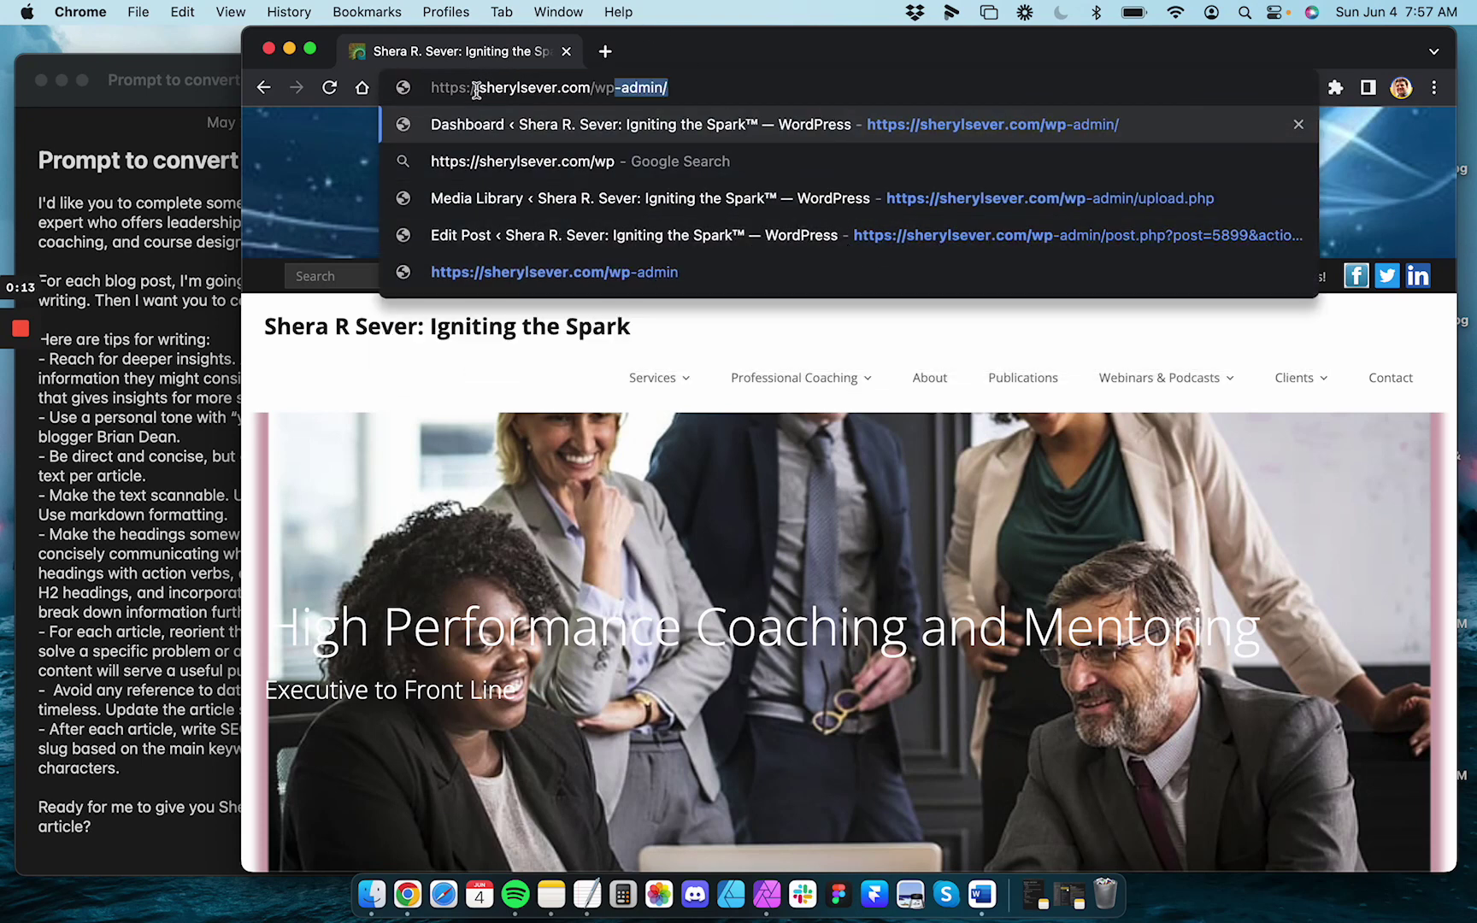
Go to sherylsever.com/wp-admin and log in to the old site with the saved credentials
{"action": "left_click", "coordinate": [588, 88]}
{"action": "left_click", "coordinate": [678, 89]}
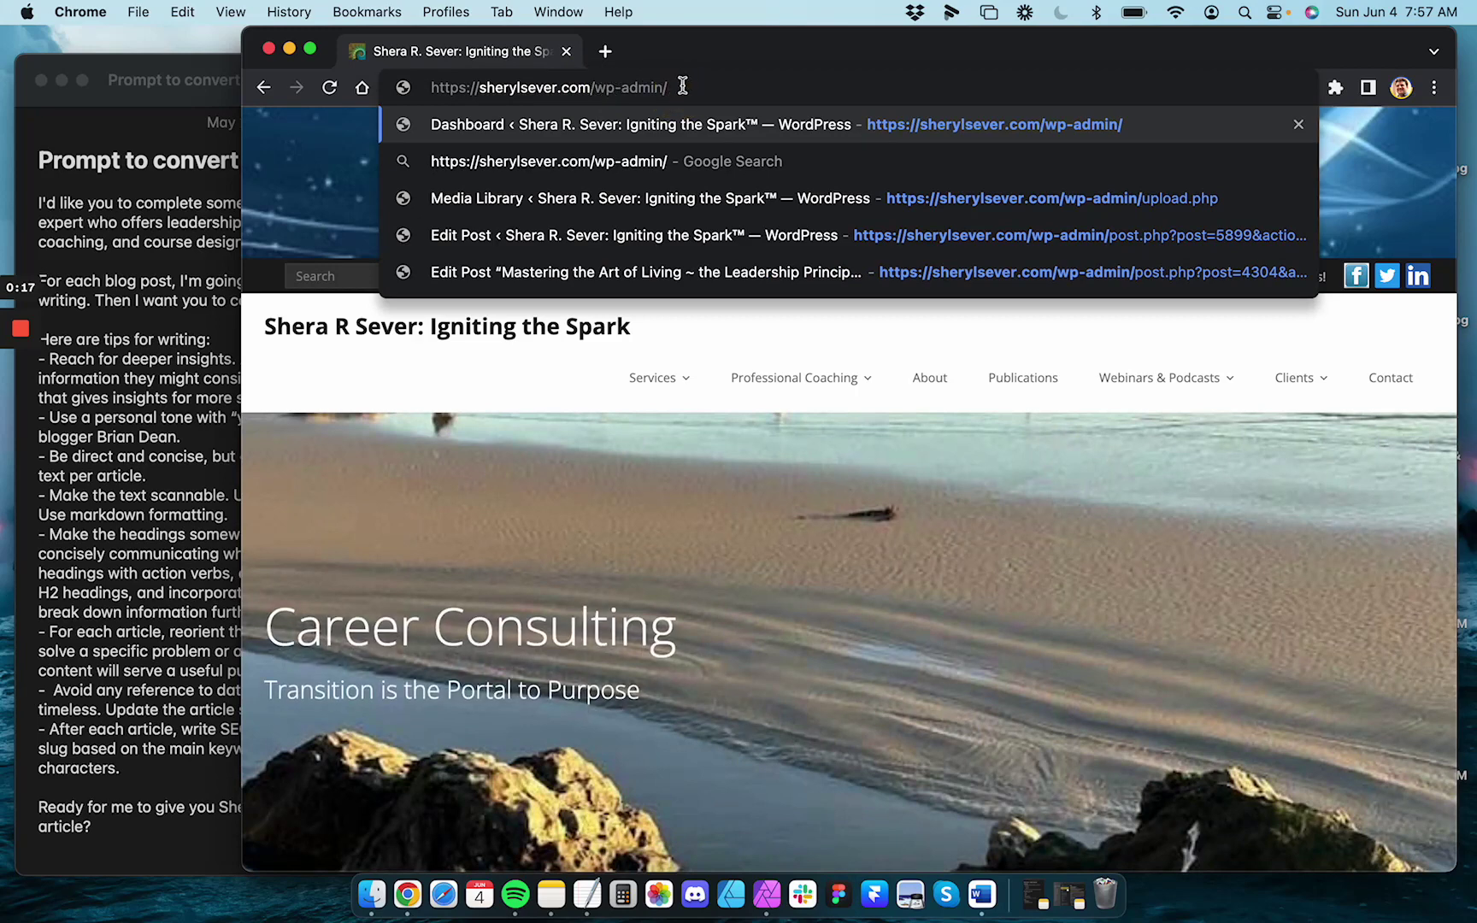
{"action": "key", "text": "Return"}
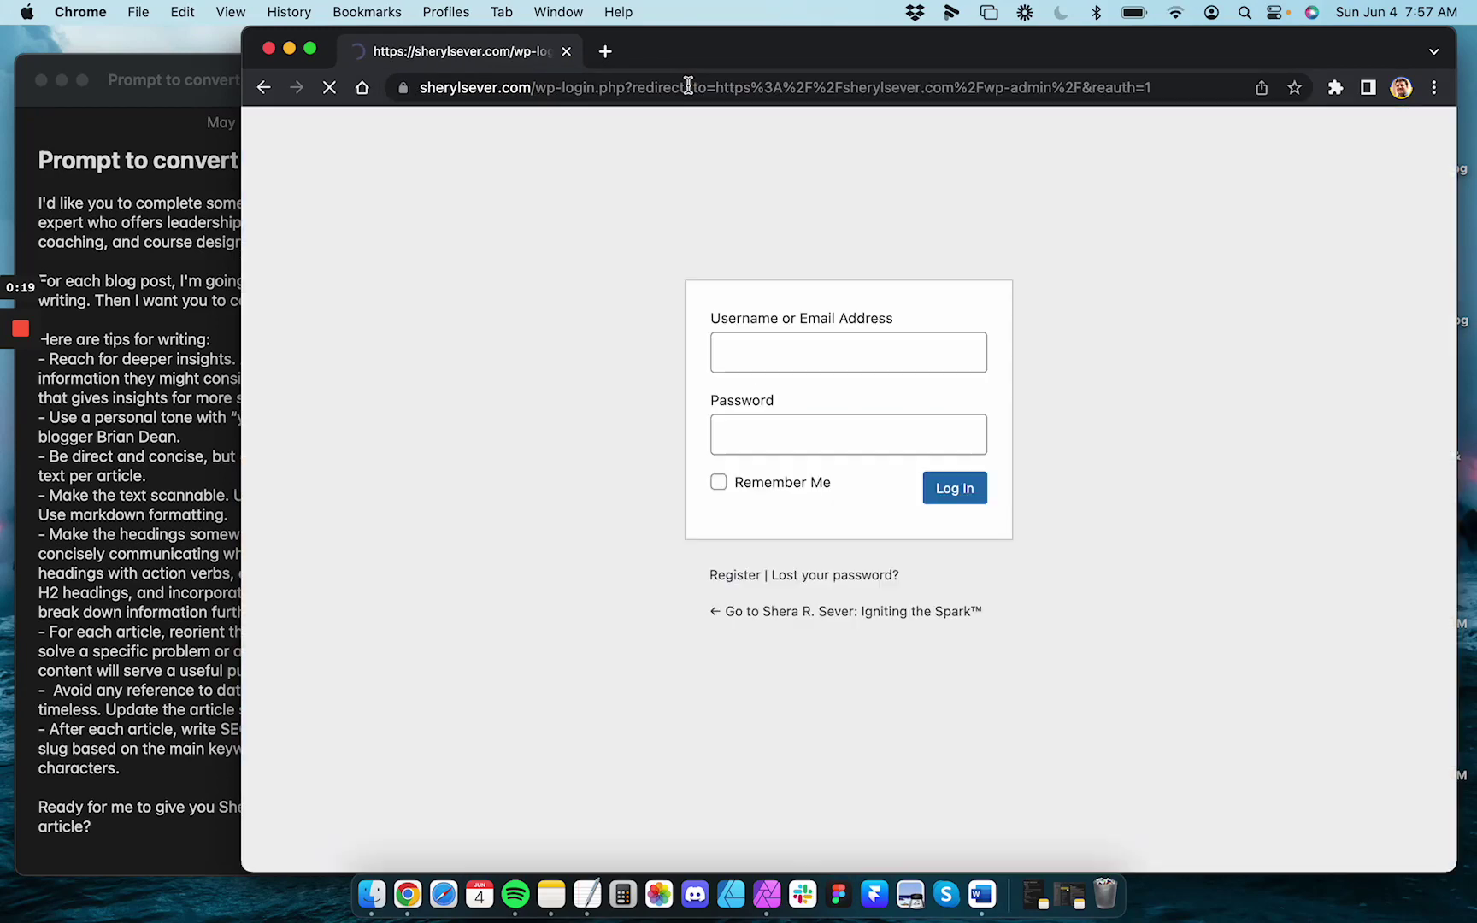
{"action": "left_click", "coordinate": [774, 357]}
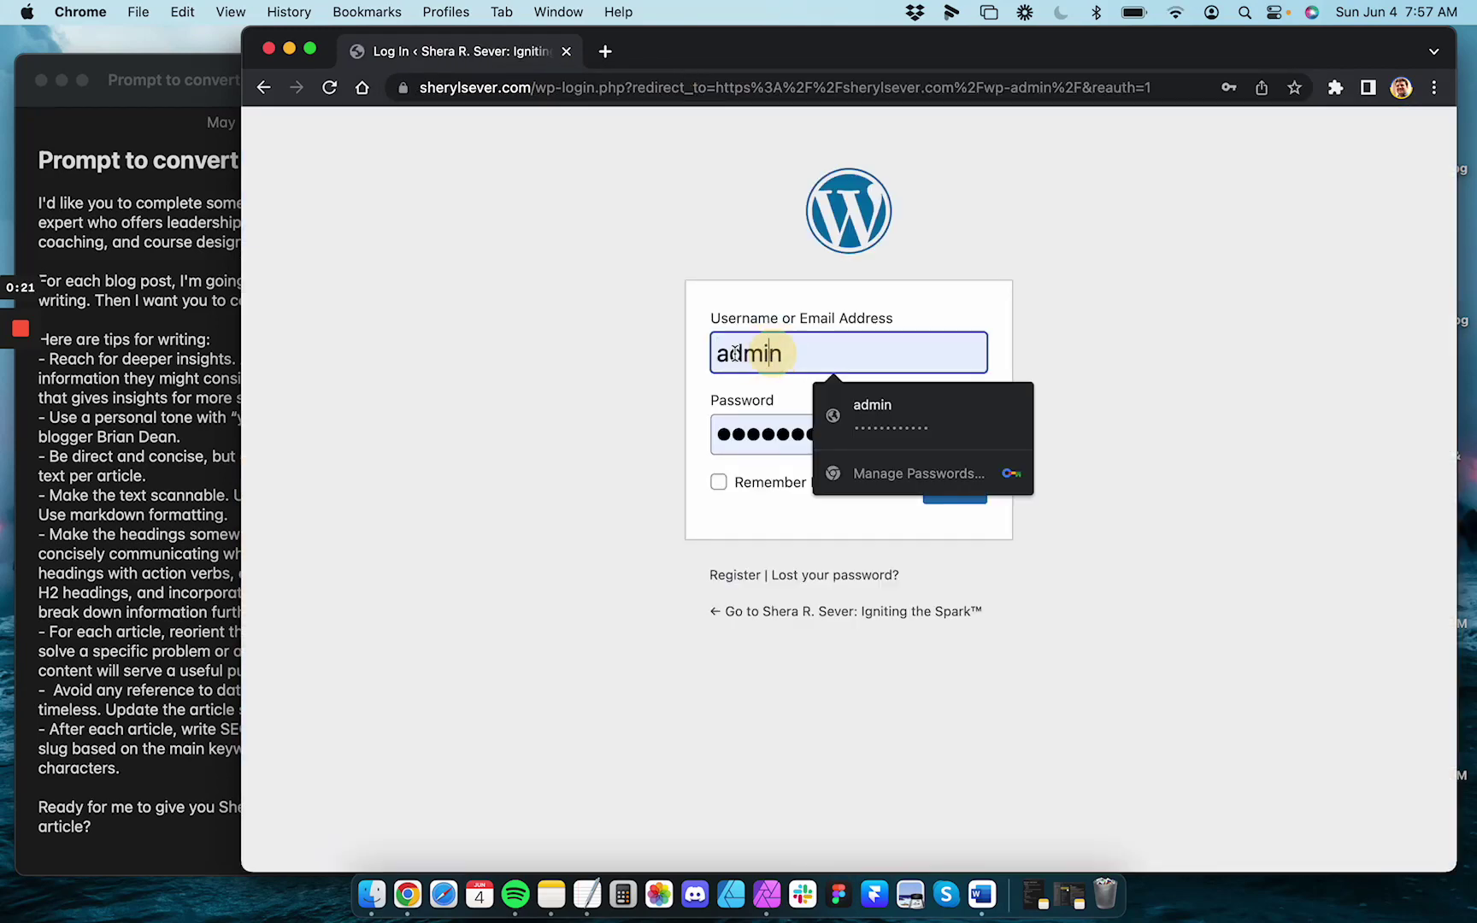
{"action": "left_click", "coordinate": [1081, 348]}
{"action": "left_click", "coordinate": [954, 492]}
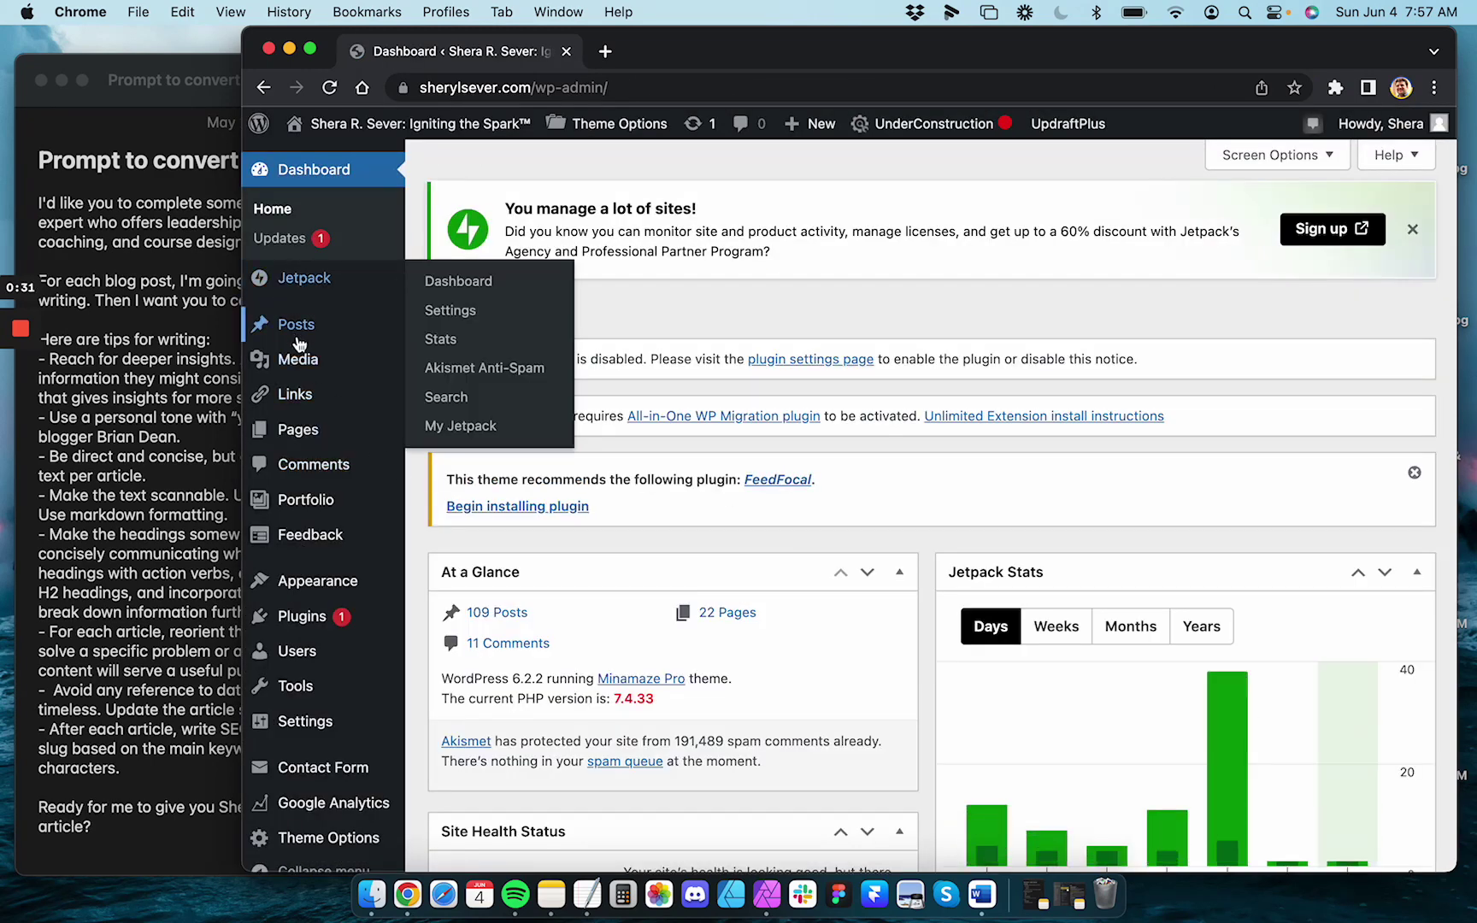
Open the list of all posts on the old site and reduce the page zoom to 75%
{"action": "mouse_move", "coordinate": [299, 337]}
{"action": "left_click", "coordinate": [460, 329]}
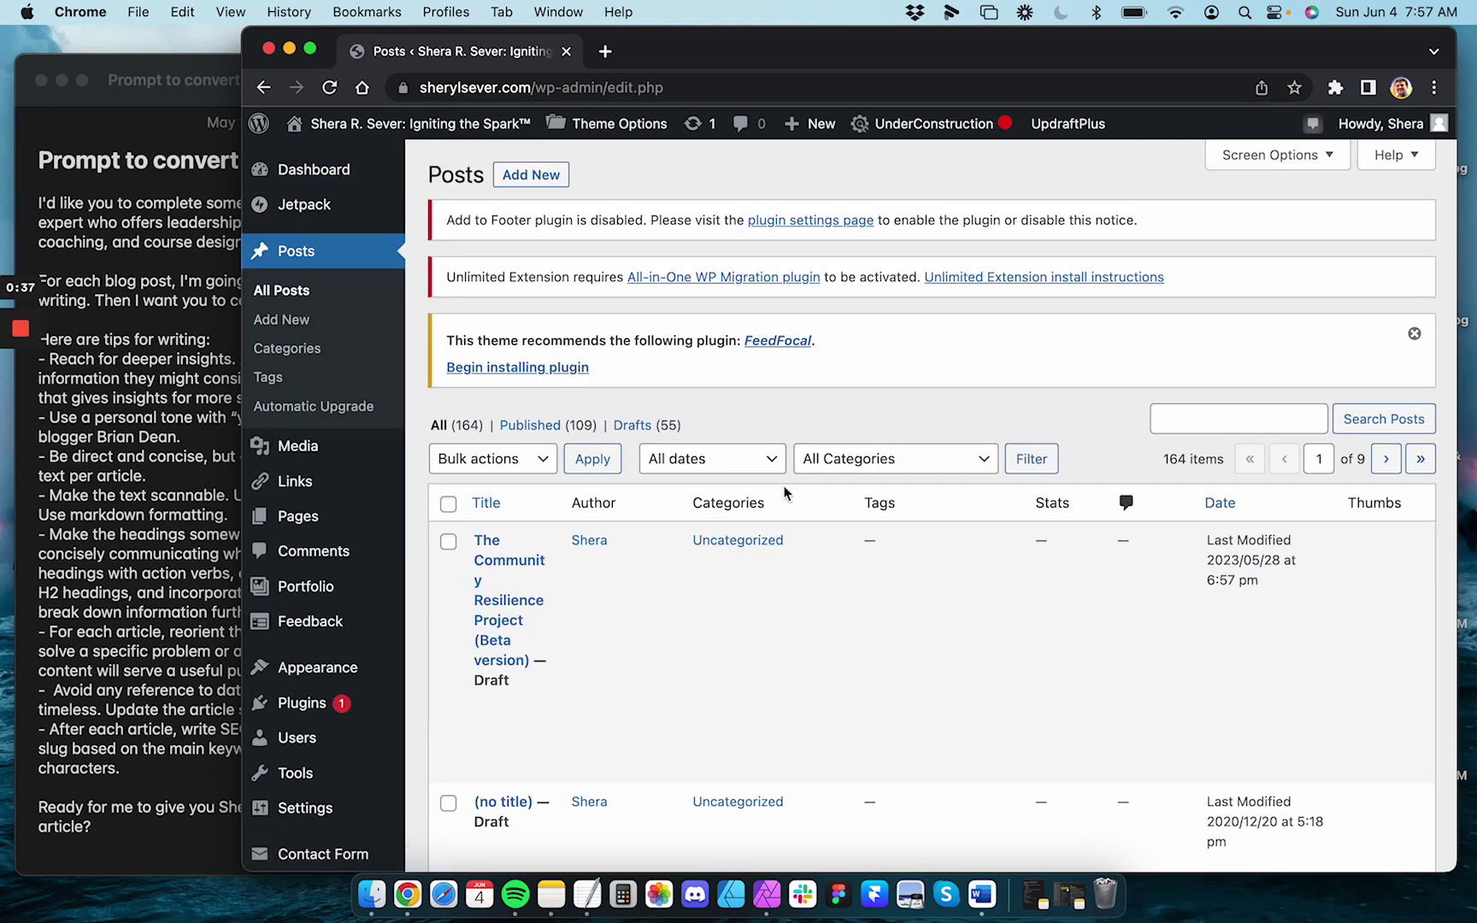
{"action": "key", "text": "super+minus"}
{"action": "key", "text": "super+minus"}
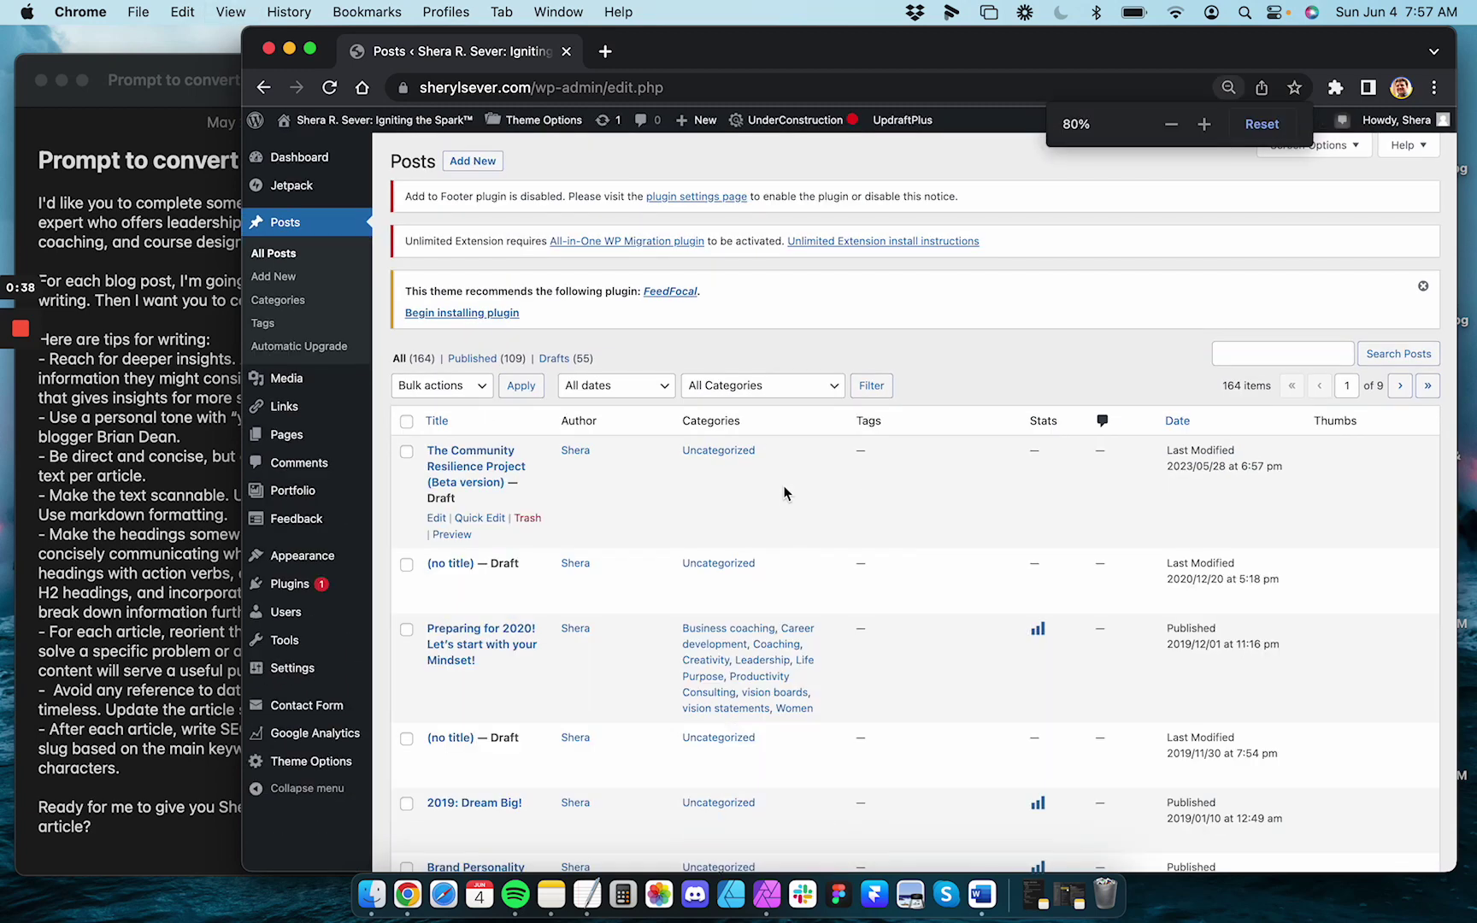
{"action": "left_click", "coordinate": [228, 12]}
{"action": "left_click", "coordinate": [263, 242]}
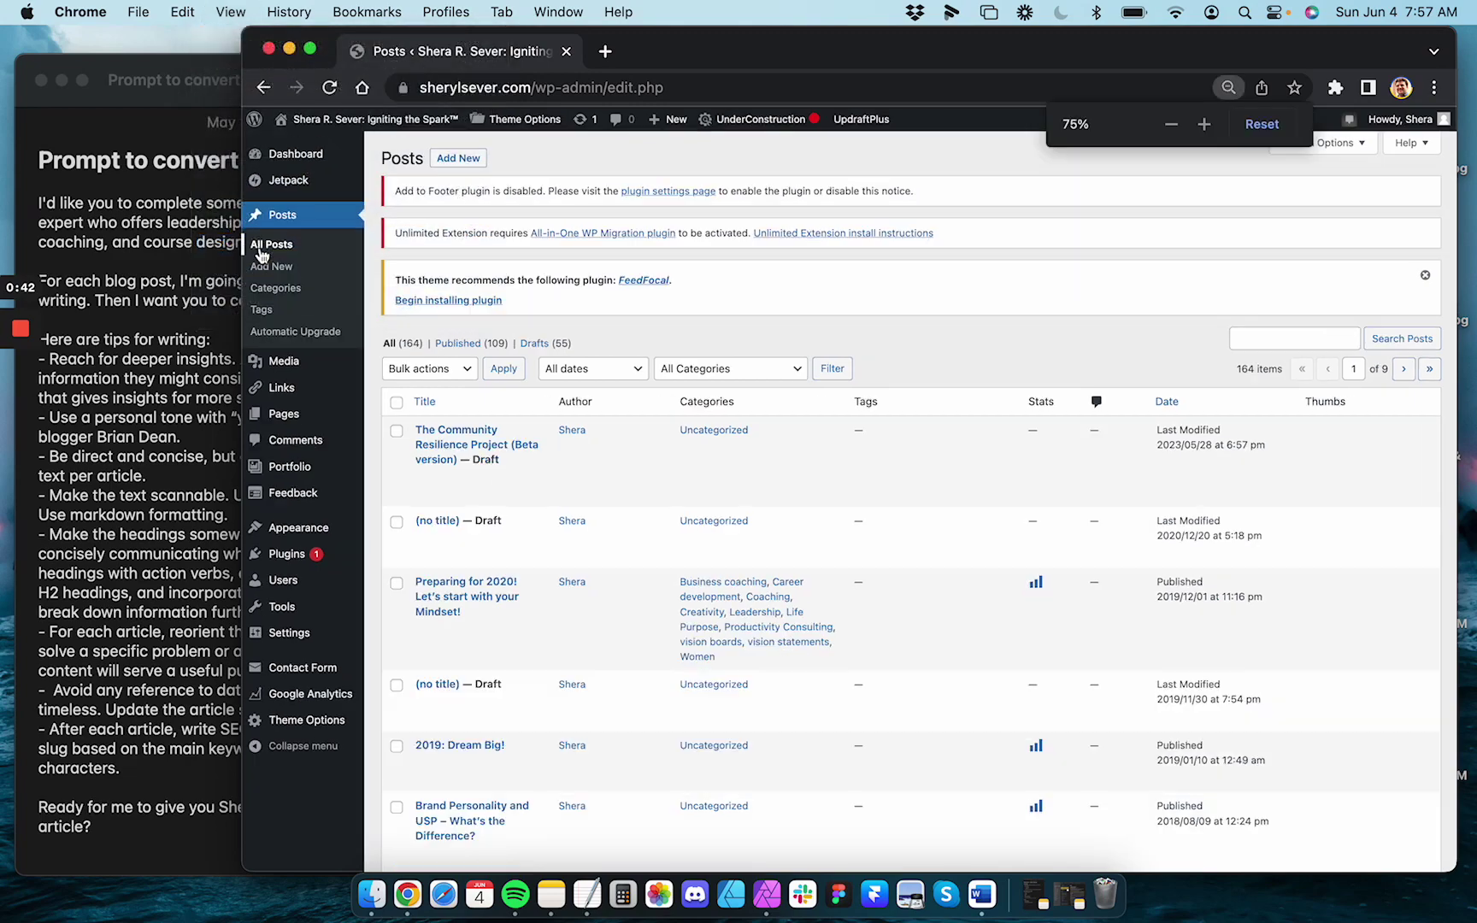
Open the post "What's a customer centric business, anyway?" for editing in a new tab and switch to it
{"action": "scroll", "coordinate": [717, 653], "scroll_direction": "down", "scroll_amount": 15}
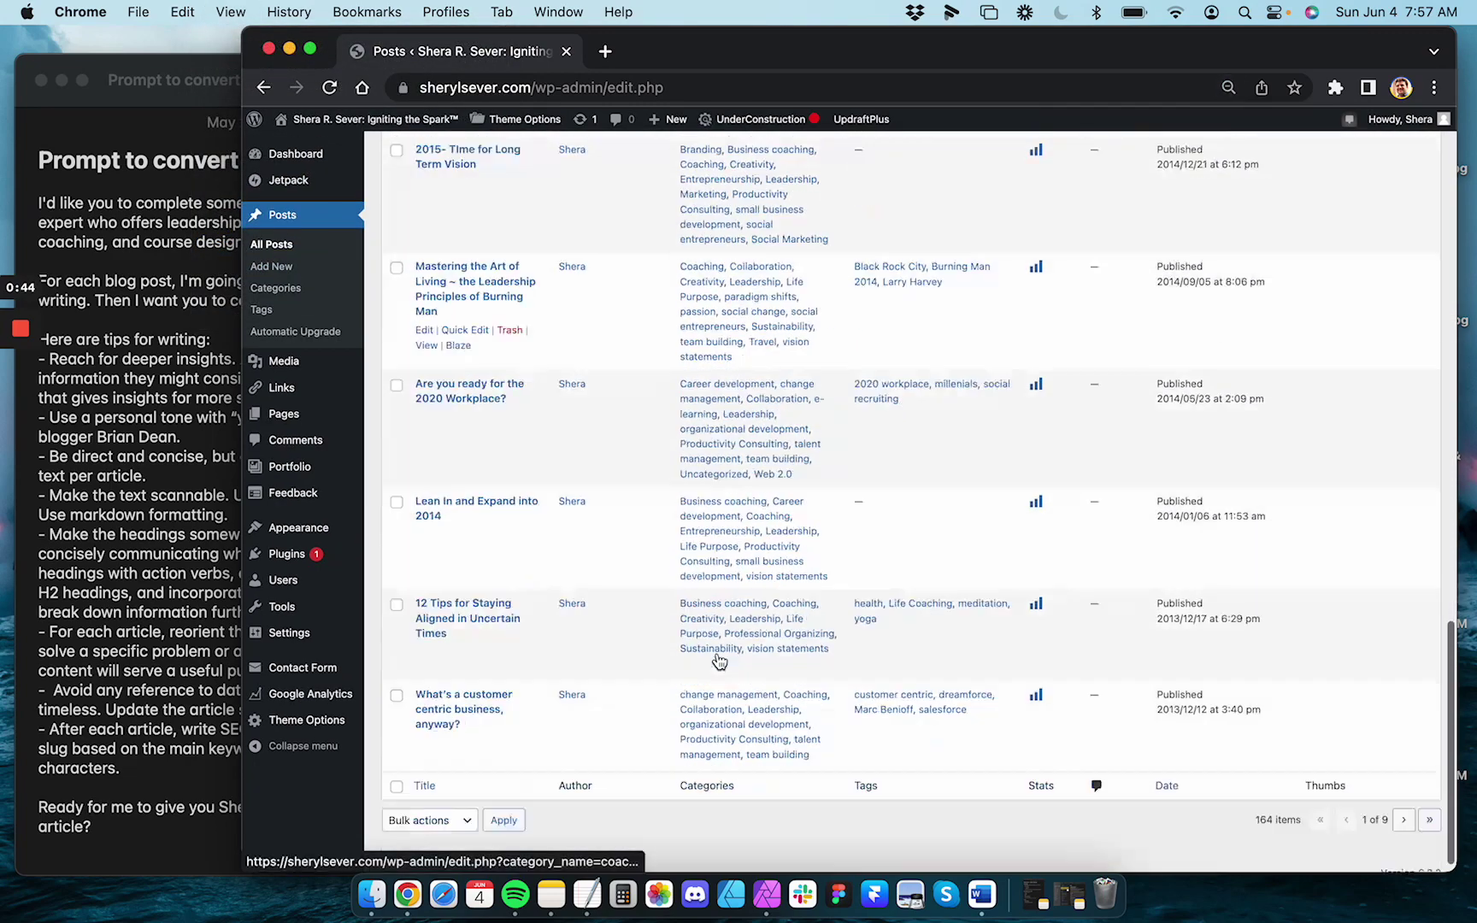
{"action": "scroll", "coordinate": [718, 657], "scroll_direction": "down", "scroll_amount": 1}
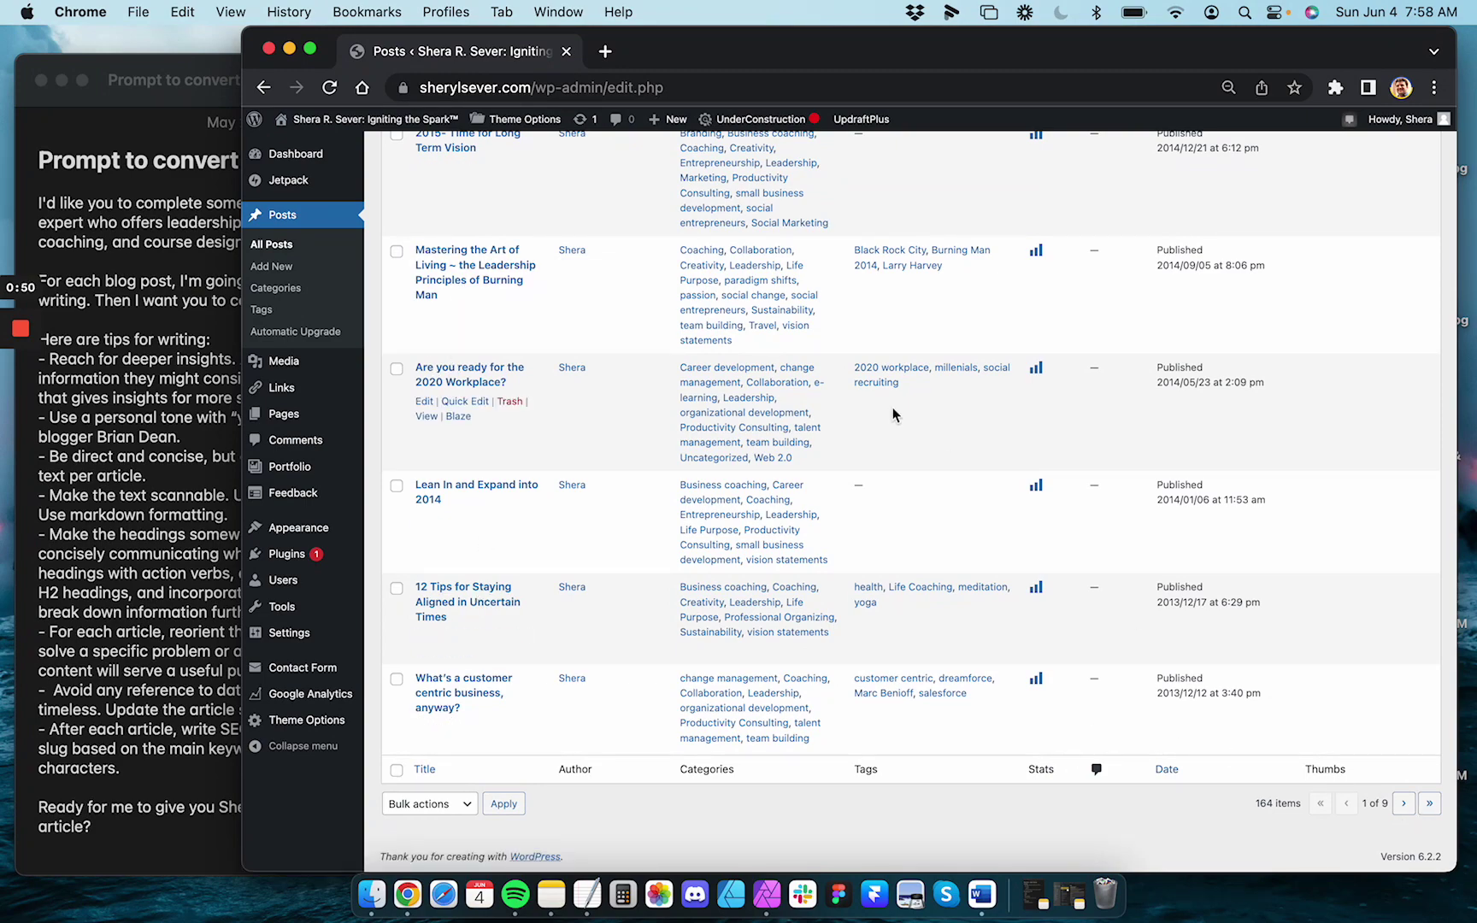
{"action": "scroll", "coordinate": [891, 413], "scroll_direction": "up", "scroll_amount": 10}
{"action": "scroll", "coordinate": [892, 415], "scroll_direction": "up", "scroll_amount": 5}
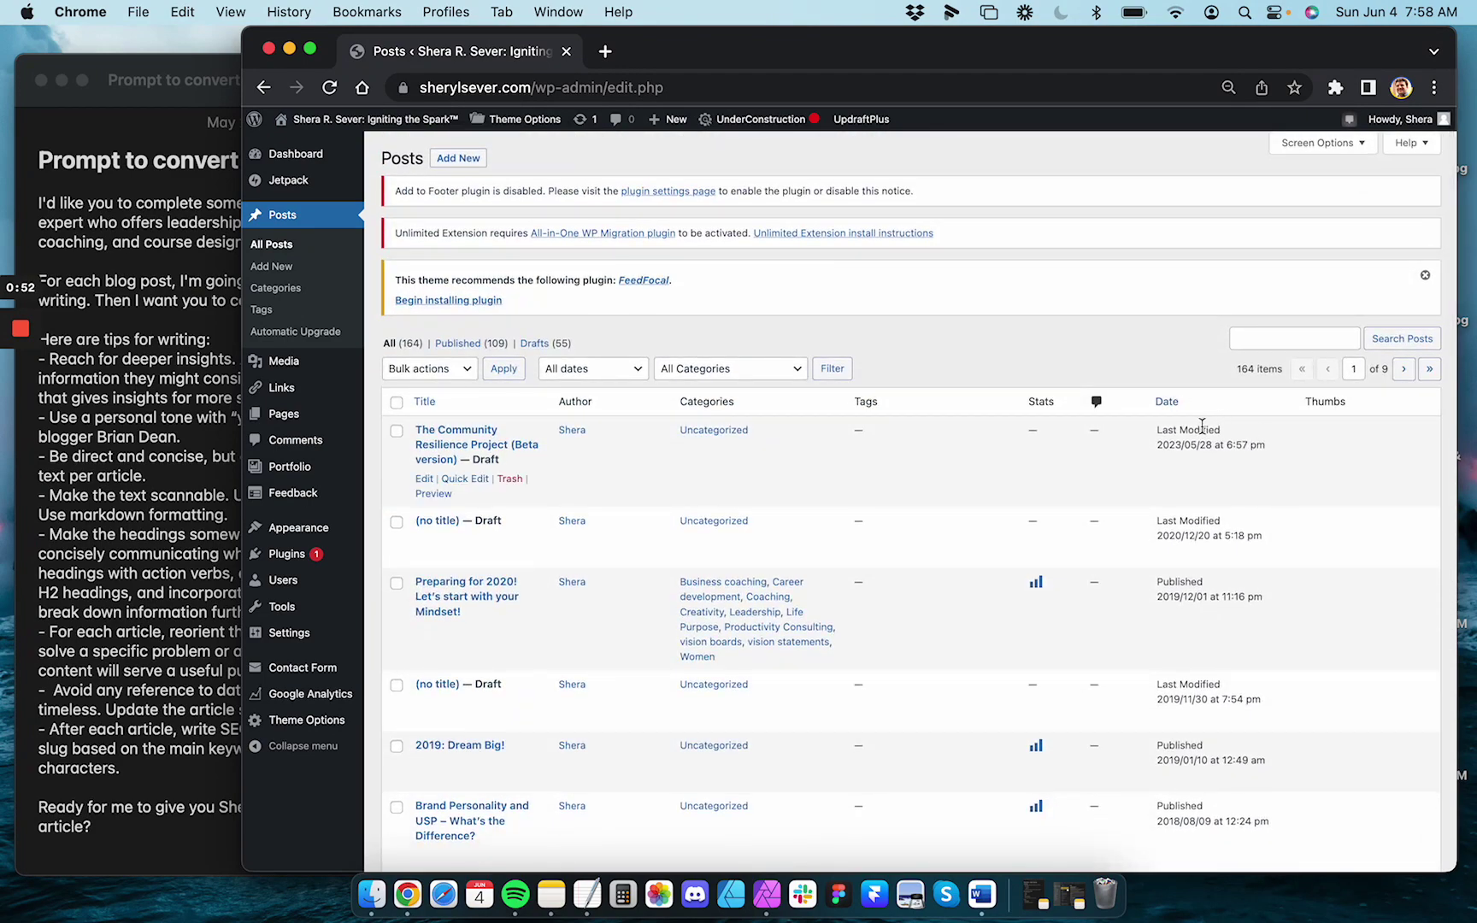
{"action": "scroll", "coordinate": [1243, 696], "scroll_direction": "down", "scroll_amount": 15}
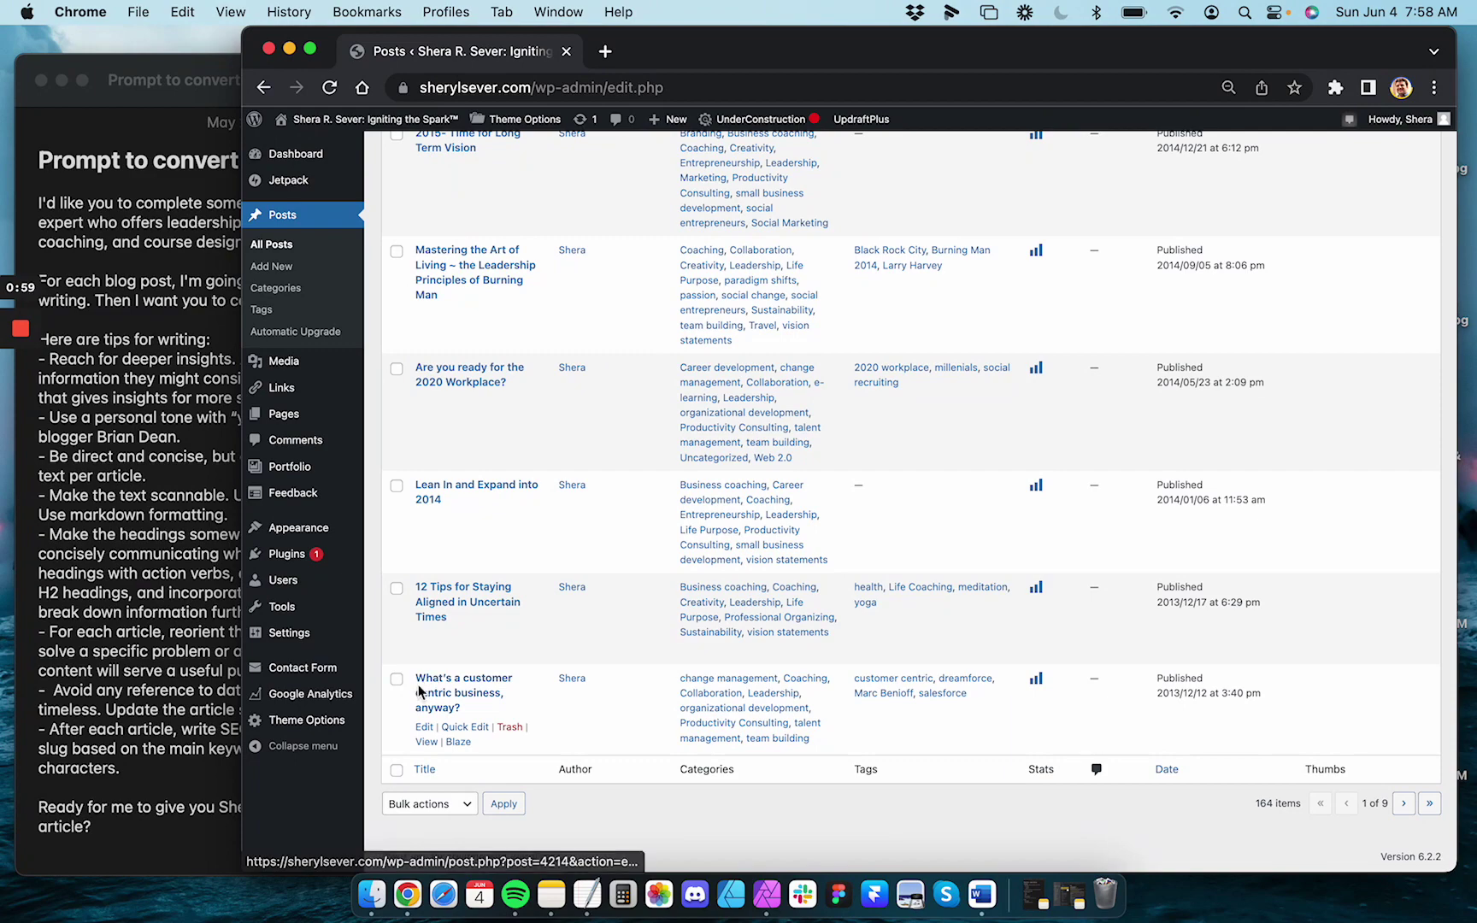
{"action": "scroll", "coordinate": [418, 685], "scroll_direction": "up", "scroll_amount": 5}
{"action": "scroll", "coordinate": [418, 685], "scroll_direction": "down", "scroll_amount": 3}
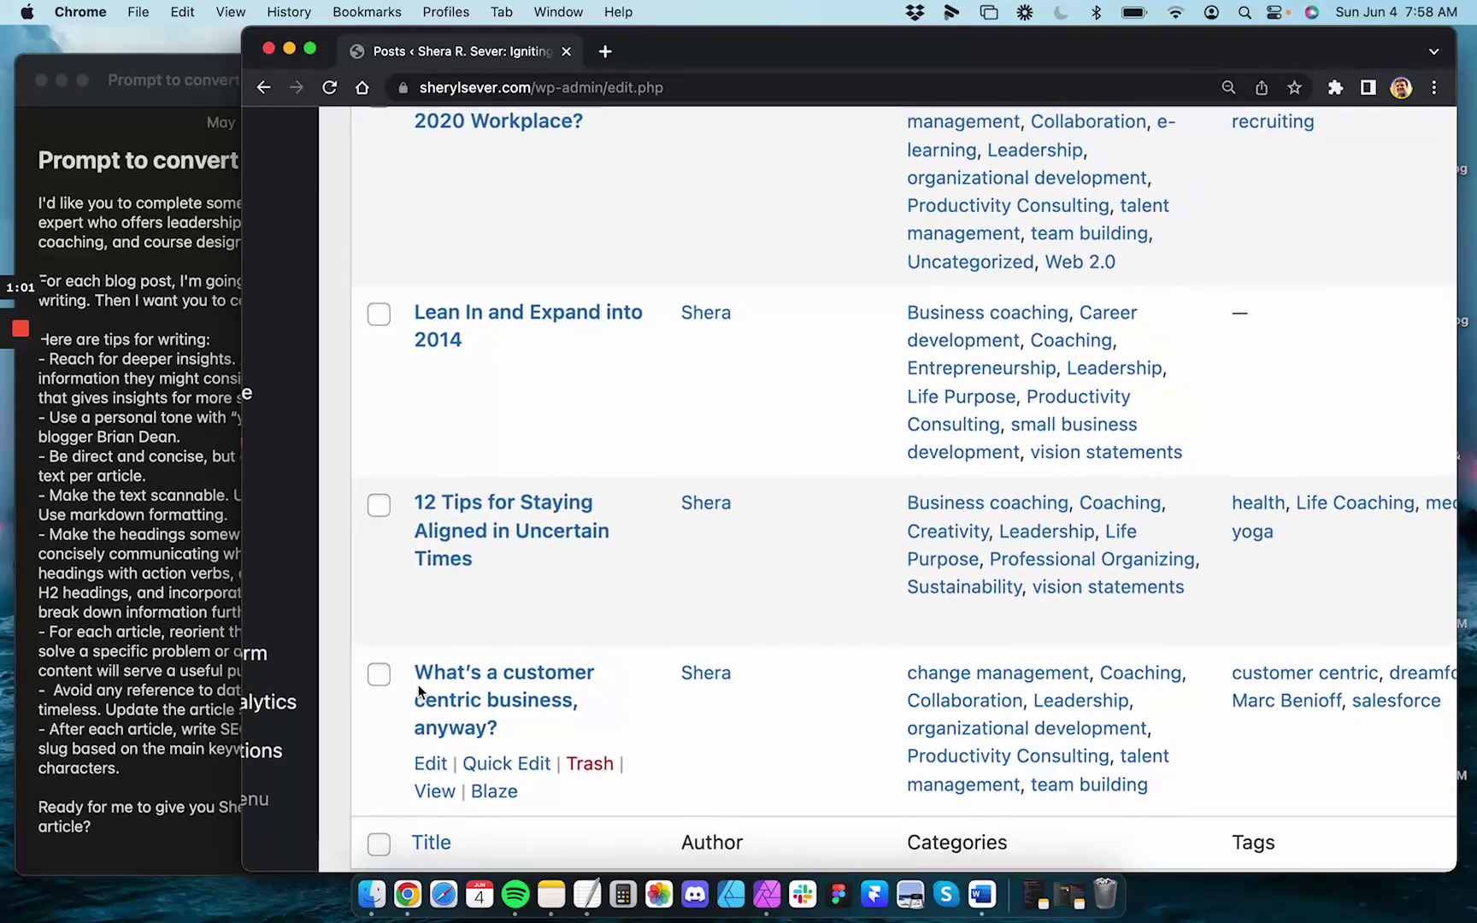
{"action": "scroll", "coordinate": [535, 700], "scroll_direction": "down", "scroll_amount": 5}
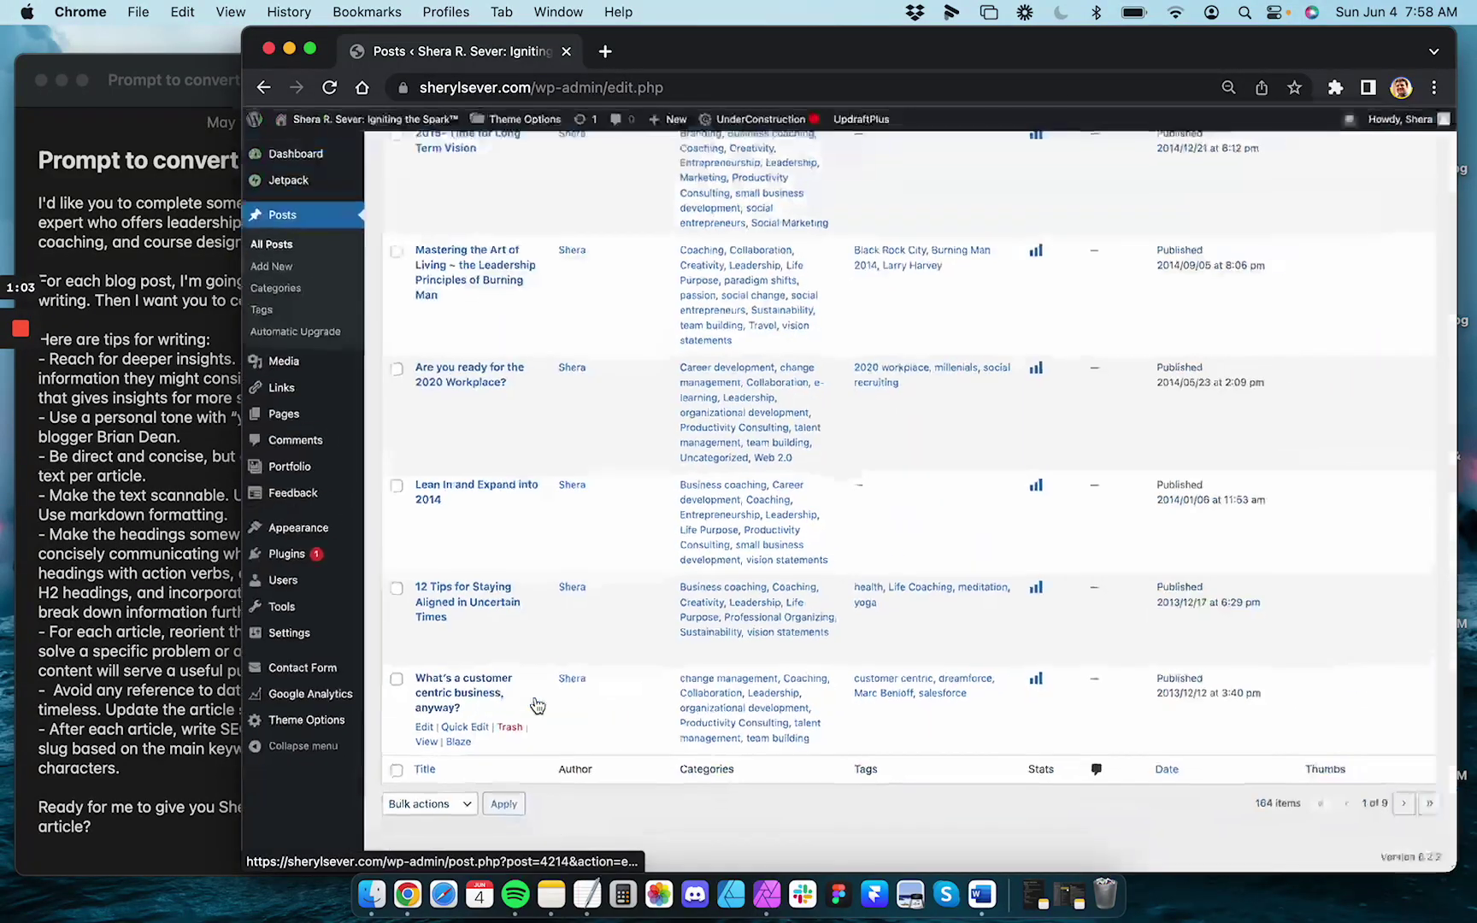
{"action": "left_click", "coordinate": [451, 694], "text": "super"}
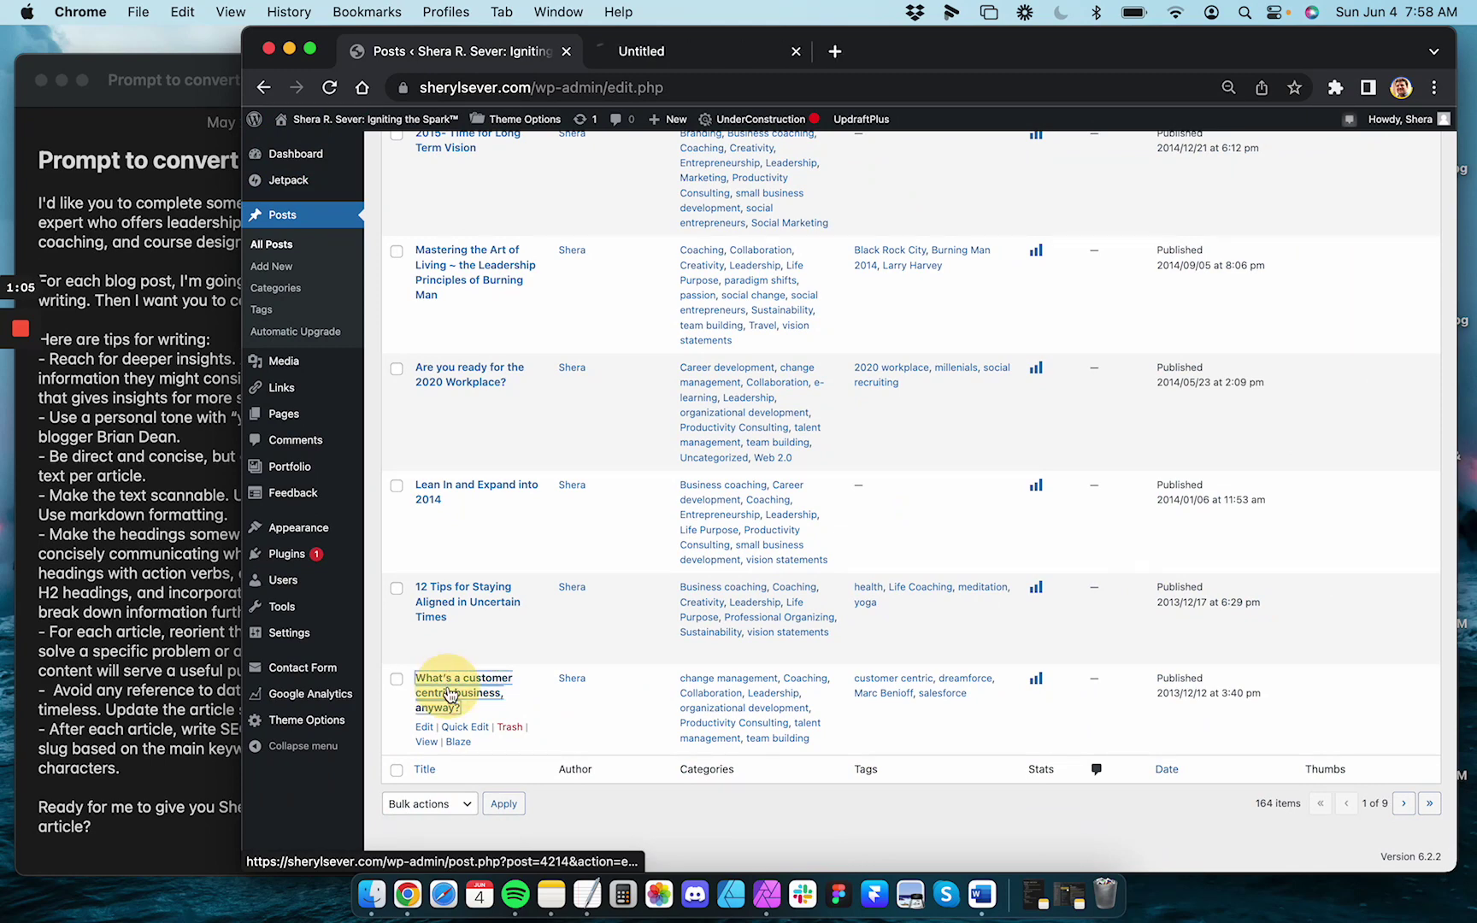
{"action": "left_click", "coordinate": [658, 60]}
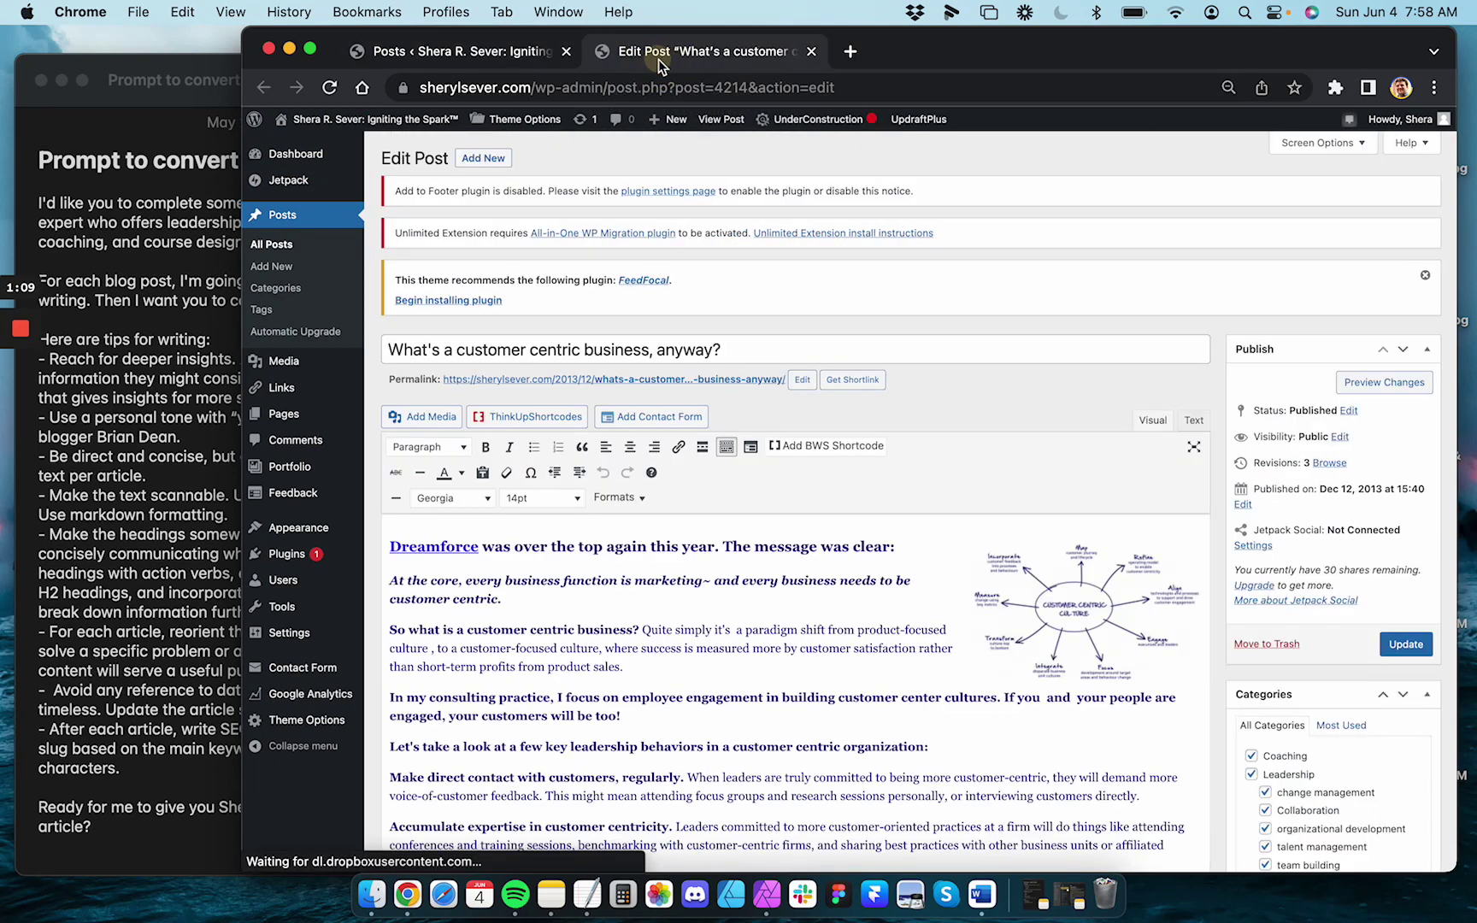
Examine the article's body text, bold subheadings and closing links from beginning to end
{"action": "scroll", "coordinate": [768, 418], "scroll_direction": "down", "scroll_amount": 3}
{"action": "scroll", "coordinate": [769, 418], "scroll_direction": "down", "scroll_amount": 8}
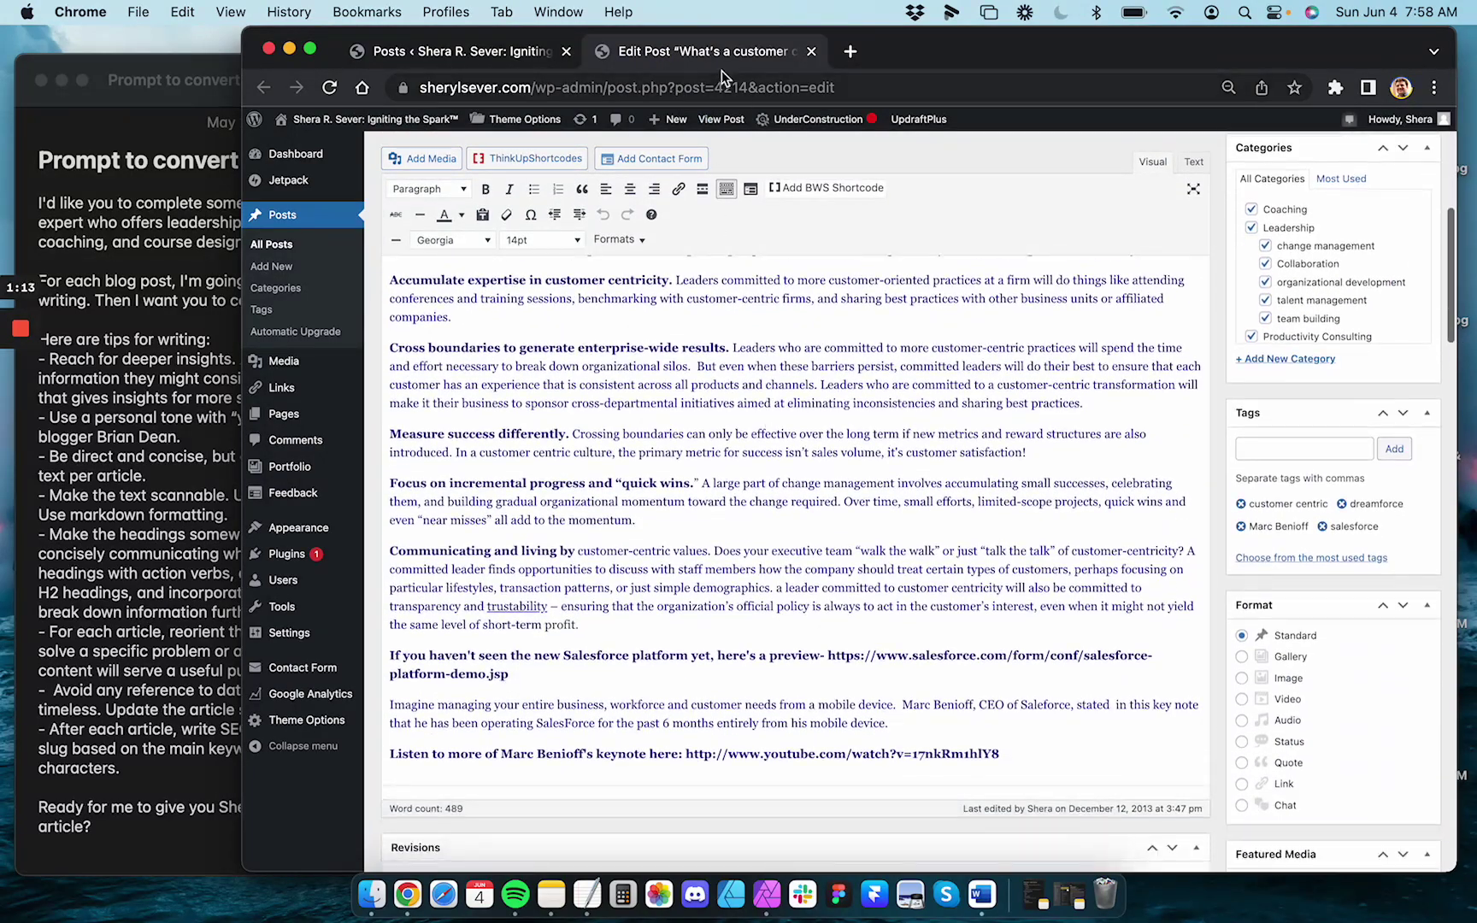
{"action": "scroll", "coordinate": [736, 479], "scroll_direction": "down", "scroll_amount": 1}
{"action": "scroll", "coordinate": [566, 437], "scroll_direction": "up", "scroll_amount": 2}
{"action": "scroll", "coordinate": [567, 437], "scroll_direction": "up", "scroll_amount": 2}
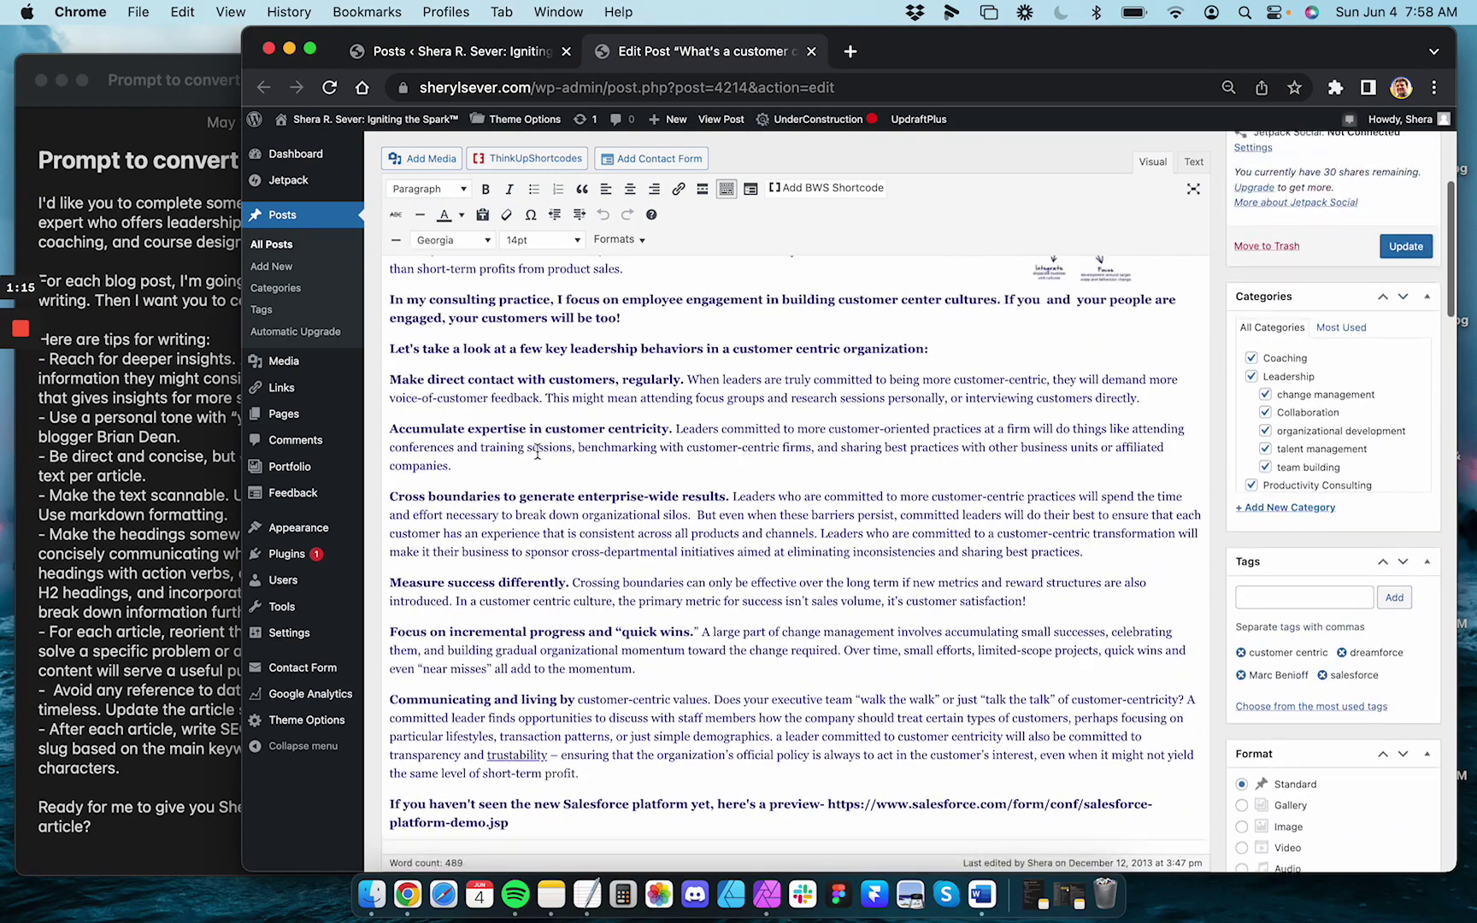
{"action": "scroll", "coordinate": [513, 461], "scroll_direction": "up", "scroll_amount": 6}
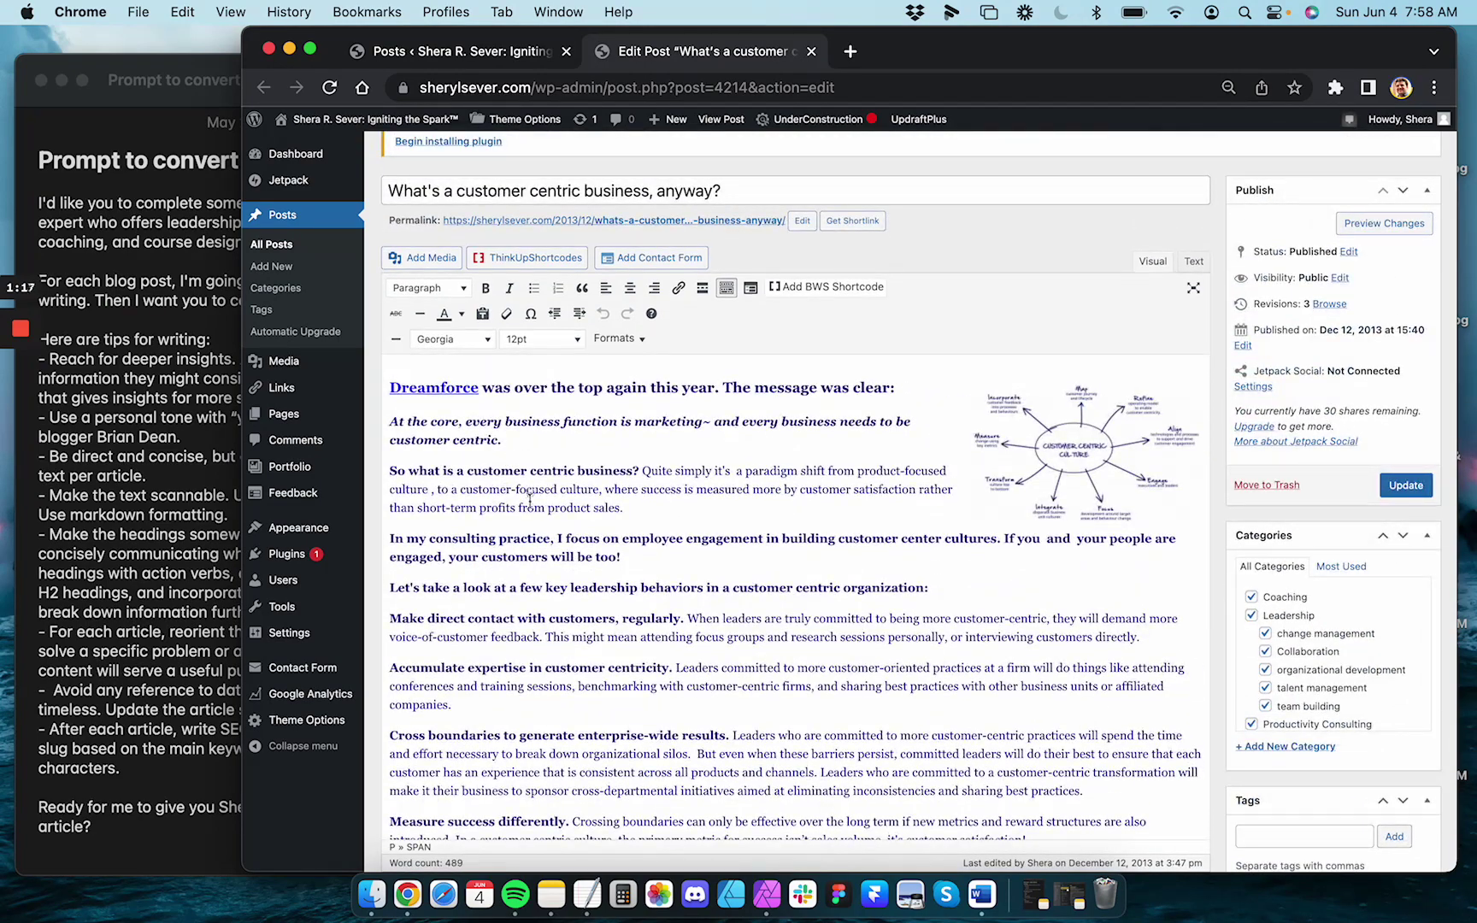
{"action": "scroll", "coordinate": [547, 611], "scroll_direction": "down", "scroll_amount": 5}
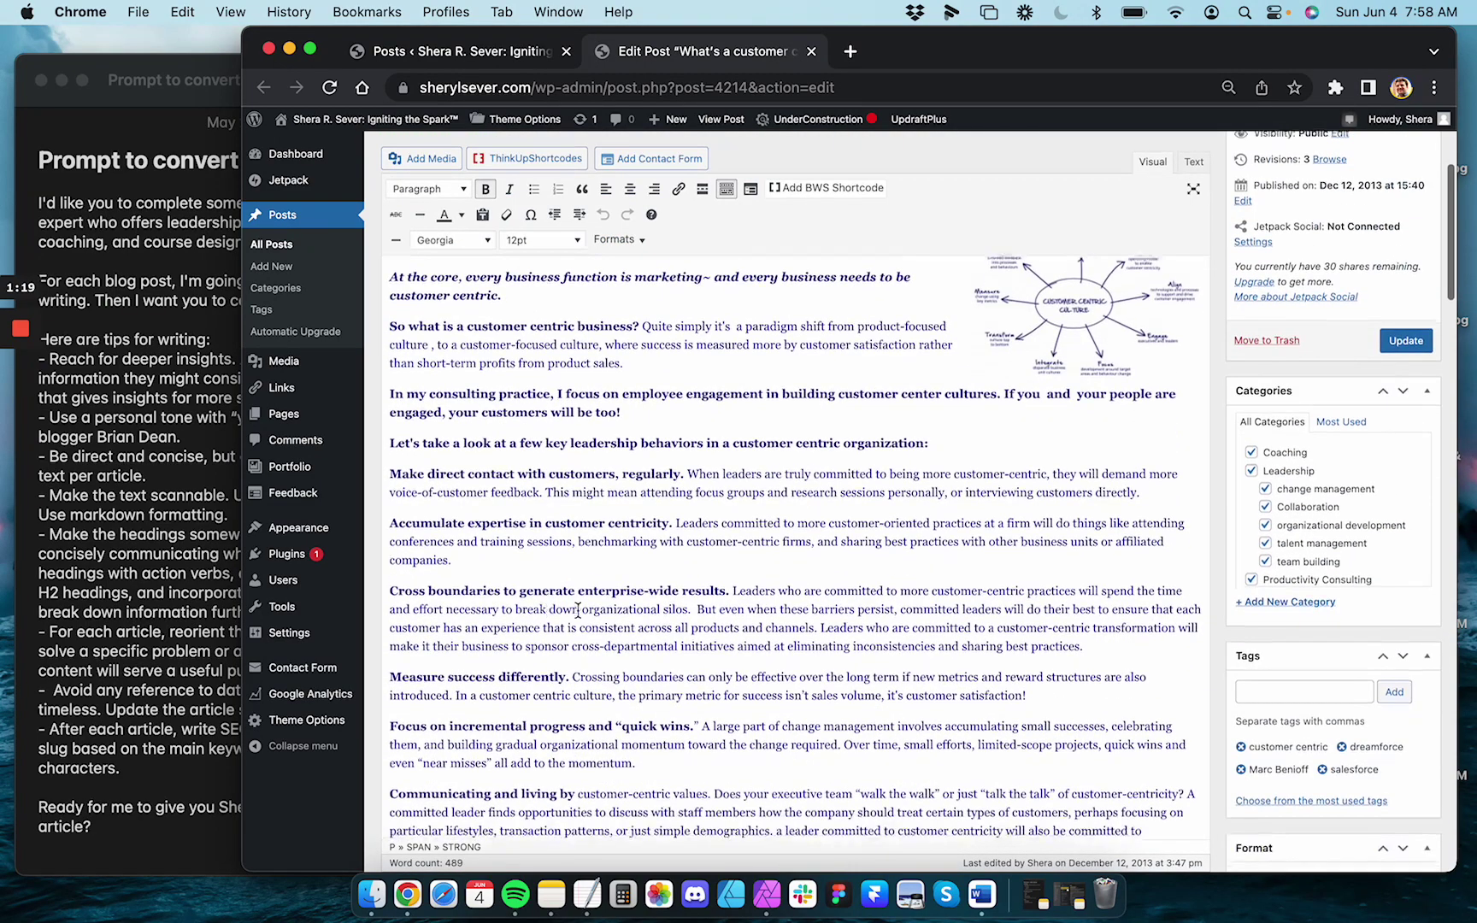
{"action": "scroll", "coordinate": [647, 617], "scroll_direction": "down", "scroll_amount": 1}
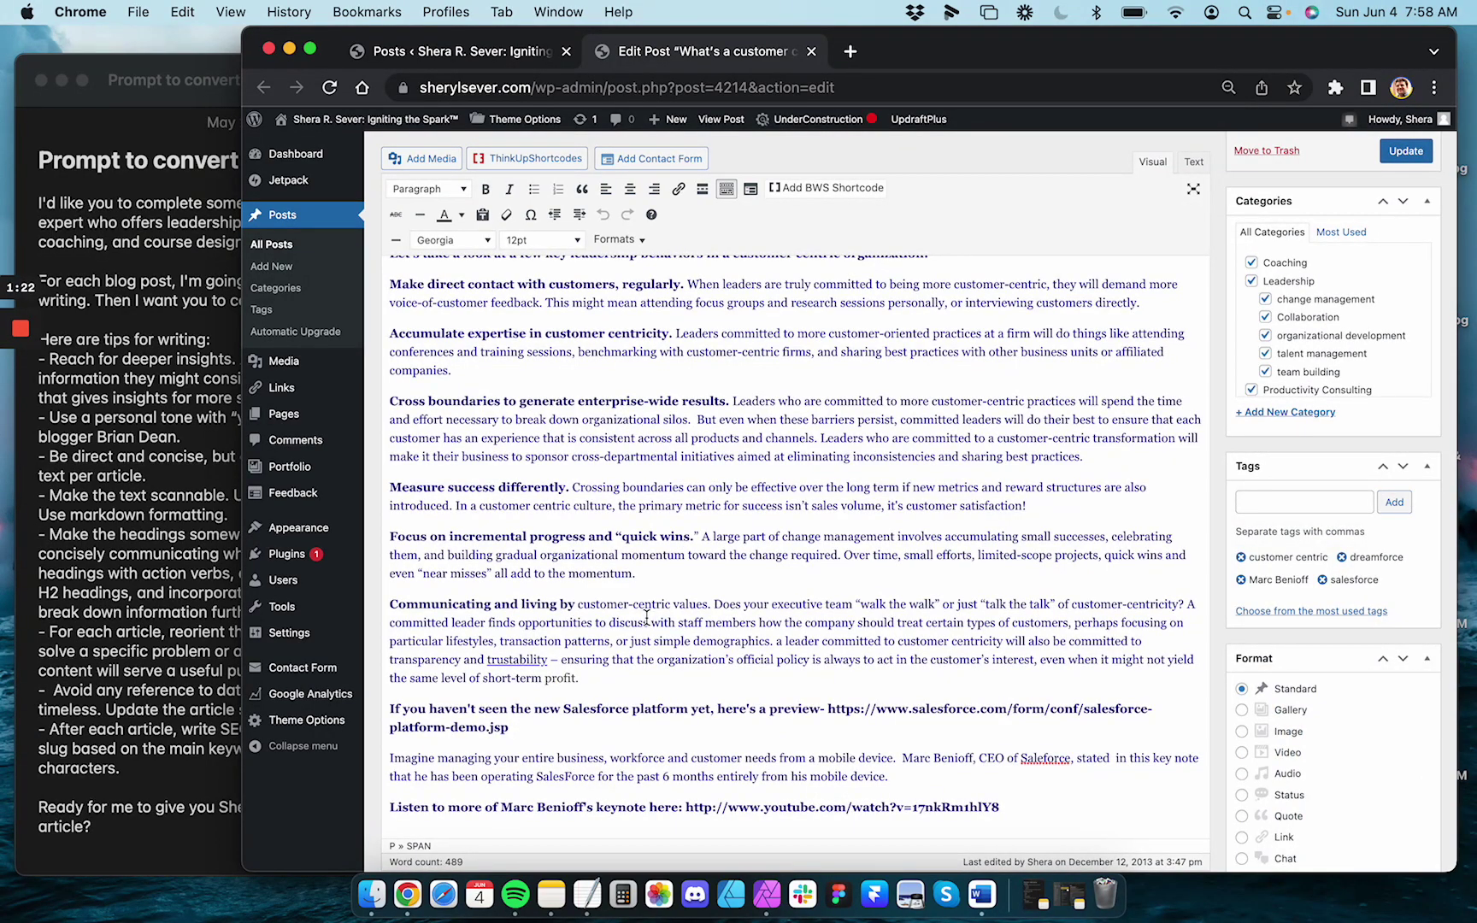
{"action": "scroll", "coordinate": [647, 617], "scroll_direction": "down", "scroll_amount": 2}
{"action": "scroll", "coordinate": [647, 617], "scroll_direction": "up", "scroll_amount": 10}
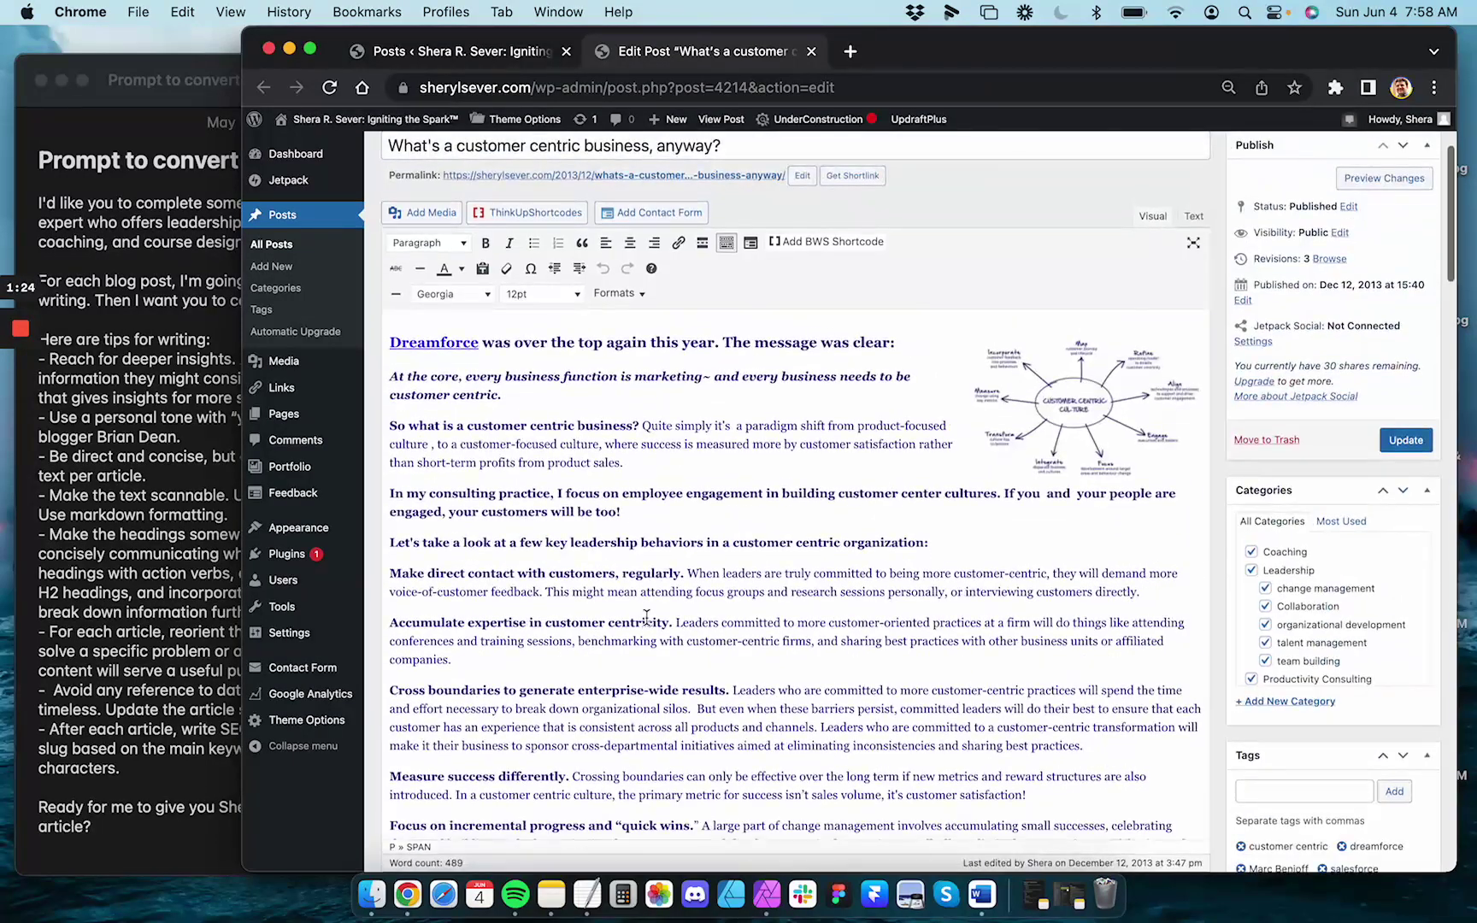
{"action": "scroll", "coordinate": [647, 618], "scroll_direction": "up", "scroll_amount": 1}
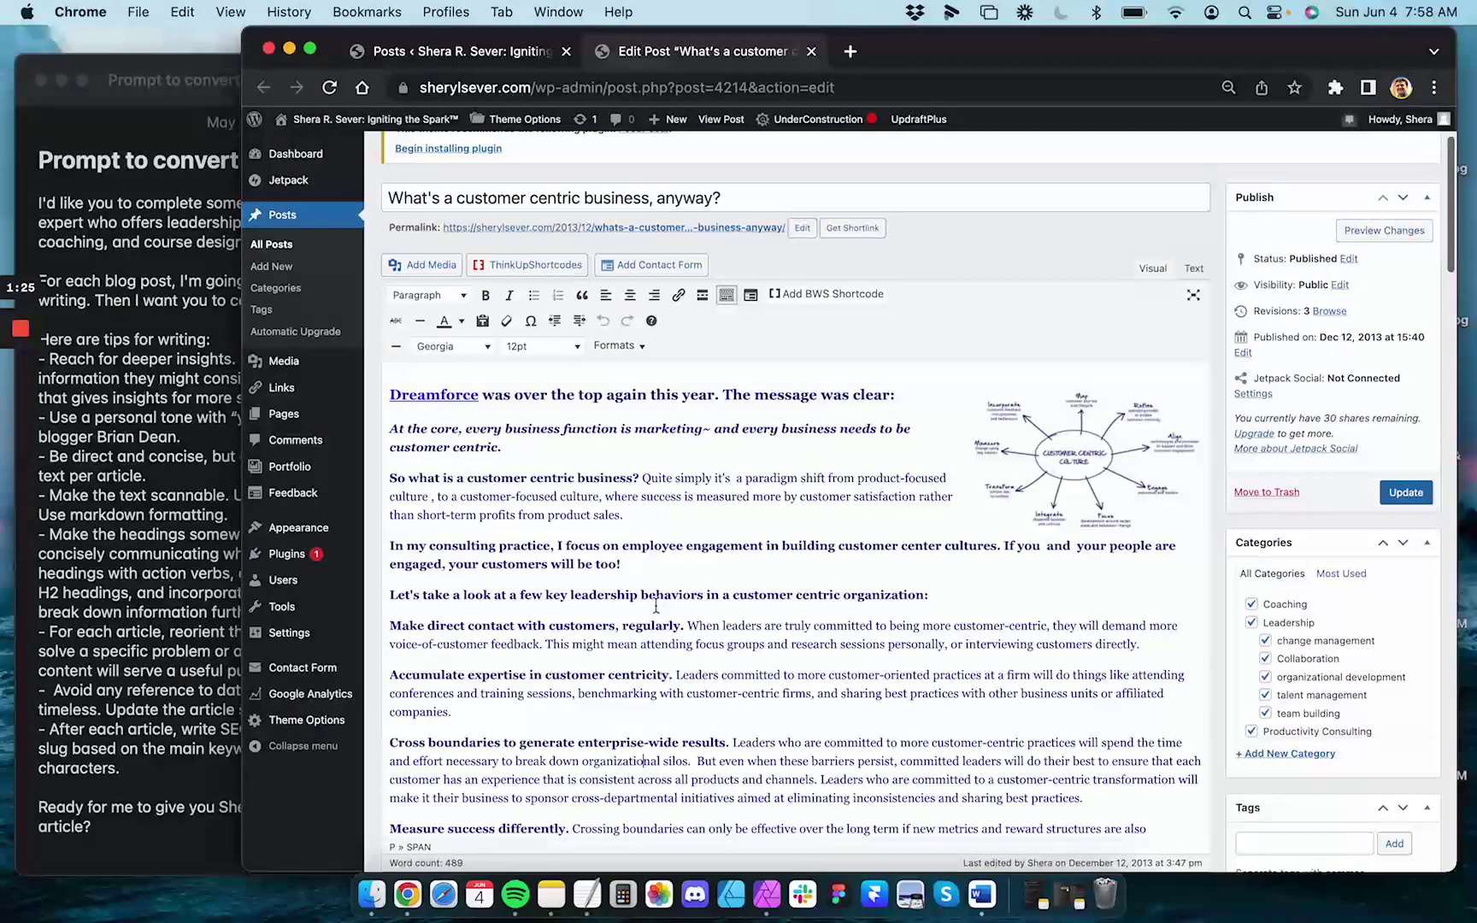
{"action": "left_click", "coordinate": [587, 409]}
{"action": "scroll", "coordinate": [531, 406], "scroll_direction": "up", "scroll_amount": 1}
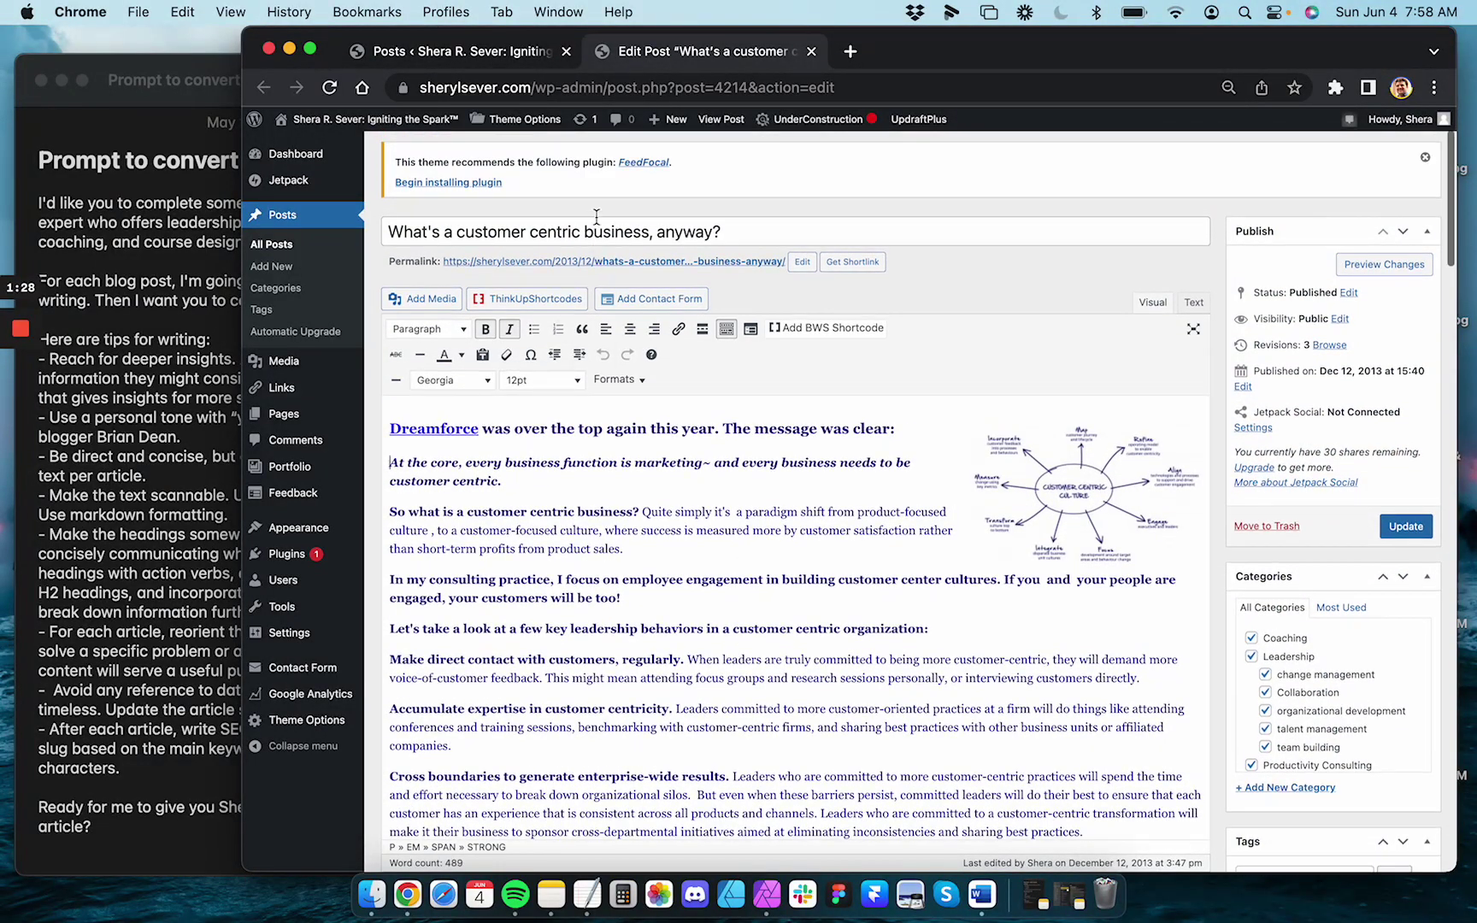
{"action": "left_click", "coordinate": [596, 216]}
Go to sherasever.com/wp-admin in a new tab and log in to the new site with the saved credentials
{"action": "key", "text": "super+t"}
{"action": "type", "text": "sev"}
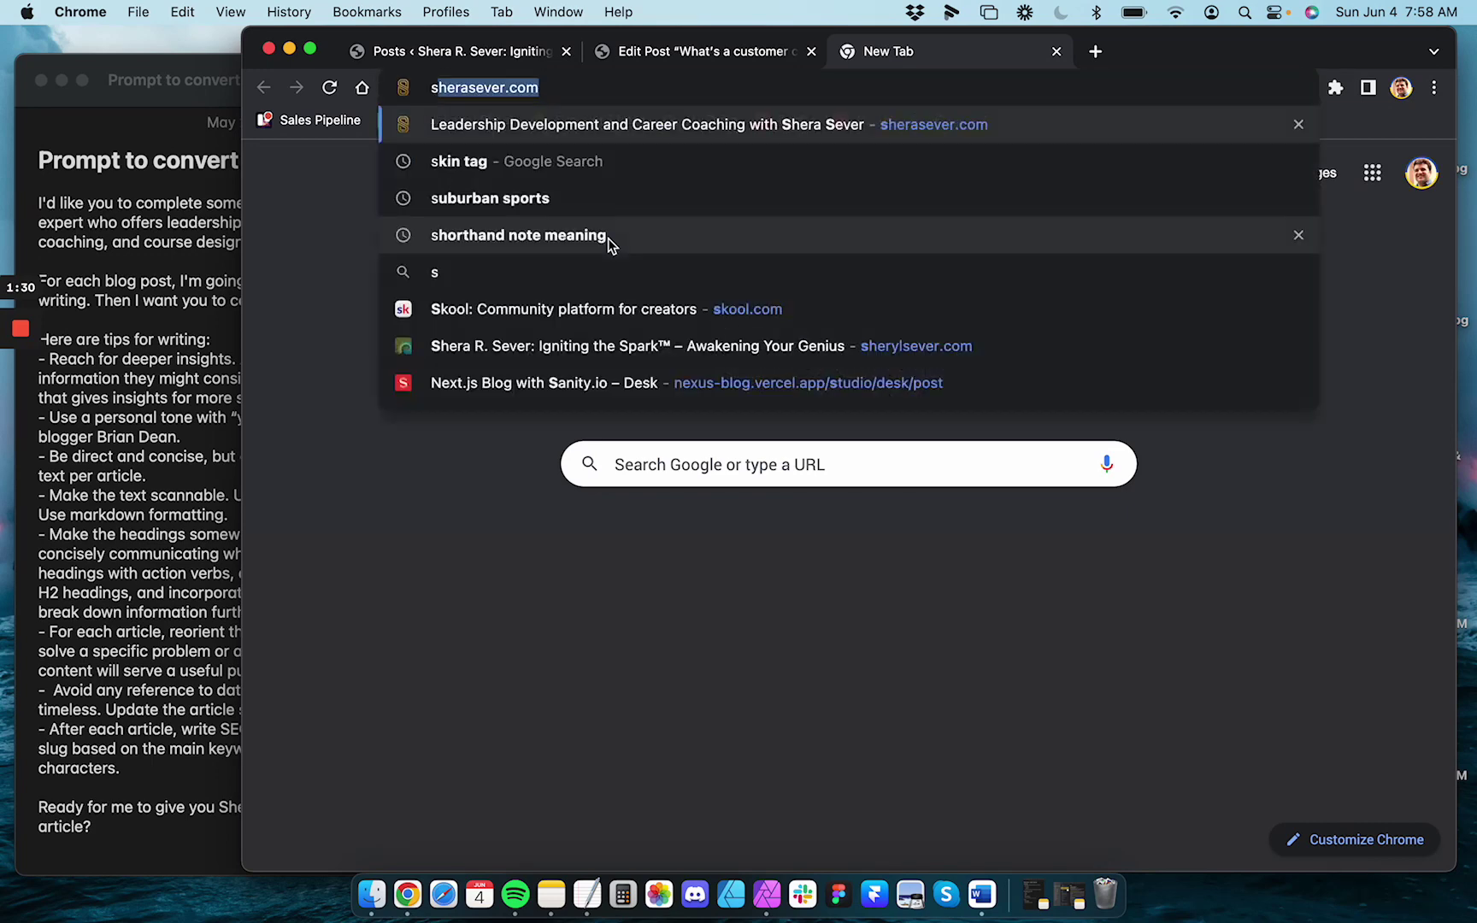
{"action": "key", "text": "BackSpace"}
{"action": "key", "text": "BackSpace"}
{"action": "key", "text": "BackSpace"}
{"action": "type", "text": "s"}
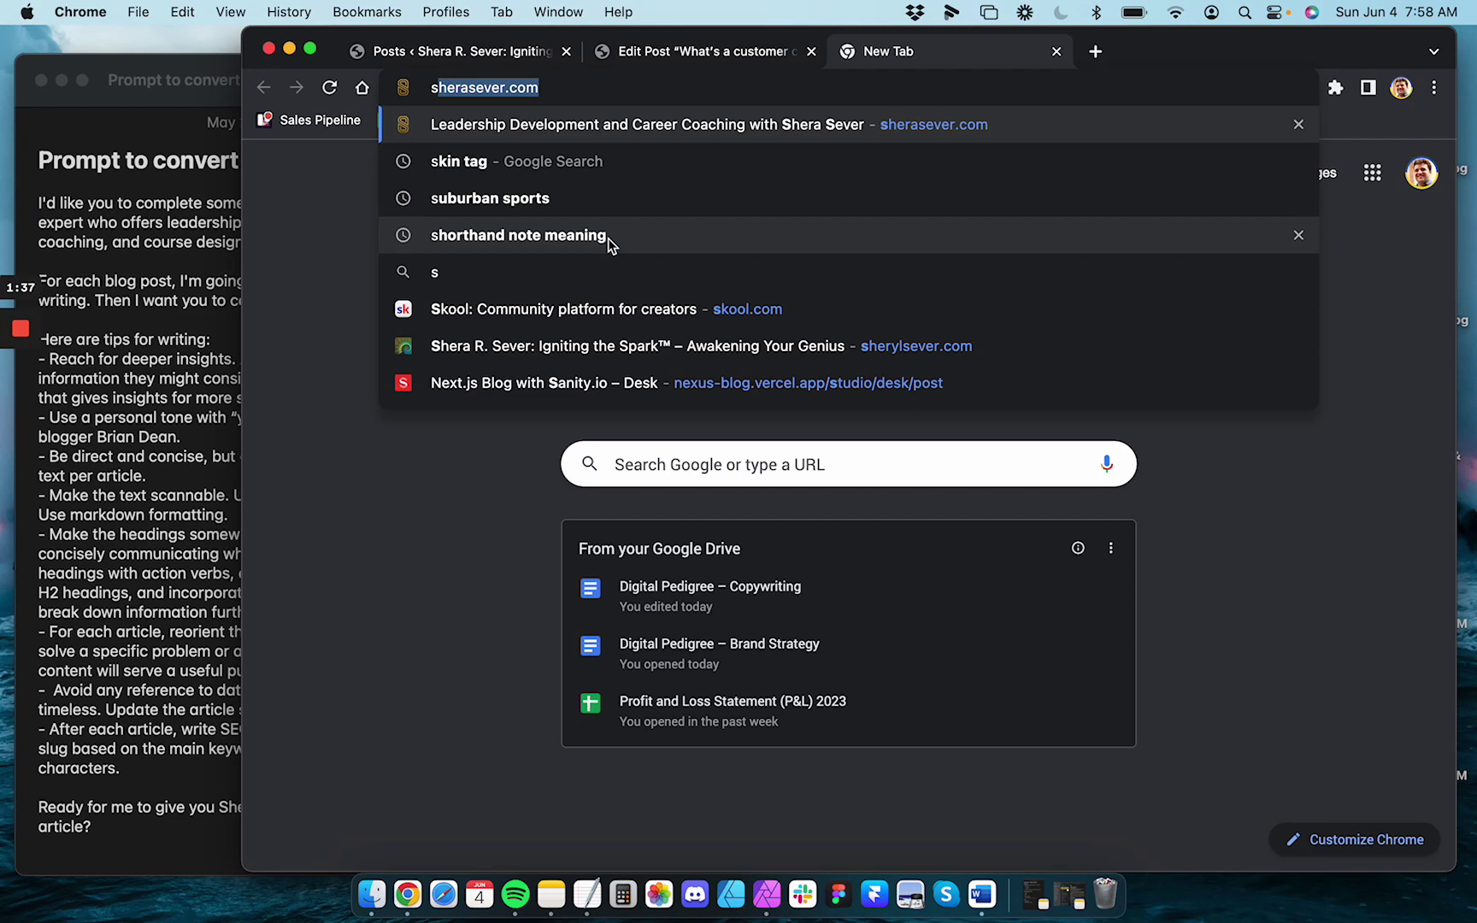
{"action": "key", "text": "Right"}
{"action": "type", "text": "/wp-"}
{"action": "key", "text": "Return"}
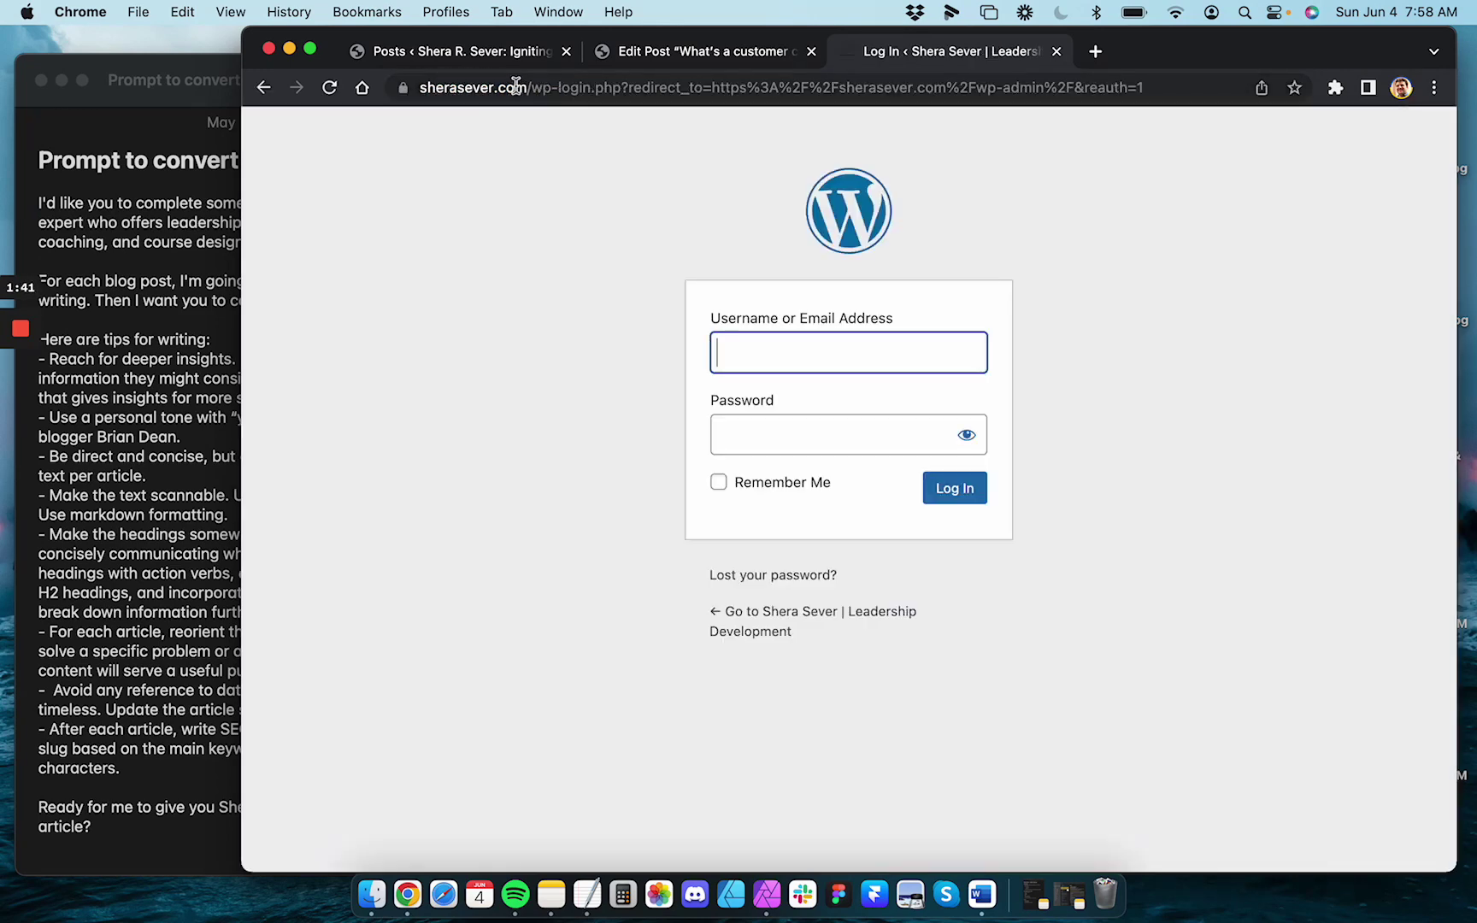
{"action": "left_click", "coordinate": [968, 494]}
{"action": "left_click", "coordinate": [969, 494]}
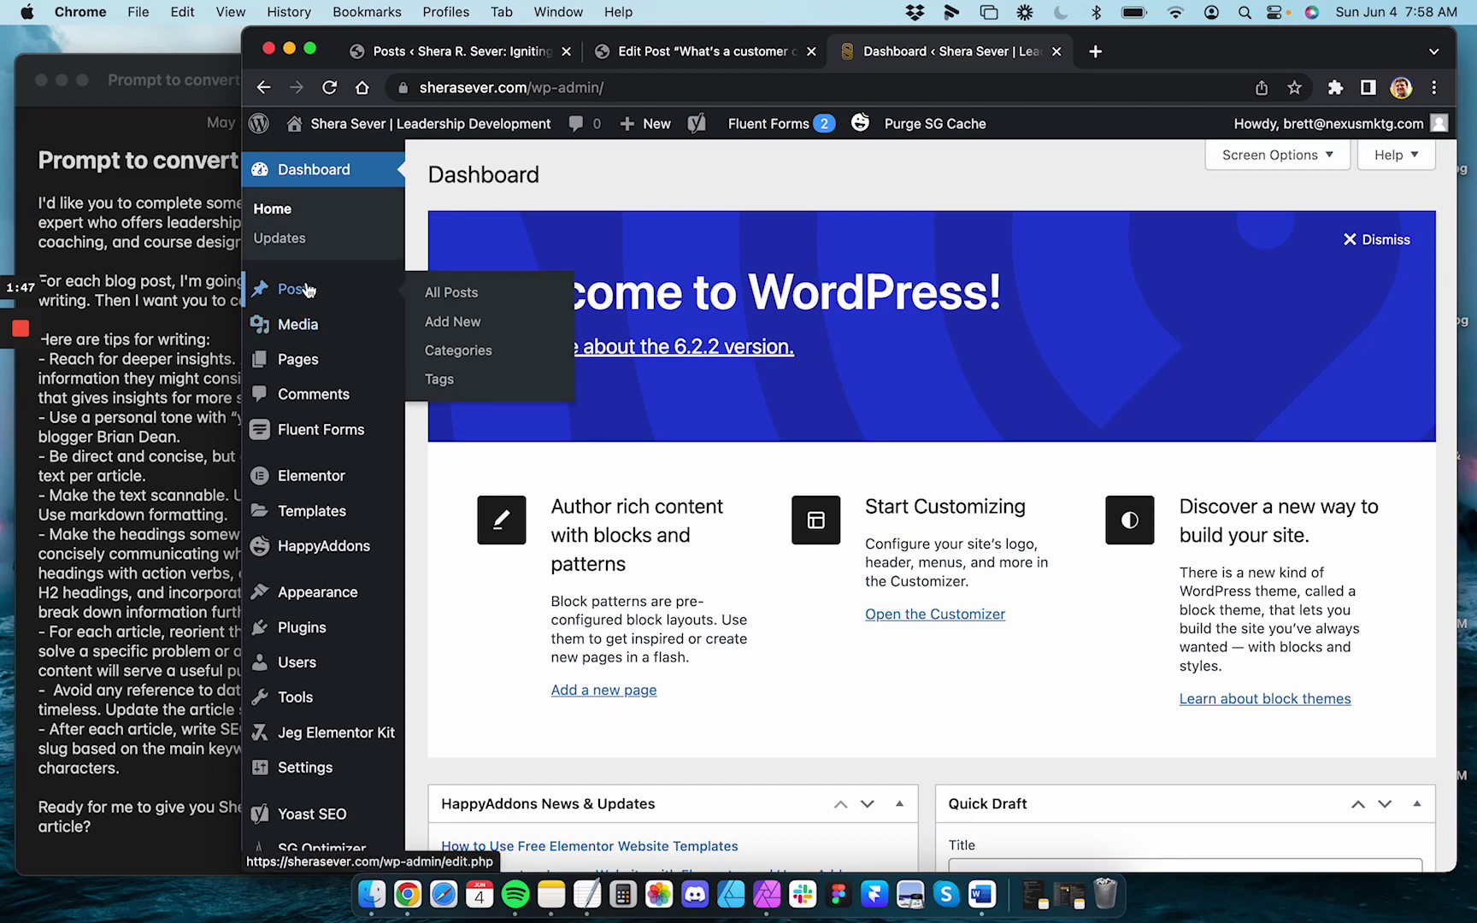
Open the list of all posts on the new site and reduce its page zoom
{"action": "mouse_move", "coordinate": [327, 293]}
{"action": "left_click", "coordinate": [448, 292]}
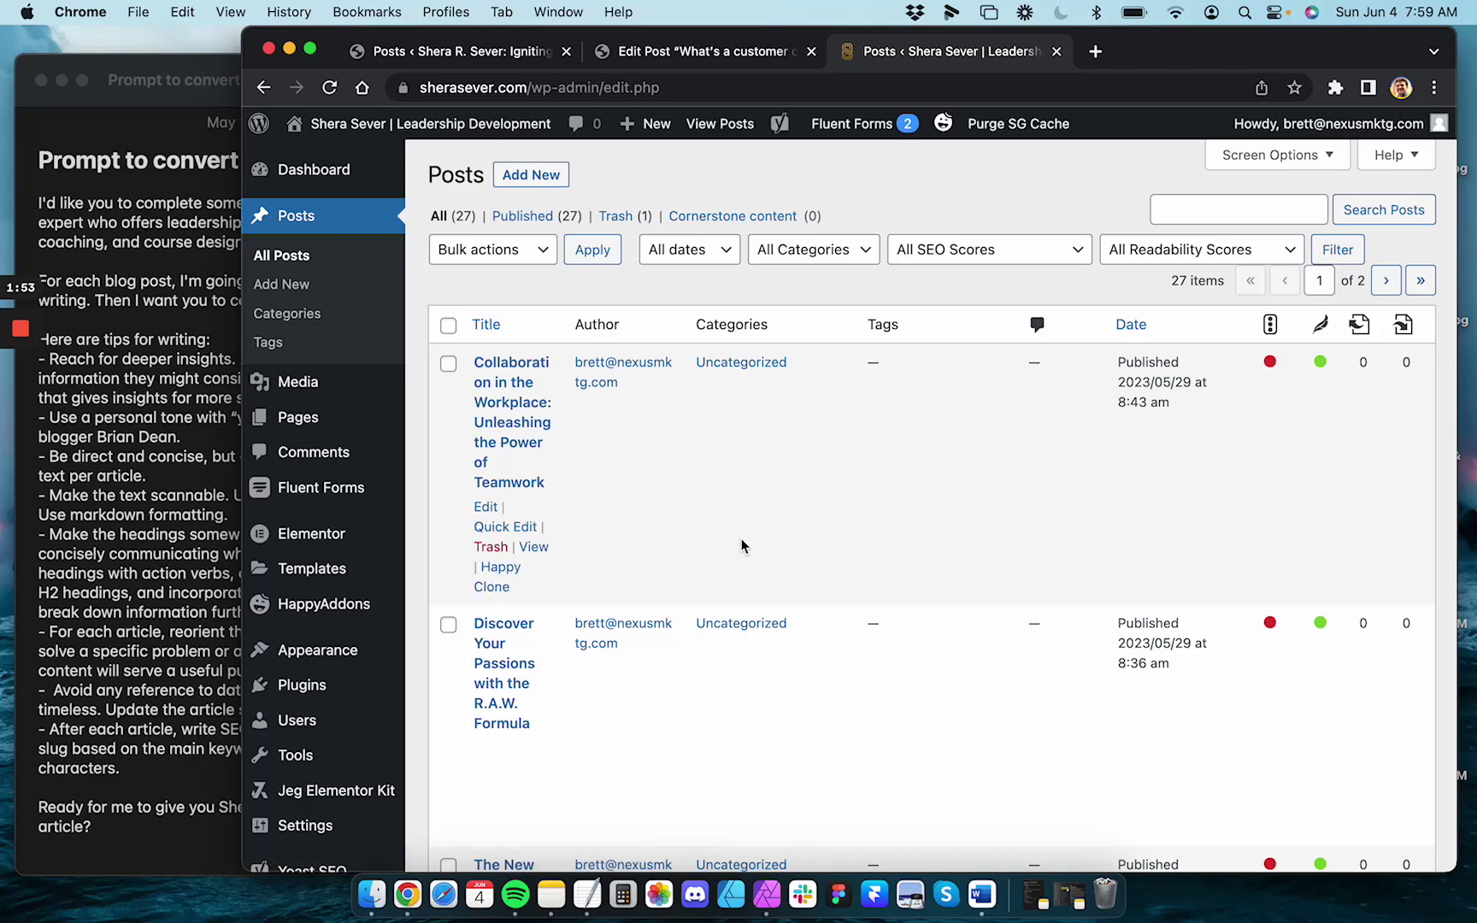
{"action": "key", "text": "super+minus"}
{"action": "key", "text": "super+minus"}
{"action": "key", "text": "super+minus"}
{"action": "key", "text": "super+minus"}
{"action": "key", "text": "super+minus"}
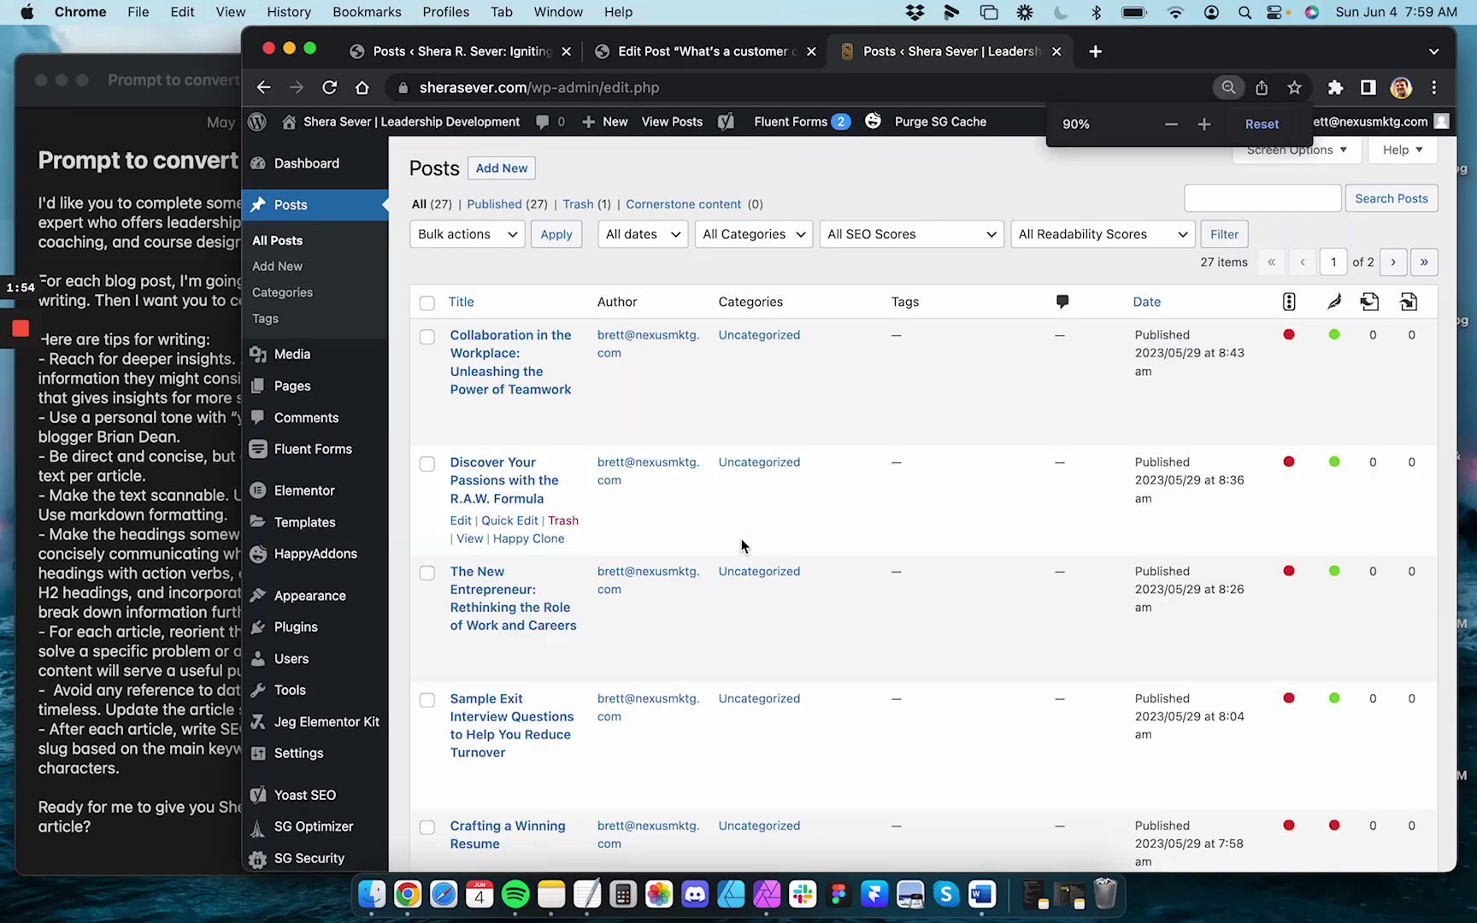
Open Google Sheets in a new tab and open the client's blog spreadsheet from the recent files
{"action": "left_click", "coordinate": [1095, 51]}
{"action": "left_click", "coordinate": [1373, 174]}
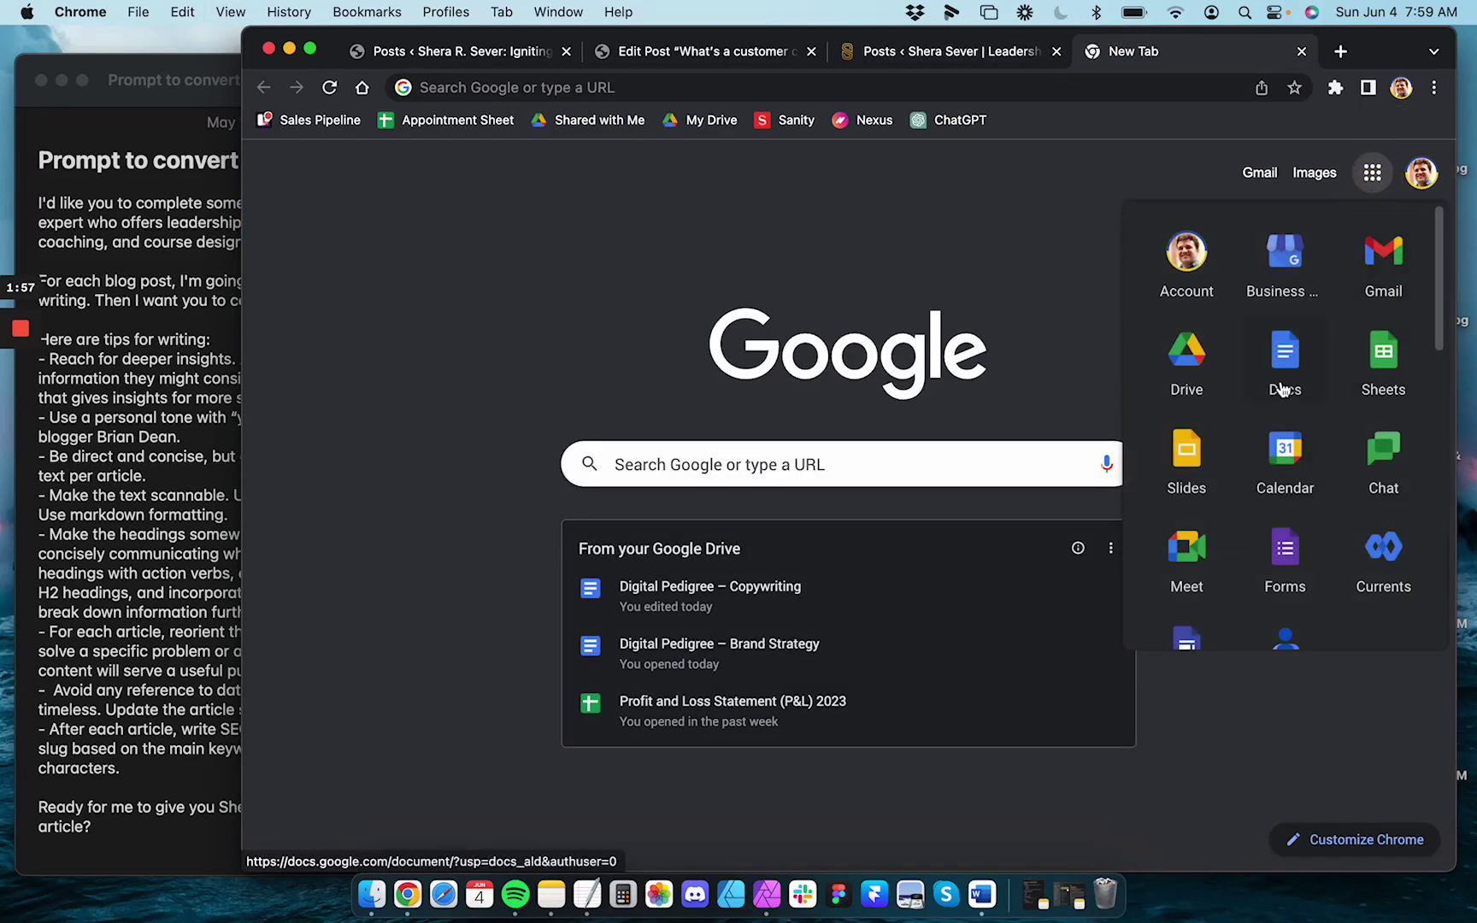
{"action": "left_click", "coordinate": [1404, 373]}
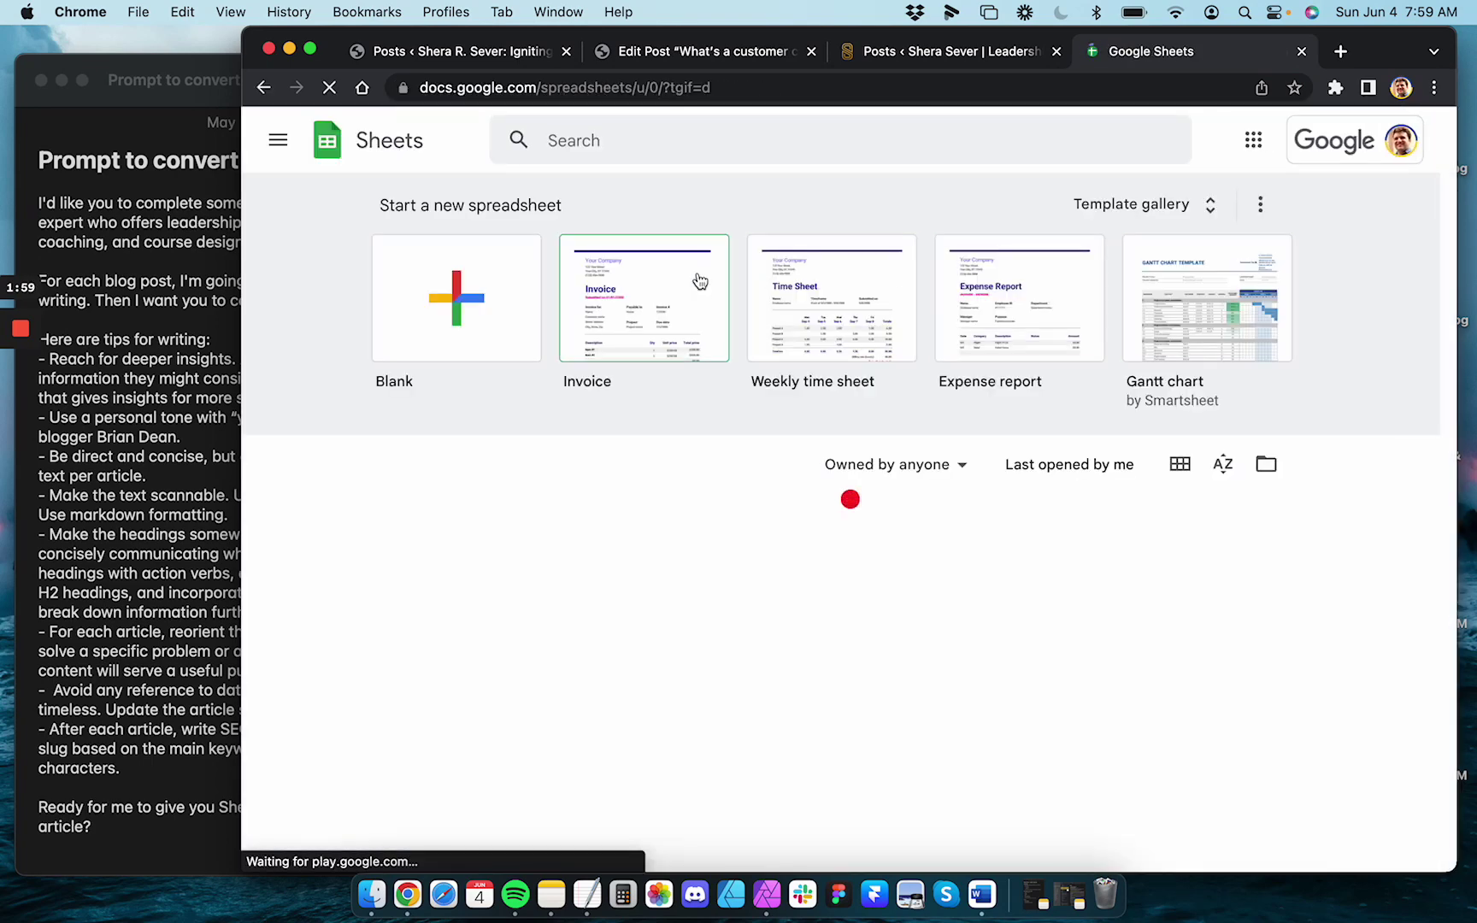
{"action": "left_click", "coordinate": [686, 137]}
{"action": "type", "text": "shever"}
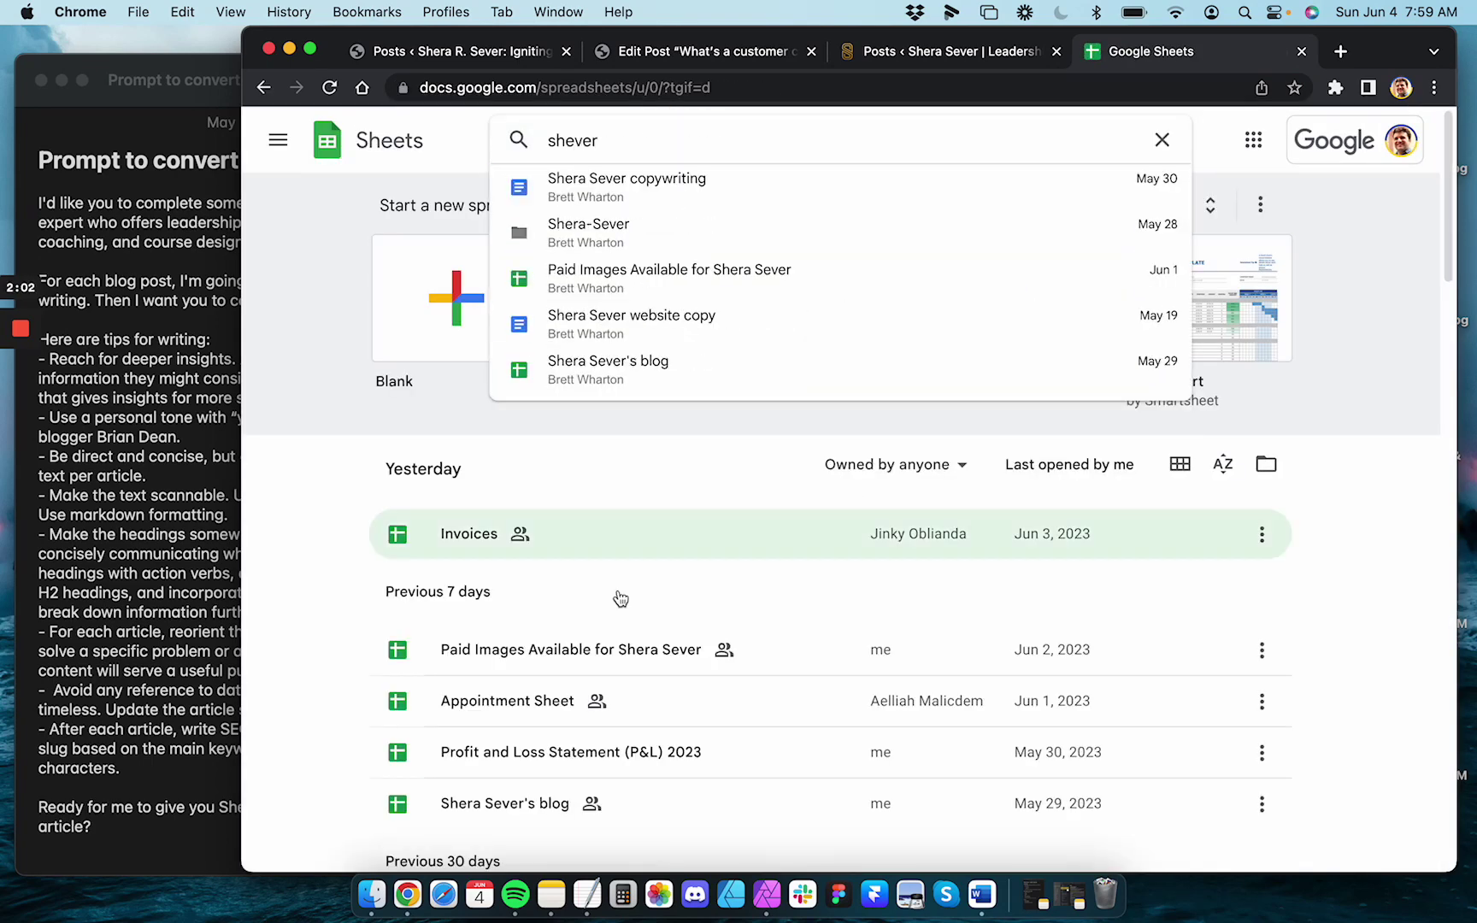
{"action": "left_click", "coordinate": [316, 734]}
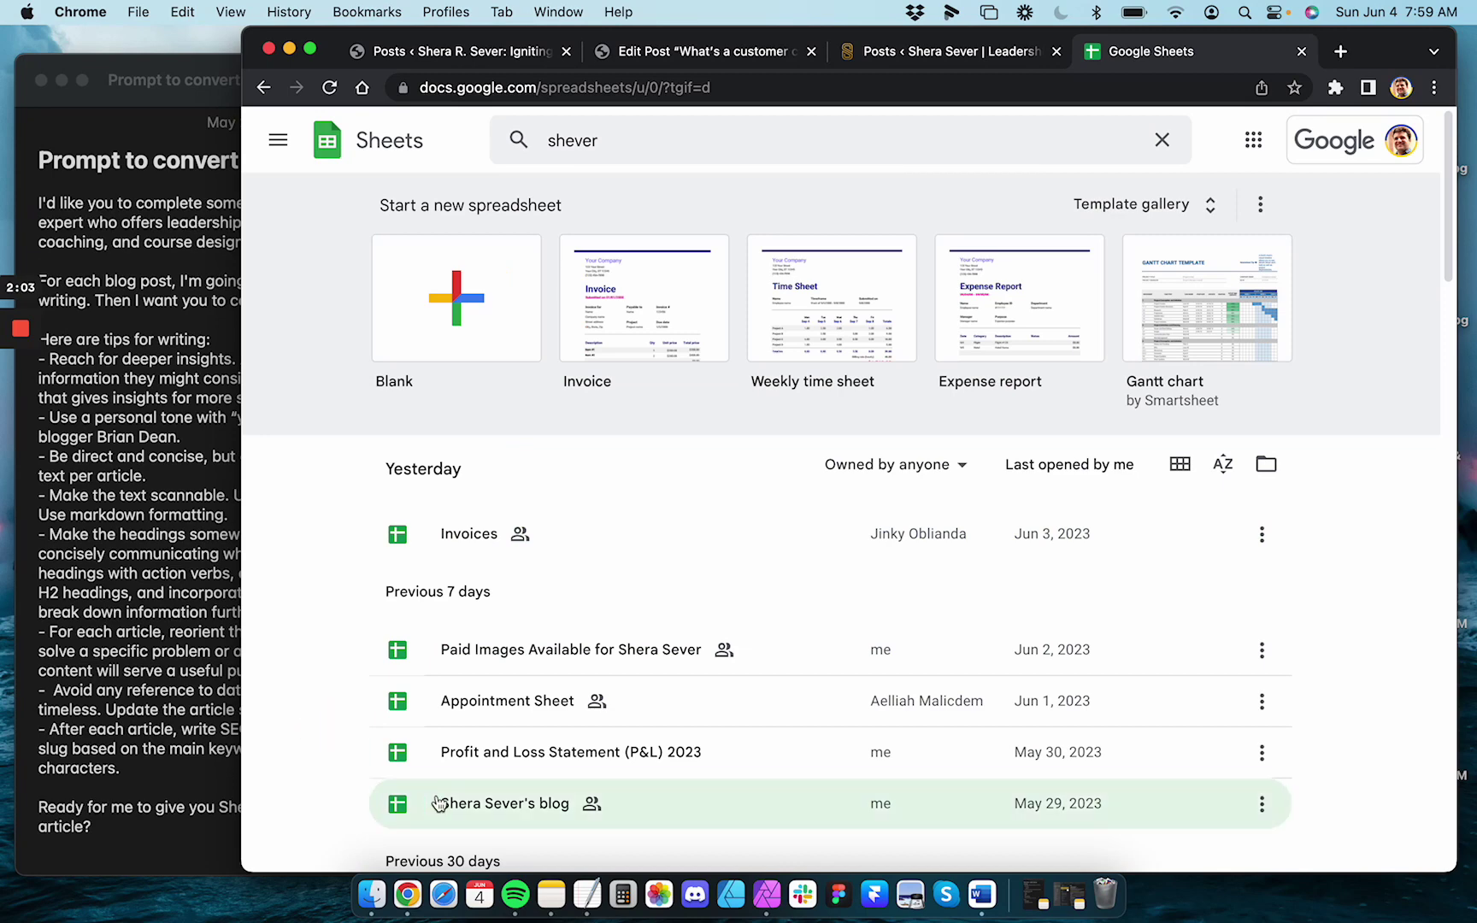
{"action": "left_click", "coordinate": [526, 808]}
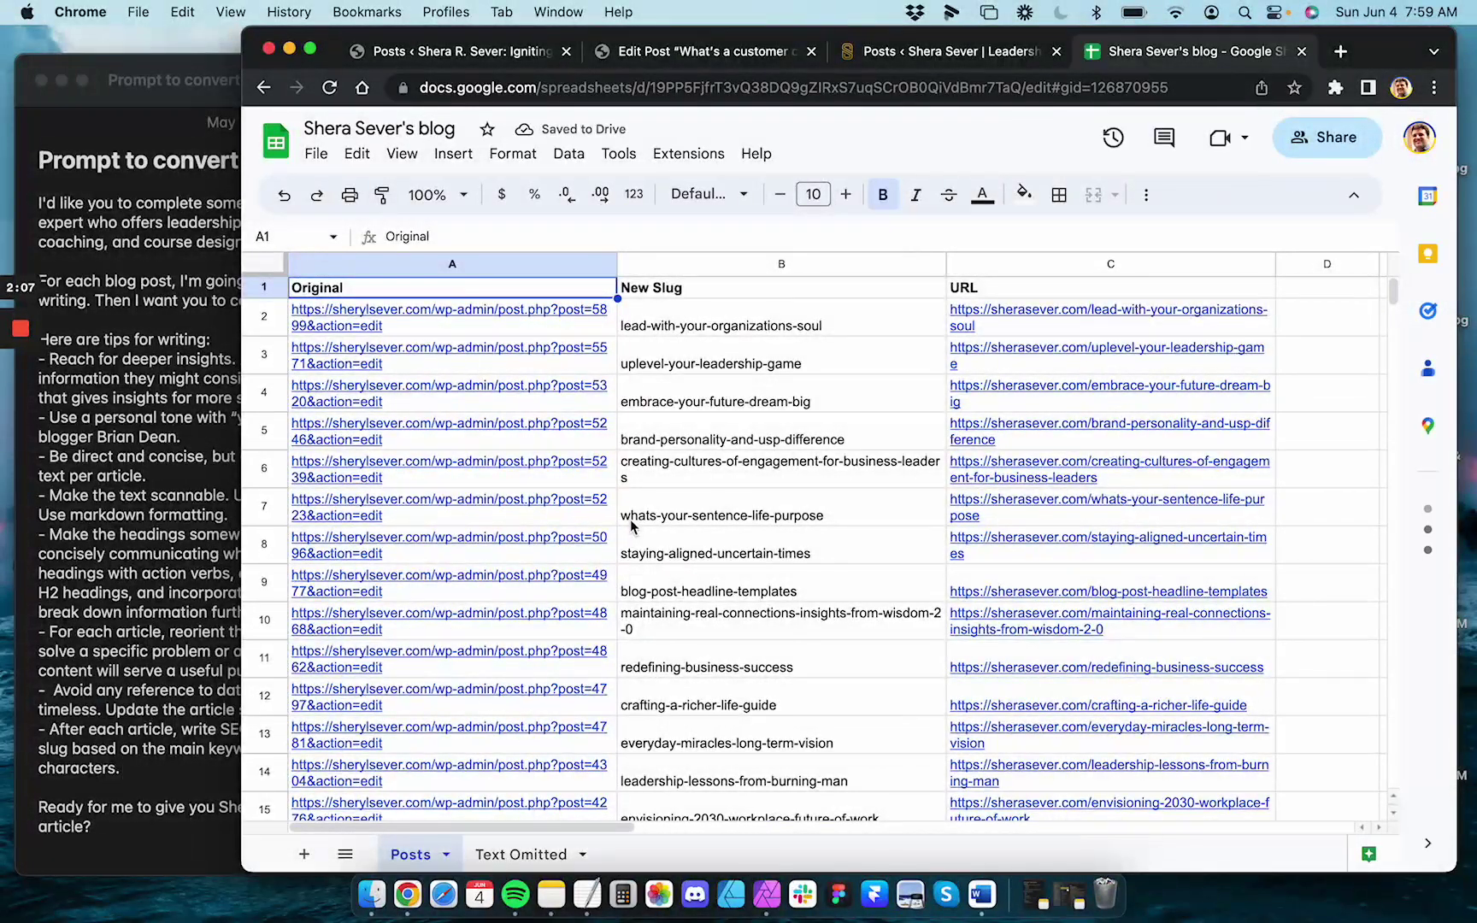
Copy the full edit-page address of the old site's post "What's a customer centric business, anyway?"
{"action": "left_click", "coordinate": [647, 52]}
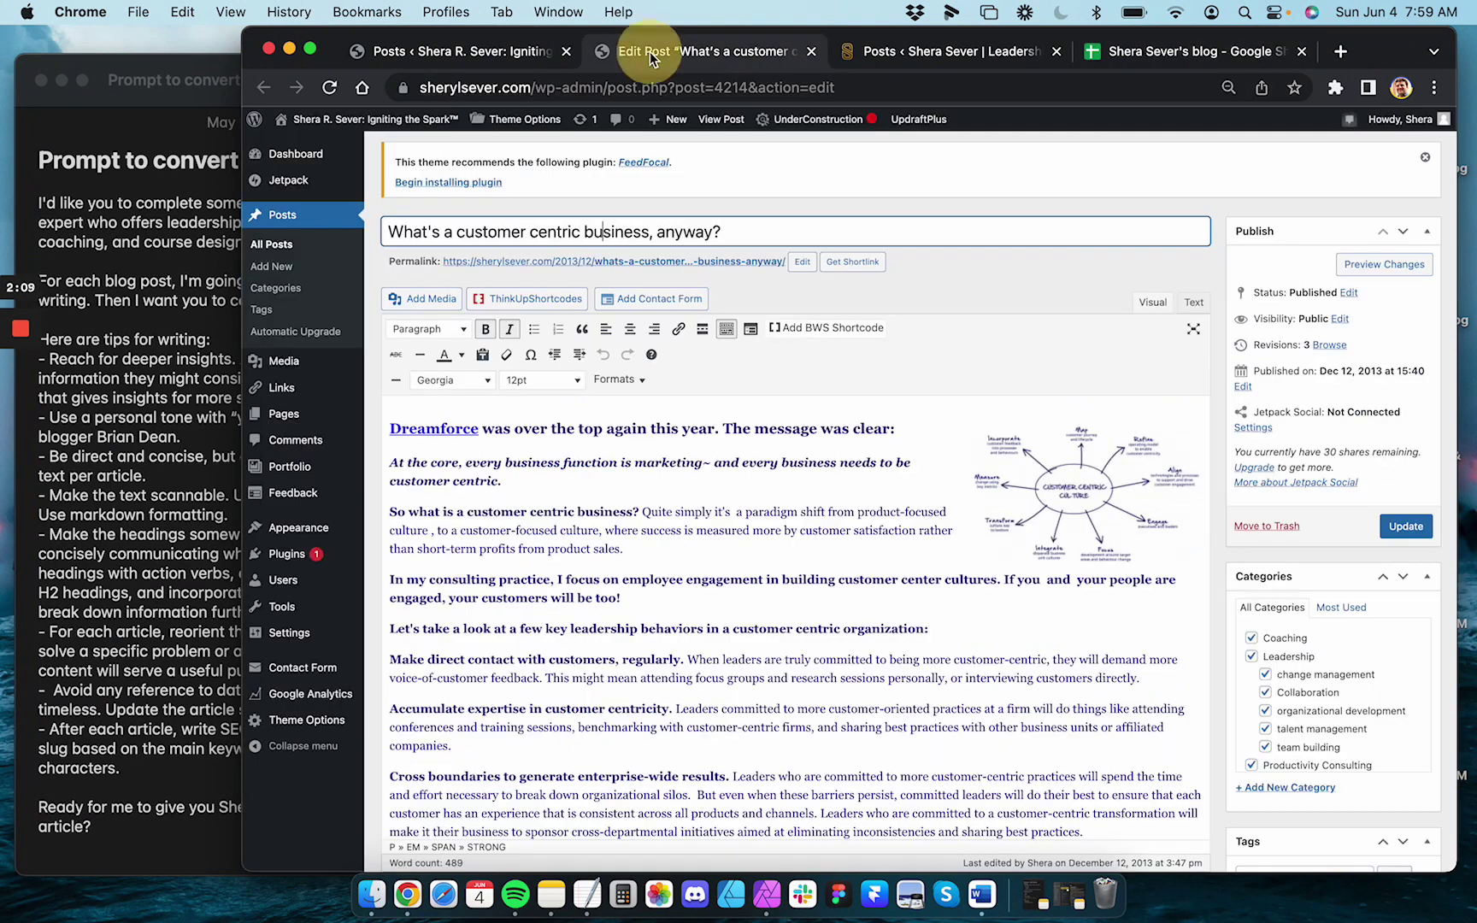
{"action": "left_click", "coordinate": [637, 86]}
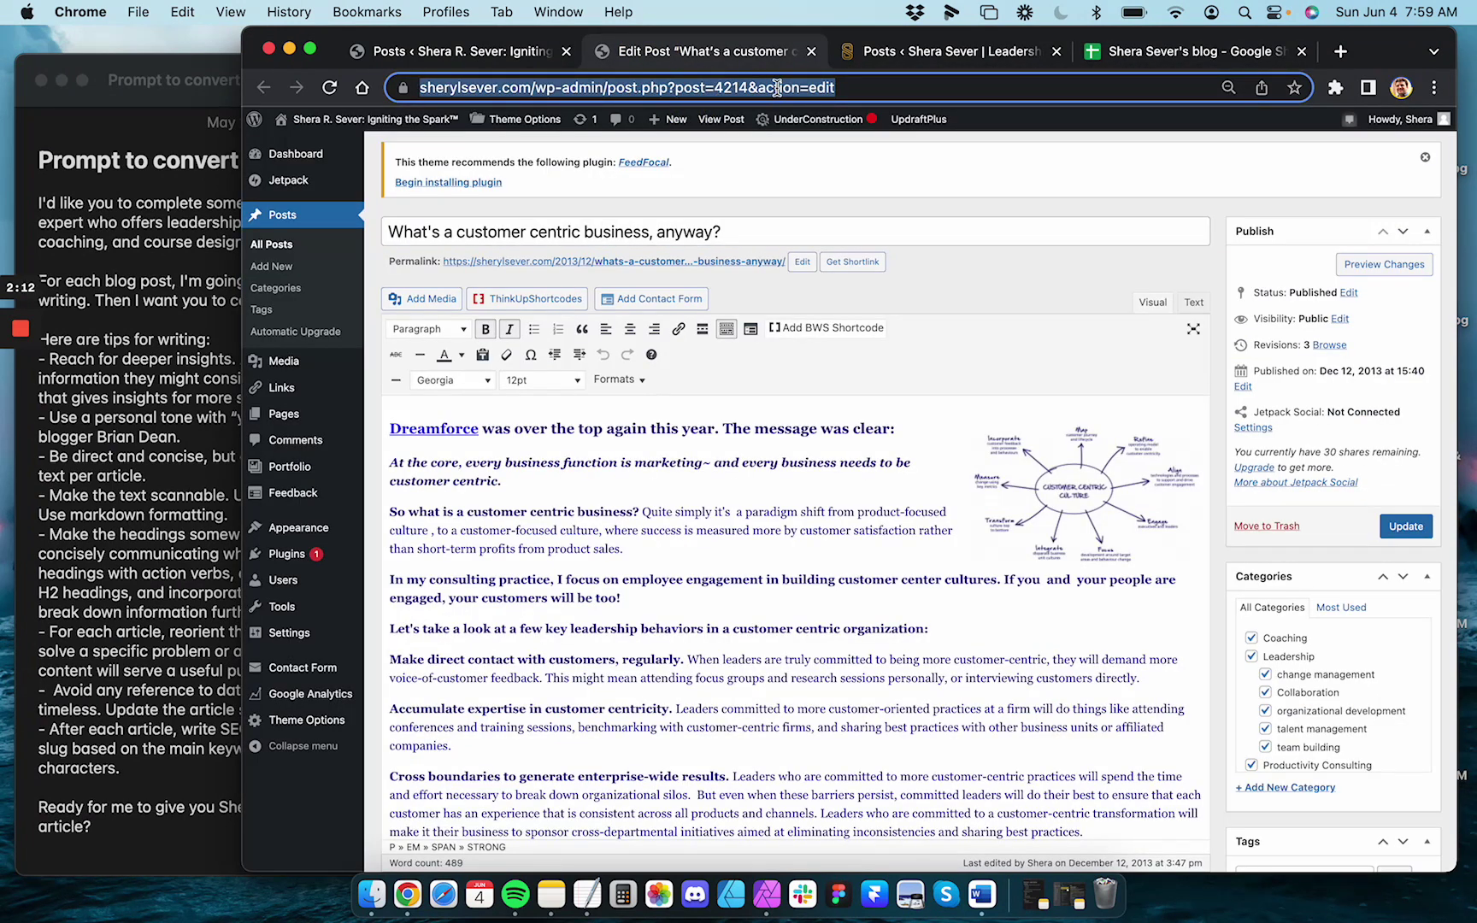
{"action": "left_click", "coordinate": [848, 94]}
{"action": "left_click_drag", "start_coordinate": [910, 87], "coordinate": [216, 63]}
{"action": "key", "text": "super+c"}
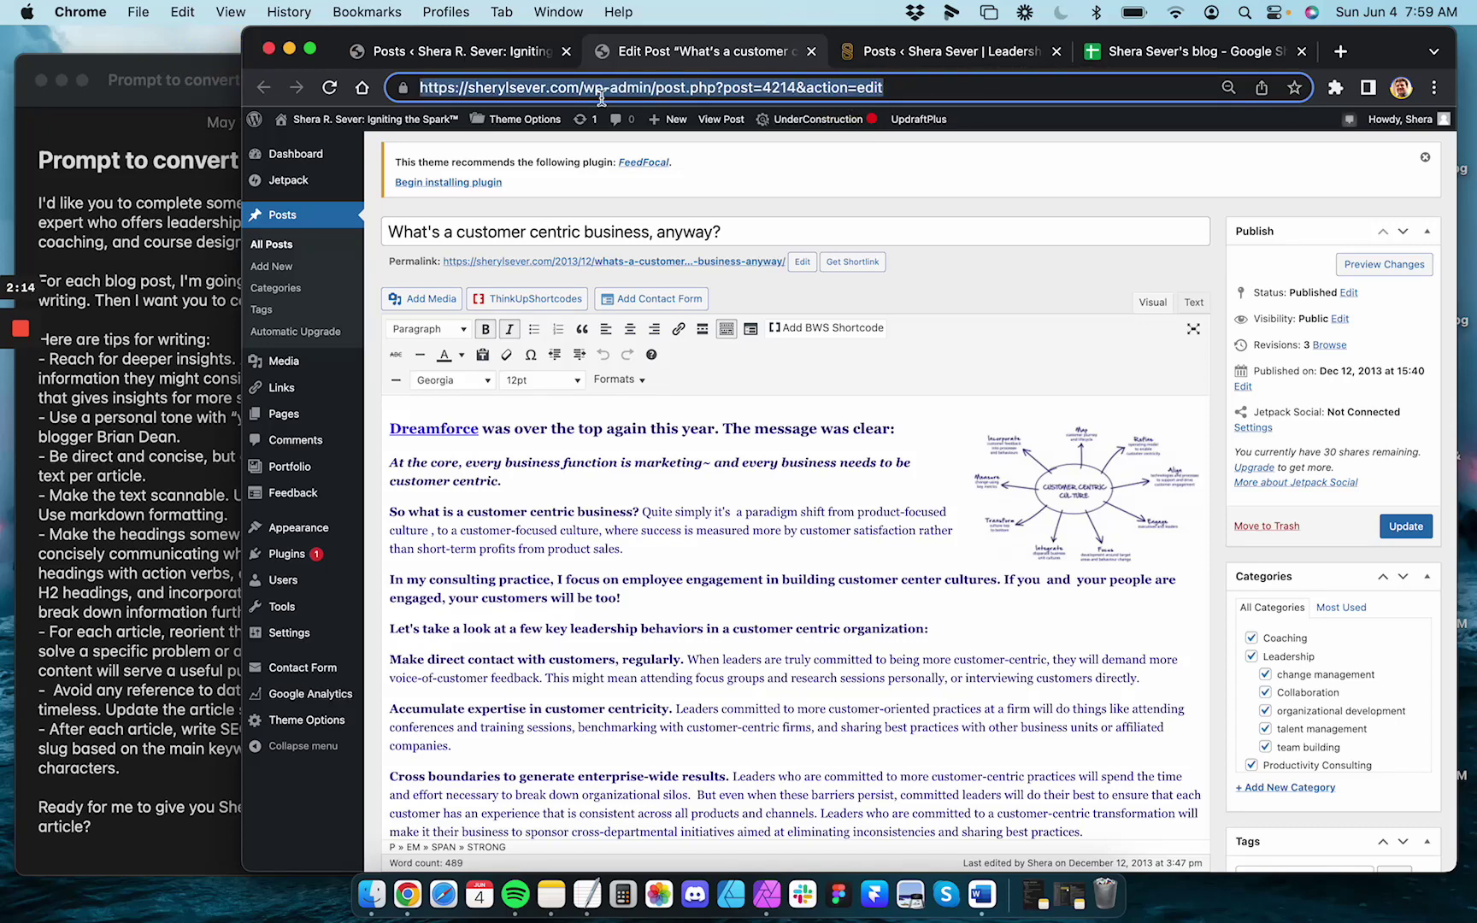
{"action": "left_click", "coordinate": [182, 11]}
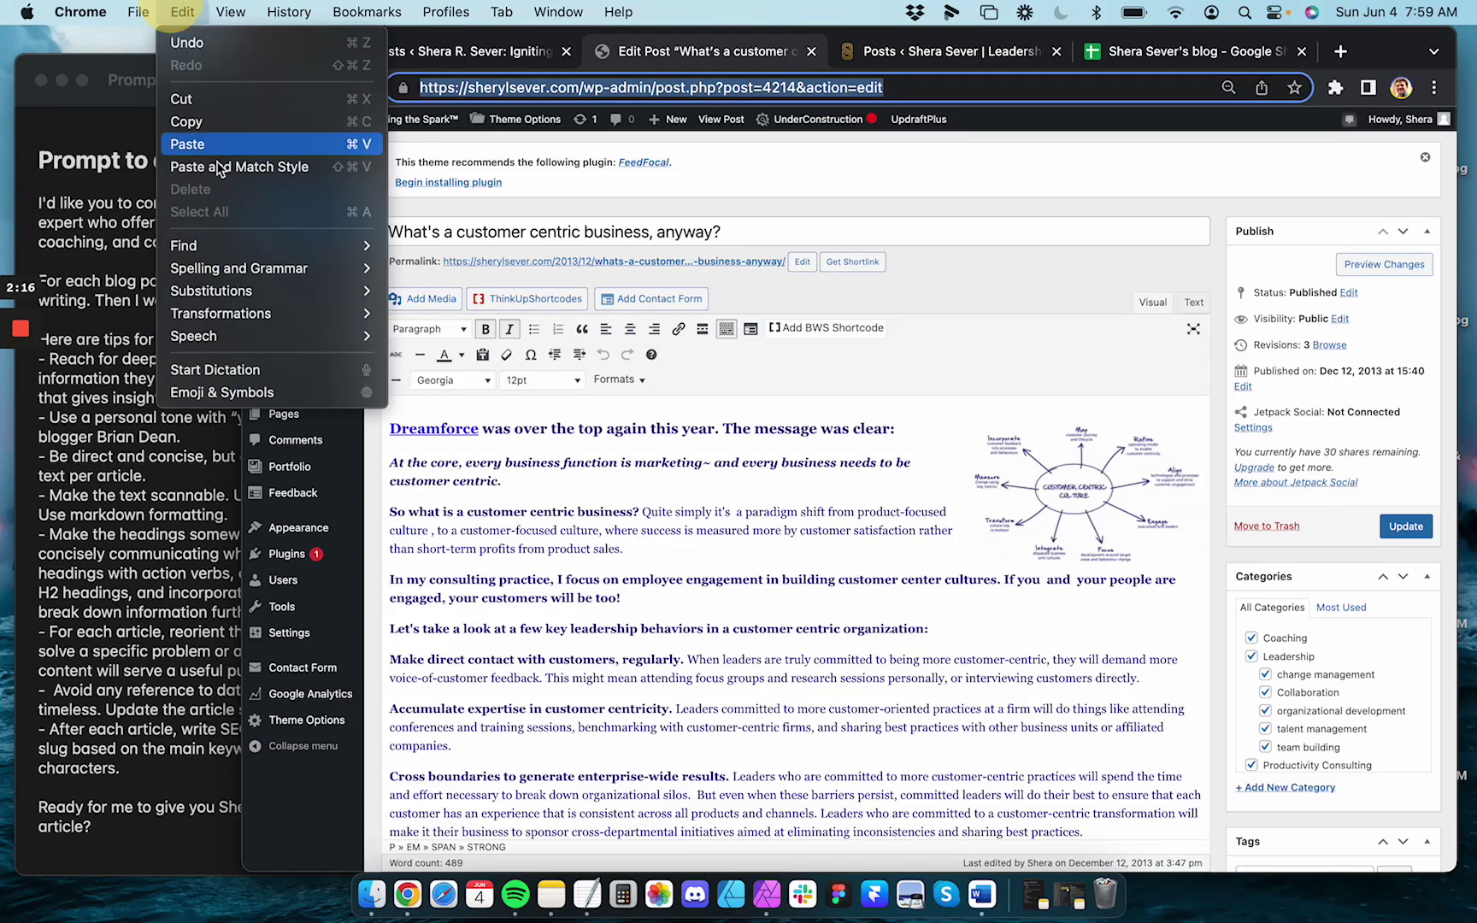
{"action": "left_click", "coordinate": [220, 141]}
Search the Posts sheet of the blog spreadsheet for the copied address and compare the match with the post's address
{"action": "left_click", "coordinate": [1162, 52]}
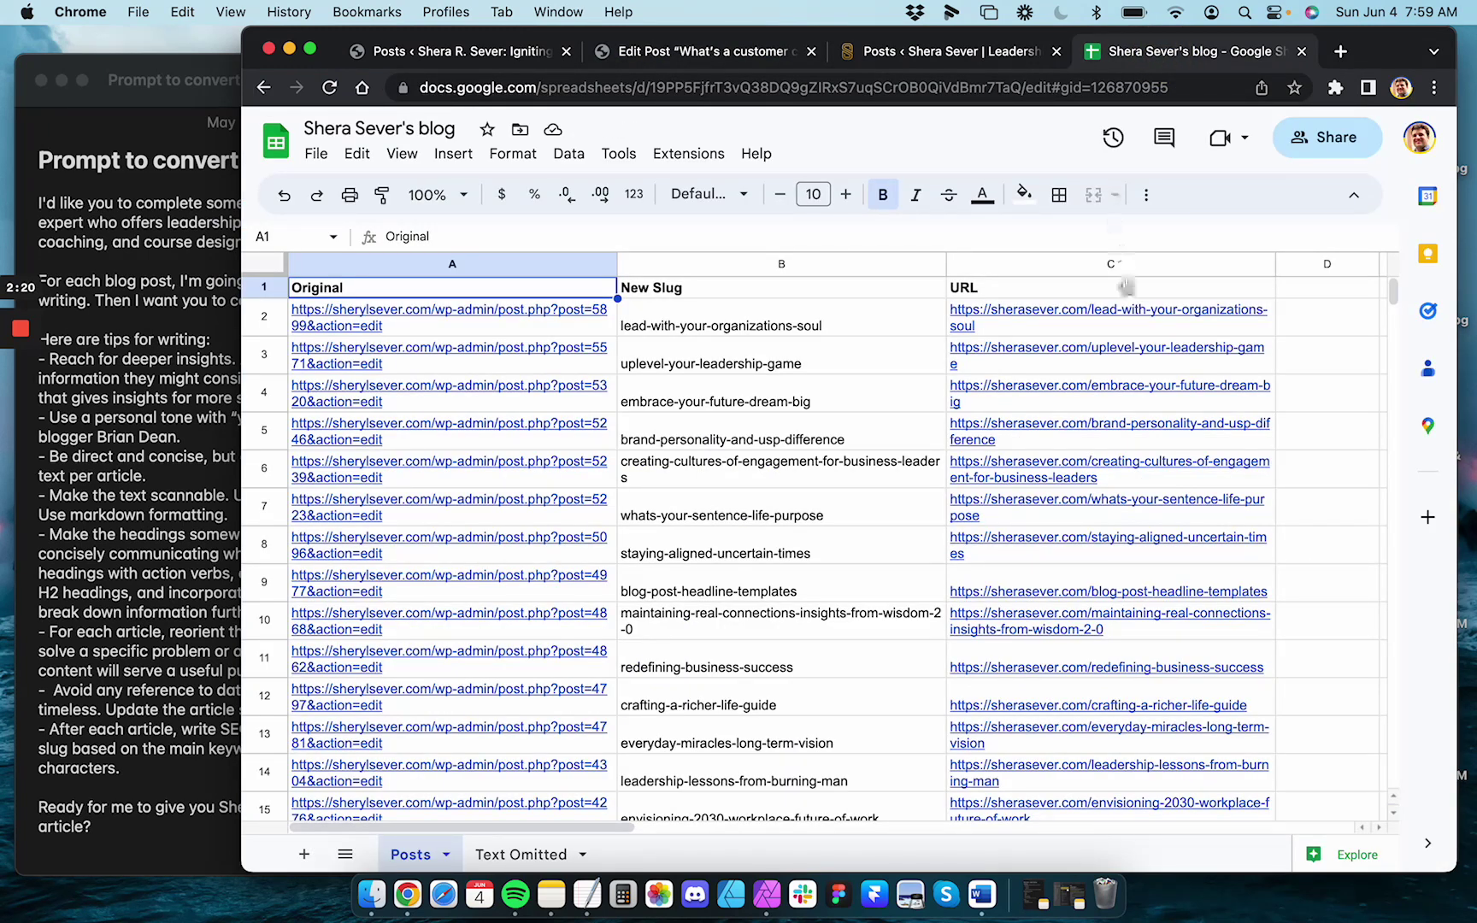
{"action": "key", "text": "super+f"}
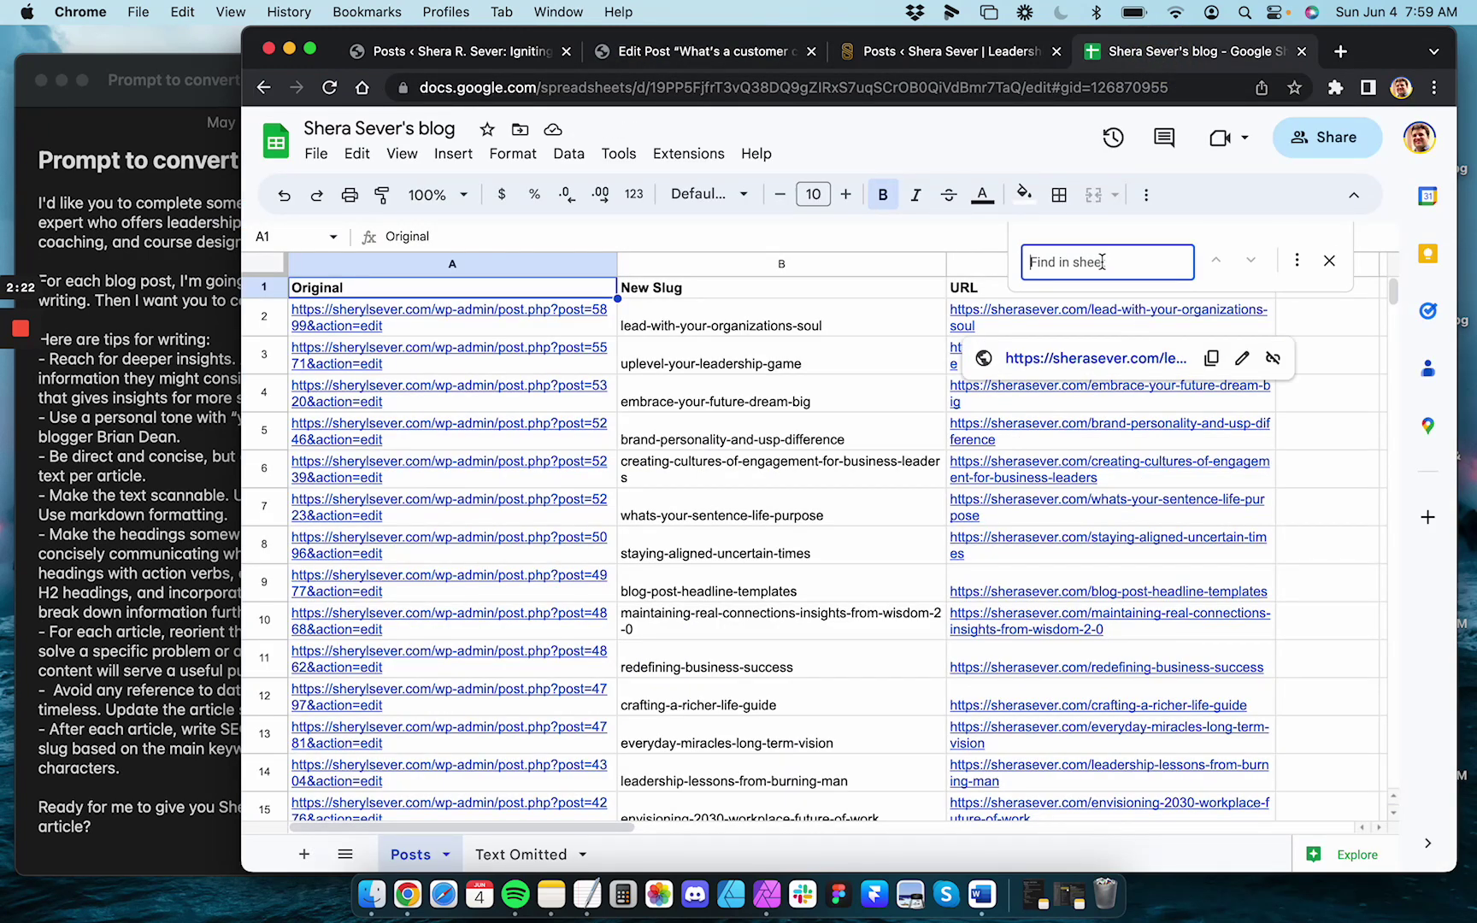
{"action": "key", "text": "super+v"}
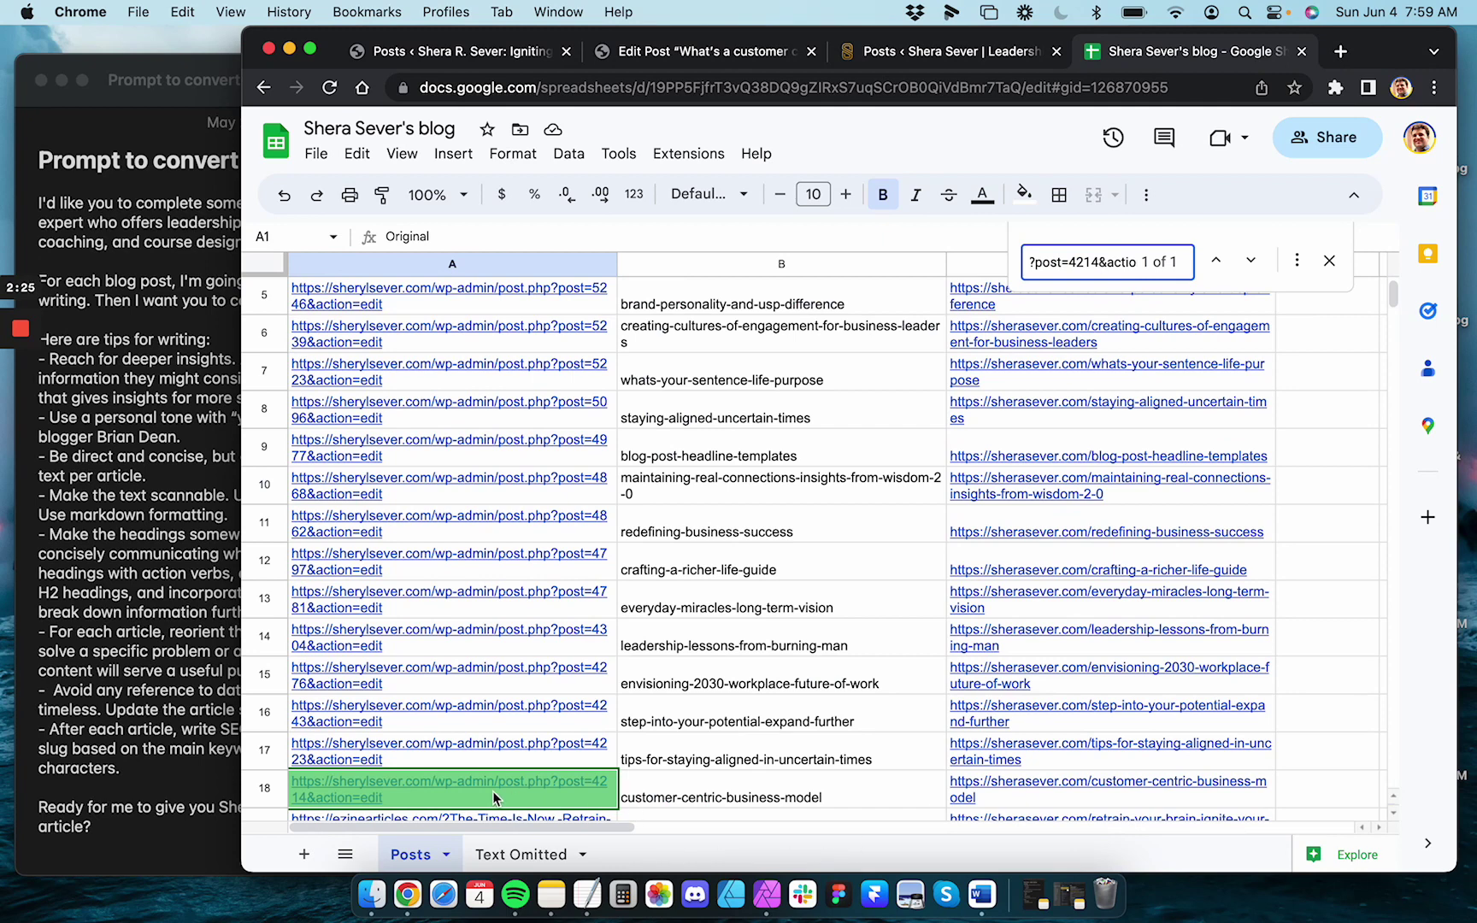
{"action": "mouse_move", "coordinate": [388, 792]}
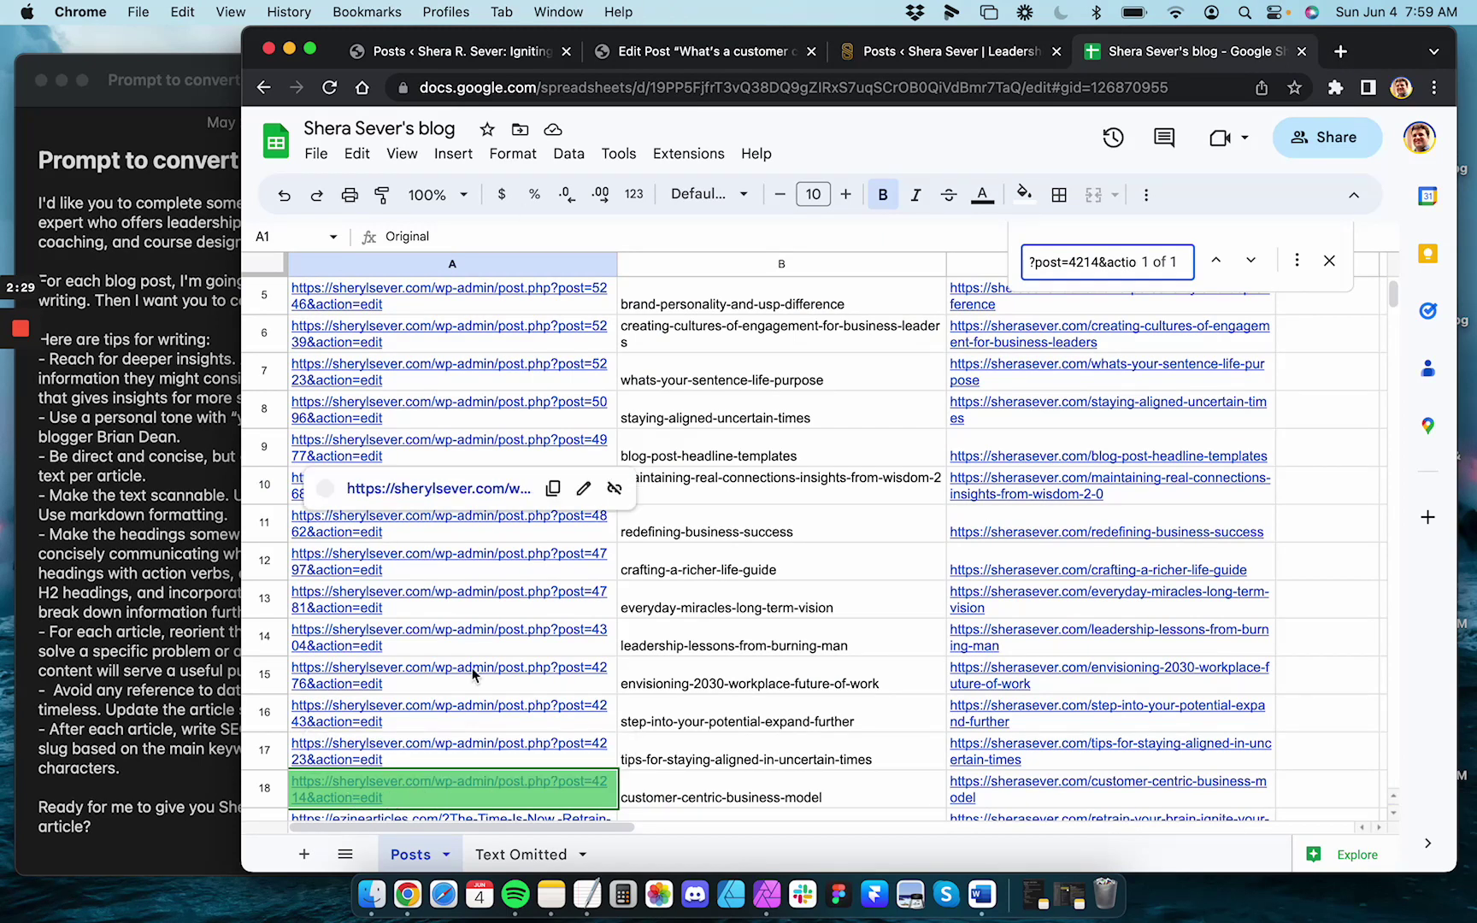
{"action": "left_click", "coordinate": [733, 62]}
{"action": "left_click", "coordinate": [873, 95]}
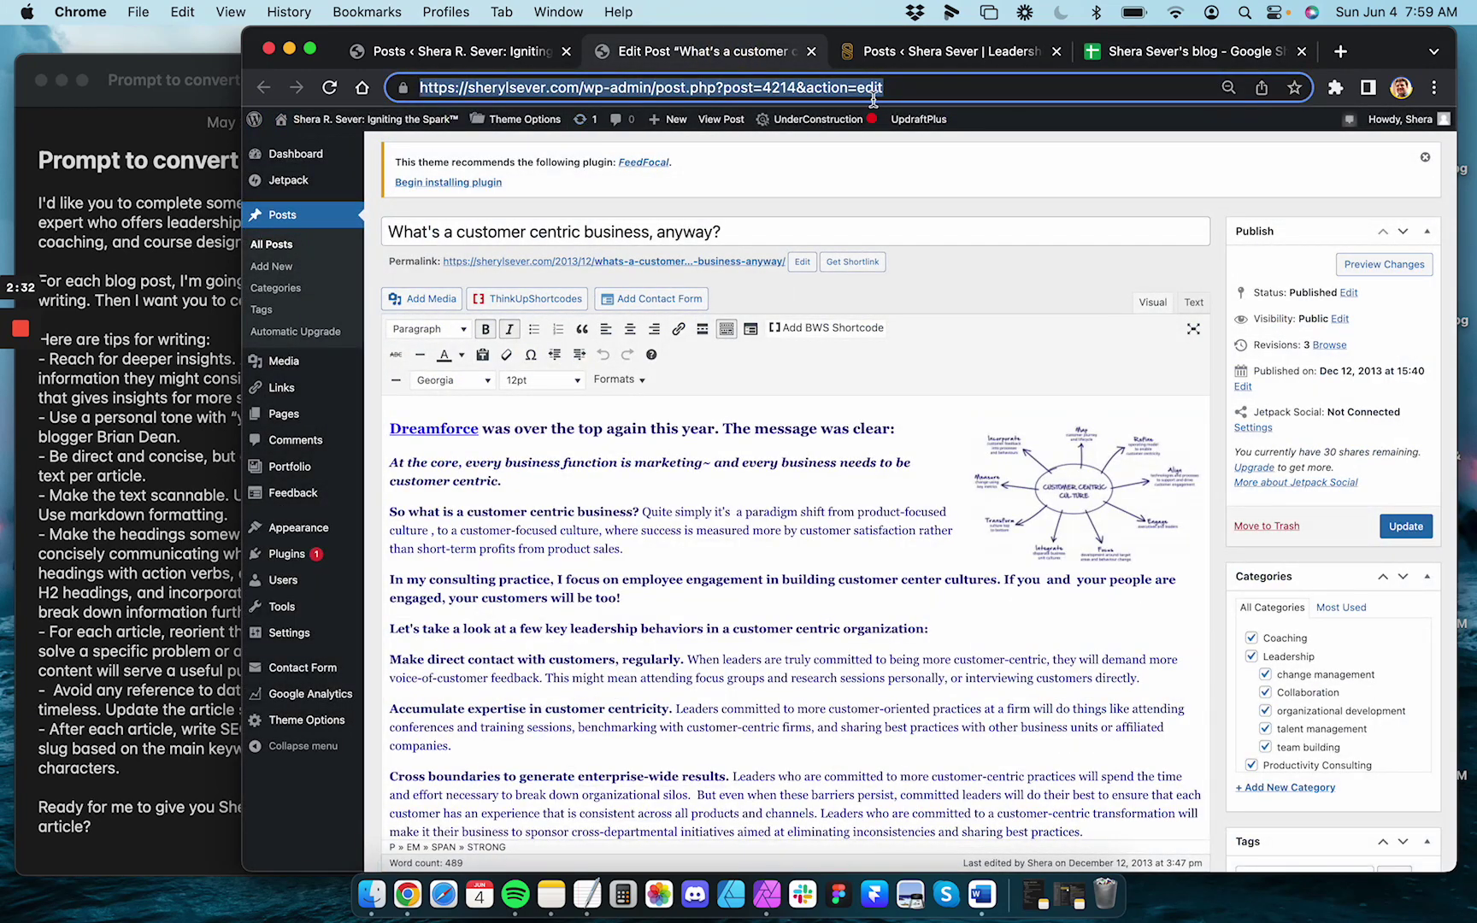
{"action": "left_click", "coordinate": [1171, 59]}
{"action": "mouse_move", "coordinate": [385, 803]}
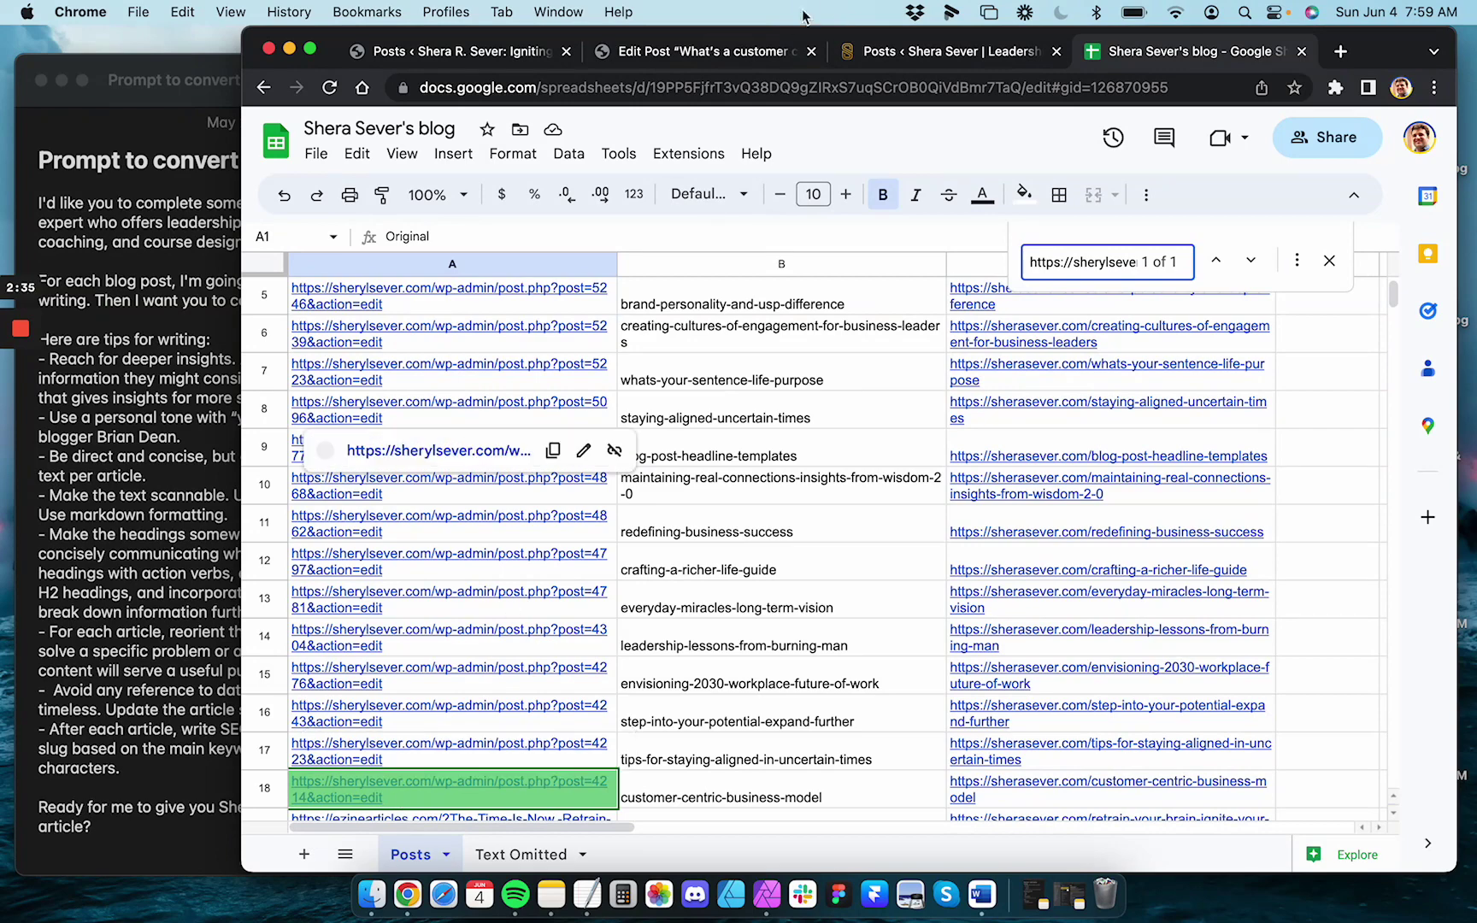
Close the customer centric business post and go to page 2 of the old site's posts list
{"action": "left_click", "coordinate": [709, 52]}
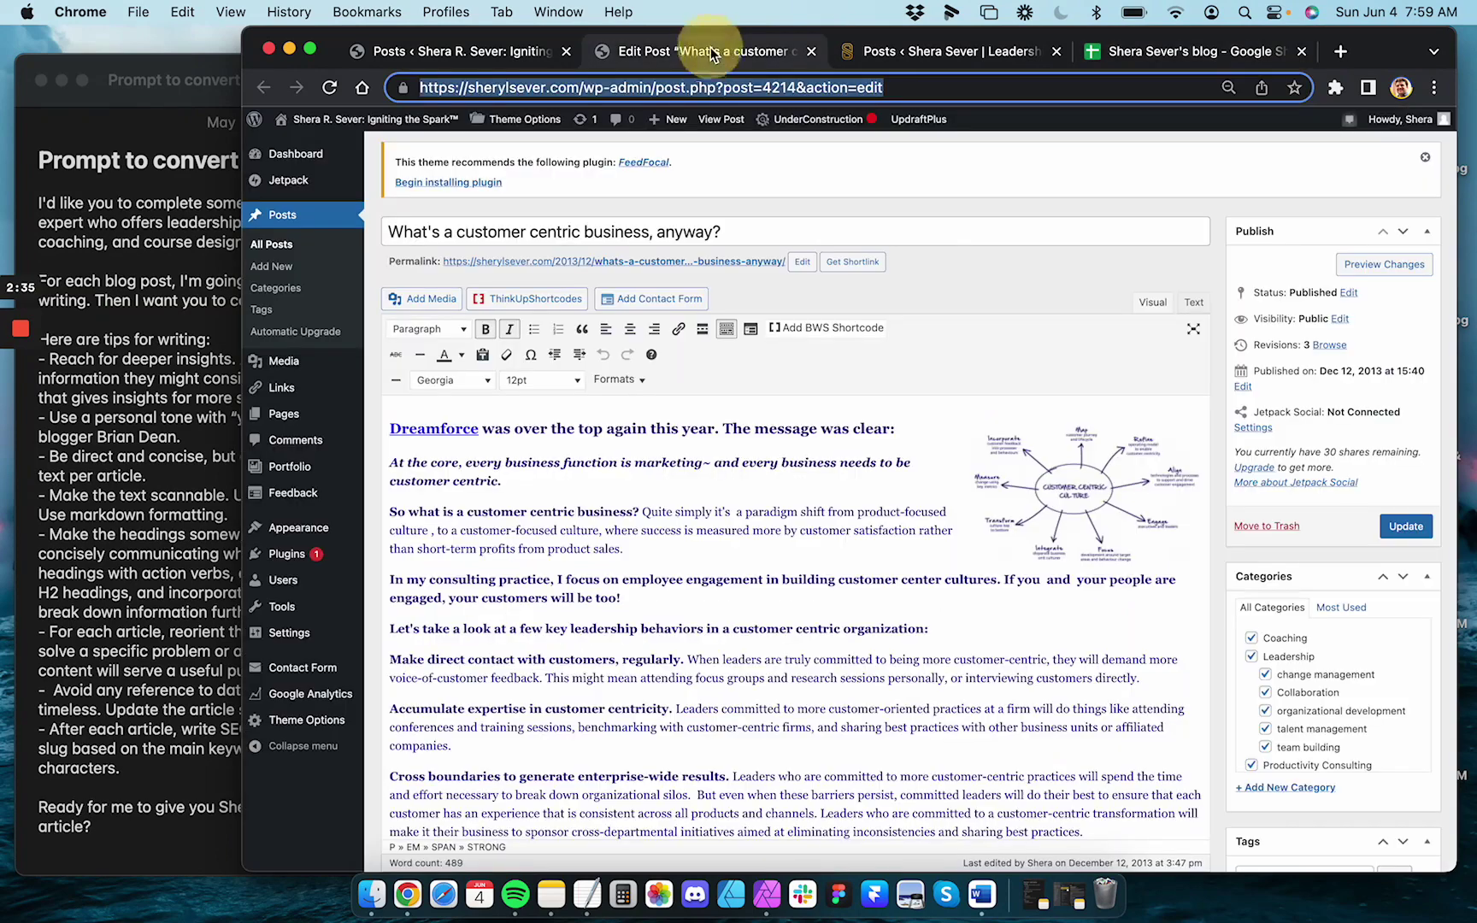
{"action": "left_click", "coordinate": [811, 51]}
{"action": "left_click", "coordinate": [512, 51]}
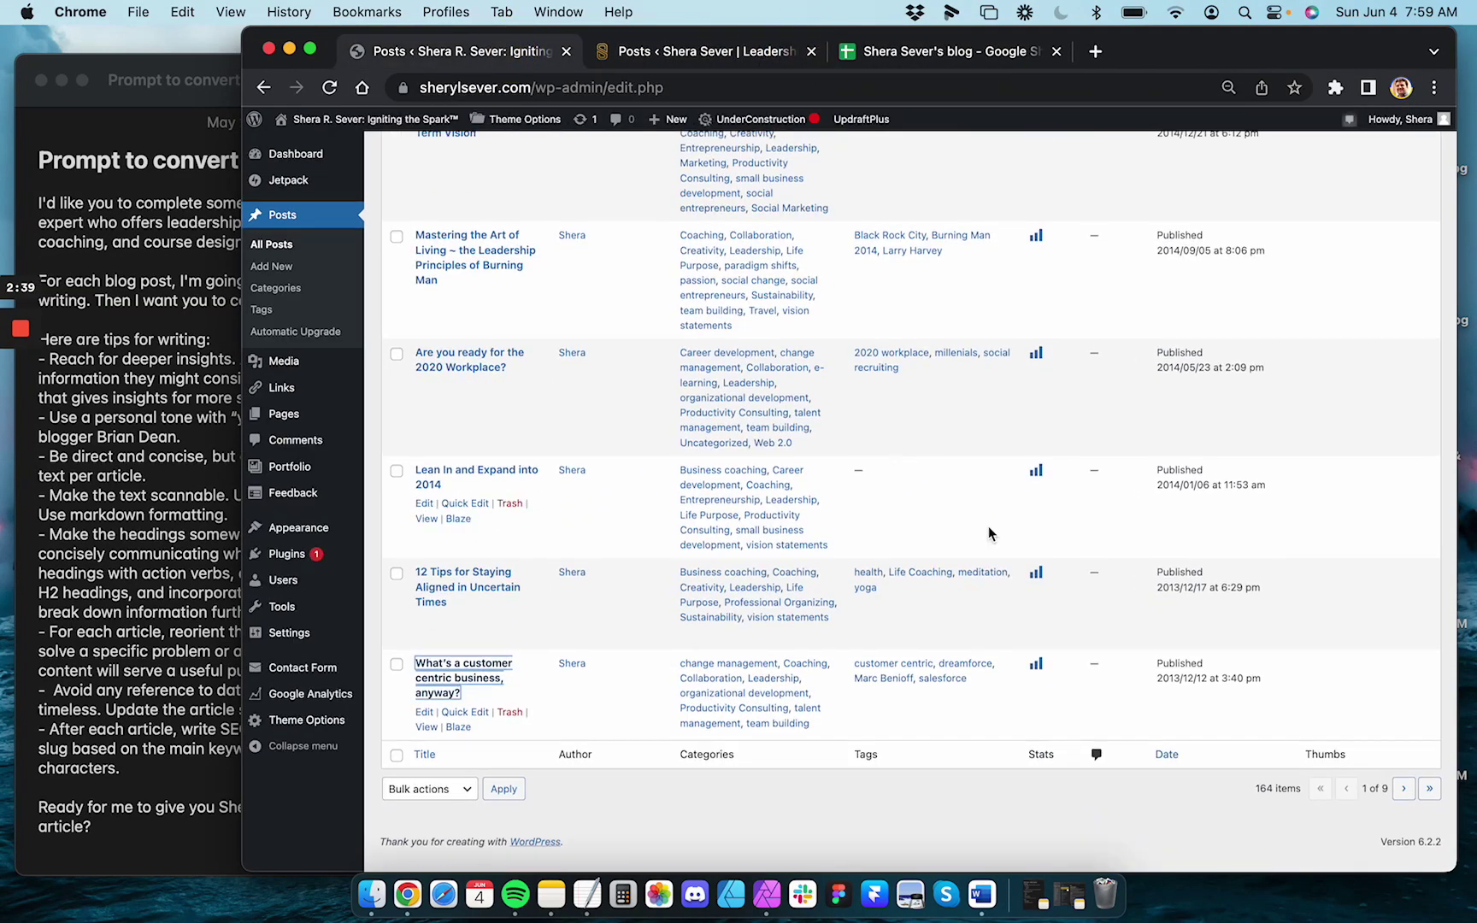
{"action": "left_click", "coordinate": [1402, 805]}
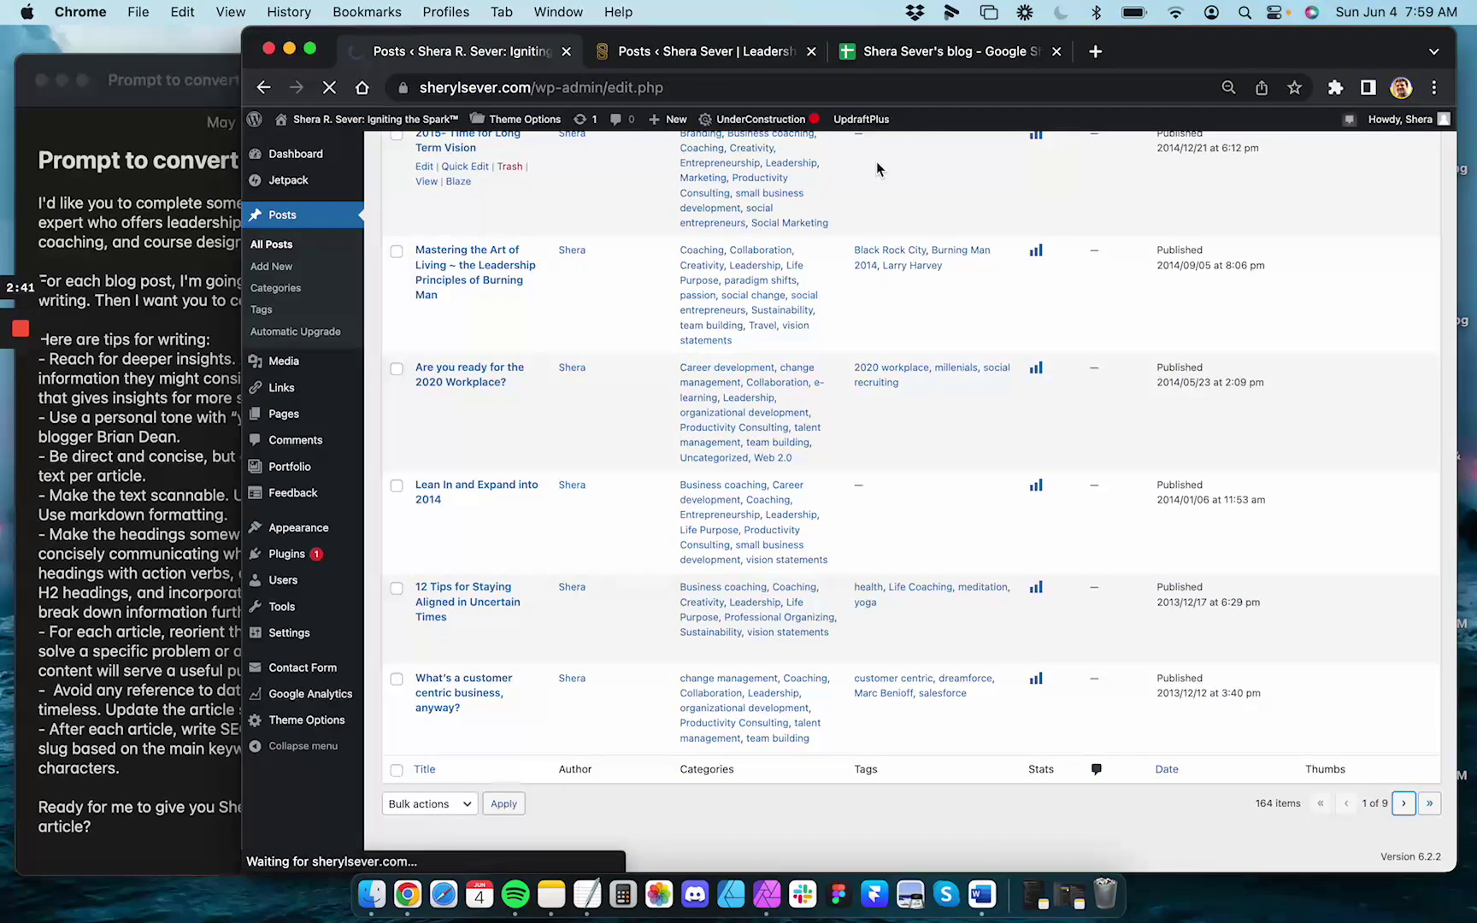
Open the published post "Creating Value Relationships with LinkedIn" for editing in a new tab
{"action": "scroll", "coordinate": [847, 427], "scroll_direction": "down", "scroll_amount": 10}
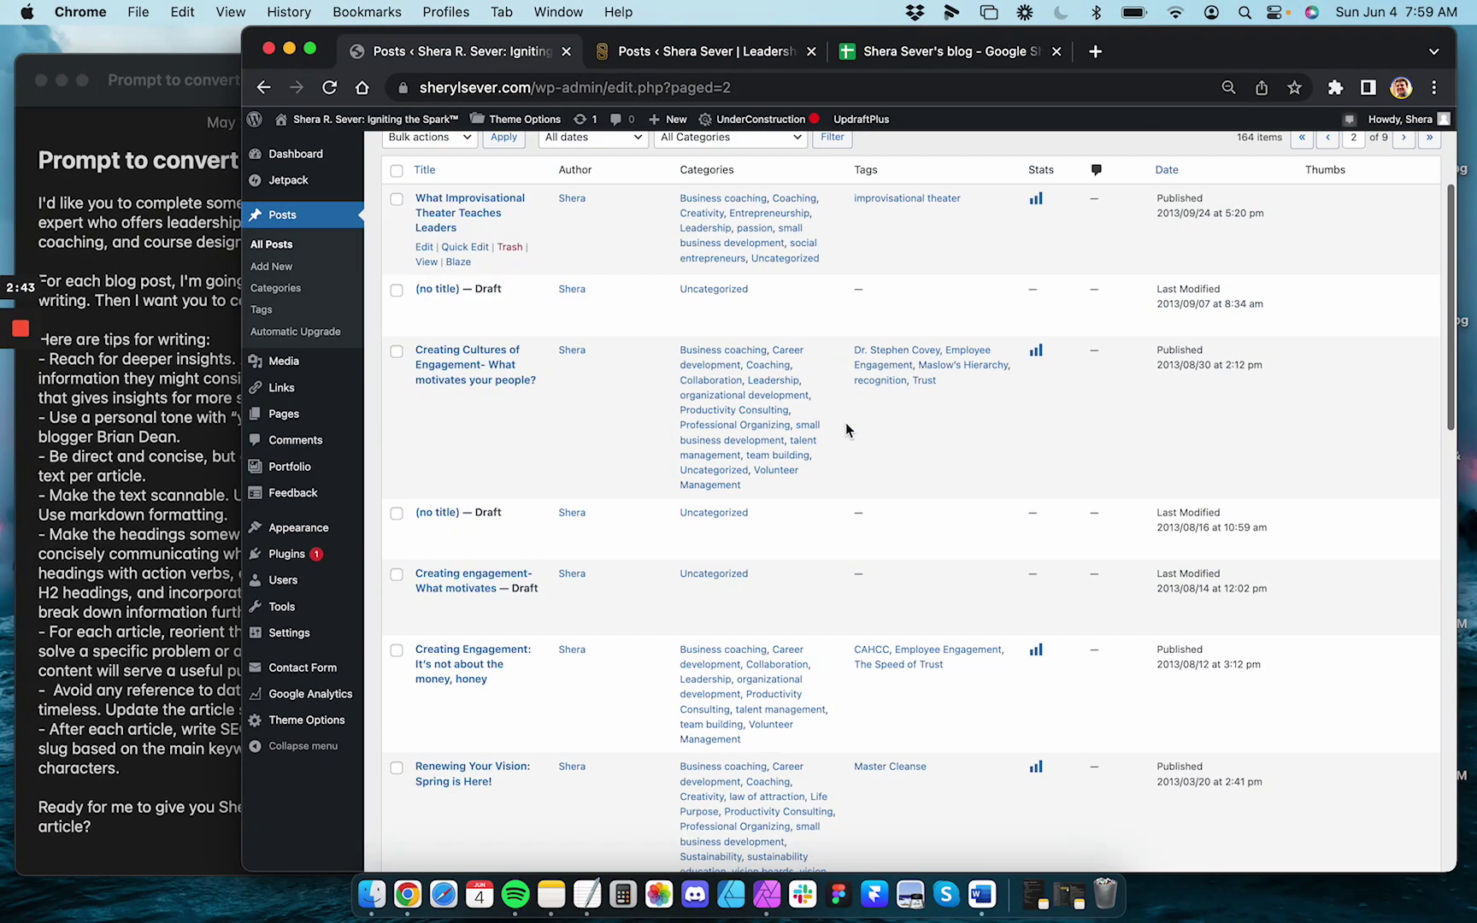
{"action": "scroll", "coordinate": [847, 429], "scroll_direction": "down", "scroll_amount": 2}
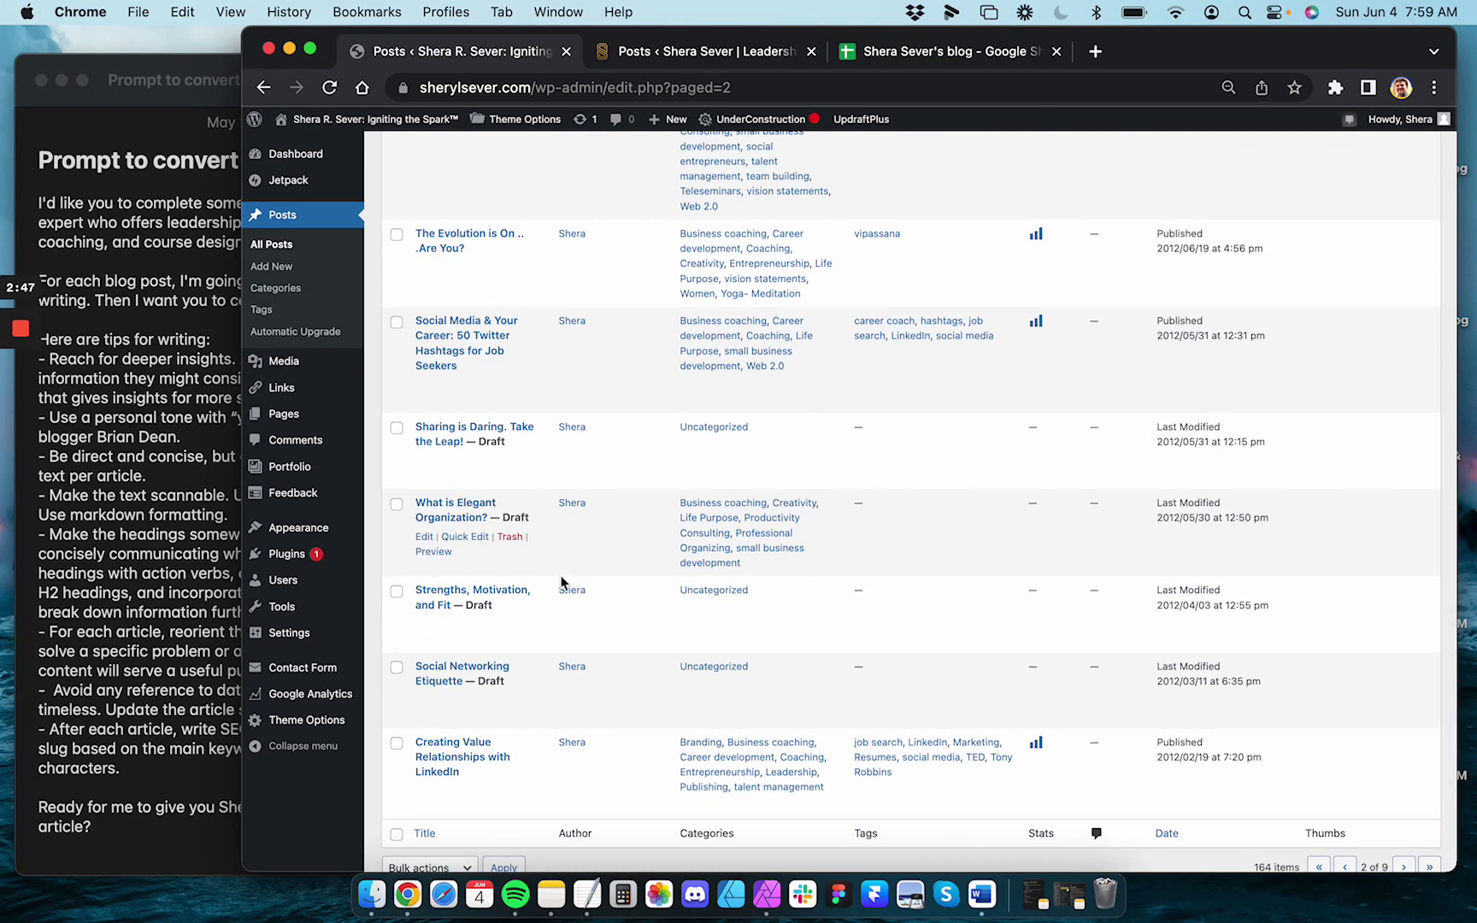
{"action": "scroll", "coordinate": [561, 582], "scroll_direction": "down", "scroll_amount": 2}
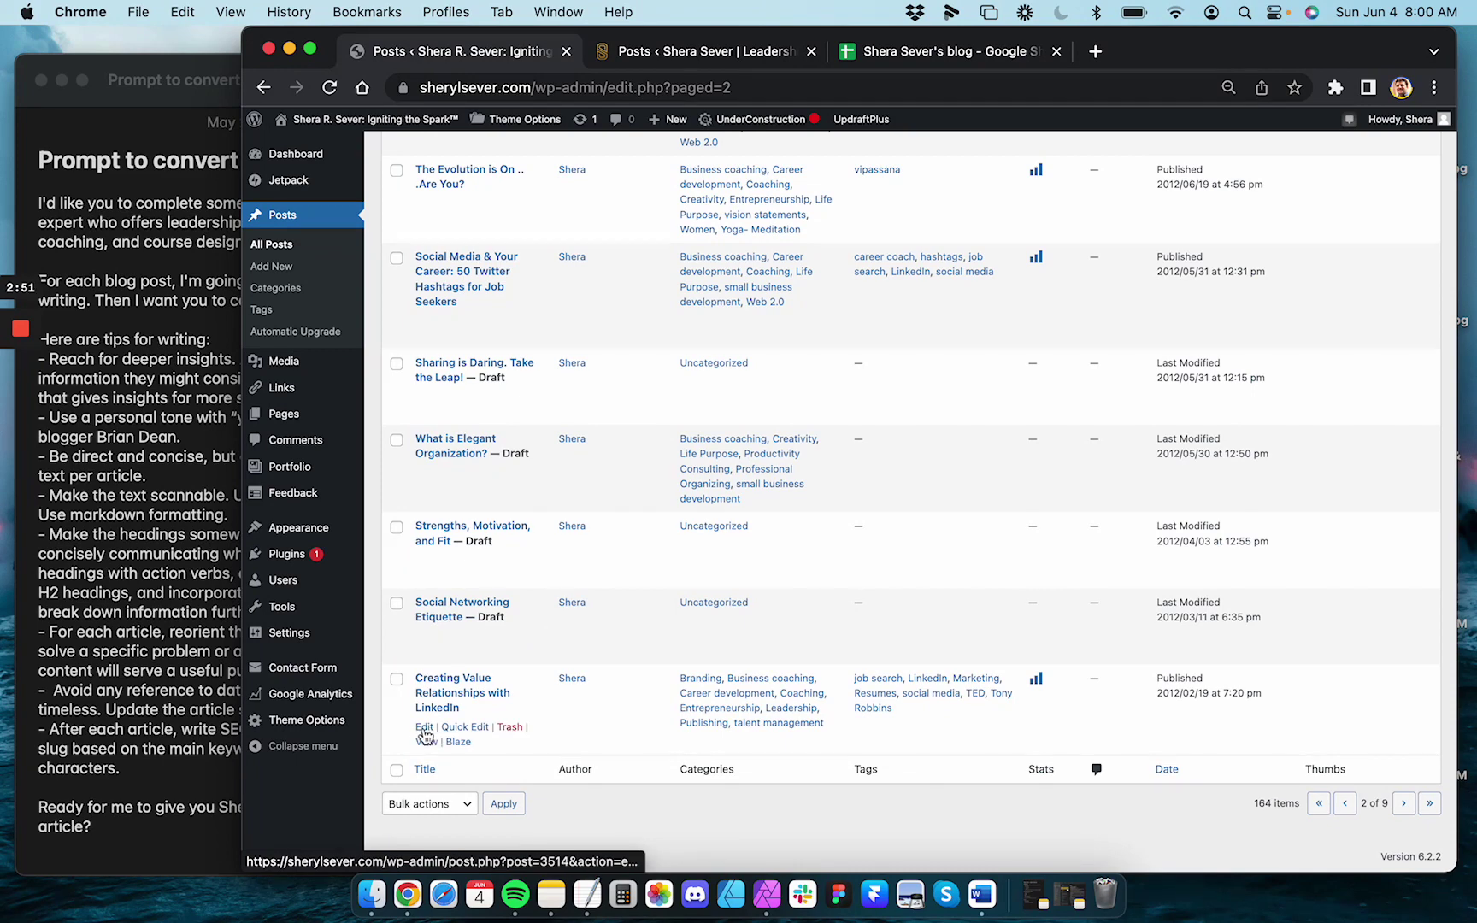
{"action": "left_click", "coordinate": [424, 728], "text": "super"}
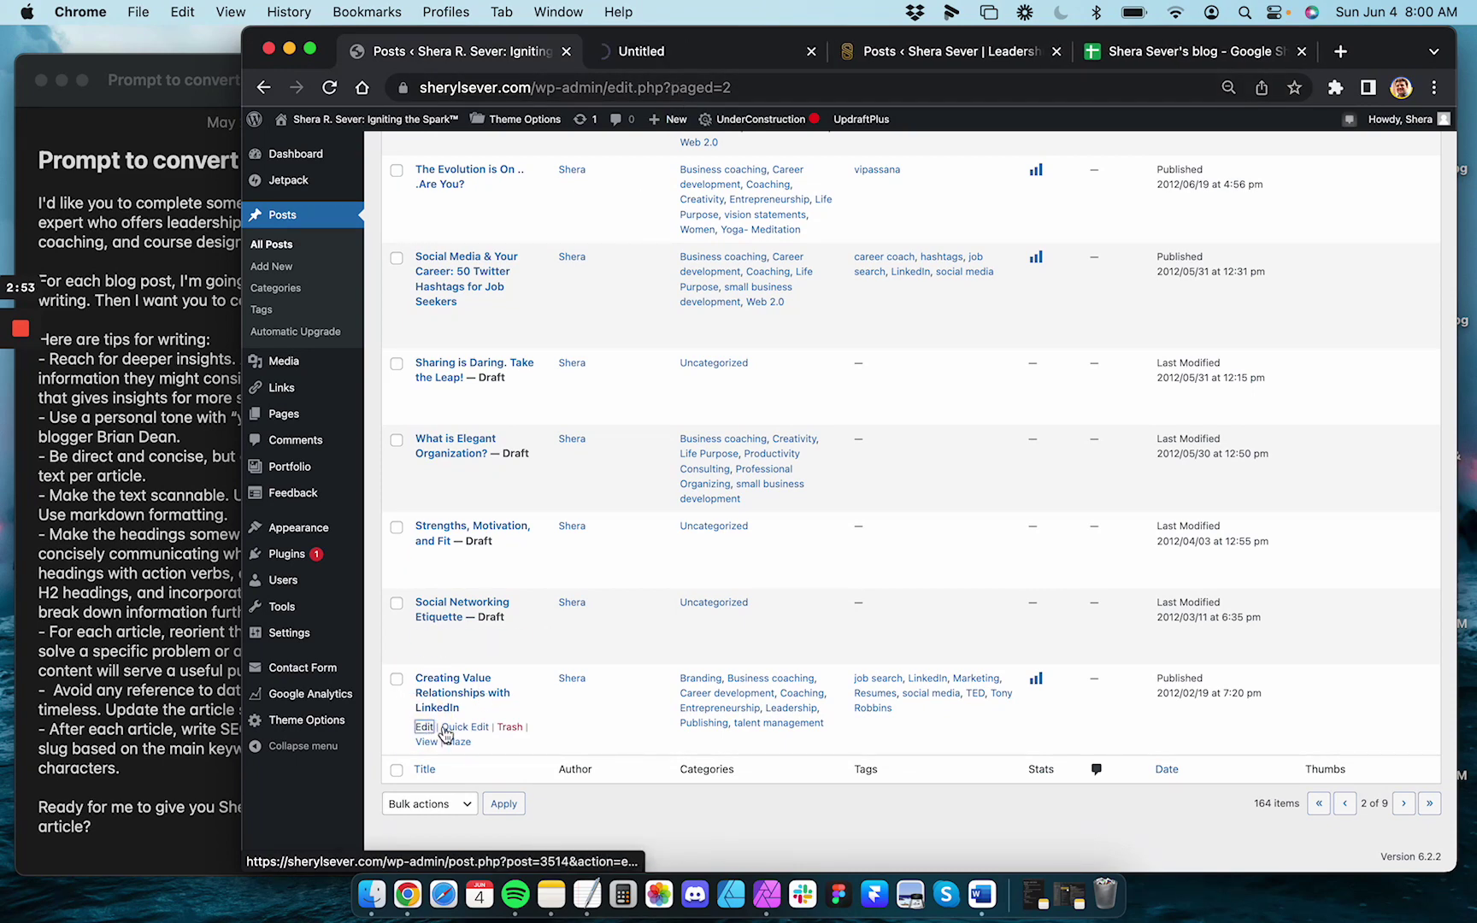
{"action": "left_click", "coordinate": [669, 44]}
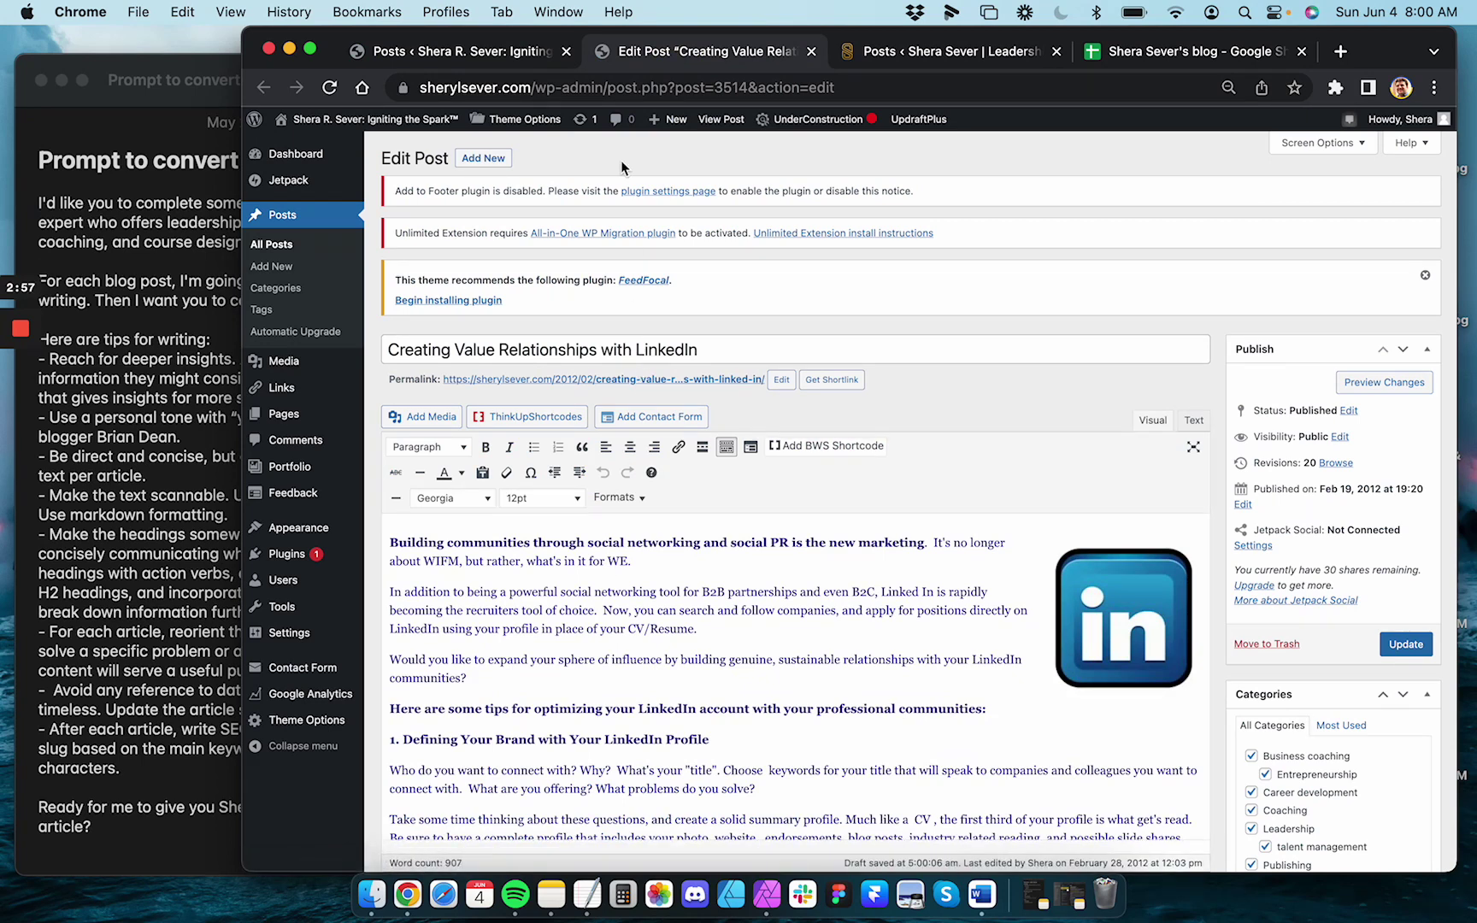
Search the blog spreadsheet for the LinkedIn post's edit-page address
{"action": "left_click", "coordinate": [578, 89]}
{"action": "left_click", "coordinate": [1118, 53]}
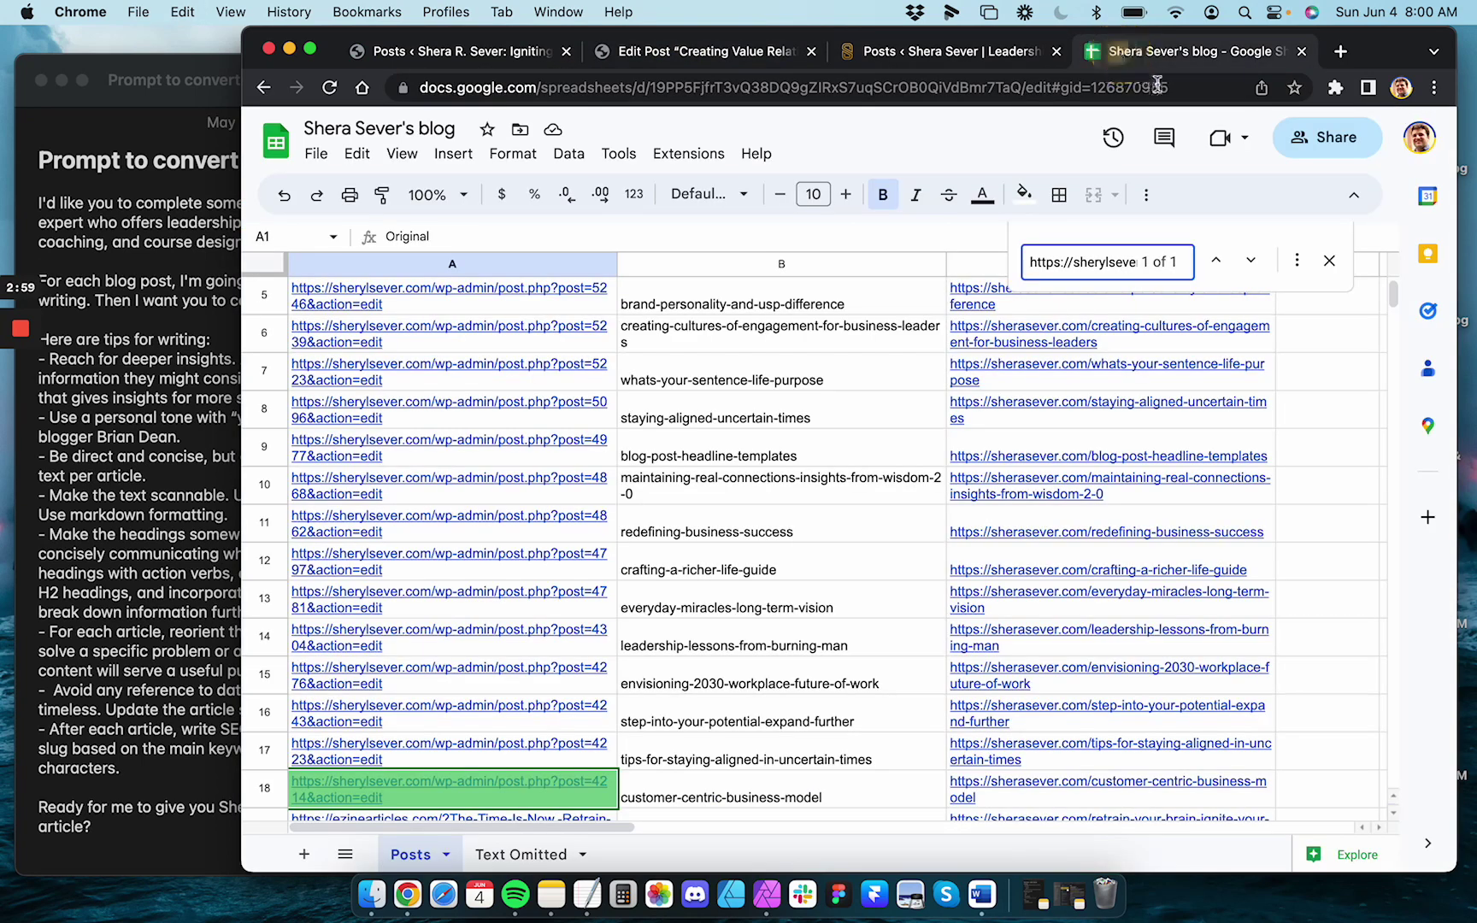
{"action": "key", "text": "super+v"}
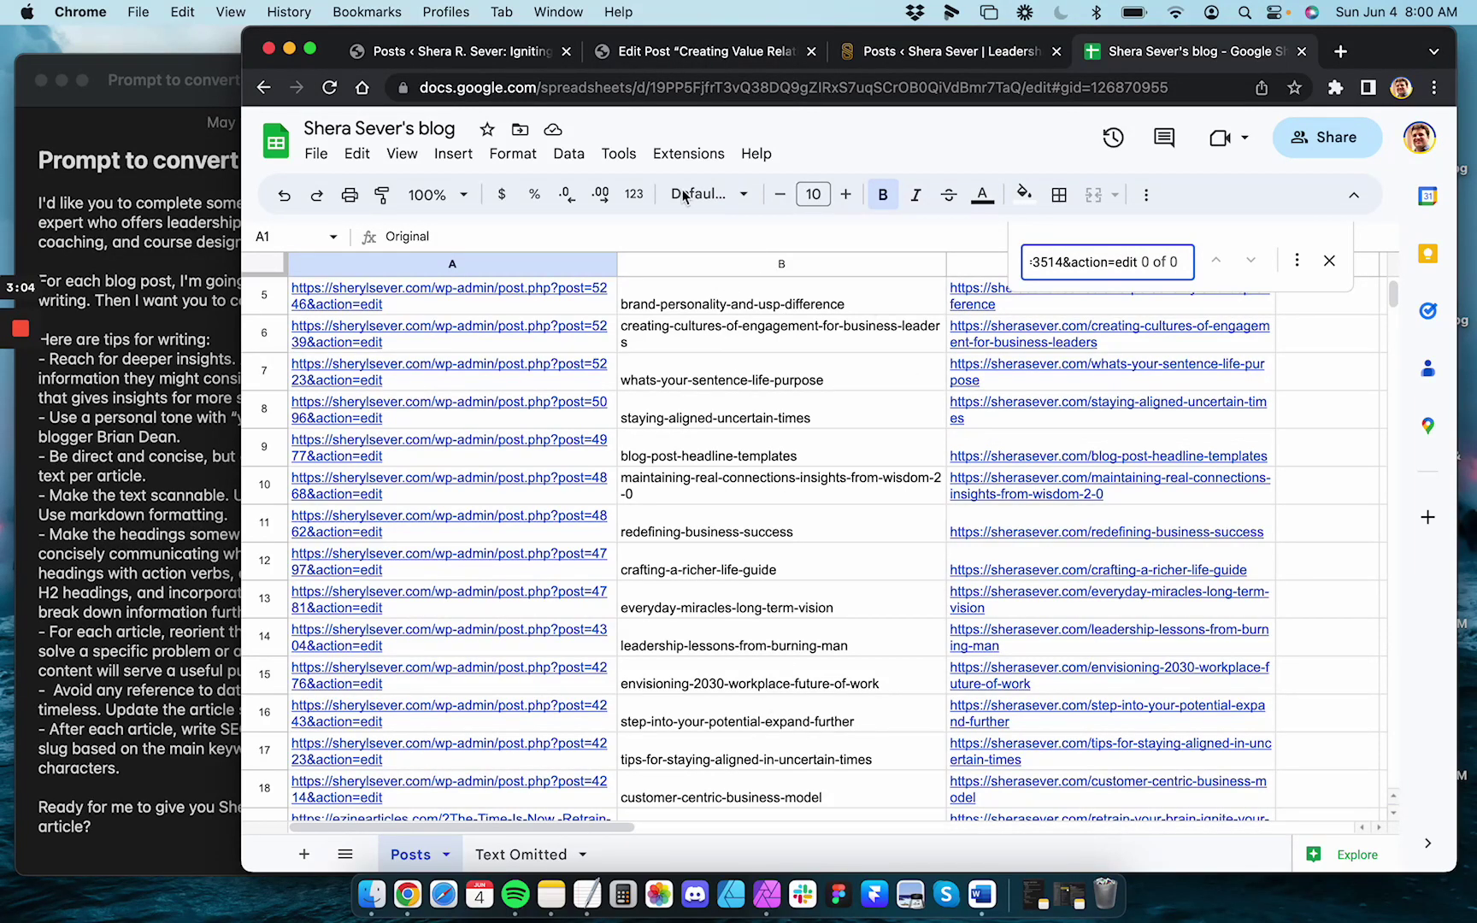
Select the LinkedIn post's entire body text, from the closing contact invitation up to the opening paragraph
{"action": "left_click", "coordinate": [687, 54]}
{"action": "scroll", "coordinate": [792, 574], "scroll_direction": "down", "scroll_amount": 15}
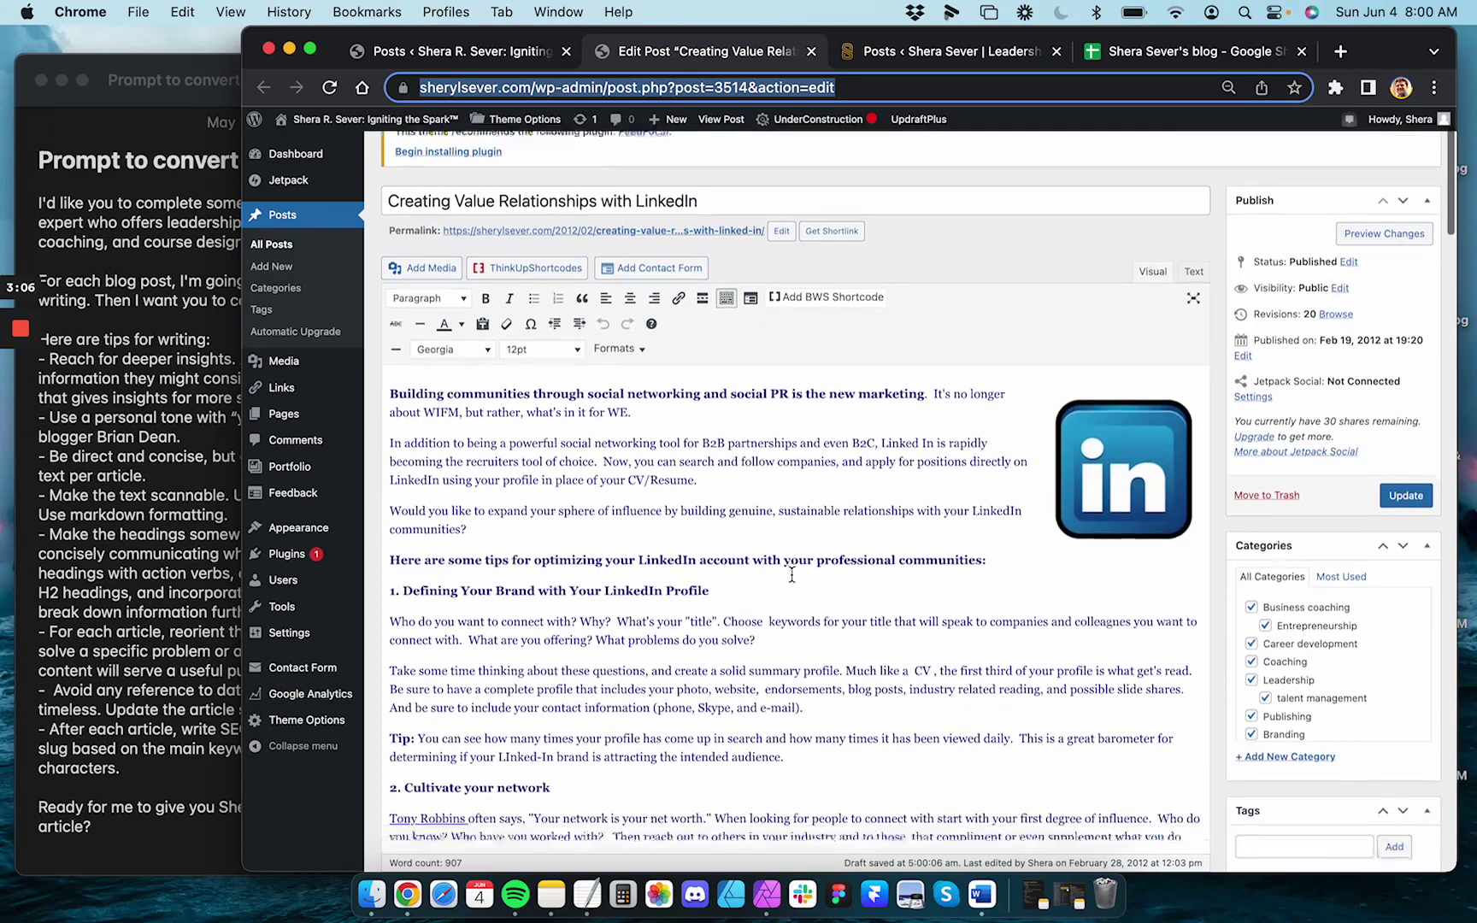
{"action": "scroll", "coordinate": [792, 575], "scroll_direction": "down", "scroll_amount": 3}
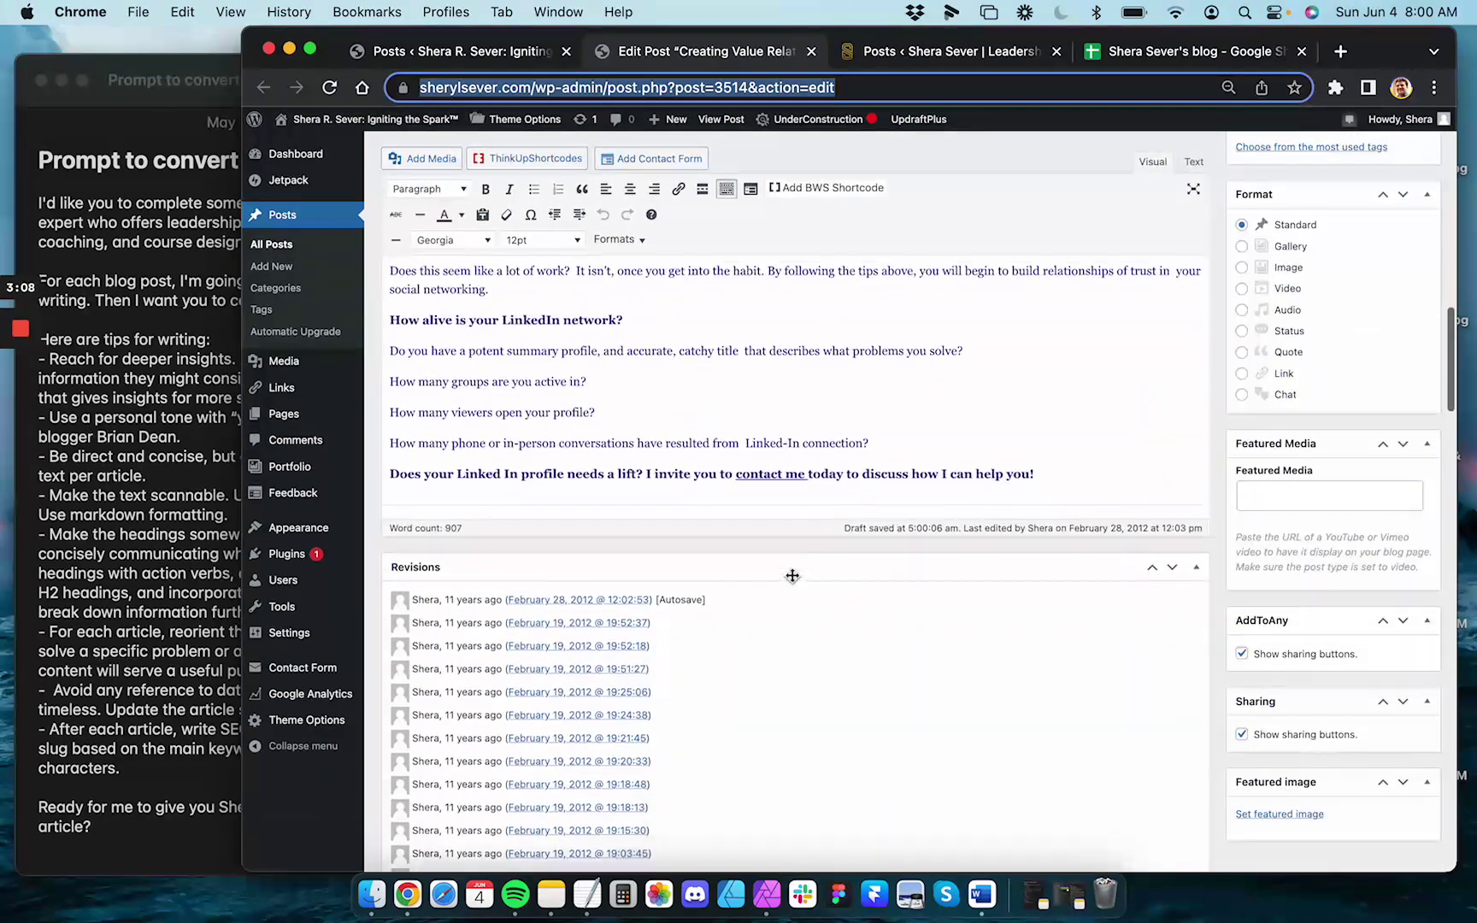
{"action": "scroll", "coordinate": [791, 575], "scroll_direction": "up", "scroll_amount": 3}
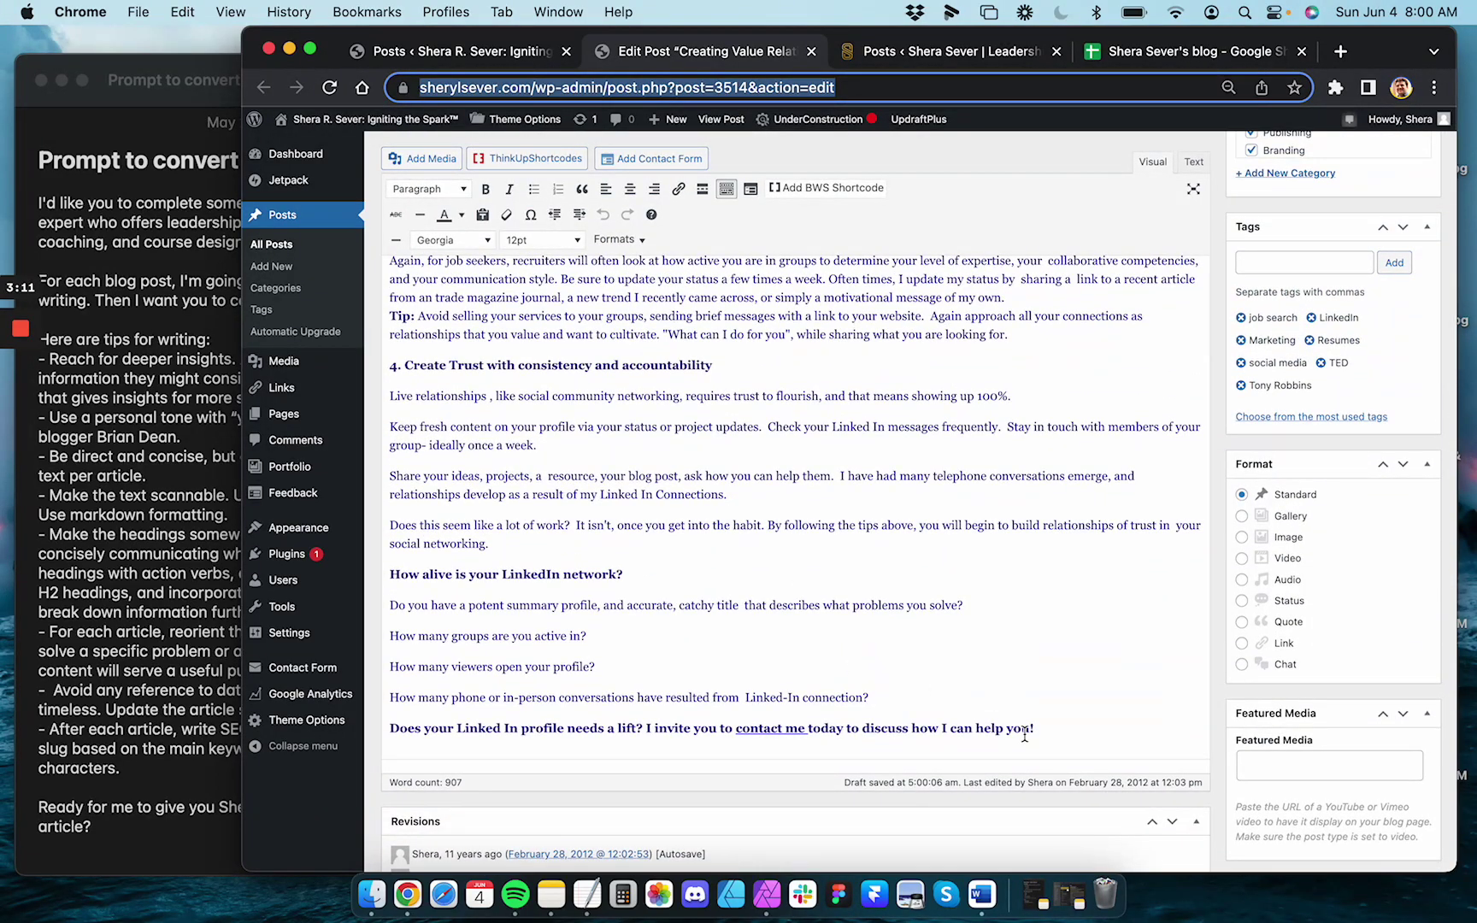
{"action": "left_click_drag", "start_coordinate": [1044, 731], "coordinate": [475, 416]}
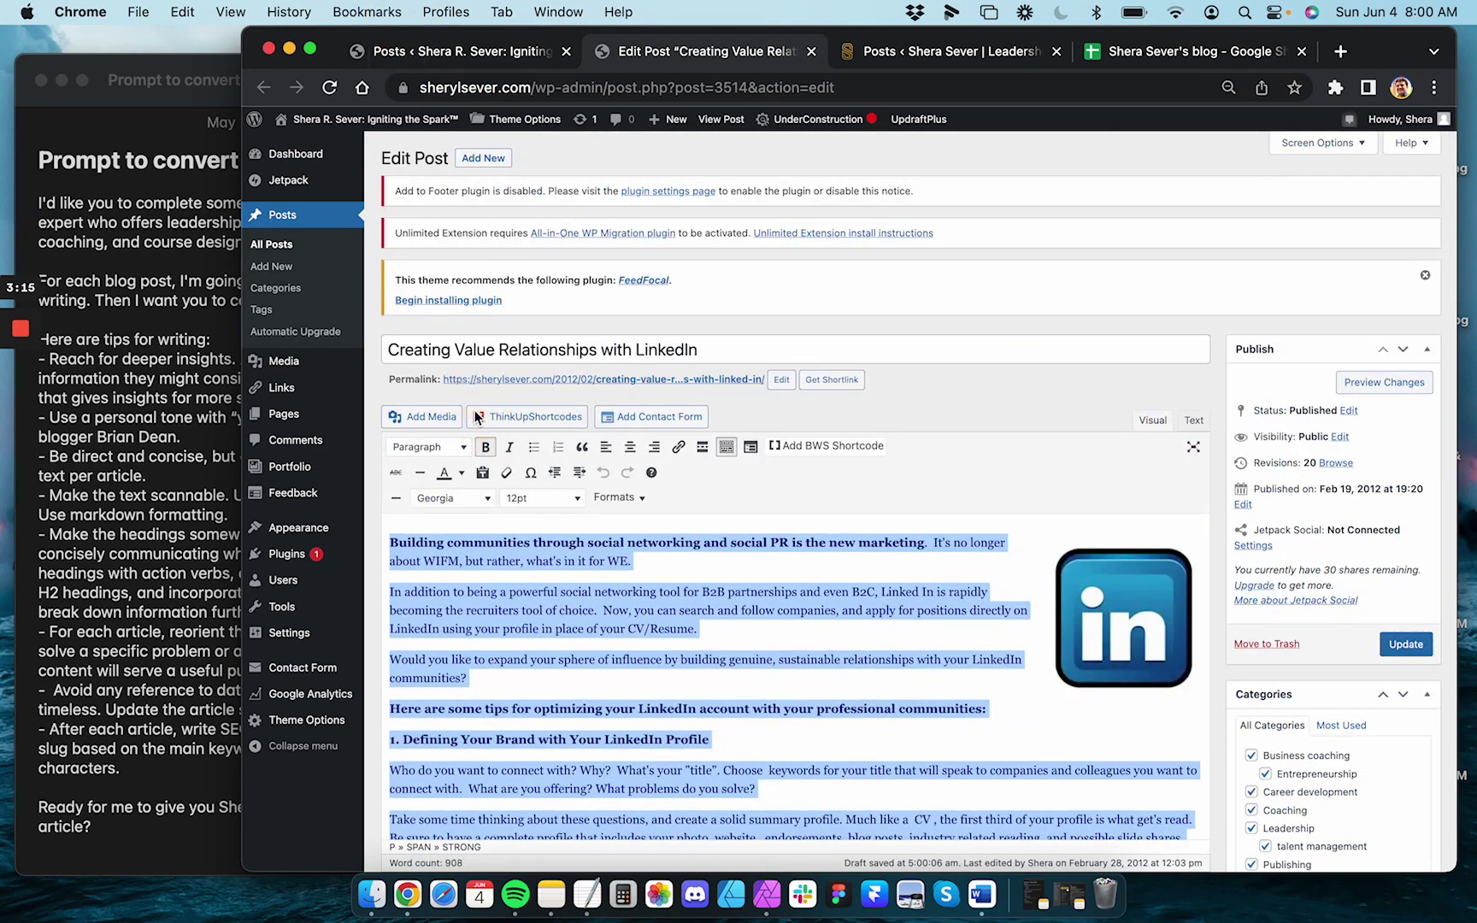
Go to chat.openai.com in a new tab
{"action": "key", "text": "super+t"}
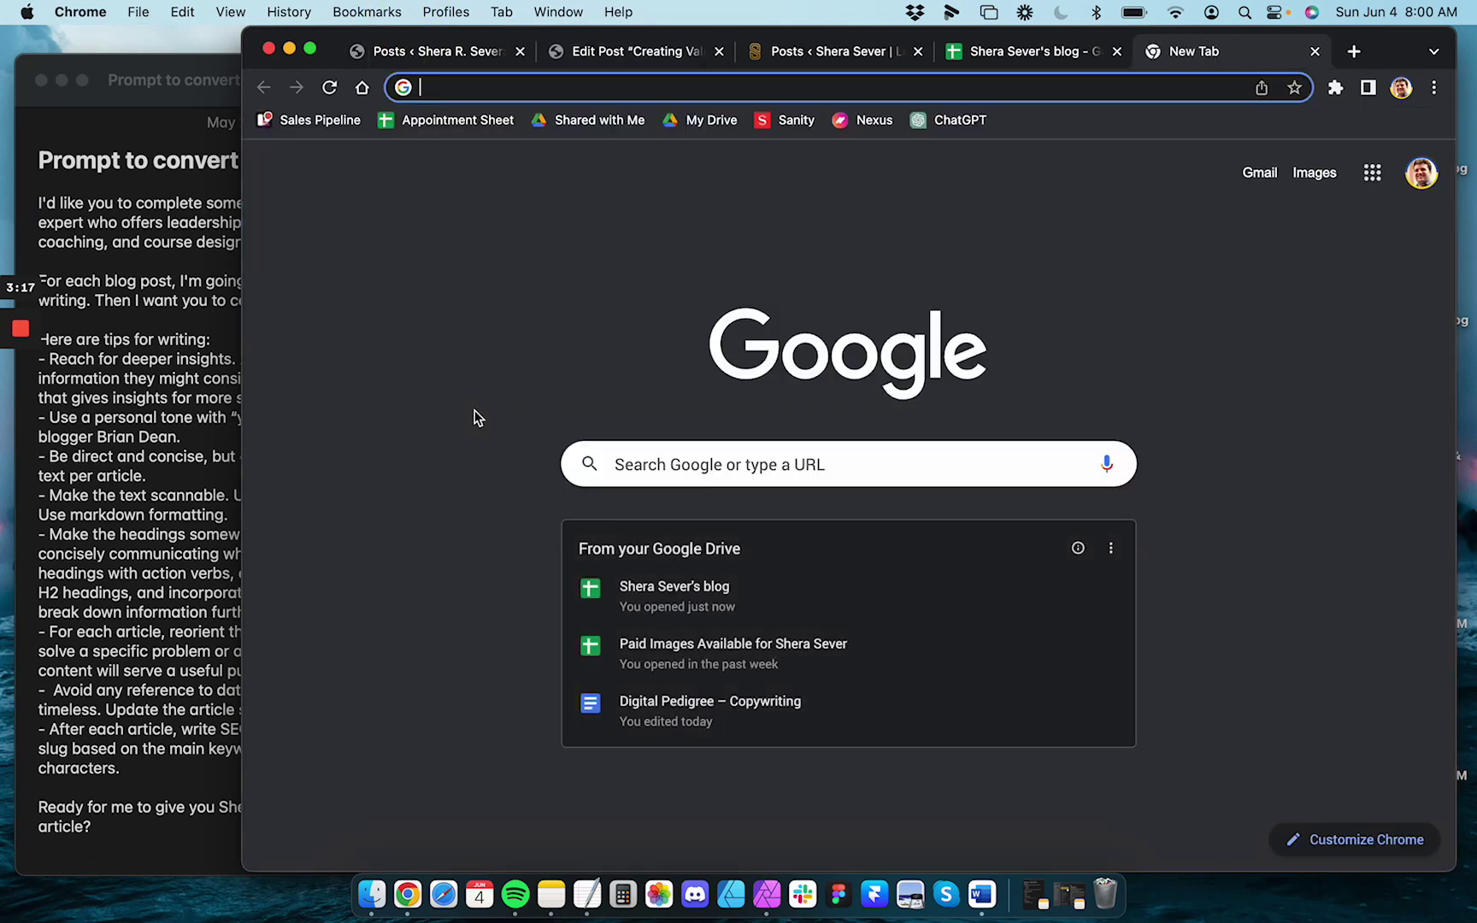
{"action": "left_click", "coordinate": [125, 9]}
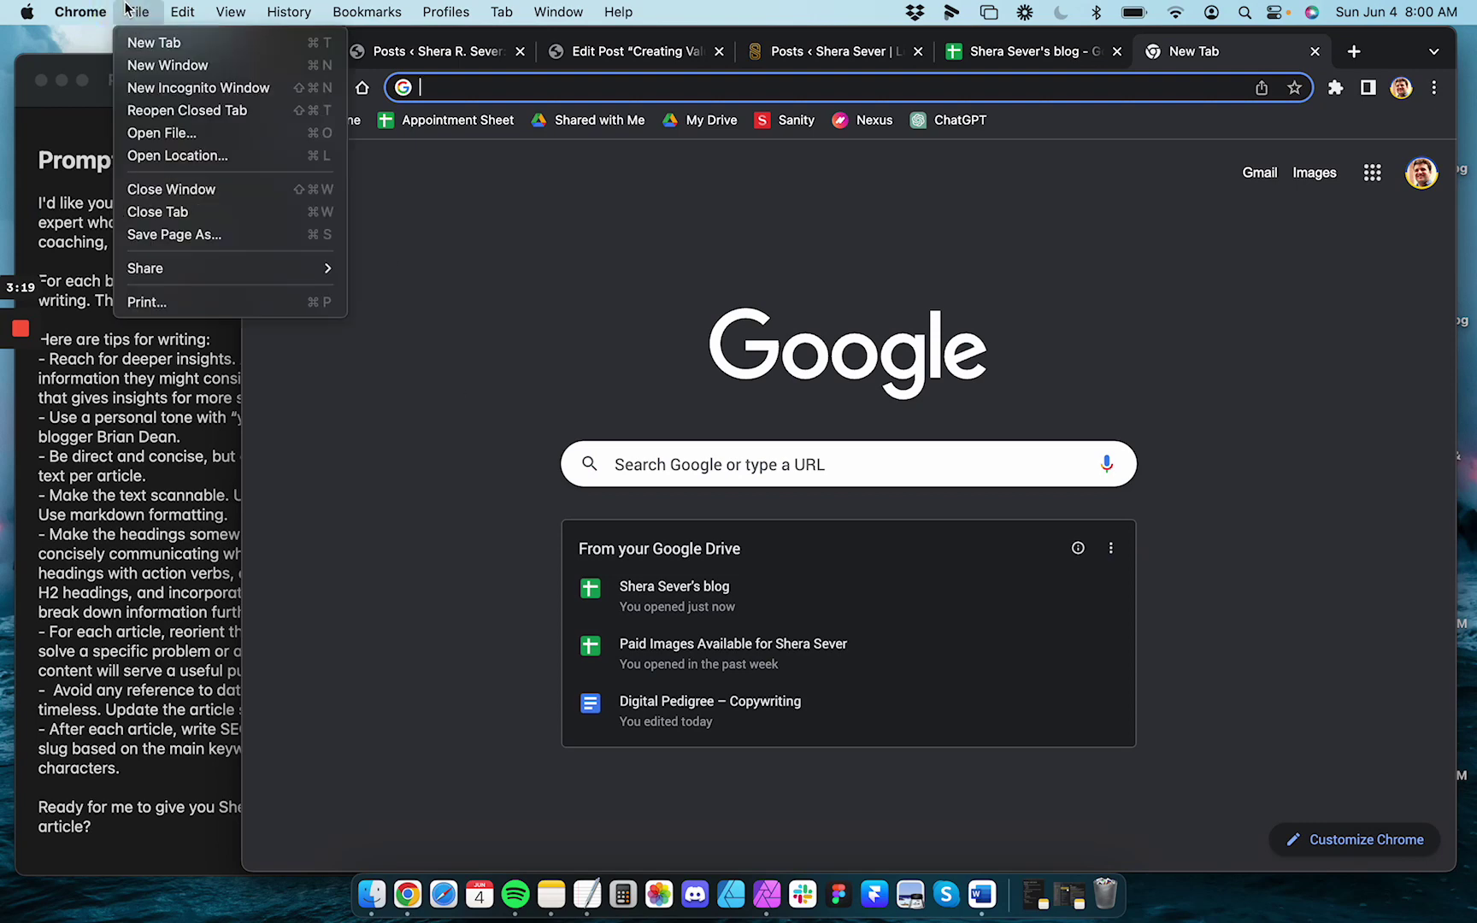
{"action": "left_click", "coordinate": [500, 207]}
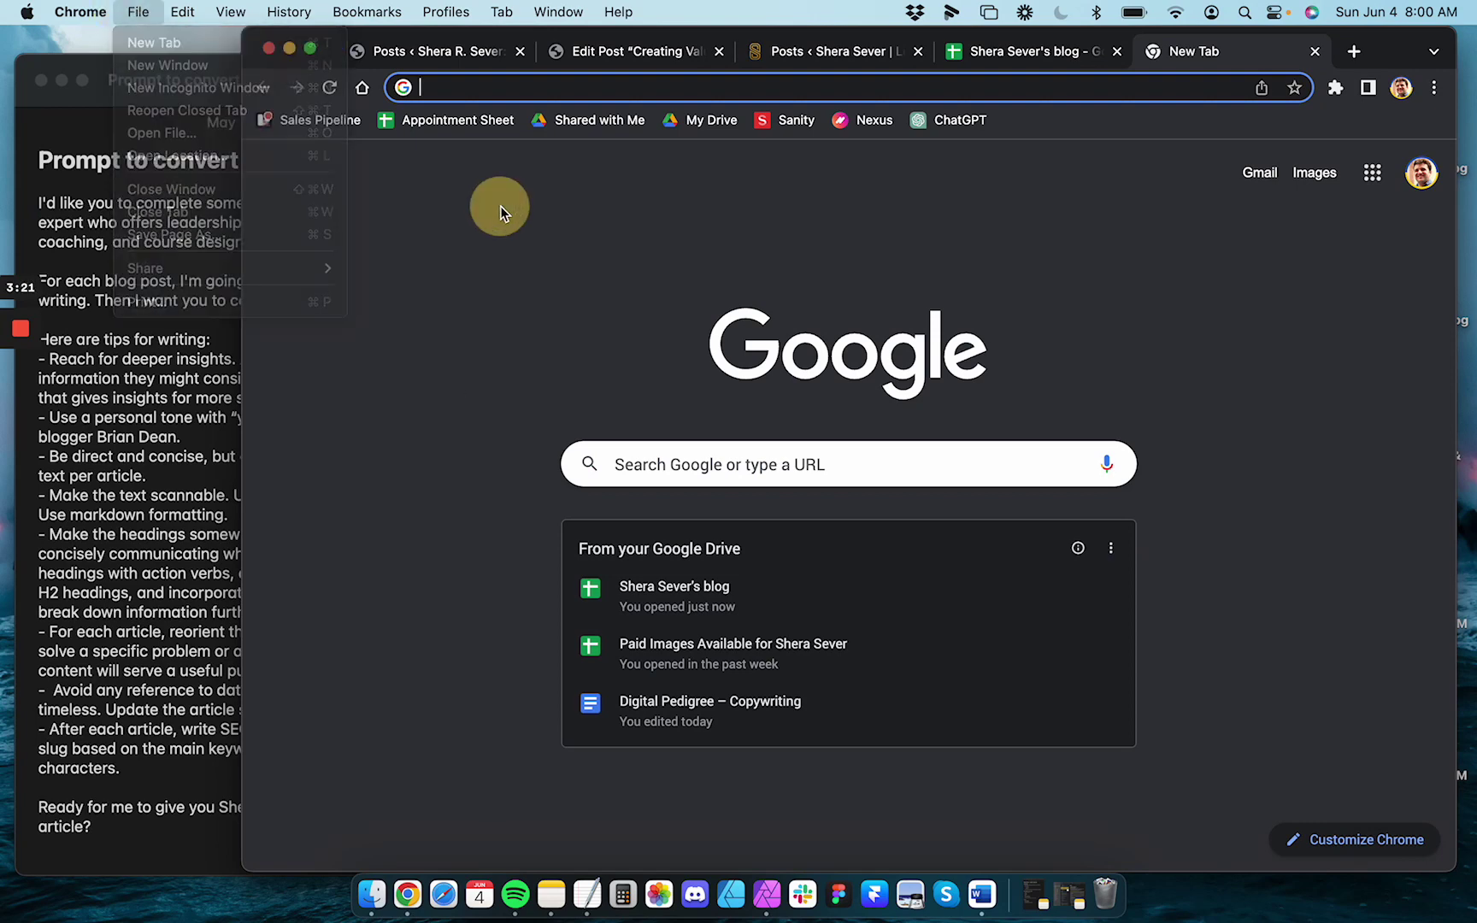
{"action": "type", "text": "cha"}
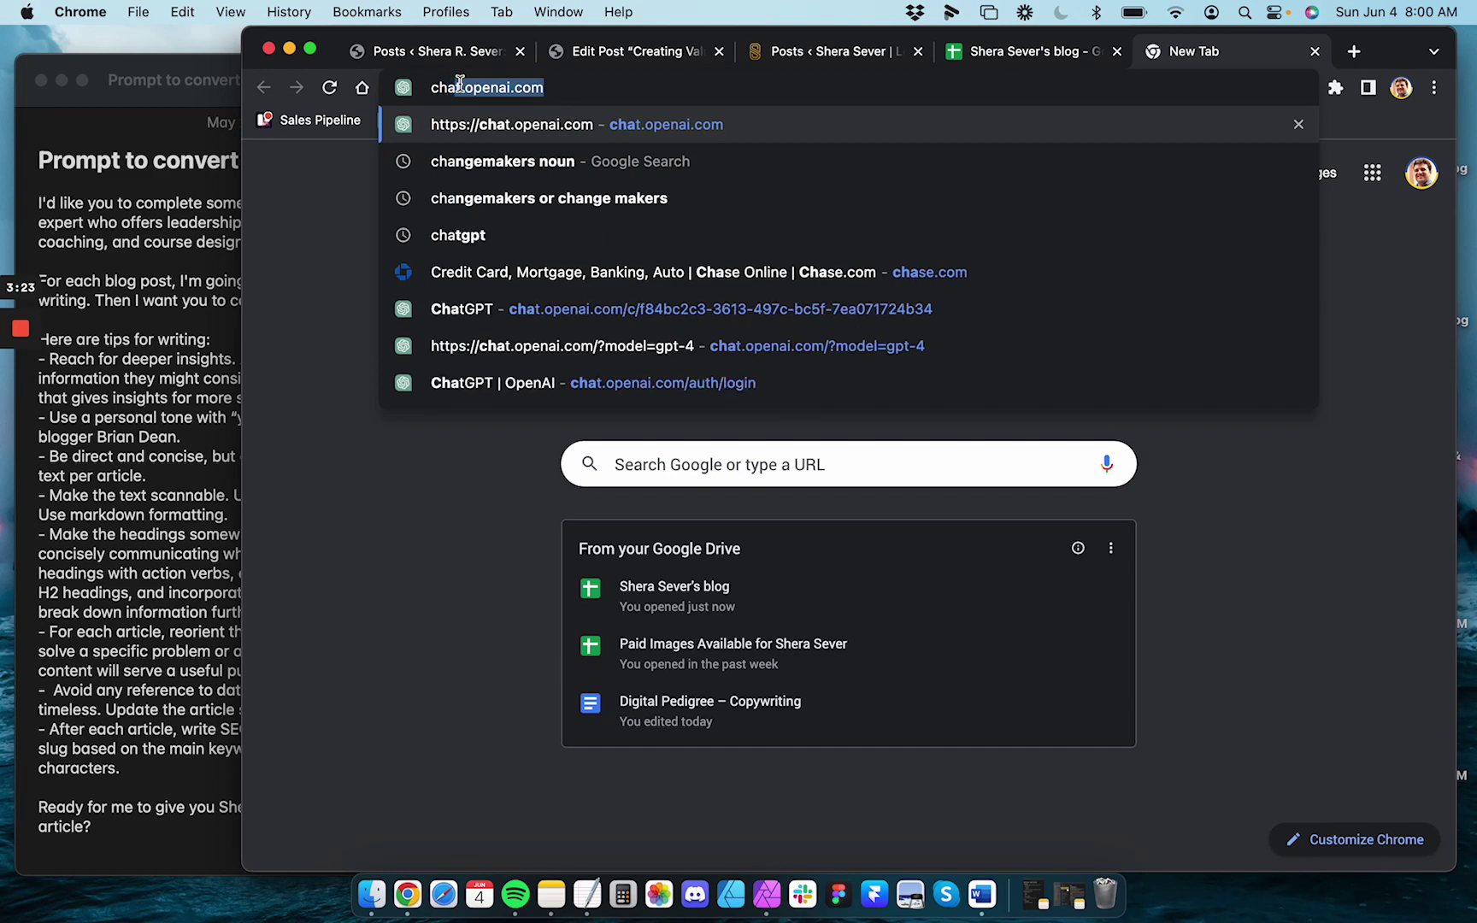
{"action": "type", "text": "t.openai.com"}
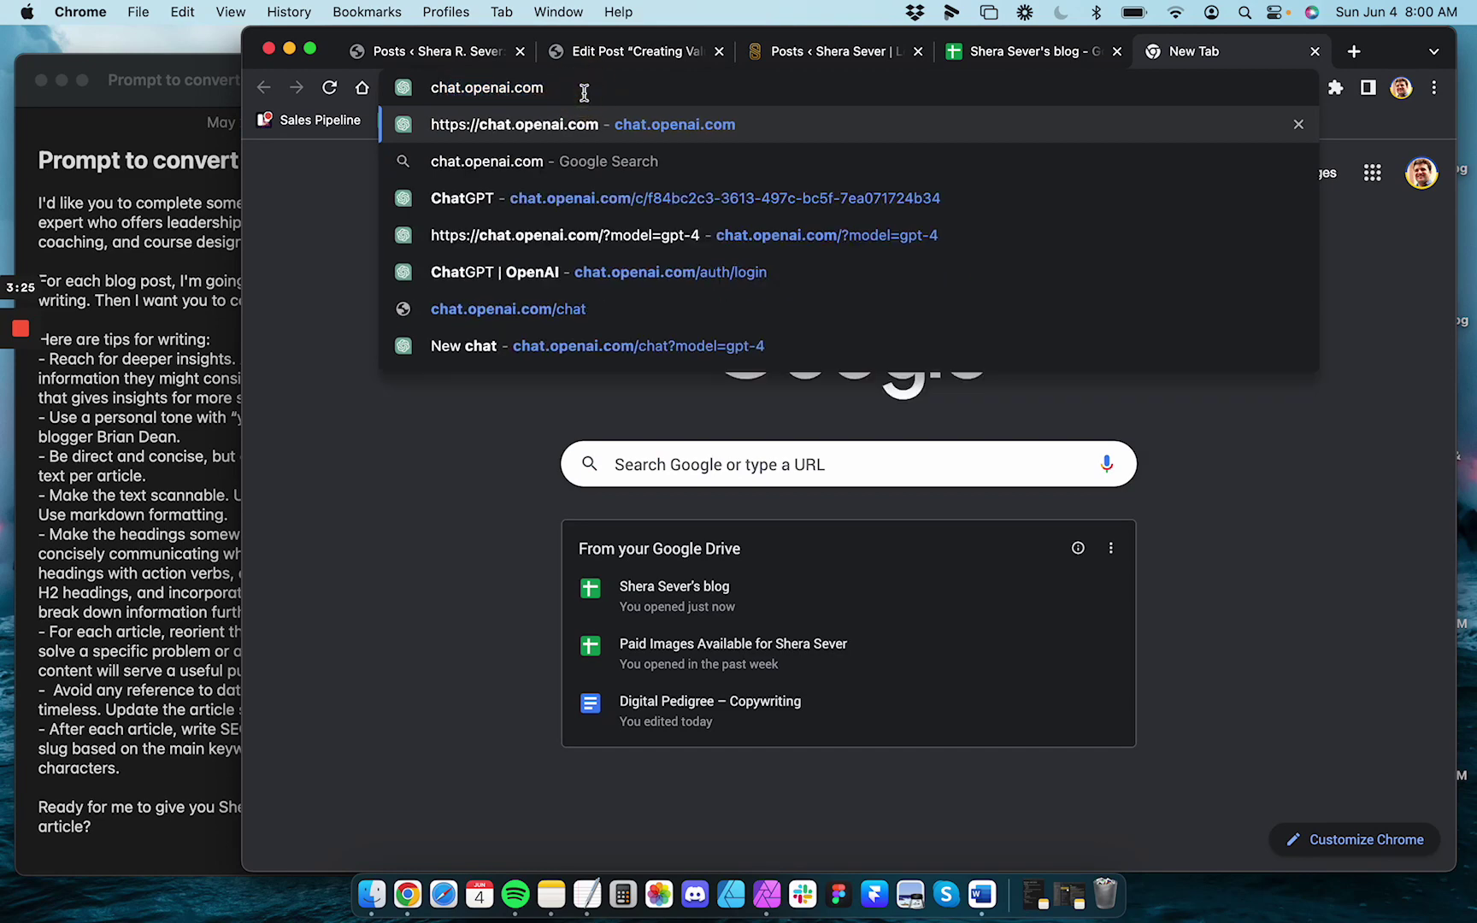
{"action": "key", "text": "Return"}
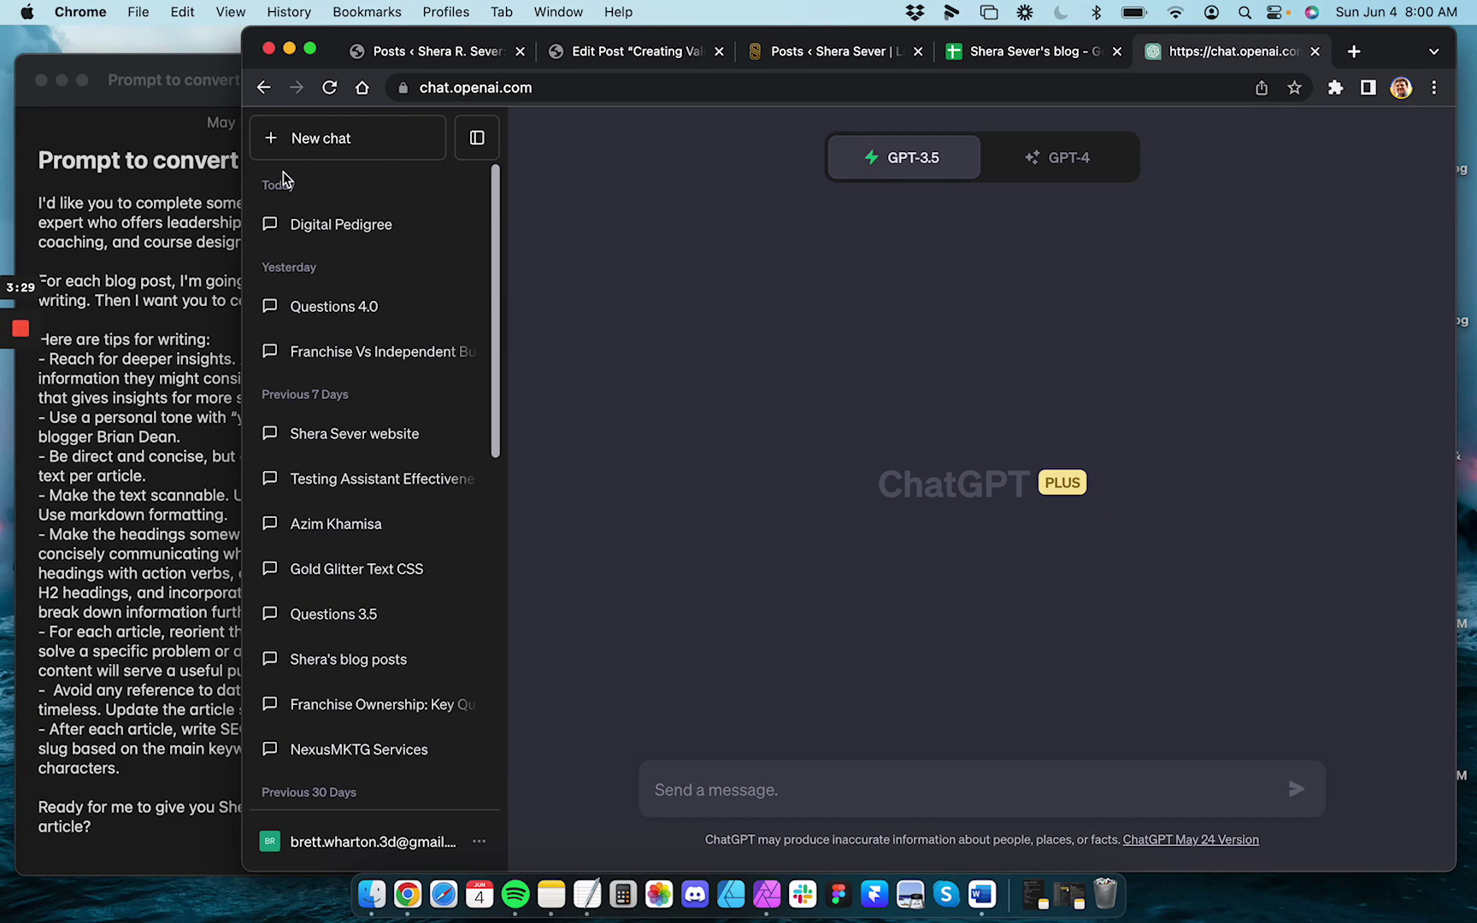
Open the existing chat about the client's blog posts from the ChatGPT history
{"action": "scroll", "coordinate": [301, 446], "scroll_direction": "down", "scroll_amount": 1}
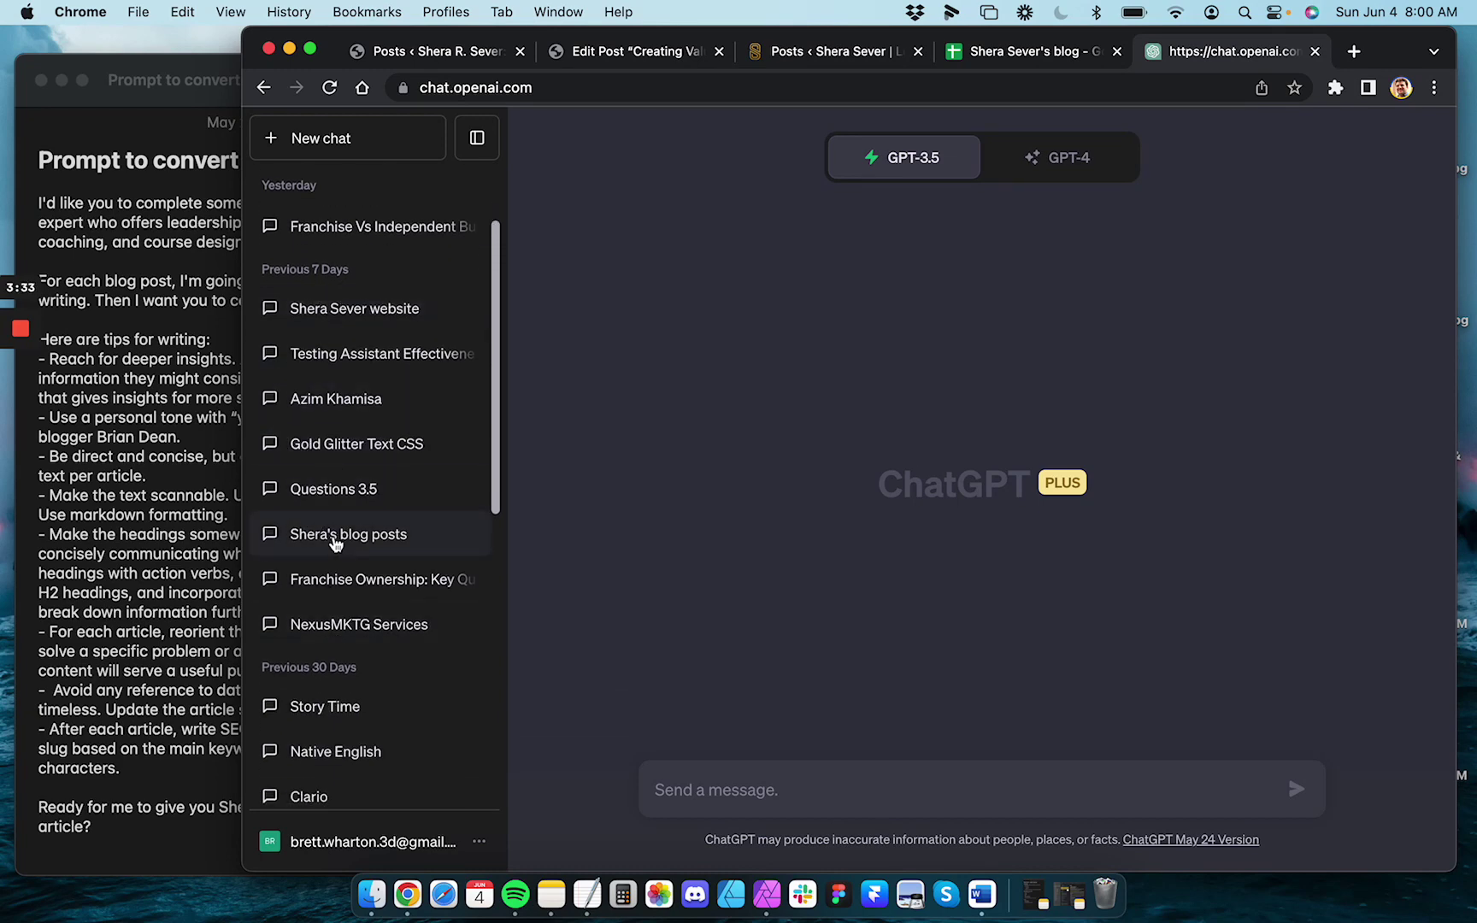
{"action": "scroll", "coordinate": [335, 544], "scroll_direction": "up", "scroll_amount": 5}
{"action": "scroll", "coordinate": [335, 544], "scroll_direction": "down", "scroll_amount": 5}
{"action": "left_click", "coordinate": [325, 537]}
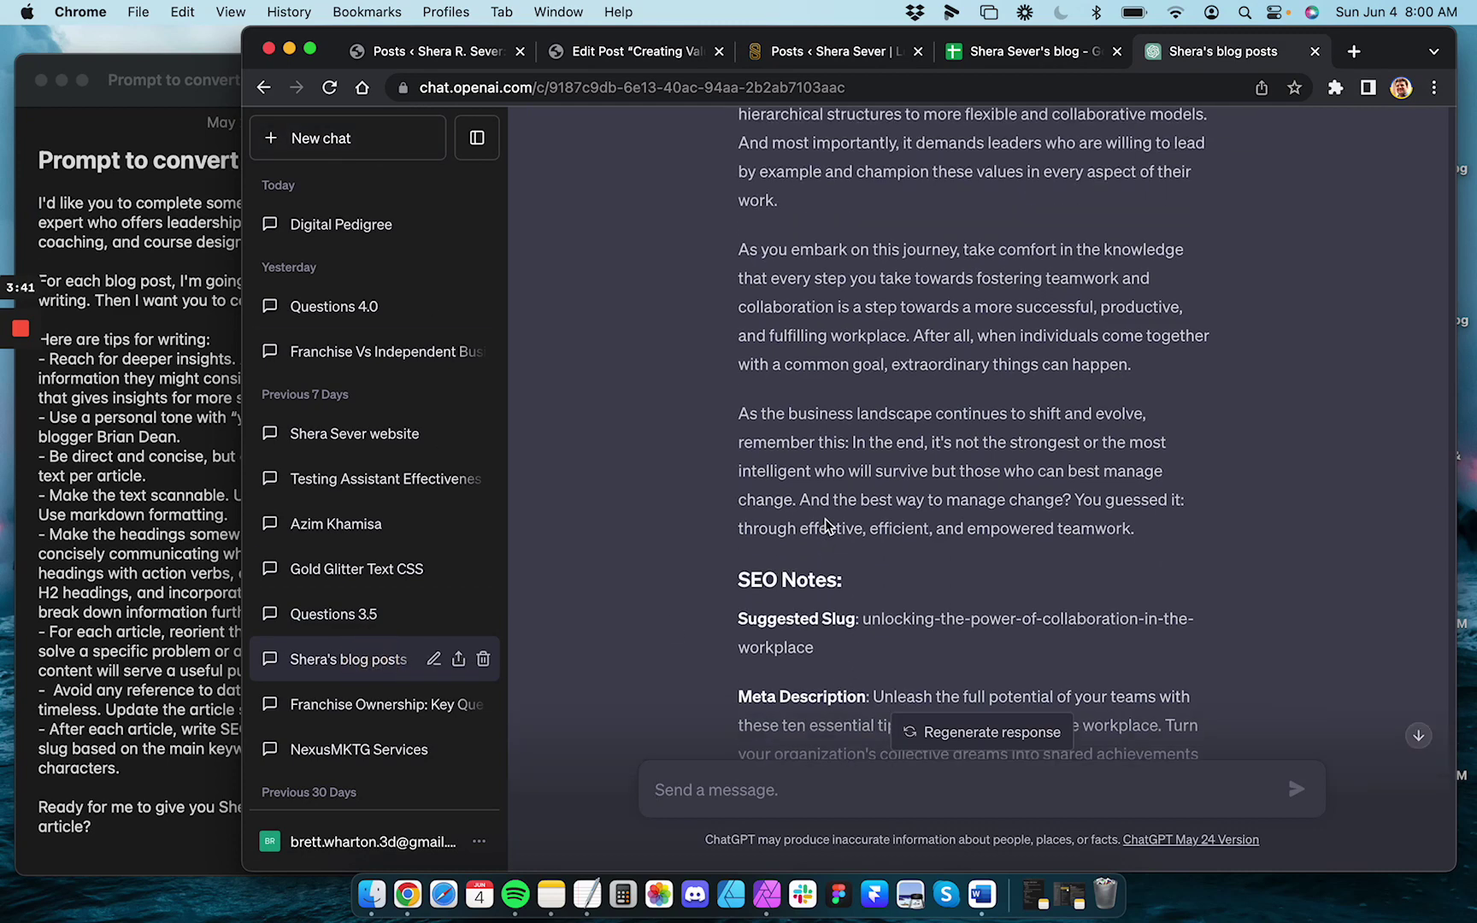
Start a new chat with the GPT-4 model and return to the LinkedIn post's edit page
{"action": "left_click", "coordinate": [351, 138]}
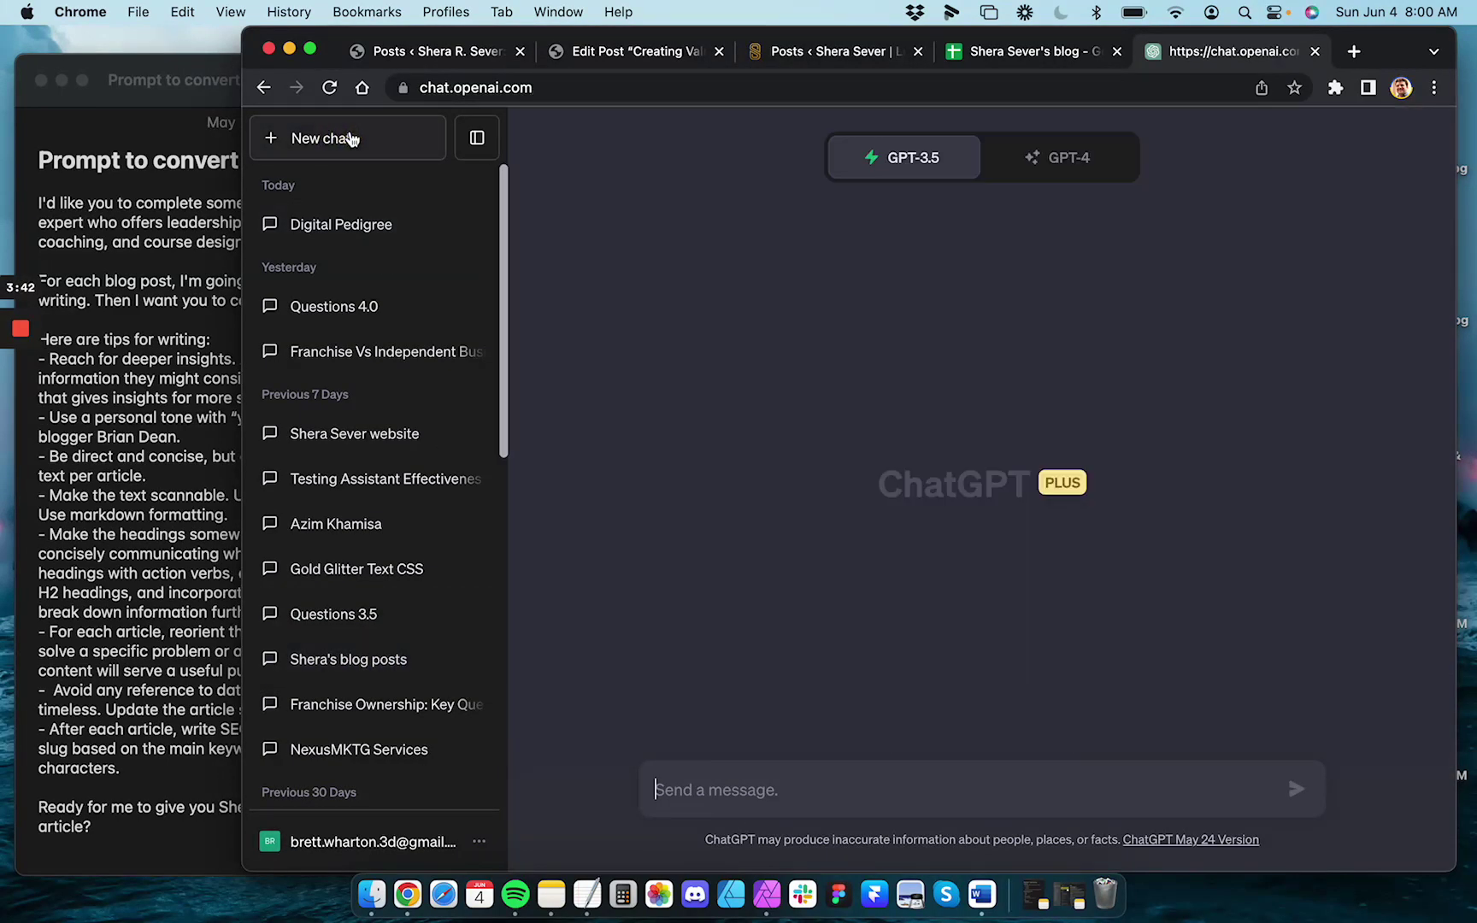
{"action": "left_click", "coordinate": [1078, 158]}
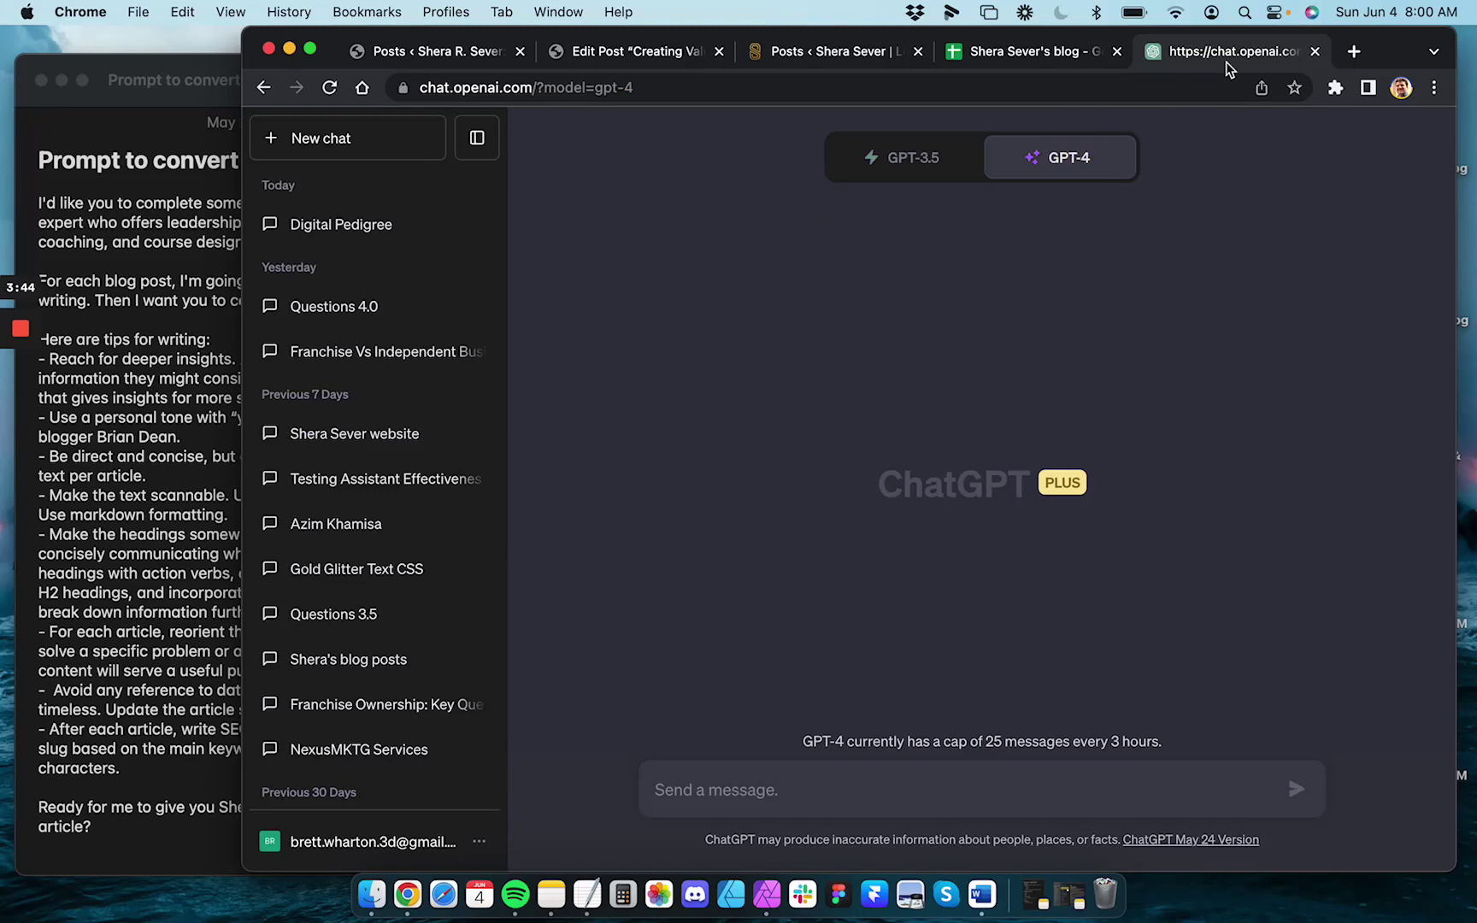
{"action": "left_click", "coordinate": [713, 794]}
{"action": "left_click", "coordinate": [632, 53]}
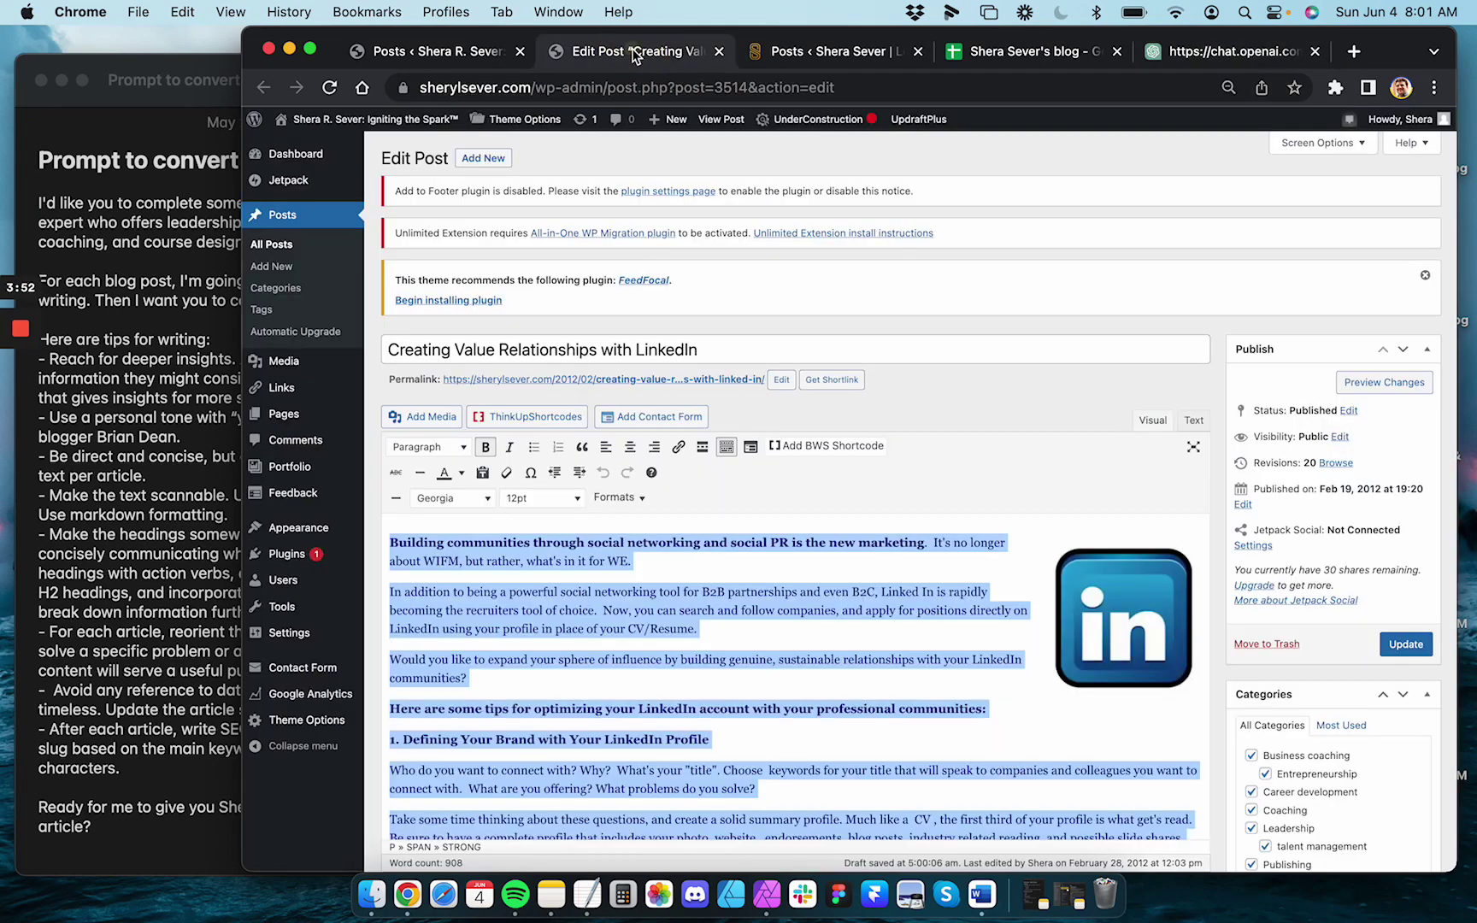
Copy the full blog-writing prompt from the Notes note and send it as the first message in the new GPT-4 chat
{"action": "left_click", "coordinate": [142, 204]}
{"action": "left_click_drag", "start_coordinate": [36, 201], "coordinate": [158, 822]}
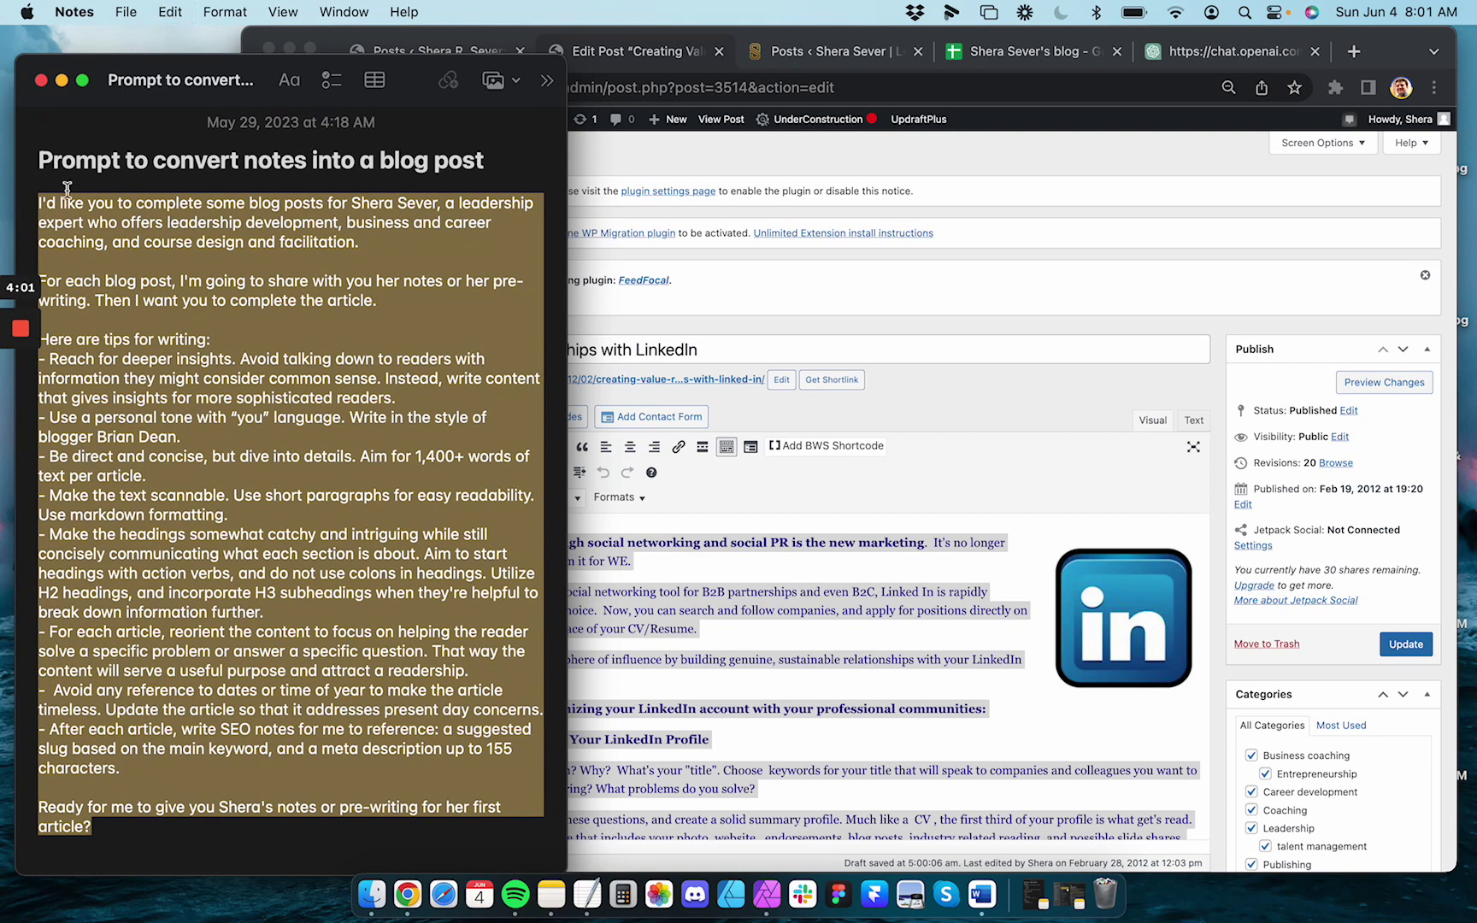
{"action": "key", "text": "super+c"}
{"action": "left_click", "coordinate": [1176, 60]}
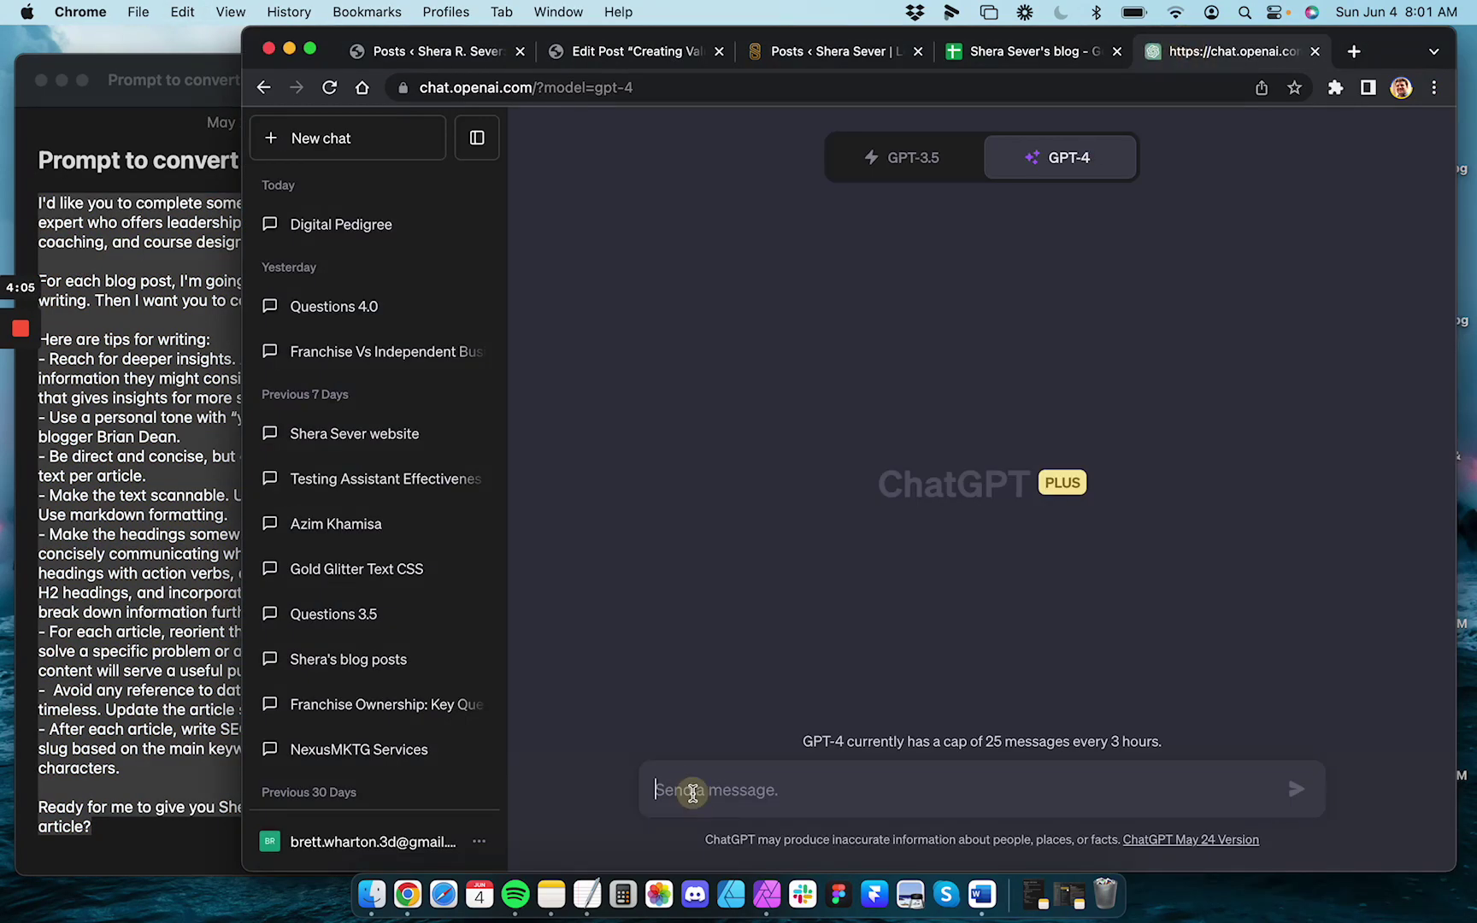
{"action": "key", "text": "super+v"}
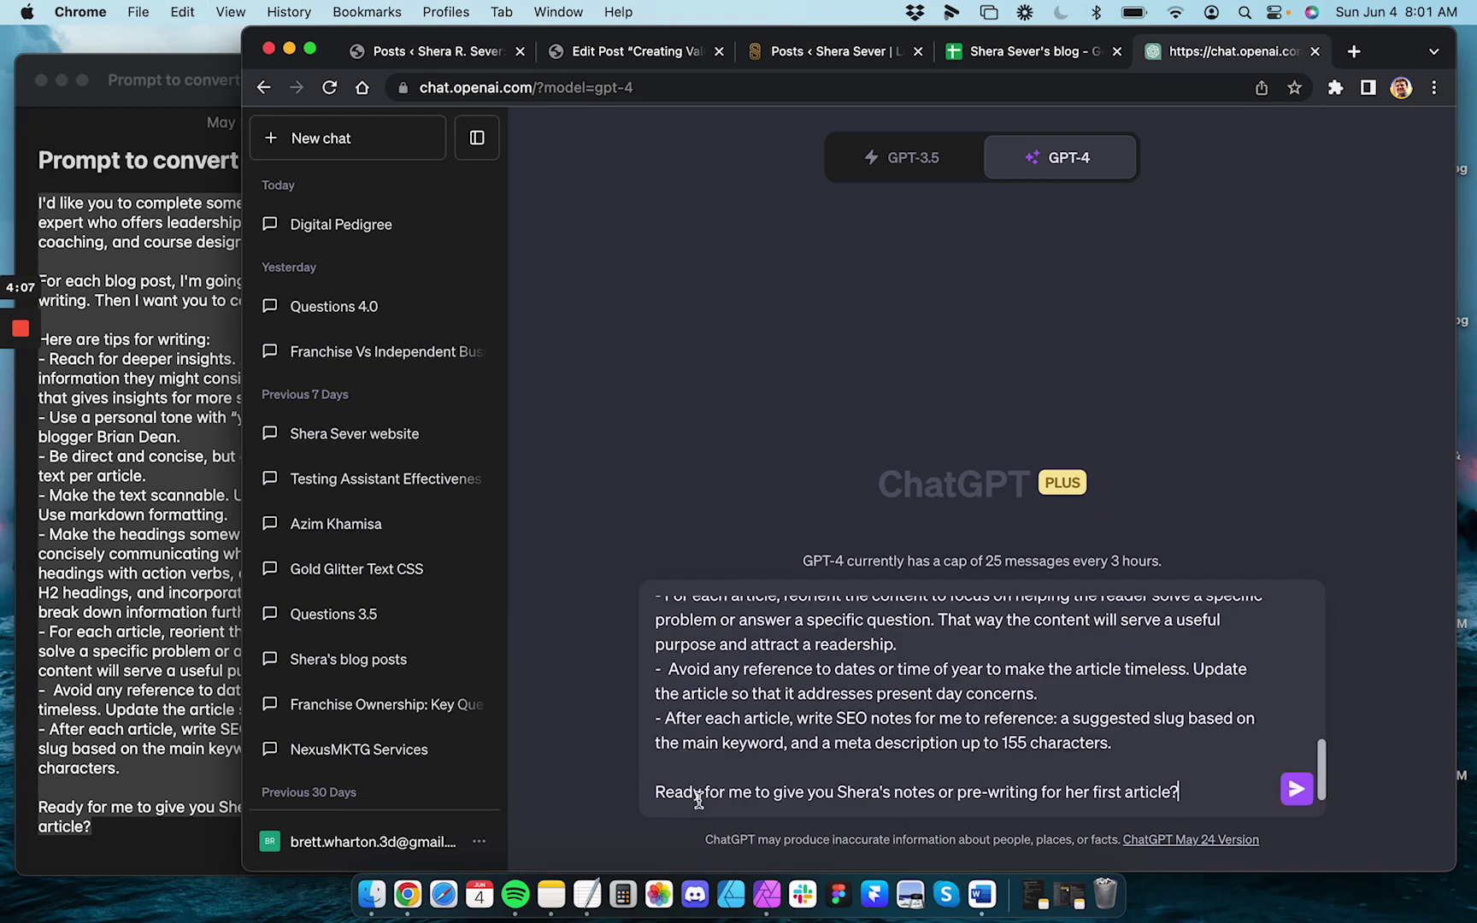
{"action": "scroll", "coordinate": [760, 733], "scroll_direction": "up", "scroll_amount": 10}
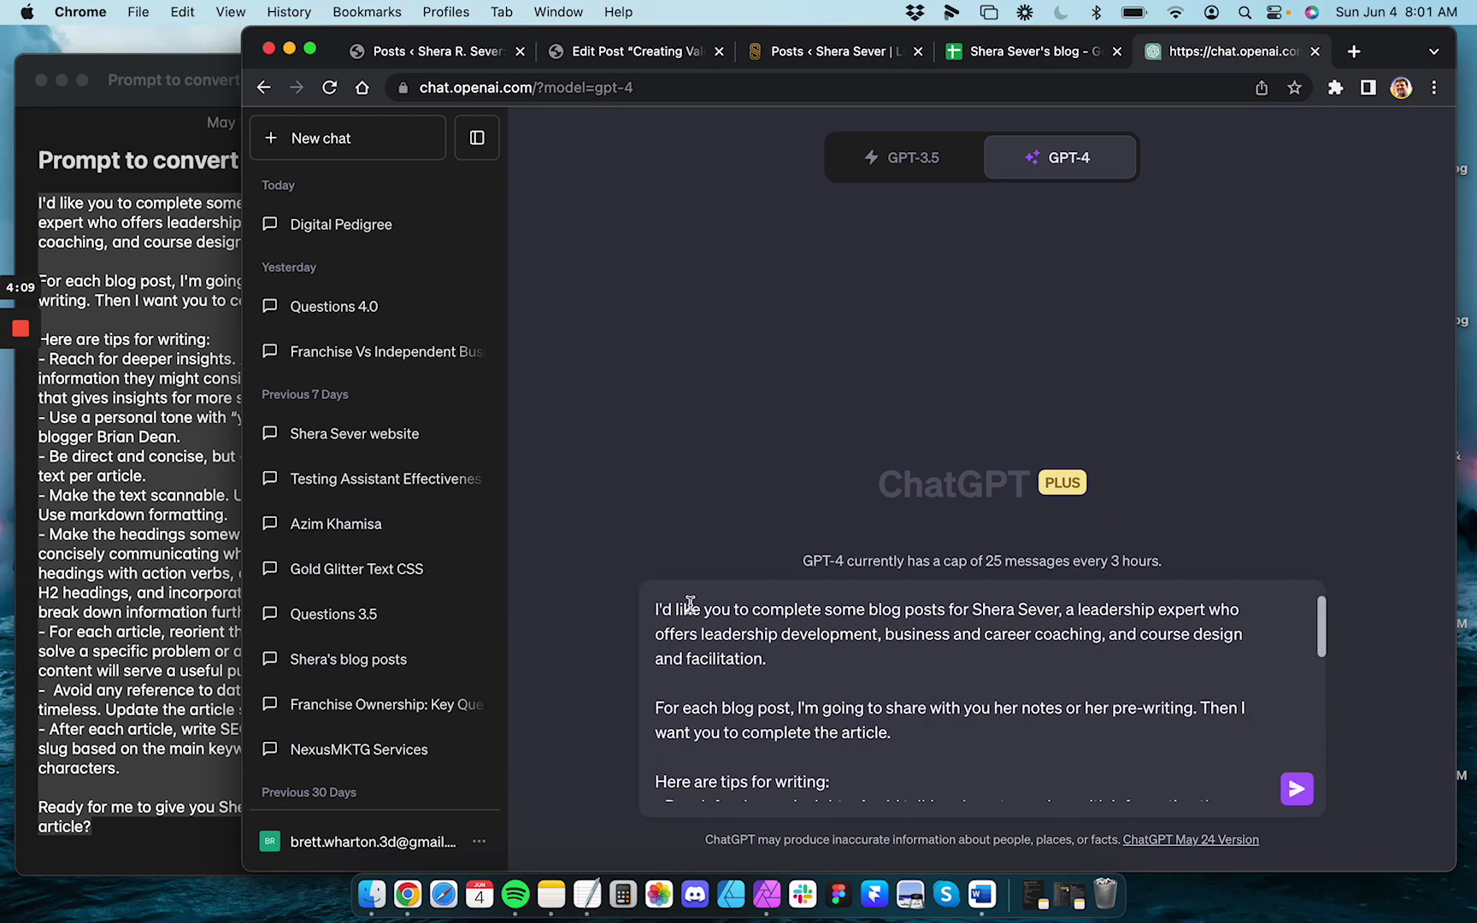
{"action": "scroll", "coordinate": [855, 737], "scroll_direction": "down", "scroll_amount": 10}
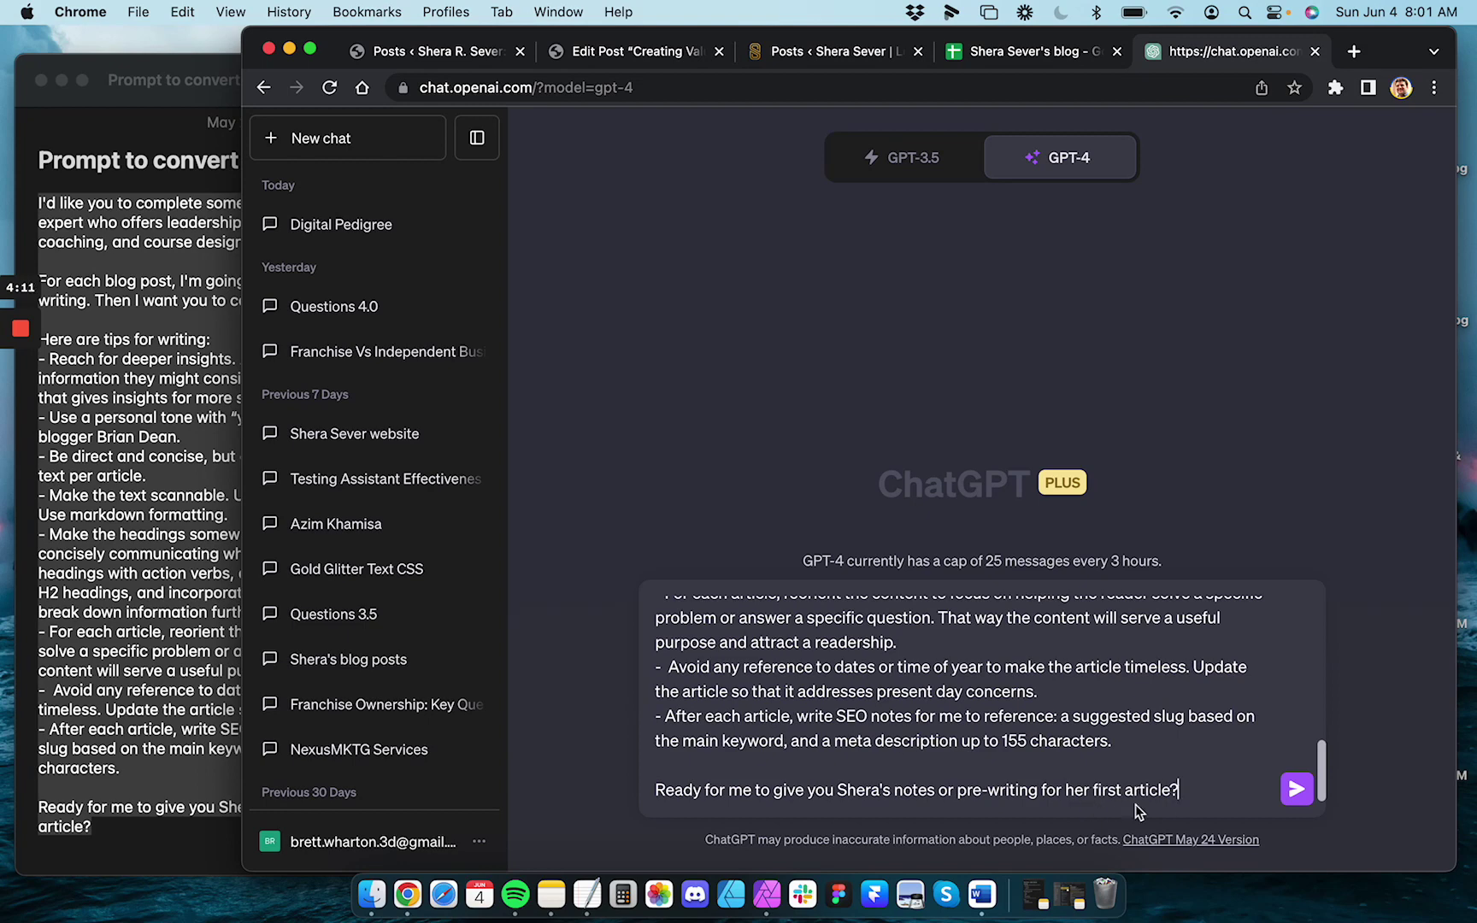
{"action": "key", "text": "Return"}
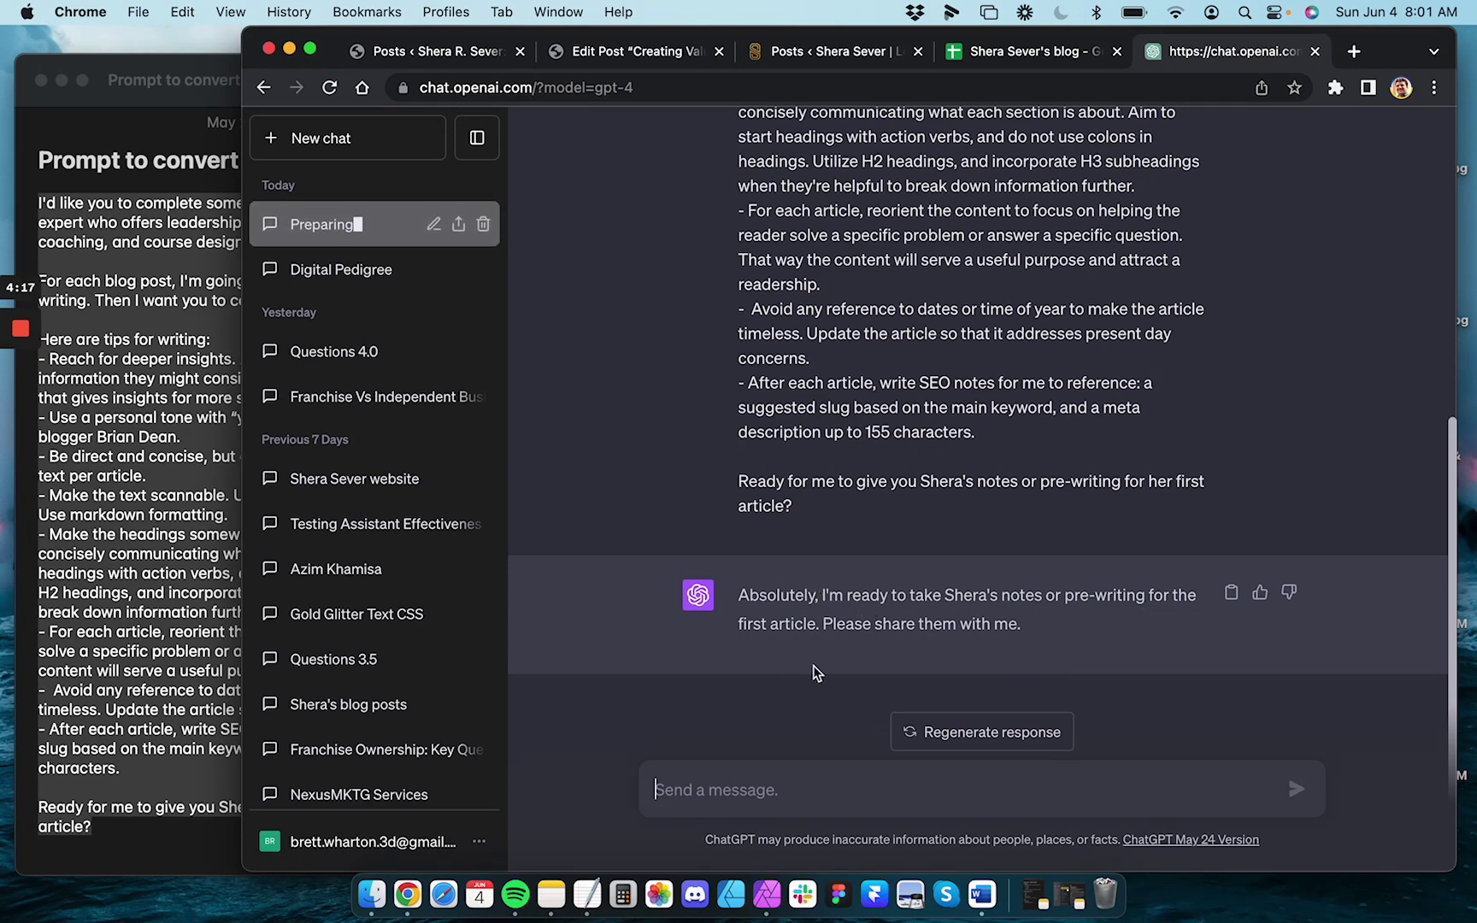
{"action": "left_click", "coordinate": [828, 616]}
{"action": "left_click_drag", "start_coordinate": [868, 617], "coordinate": [1026, 628]}
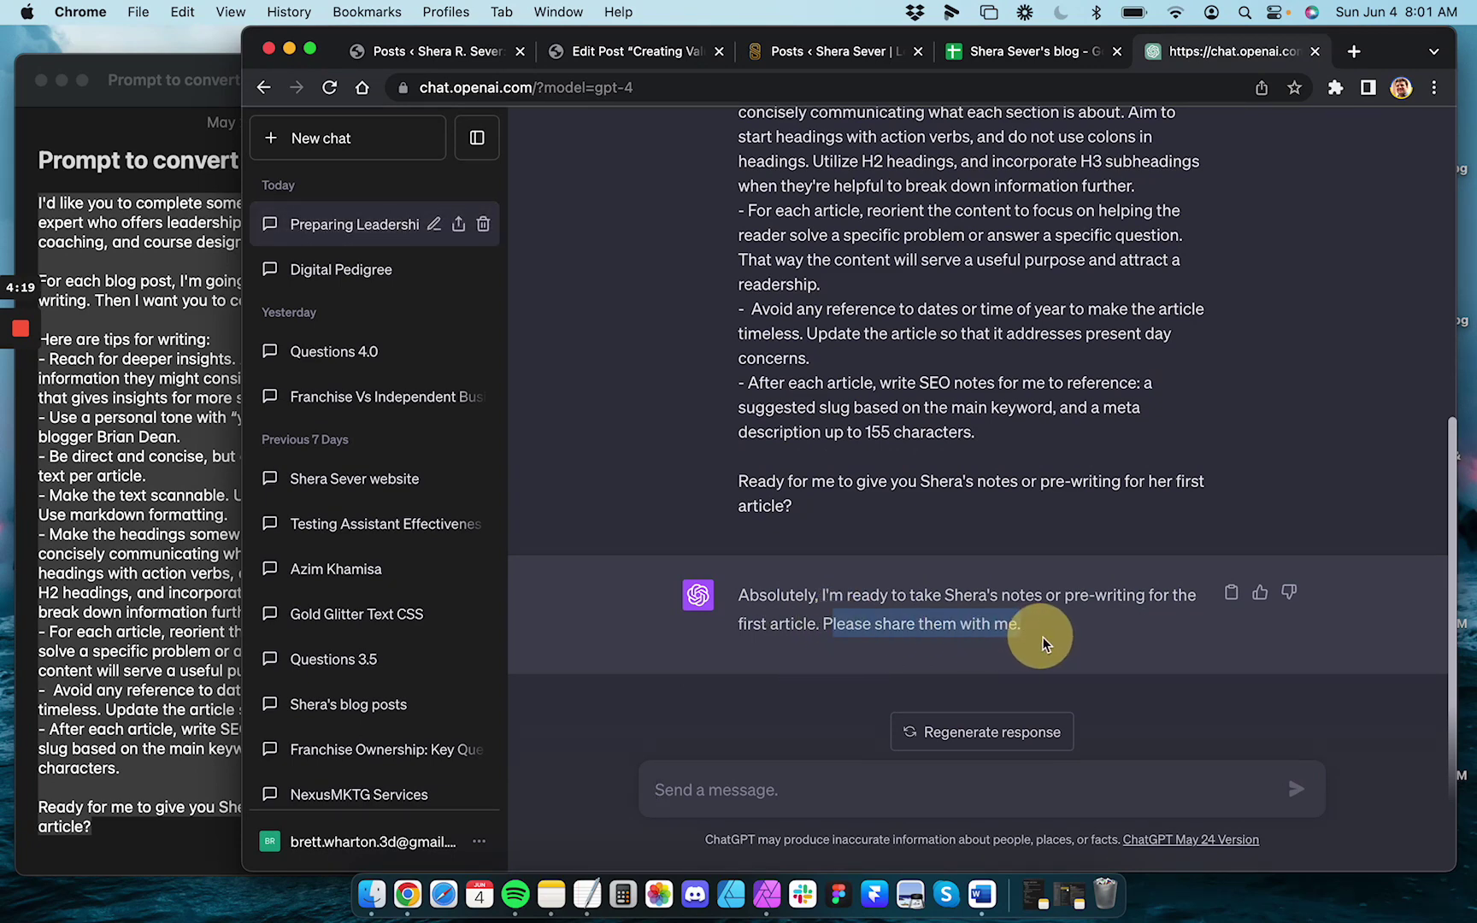
{"action": "left_click", "coordinate": [806, 617]}
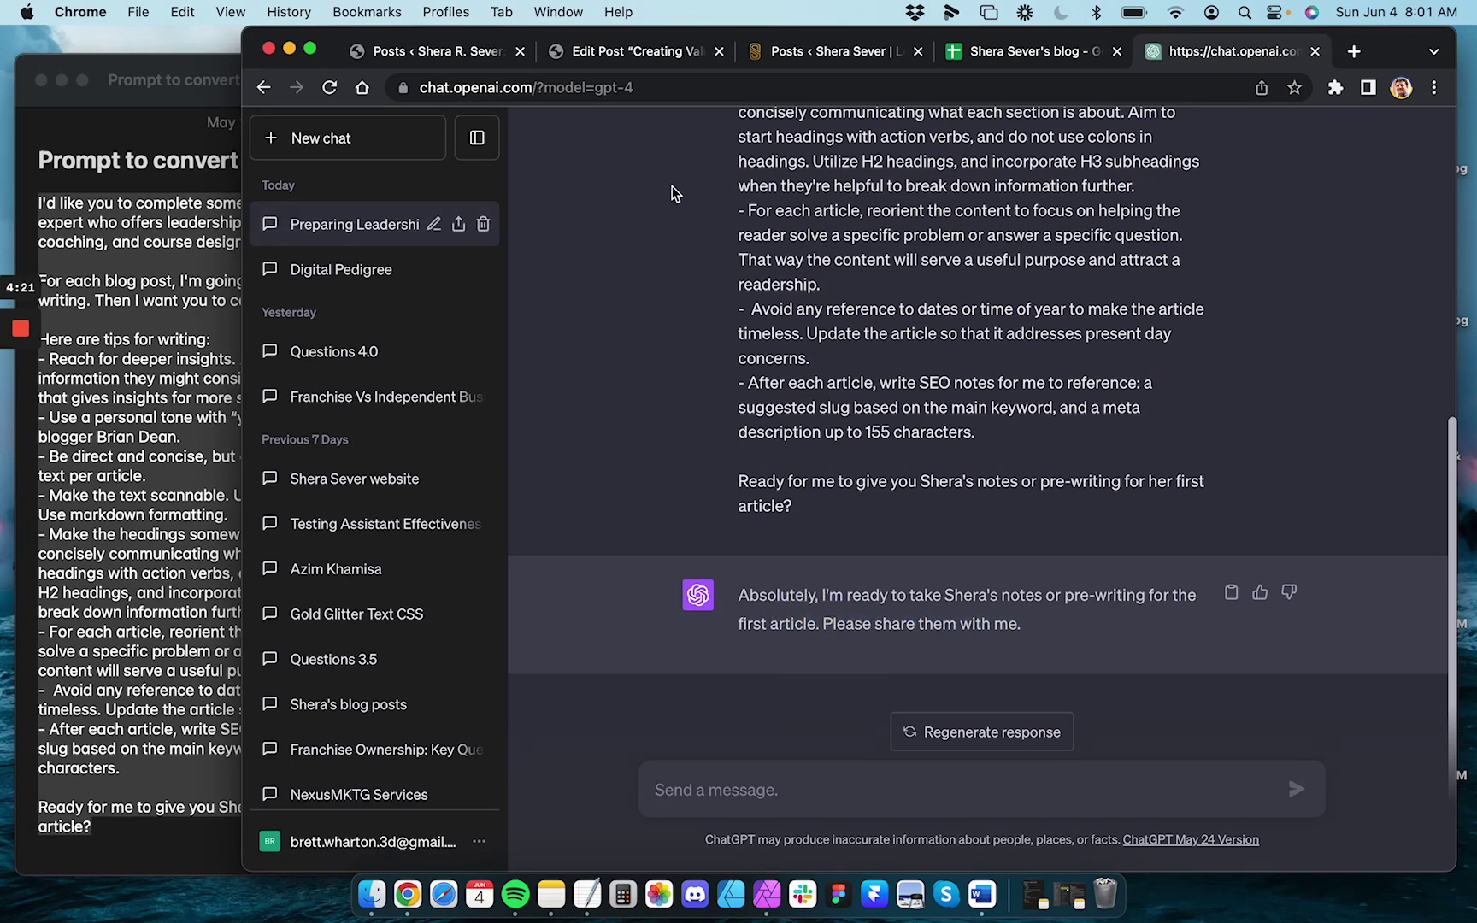
Copy the selected body text of the old LinkedIn post and paste it into the ChatGPT message
{"action": "left_click", "coordinate": [639, 59]}
{"action": "right_click", "coordinate": [596, 561]}
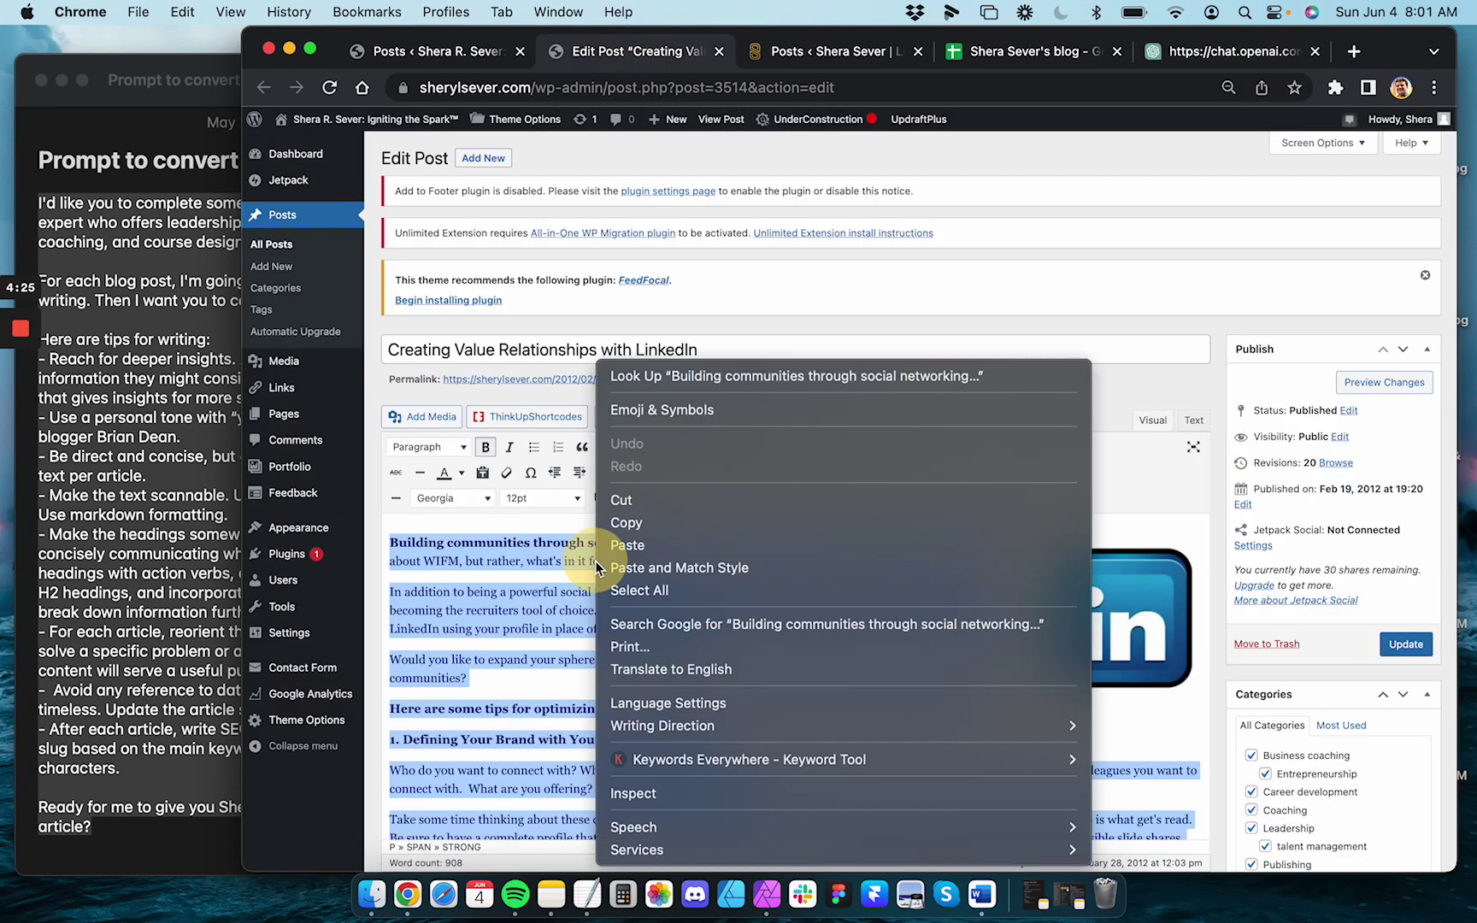
{"action": "left_click", "coordinate": [658, 524]}
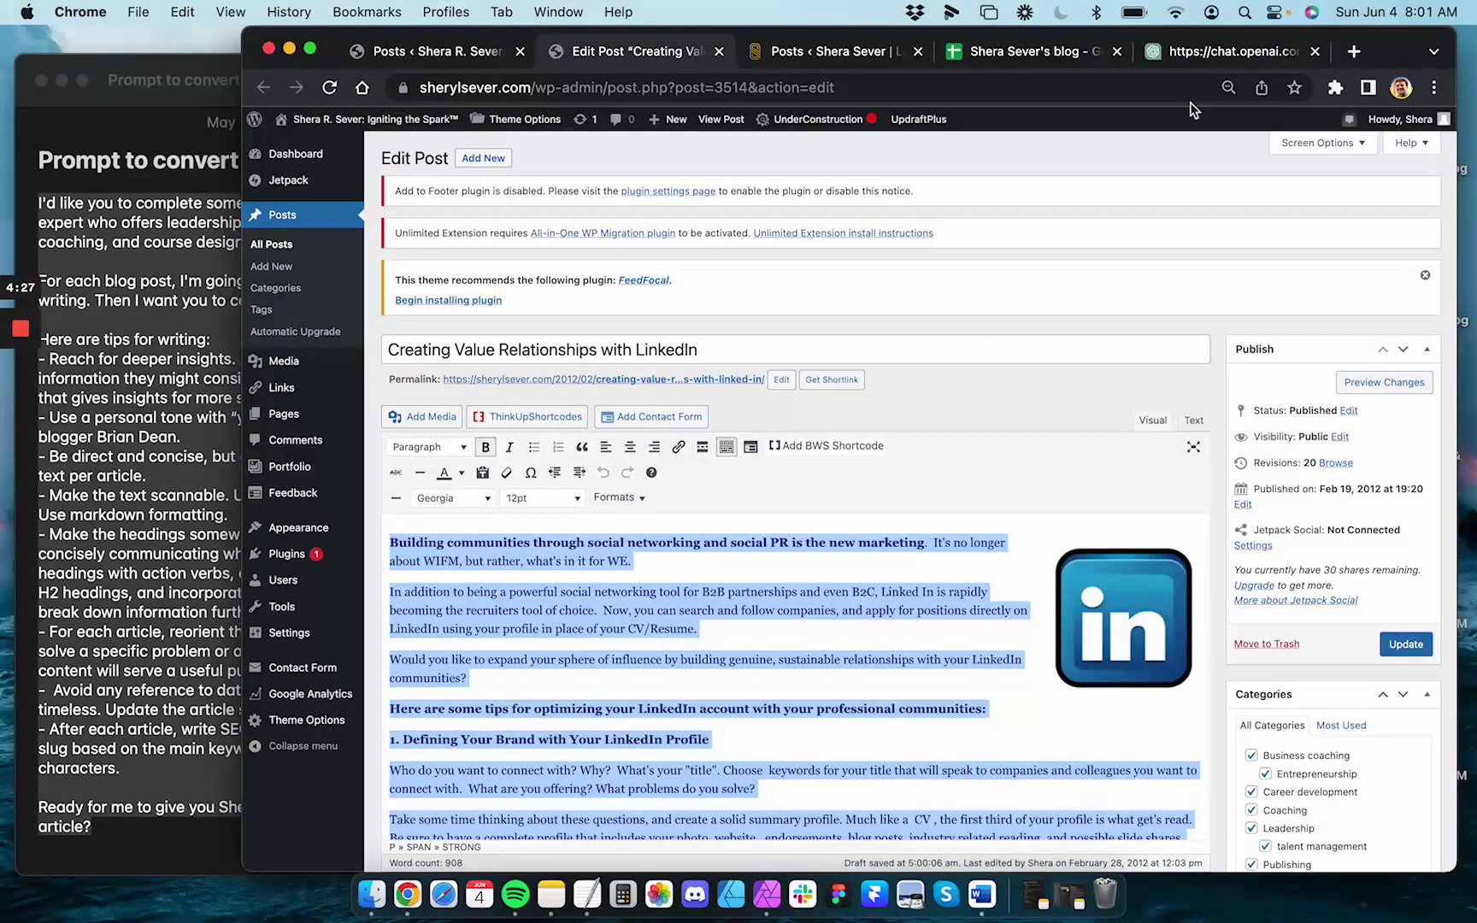
{"action": "left_click", "coordinate": [1219, 53]}
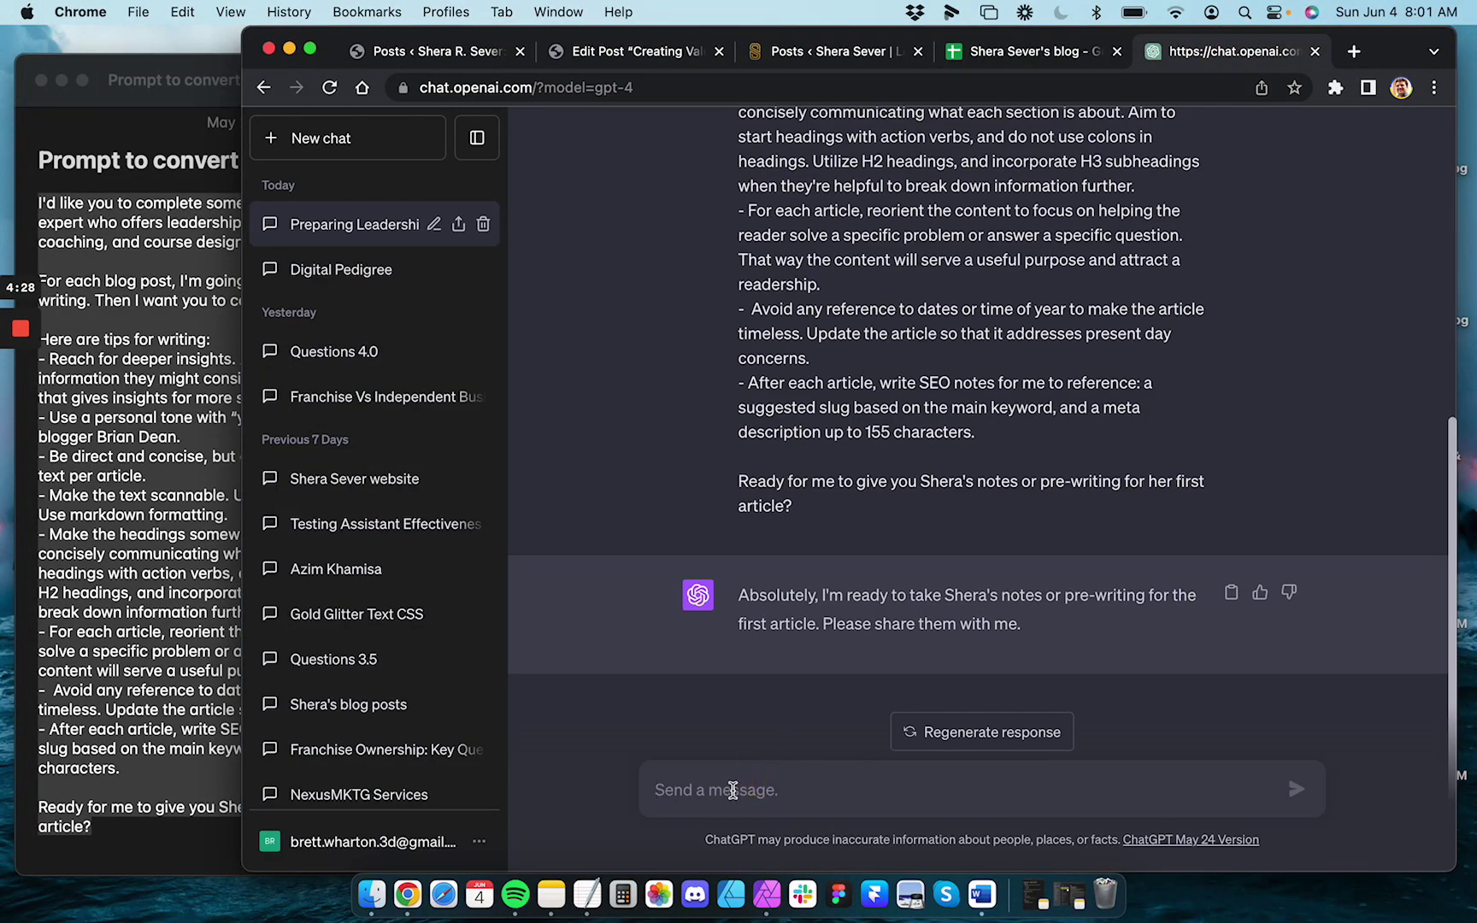
{"action": "key", "text": "super+v"}
{"action": "scroll", "coordinate": [734, 790], "scroll_direction": "up", "scroll_amount": 5}
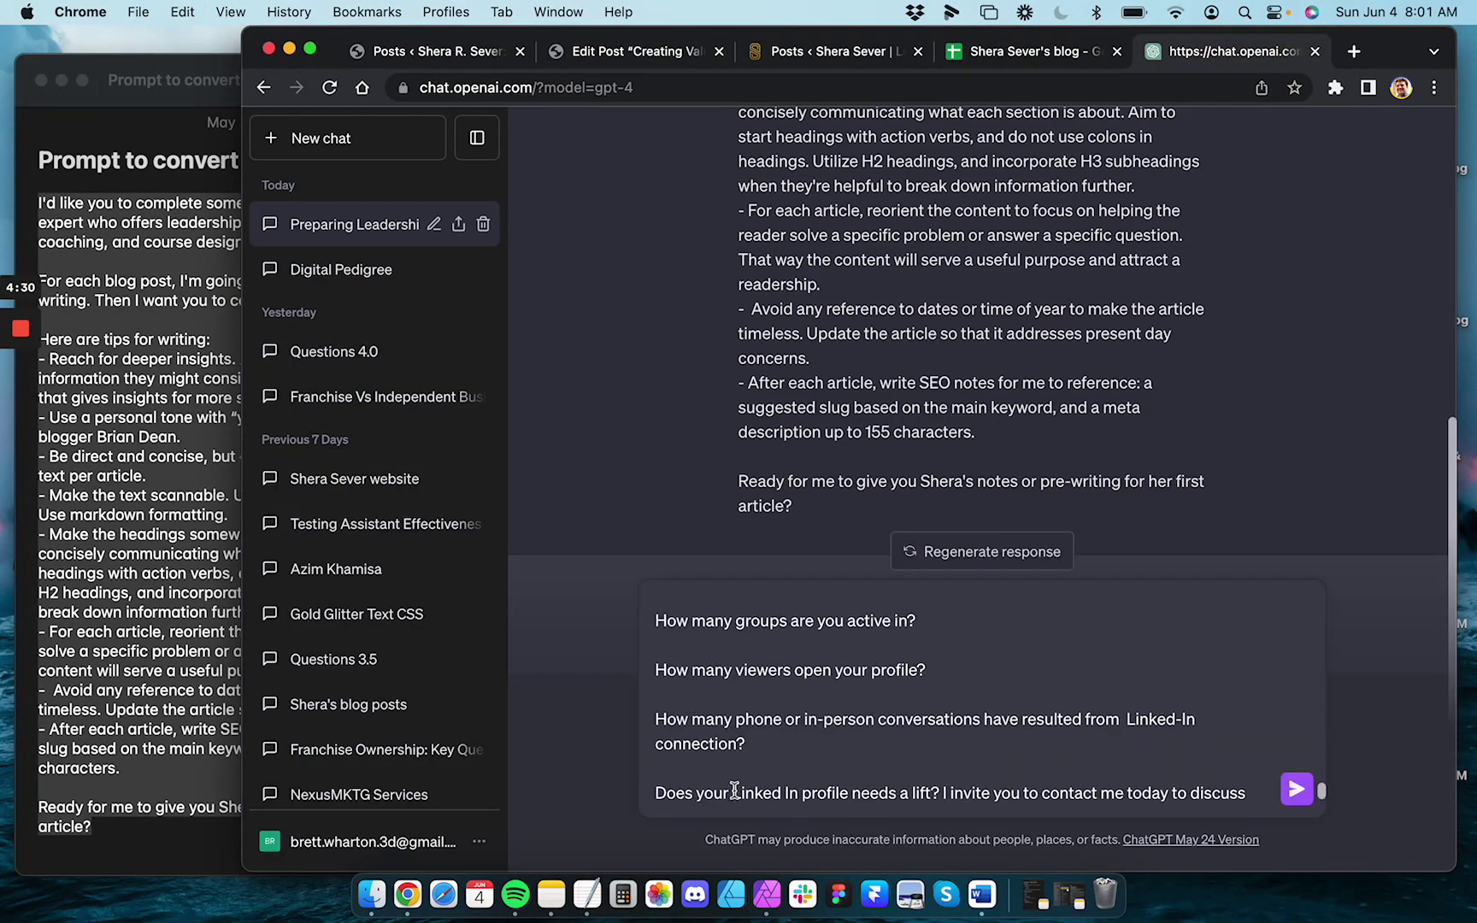
{"action": "scroll", "coordinate": [735, 790], "scroll_direction": "up", "scroll_amount": 5}
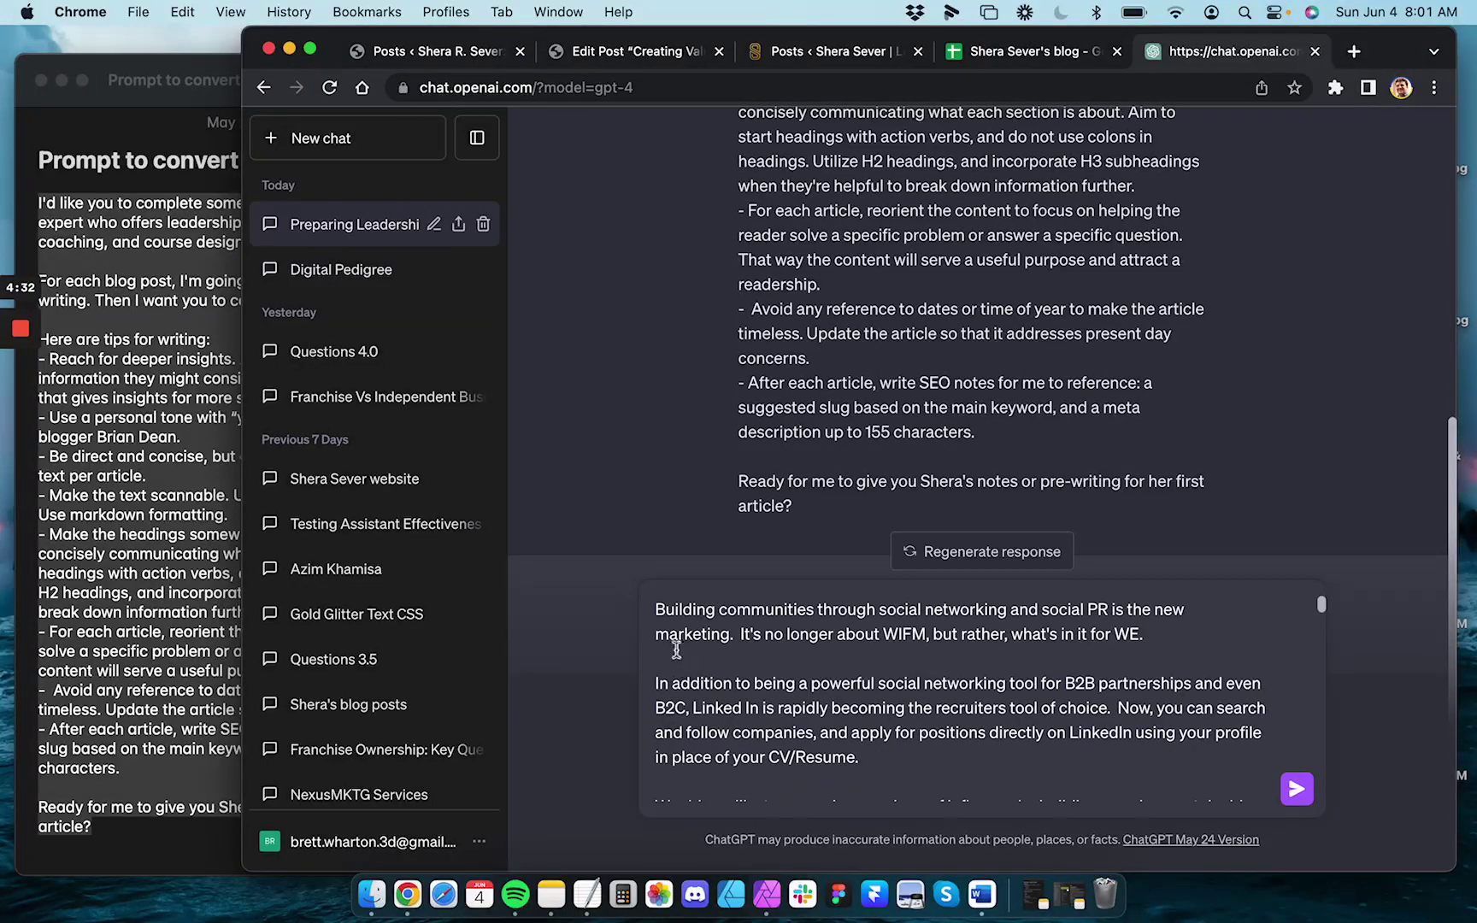
Copy the post title "Creating Value Relationships with LinkedIn" and insert it above the pasted body text in the ChatGPT message, separated by a blank line
{"action": "left_click", "coordinate": [651, 53]}
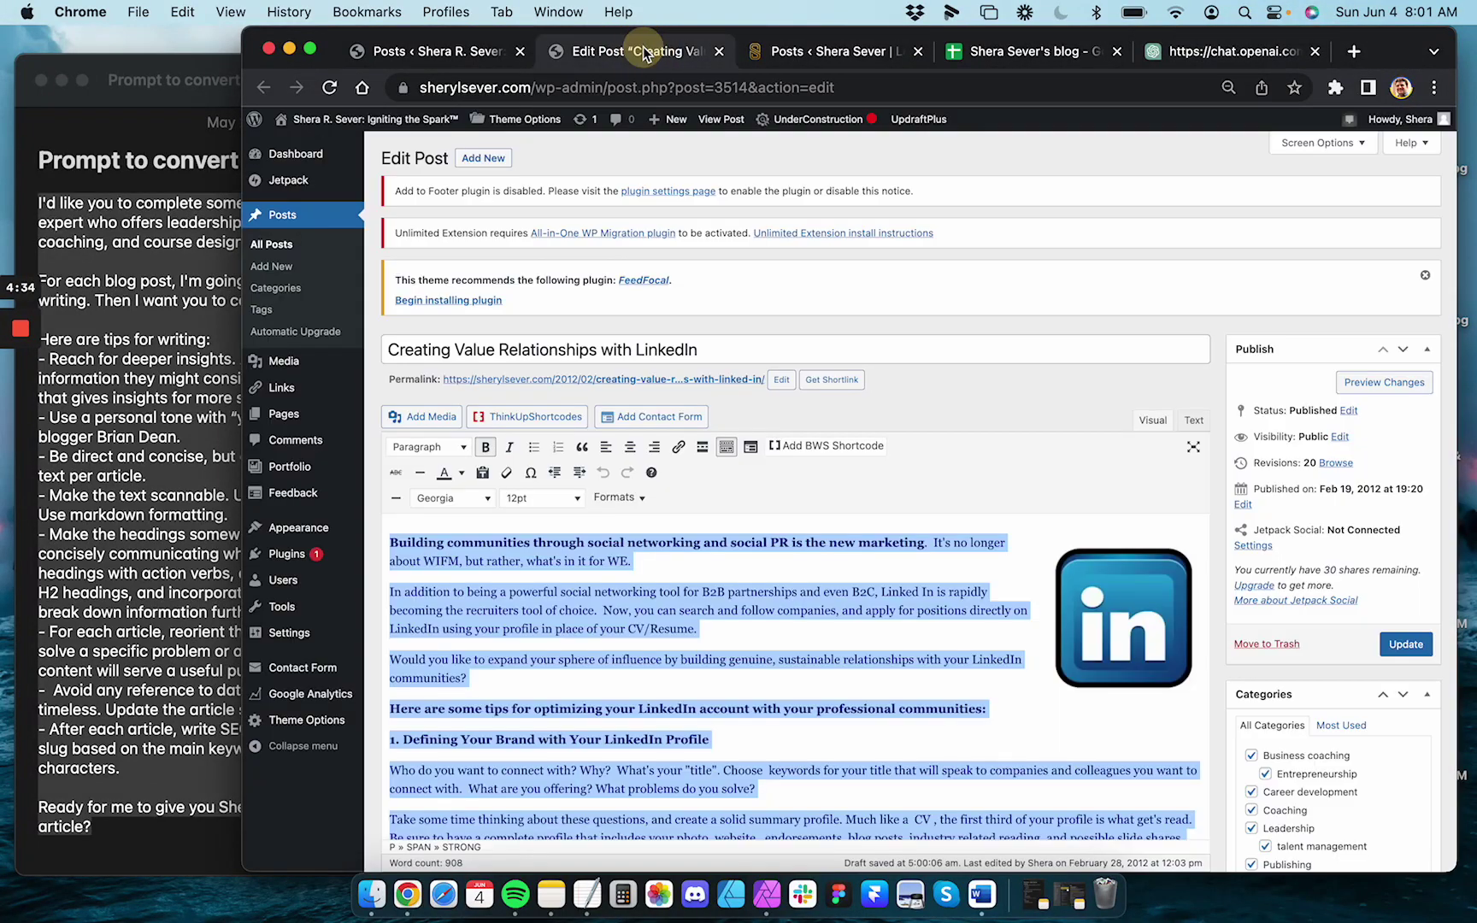
{"action": "left_click_drag", "start_coordinate": [732, 347], "coordinate": [199, 298]}
{"action": "key", "text": "super+c"}
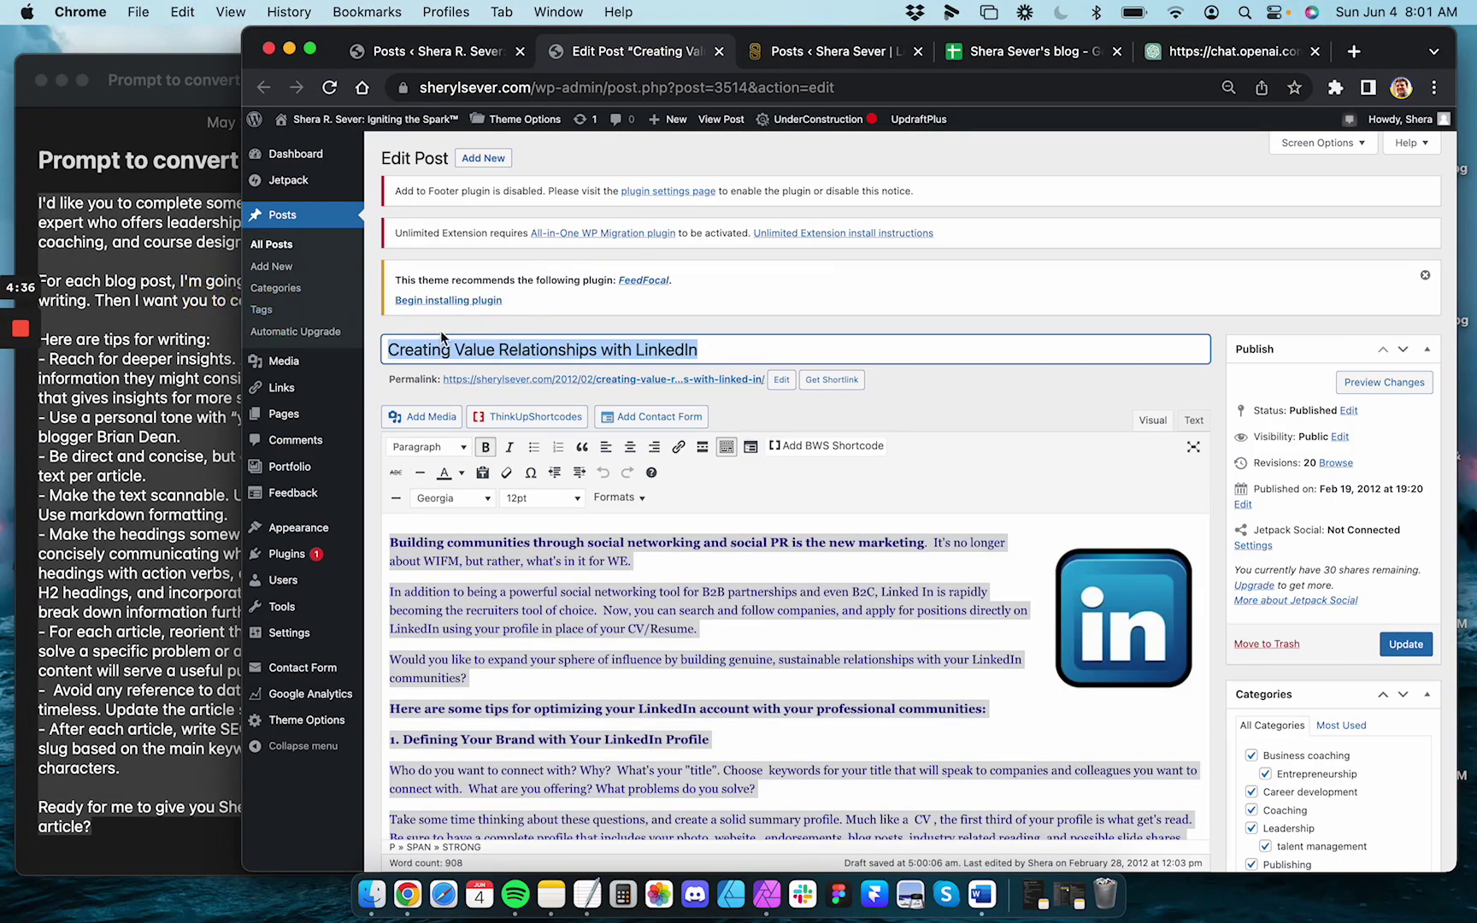
{"action": "left_click", "coordinate": [1190, 62]}
{"action": "left_click_drag", "start_coordinate": [808, 634], "coordinate": [596, 523]}
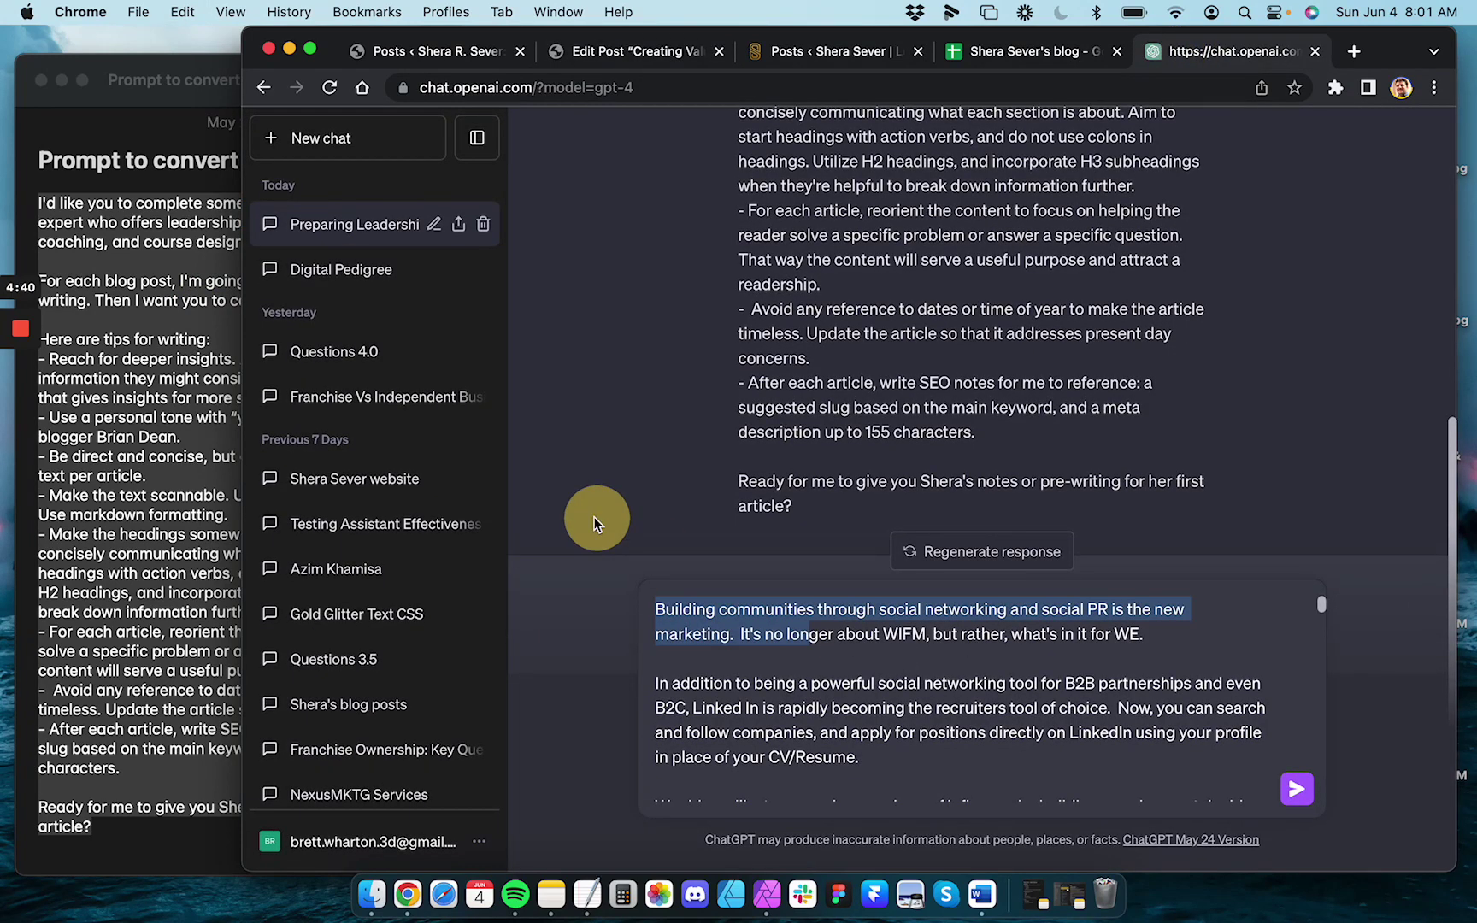
{"action": "key", "text": "Left"}
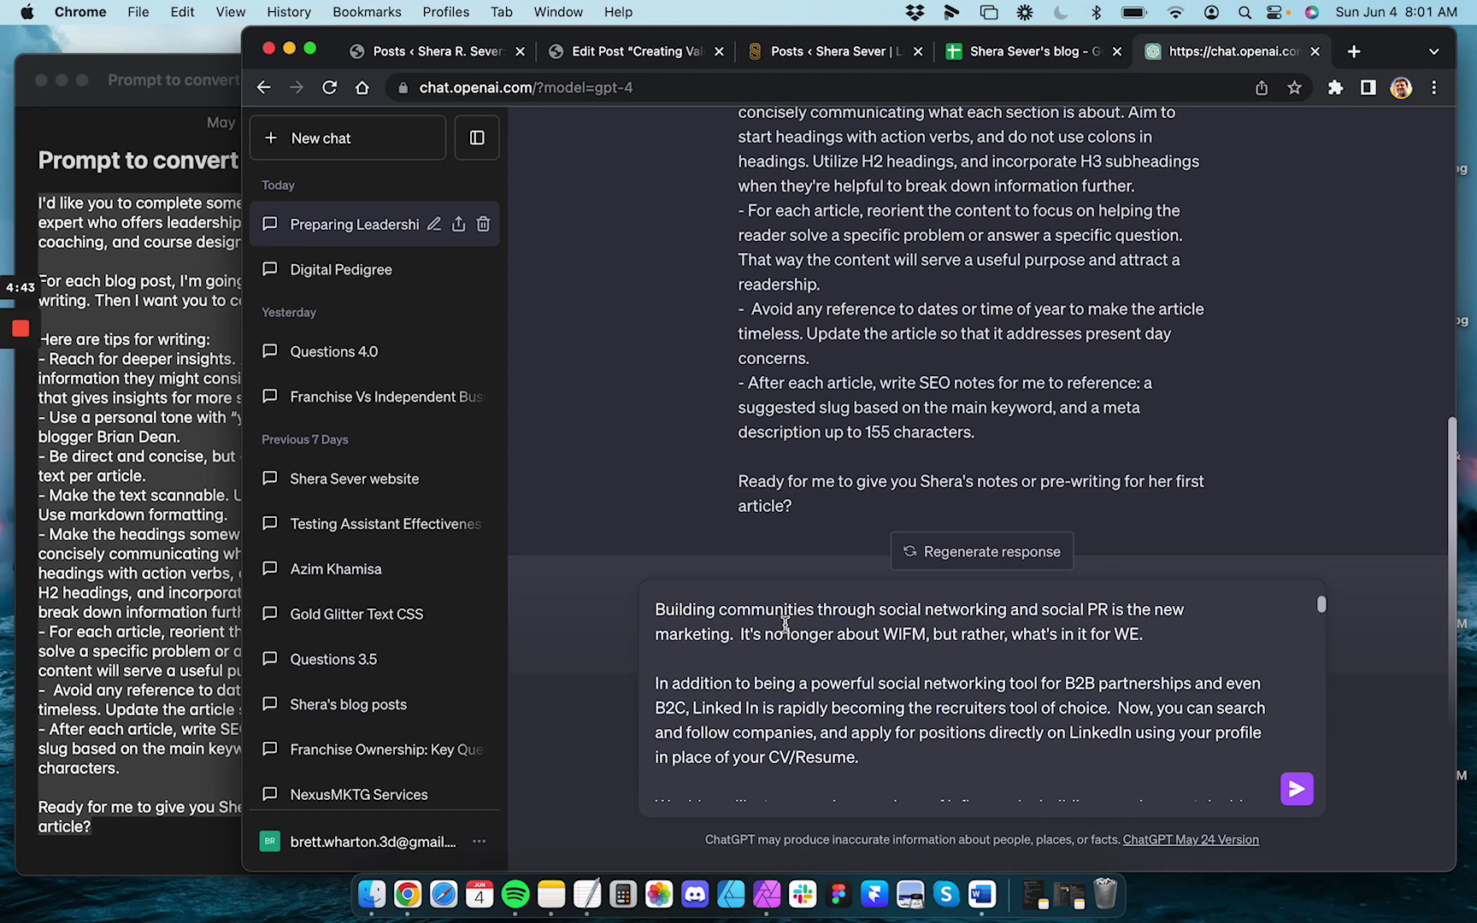
{"action": "key", "text": "Return"}
{"action": "key", "text": "Return"}
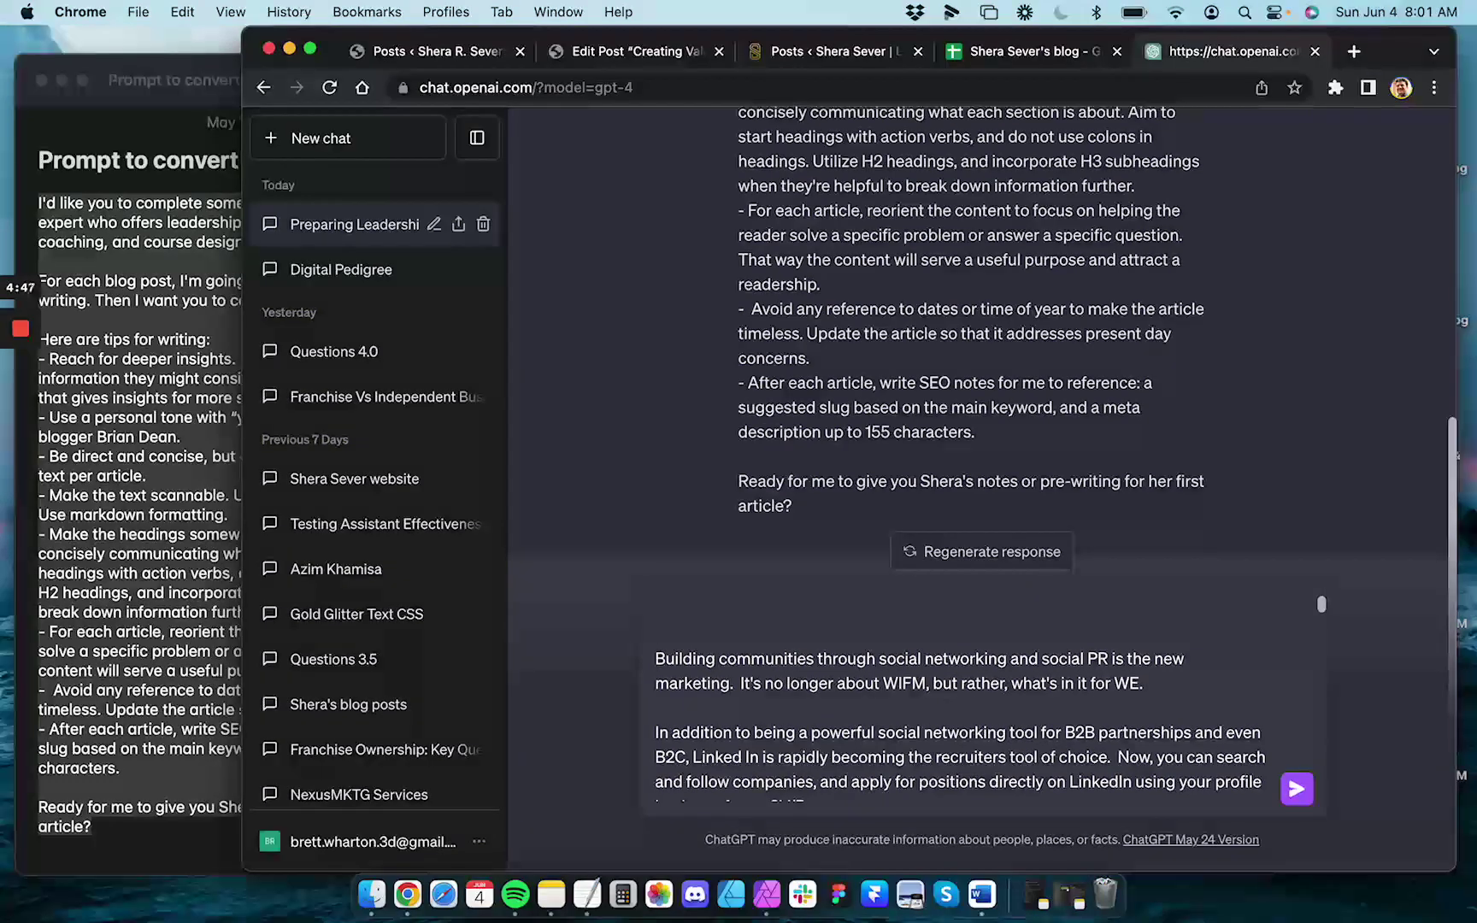
{"action": "key", "text": "super+v"}
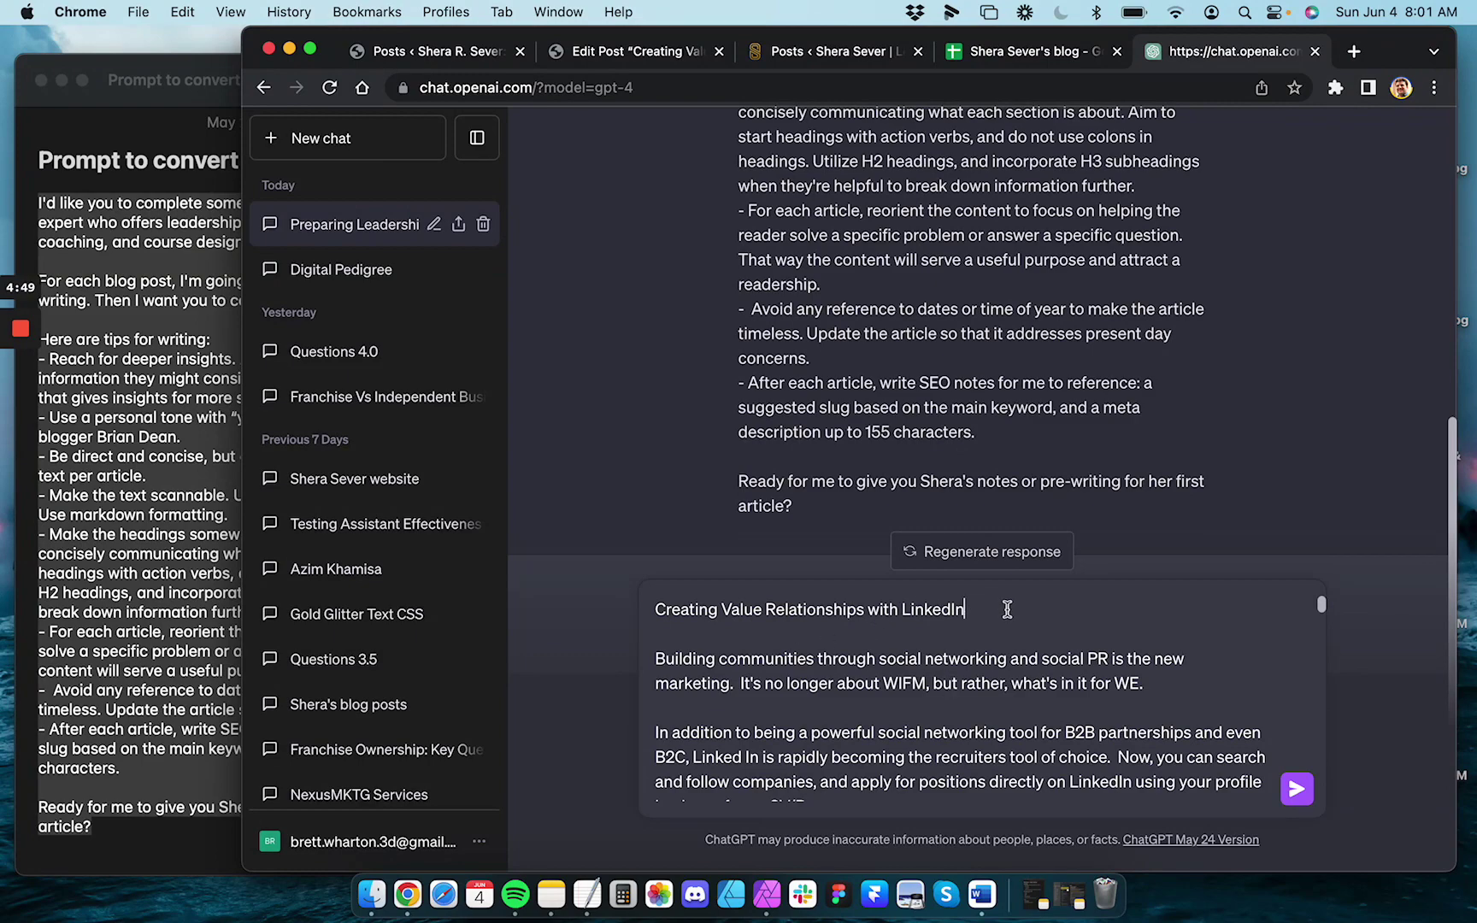
Check the combined message from title to closing line and send it to ChatGPT
{"action": "left_click_drag", "start_coordinate": [1007, 610], "coordinate": [634, 568]}
{"action": "left_click", "coordinate": [881, 699]}
{"action": "scroll", "coordinate": [880, 699], "scroll_direction": "down", "scroll_amount": 20}
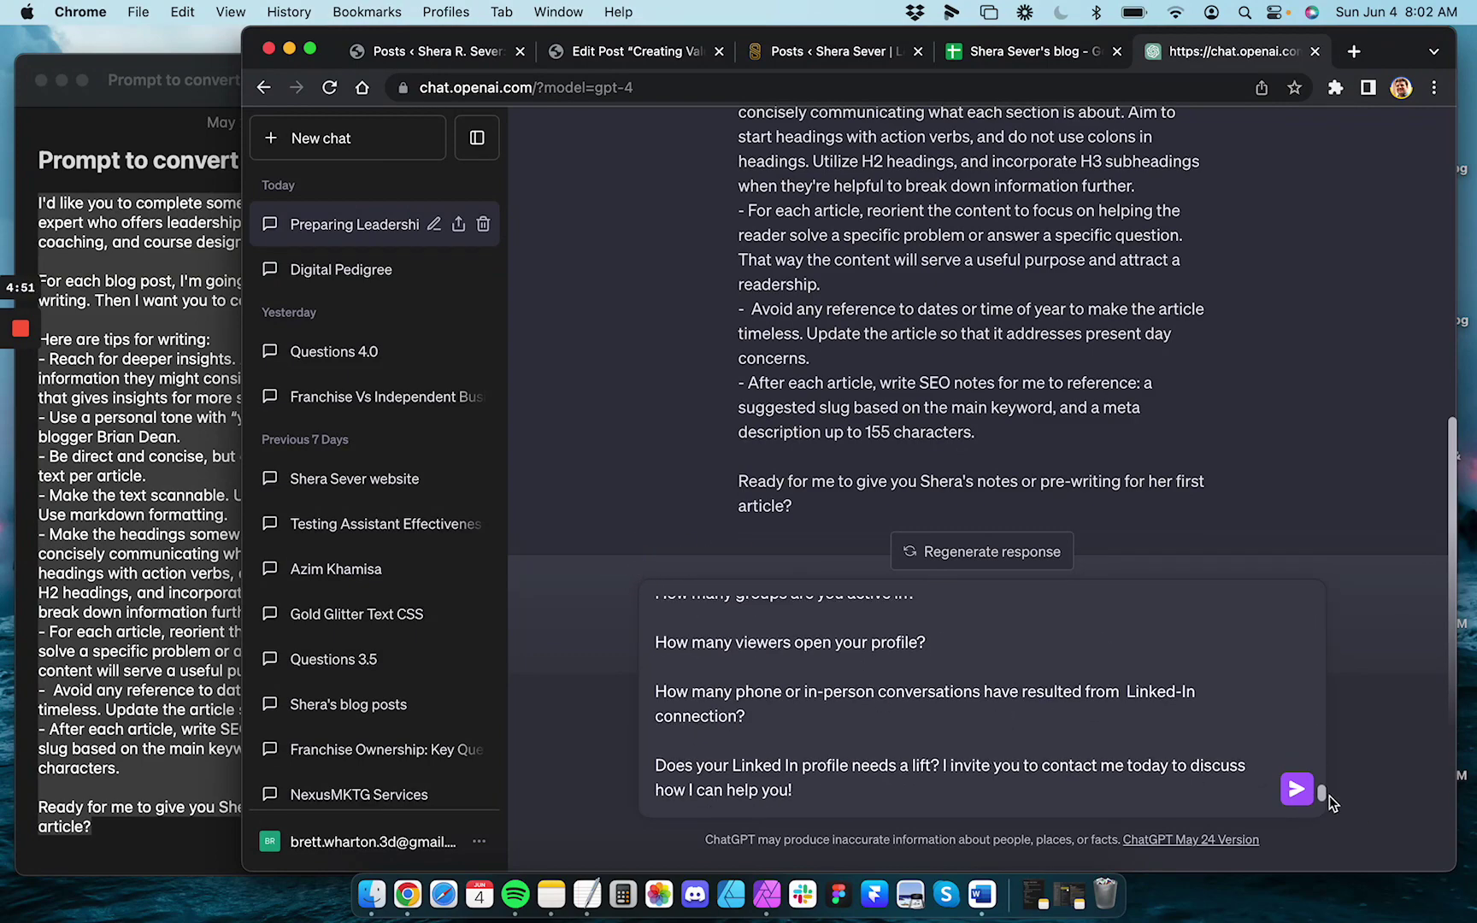
{"action": "left_click", "coordinate": [1297, 791]}
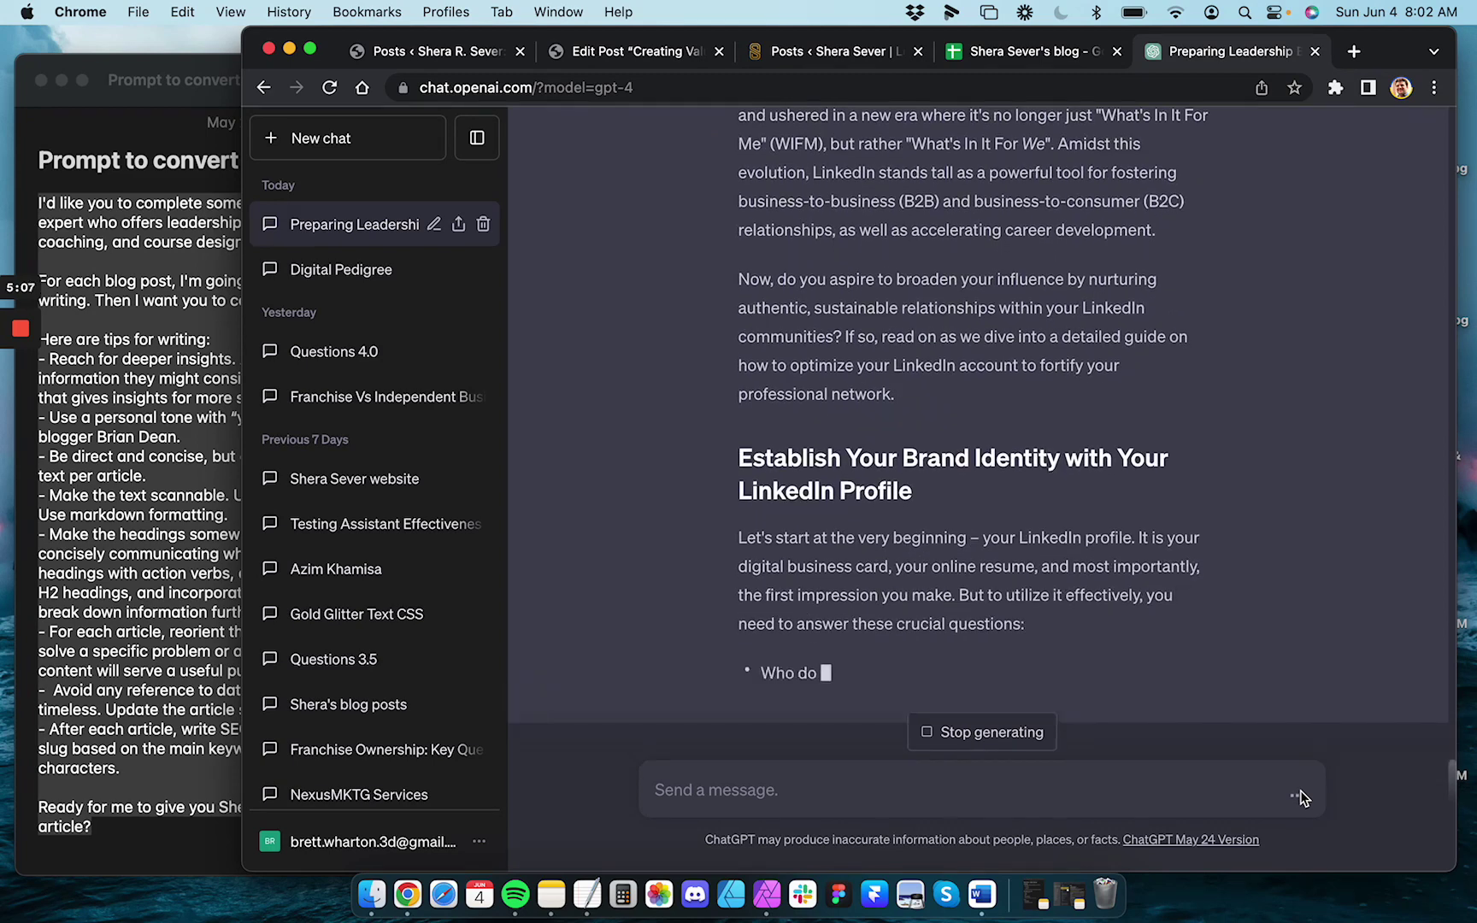
Review the writing tips in the Notes prompt, from deeper insights and personal tone through headings and solving a specific reader problem
{"action": "left_click_drag", "start_coordinate": [176, 95], "coordinate": [194, 88]}
{"action": "left_click", "coordinate": [244, 359]}
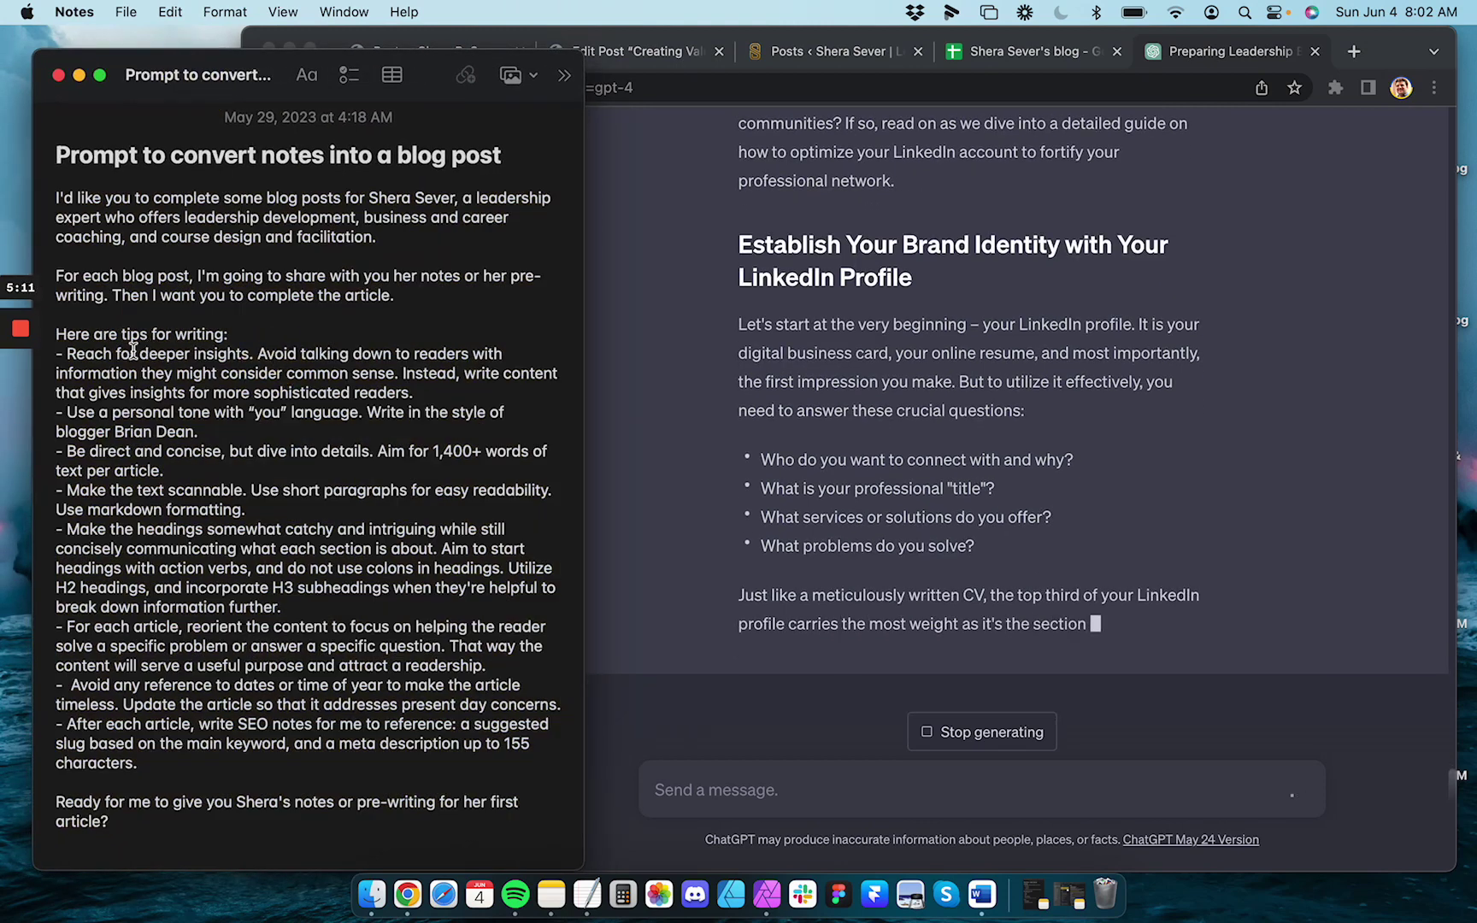
{"action": "left_click_drag", "start_coordinate": [70, 351], "coordinate": [255, 356]}
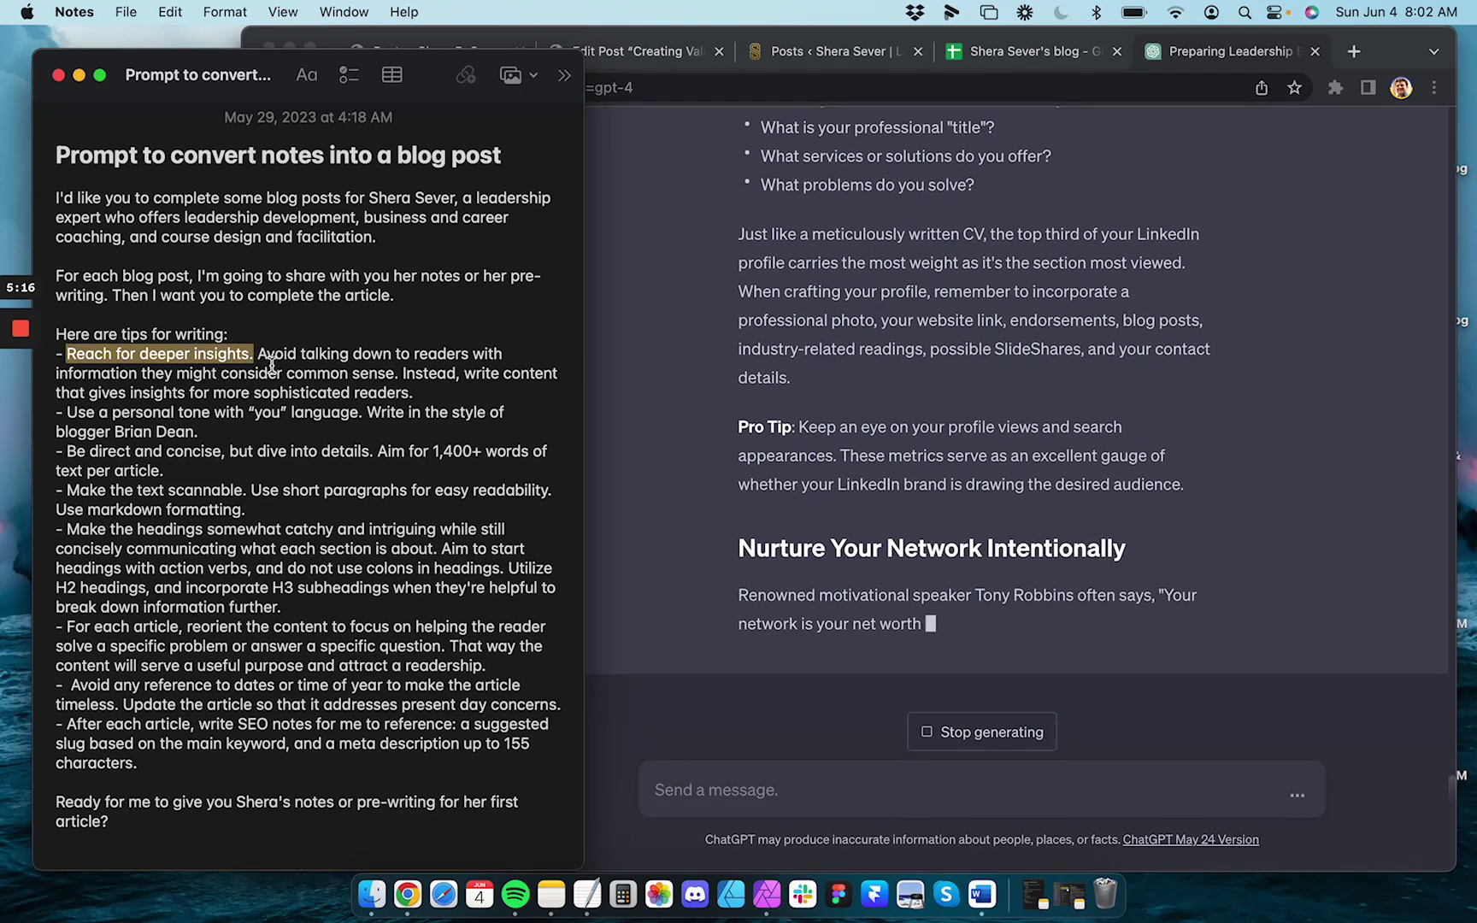
{"action": "left_click_drag", "start_coordinate": [263, 354], "coordinate": [472, 354]}
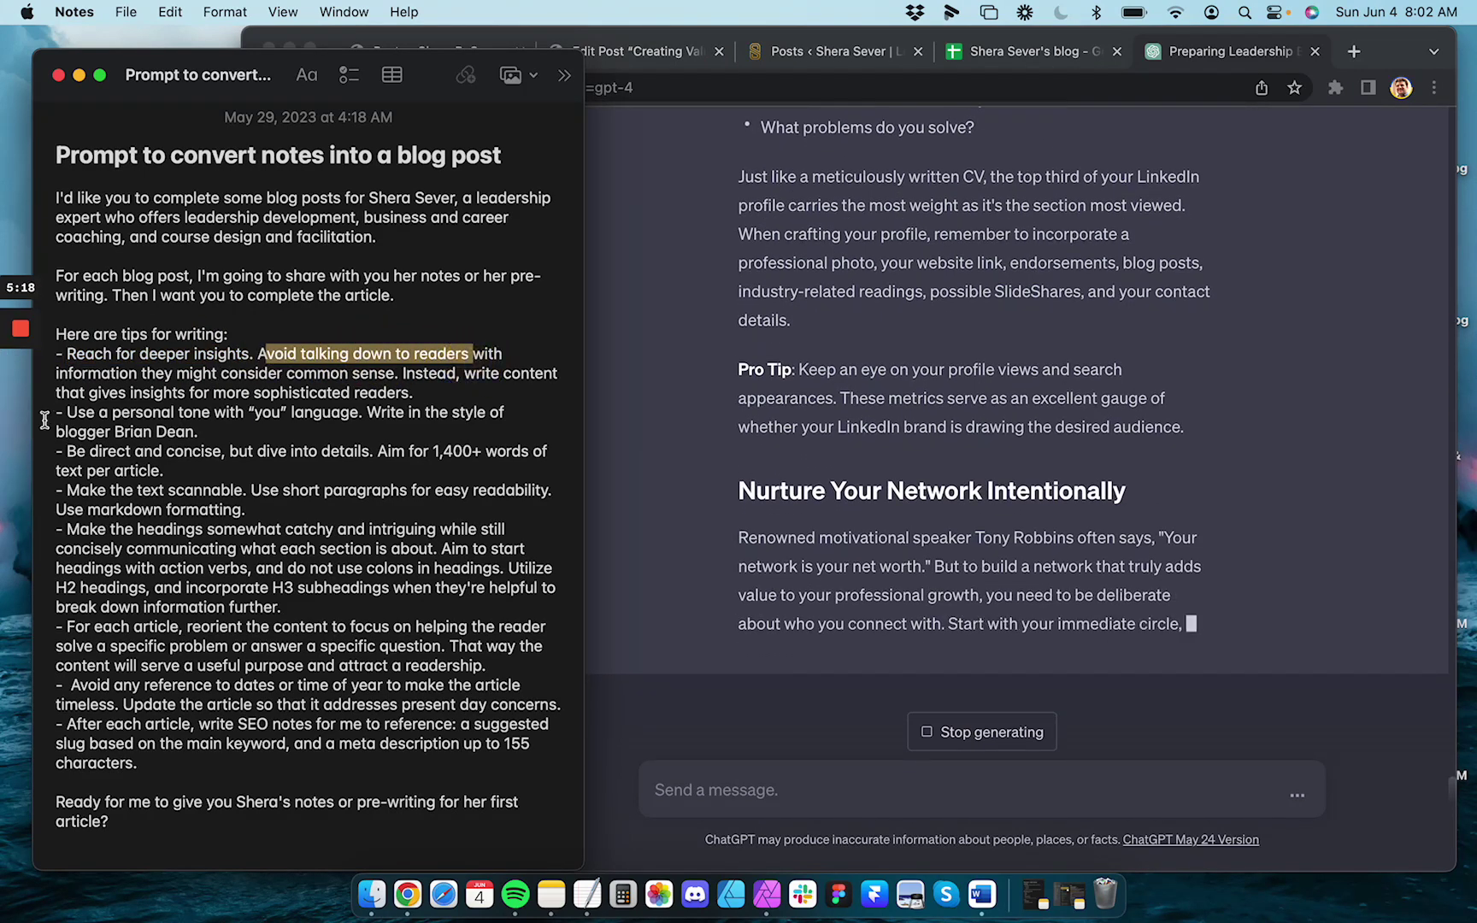
{"action": "left_click_drag", "start_coordinate": [69, 412], "coordinate": [366, 415]}
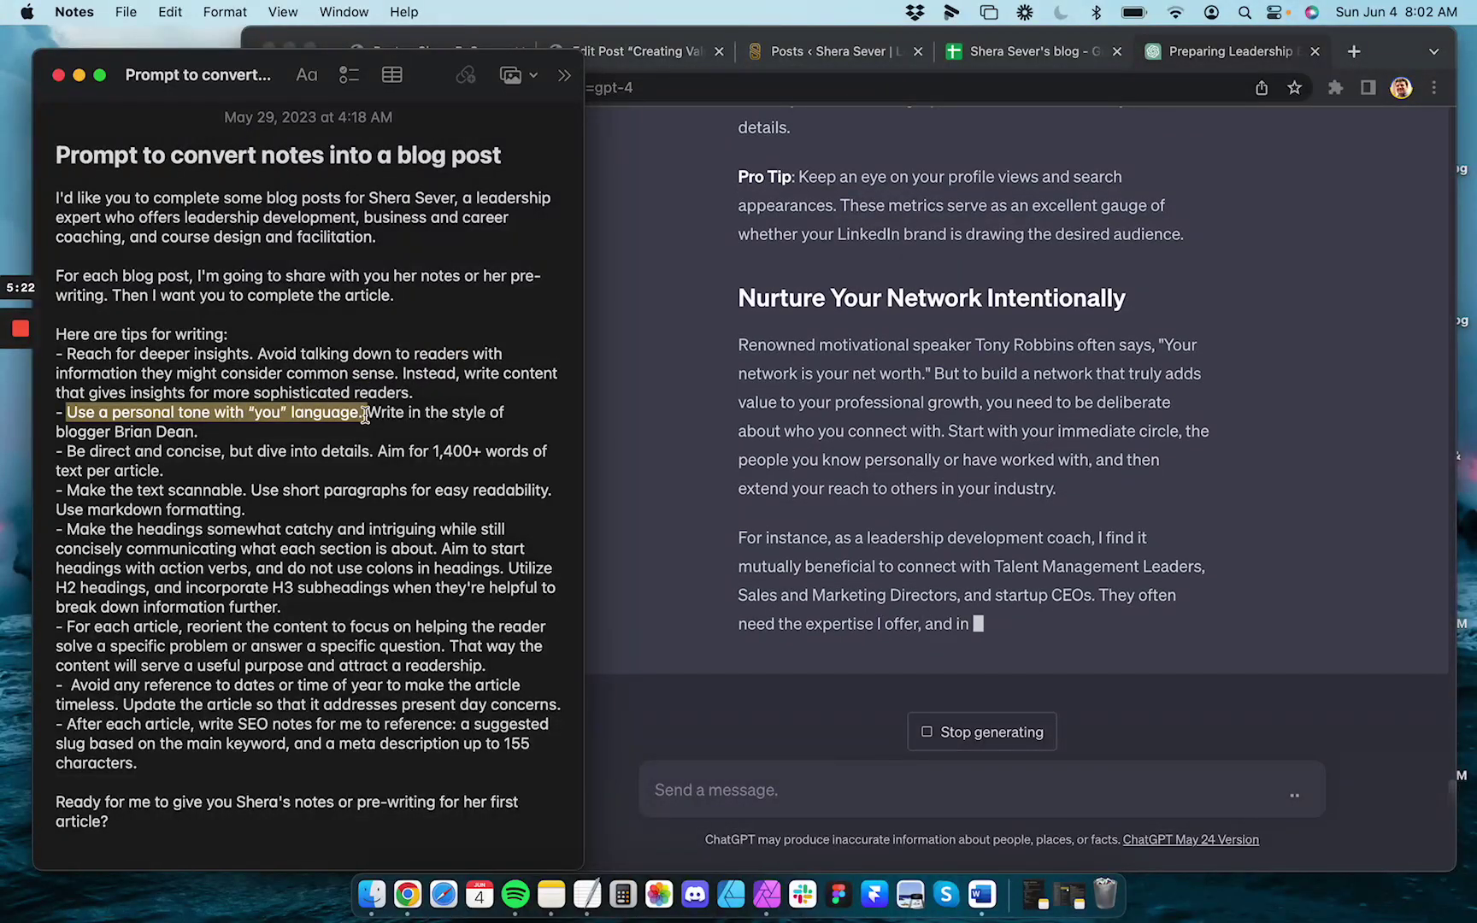
{"action": "left_click_drag", "start_coordinate": [67, 451], "coordinate": [221, 452]}
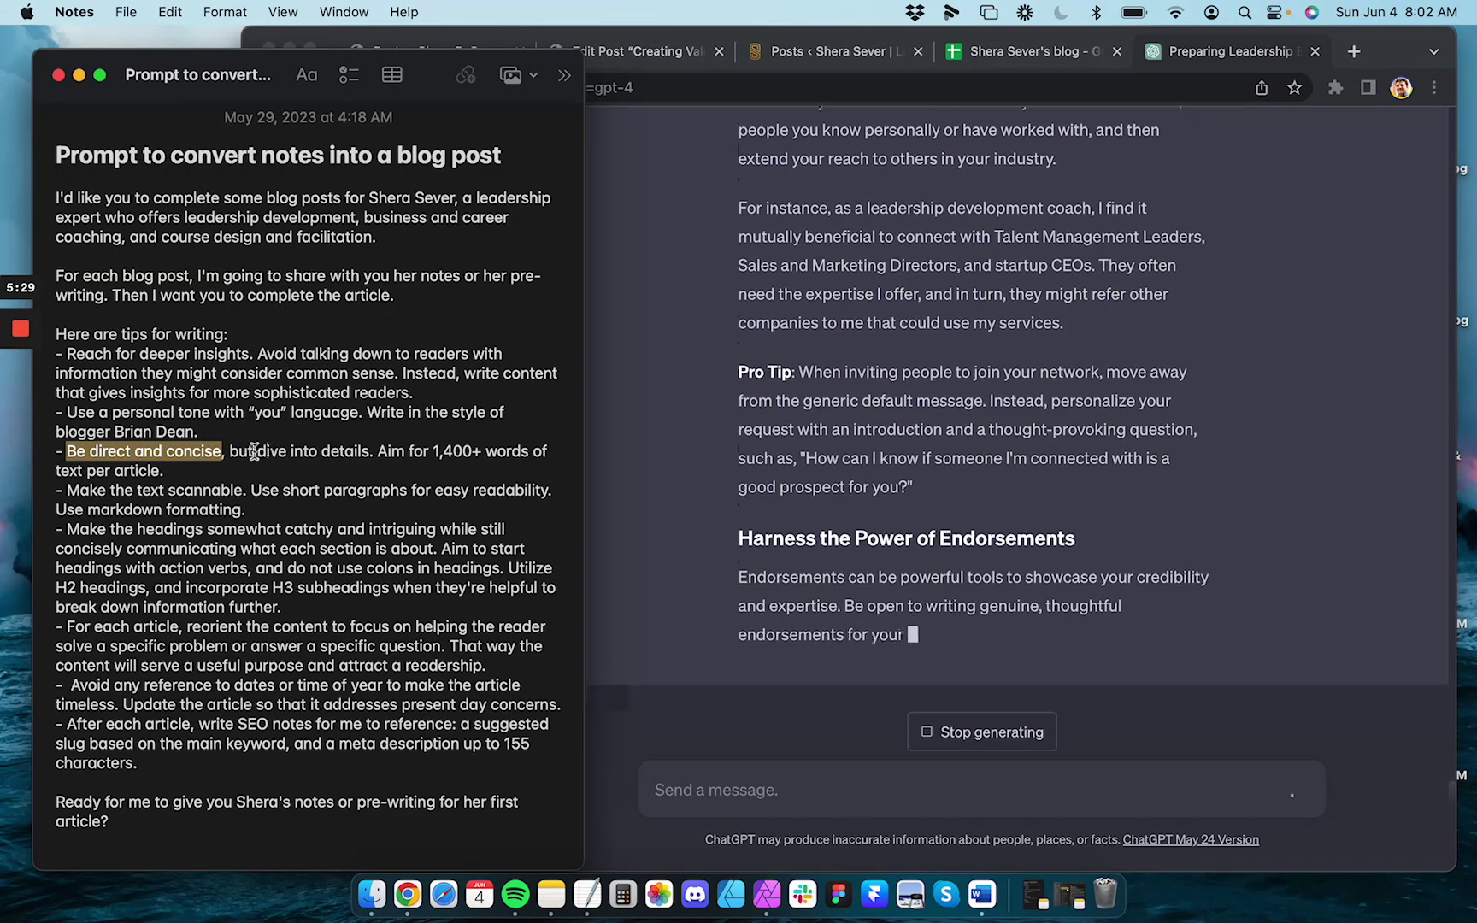
{"action": "left_click_drag", "start_coordinate": [256, 452], "coordinate": [359, 451]}
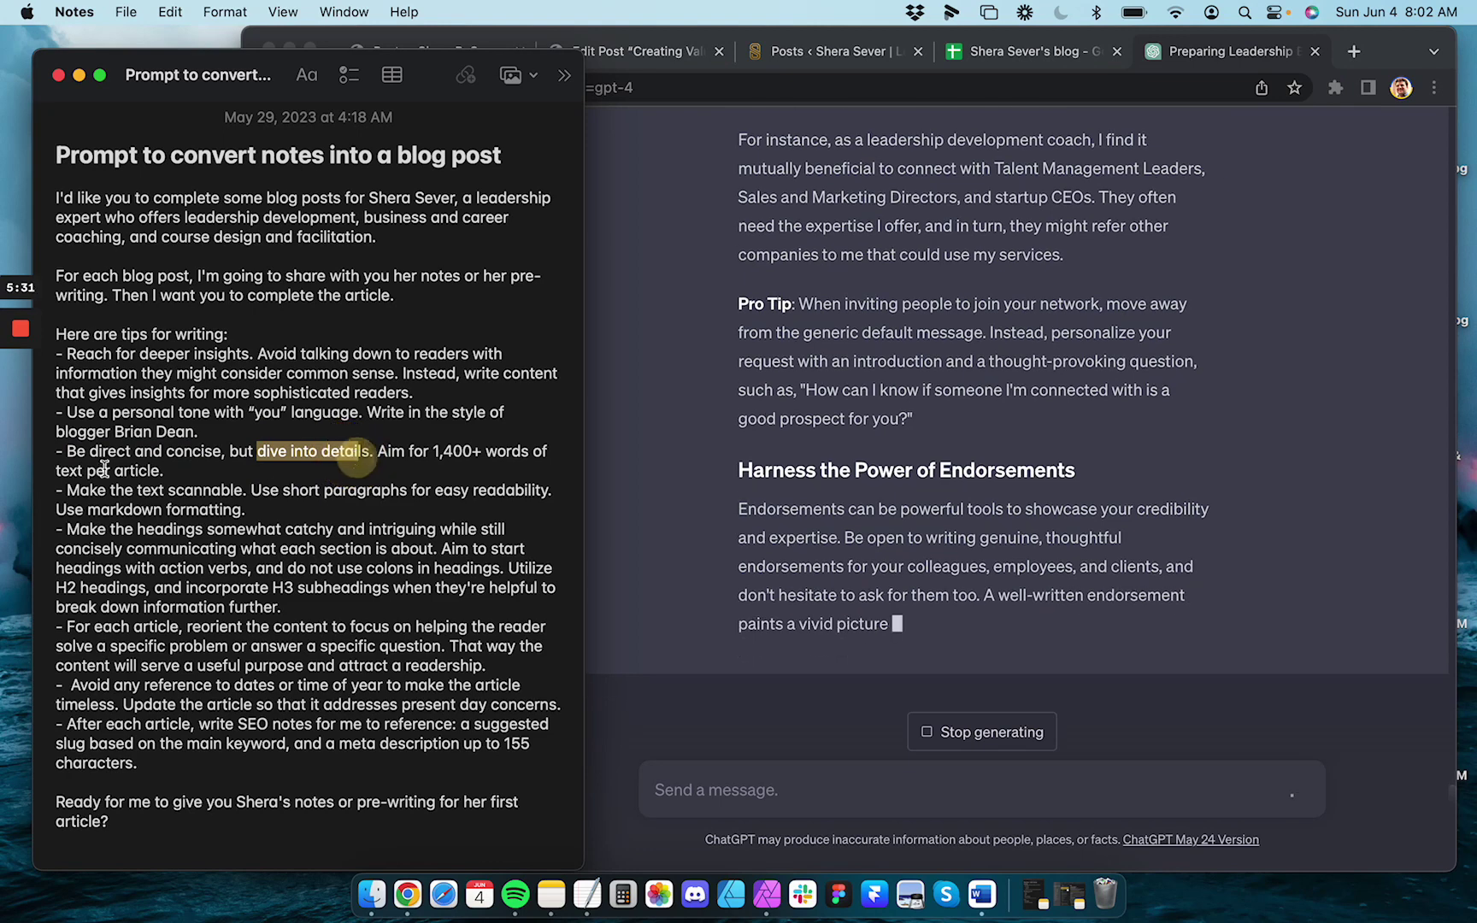
{"action": "left_click_drag", "start_coordinate": [70, 490], "coordinate": [248, 492]}
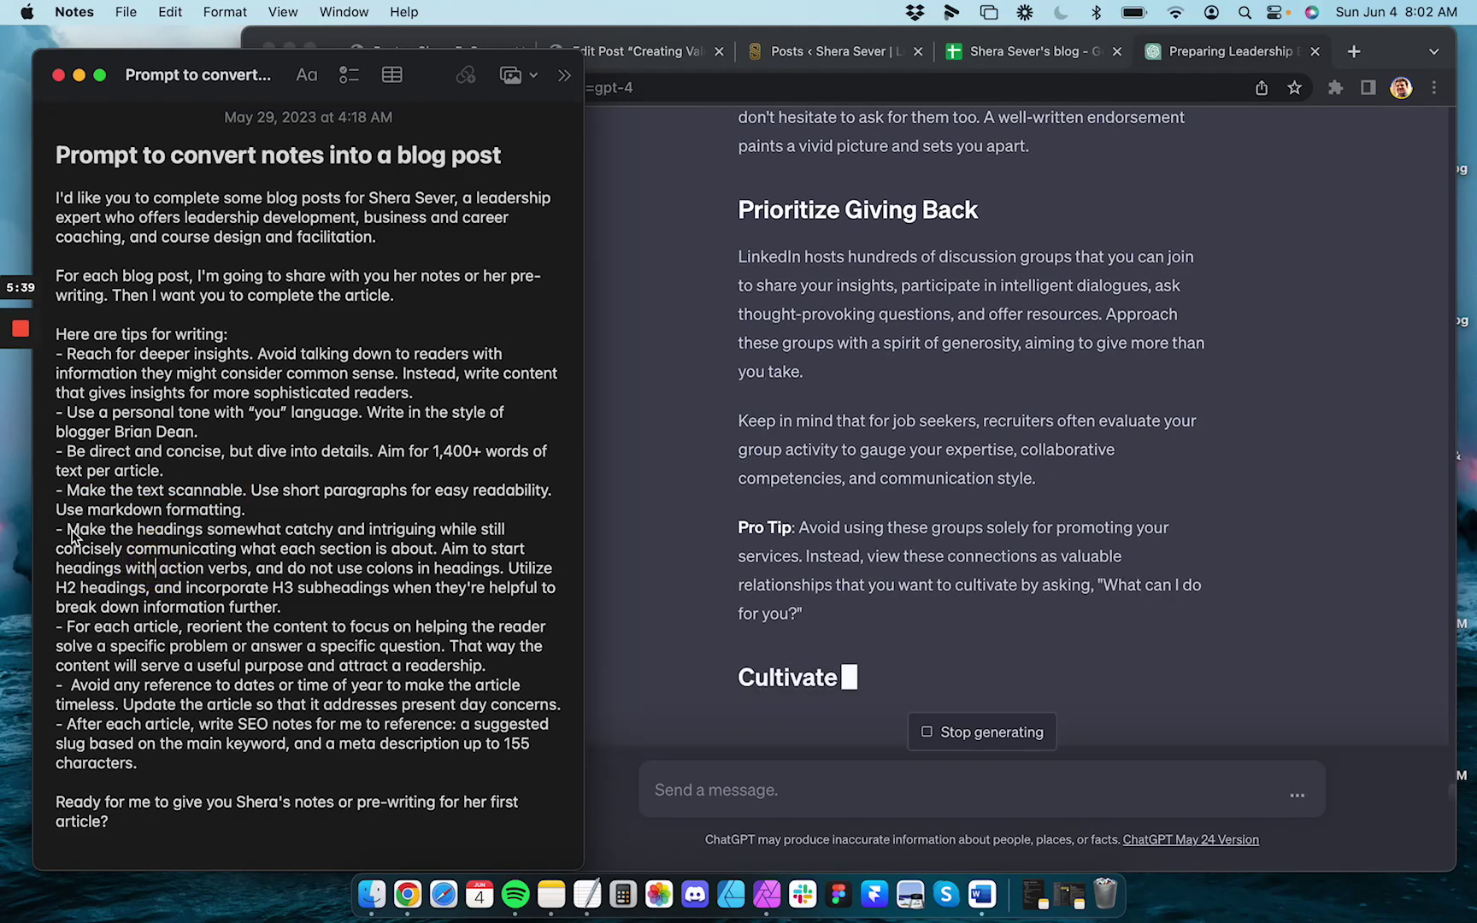
{"action": "left_click_drag", "start_coordinate": [75, 530], "coordinate": [436, 532]}
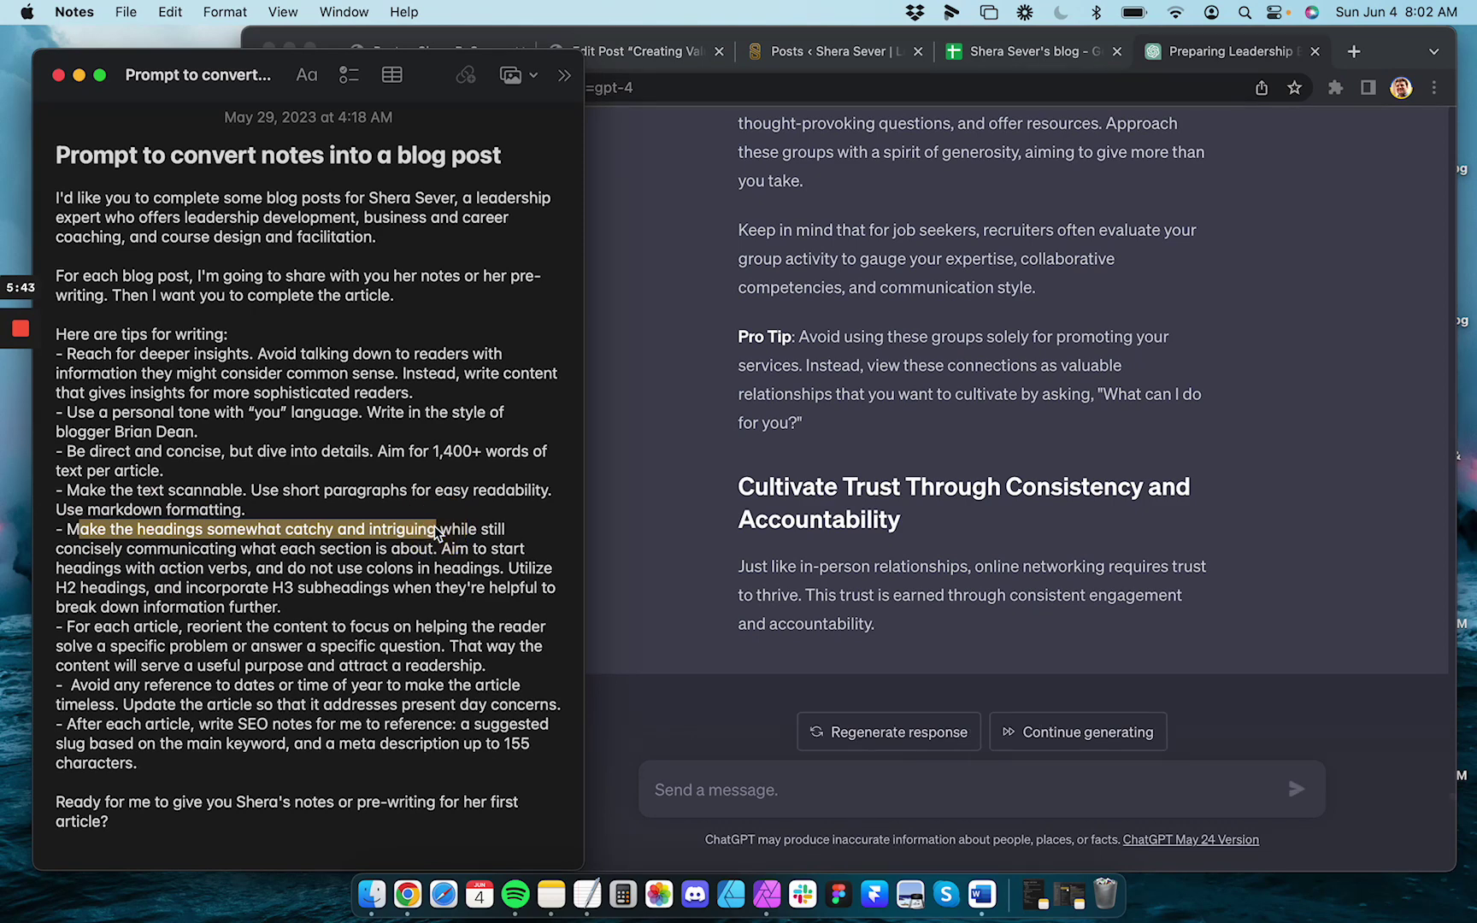
{"action": "left_click_drag", "start_coordinate": [91, 628], "coordinate": [513, 665]}
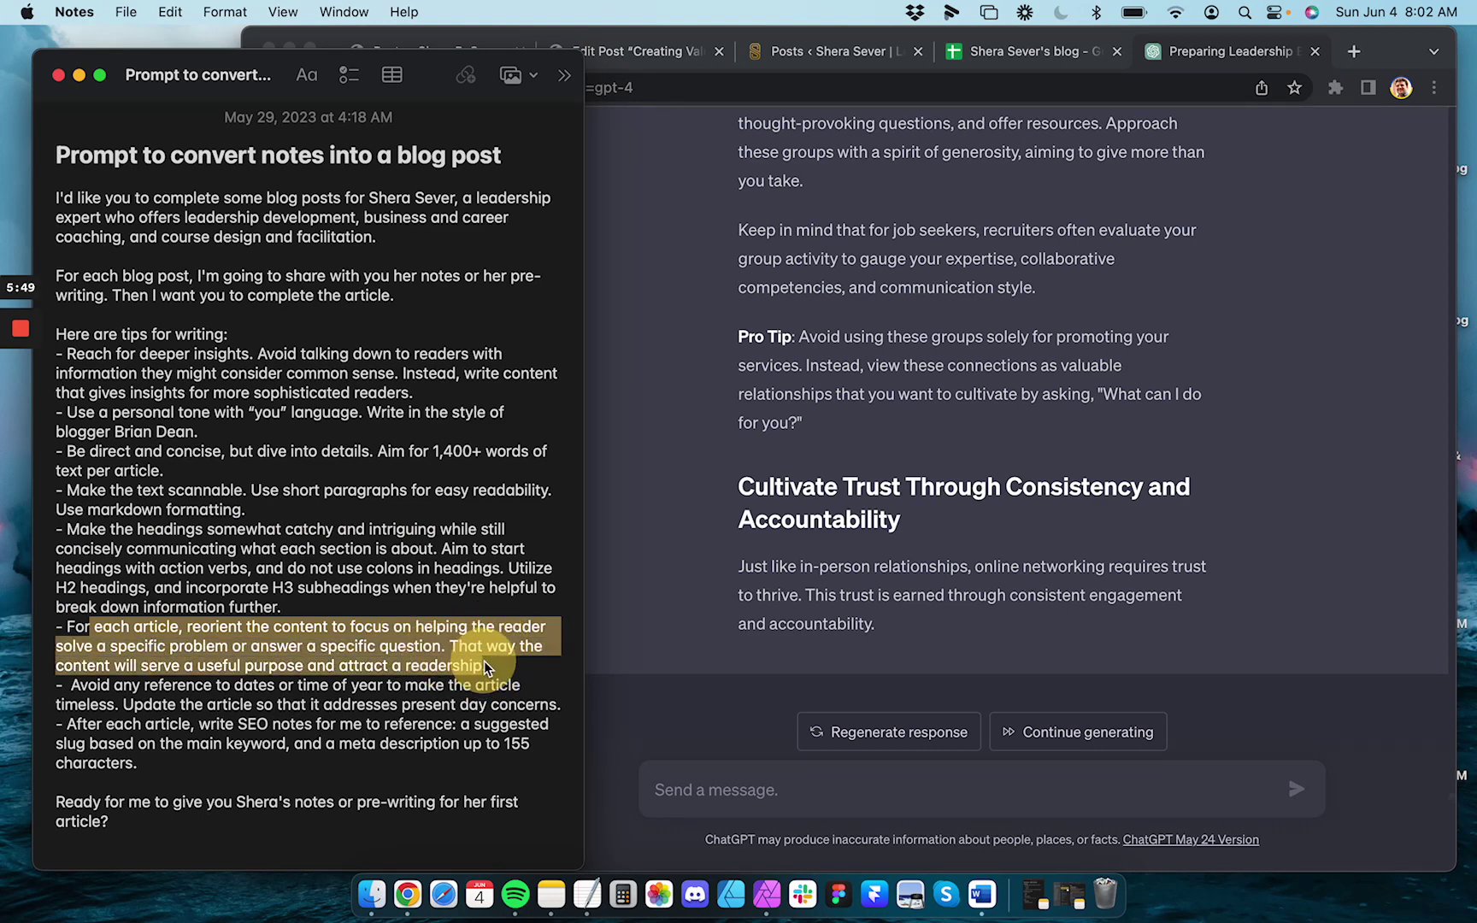
{"action": "left_click", "coordinate": [406, 663]}
Return to the ChatGPT chat and have it continue the article cut off in the section "Cultivate Trust Through Consistency and Accountability"
{"action": "left_click", "coordinate": [909, 635]}
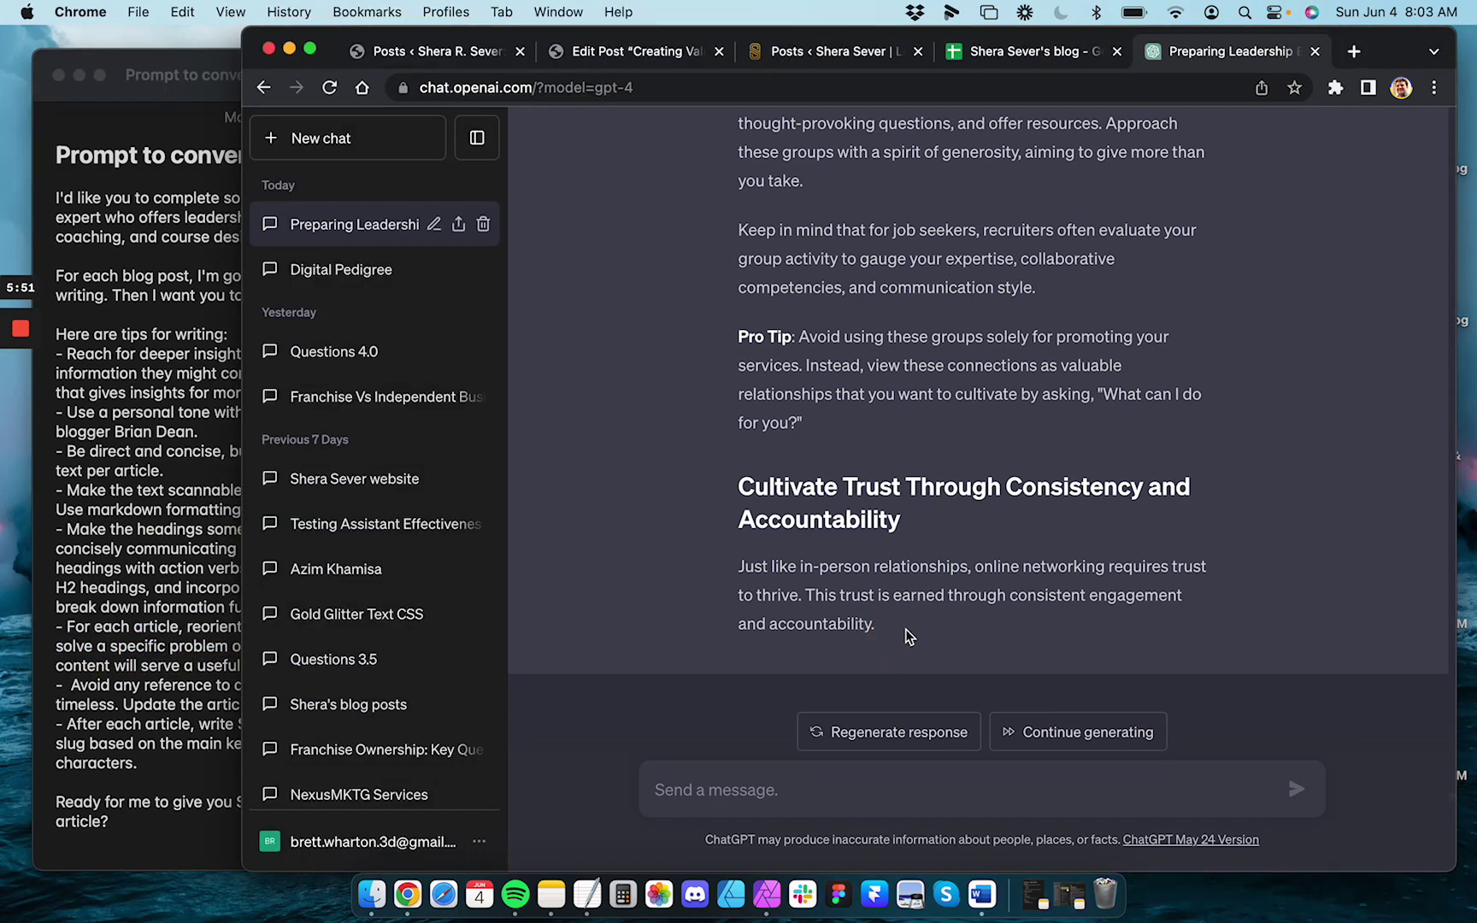
{"action": "left_click_drag", "start_coordinate": [898, 623], "coordinate": [759, 577]}
{"action": "left_click", "coordinate": [936, 637]}
{"action": "scroll", "coordinate": [821, 616], "scroll_direction": "up", "scroll_amount": 5}
{"action": "scroll", "coordinate": [821, 606], "scroll_direction": "down", "scroll_amount": 5}
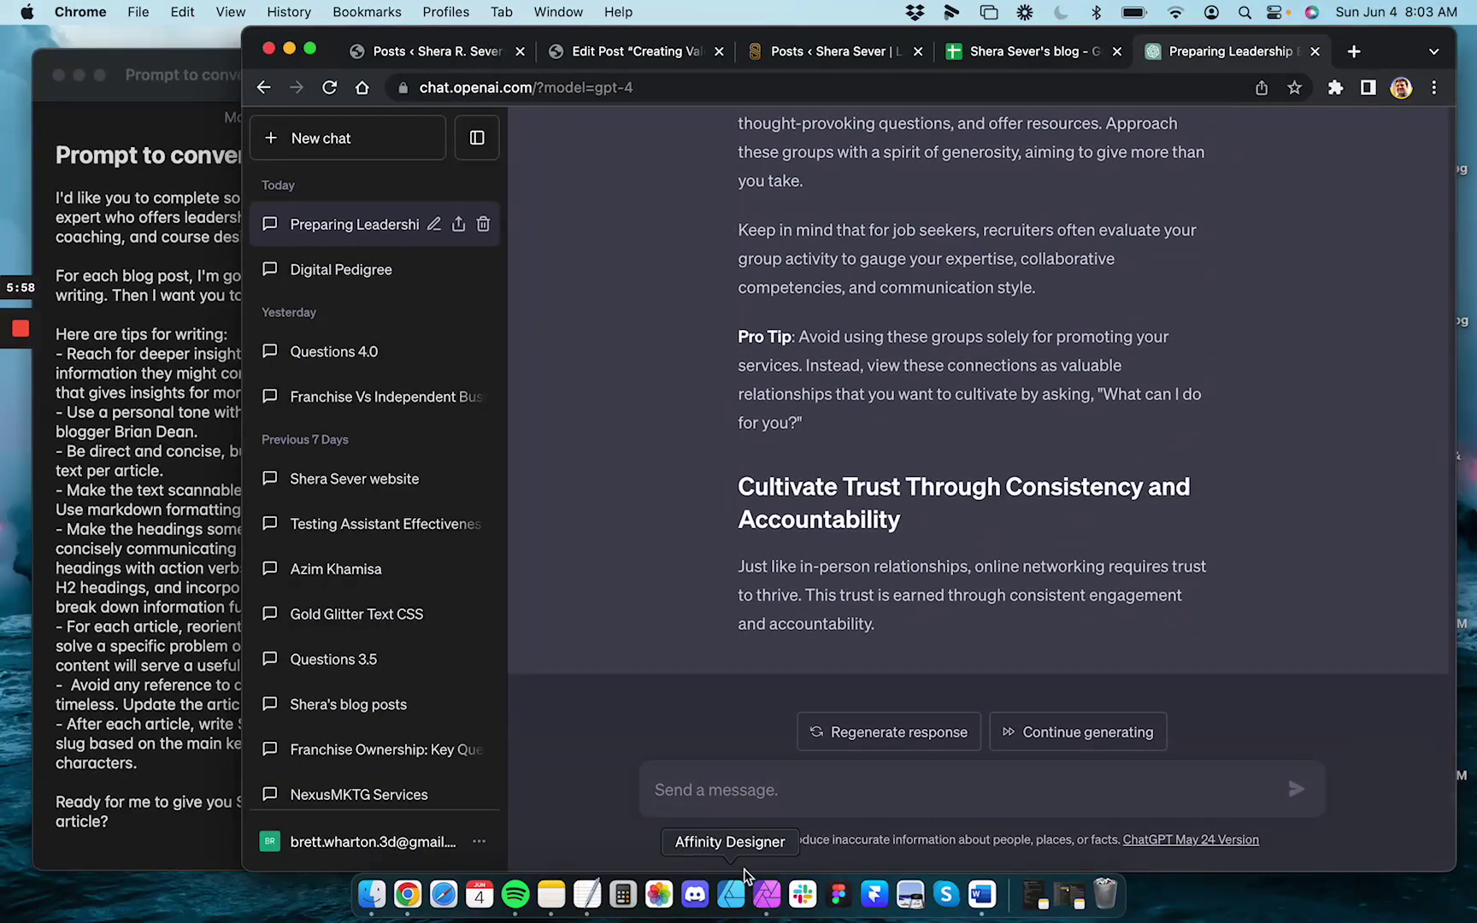
{"action": "left_click", "coordinate": [719, 792]}
{"action": "scroll", "coordinate": [889, 425], "scroll_direction": "up", "scroll_amount": 1}
{"action": "scroll", "coordinate": [889, 425], "scroll_direction": "down", "scroll_amount": 1}
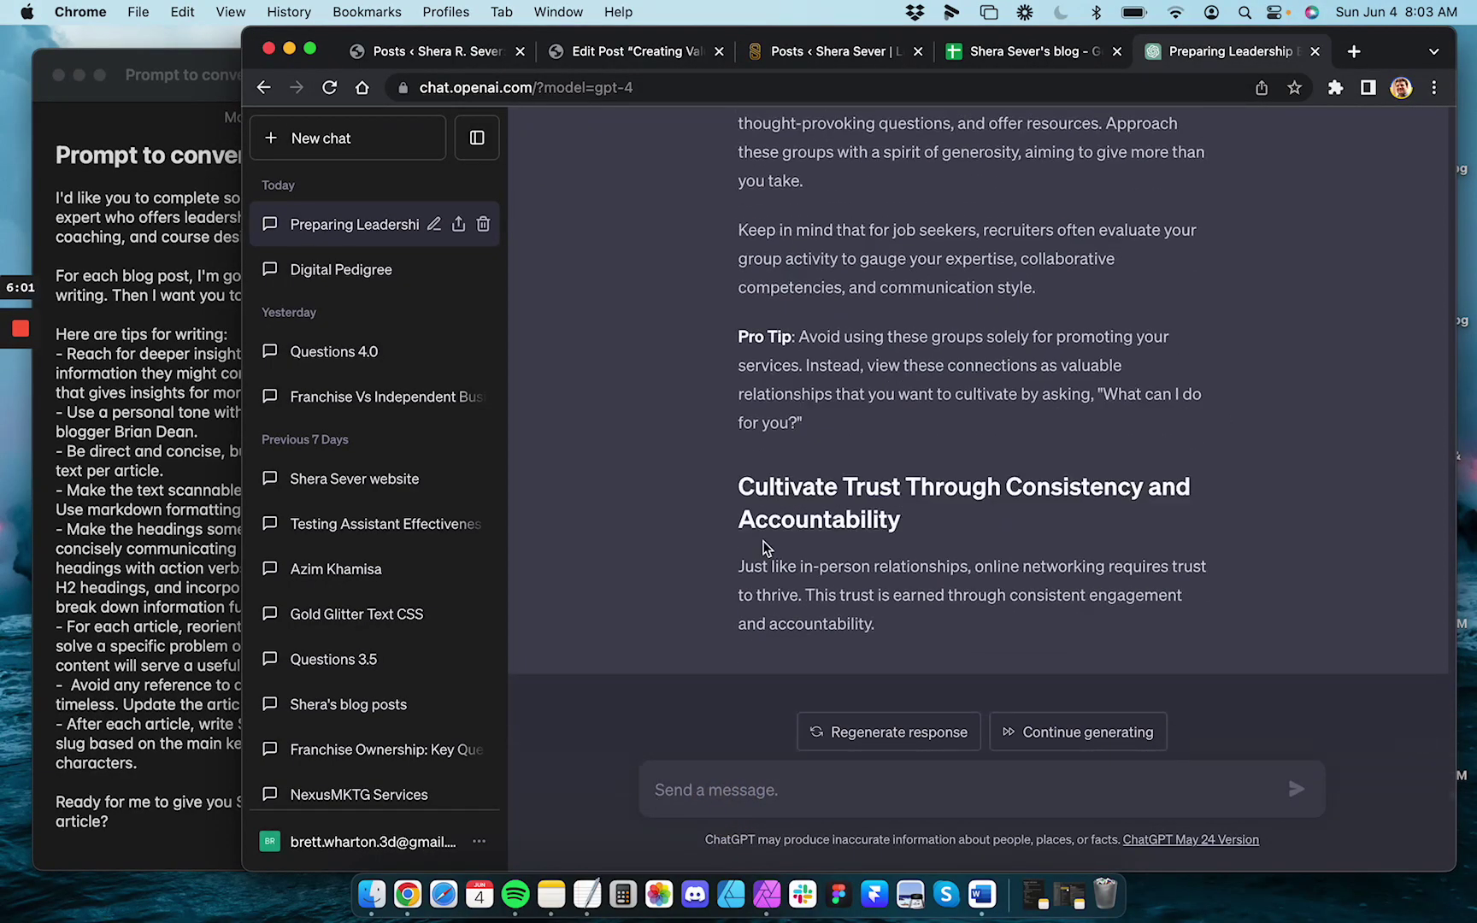
{"action": "type", "text": "did yo"}
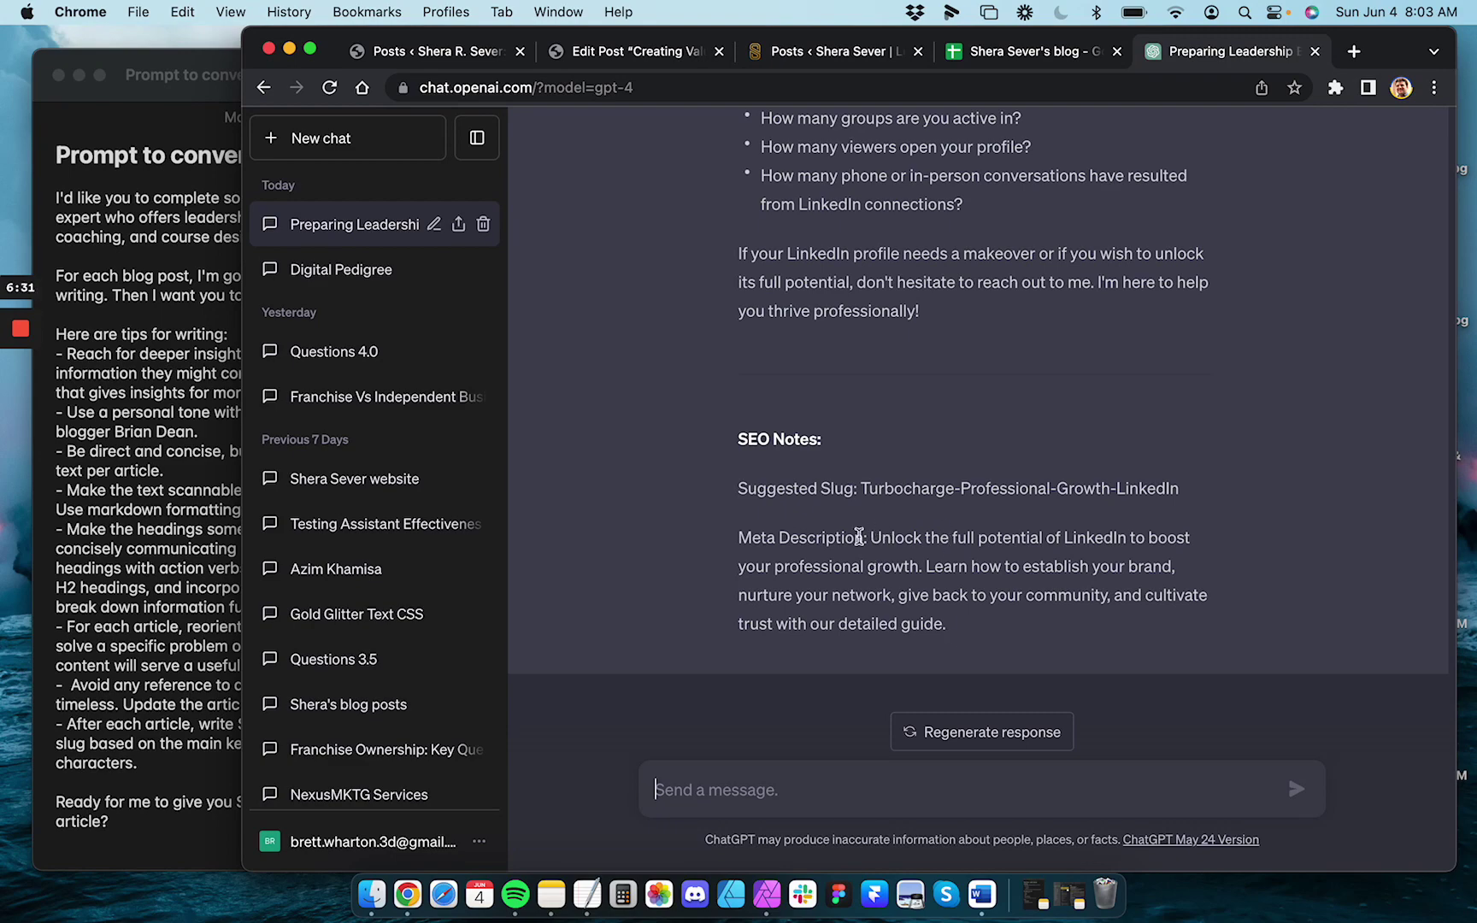
Review the continued ChatGPT reply with its SEO notes, and compare it with the cut-off "Cultivate Trust Through Consistency and Accountability" section
{"action": "scroll", "coordinate": [871, 541], "scroll_direction": "up", "scroll_amount": 10}
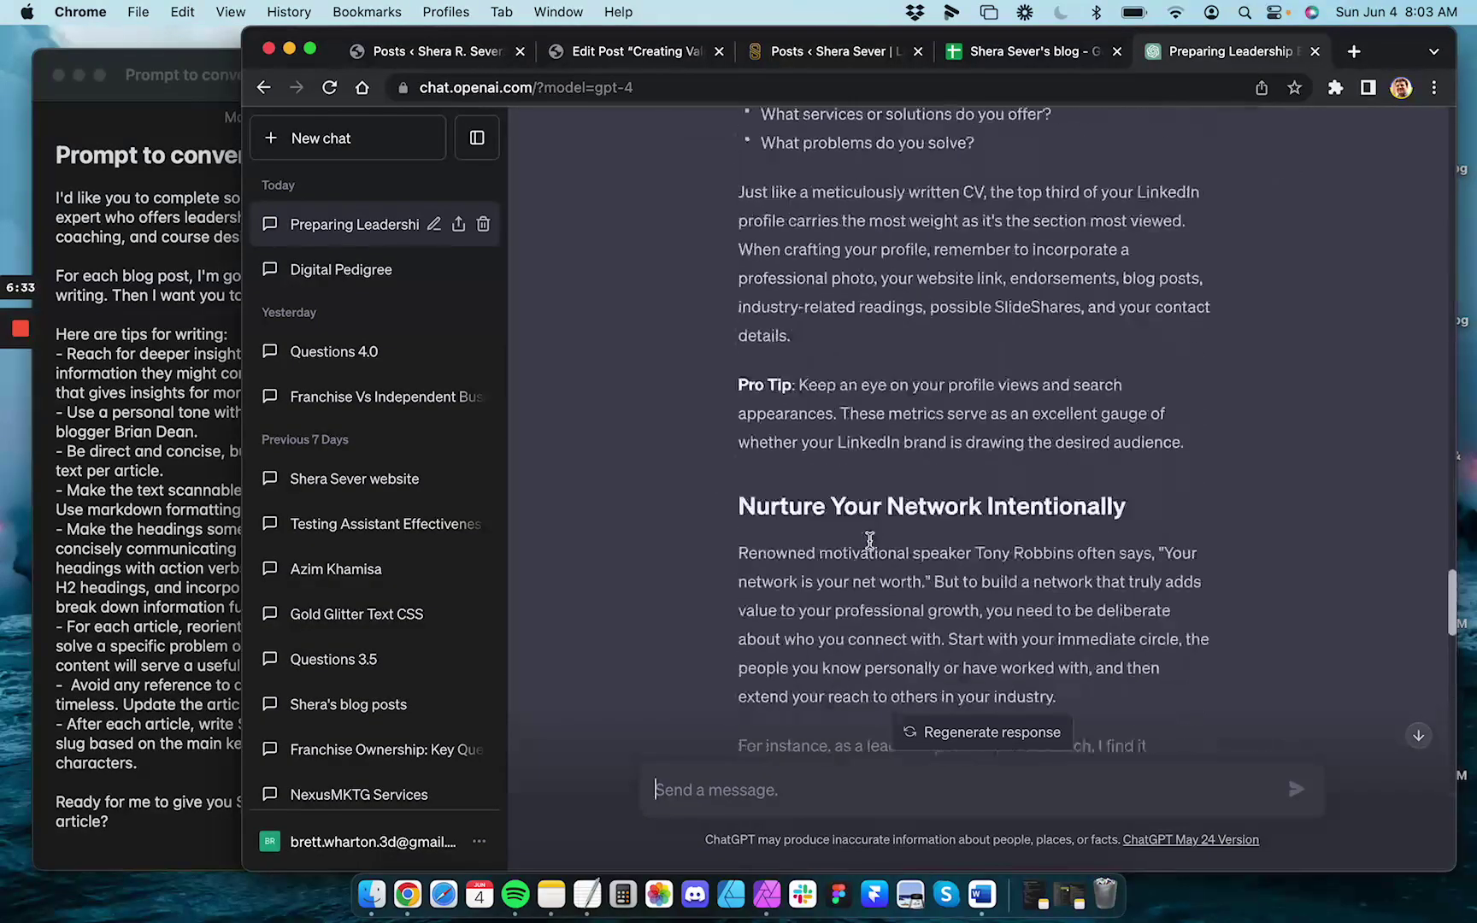
{"action": "scroll", "coordinate": [870, 541], "scroll_direction": "down", "scroll_amount": 10}
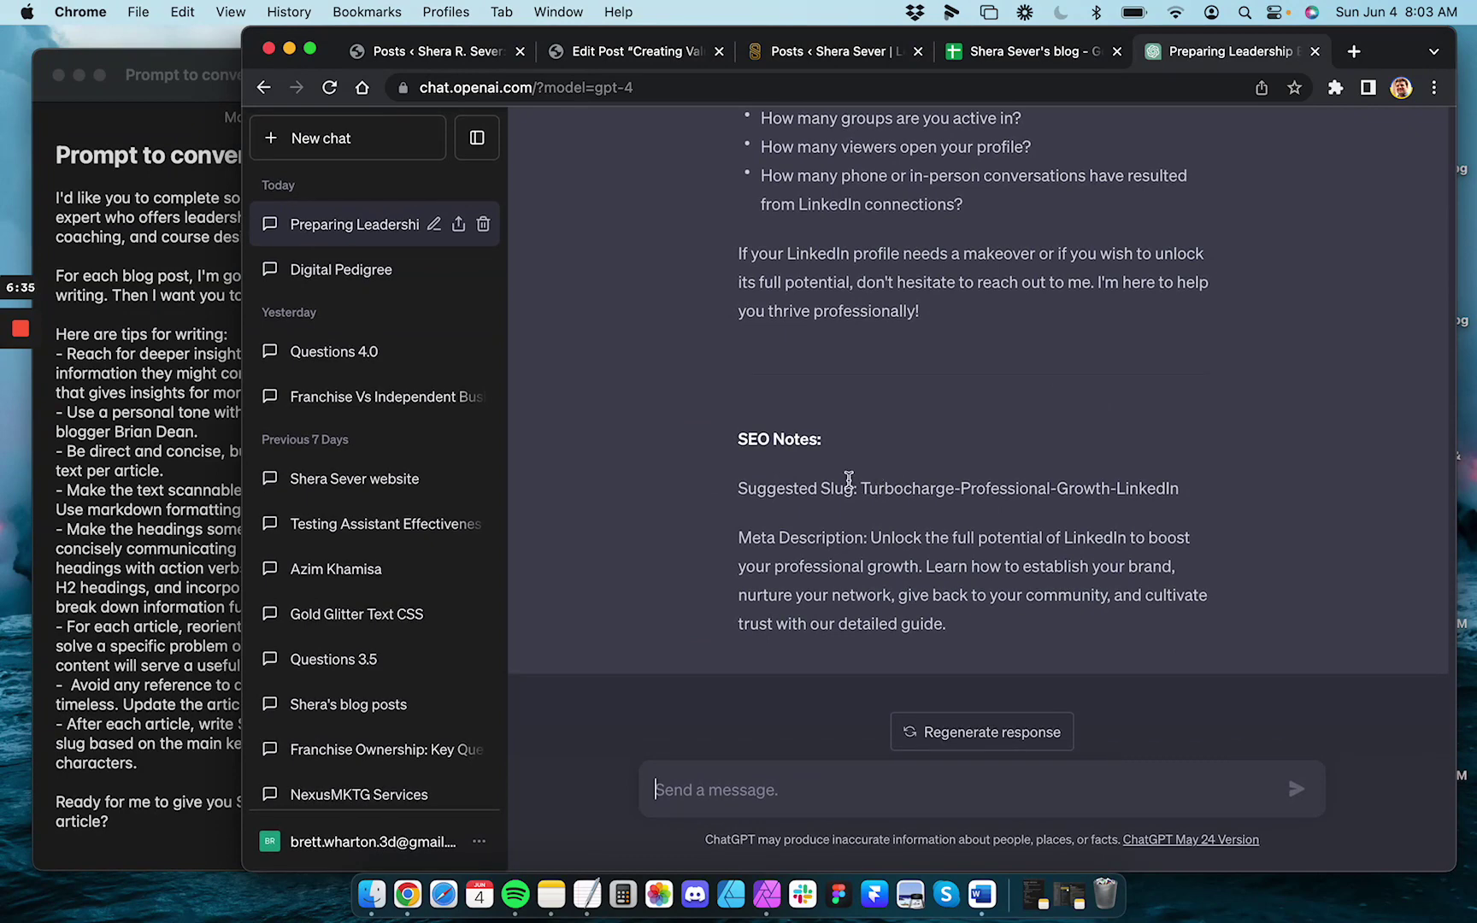
{"action": "left_click_drag", "start_coordinate": [729, 447], "coordinate": [973, 627]}
{"action": "left_click", "coordinate": [1034, 619]}
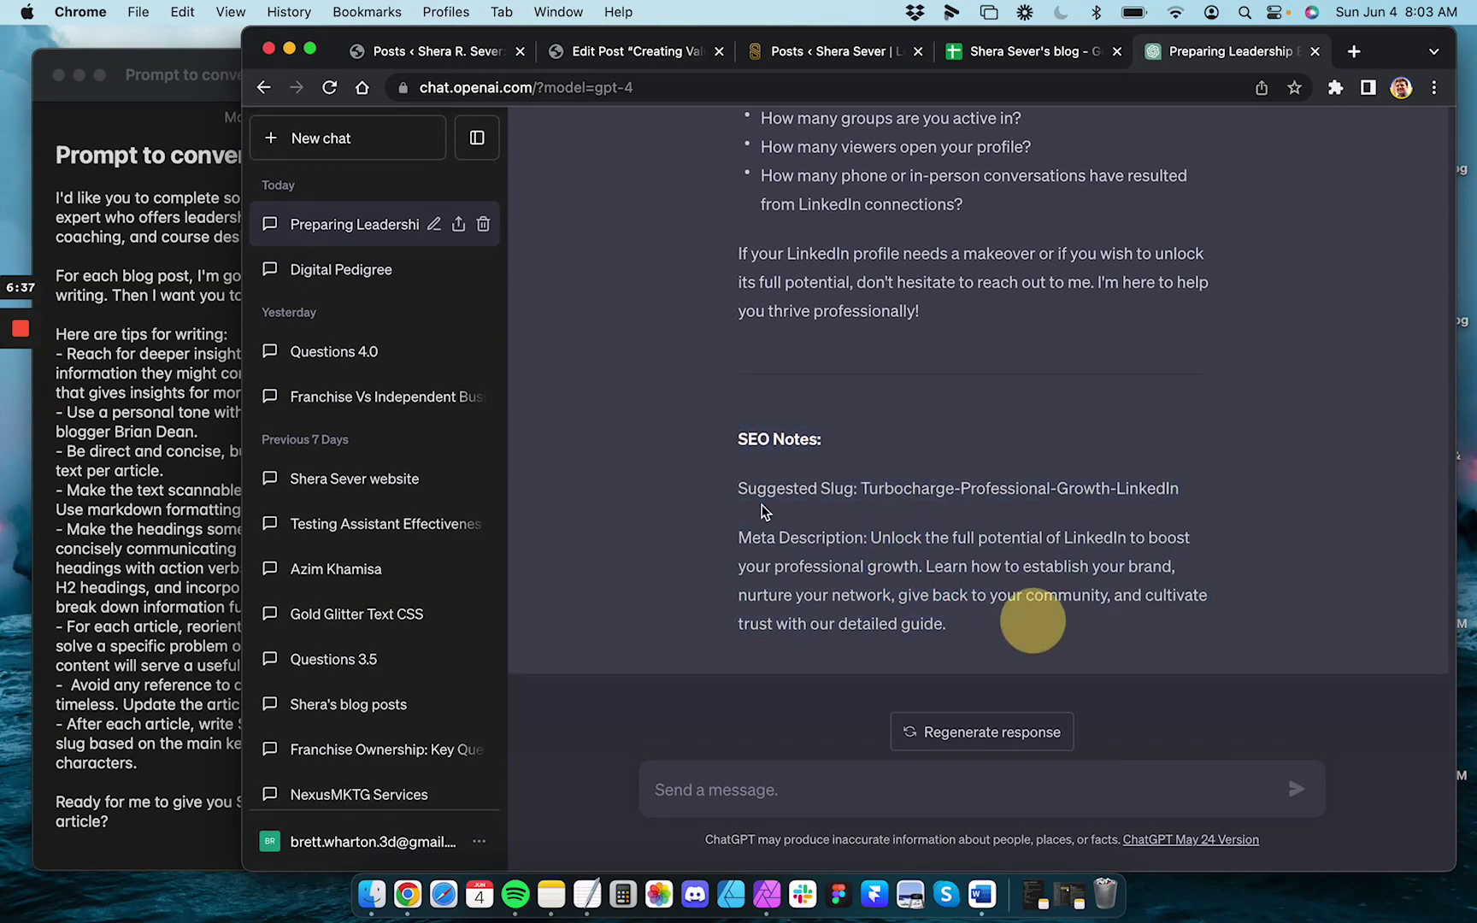
{"action": "left_click_drag", "start_coordinate": [696, 420], "coordinate": [1034, 647]}
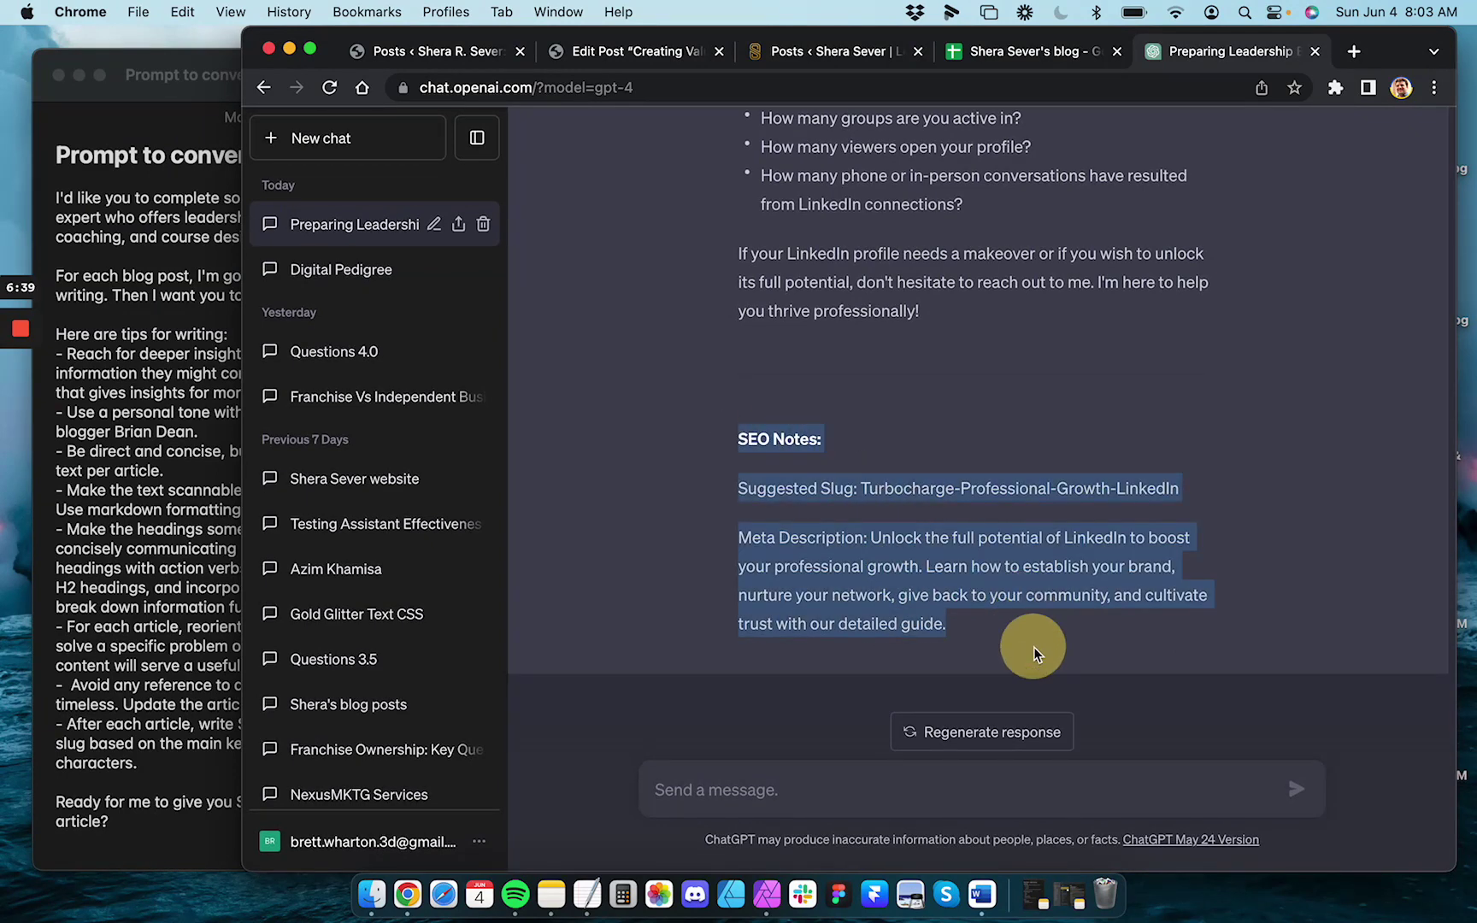
{"action": "scroll", "coordinate": [831, 449], "scroll_direction": "up", "scroll_amount": 3}
{"action": "scroll", "coordinate": [831, 449], "scroll_direction": "up", "scroll_amount": 10}
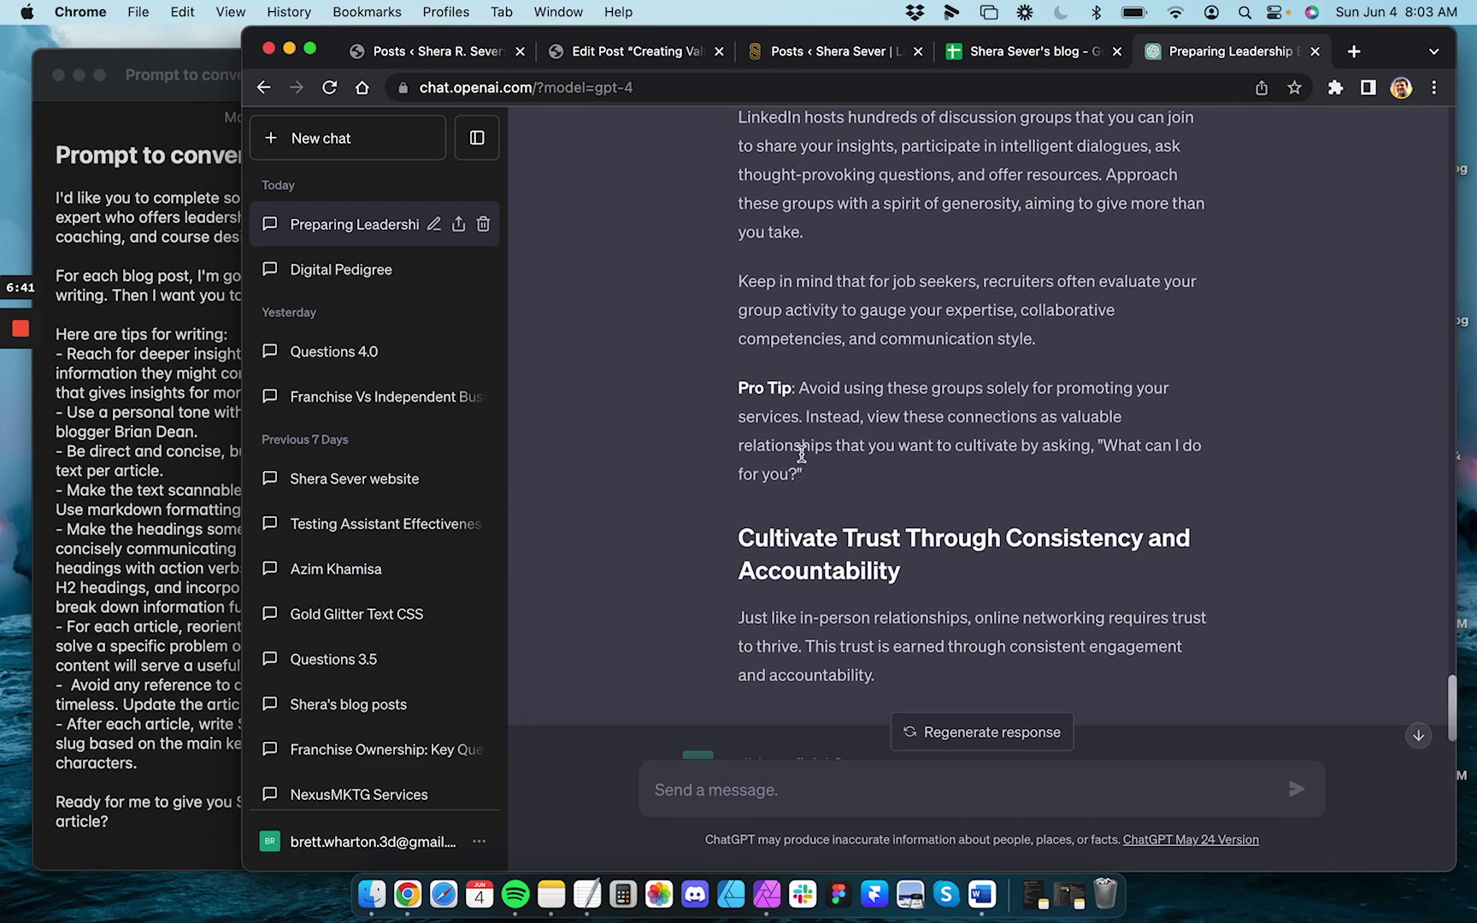
{"action": "left_click_drag", "start_coordinate": [735, 521], "coordinate": [910, 670]}
{"action": "left_click", "coordinate": [980, 683]}
{"action": "scroll", "coordinate": [979, 683], "scroll_direction": "down", "scroll_amount": 3}
{"action": "scroll", "coordinate": [846, 527], "scroll_direction": "down", "scroll_amount": 2}
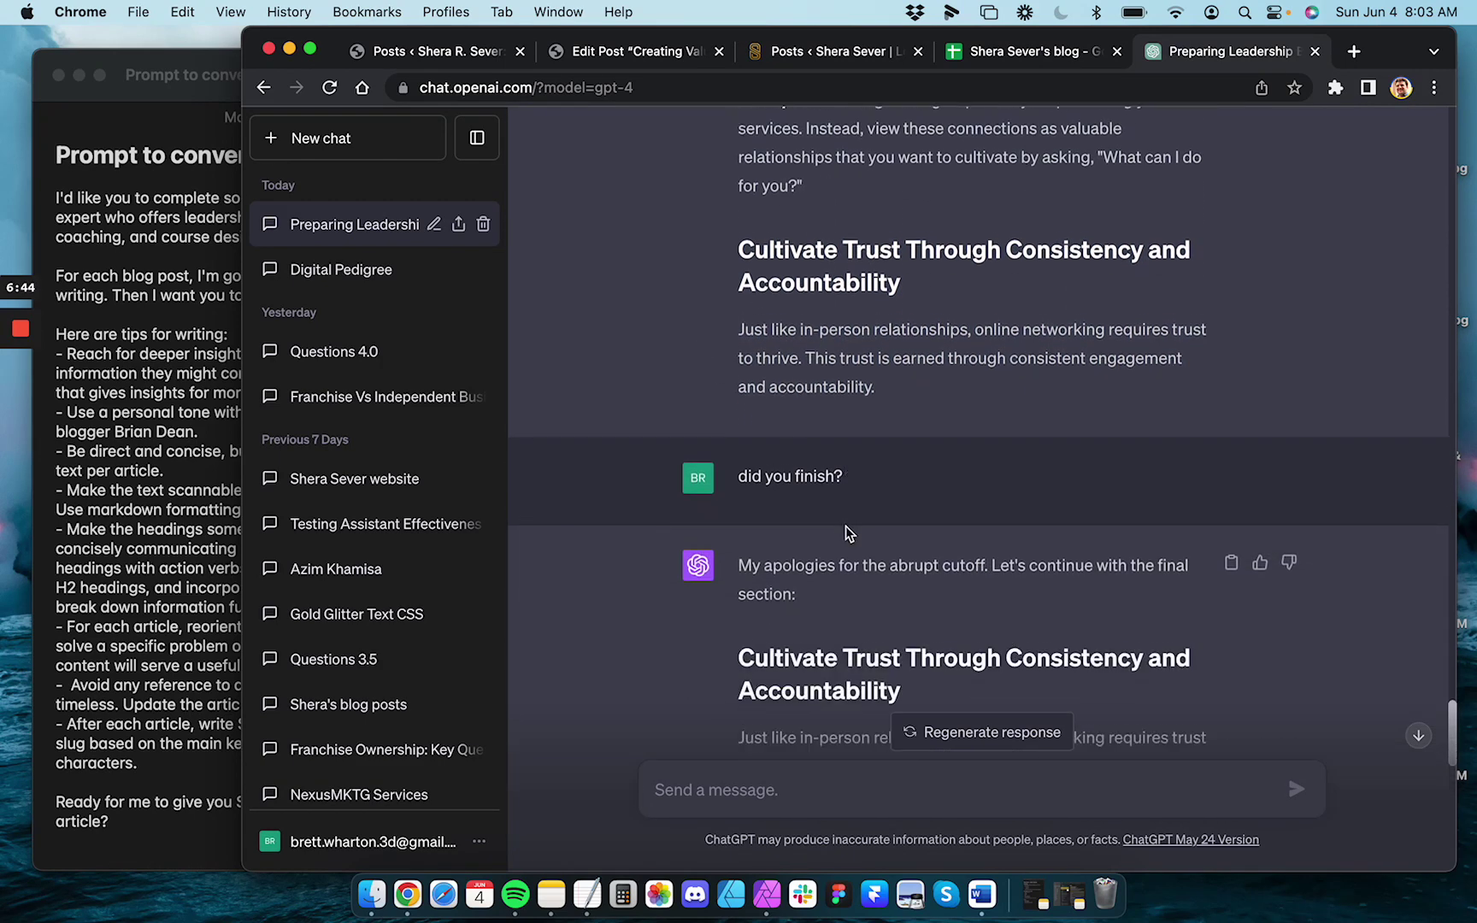
Copy the rewritten article's title, "Turbocharge Your Professional Growth with LinkedIn: Building Powerful Value Relationships", from the ChatGPT reply
{"action": "scroll", "coordinate": [846, 526], "scroll_direction": "up", "scroll_amount": 15}
{"action": "scroll", "coordinate": [846, 527], "scroll_direction": "down", "scroll_amount": 15}
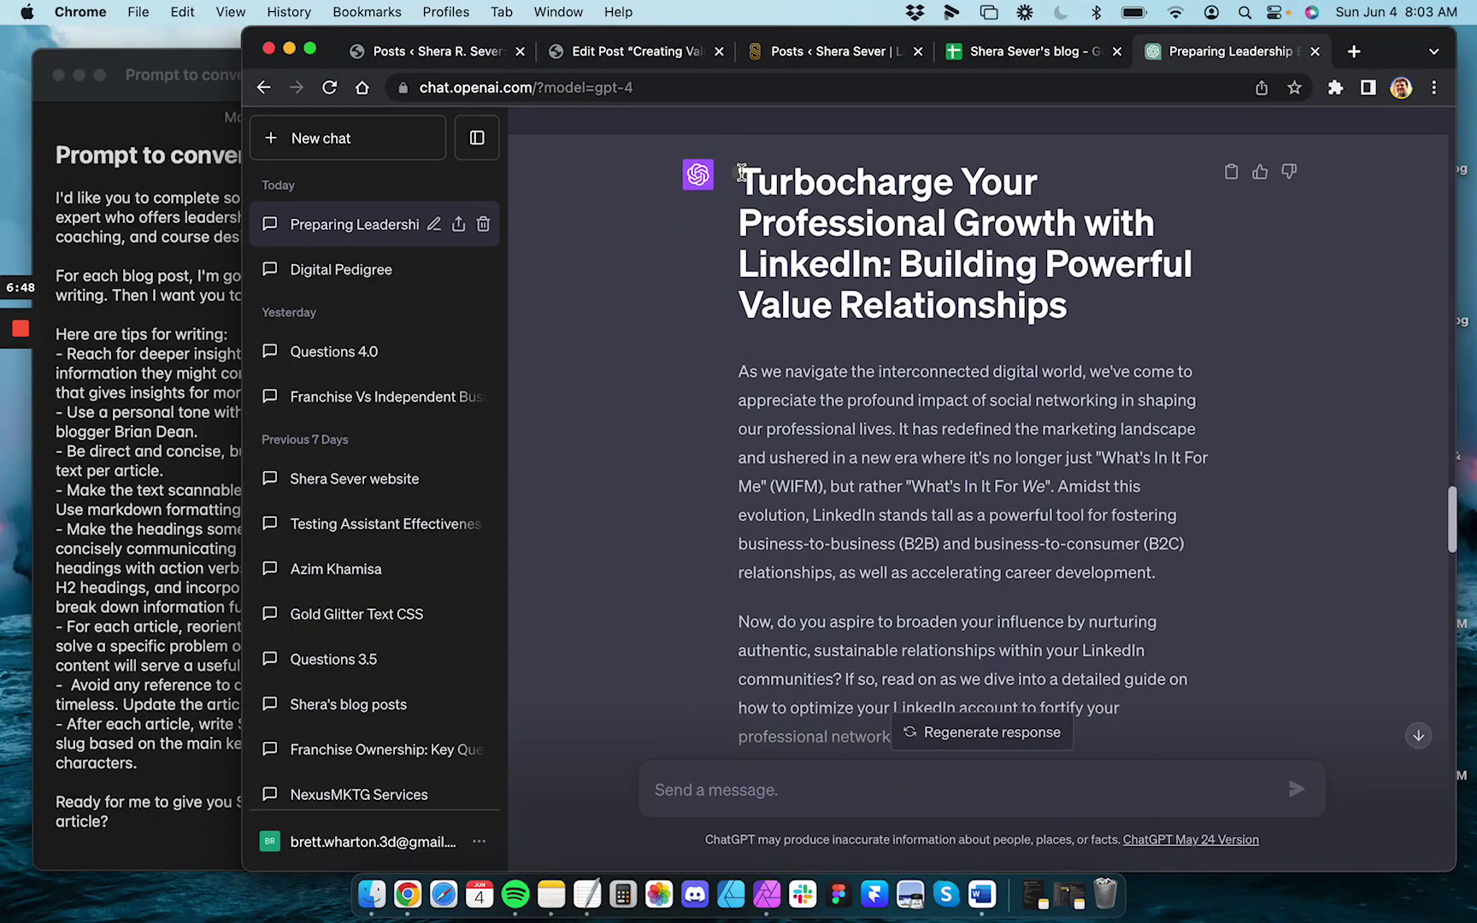
{"action": "left_click_drag", "start_coordinate": [741, 171], "coordinate": [1123, 335]}
{"action": "key", "text": "super+c"}
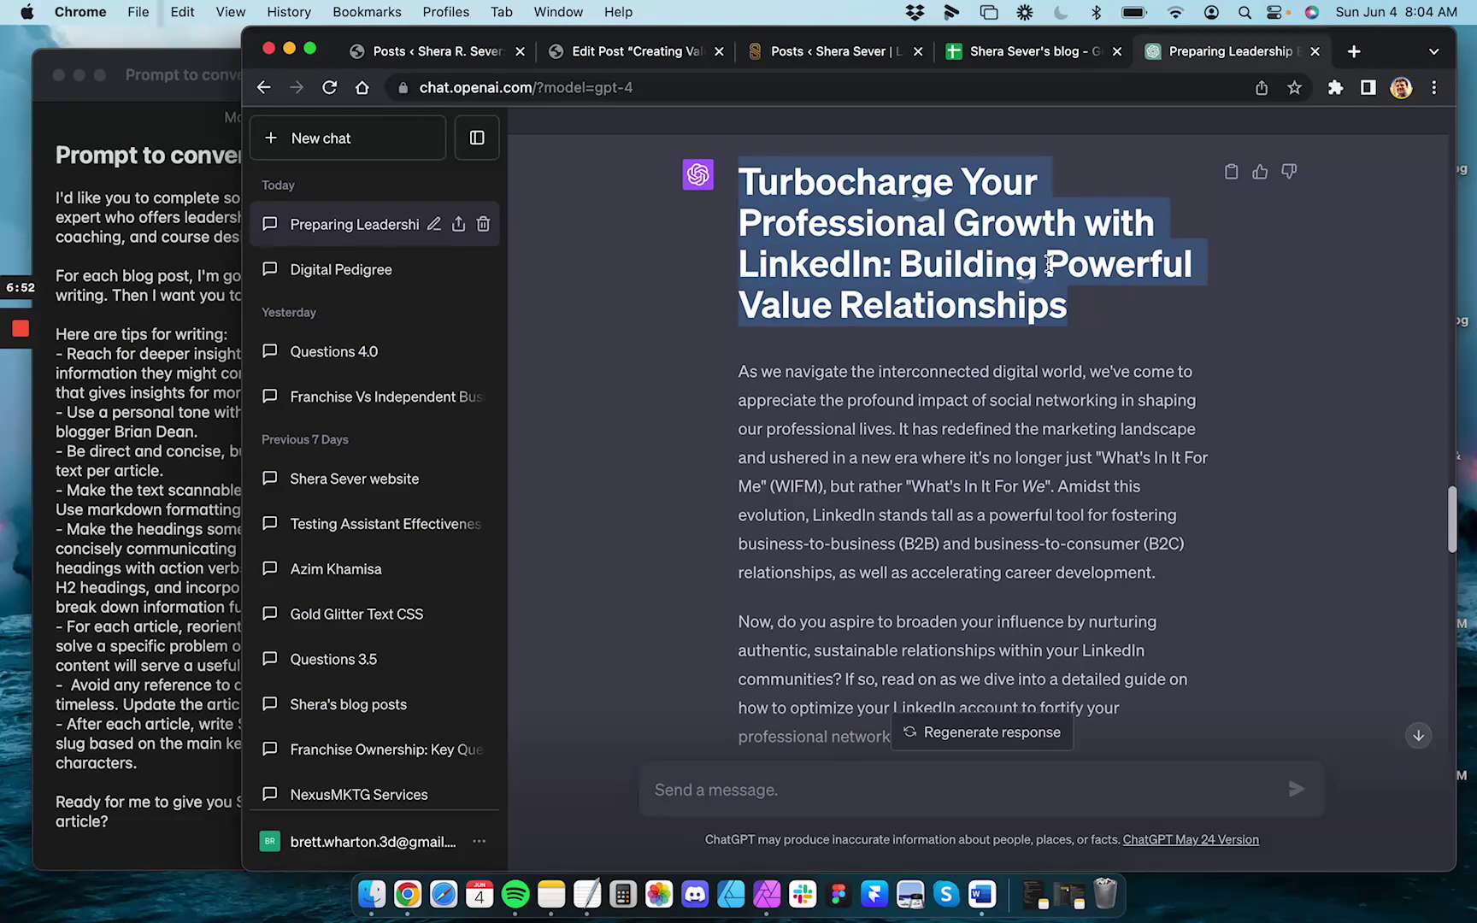
Create a new post on the new WordPress site and insert the copied article title as its title
{"action": "left_click", "coordinate": [644, 50]}
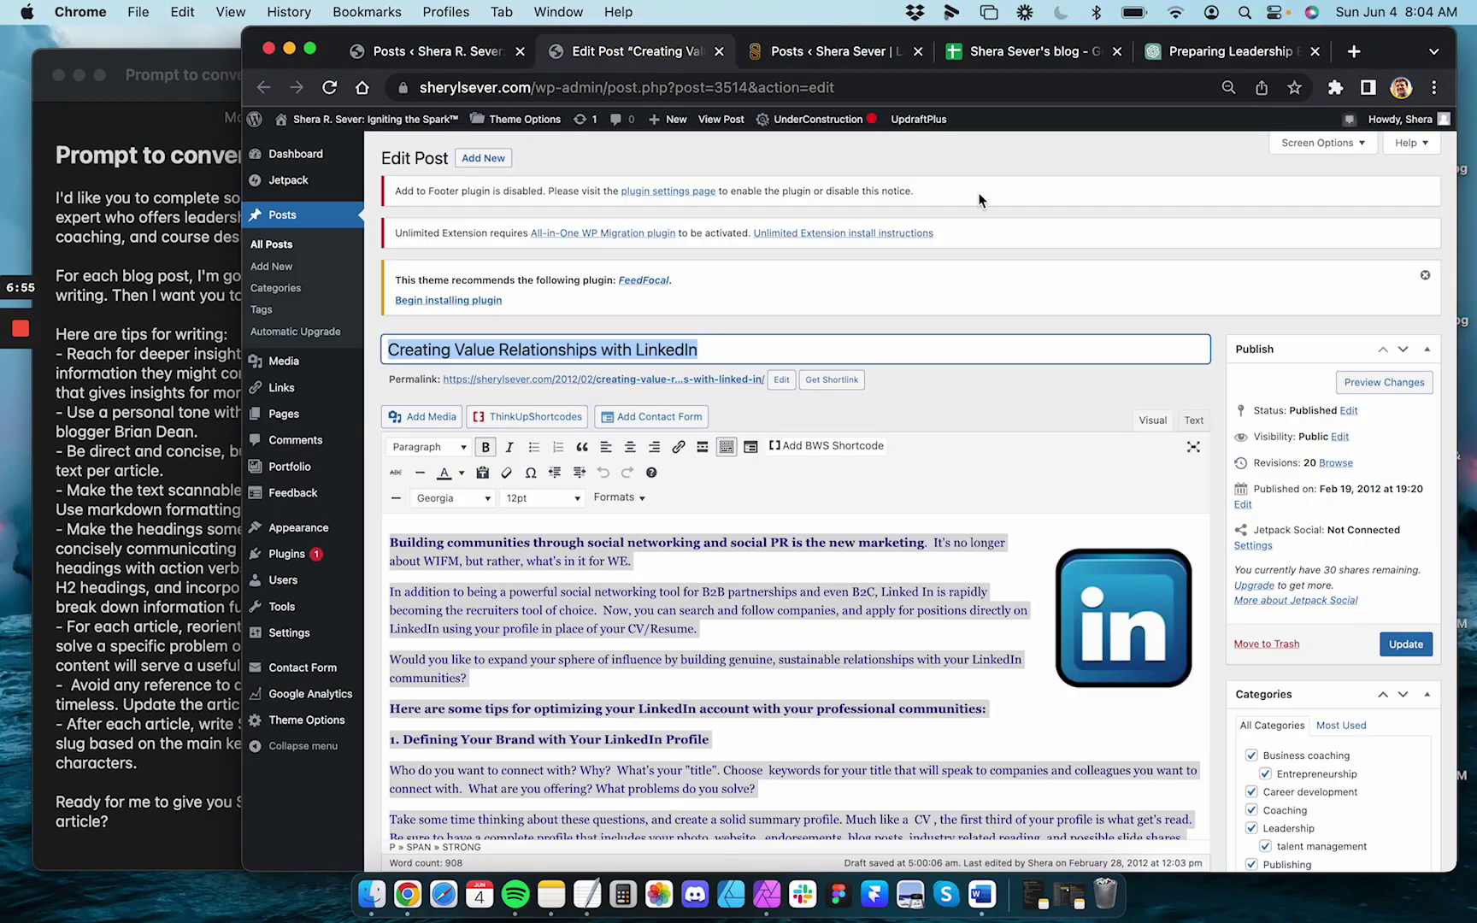
{"action": "left_click", "coordinate": [789, 47]}
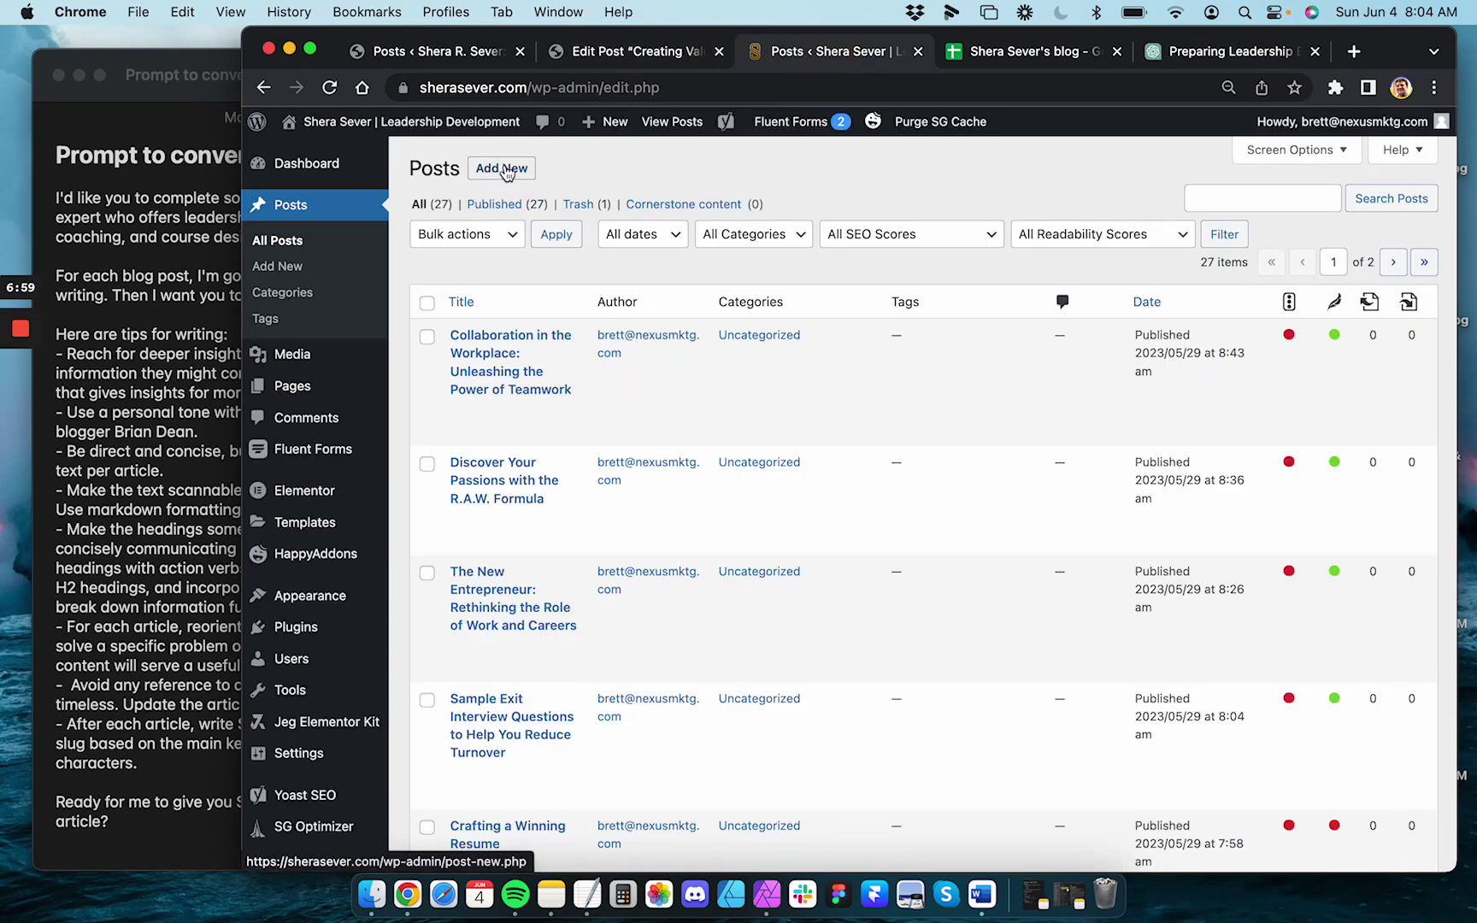
{"action": "scroll", "coordinate": [506, 174], "scroll_direction": "up", "scroll_amount": 5}
{"action": "scroll", "coordinate": [504, 175], "scroll_direction": "down", "scroll_amount": 5}
{"action": "left_click", "coordinate": [501, 168]}
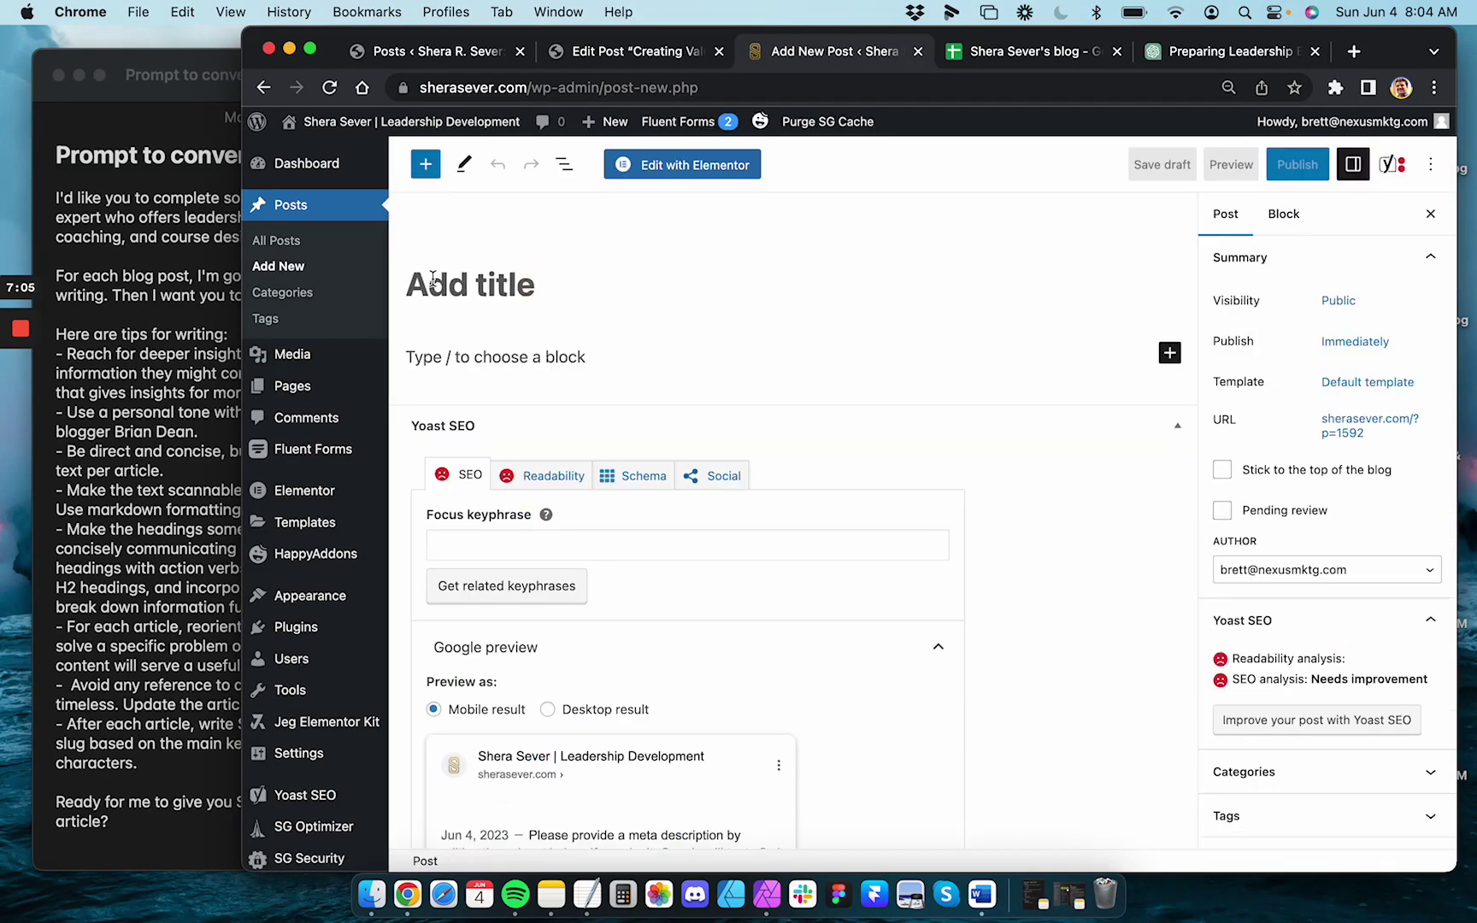
{"action": "key", "text": "super+v"}
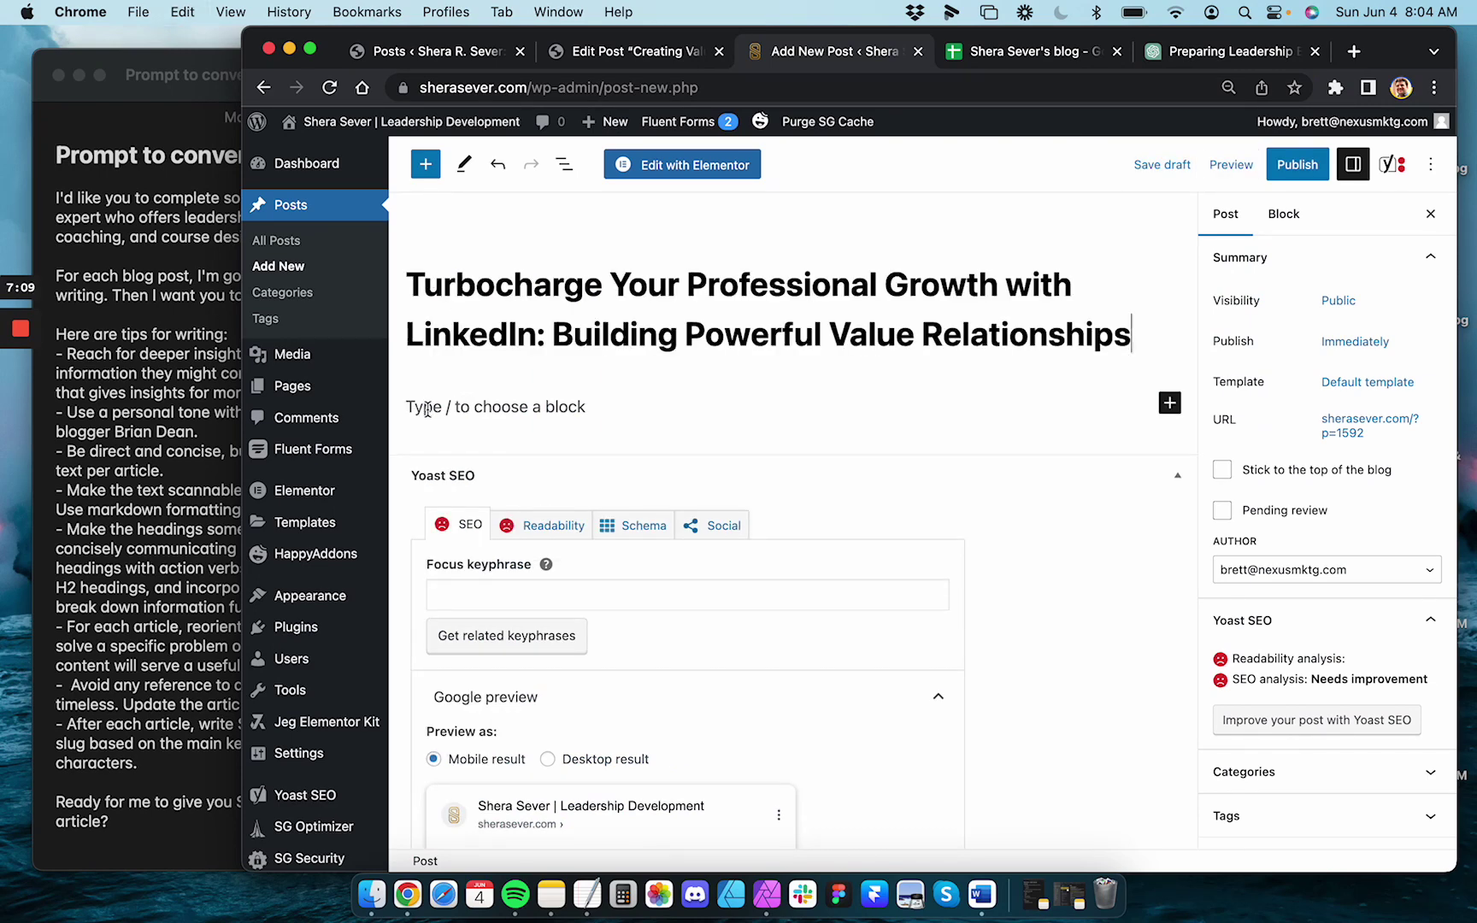
Copy the article body from the introduction to the cut-off trust section in ChatGPT and insert it below the new post's title
{"action": "scroll", "coordinate": [419, 409], "scroll_direction": "up", "scroll_amount": 5}
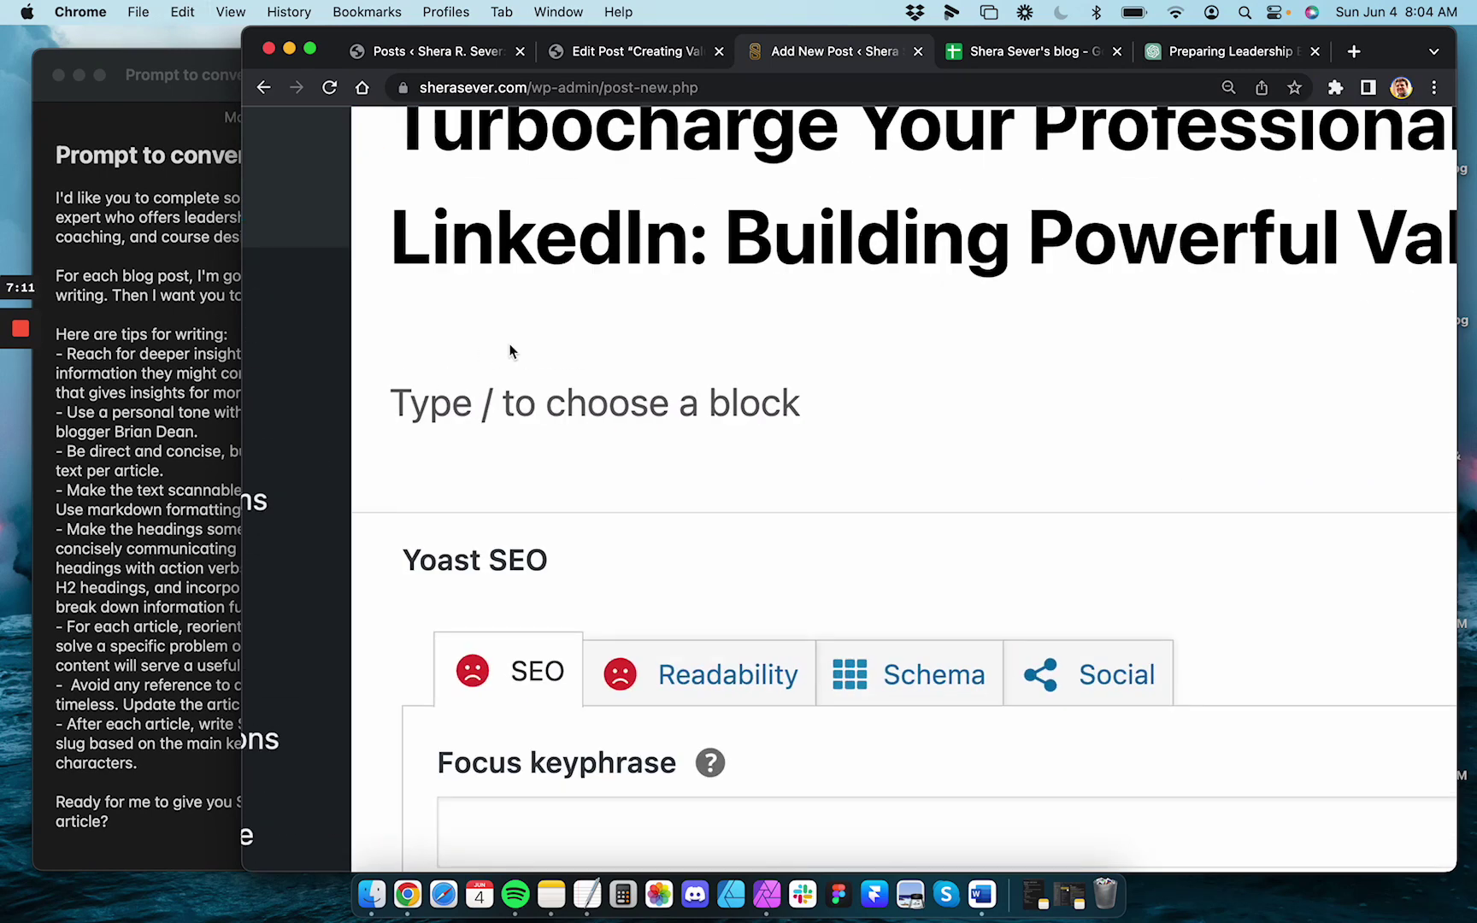
{"action": "scroll", "coordinate": [510, 350], "scroll_direction": "down", "scroll_amount": 5}
{"action": "left_click", "coordinate": [464, 367]}
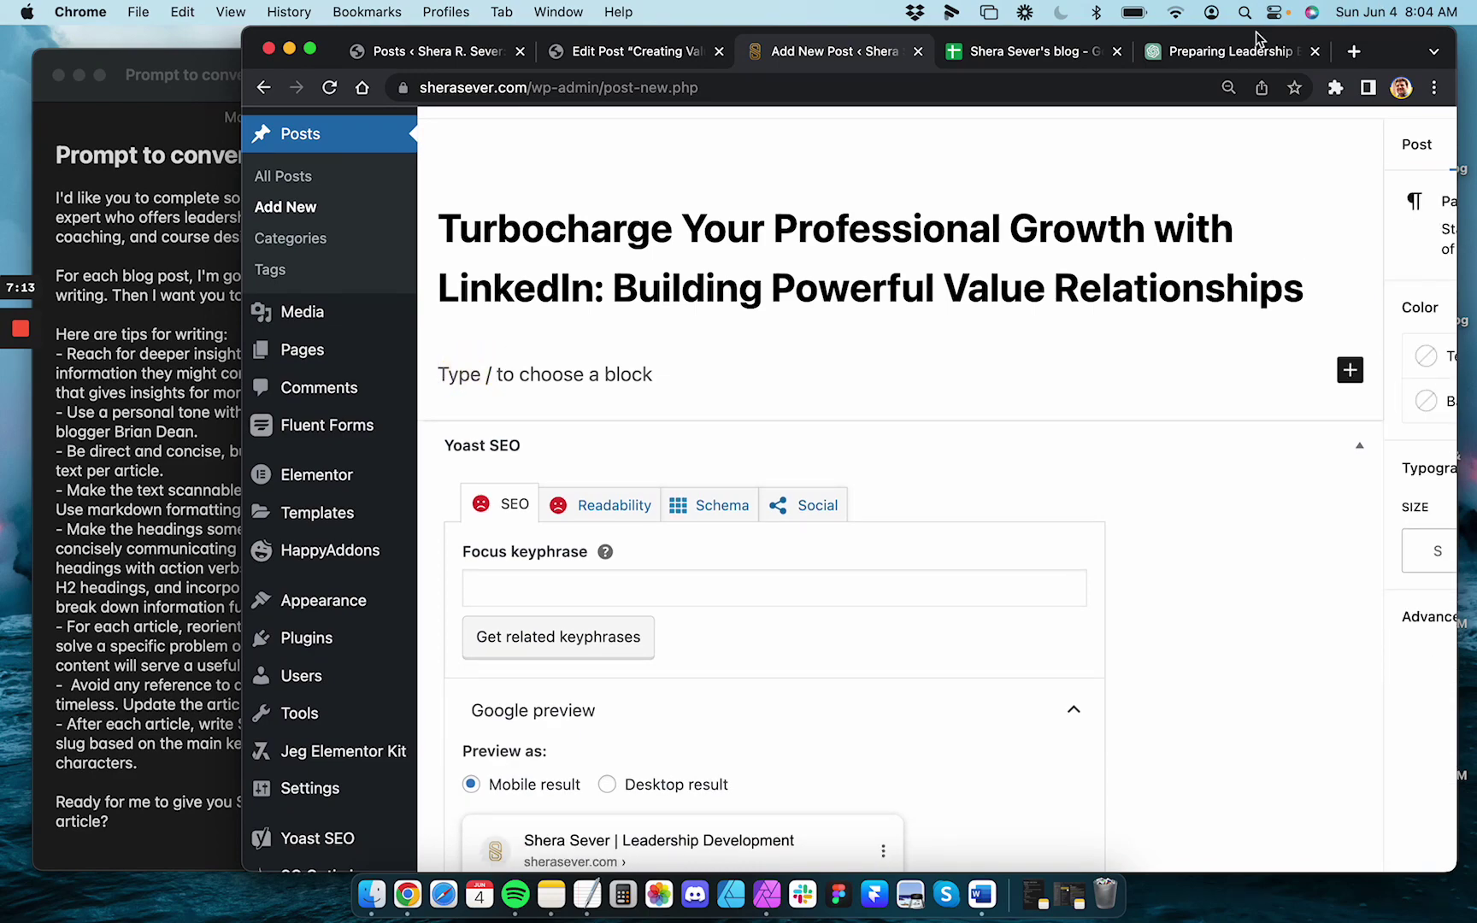
{"action": "left_click", "coordinate": [1232, 52]}
{"action": "left_click_drag", "start_coordinate": [737, 367], "coordinate": [966, 587]}
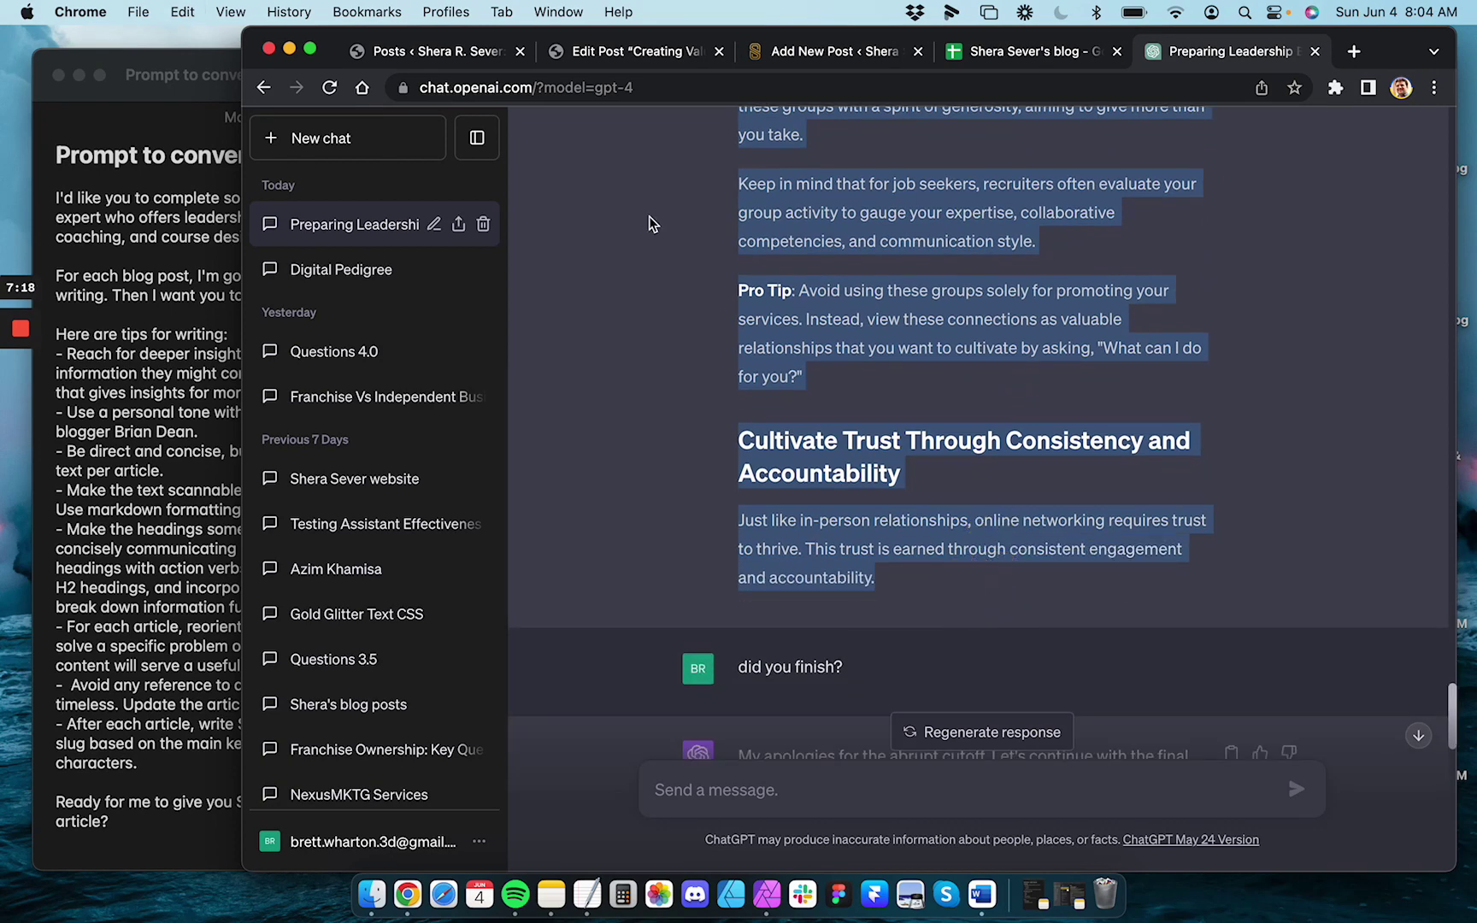
{"action": "left_click", "coordinate": [623, 49]}
{"action": "left_click", "coordinate": [808, 51]}
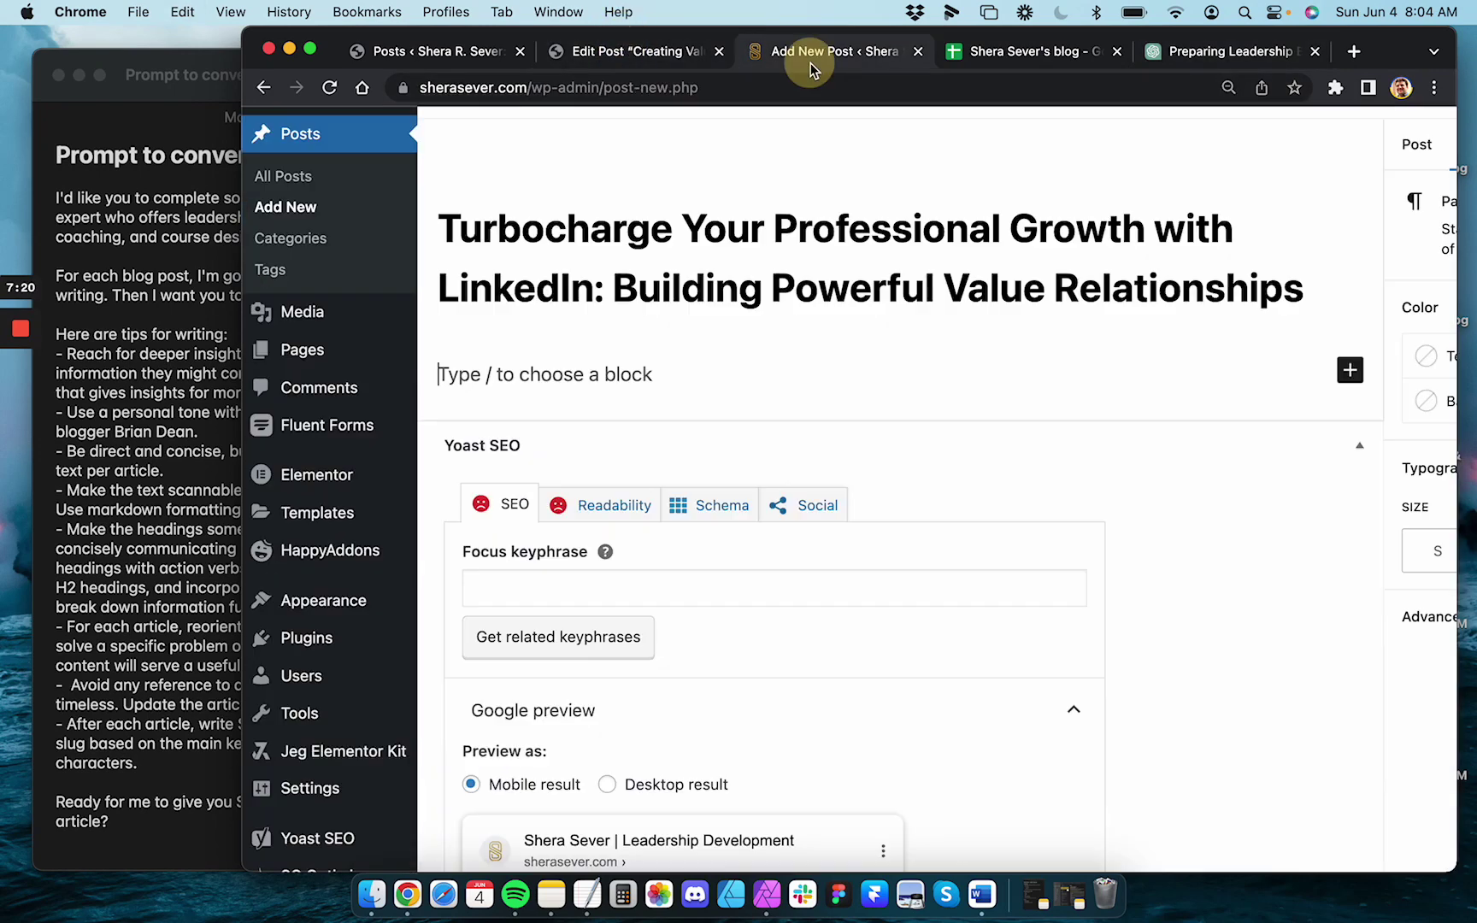
{"action": "left_click", "coordinate": [525, 385]}
{"action": "key", "text": "super+v"}
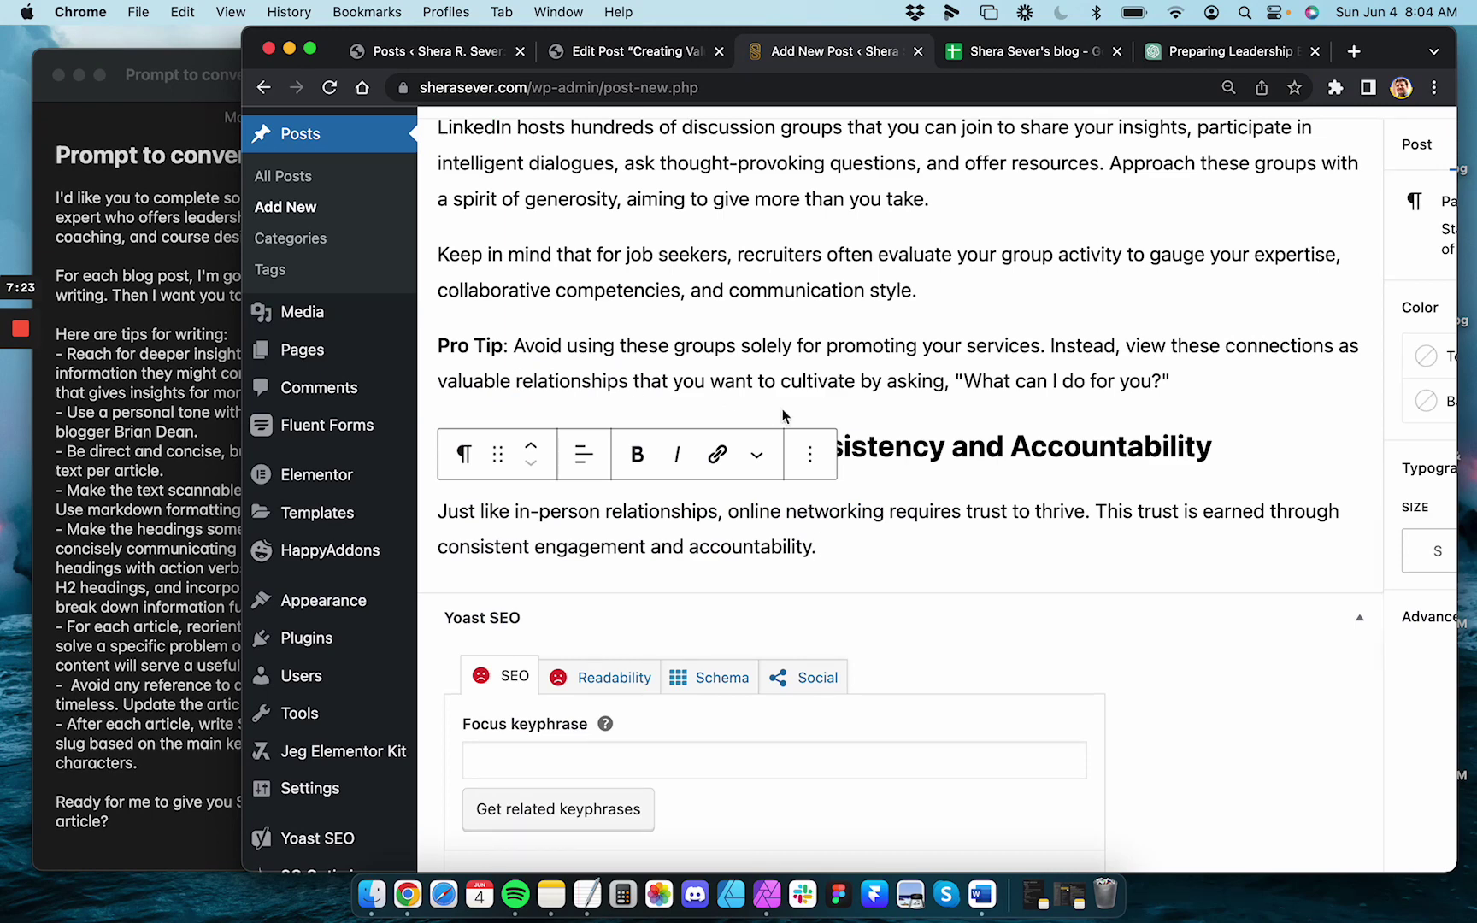
Copy ChatGPT's continuation from the "Cultivate Trust" heading to the closing line, without the apology, and append it in a new block of the post
{"action": "key", "text": "Return"}
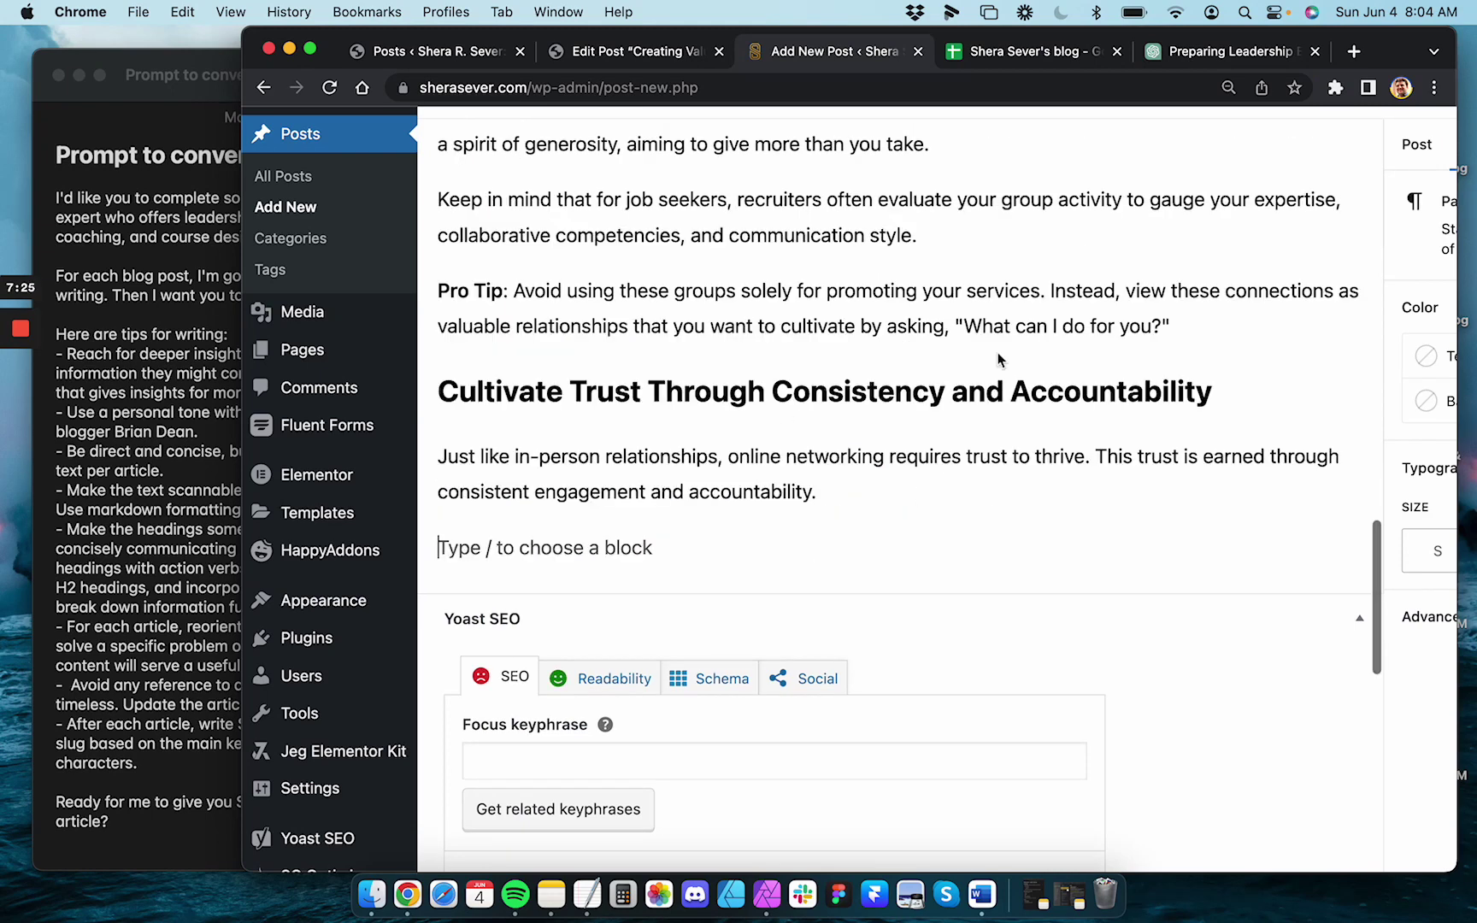
{"action": "left_click", "coordinate": [1214, 51]}
{"action": "scroll", "coordinate": [871, 421], "scroll_direction": "down", "scroll_amount": 5}
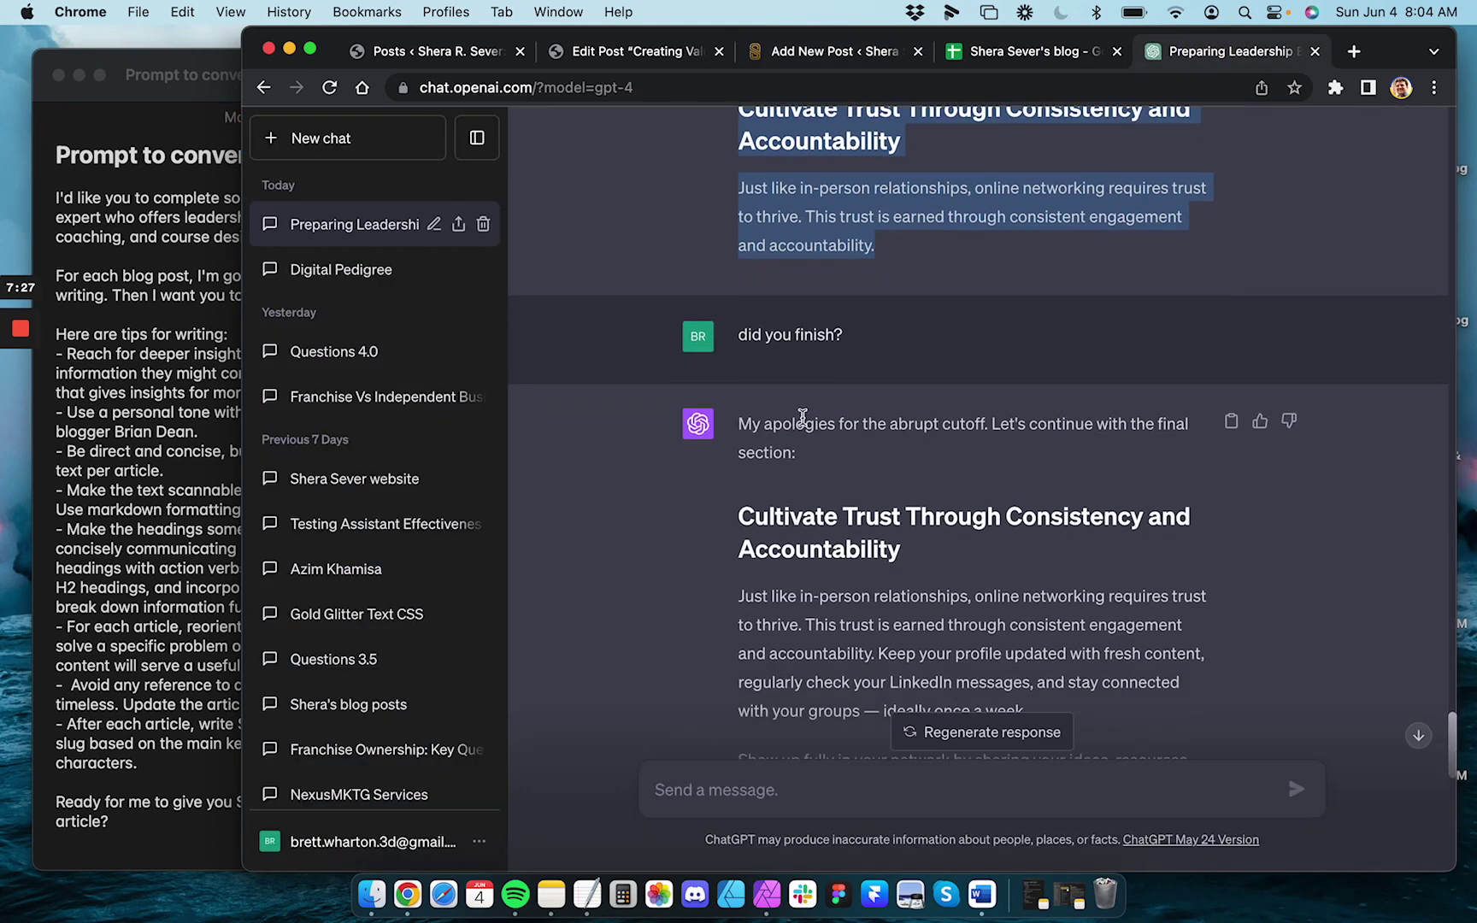
{"action": "left_click_drag", "start_coordinate": [740, 424], "coordinate": [853, 459]}
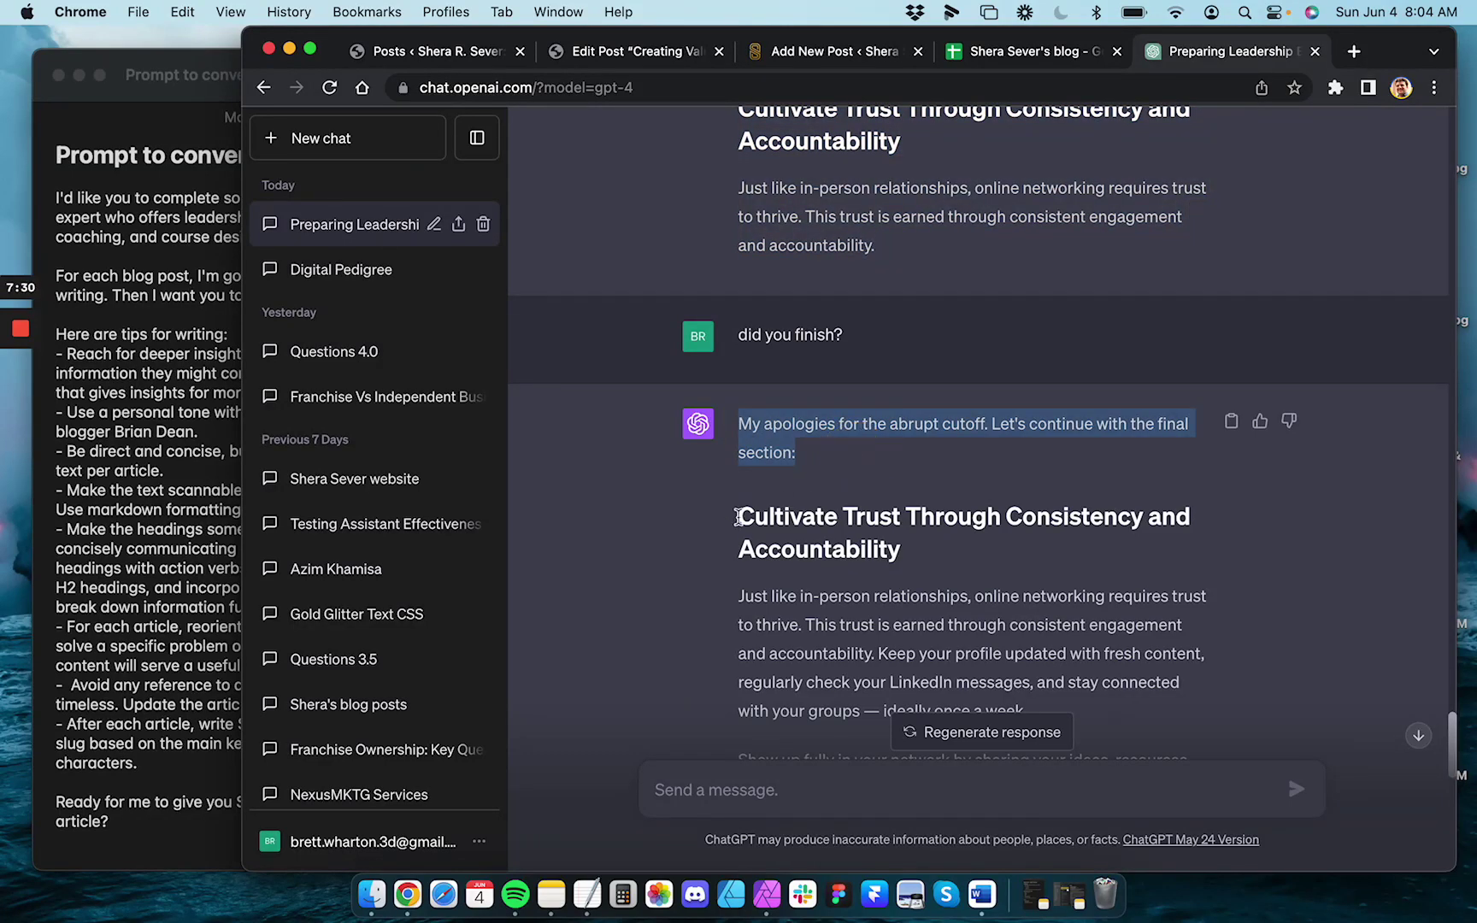
{"action": "left_click_drag", "start_coordinate": [737, 516], "coordinate": [915, 359]}
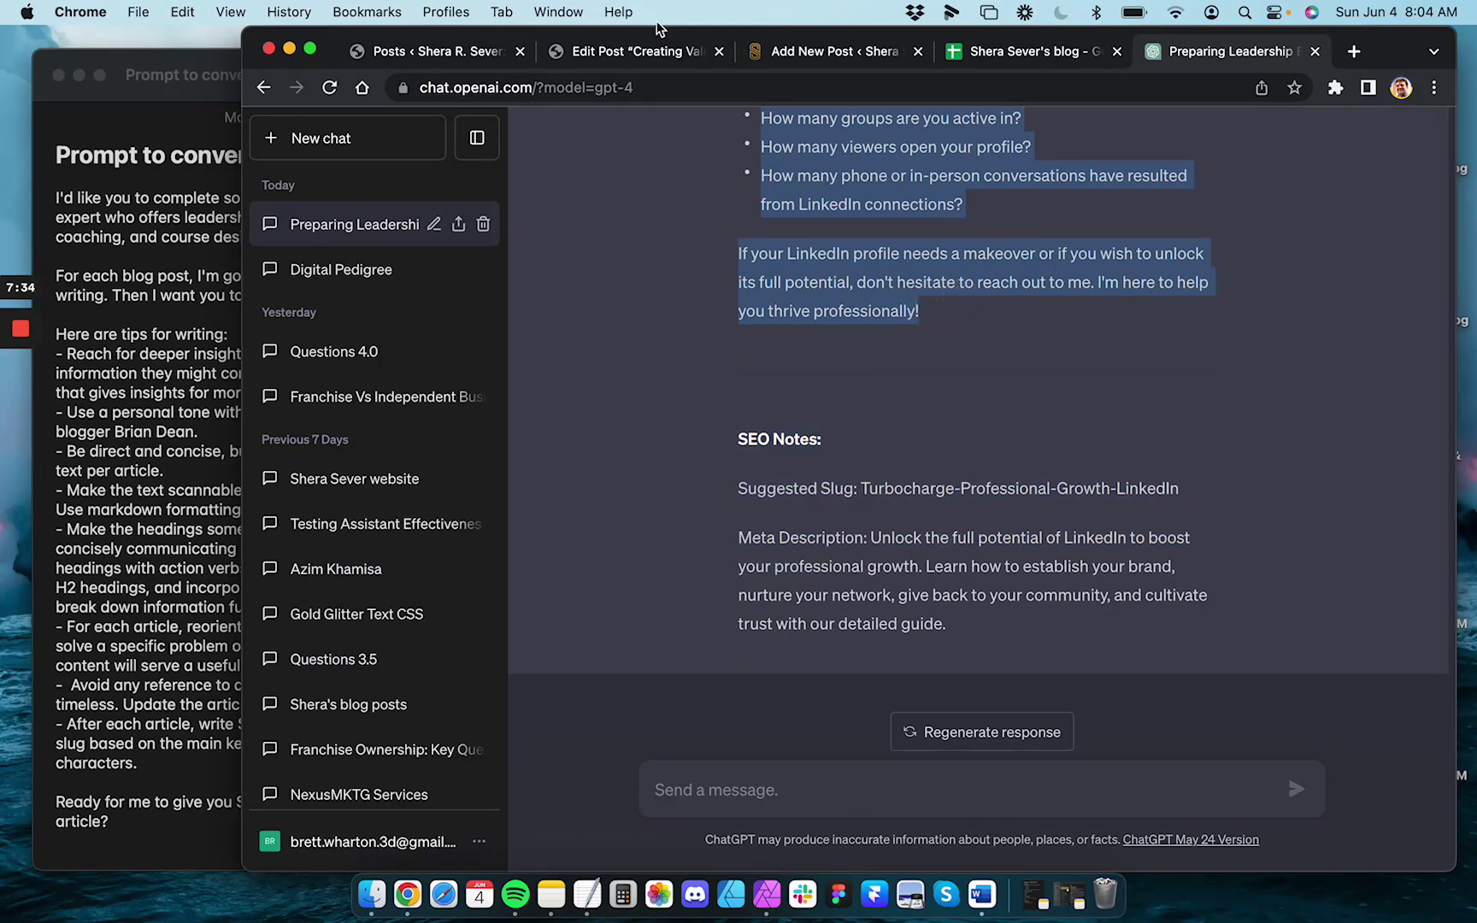
{"action": "left_click", "coordinate": [618, 59]}
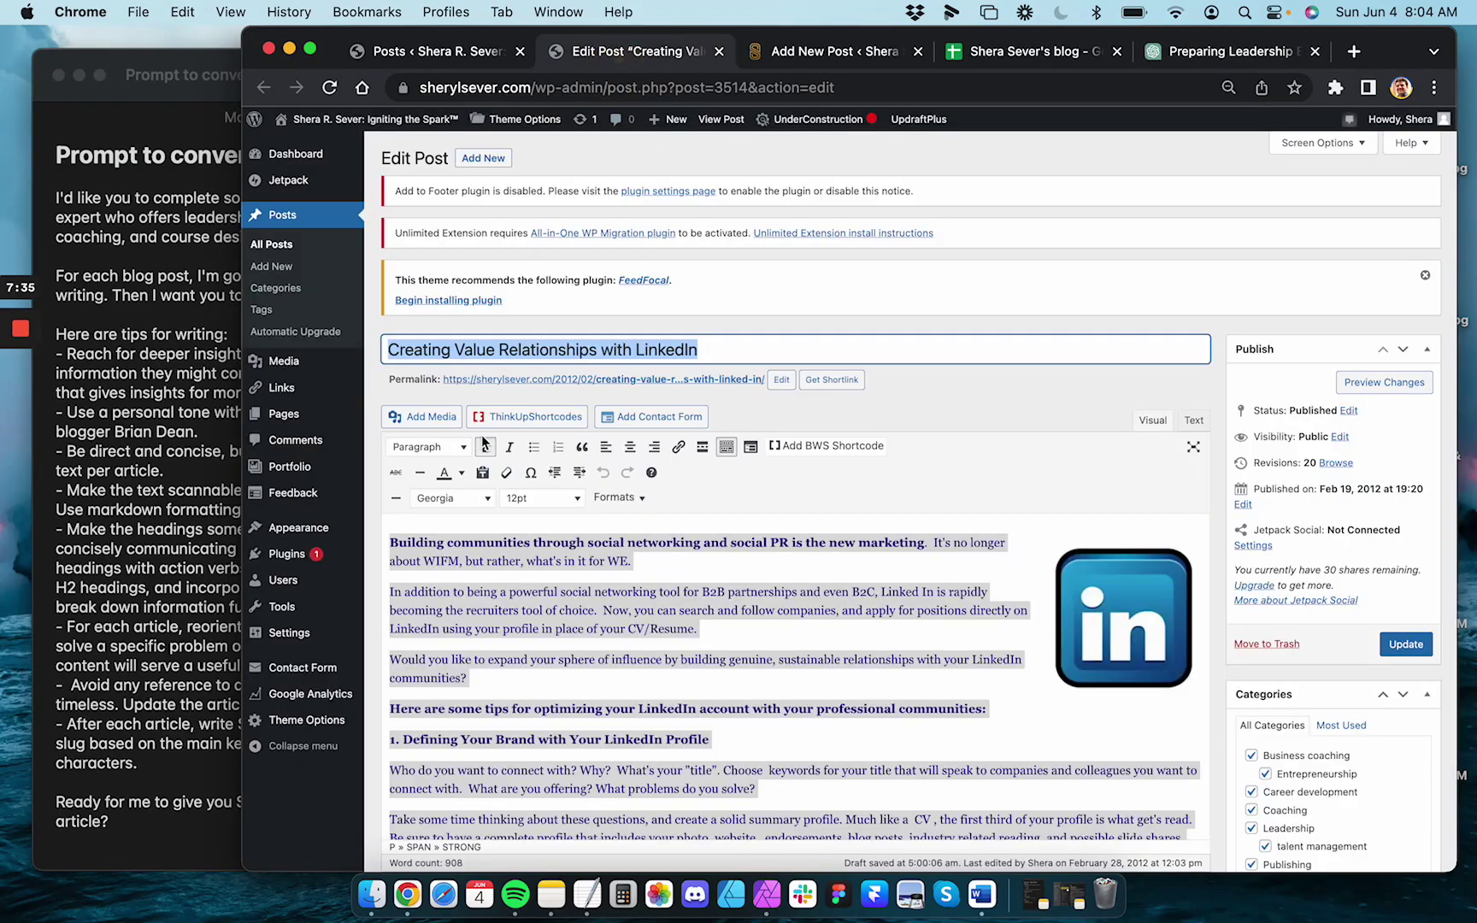
{"action": "left_click", "coordinate": [779, 69]}
{"action": "left_click", "coordinate": [494, 545]}
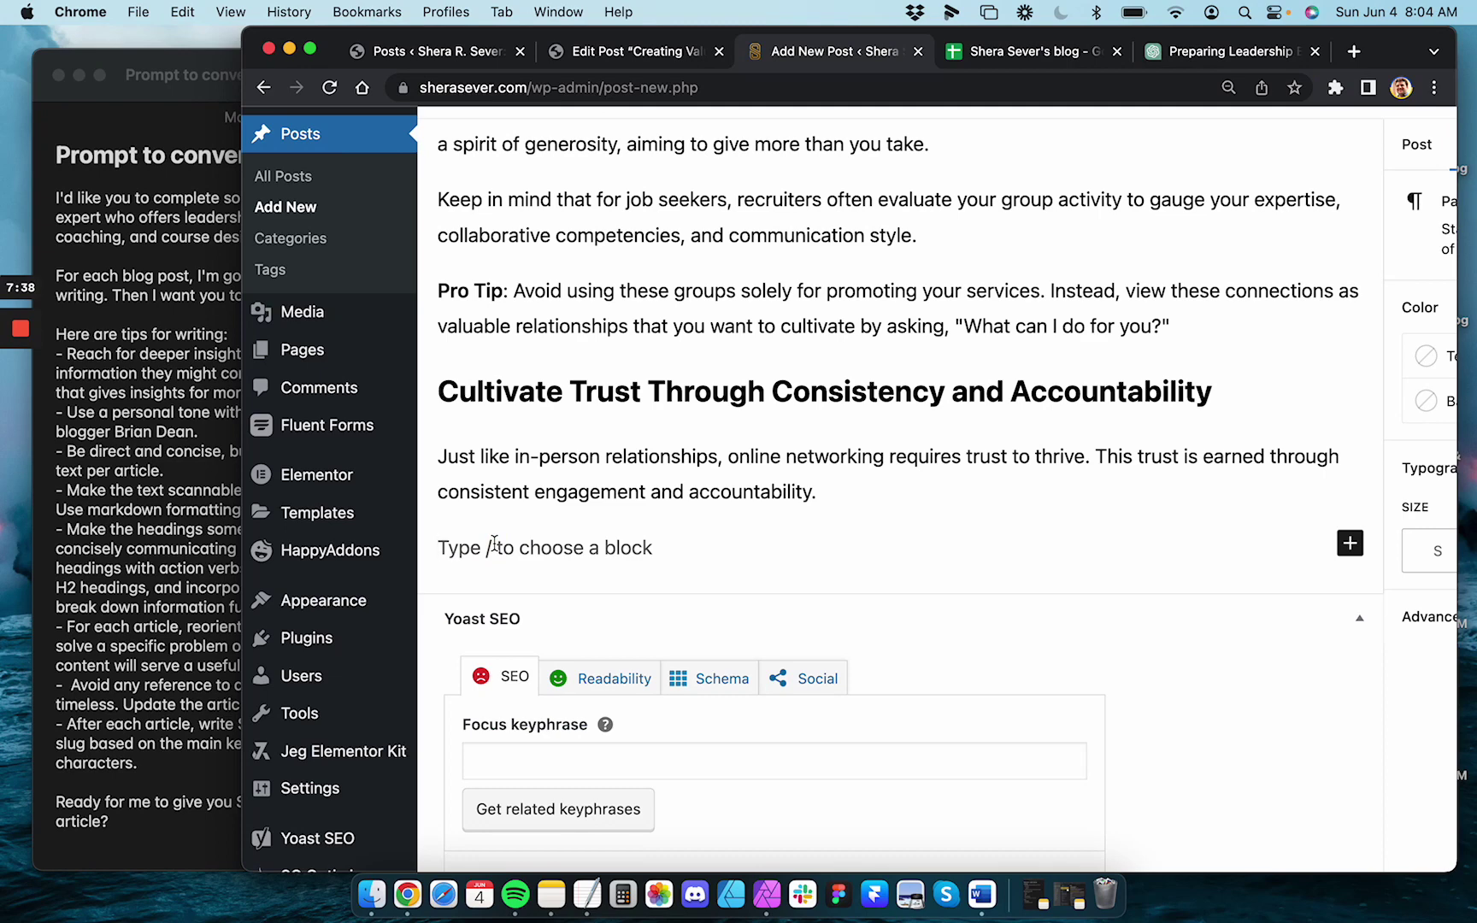
{"action": "key", "text": "super+v"}
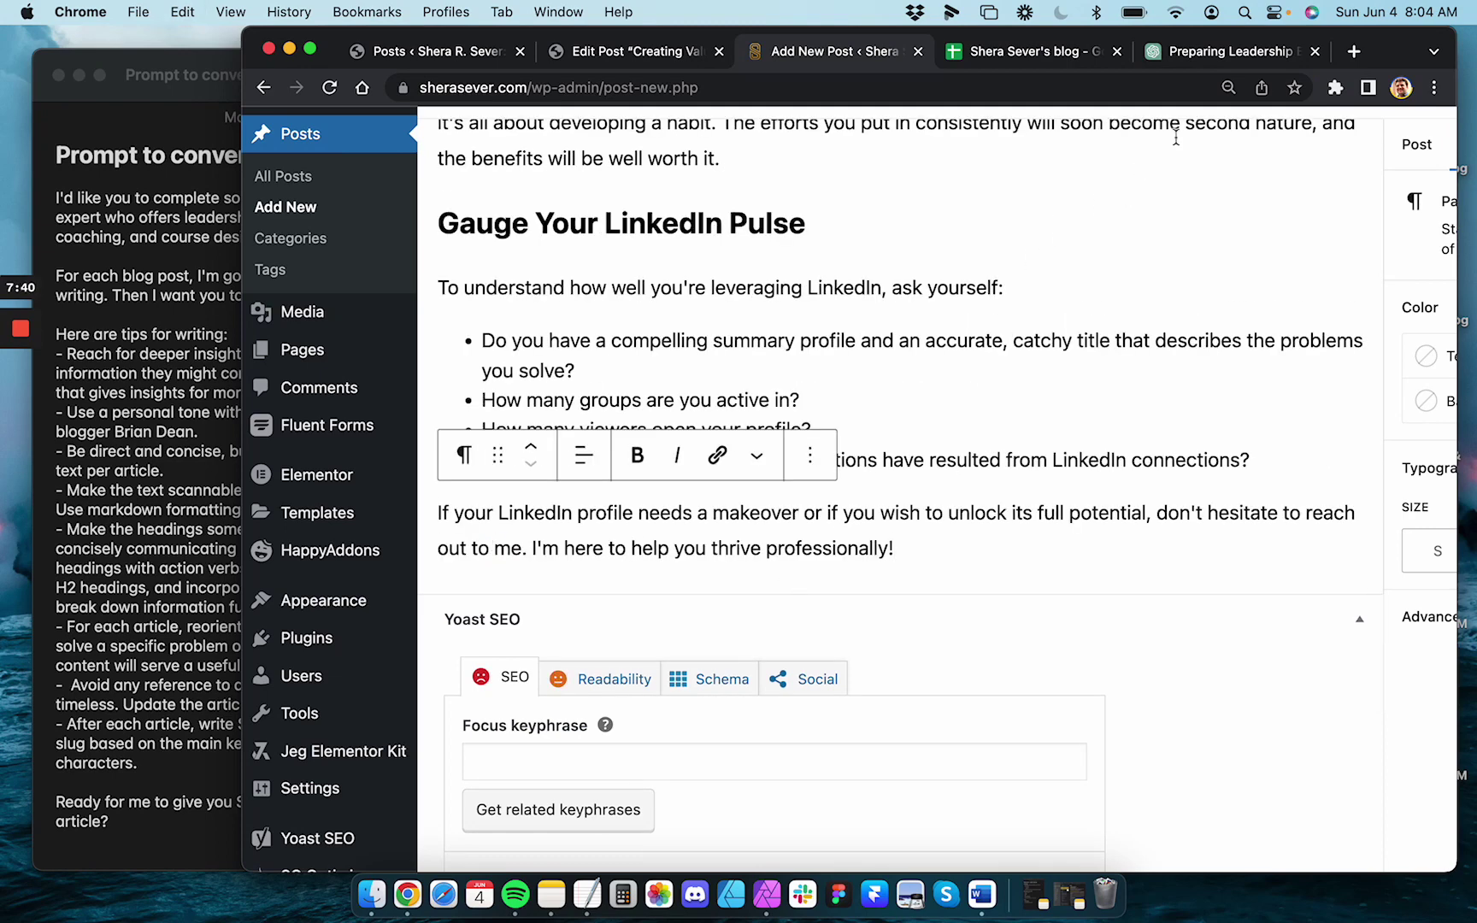
Copy the suggested slug "Turbocharge-Professional-Growth-LinkedIn" from ChatGPT's SEO notes and return to the new WordPress post
{"action": "left_click", "coordinate": [1213, 52]}
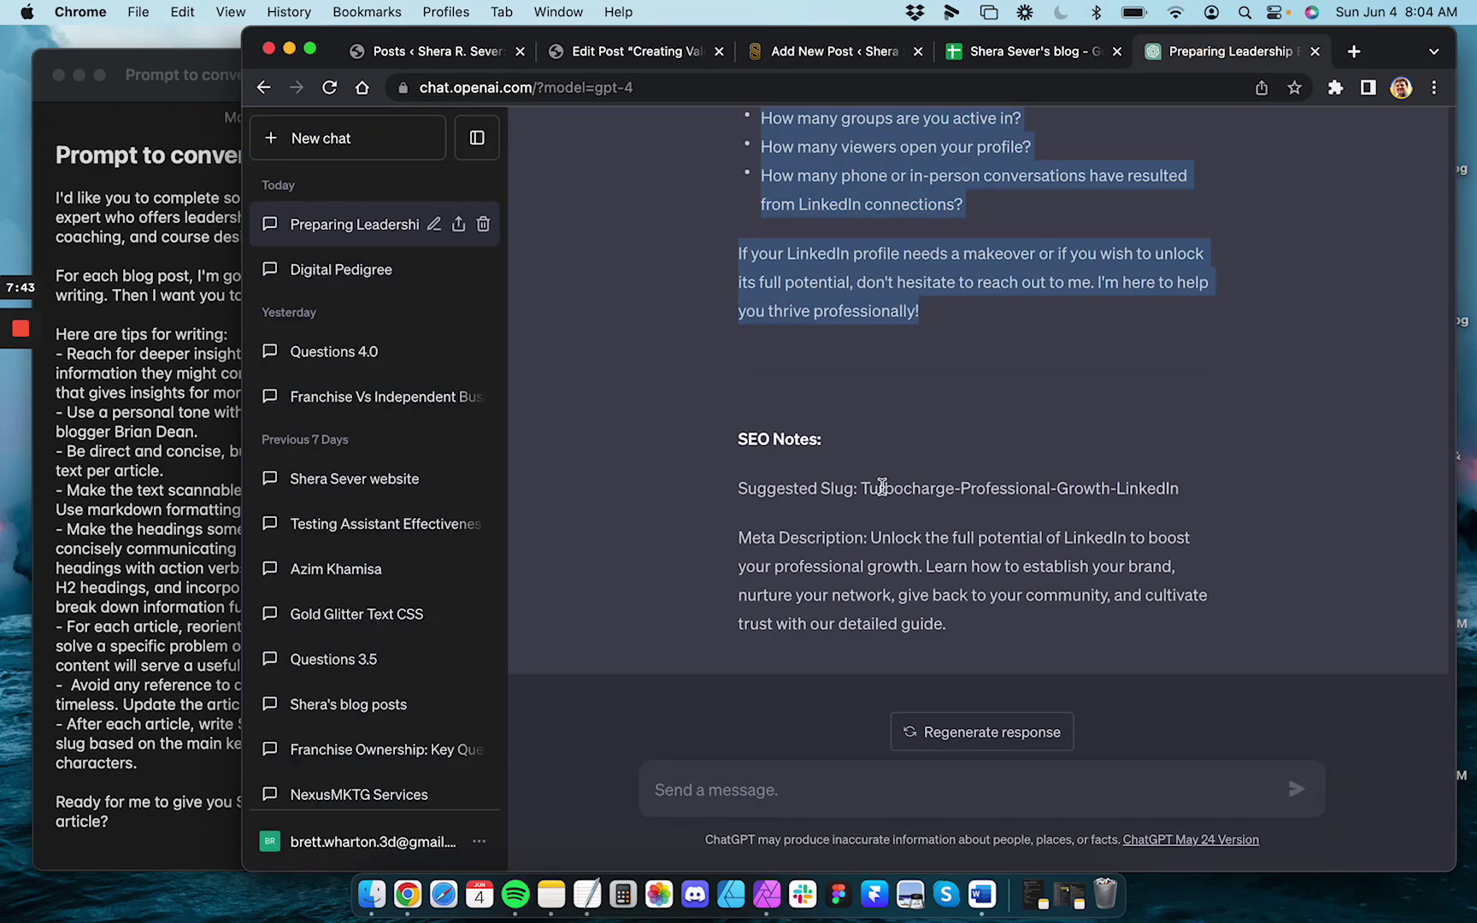
{"action": "left_click_drag", "start_coordinate": [864, 488], "coordinate": [1223, 480]}
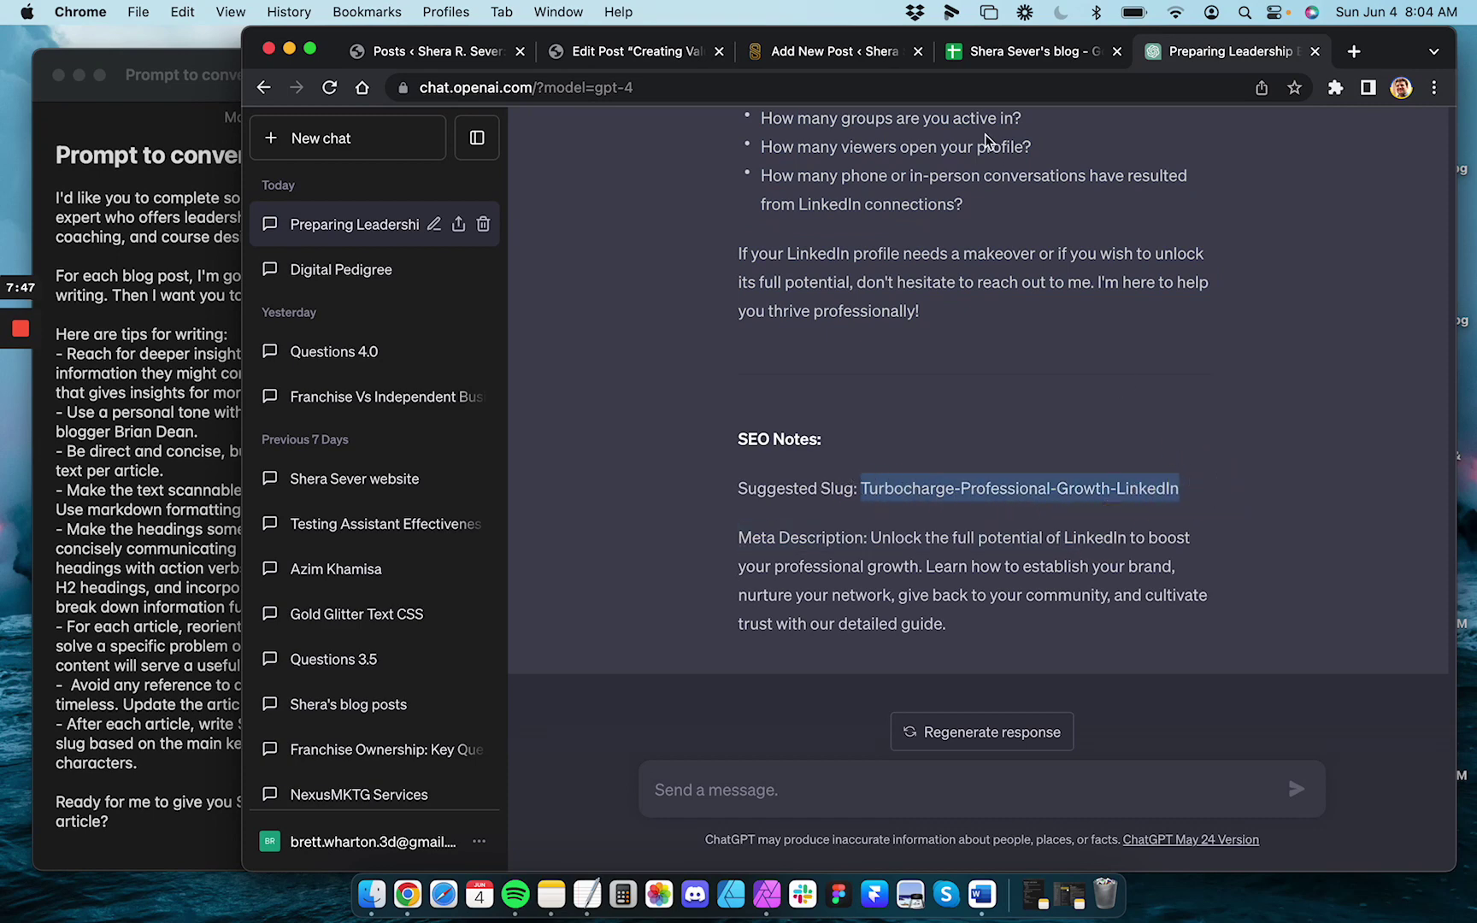
{"action": "left_click", "coordinate": [795, 51]}
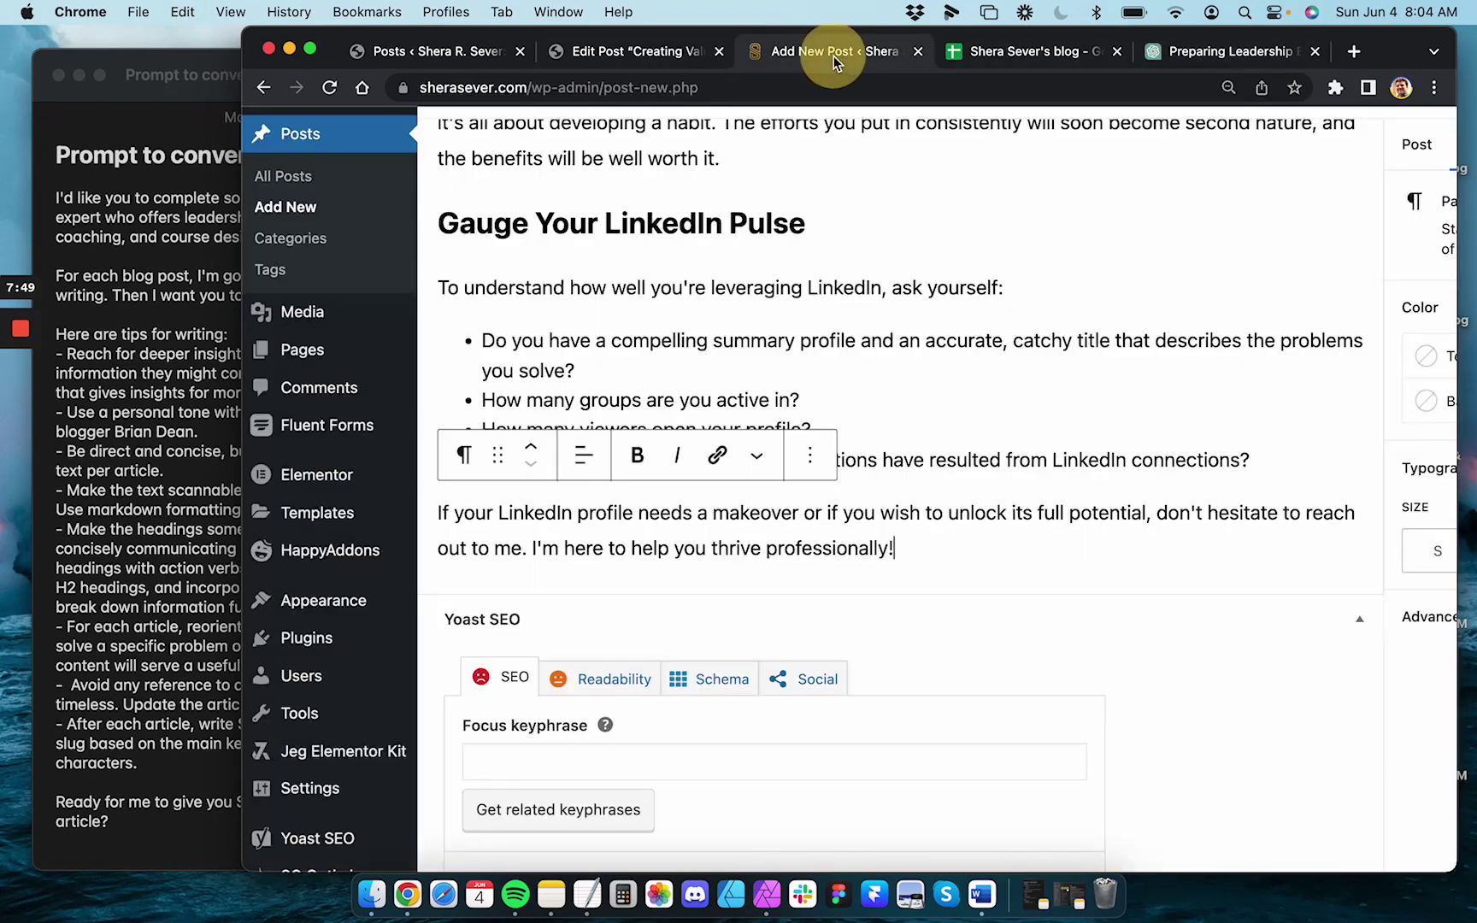
Check the assembled article from title to end and the Yoast SEO section below it, including the focus keyphrase and Google preview
{"action": "scroll", "coordinate": [733, 416], "scroll_direction": "up", "scroll_amount": 10}
{"action": "scroll", "coordinate": [732, 416], "scroll_direction": "down", "scroll_amount": 20}
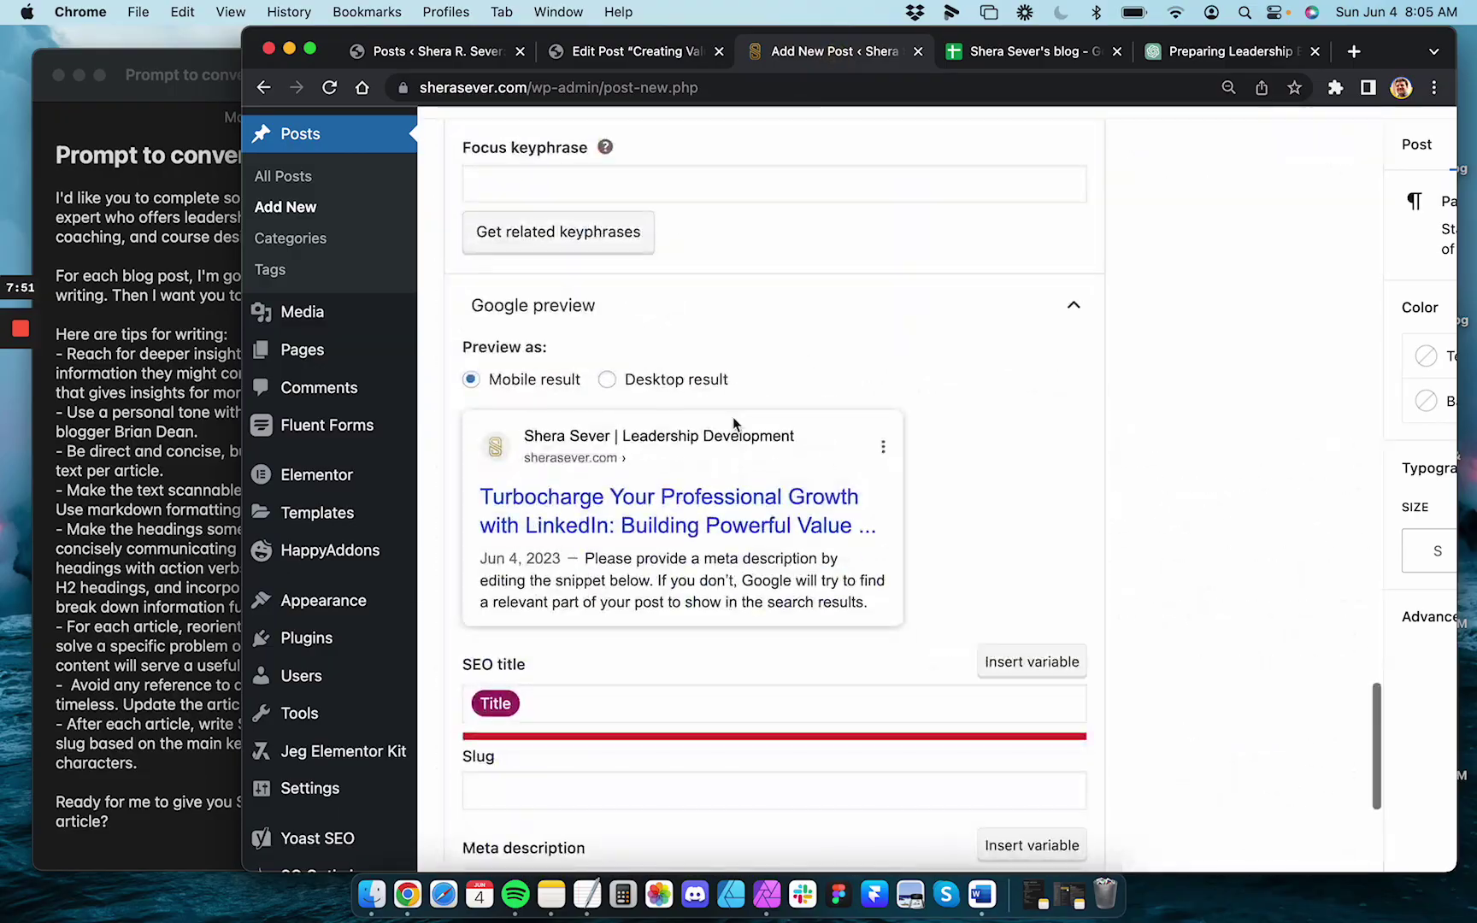
{"action": "scroll", "coordinate": [733, 417], "scroll_direction": "up", "scroll_amount": 20}
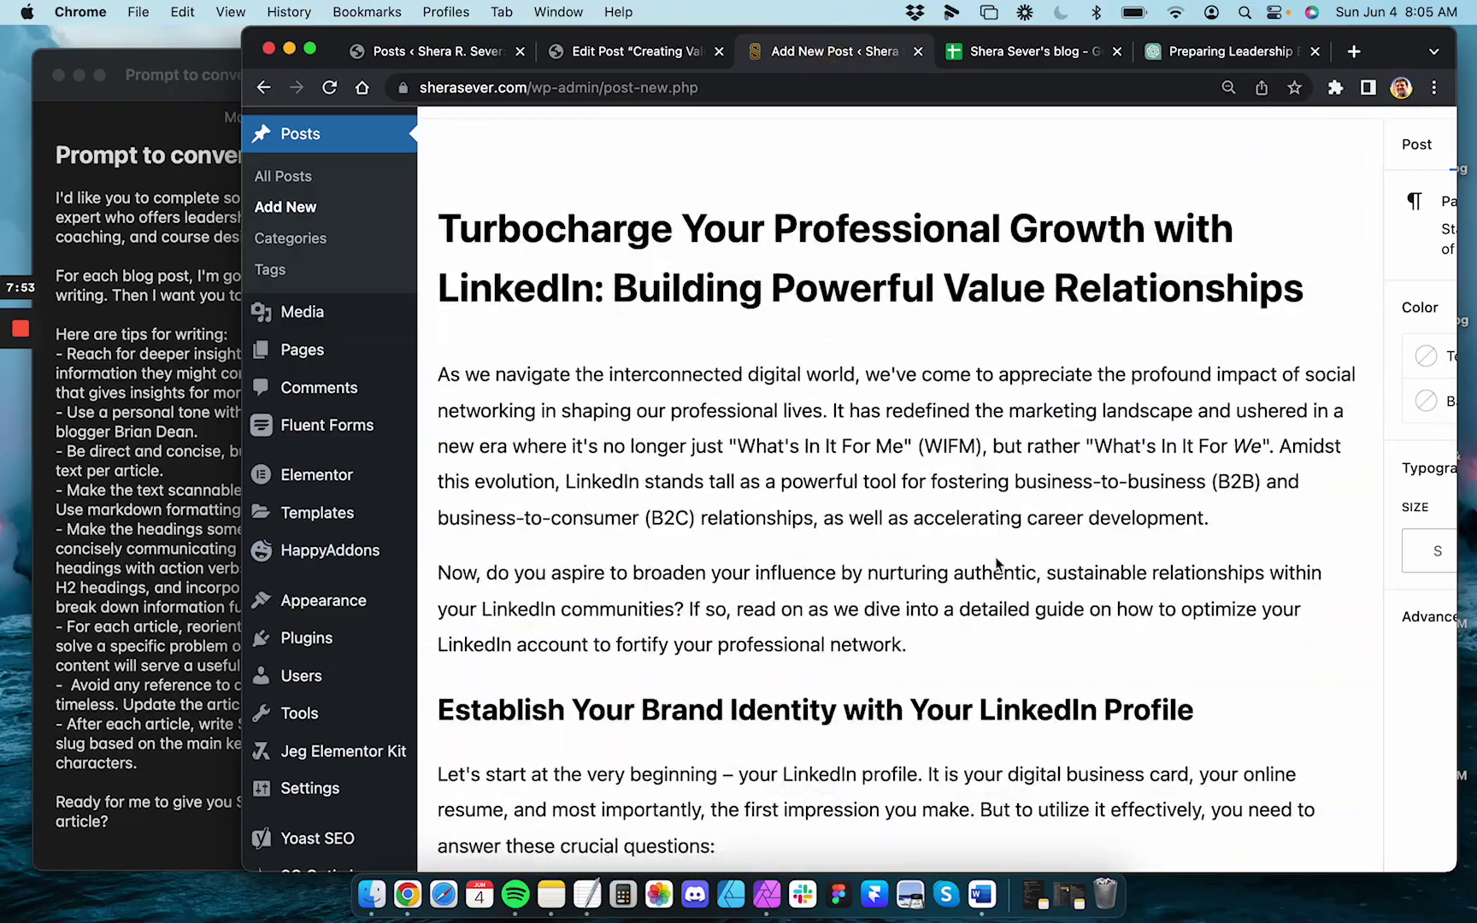
{"action": "scroll", "coordinate": [996, 565], "scroll_direction": "down", "scroll_amount": 20}
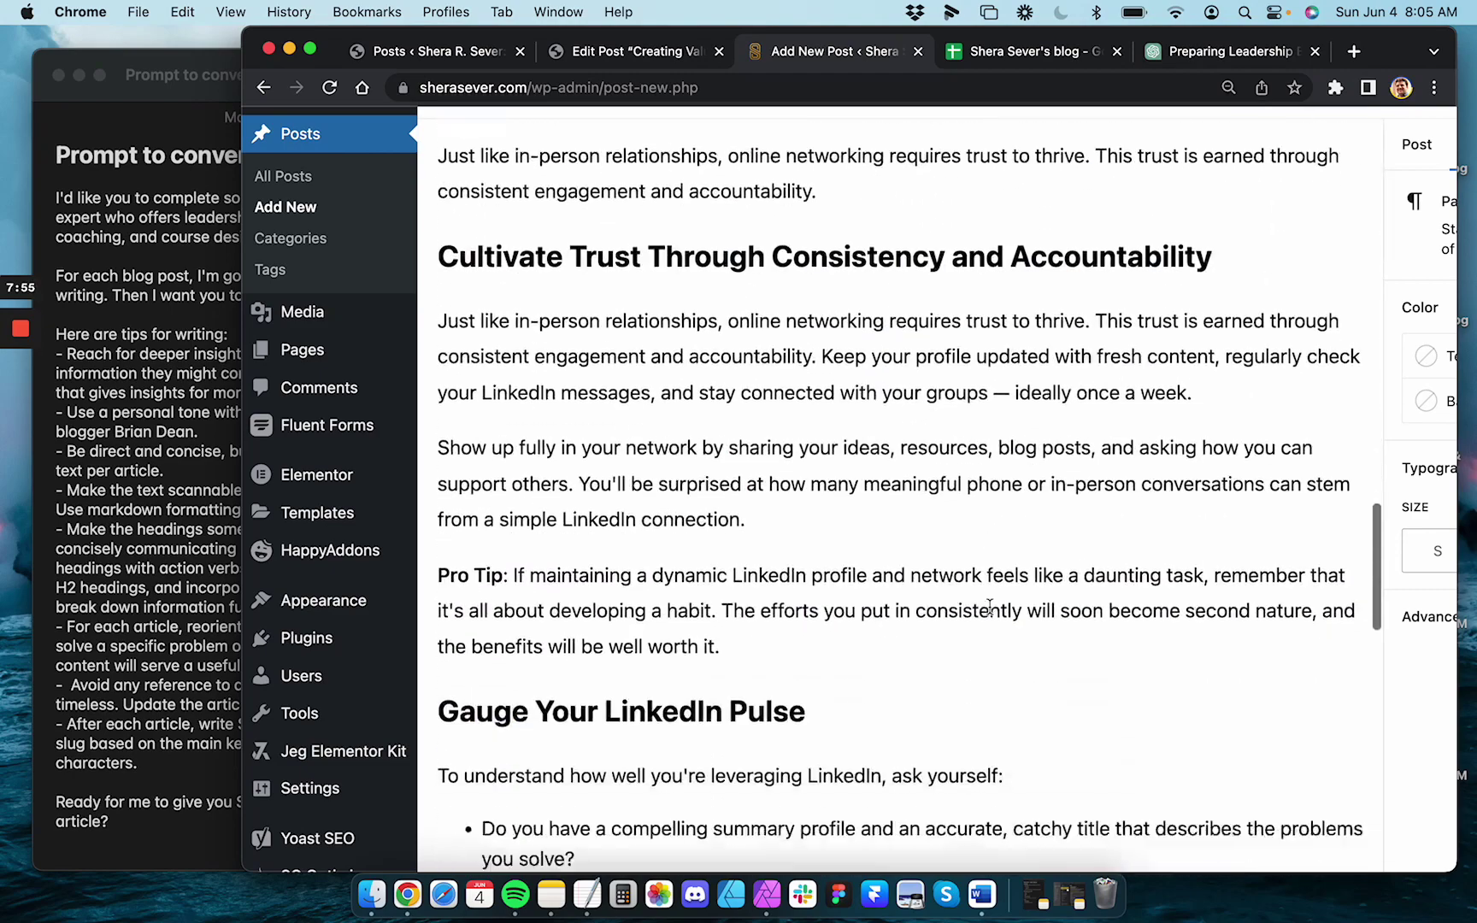
{"action": "scroll", "coordinate": [989, 607], "scroll_direction": "down", "scroll_amount": 20}
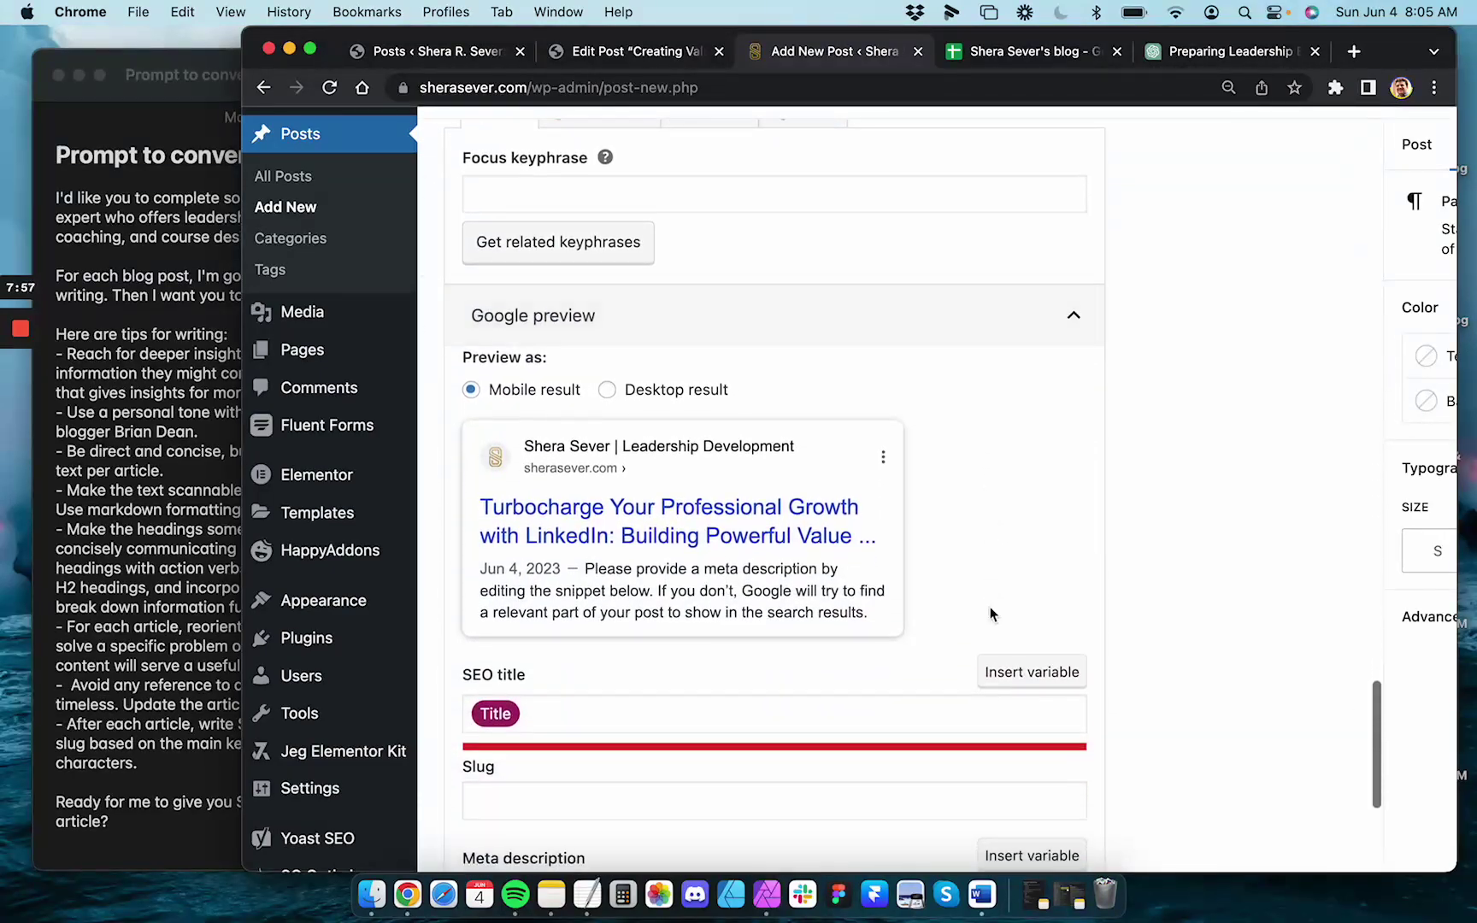
{"action": "scroll", "coordinate": [990, 614], "scroll_direction": "up", "scroll_amount": 3}
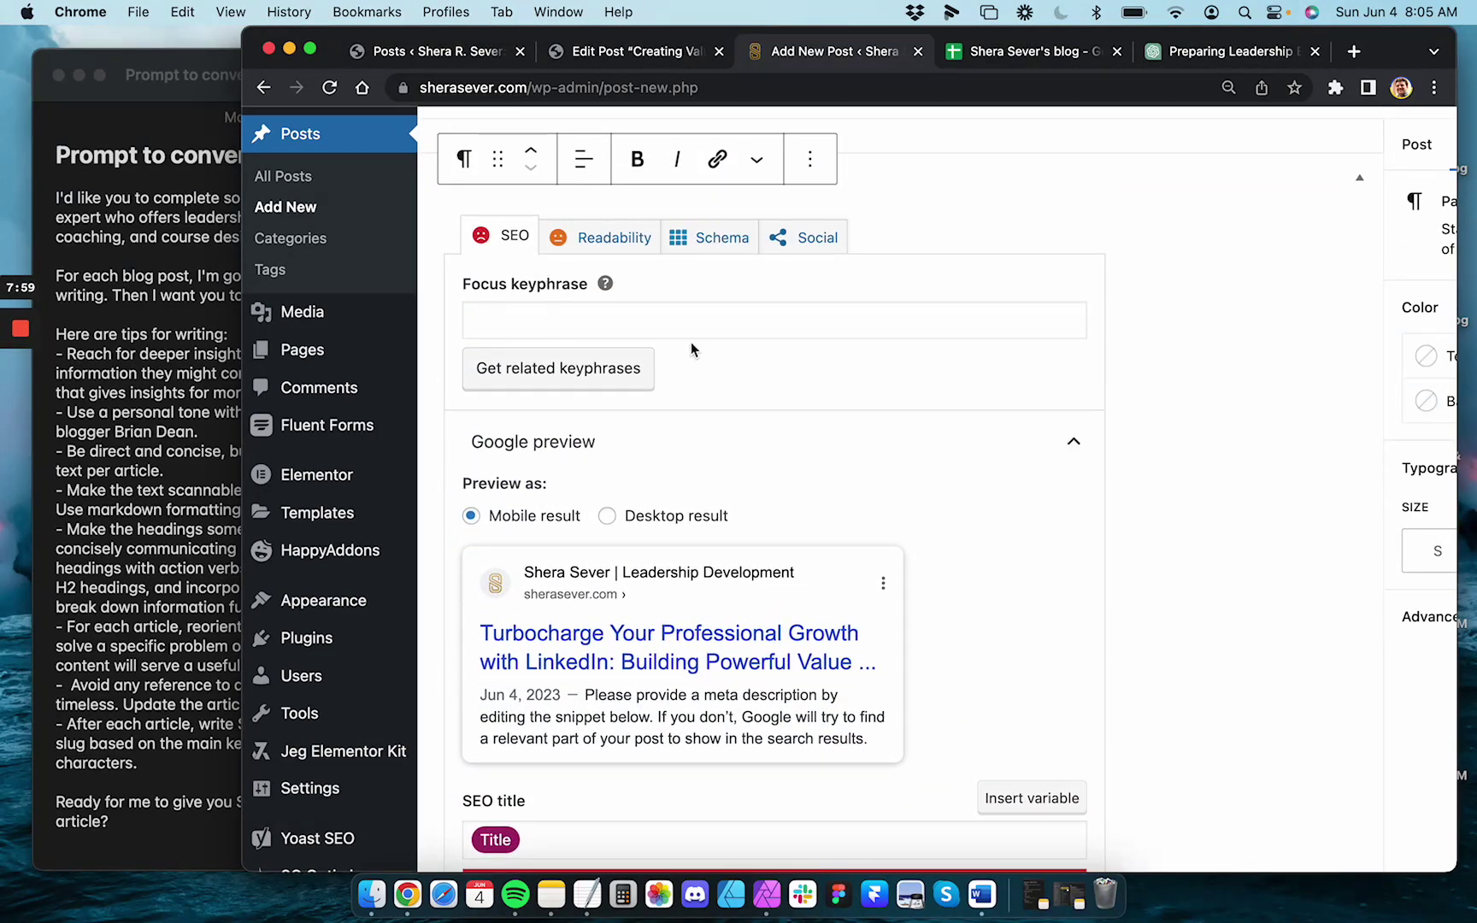
{"action": "left_click", "coordinate": [699, 320]}
{"action": "left_click", "coordinate": [1173, 344]}
{"action": "left_click", "coordinate": [975, 348]}
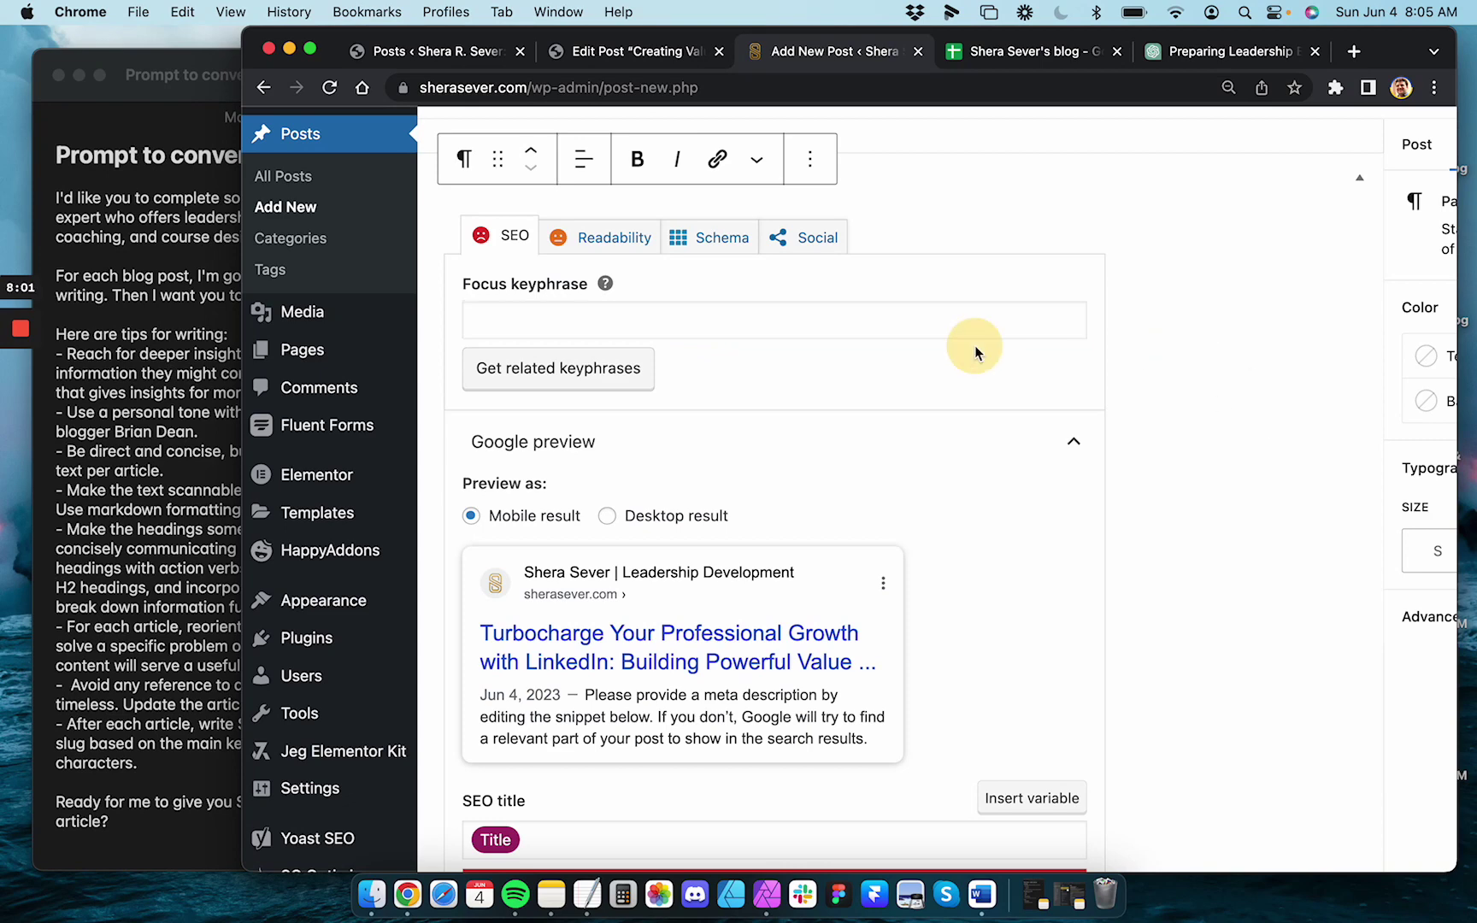
{"action": "left_click", "coordinate": [945, 332]}
{"action": "left_click", "coordinate": [1114, 370]}
Enter the copied slug "Turbocharge-Professional-Growth-LinkedIn" as the post's slug in the Yoast SEO settings
{"action": "scroll", "coordinate": [1114, 370], "scroll_direction": "down", "scroll_amount": 8}
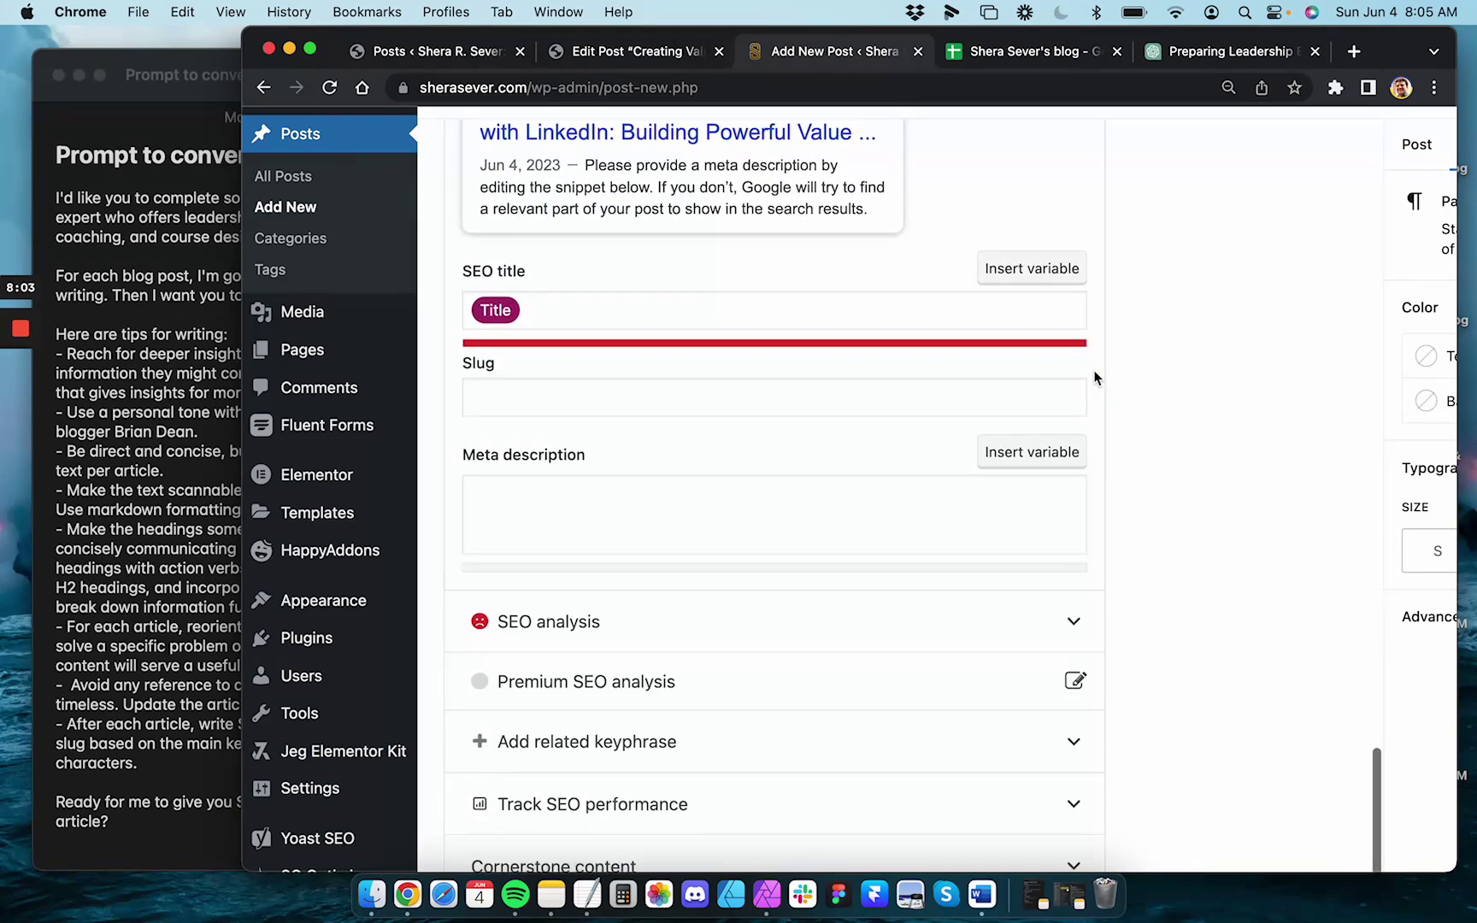
{"action": "left_click", "coordinate": [555, 400]}
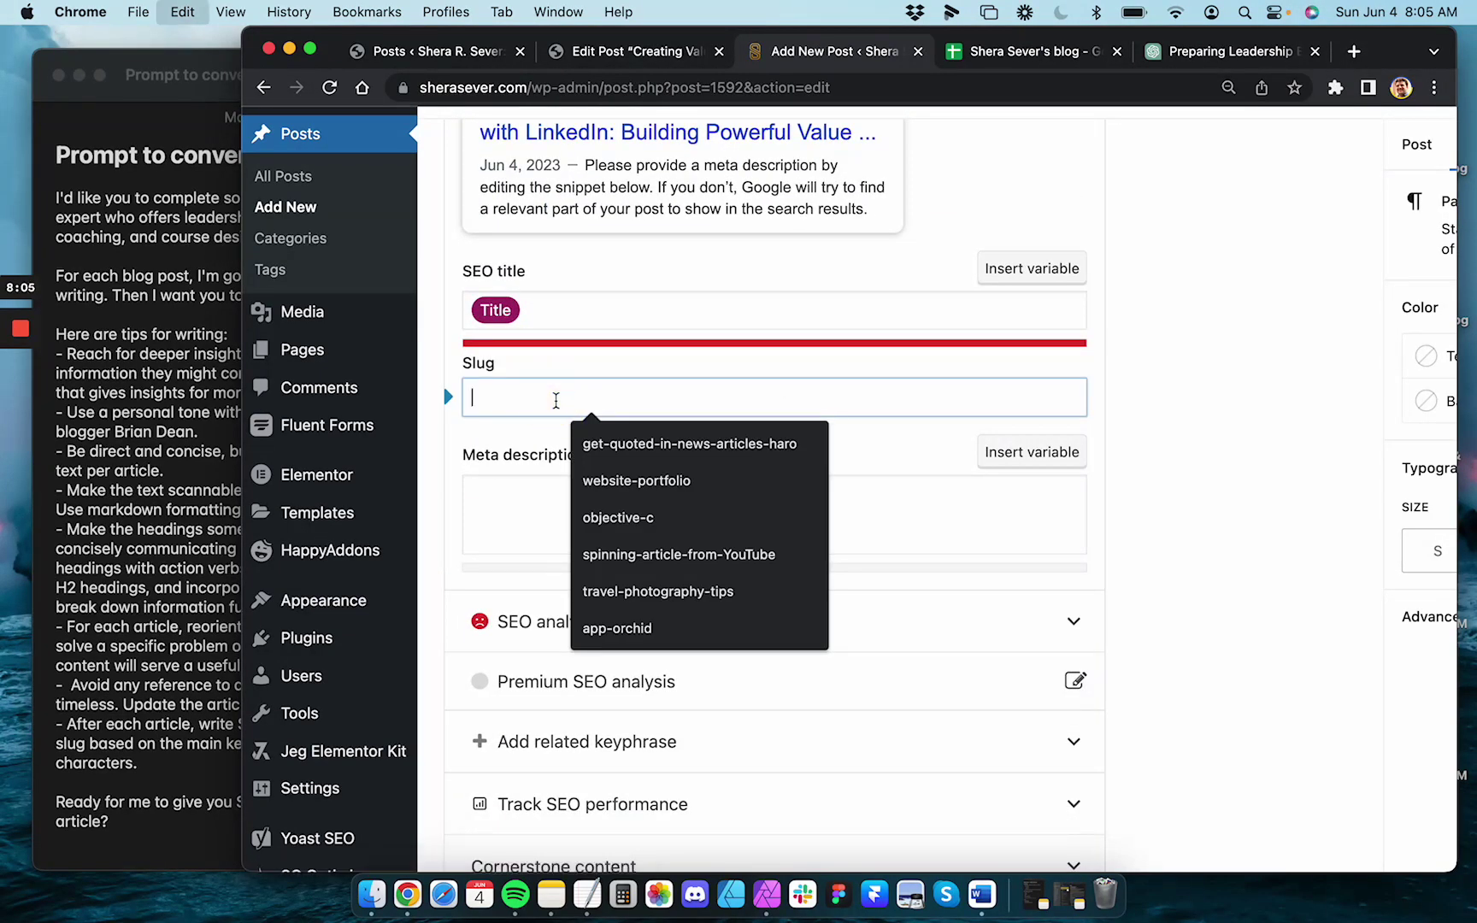
{"action": "type", "text": "Turbocharge-Professional-Growth-LinkedIn"}
{"action": "left_click", "coordinate": [521, 503]}
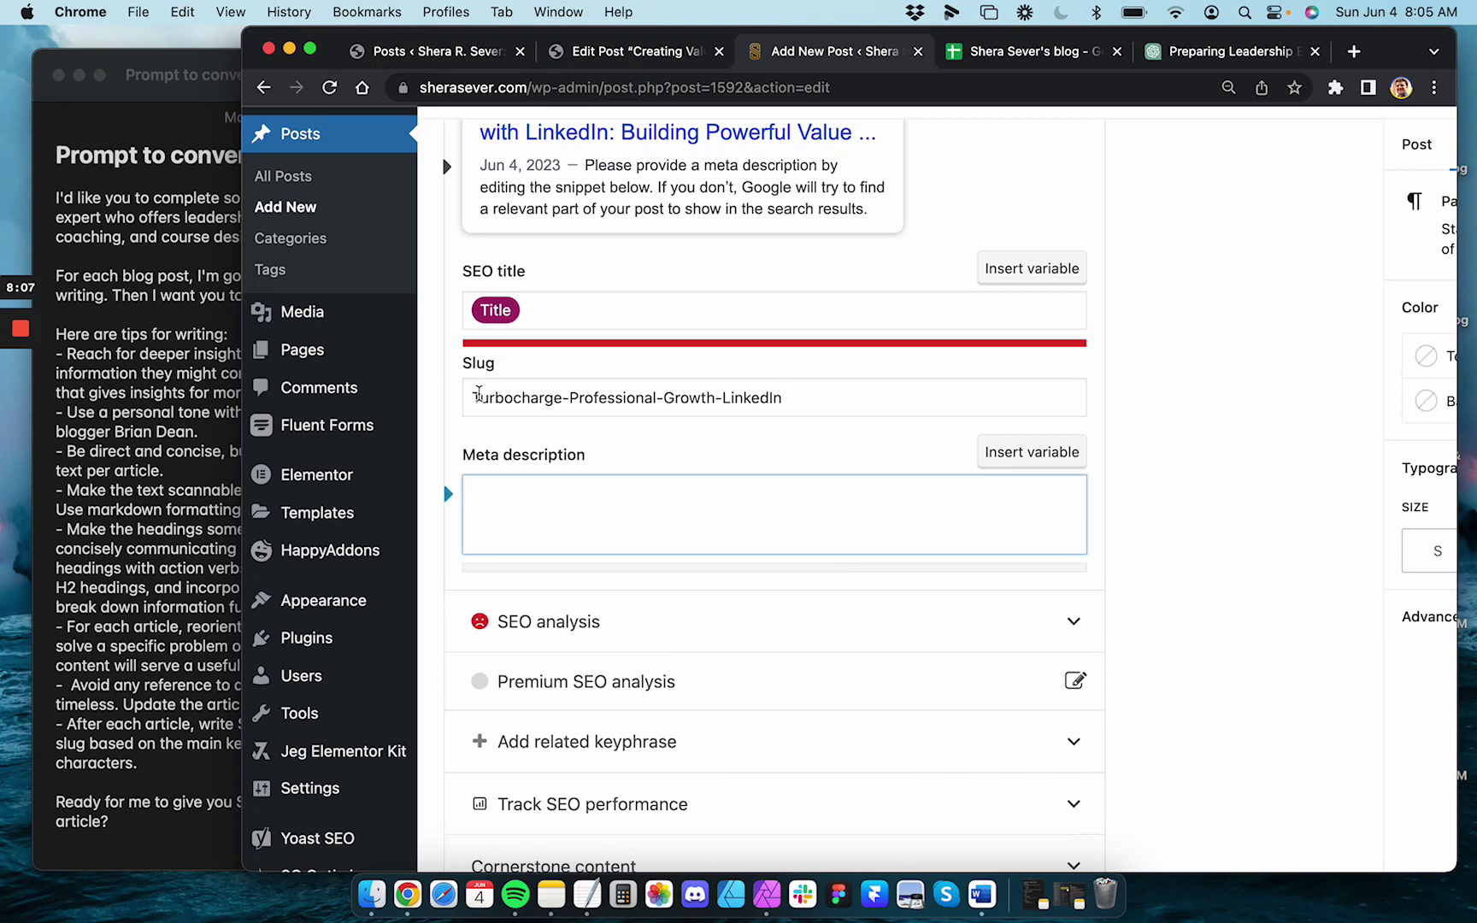
Change the slug's capital letters to lowercase so it reads "turbocharge-professional-growth-linkedin"
{"action": "left_click", "coordinate": [455, 395]}
{"action": "type", "text": "t"}
{"action": "left_click_drag", "start_coordinate": [575, 397], "coordinate": [565, 398]}
{"action": "type", "text": "p"}
{"action": "left_click_drag", "start_coordinate": [668, 398], "coordinate": [716, 398]}
{"action": "type", "text": "g"}
{"action": "type", "text": "l"}
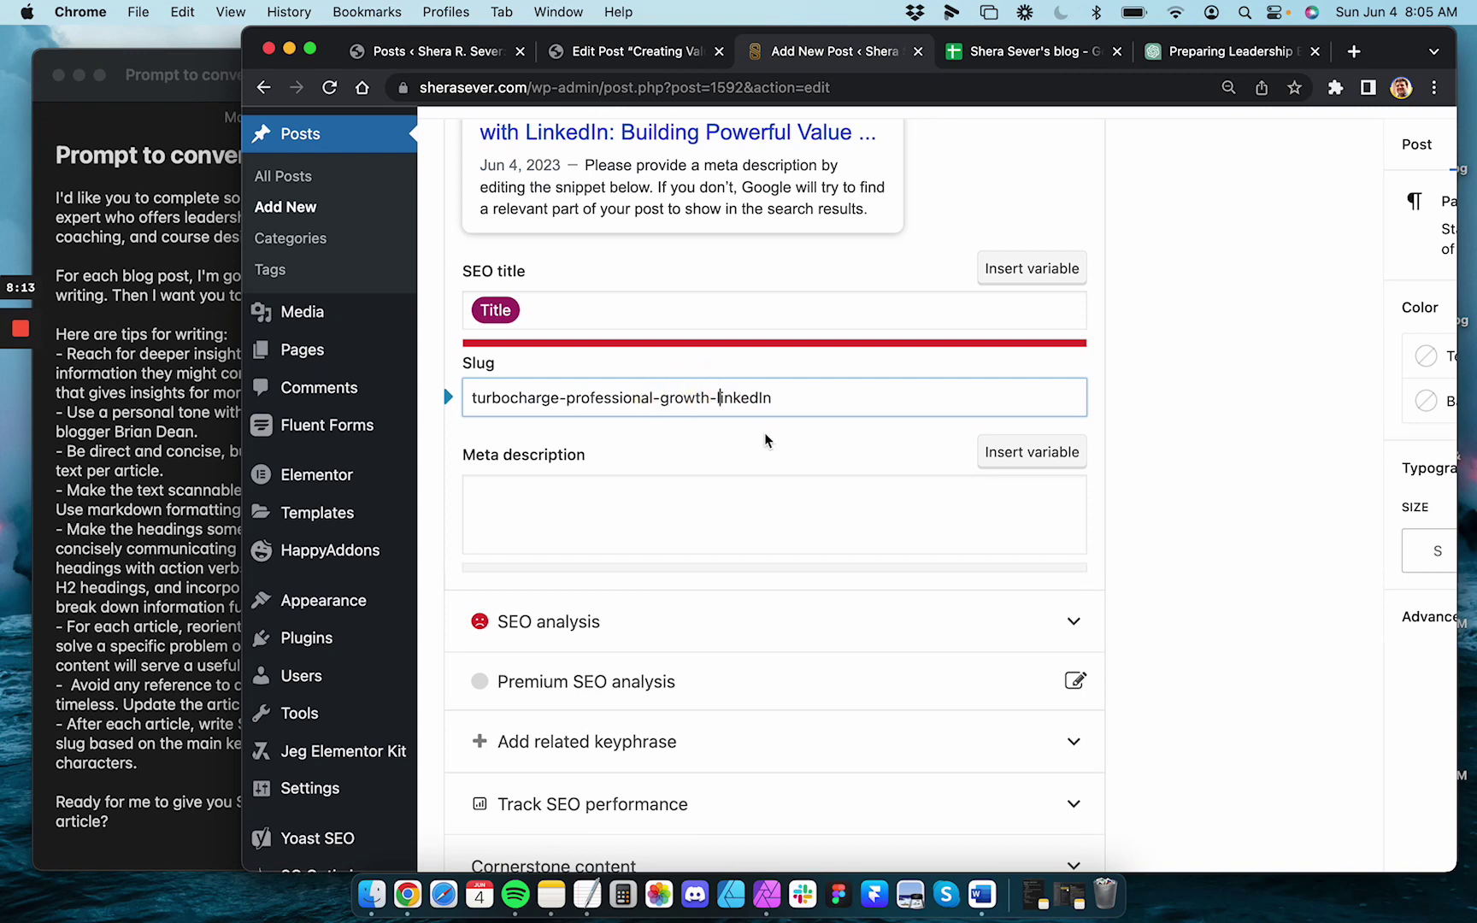
{"action": "left_click", "coordinate": [733, 506]}
{"action": "left_click", "coordinate": [756, 397]}
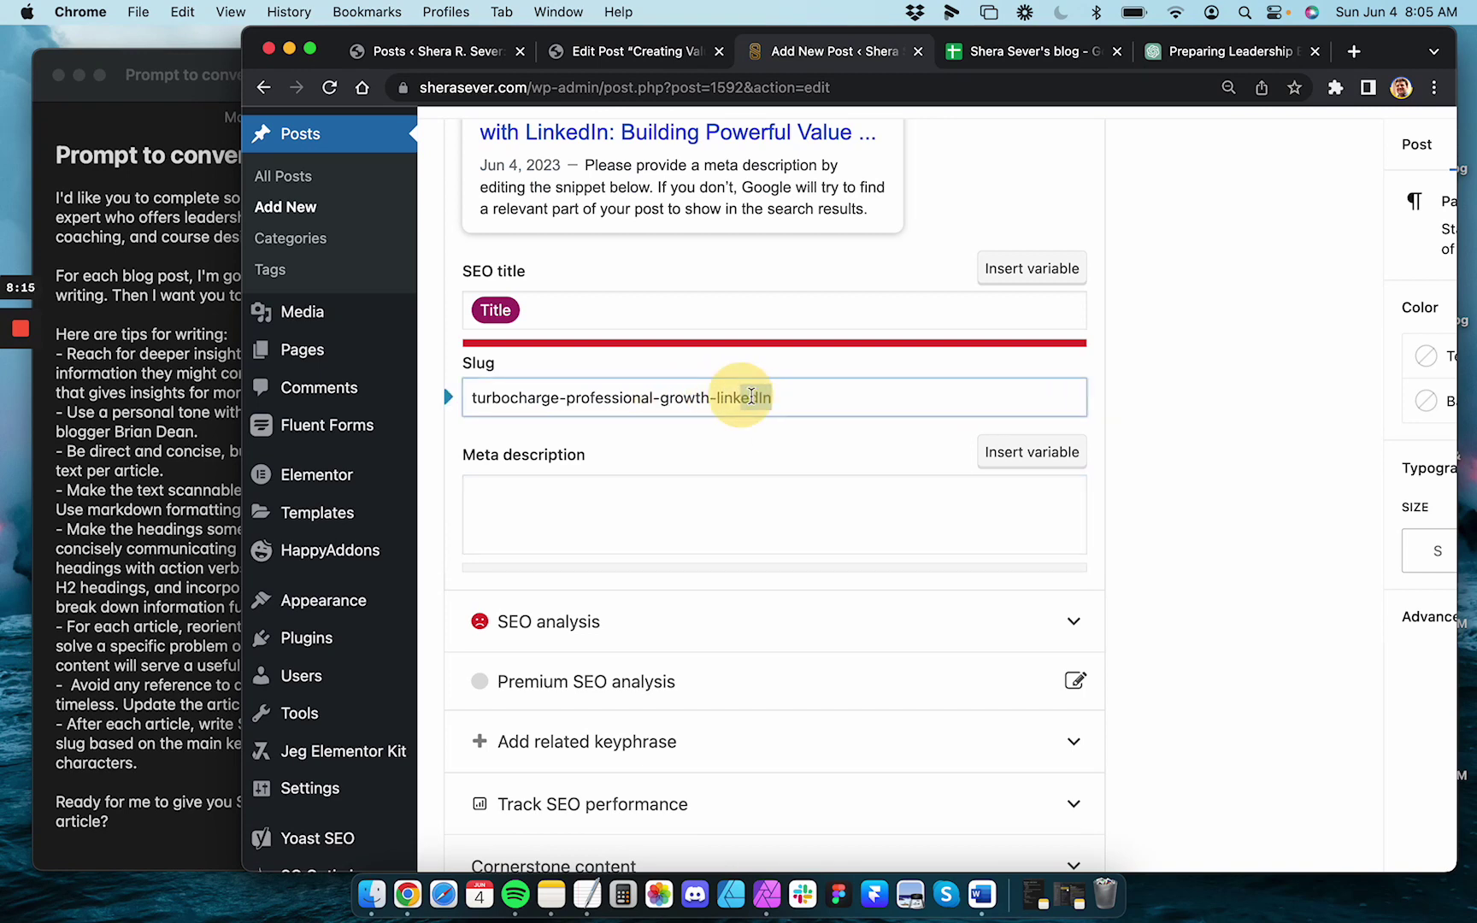
{"action": "key", "text": "shift+Right"}
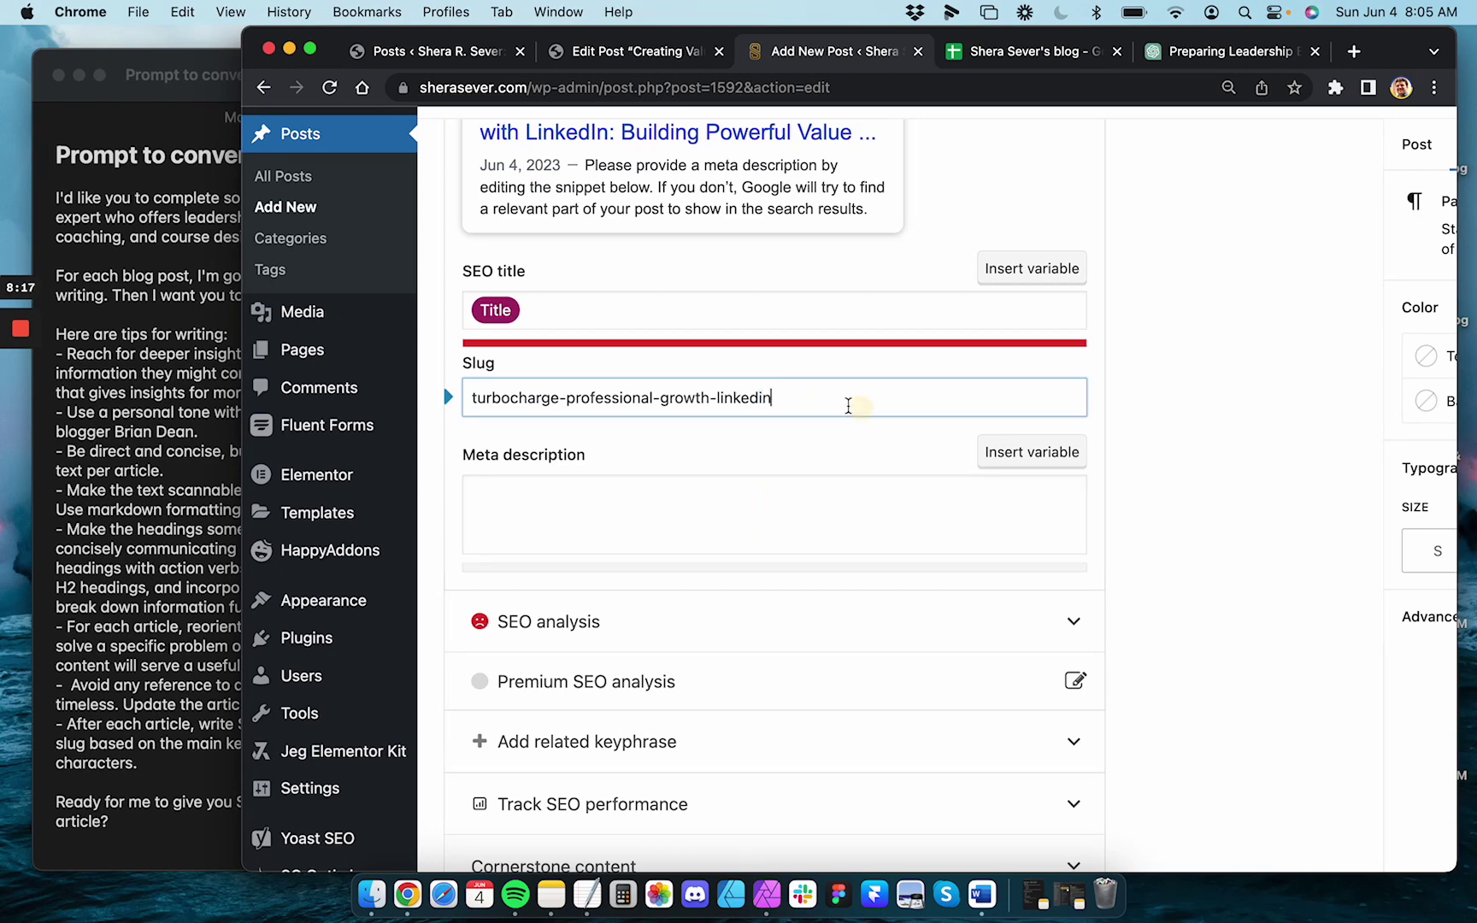
{"action": "key", "text": "super+a"}
Copy the meta description text from ChatGPT's SEO notes and insert it as the post's Yoast meta description
{"action": "left_click", "coordinate": [667, 528]}
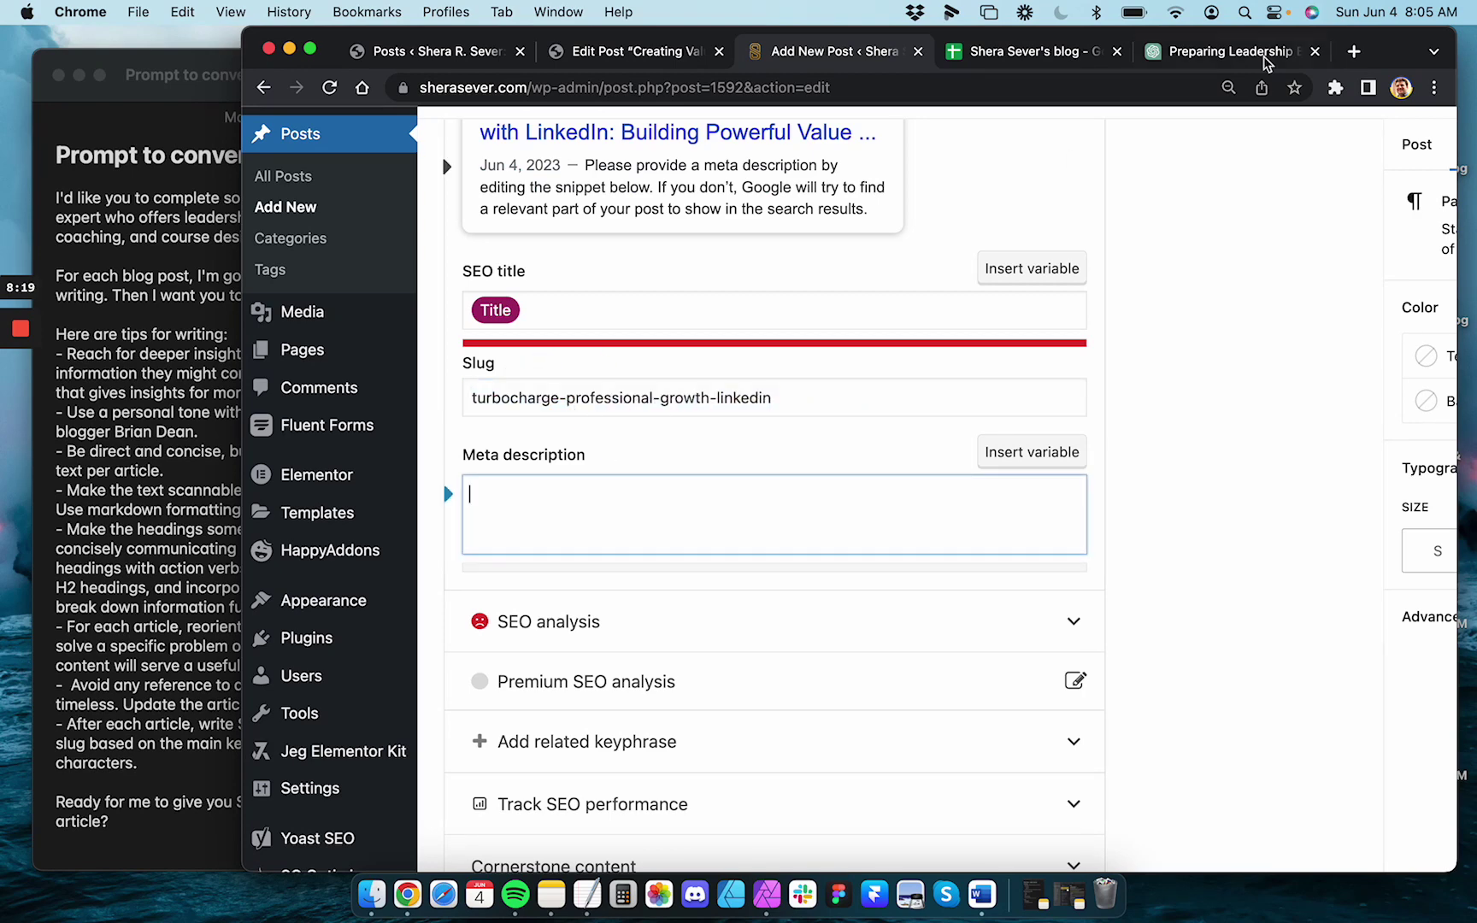
{"action": "left_click", "coordinate": [1213, 53]}
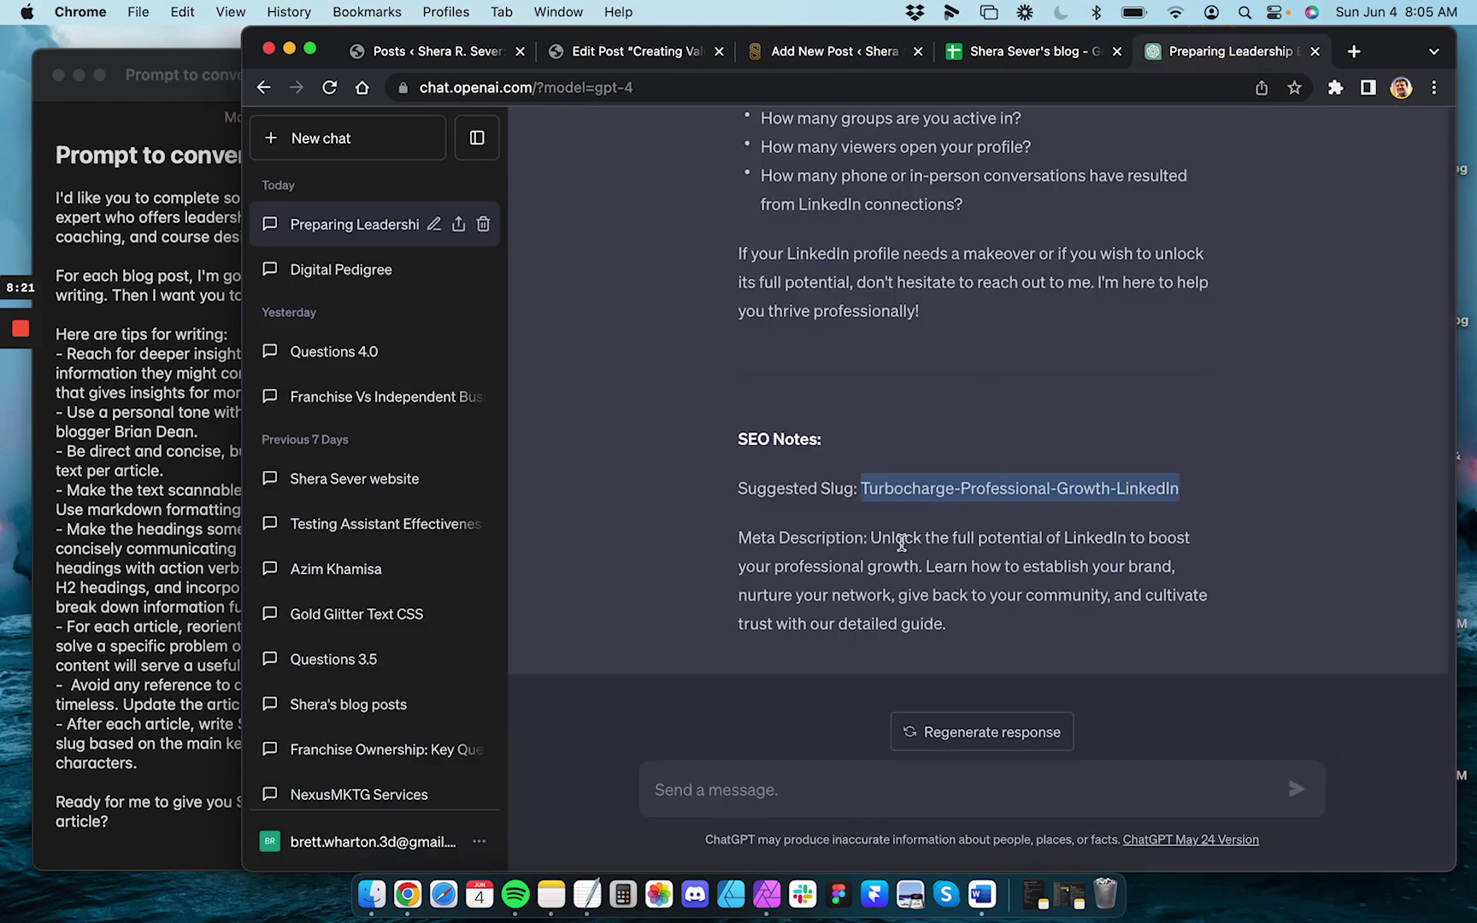
{"action": "left_click_drag", "start_coordinate": [870, 537], "coordinate": [966, 616]}
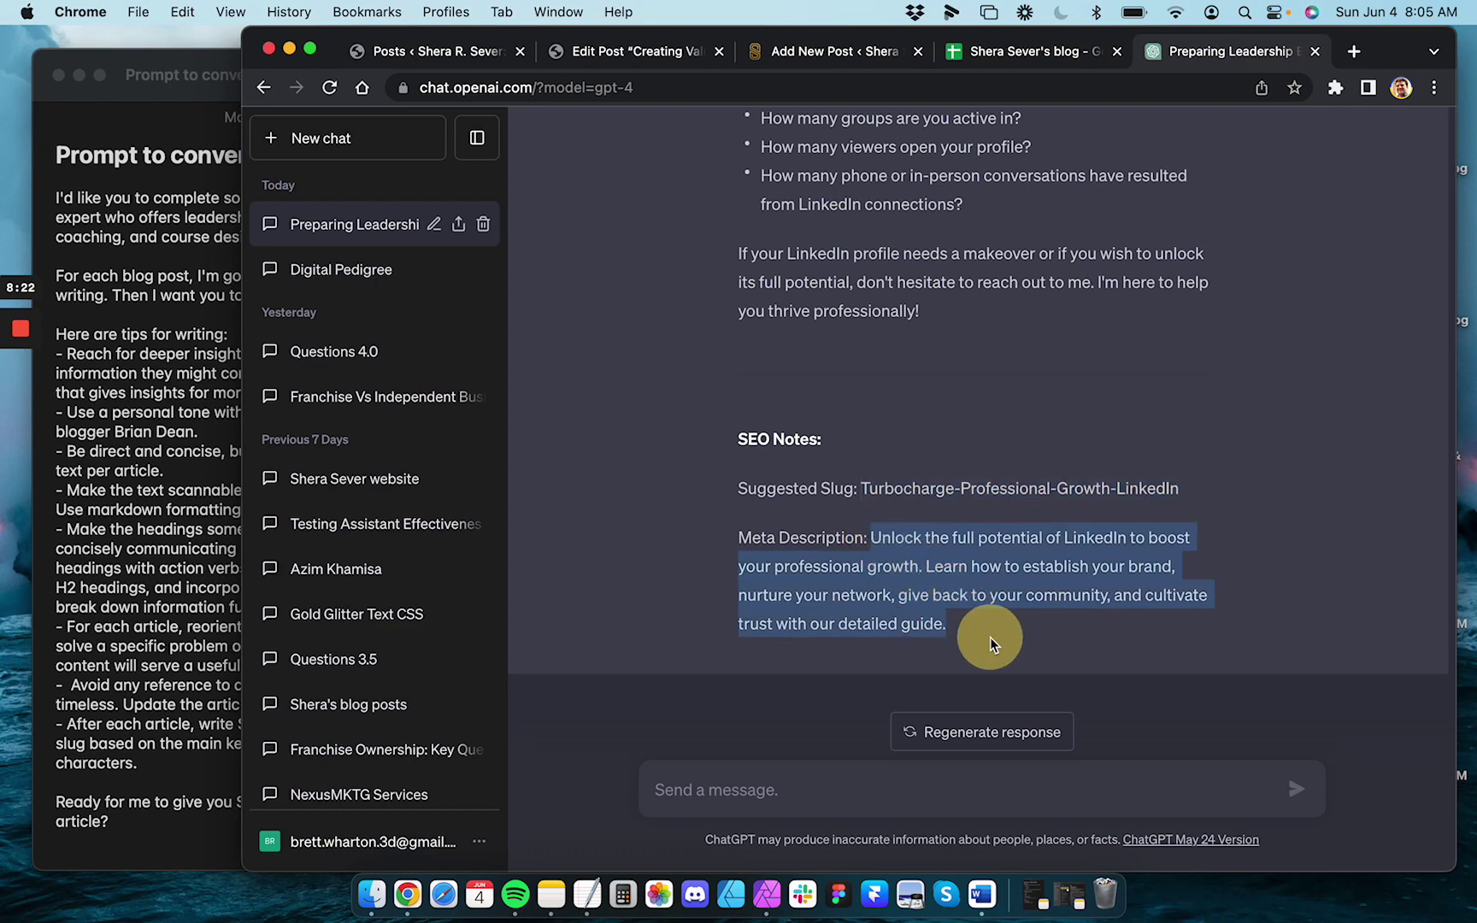
{"action": "key", "text": "super+c"}
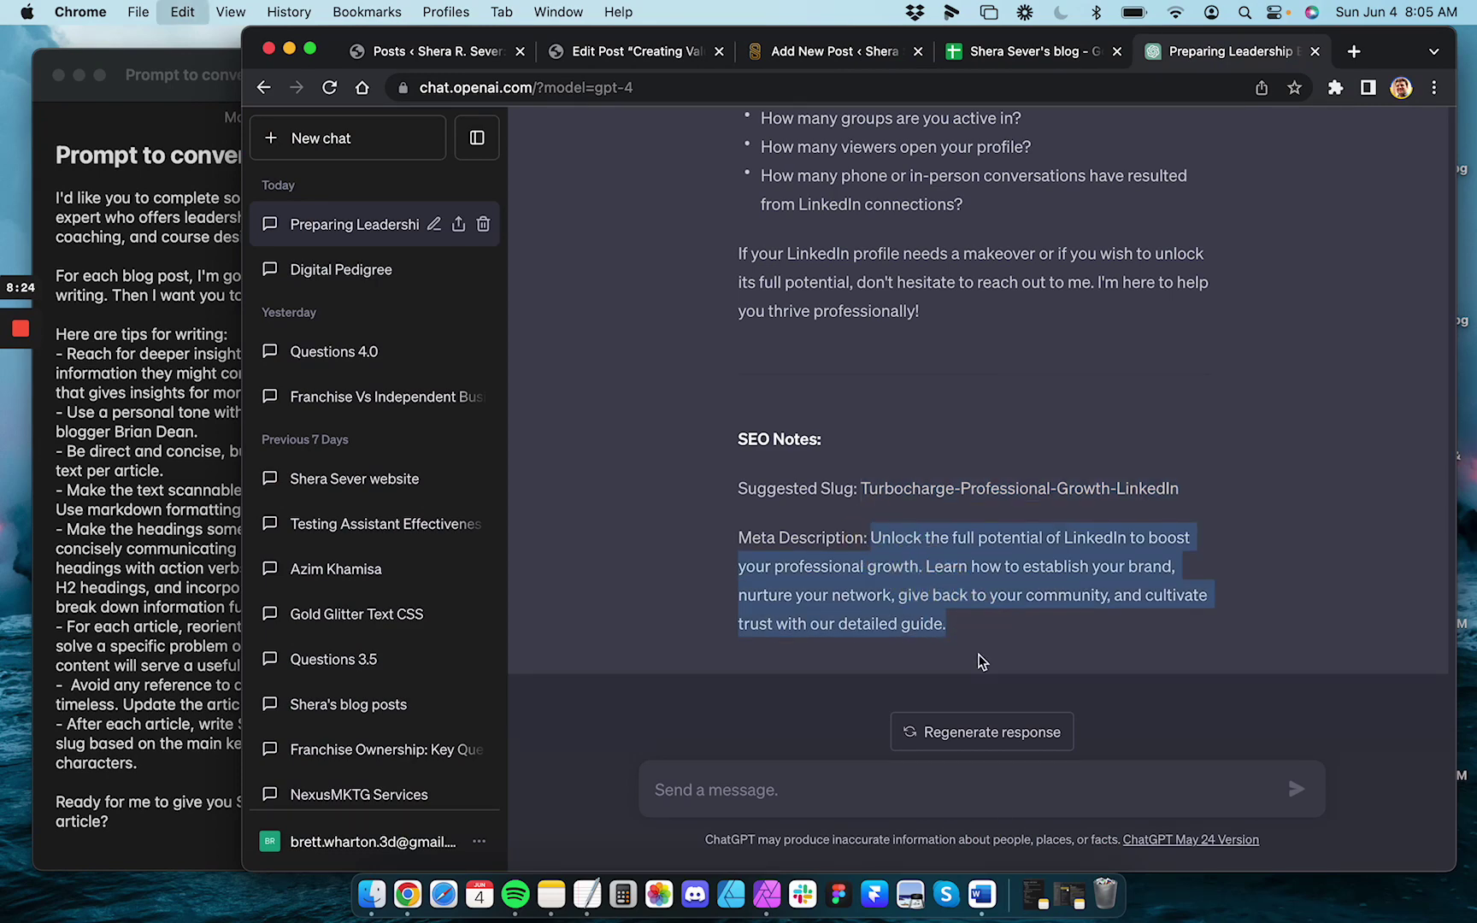
{"action": "left_click", "coordinate": [838, 53]}
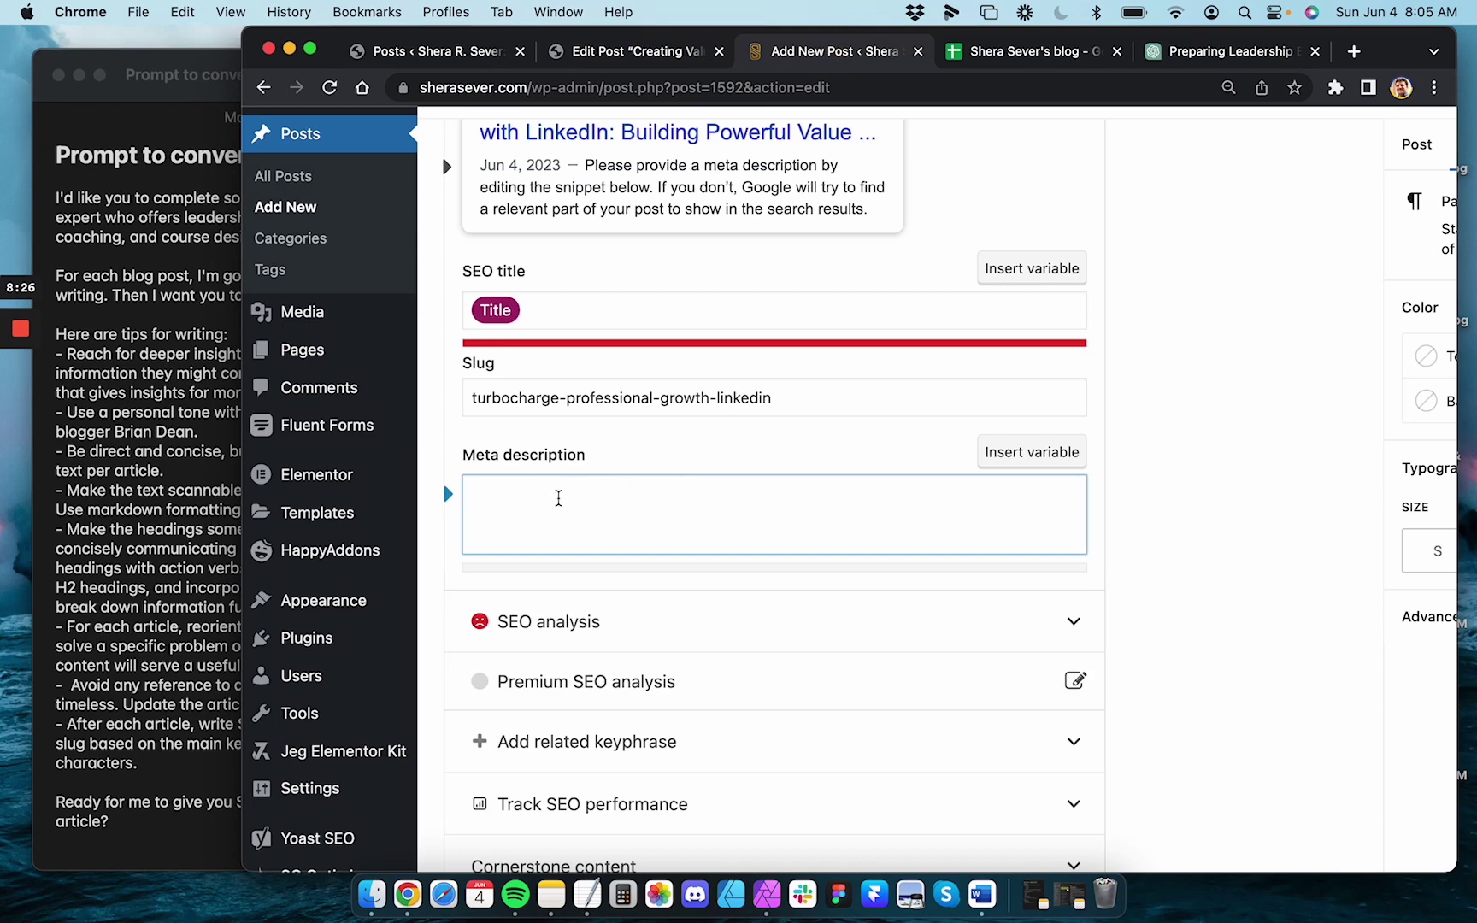
{"action": "key", "text": "super+v"}
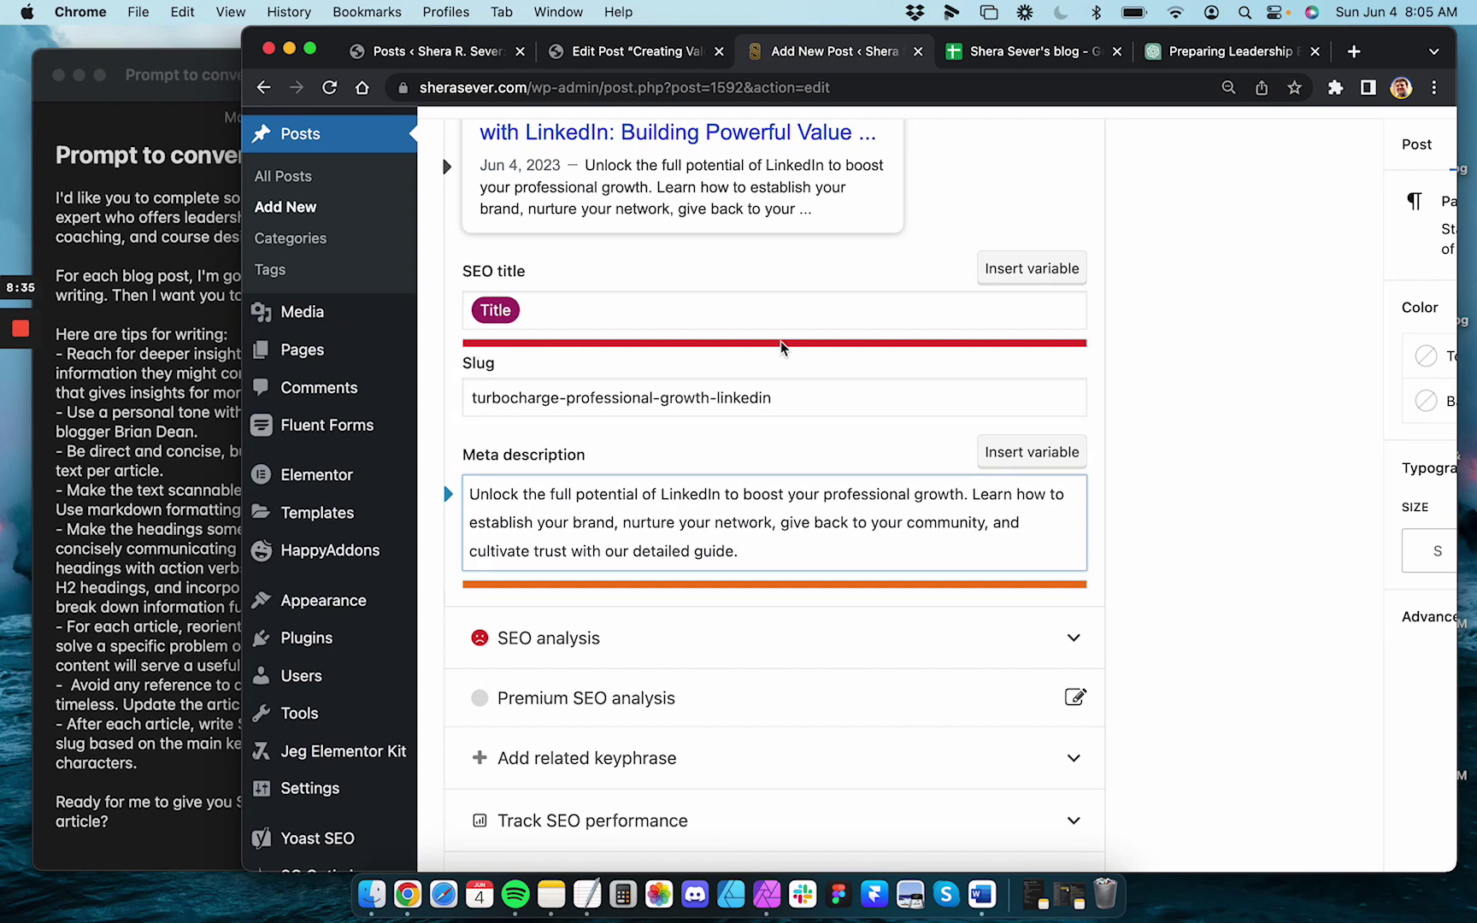
Shorten the slug to "professional-growth-linkedin" by removing the leading word "turbocharge-"
{"action": "left_click_drag", "start_coordinate": [786, 398], "coordinate": [446, 396]}
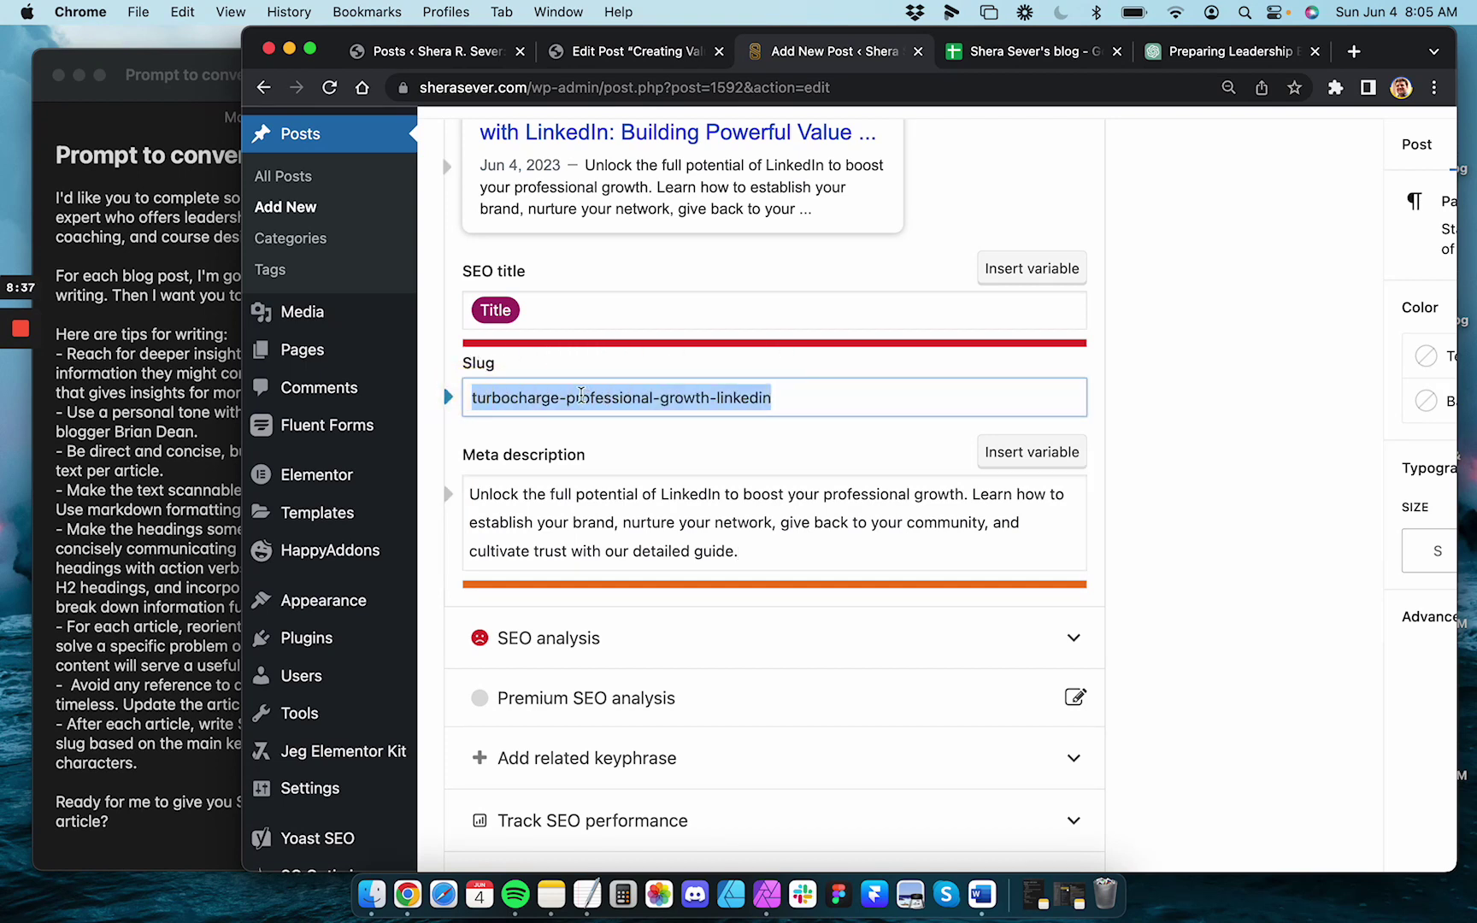
{"action": "scroll", "coordinate": [513, 390], "scroll_direction": "up", "scroll_amount": 2}
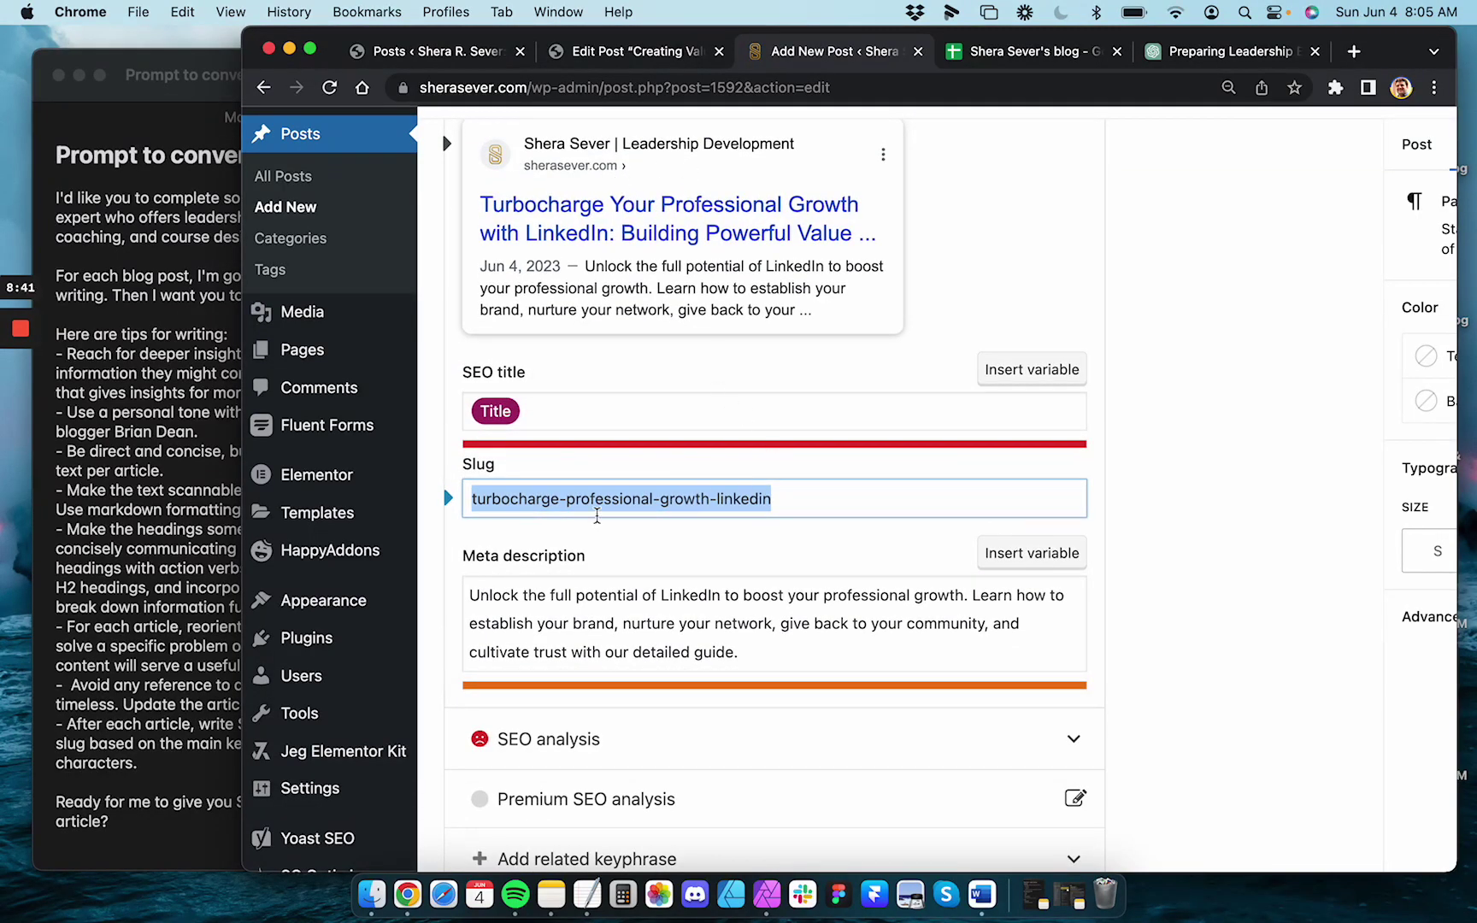
{"action": "left_click", "coordinate": [575, 496]}
{"action": "left_click", "coordinate": [743, 500]}
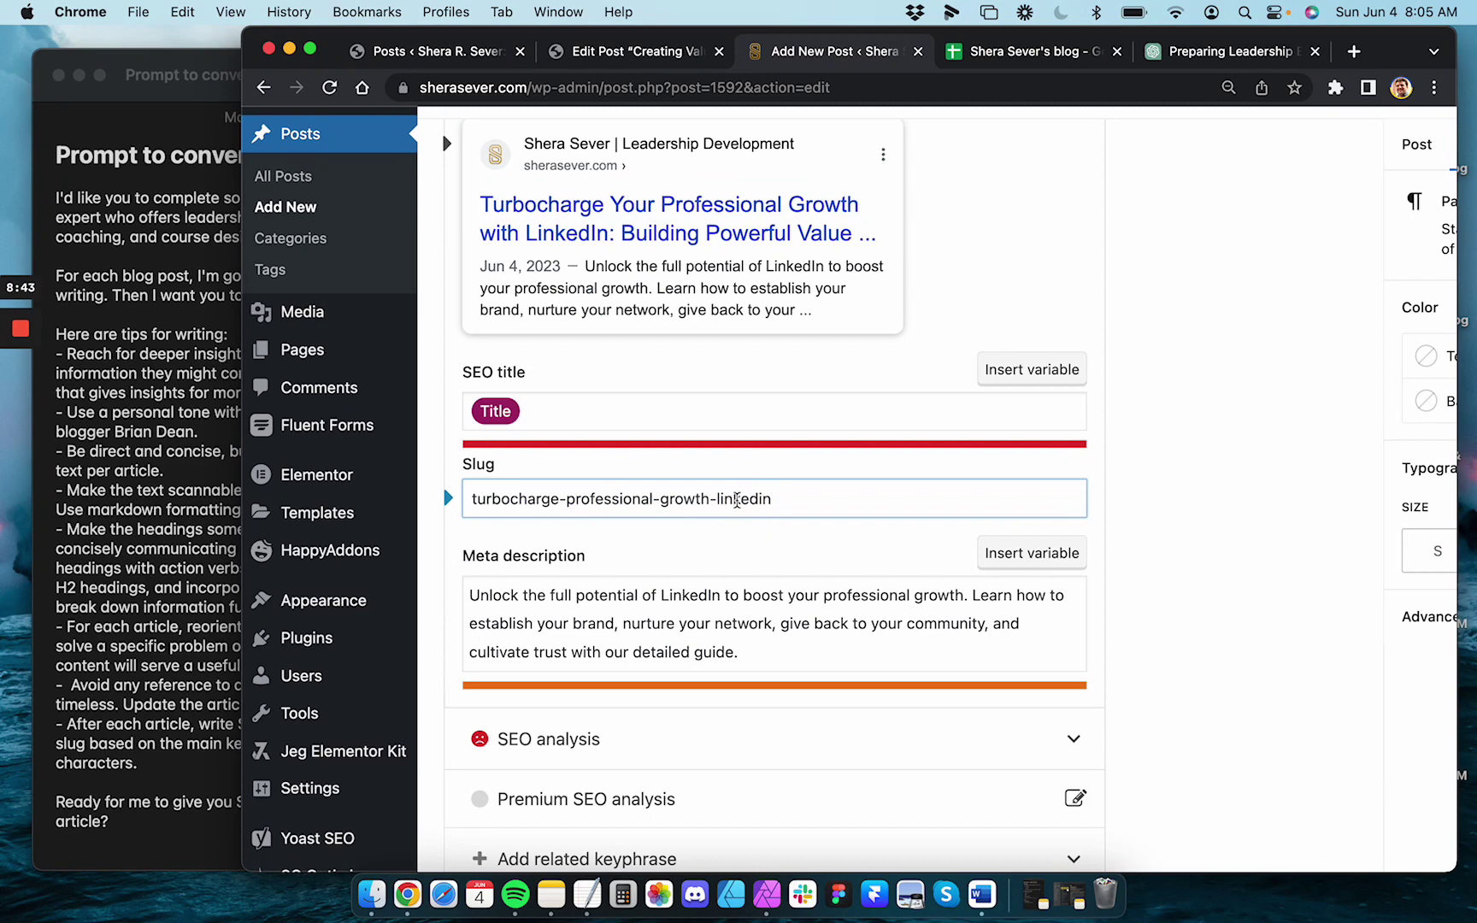
{"action": "left_click_drag", "start_coordinate": [565, 500], "coordinate": [473, 499]}
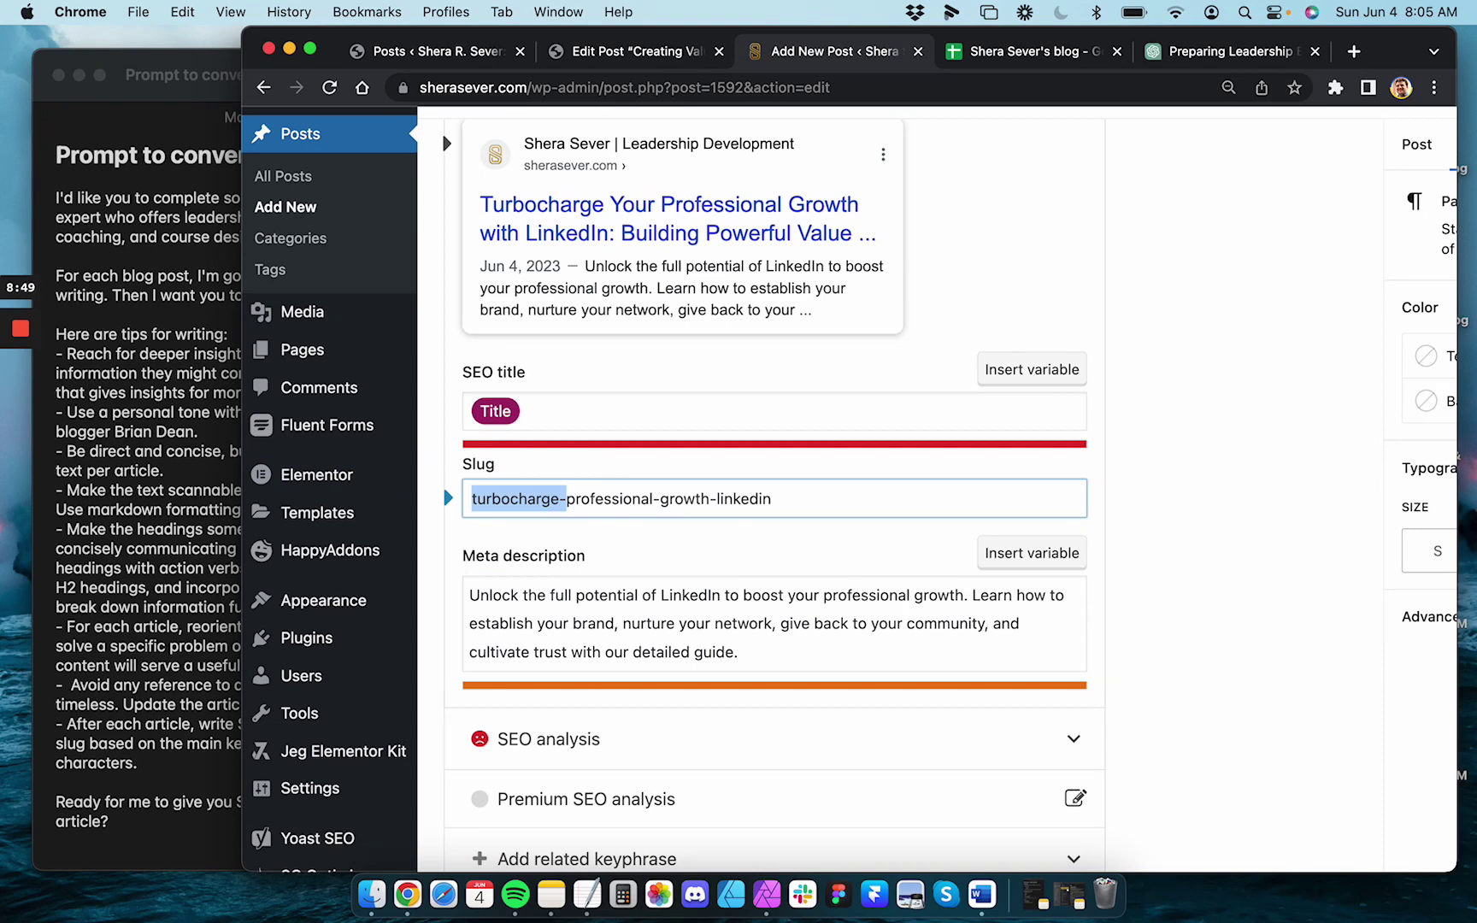
{"action": "key", "text": "BackSpace"}
{"action": "left_click", "coordinate": [537, 496]}
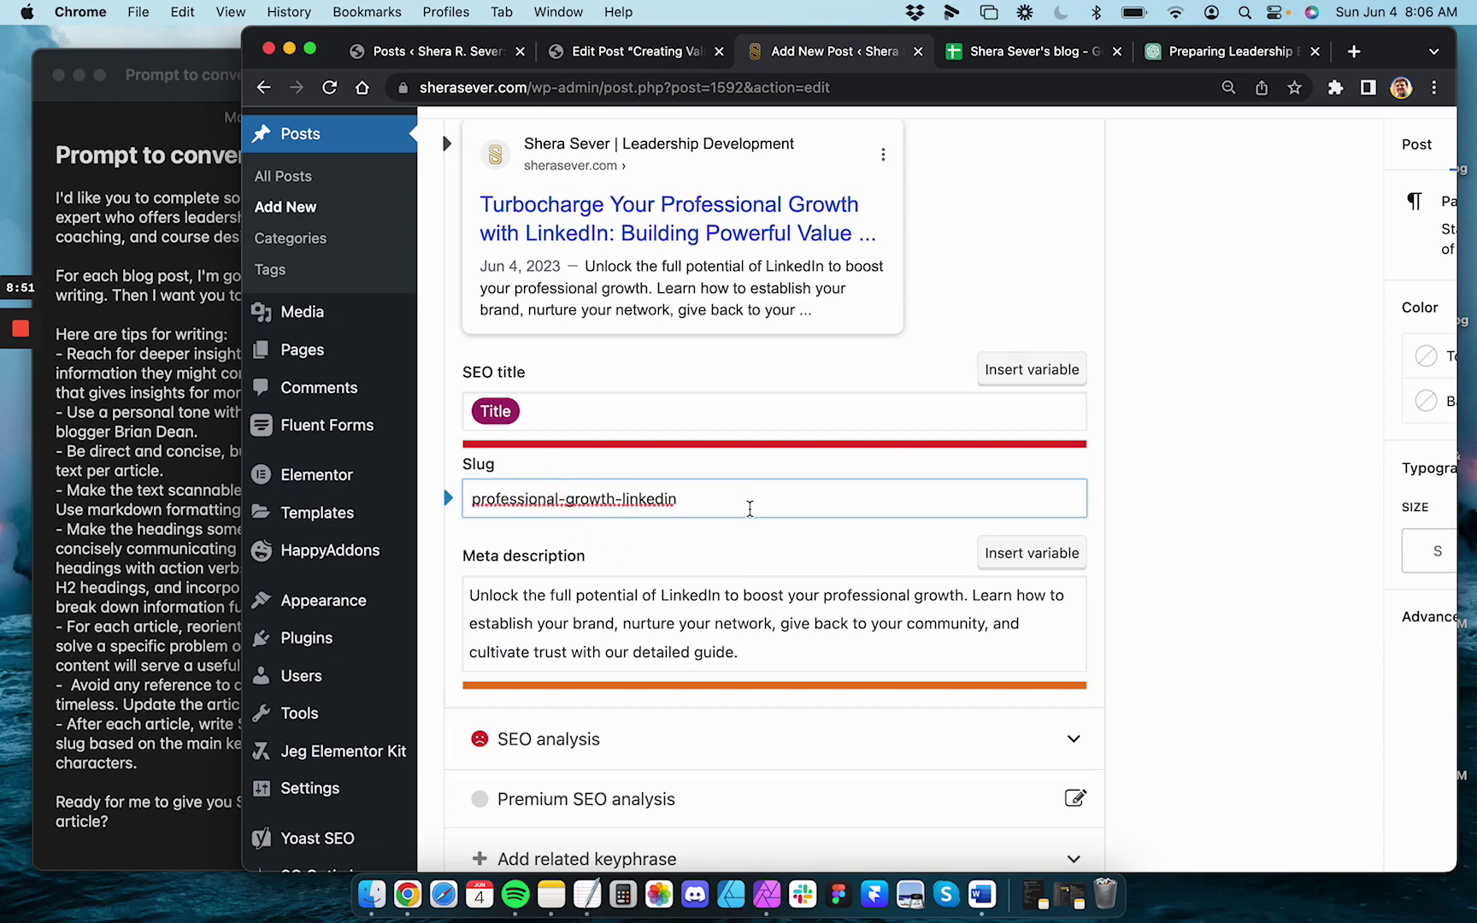
{"action": "left_click", "coordinate": [750, 508]}
{"action": "left_click_drag", "start_coordinate": [473, 498], "coordinate": [621, 494]}
{"action": "left_click", "coordinate": [680, 499]}
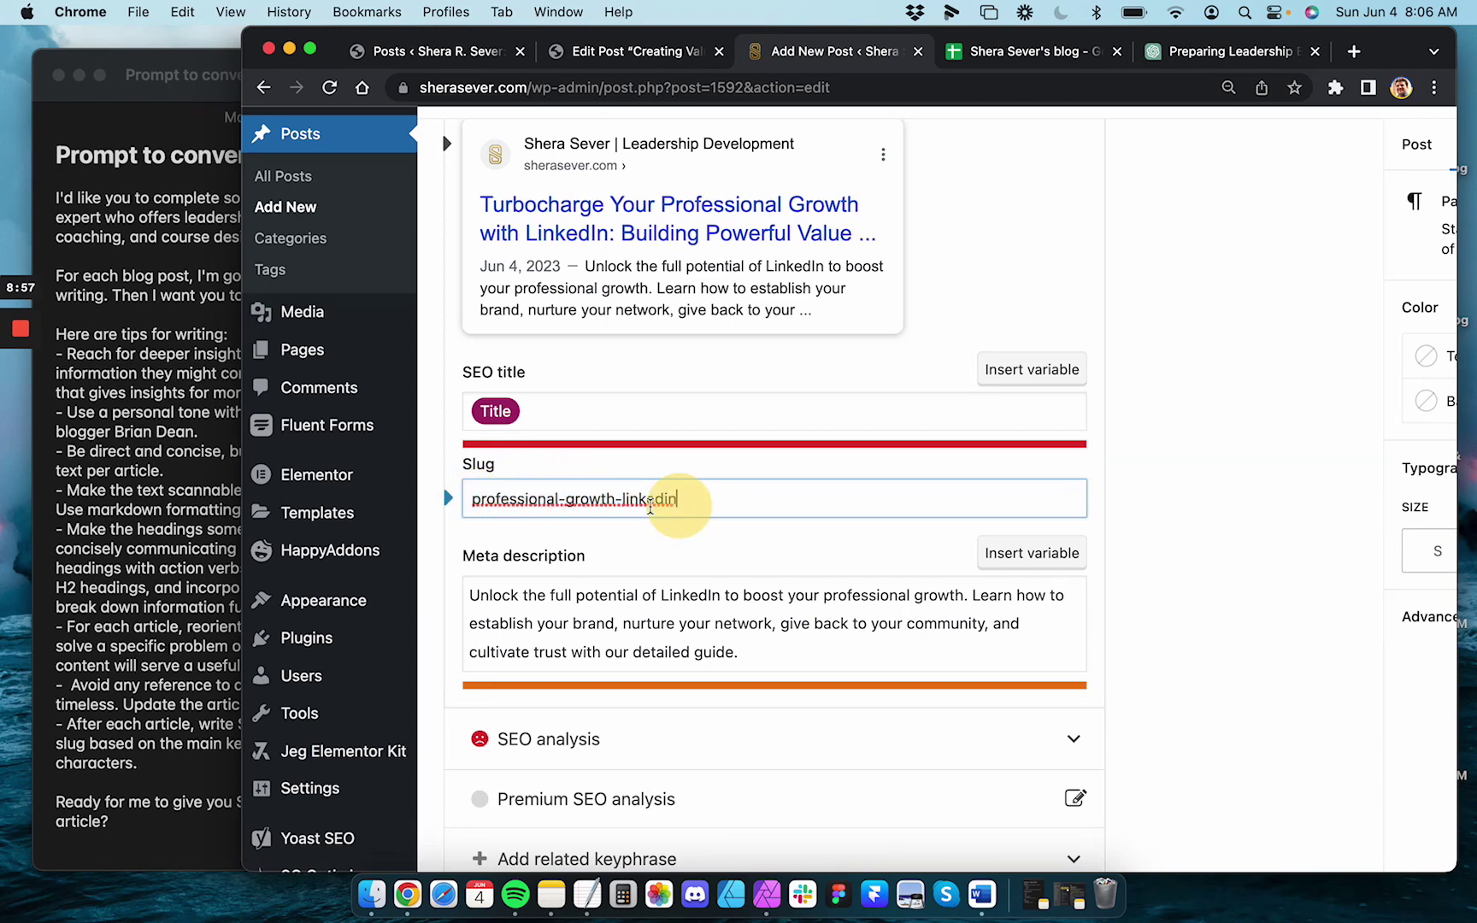
{"action": "left_click", "coordinate": [500, 499]}
{"action": "left_click", "coordinate": [564, 499]}
{"action": "left_click", "coordinate": [679, 499]}
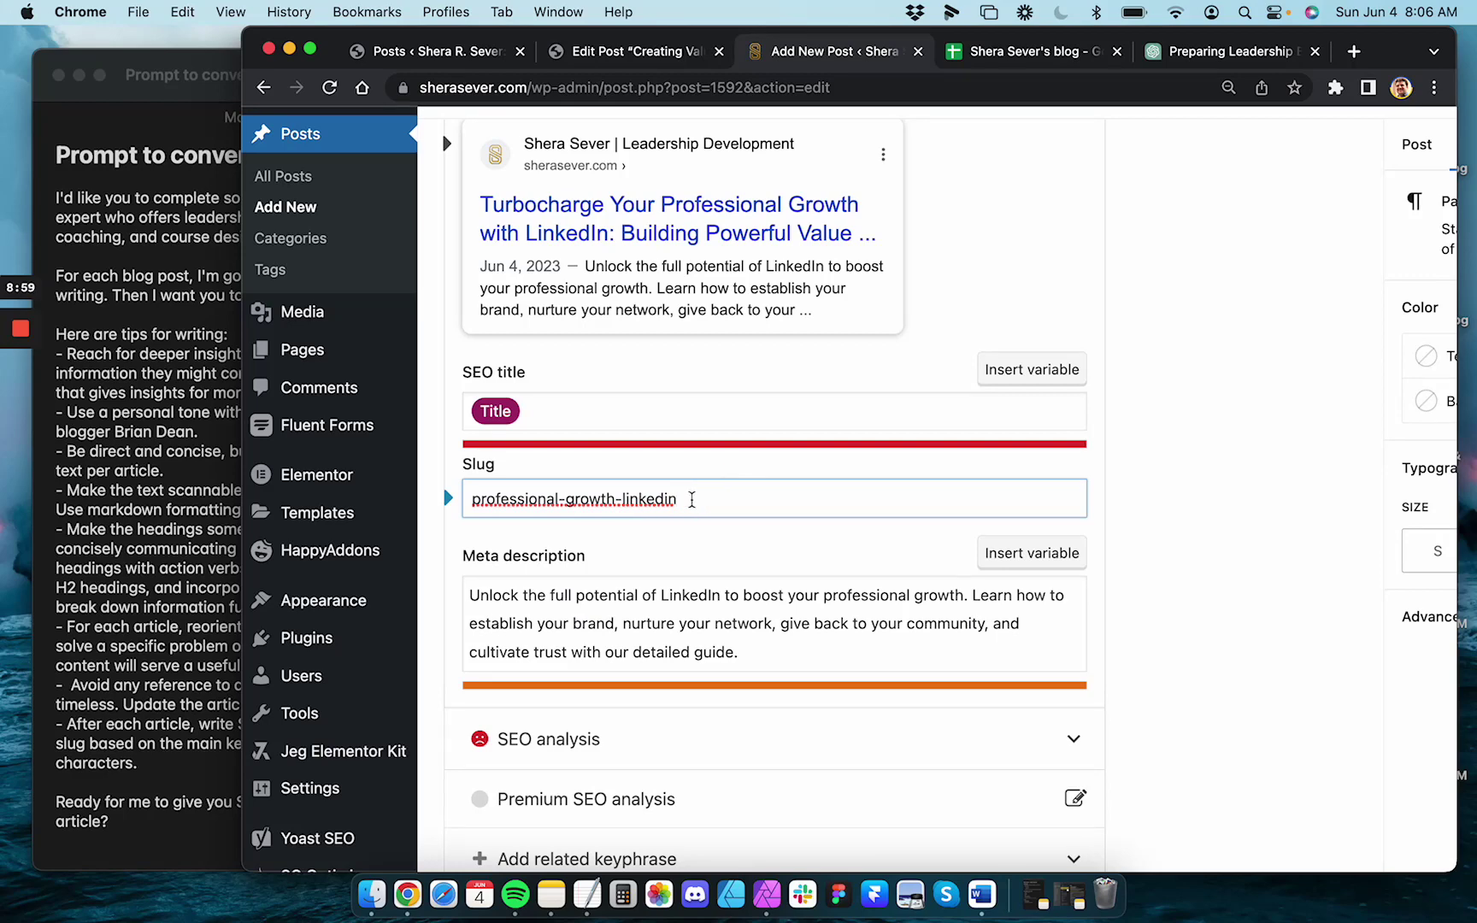
{"action": "left_click_drag", "start_coordinate": [688, 499], "coordinate": [448, 497]}
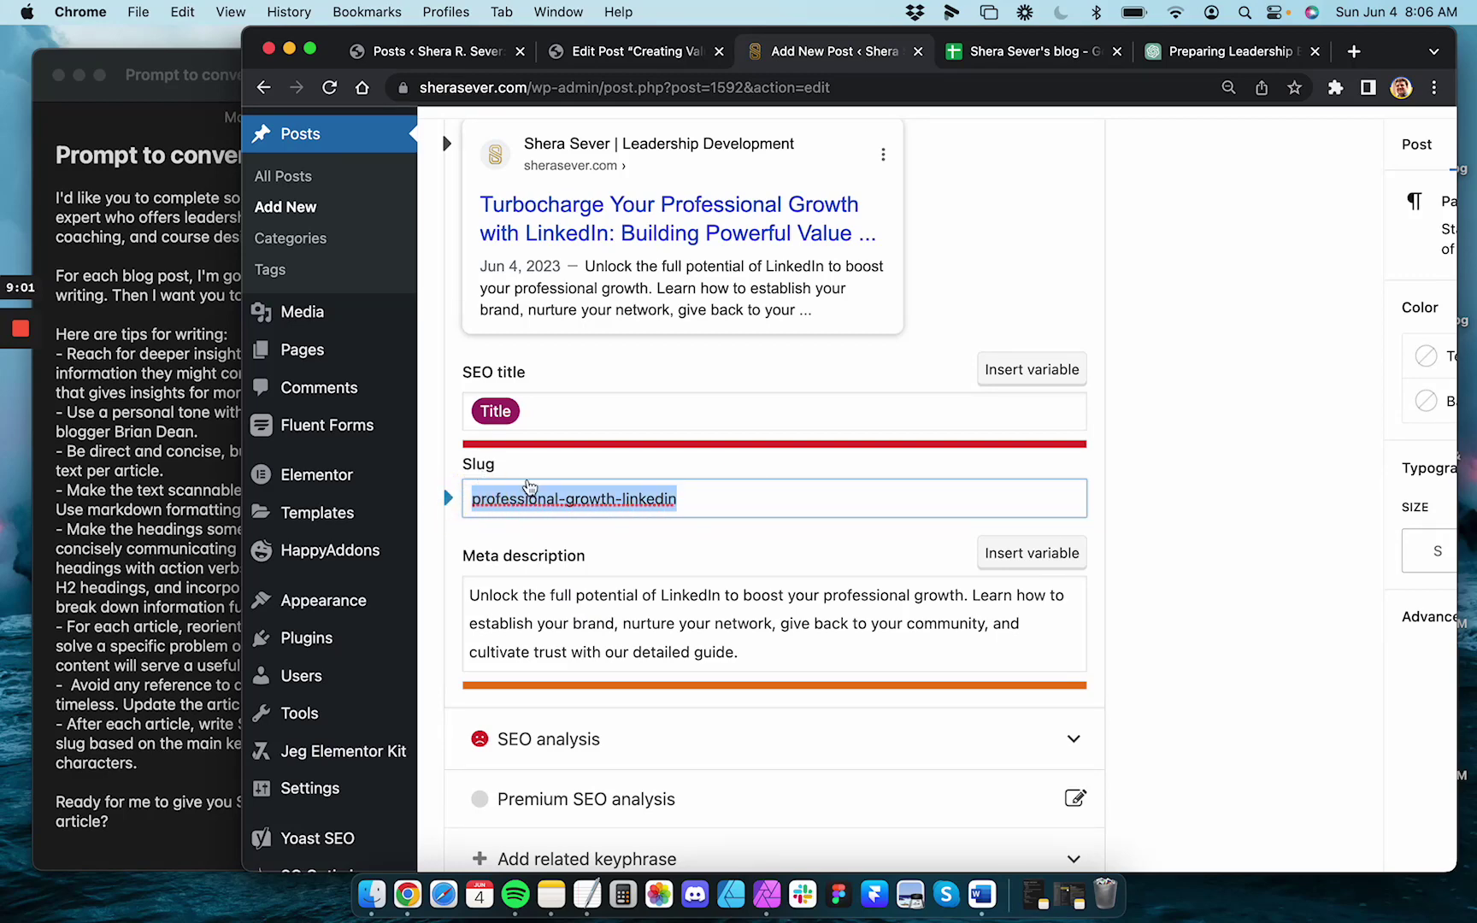
Compare the post's desktop and mobile Google previews, checking how the title and description are cut off, and end on the mobile result
{"action": "scroll", "coordinate": [706, 586], "scroll_direction": "up", "scroll_amount": 3}
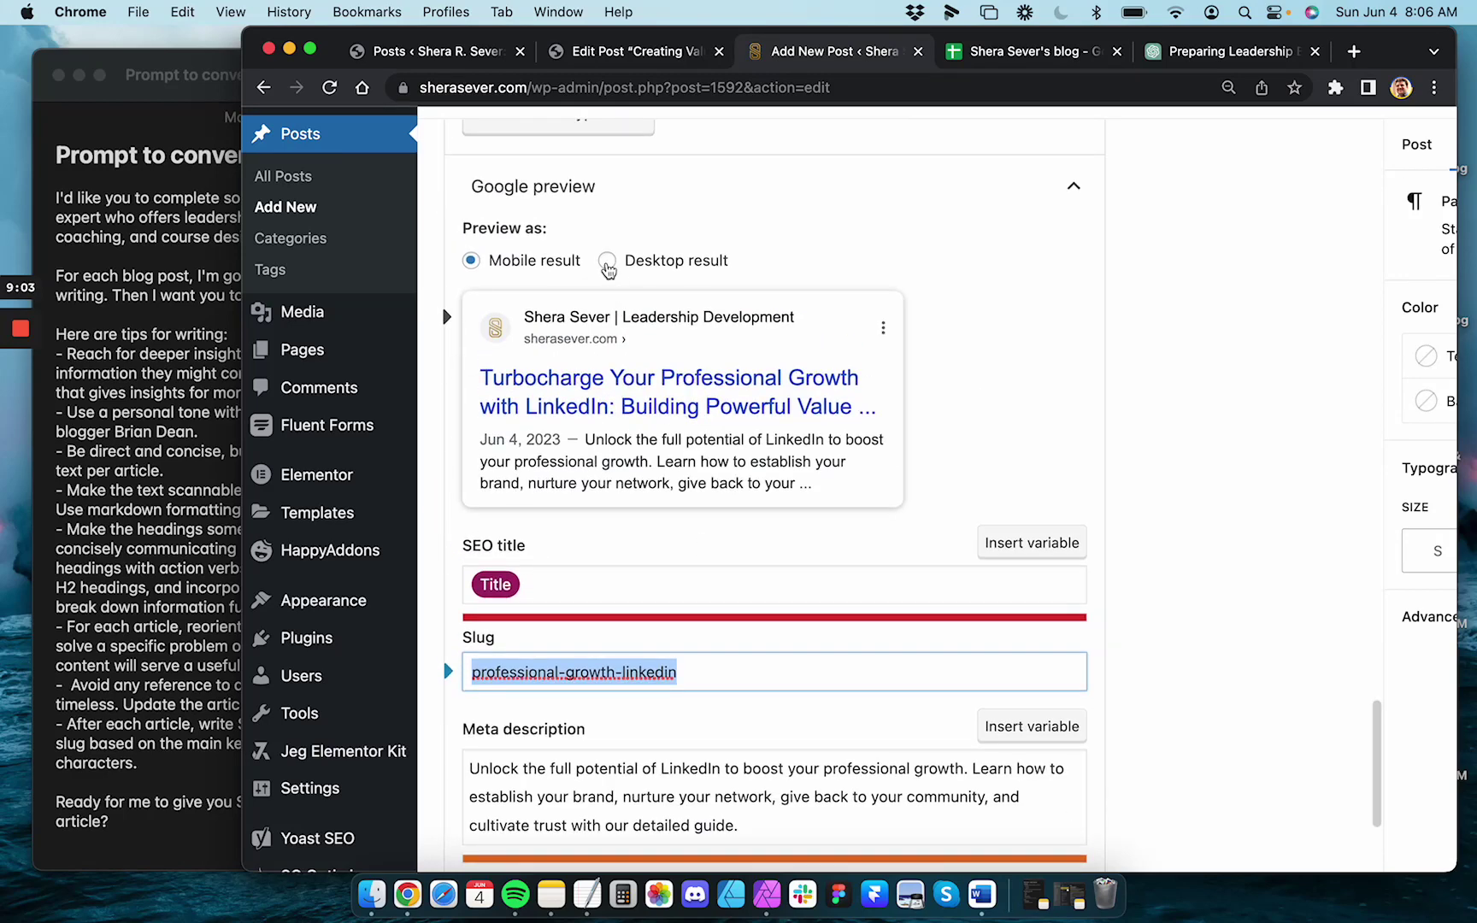
{"action": "left_click", "coordinate": [607, 263]}
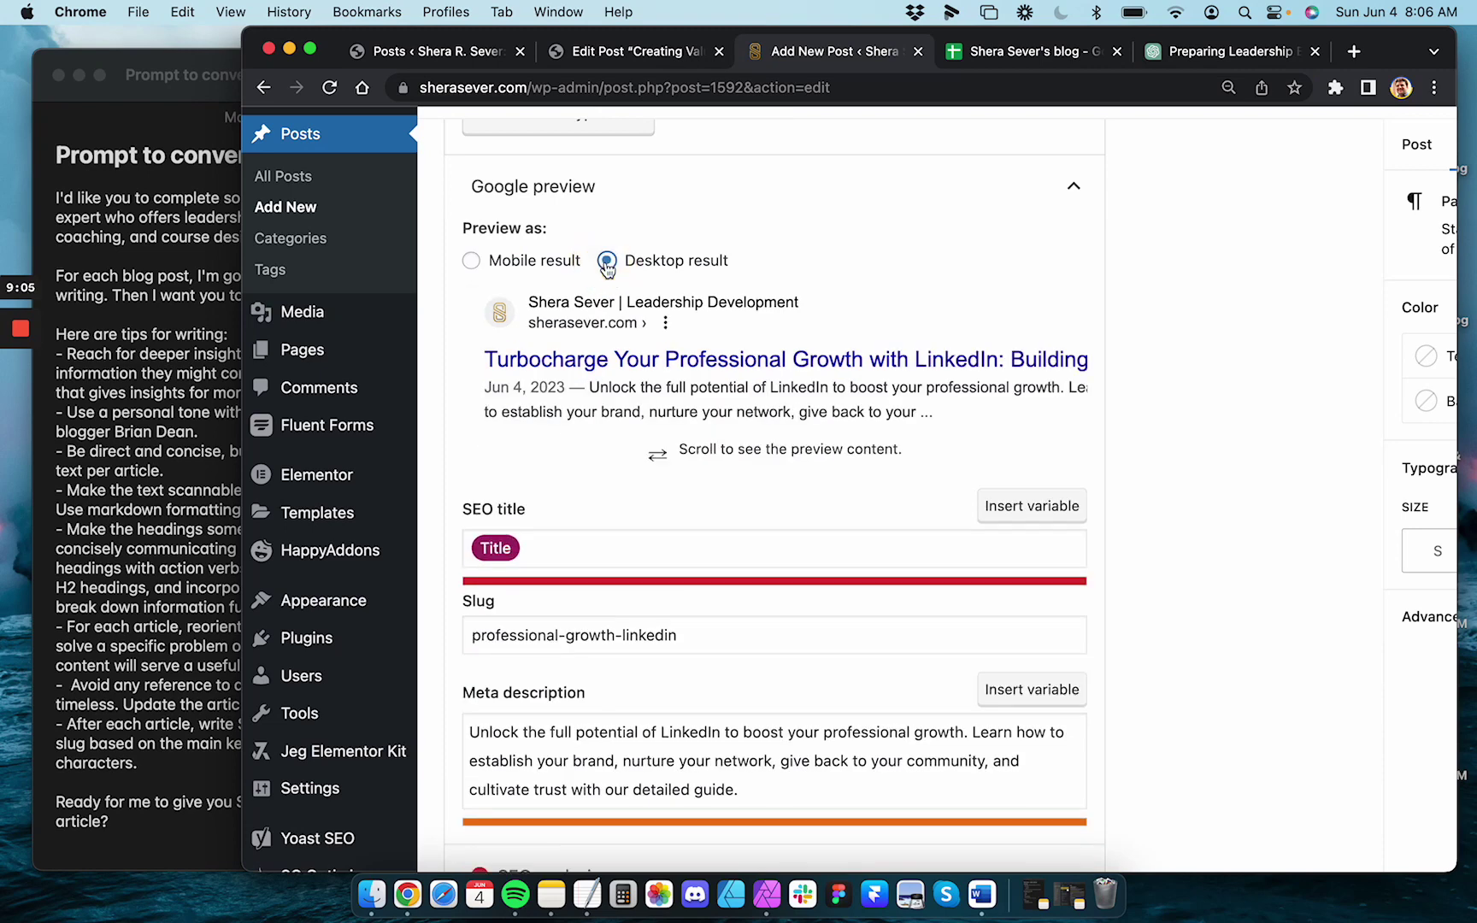
{"action": "scroll", "coordinate": [684, 380], "scroll_direction": "right", "scroll_amount": 3}
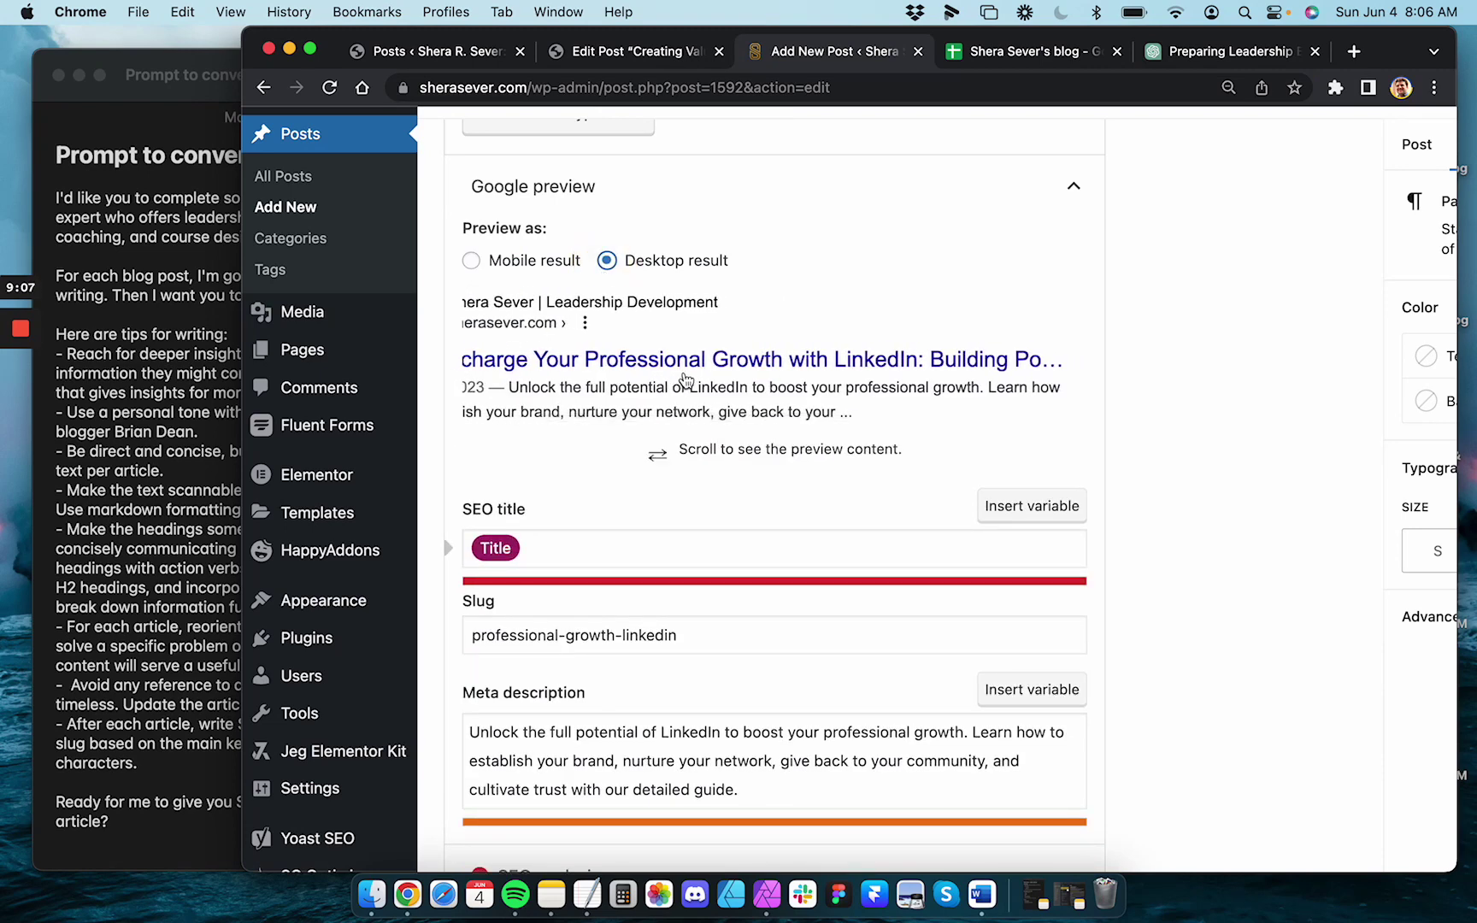
{"action": "scroll", "coordinate": [675, 378], "scroll_direction": "left", "scroll_amount": 3}
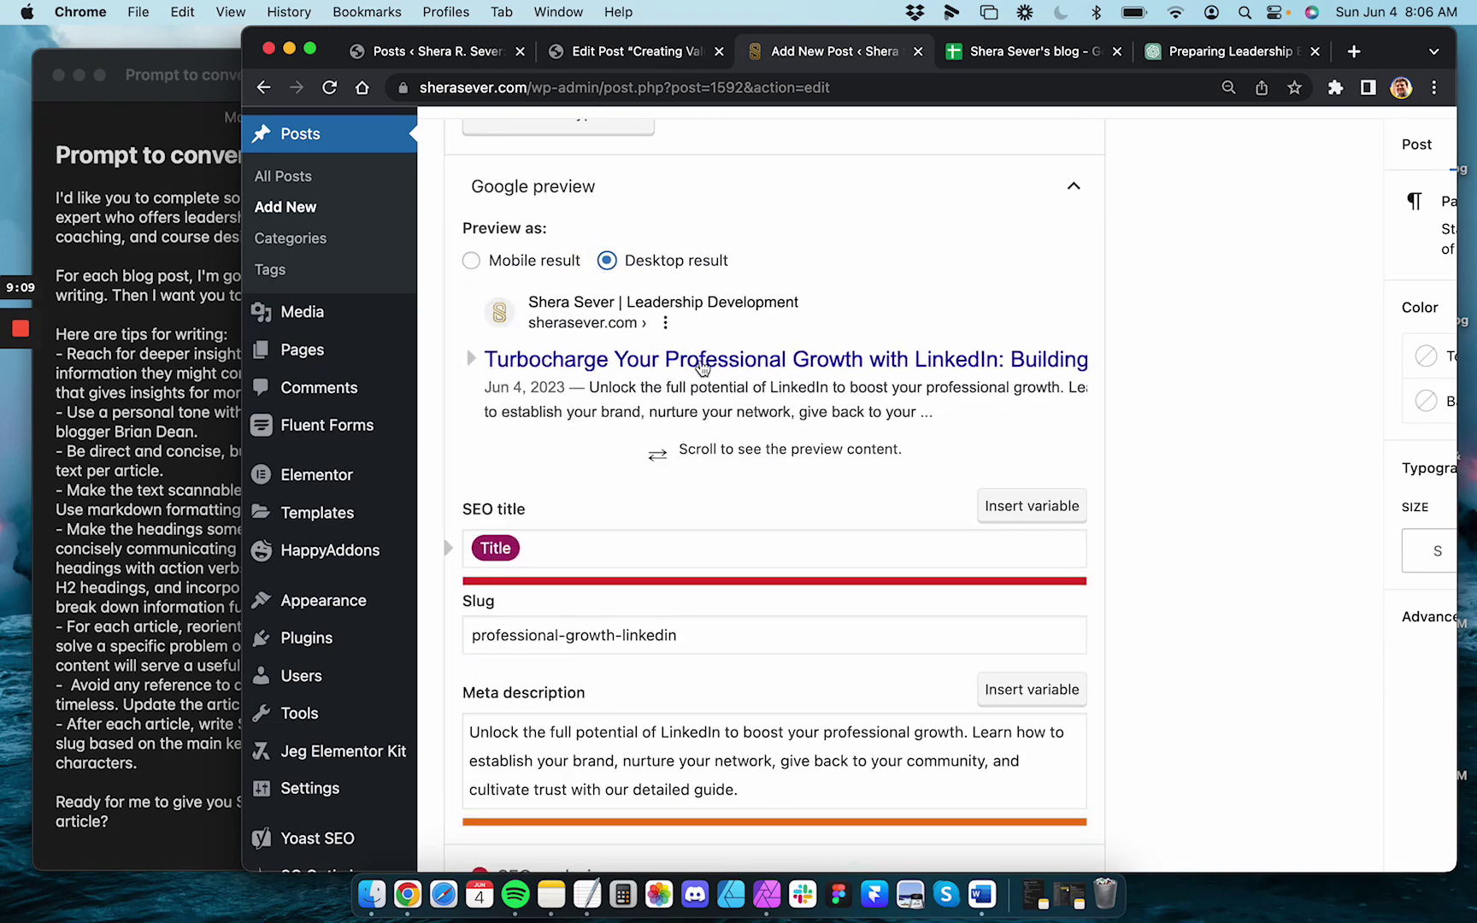
{"action": "scroll", "coordinate": [863, 373], "scroll_direction": "right", "scroll_amount": 3}
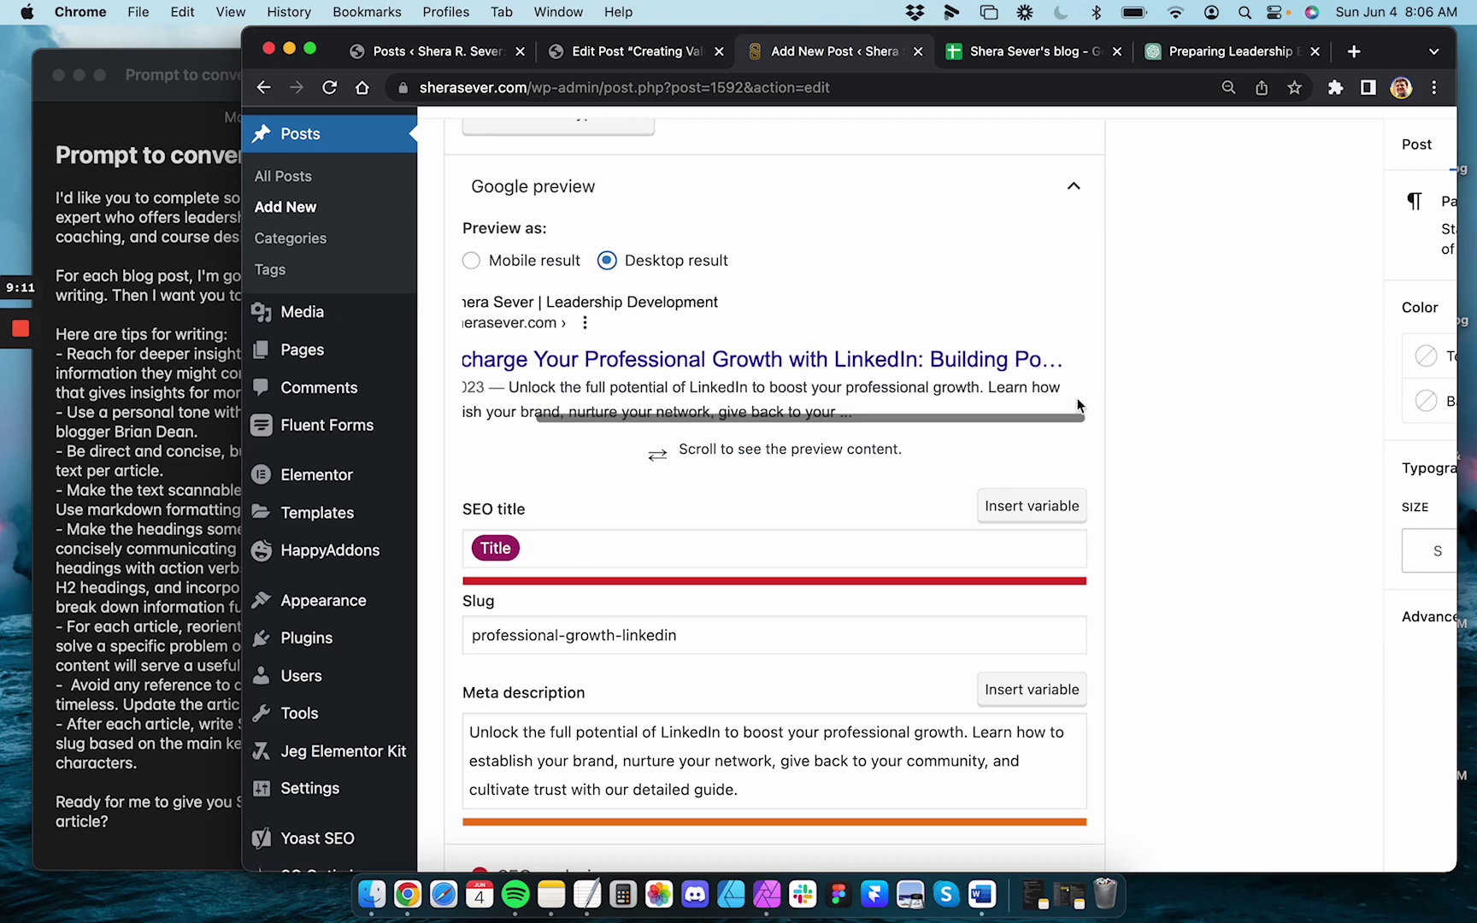
{"action": "scroll", "coordinate": [1082, 389], "scroll_direction": "up", "scroll_amount": 5}
{"action": "scroll", "coordinate": [1029, 357], "scroll_direction": "down", "scroll_amount": 5}
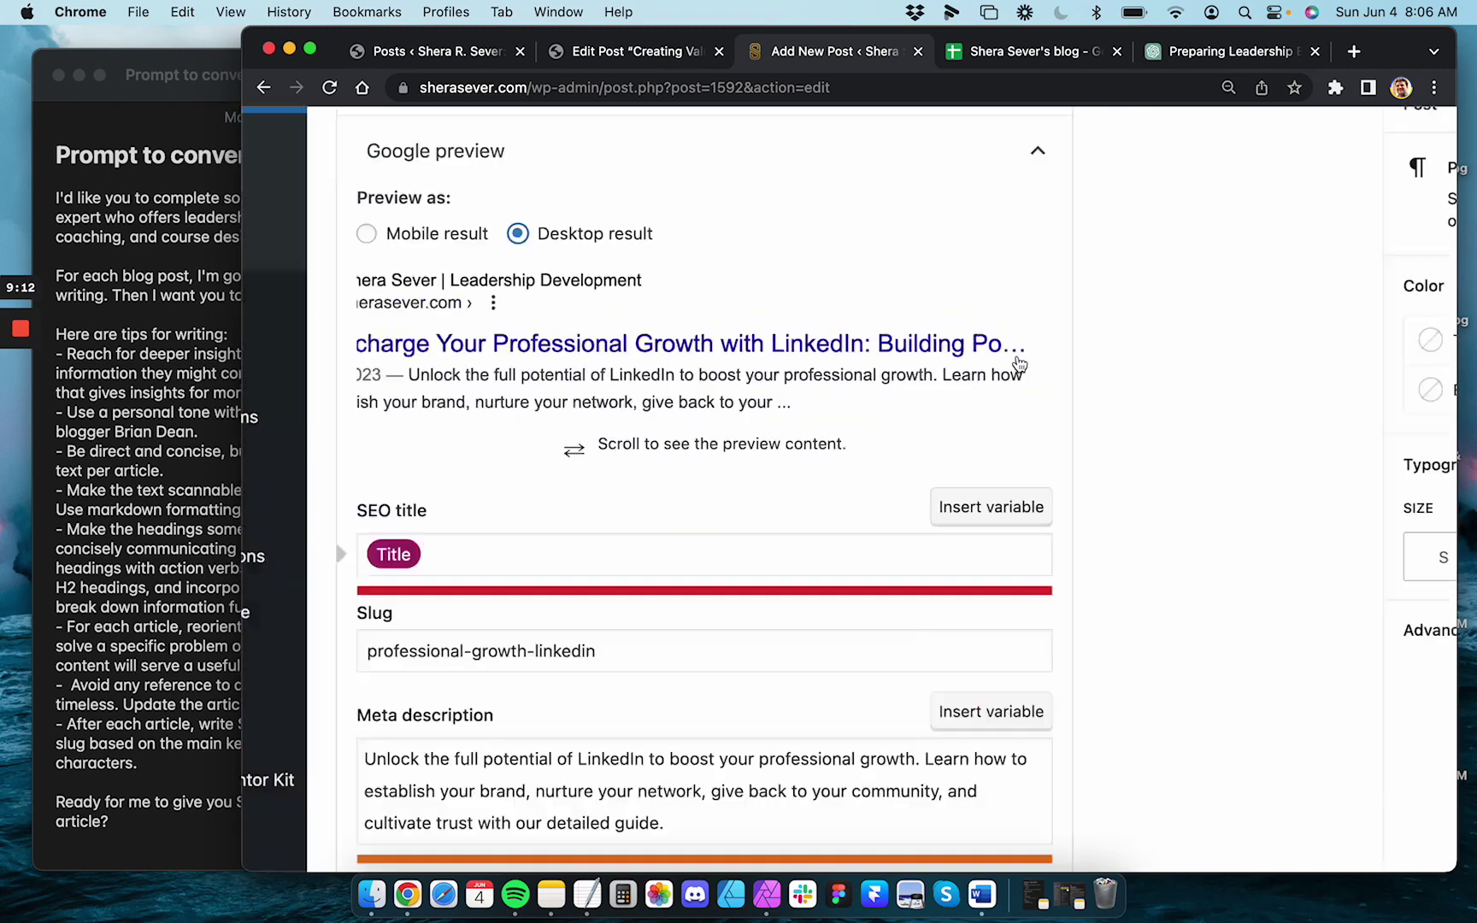
{"action": "left_click", "coordinate": [487, 311]}
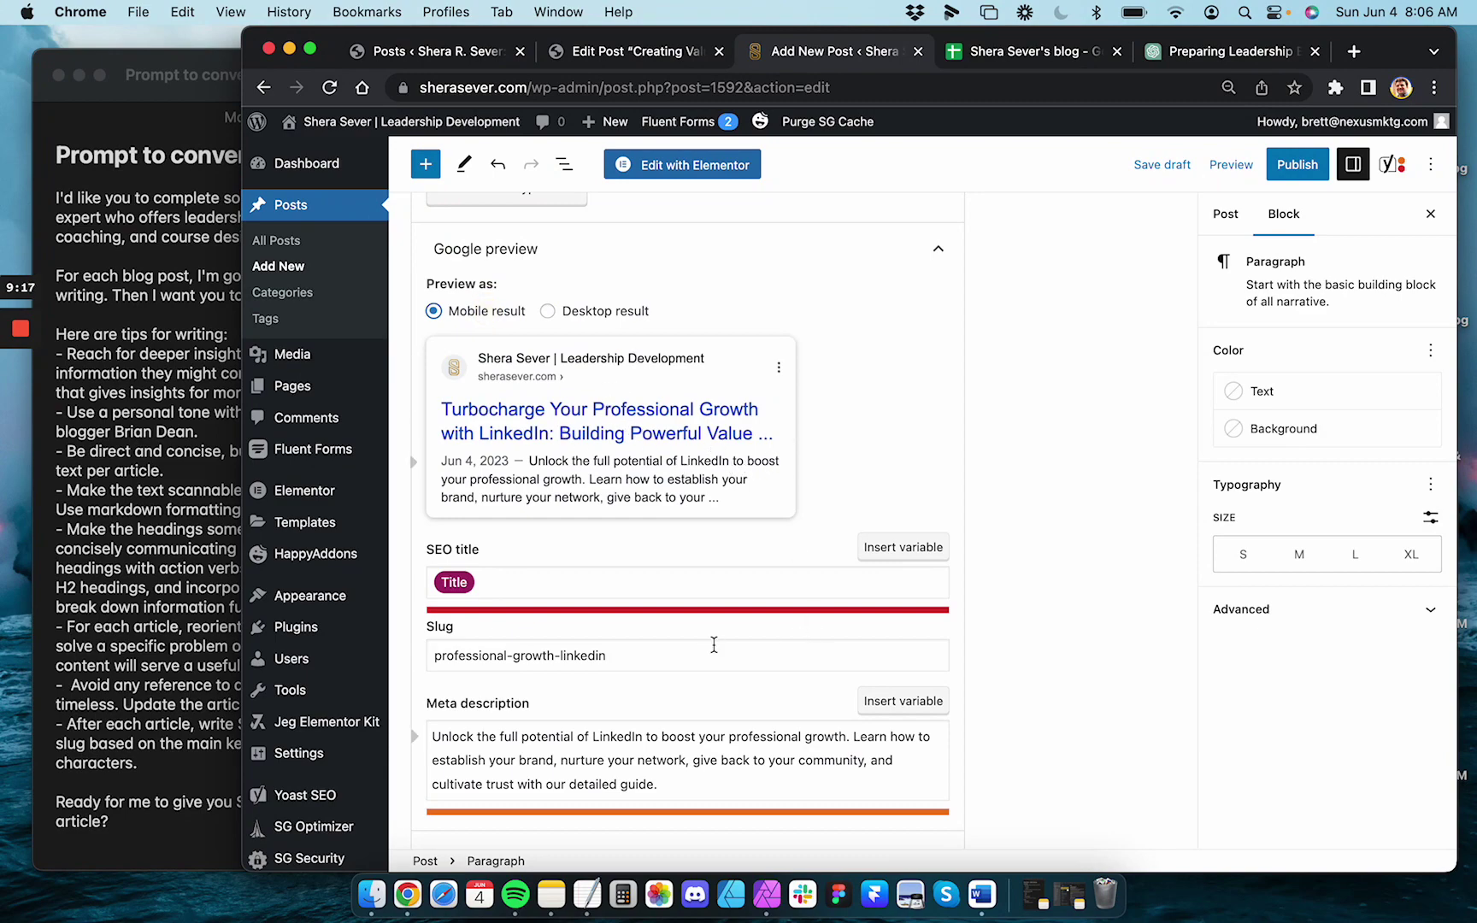
Examine the post title's wording and length, from the "Turbocharge" phrase to the part after the colon
{"action": "scroll", "coordinate": [715, 669], "scroll_direction": "up", "scroll_amount": 20}
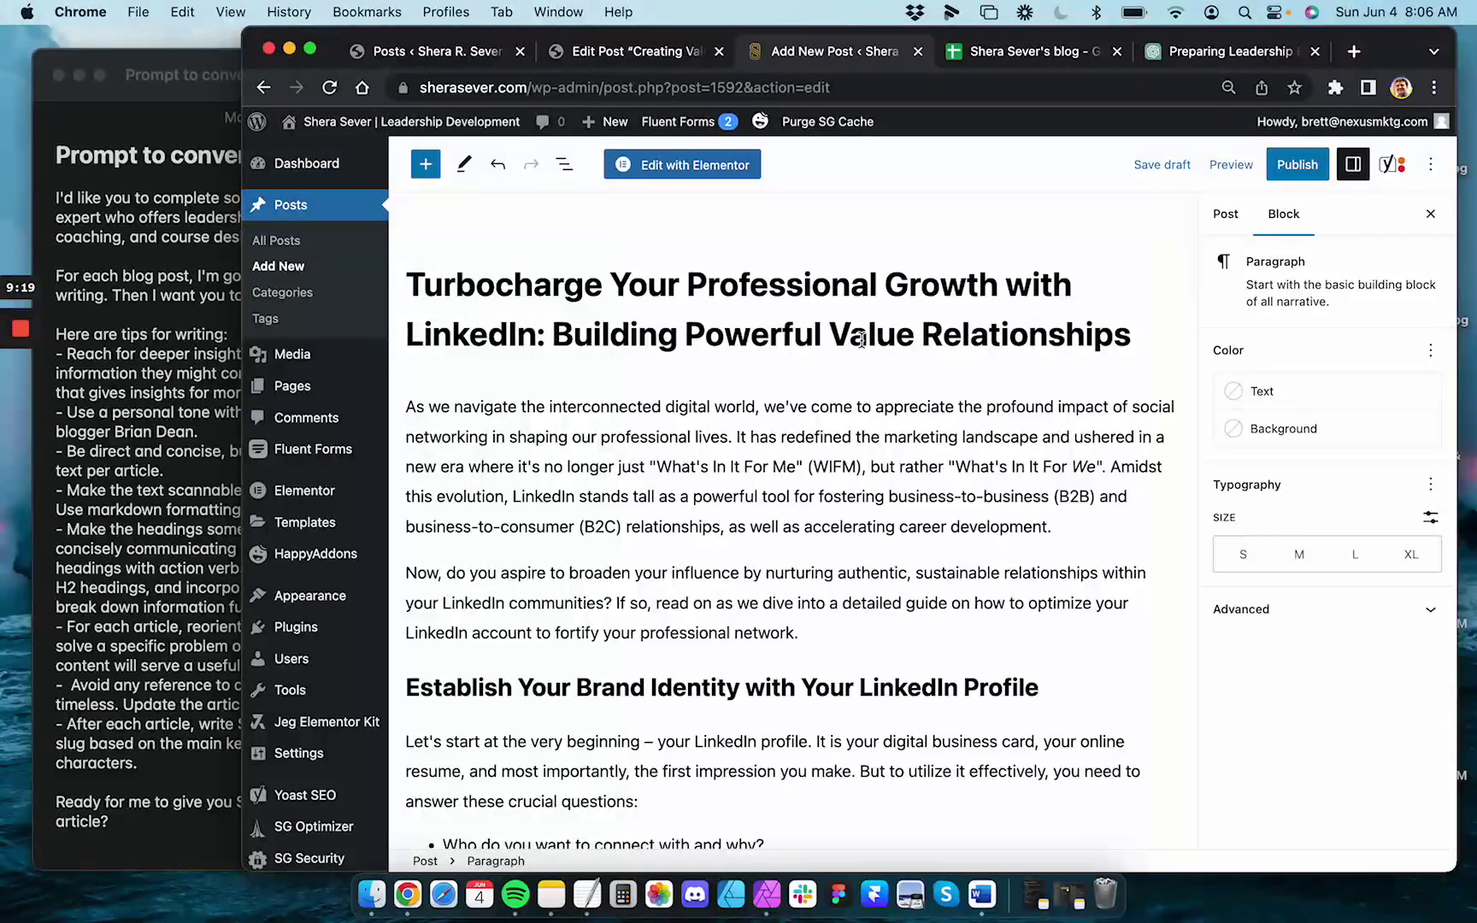
{"action": "left_click_drag", "start_coordinate": [1143, 349], "coordinate": [1018, 335]}
{"action": "triple_click", "coordinate": [694, 330]}
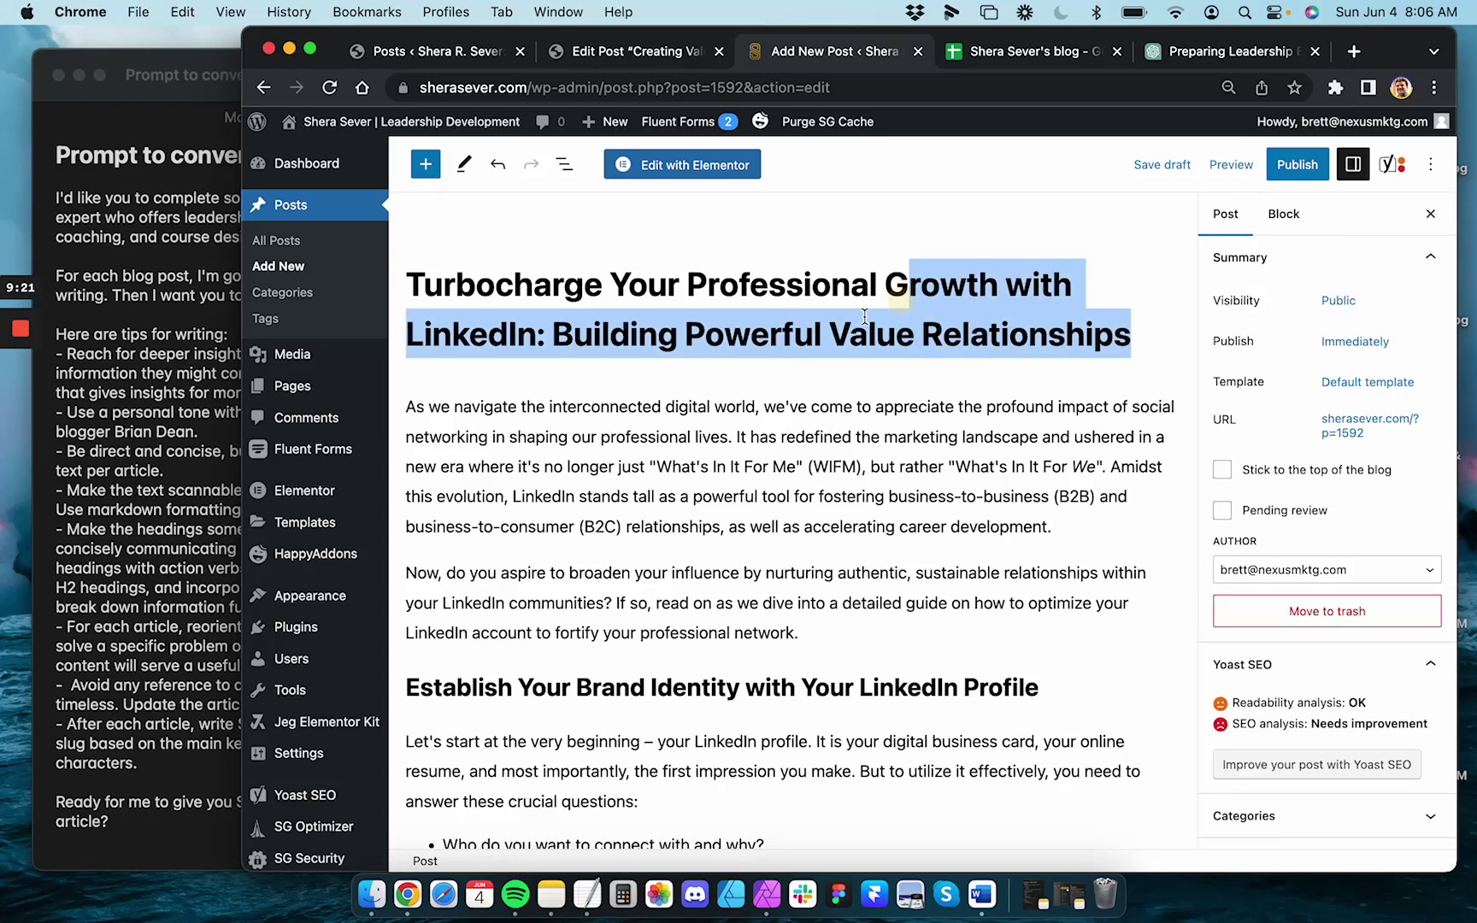
{"action": "left_click", "coordinate": [866, 323]}
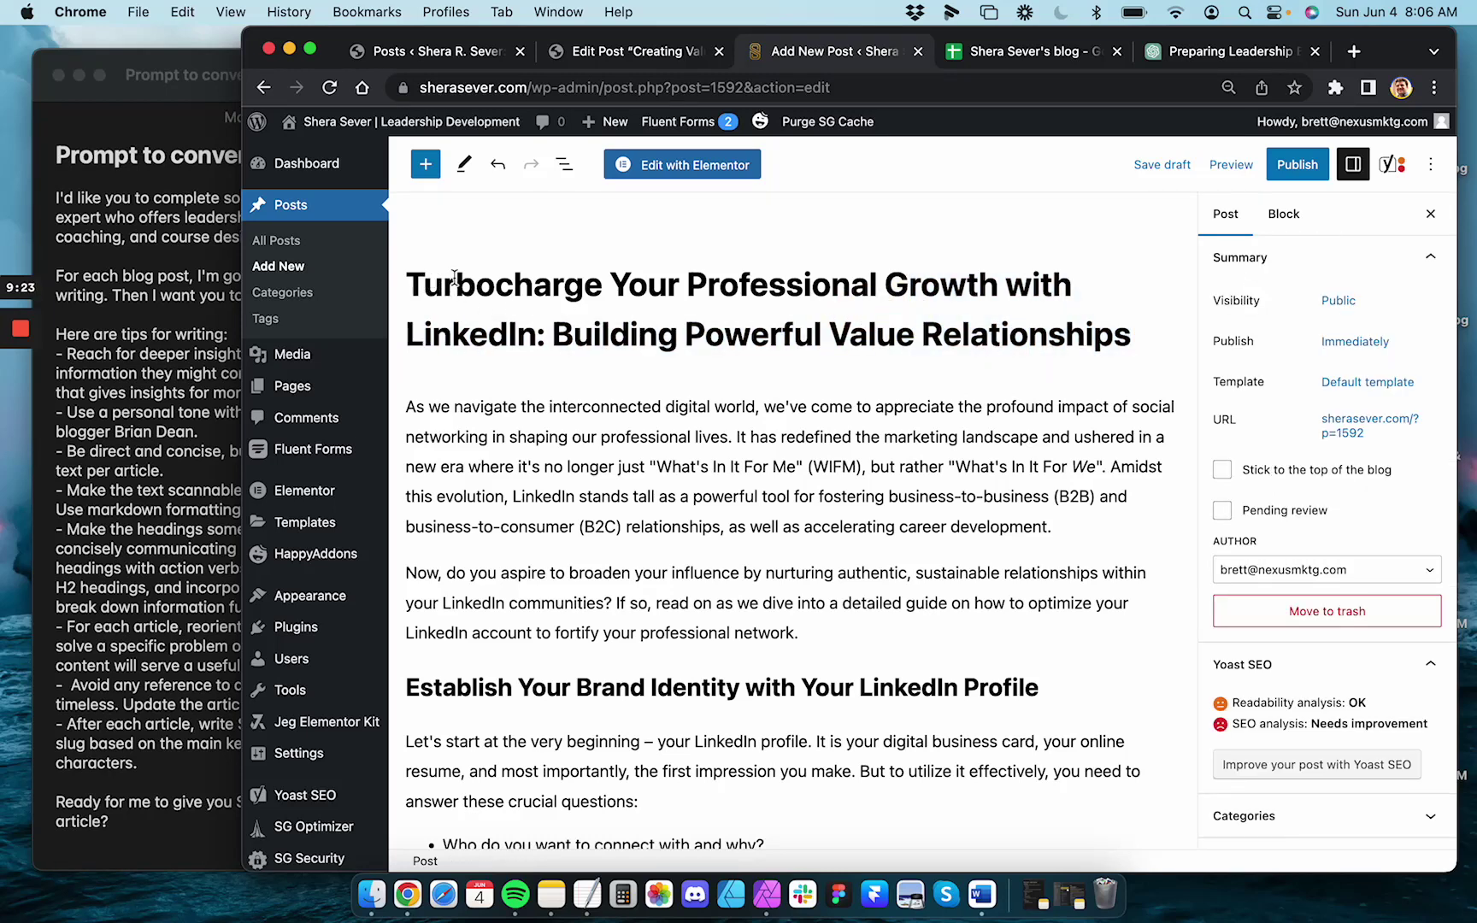
{"action": "left_click_drag", "start_coordinate": [417, 286], "coordinate": [1114, 335]}
{"action": "left_click", "coordinate": [1114, 334]}
{"action": "left_click", "coordinate": [967, 291]}
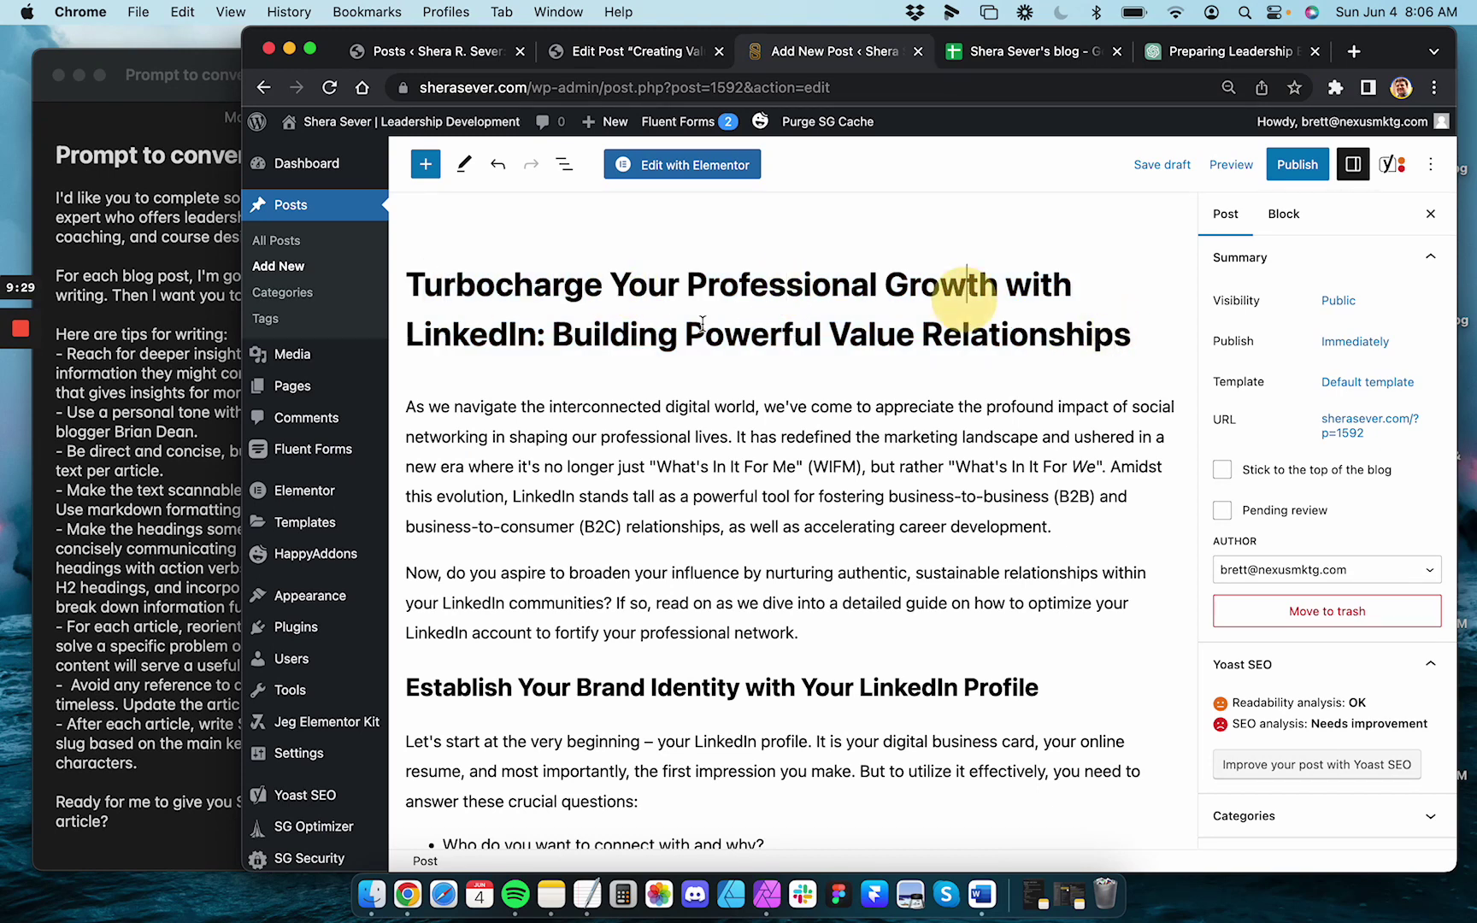
{"action": "left_click", "coordinate": [574, 331]}
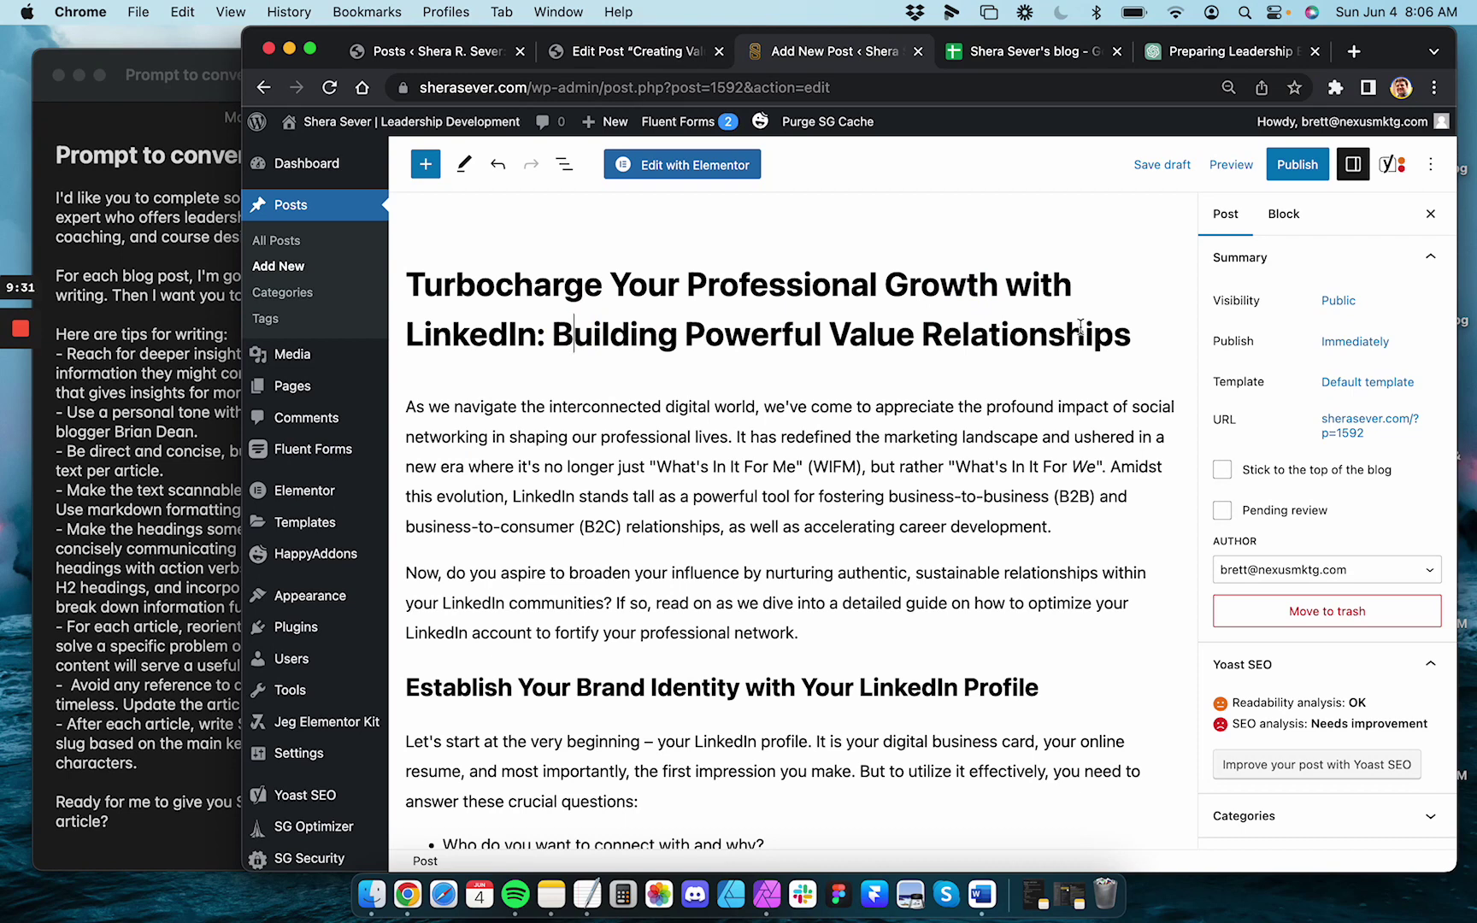
Move the phrase after the colon to the front and cut the rest, making the post title "Building Powerful Value Relationships with LinkedIn"
{"action": "left_click_drag", "start_coordinate": [1129, 334], "coordinate": [551, 327]}
{"action": "key", "text": "super+c"}
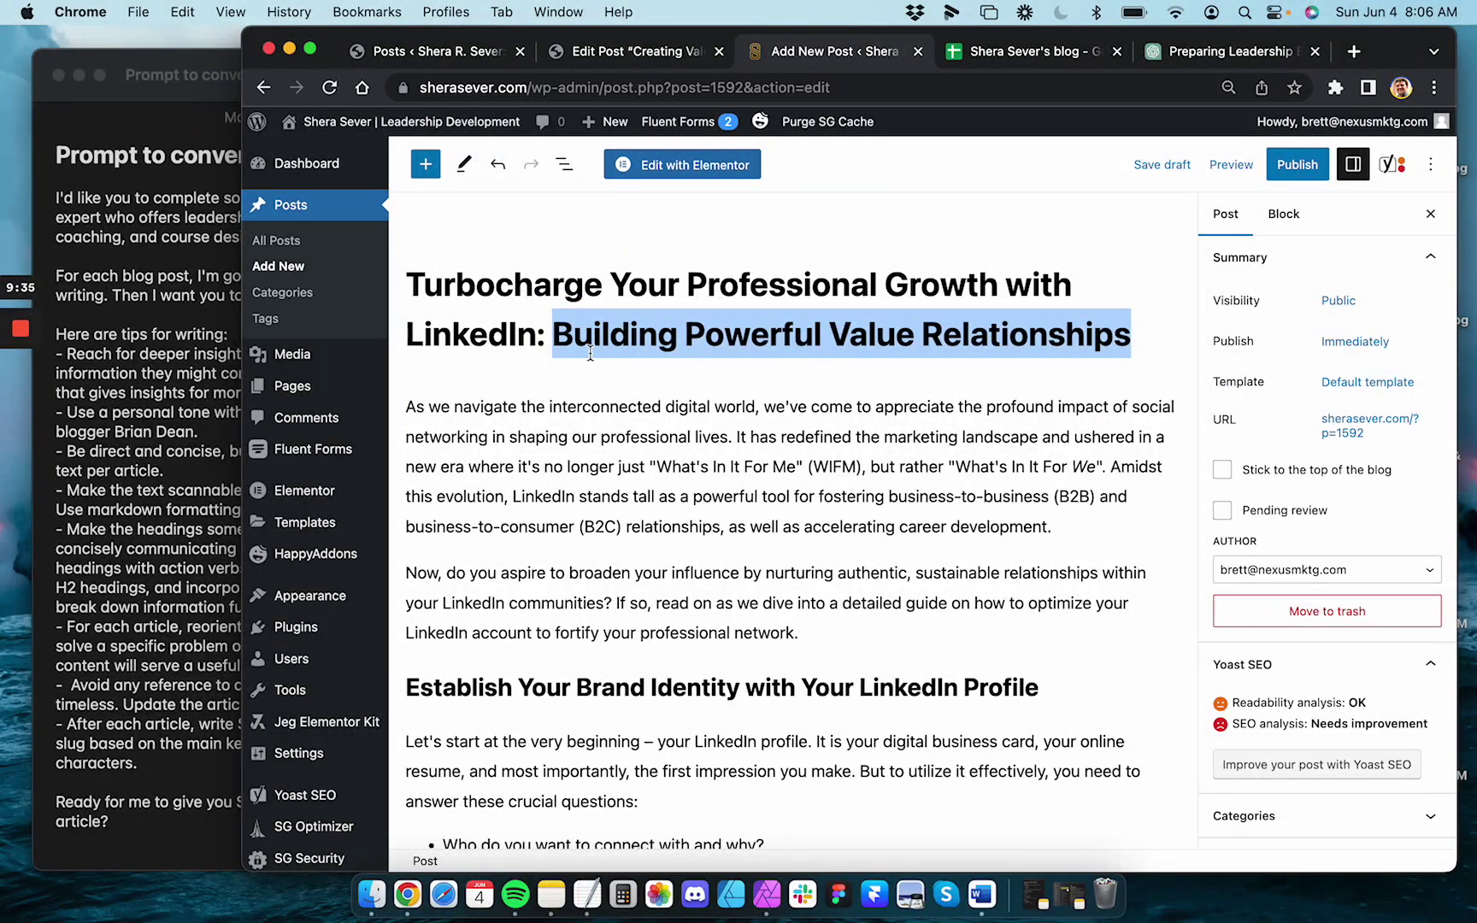
{"action": "left_click", "coordinate": [407, 282]}
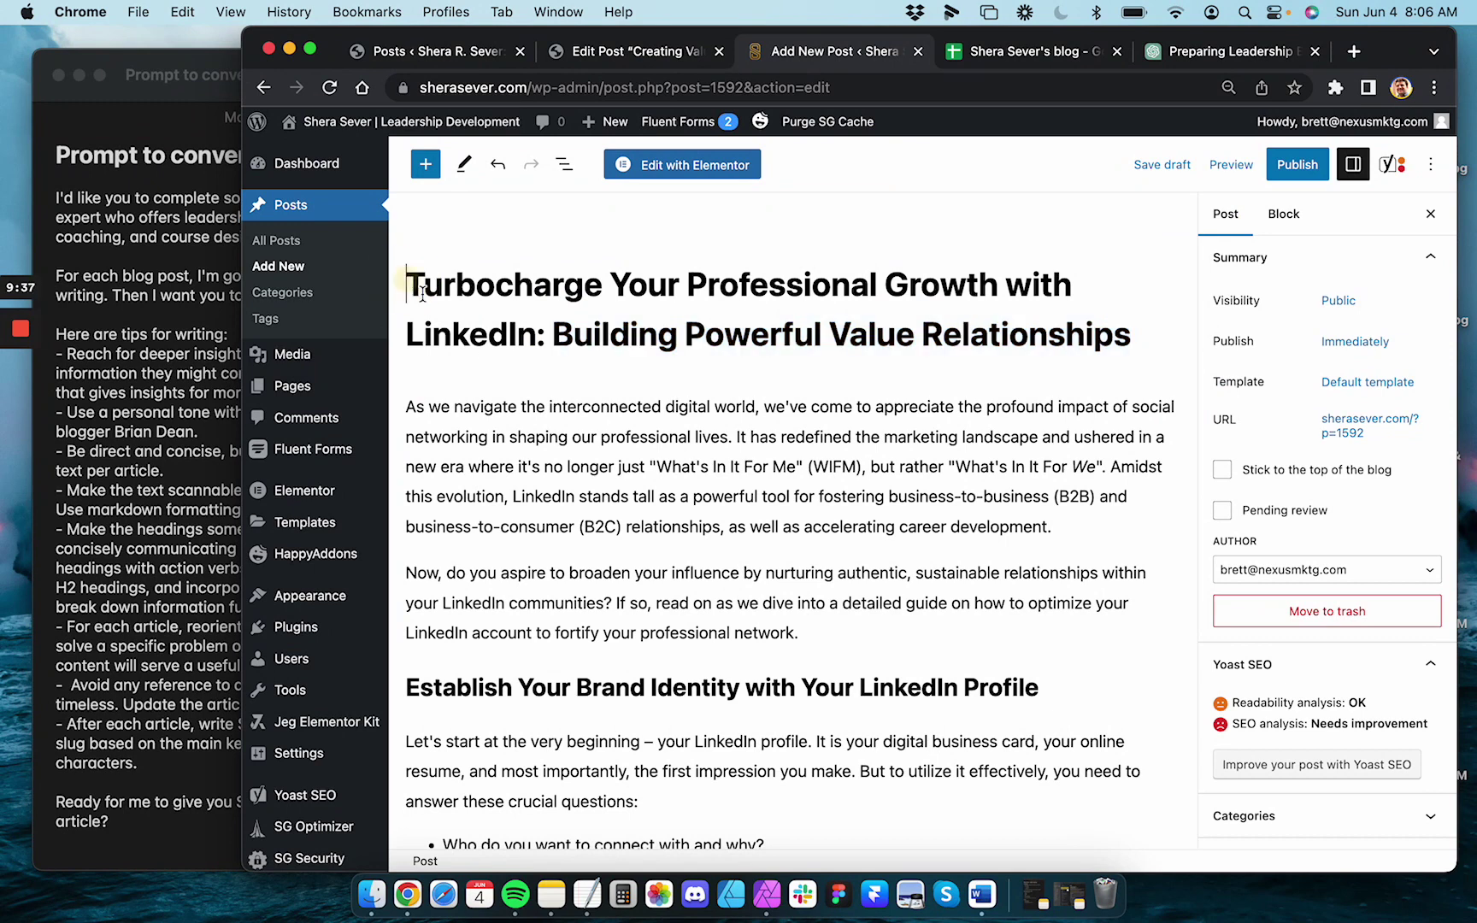
{"action": "key", "text": "super+v"}
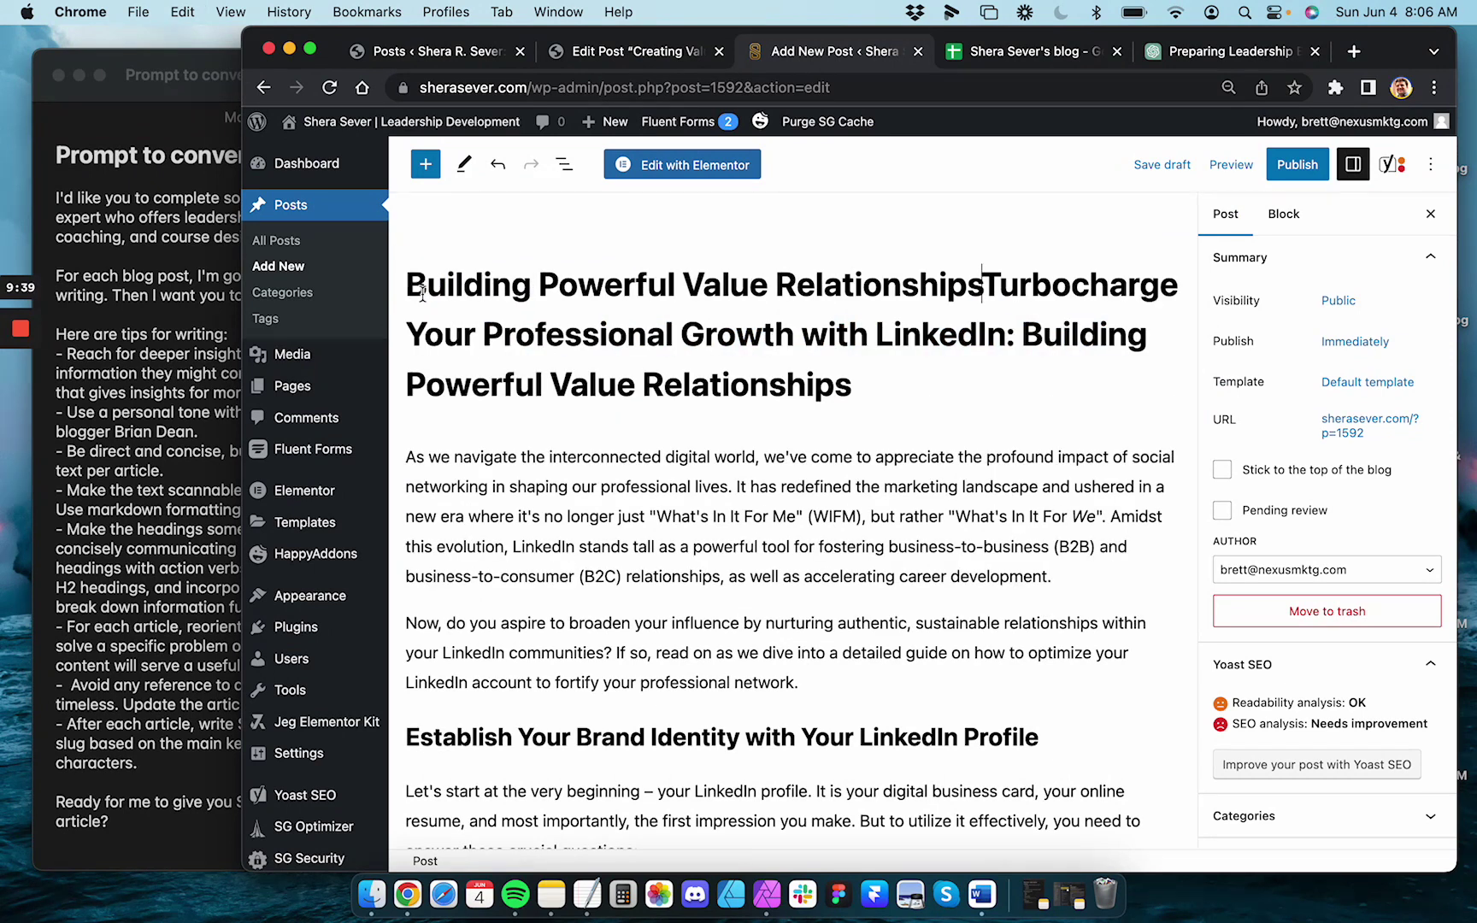
{"action": "left_click_drag", "start_coordinate": [411, 335], "coordinate": [1014, 349]}
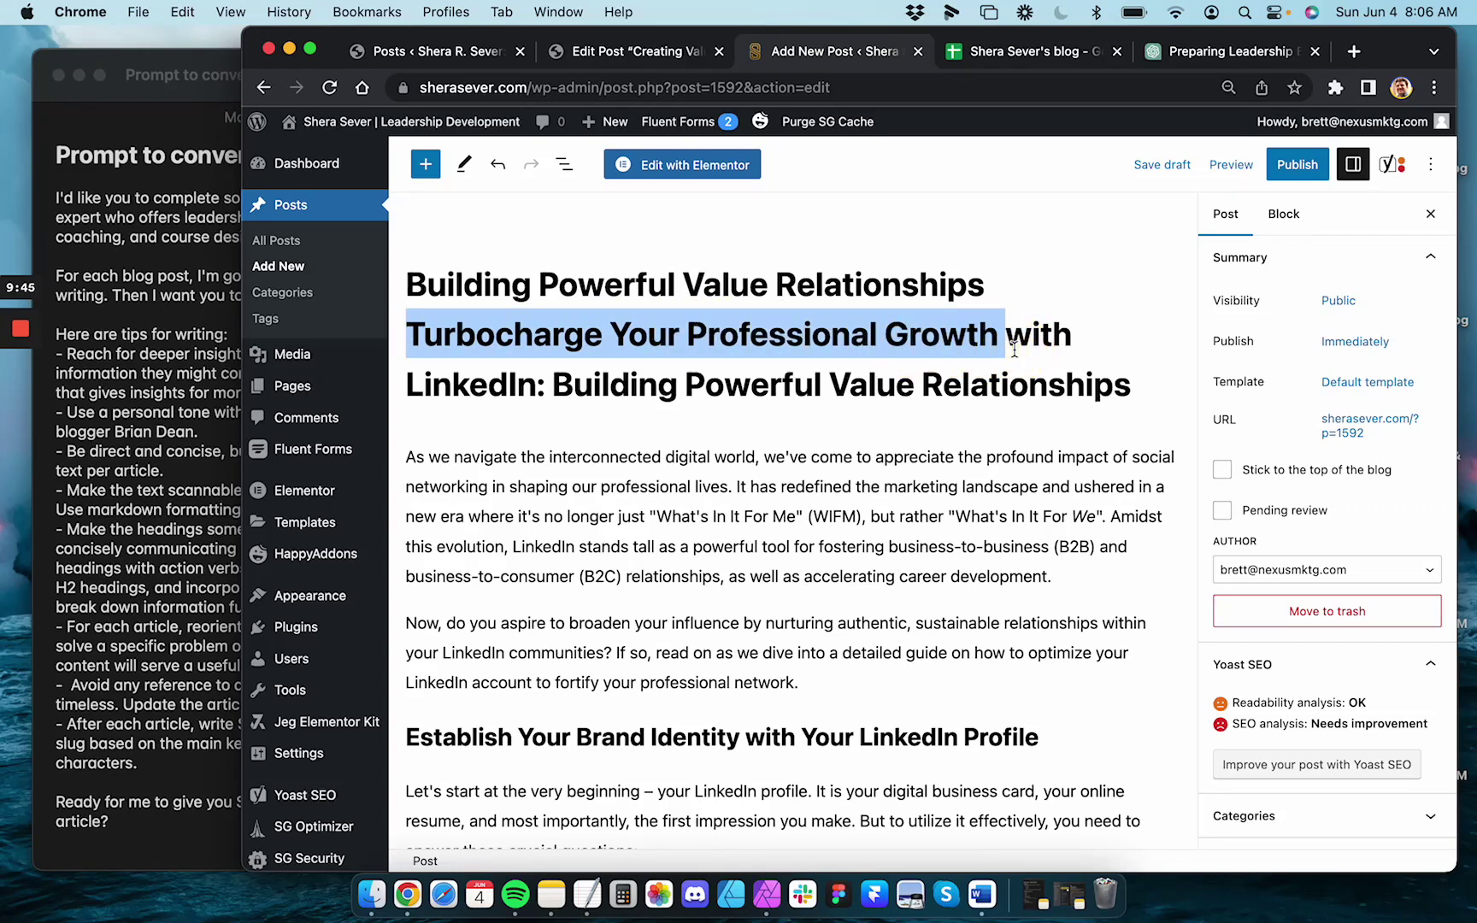
{"action": "key", "text": "BackSpace"}
{"action": "left_click_drag", "start_coordinate": [536, 330], "coordinate": [1131, 330]}
{"action": "key", "text": "BackSpace"}
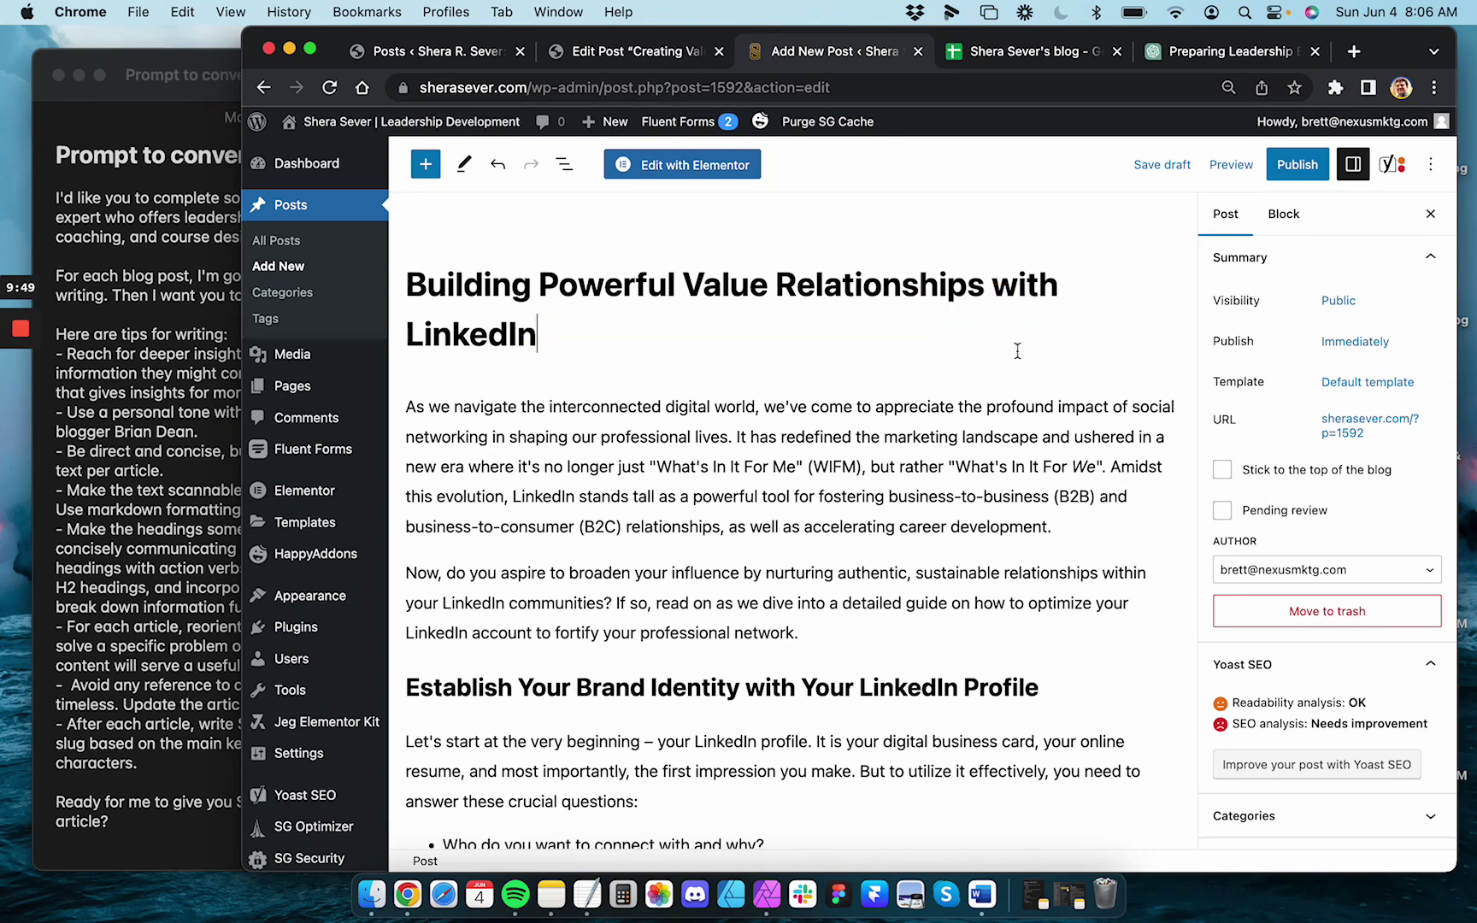
Shorten the first word of the post title from "Building" to "Build"
{"action": "left_click", "coordinate": [531, 286]}
{"action": "key", "text": "BackSpace"}
{"action": "key", "text": "BackSpace"}
{"action": "key", "text": "BackSpace"}
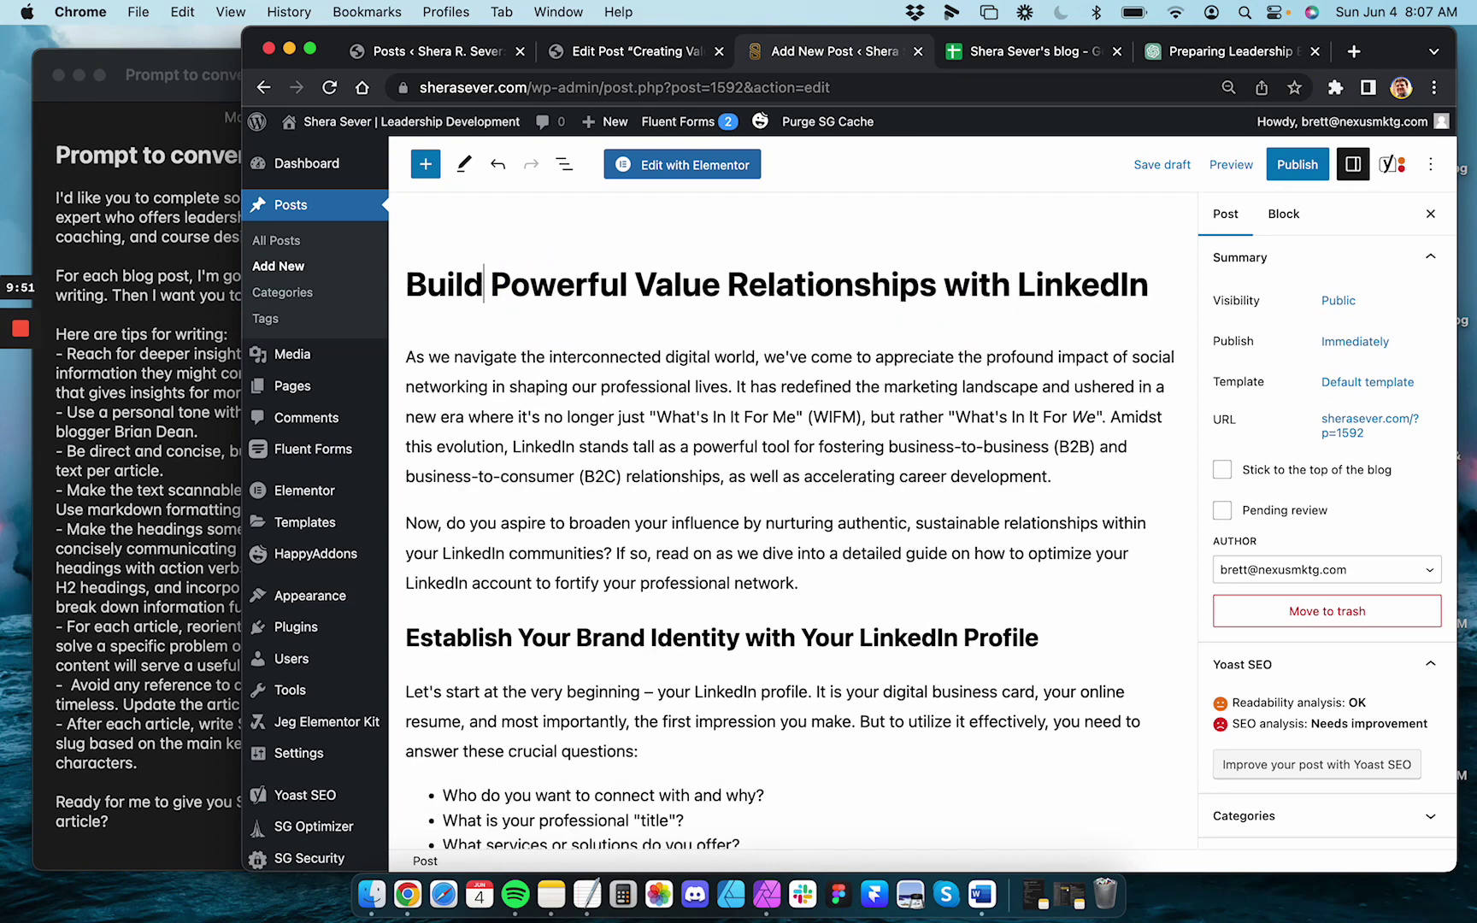
{"action": "double_click", "coordinate": [409, 287]}
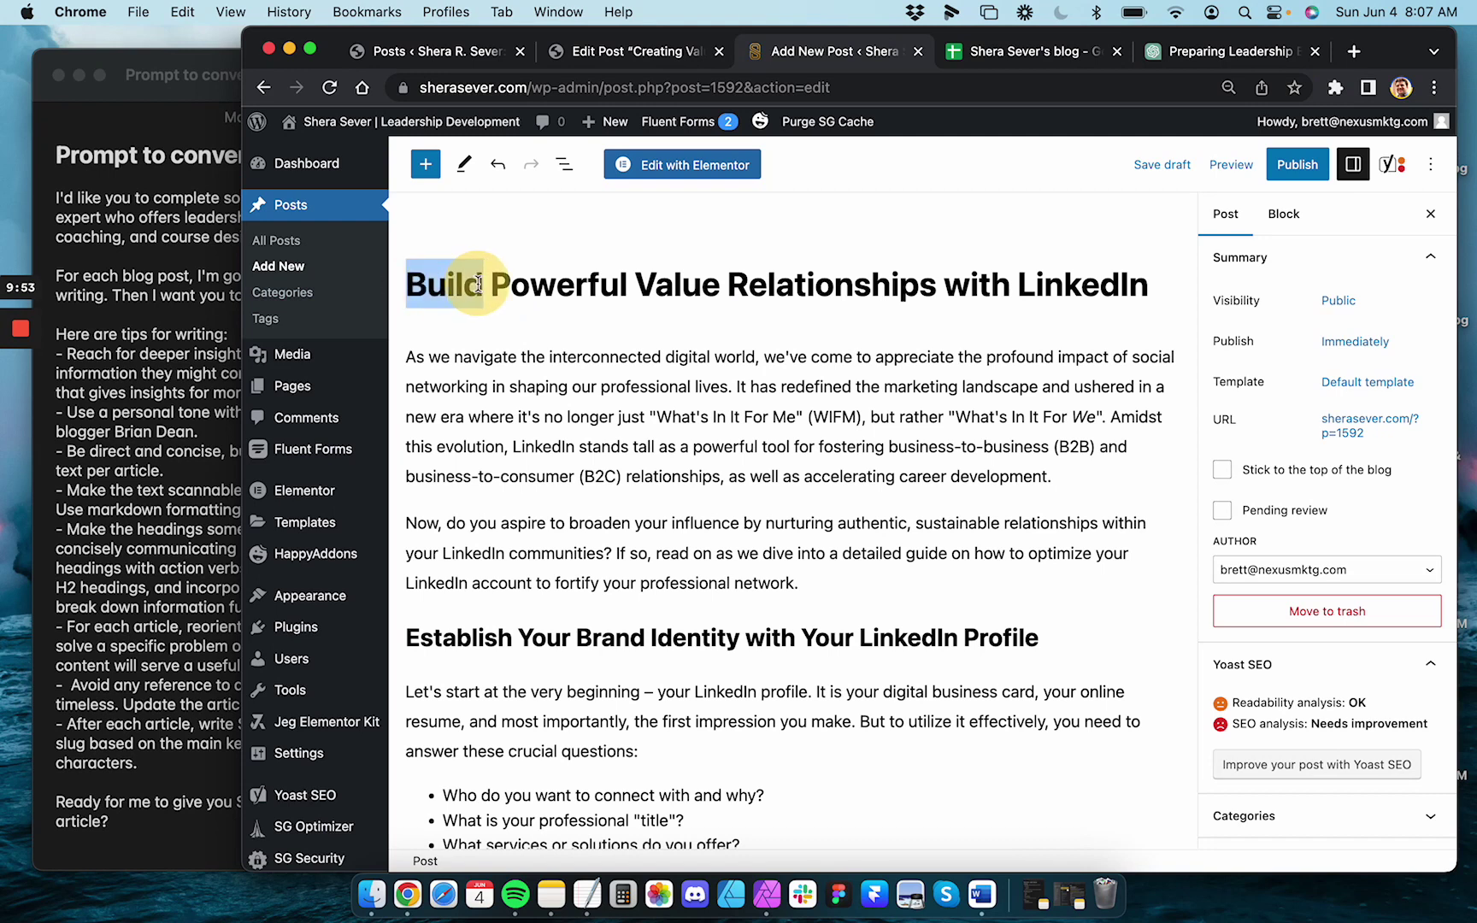
{"action": "left_click", "coordinate": [411, 286]}
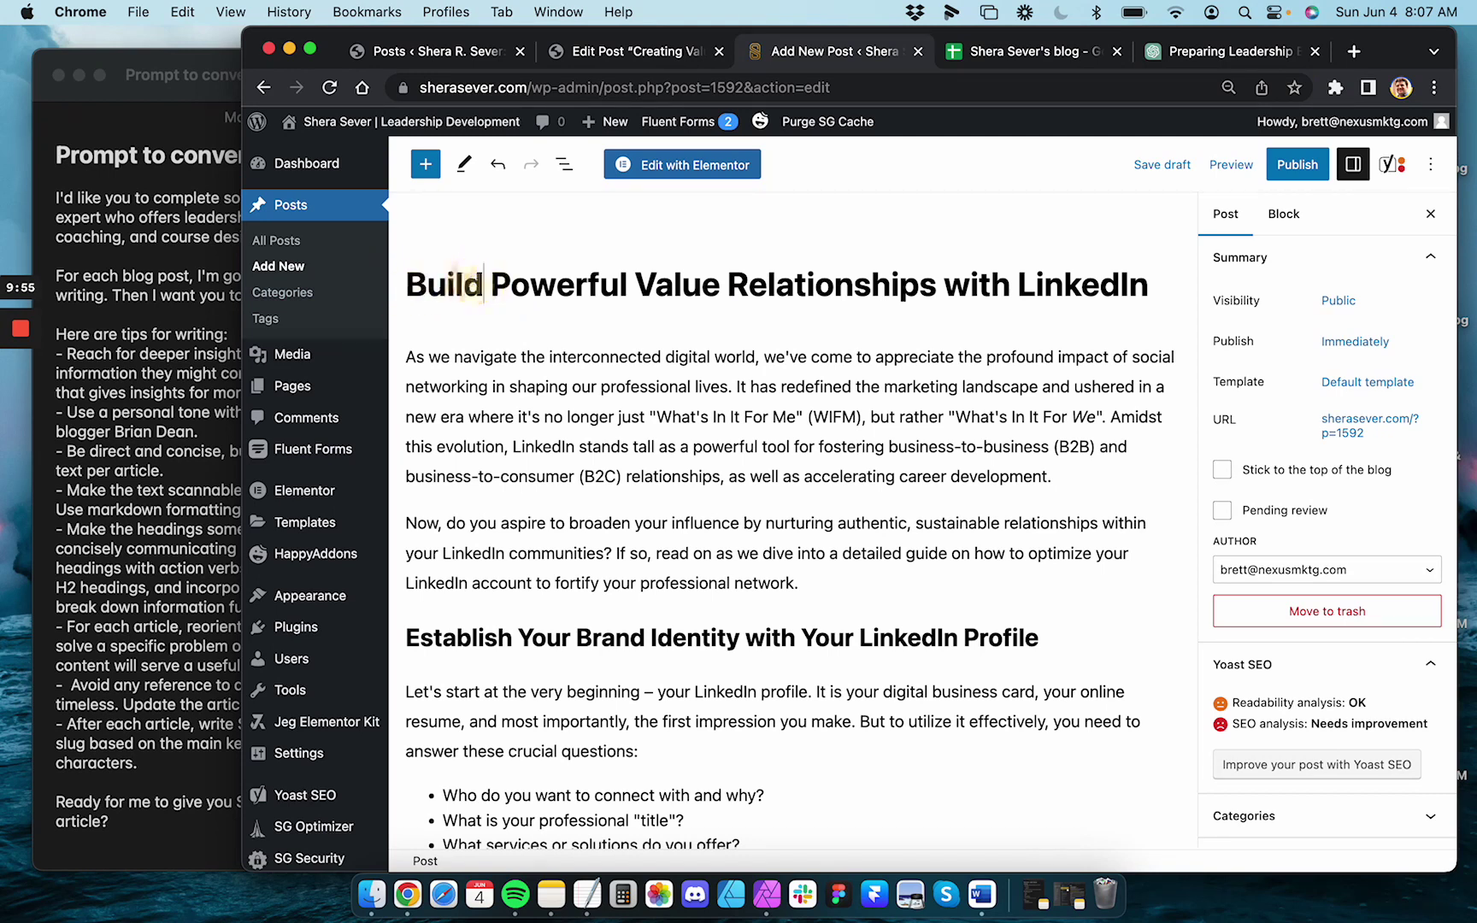
{"action": "left_click", "coordinate": [485, 287]}
{"action": "type", "text": "ing"}
{"action": "key", "text": "shift+Left"}
{"action": "key", "text": "shift+Left"}
{"action": "key", "text": "shift+Left"}
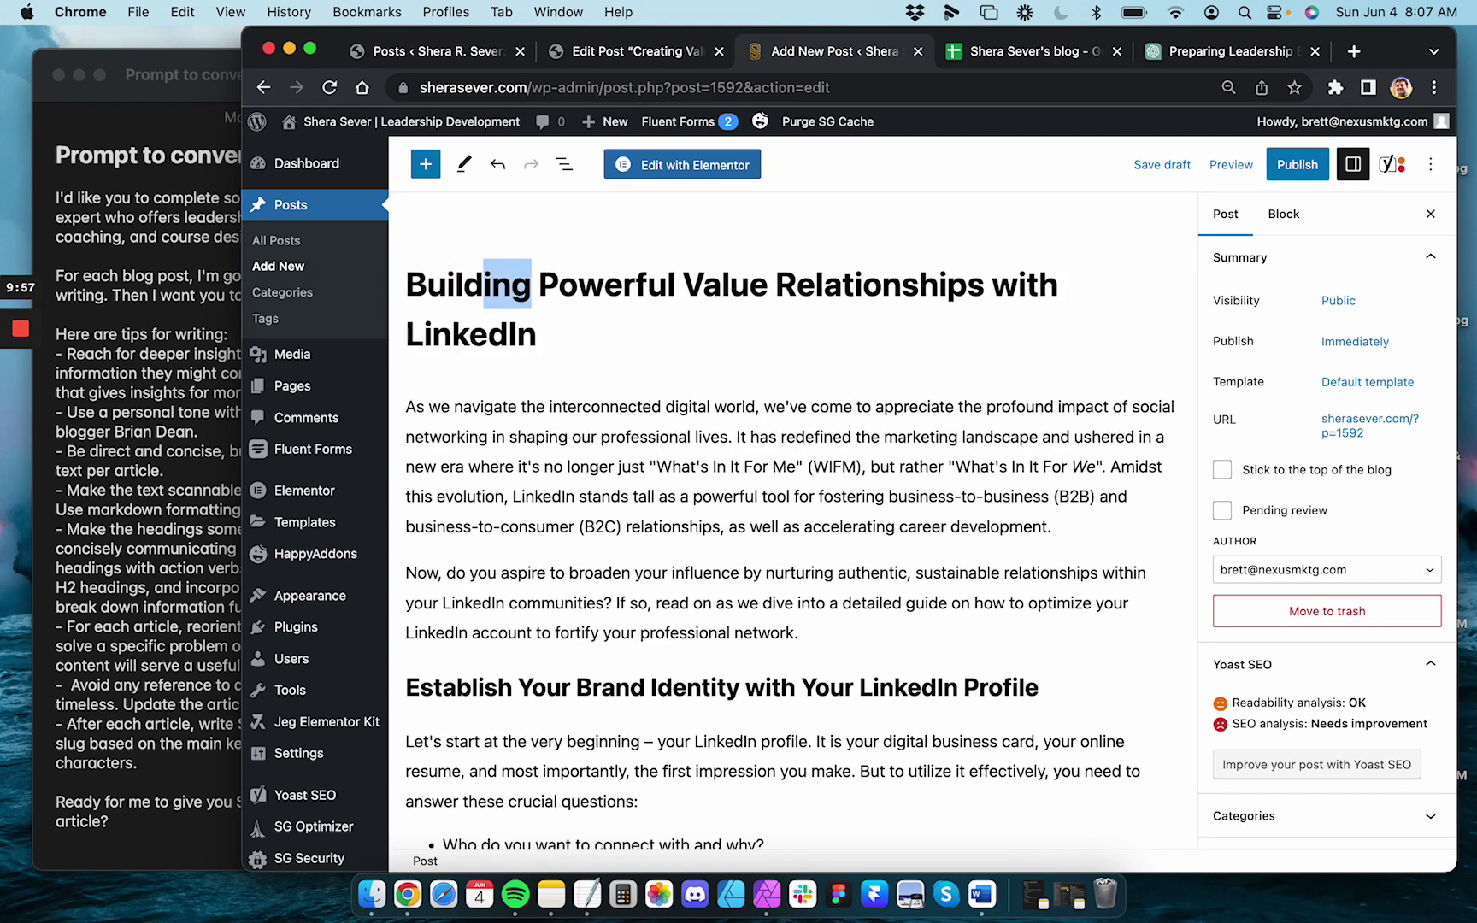
{"action": "key", "text": "BackSpace"}
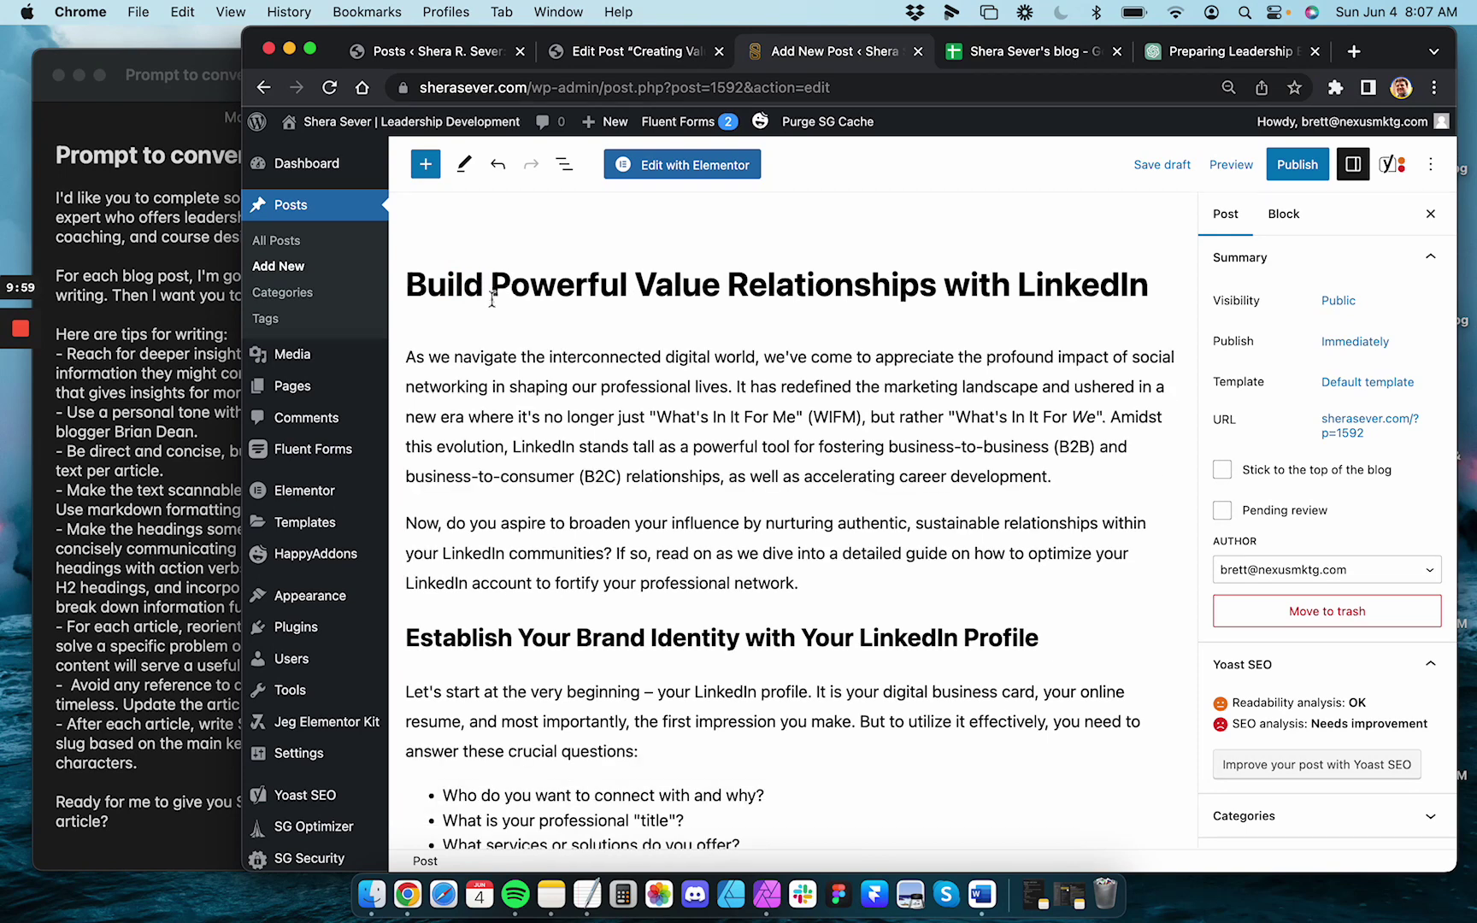
{"action": "left_click", "coordinate": [441, 286]}
{"action": "left_click", "coordinate": [524, 286]}
{"action": "left_click", "coordinate": [441, 285]}
{"action": "left_click_drag", "start_coordinate": [478, 287], "coordinate": [414, 288]}
{"action": "left_click", "coordinate": [414, 288]}
{"action": "left_click_drag", "start_coordinate": [410, 287], "coordinate": [485, 288]}
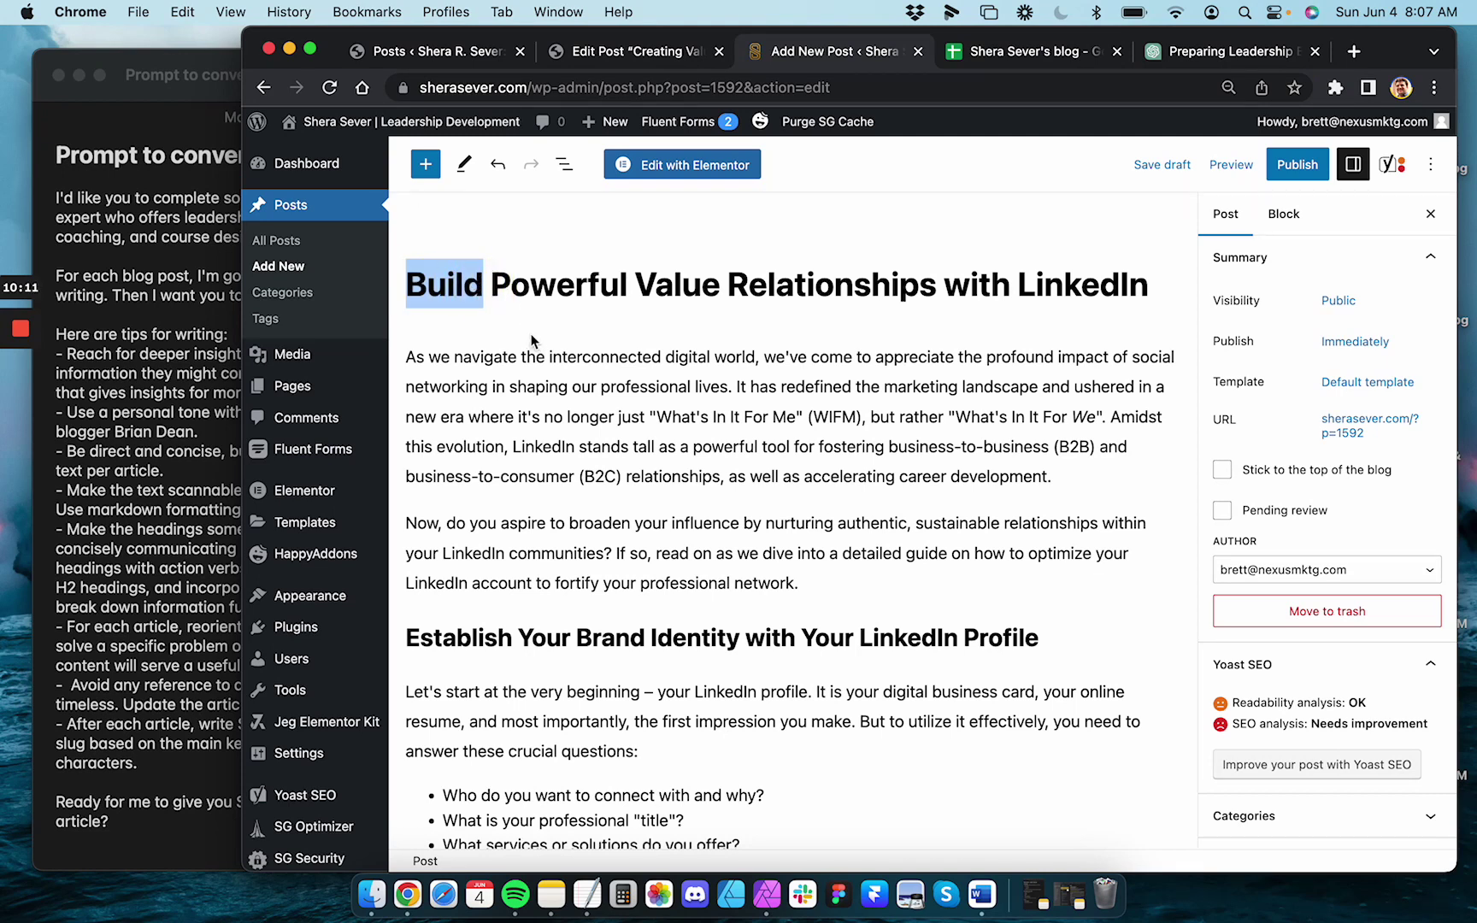
{"action": "left_click", "coordinate": [478, 284]}
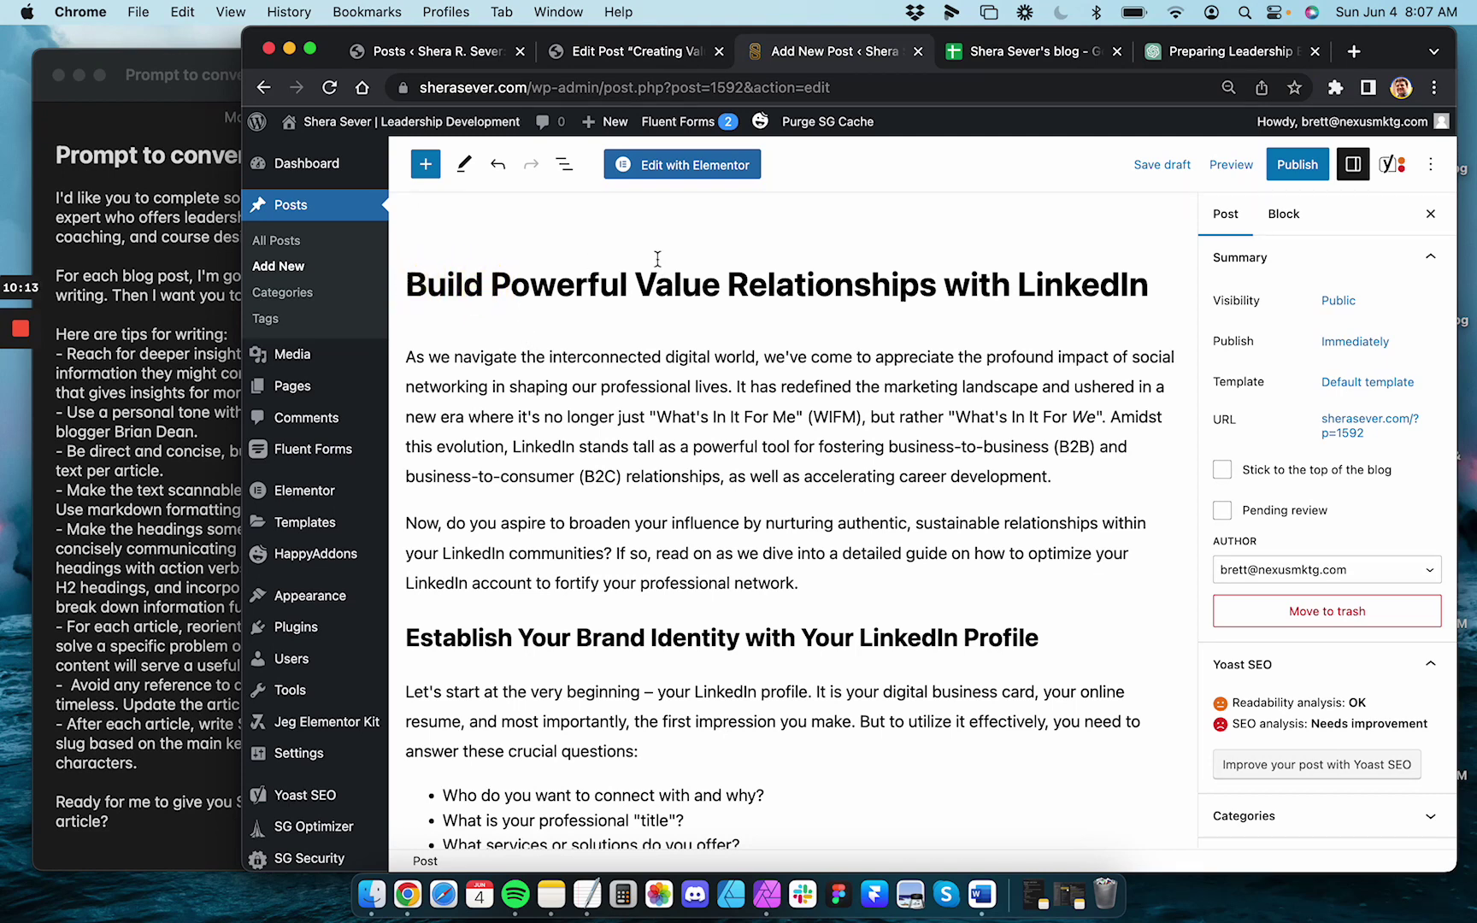
Replace "with" by "on" so the post title reads "Build Powerful Value Relationships on LinkedIn"
{"action": "left_click", "coordinate": [773, 283]}
{"action": "left_click", "coordinate": [978, 295]}
{"action": "left_click", "coordinate": [1045, 283]}
{"action": "left_click", "coordinate": [1016, 290]}
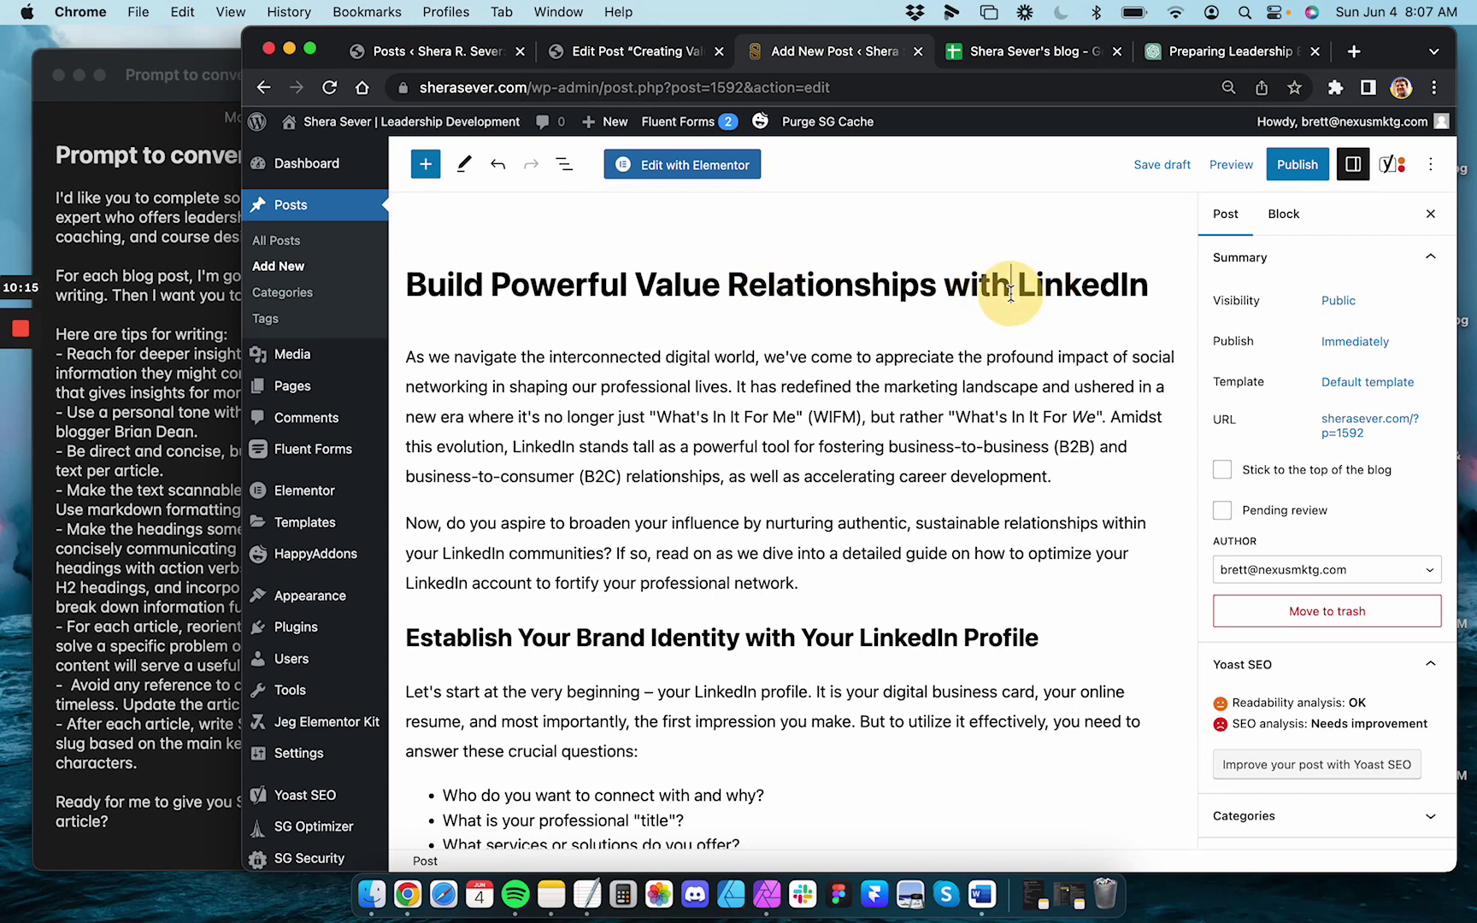
{"action": "key", "text": "BackSpace"}
{"action": "key", "text": "BackSpace"}
{"action": "key", "text": "BackSpace"}
{"action": "key", "text": "BackSpace"}
{"action": "type", "text": "on"}
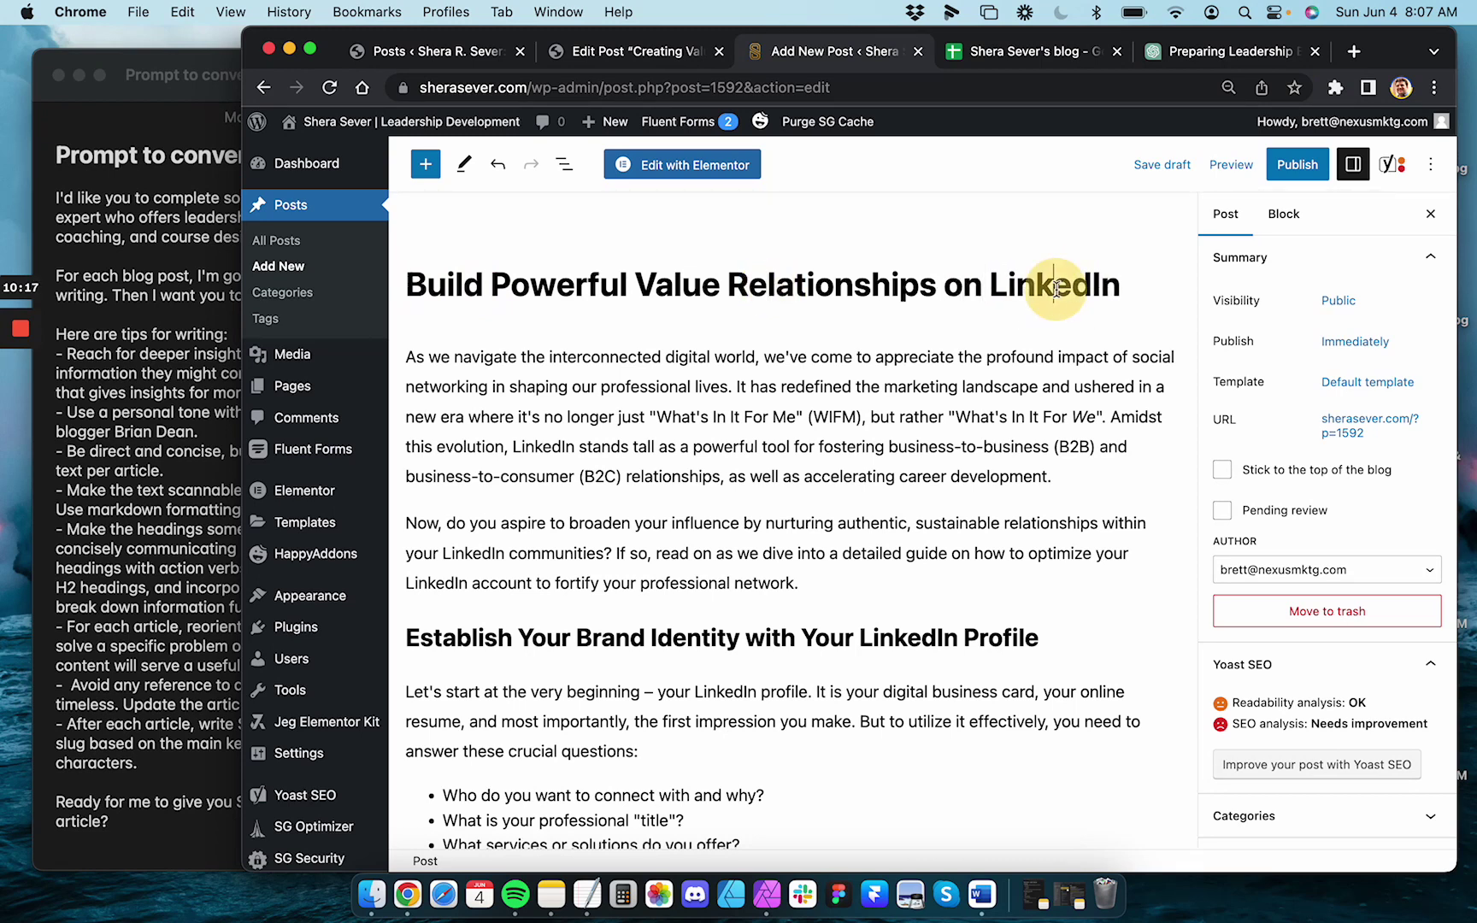
Check how the new post title fits in the mobile Google preview and the Yoast SEO title length bar
{"action": "left_click_drag", "start_coordinate": [1127, 288], "coordinate": [409, 276]}
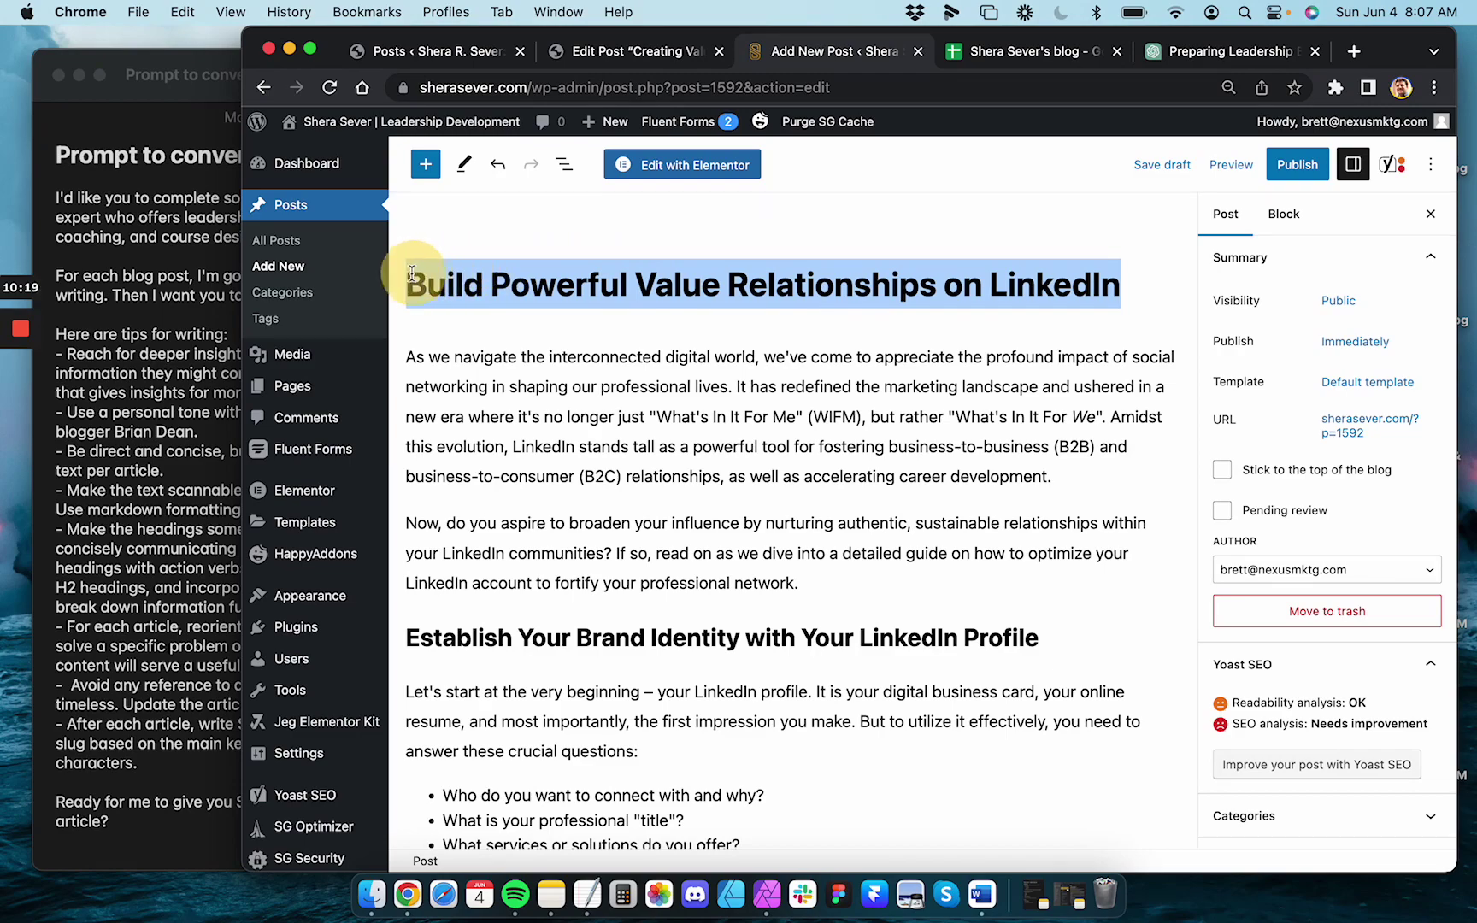
{"action": "scroll", "coordinate": [697, 436], "scroll_direction": "down", "scroll_amount": 20}
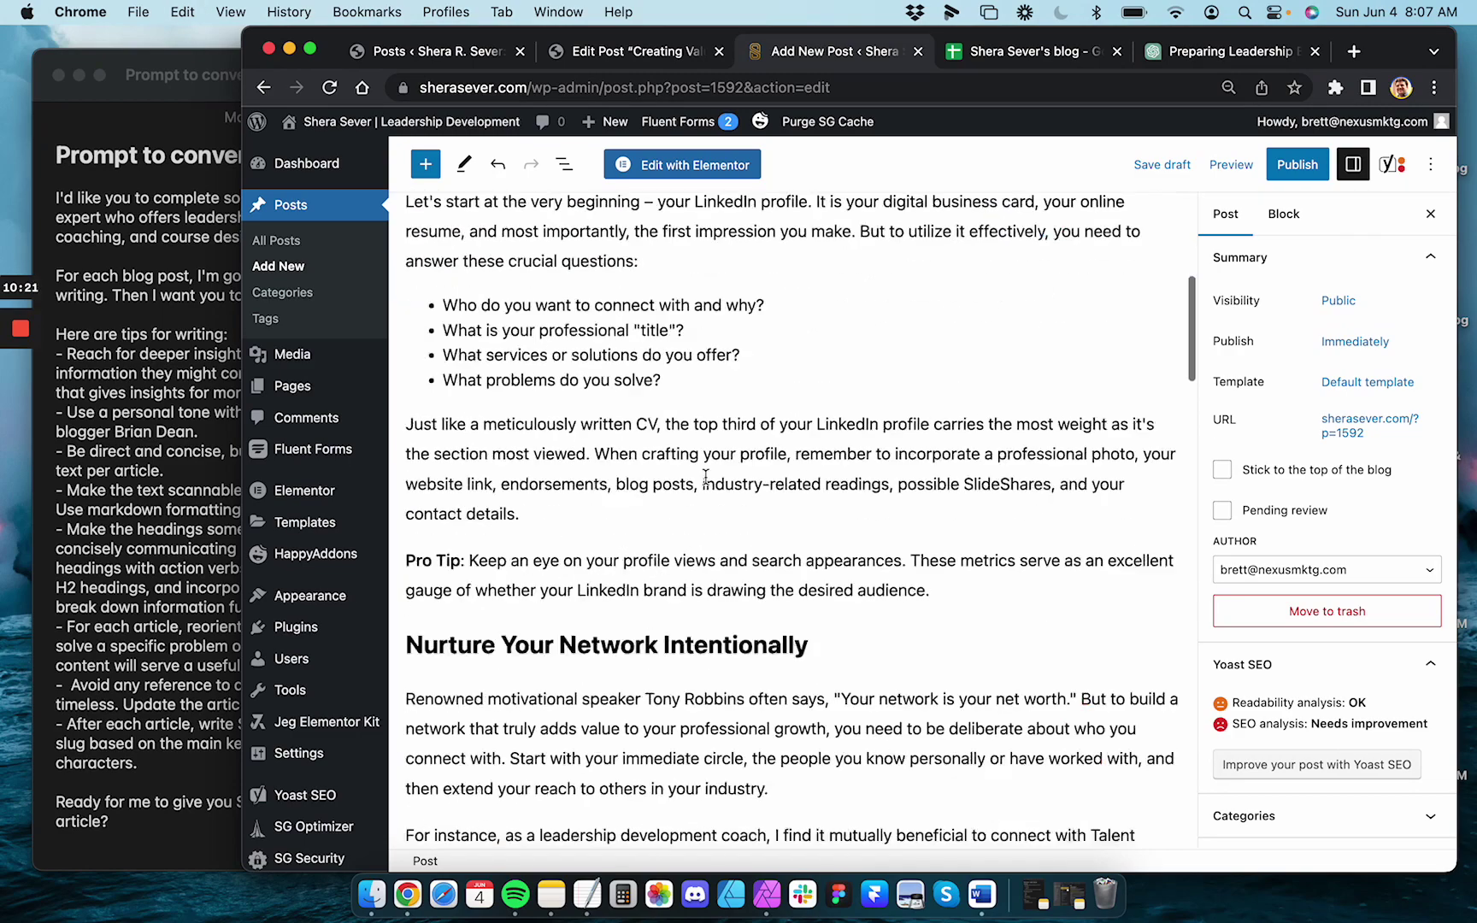
{"action": "scroll", "coordinate": [706, 484], "scroll_direction": "down", "scroll_amount": 4}
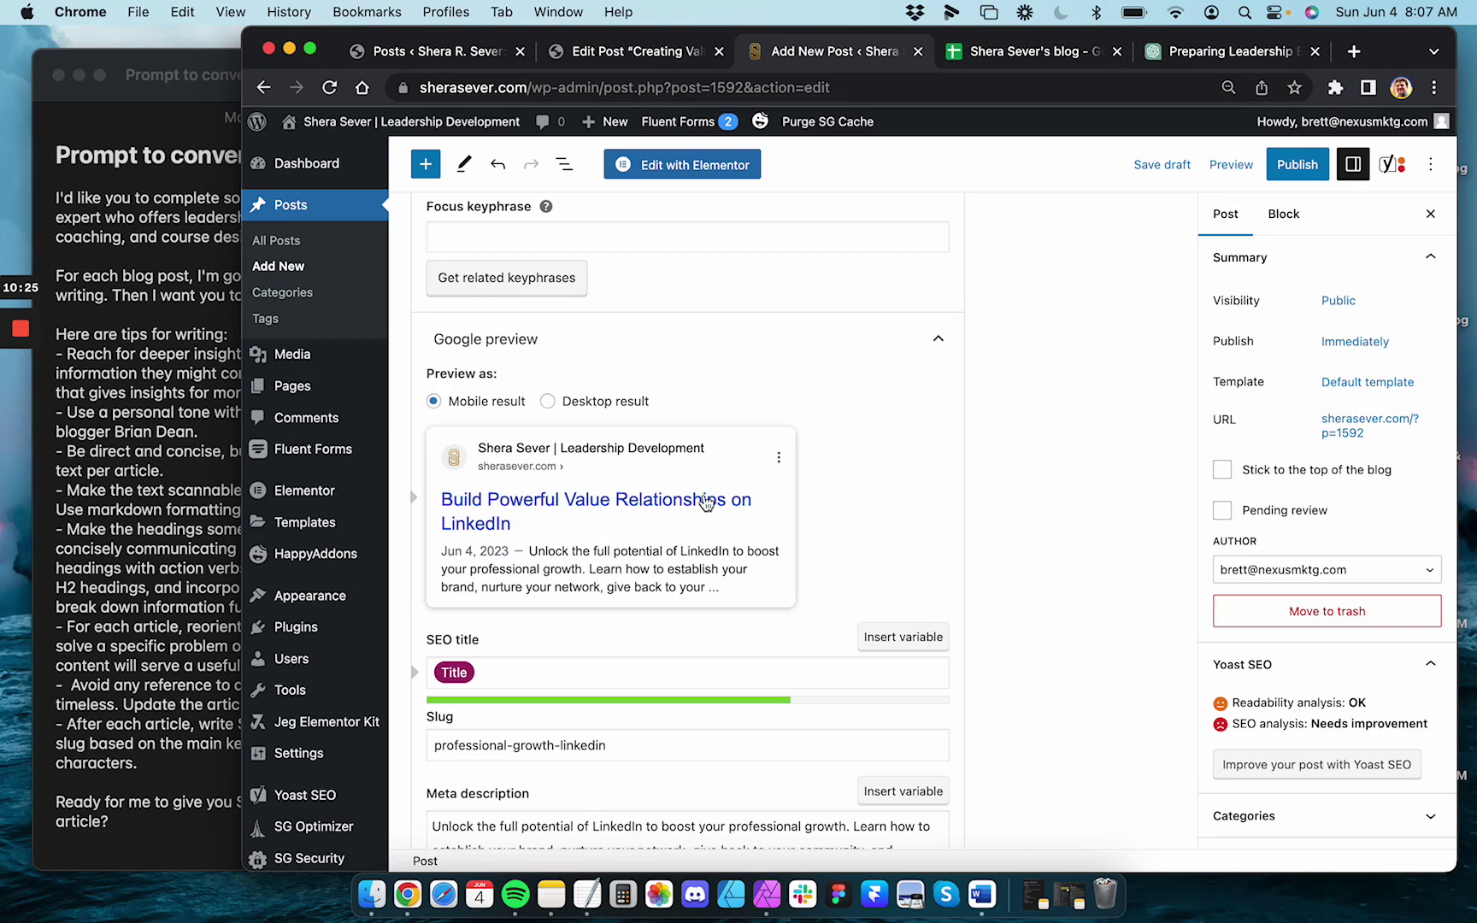
{"action": "scroll", "coordinate": [706, 503], "scroll_direction": "down", "scroll_amount": 3}
{"action": "scroll", "coordinate": [437, 536], "scroll_direction": "up", "scroll_amount": 5}
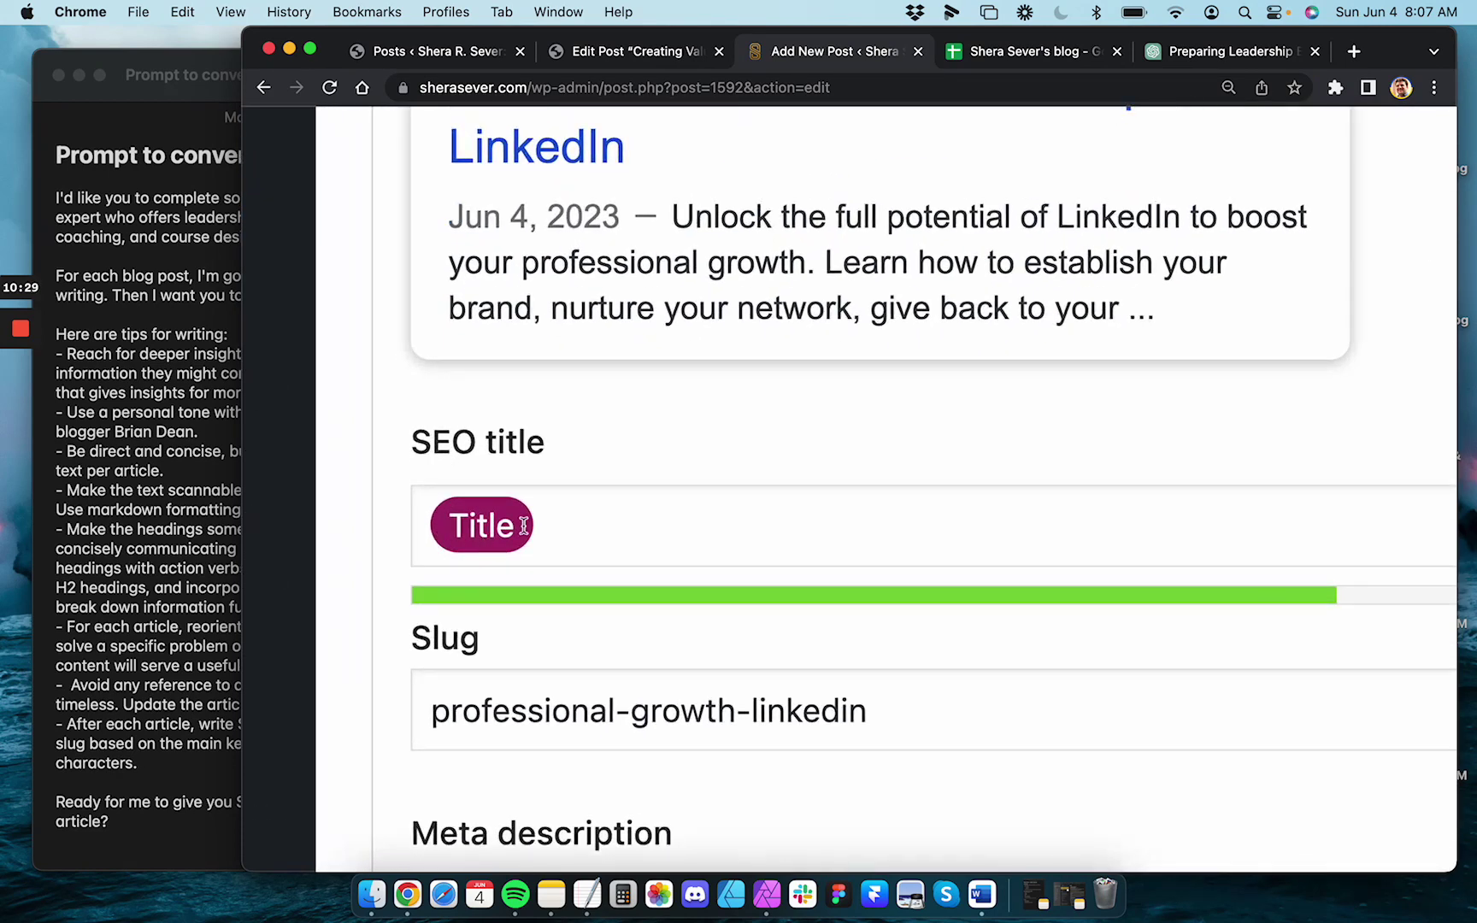
{"action": "scroll", "coordinate": [594, 518], "scroll_direction": "down", "scroll_amount": 5}
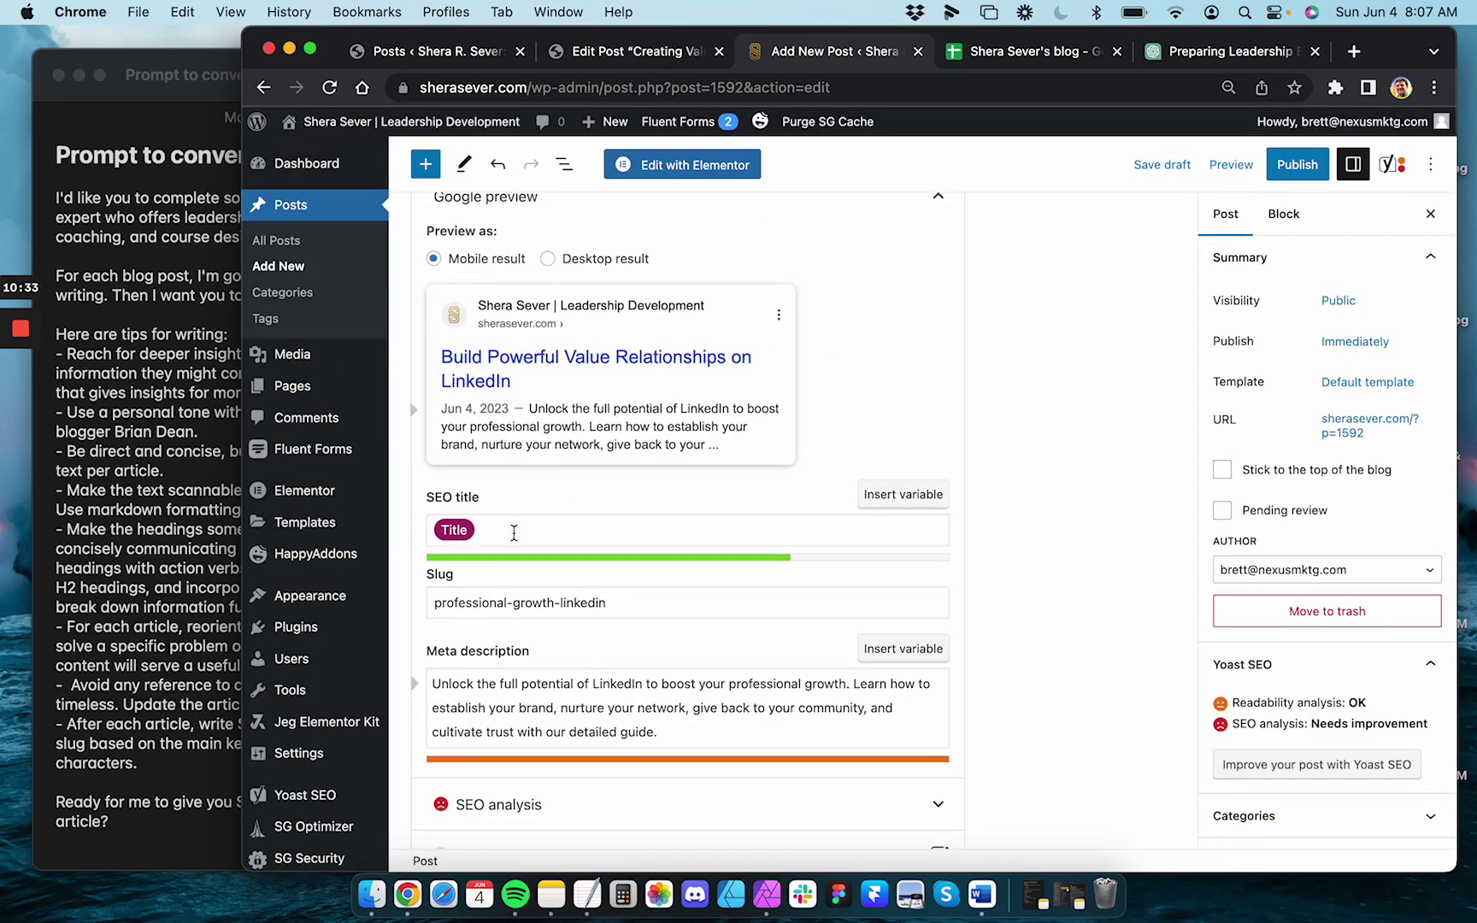
{"action": "left_click", "coordinate": [514, 531]}
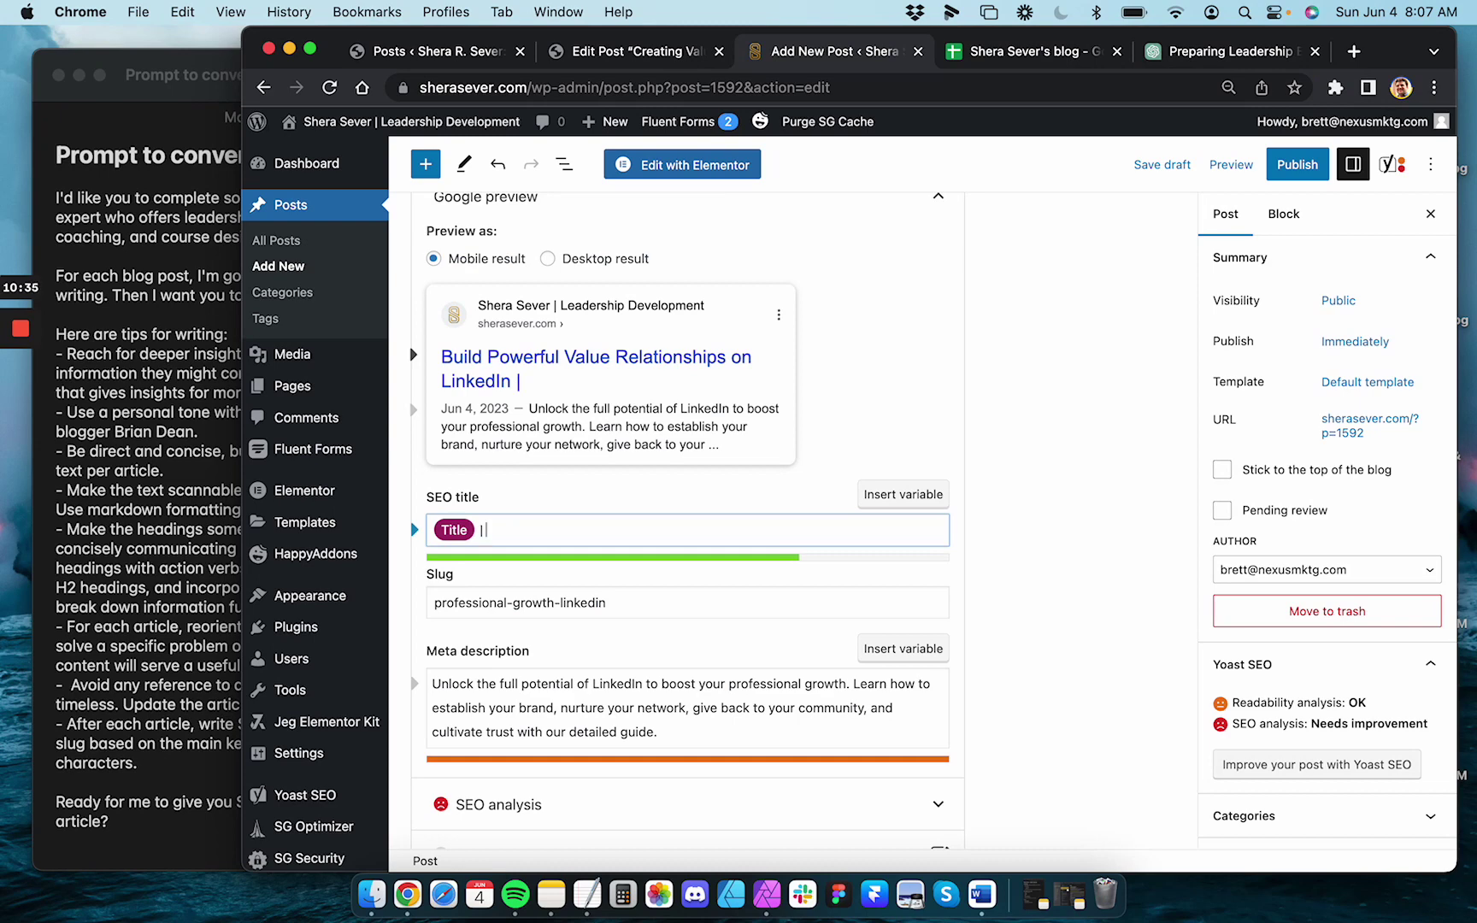
{"action": "type", "text": "| Sher Sever"}
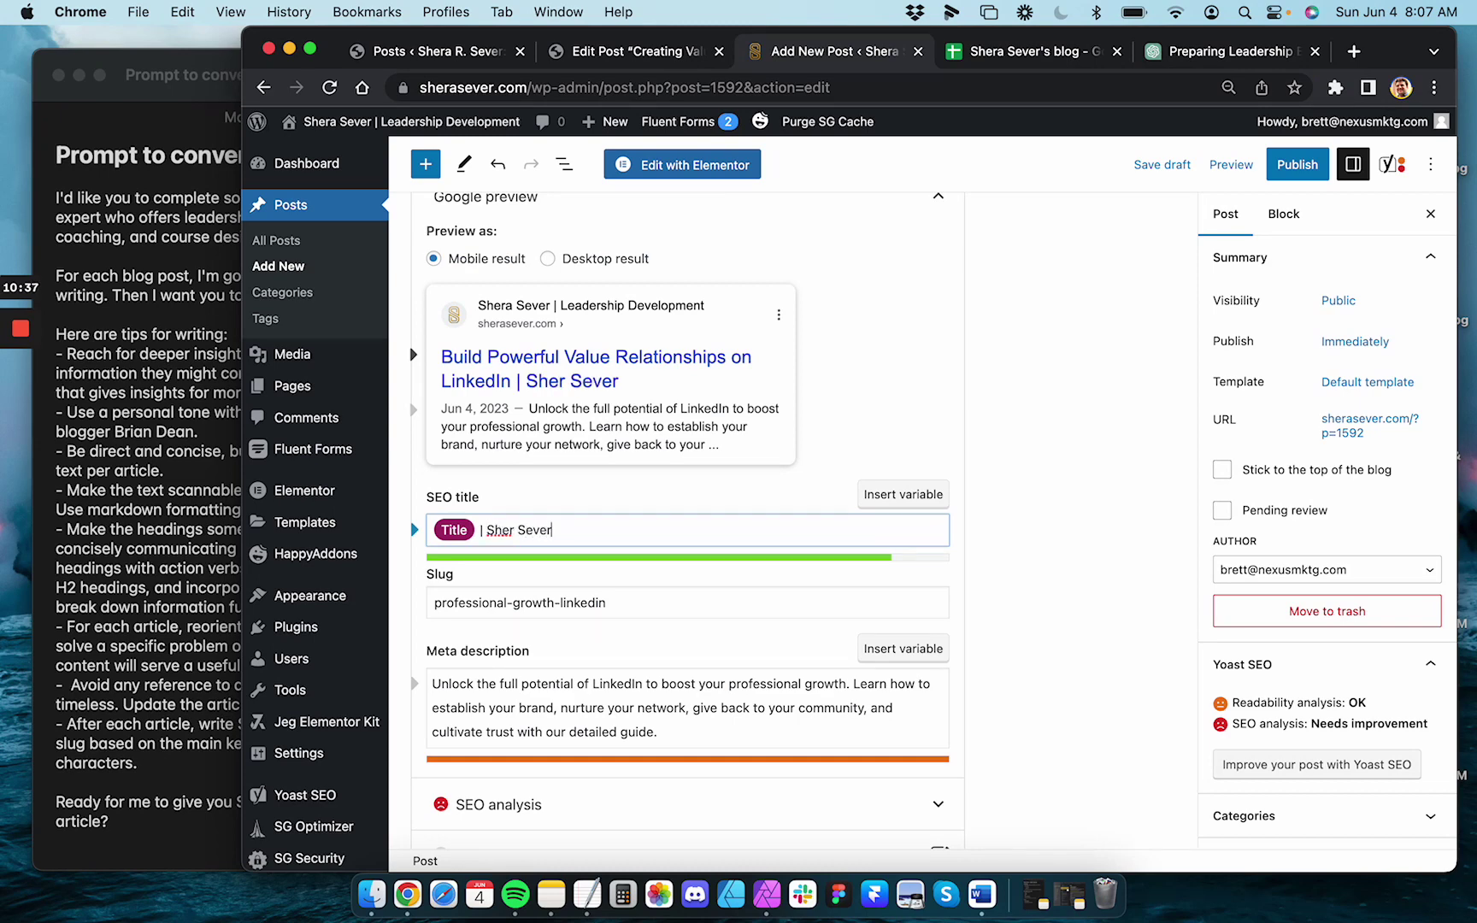
{"action": "left_click", "coordinate": [514, 530]}
{"action": "type", "text": "a"}
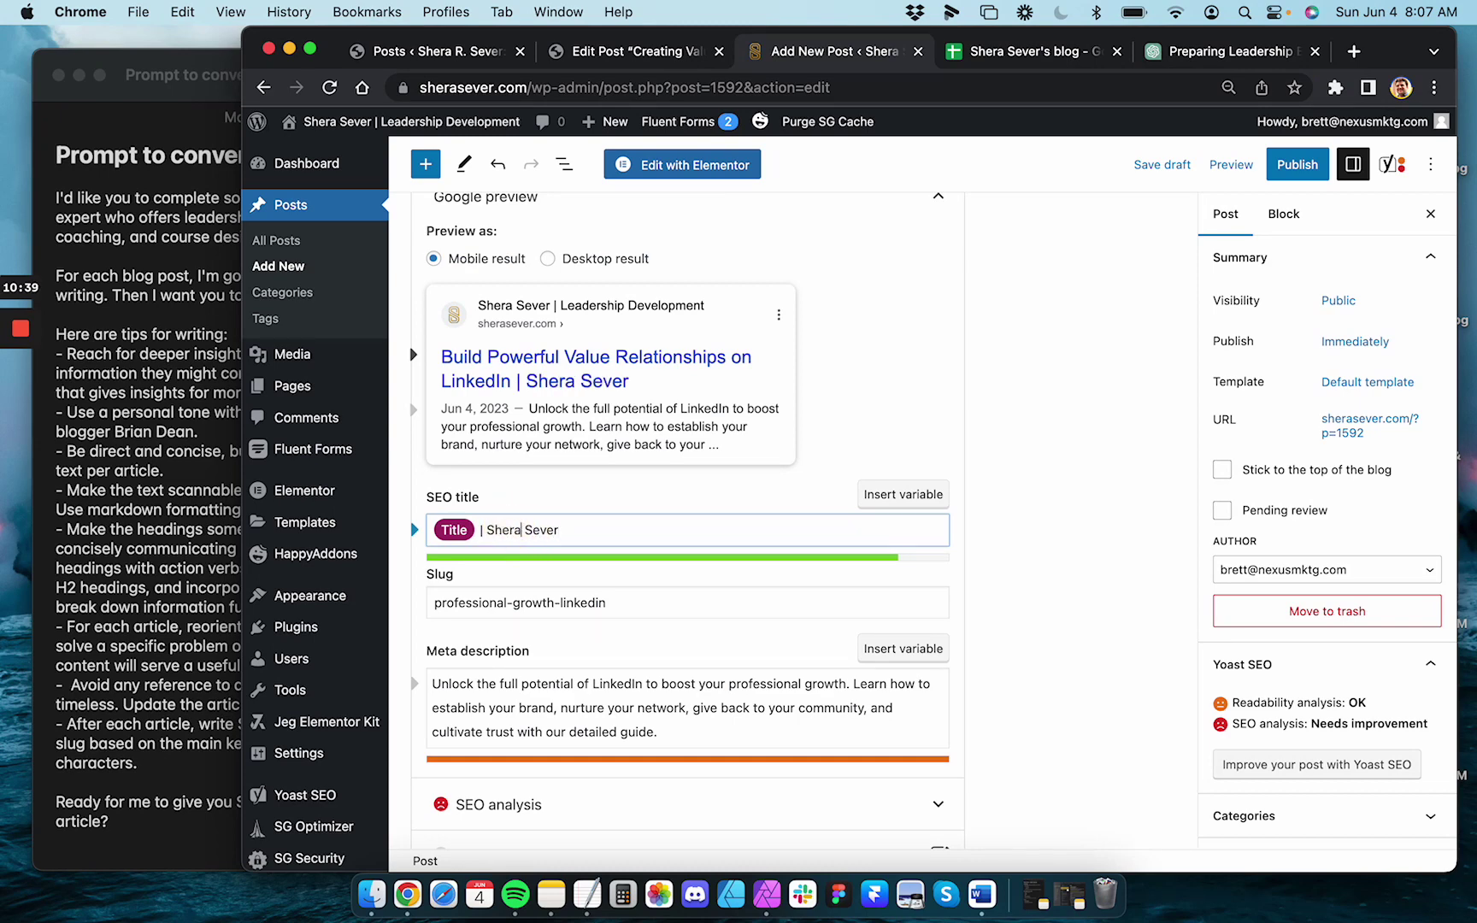
{"action": "left_click_drag", "start_coordinate": [599, 534], "coordinate": [479, 531]}
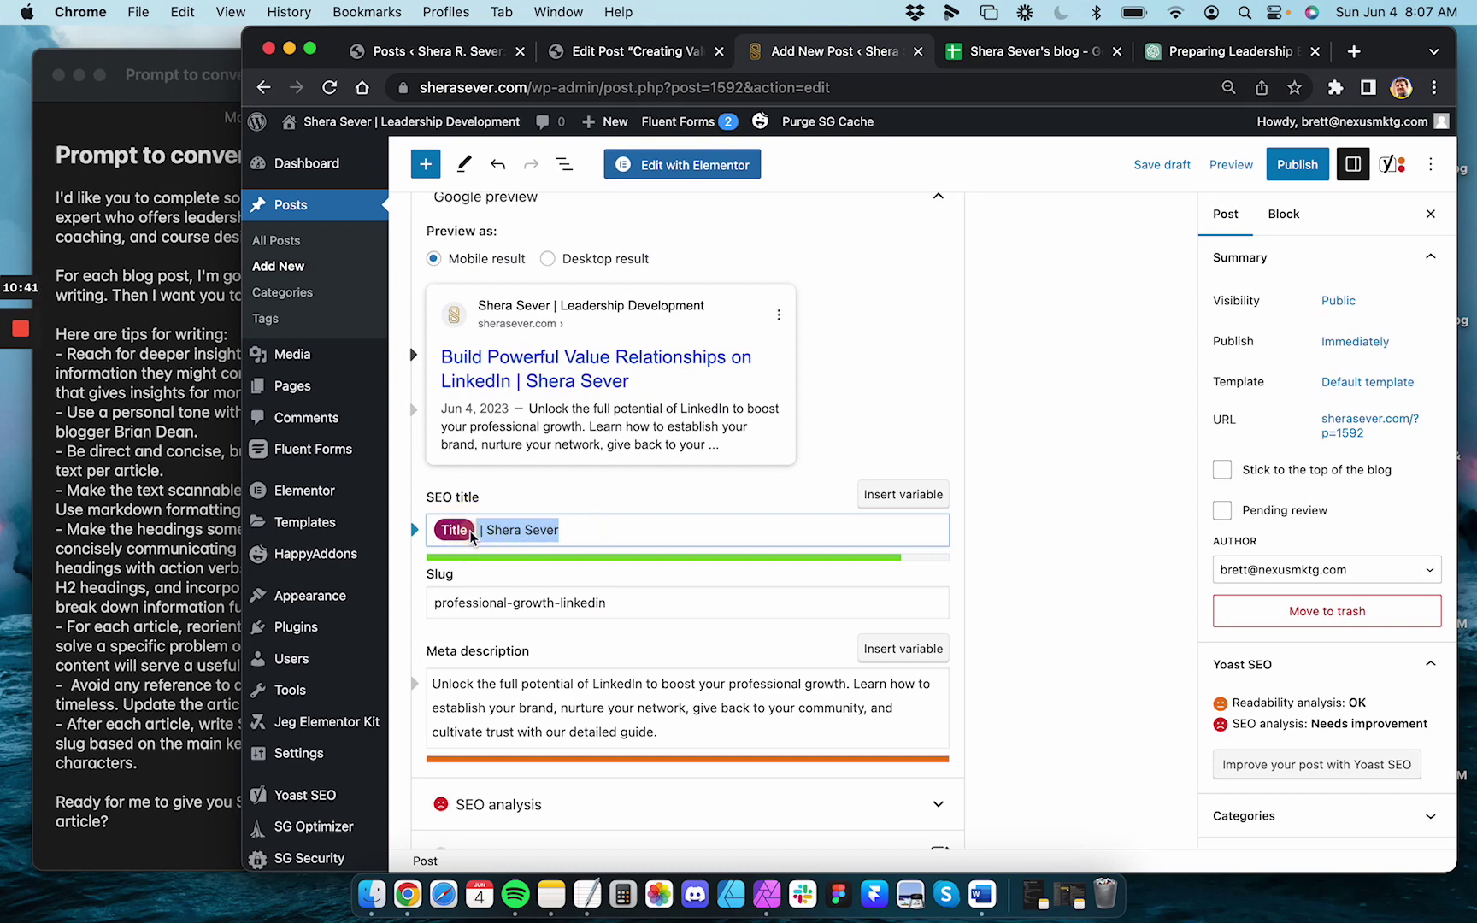
{"action": "key", "text": "BackSpace"}
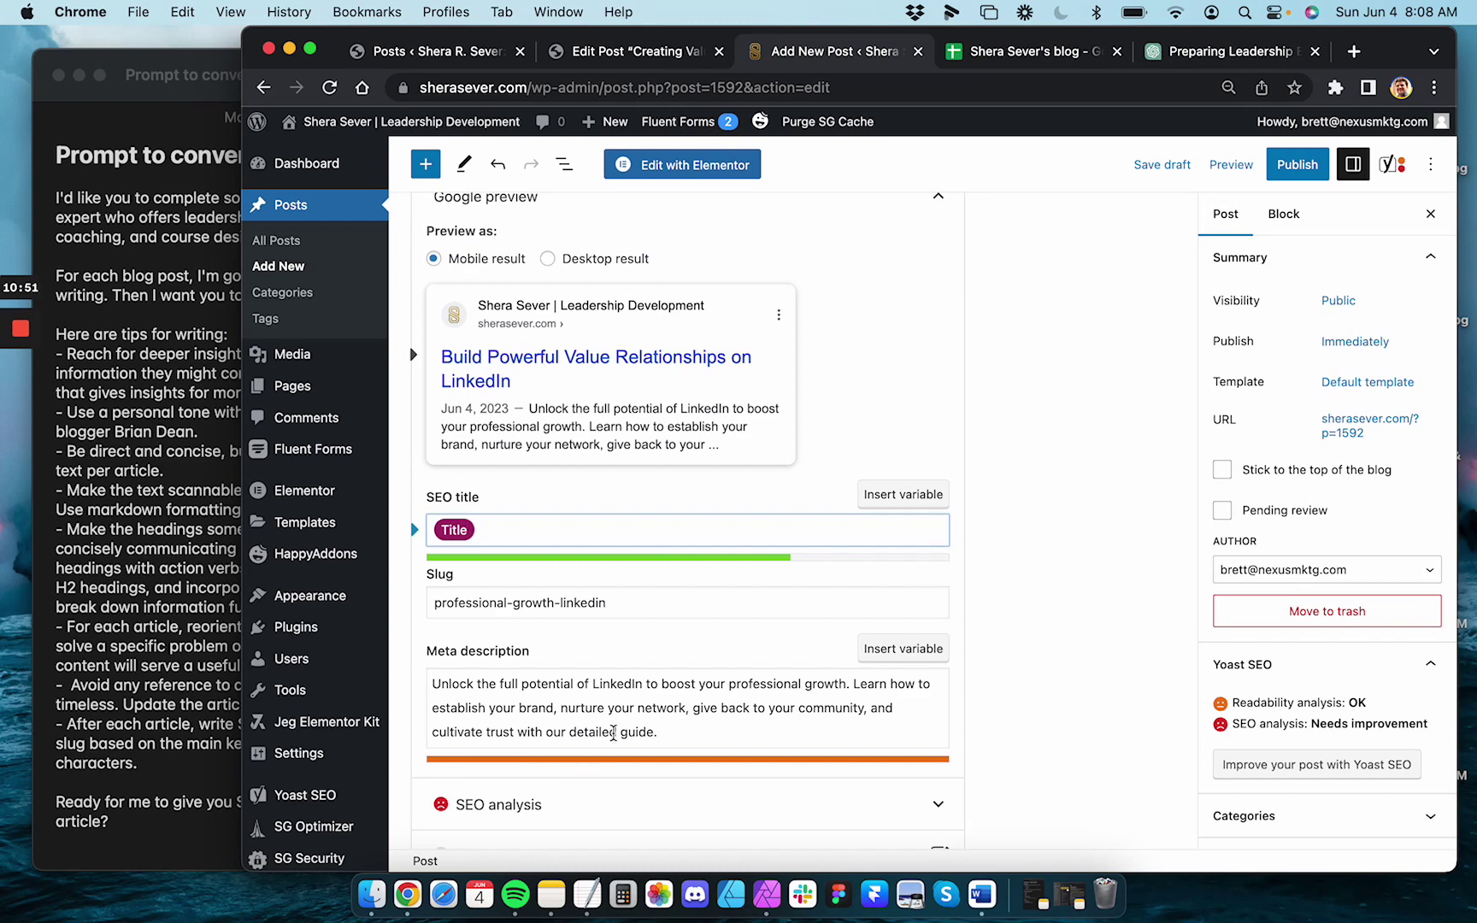
Examine the meta description's length and where the desktop and mobile Google previews cut it off
{"action": "left_click", "coordinate": [613, 733]}
{"action": "scroll", "coordinate": [613, 733], "scroll_direction": "up", "scroll_amount": 5}
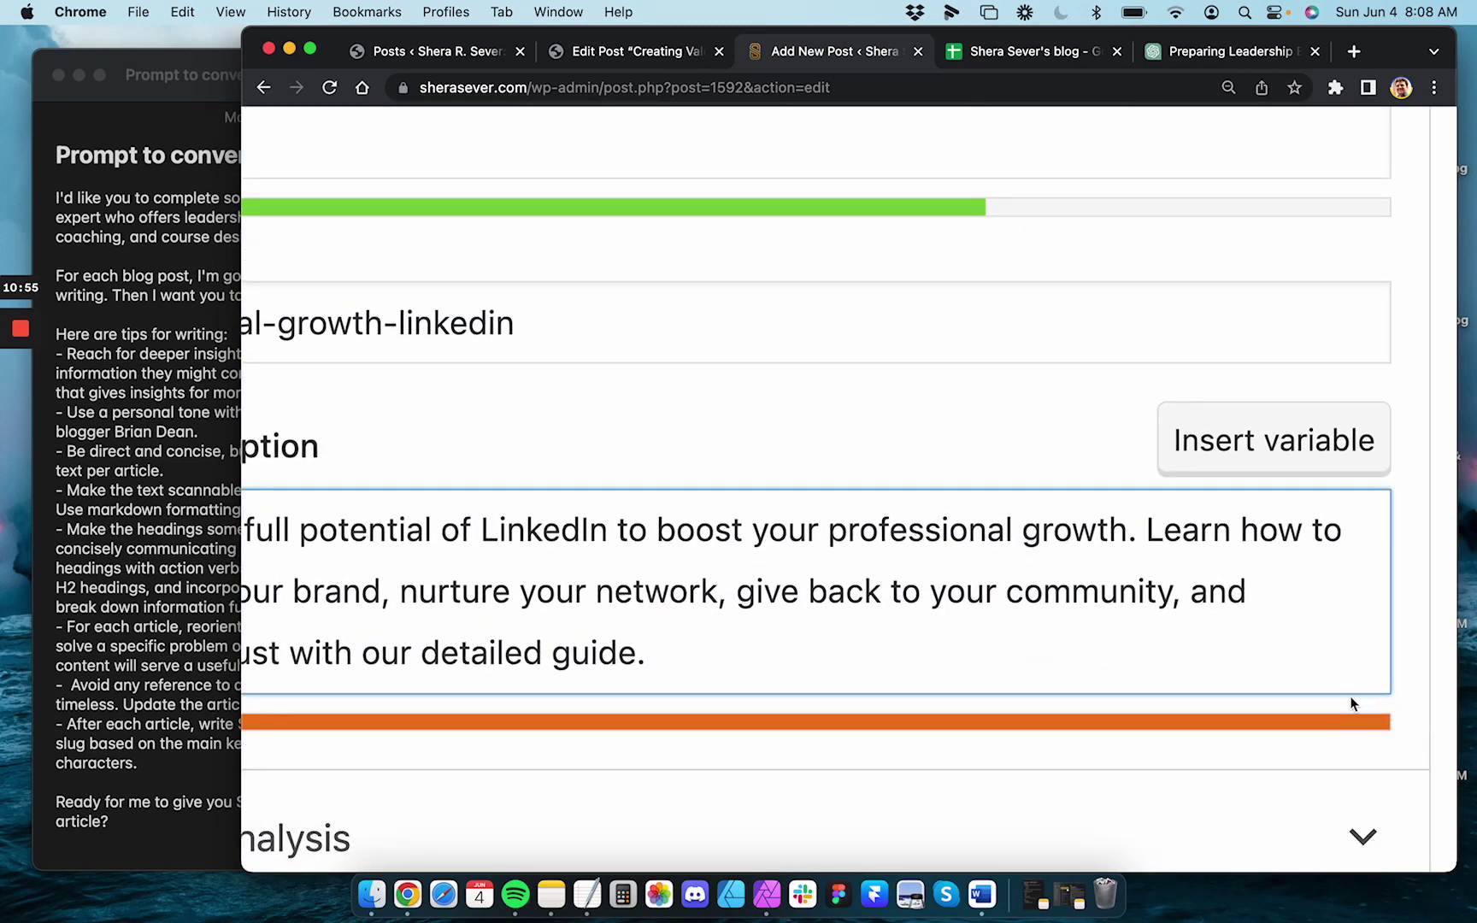
{"action": "scroll", "coordinate": [1058, 734], "scroll_direction": "down", "scroll_amount": 5}
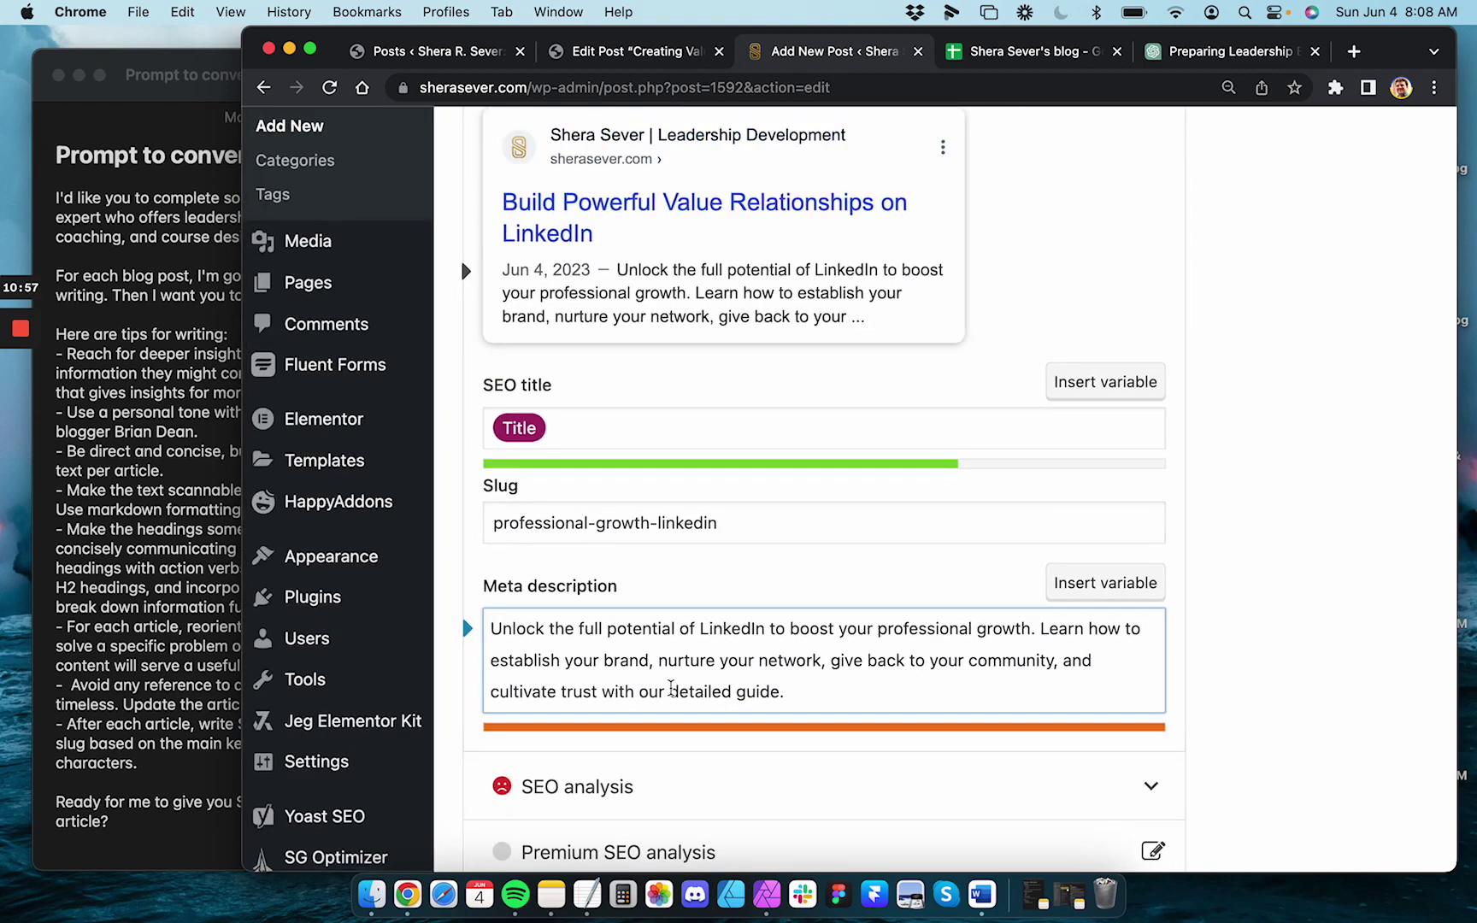
{"action": "left_click_drag", "start_coordinate": [667, 689], "coordinate": [804, 690]}
{"action": "left_click", "coordinate": [839, 689]}
{"action": "left_click_drag", "start_coordinate": [523, 628], "coordinate": [791, 692]}
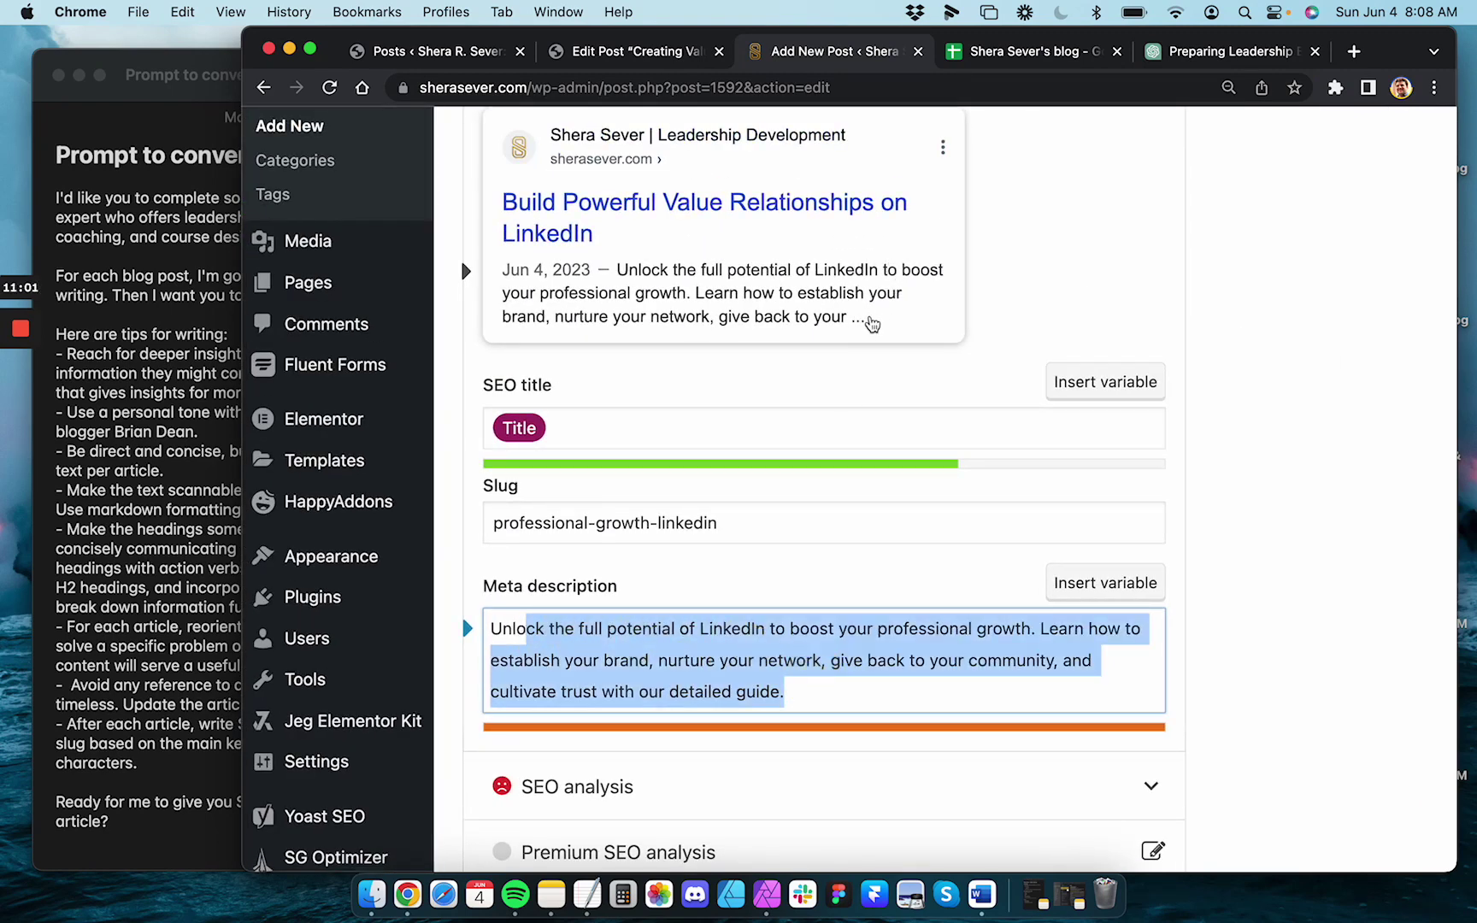
{"action": "scroll", "coordinate": [870, 319], "scroll_direction": "up", "scroll_amount": 3}
{"action": "left_click", "coordinate": [663, 187]}
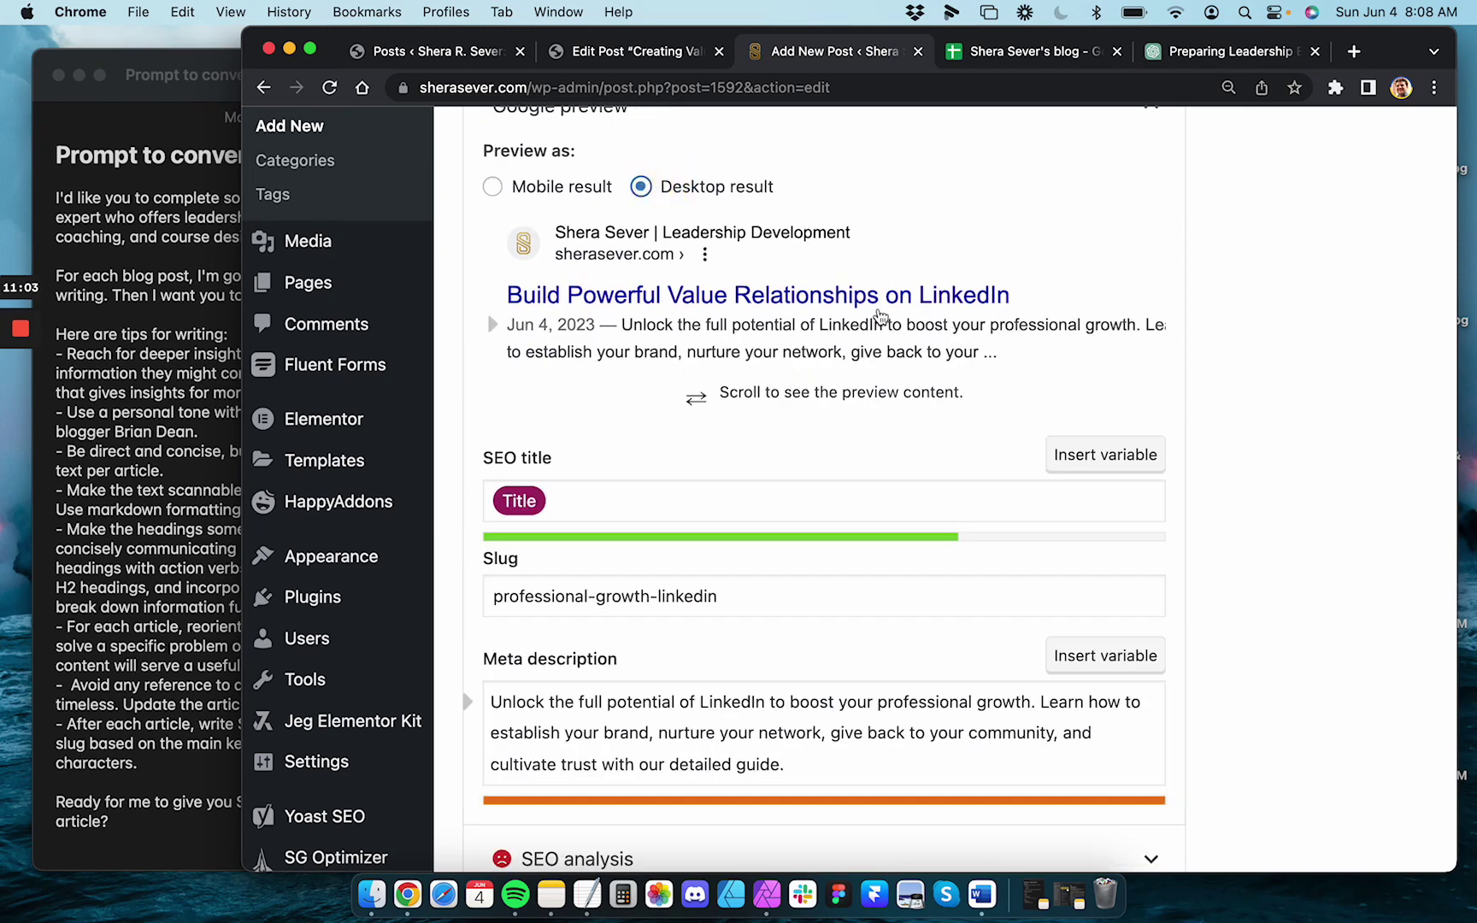
{"action": "left_click", "coordinate": [566, 190]}
Remove "Learn how to" from the meta description so its second sentence starts with a capitalized "Establish your brand"
{"action": "scroll", "coordinate": [750, 406], "scroll_direction": "down", "scroll_amount": 3}
{"action": "scroll", "coordinate": [750, 406], "scroll_direction": "down", "scroll_amount": 2}
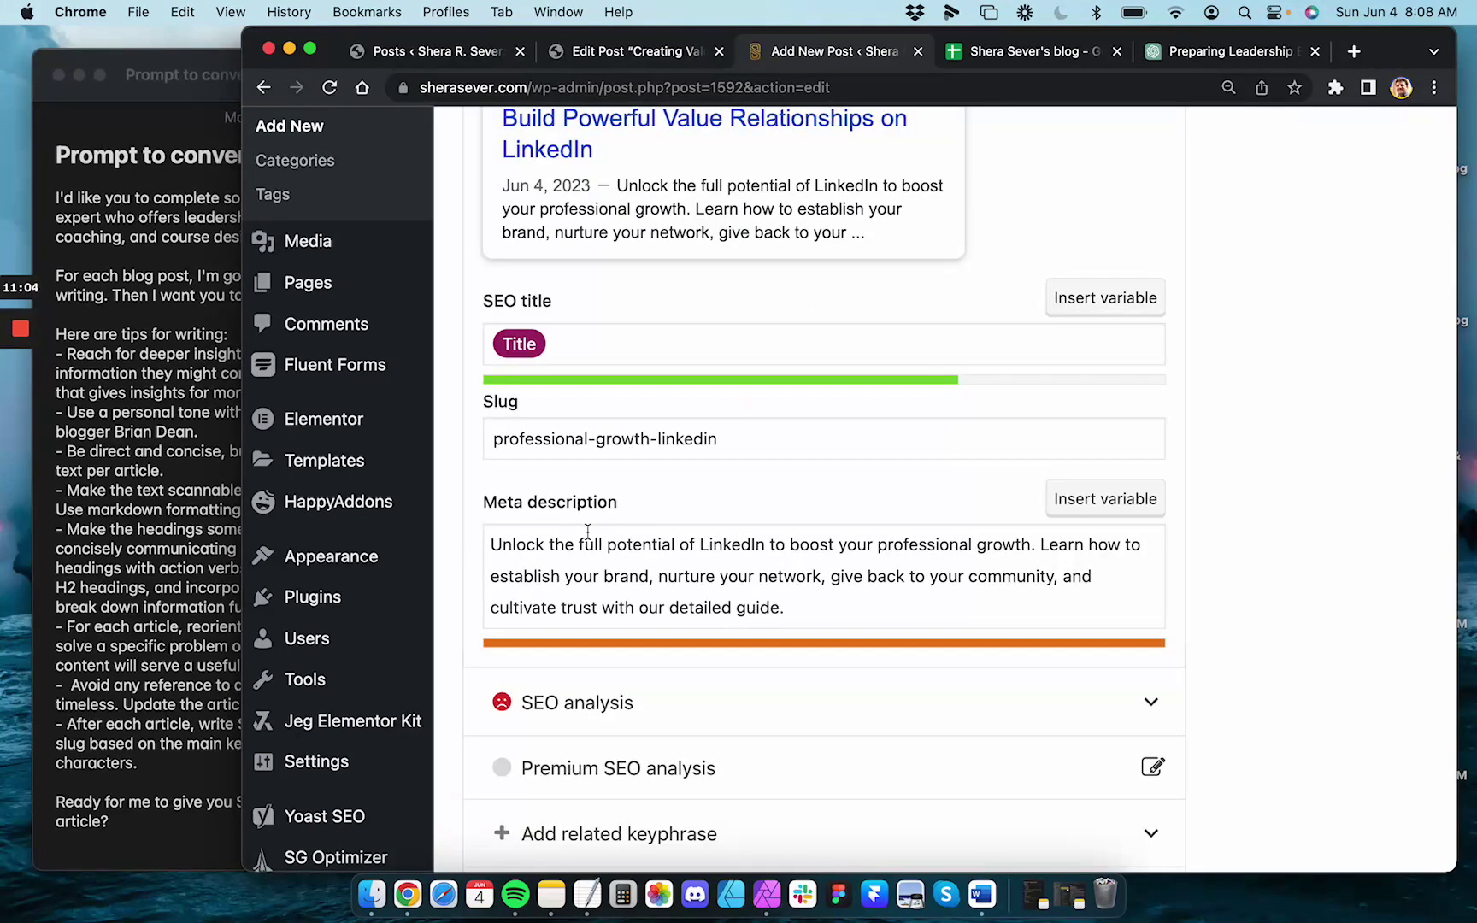
{"action": "left_click", "coordinate": [532, 545]}
{"action": "left_click", "coordinate": [819, 545]}
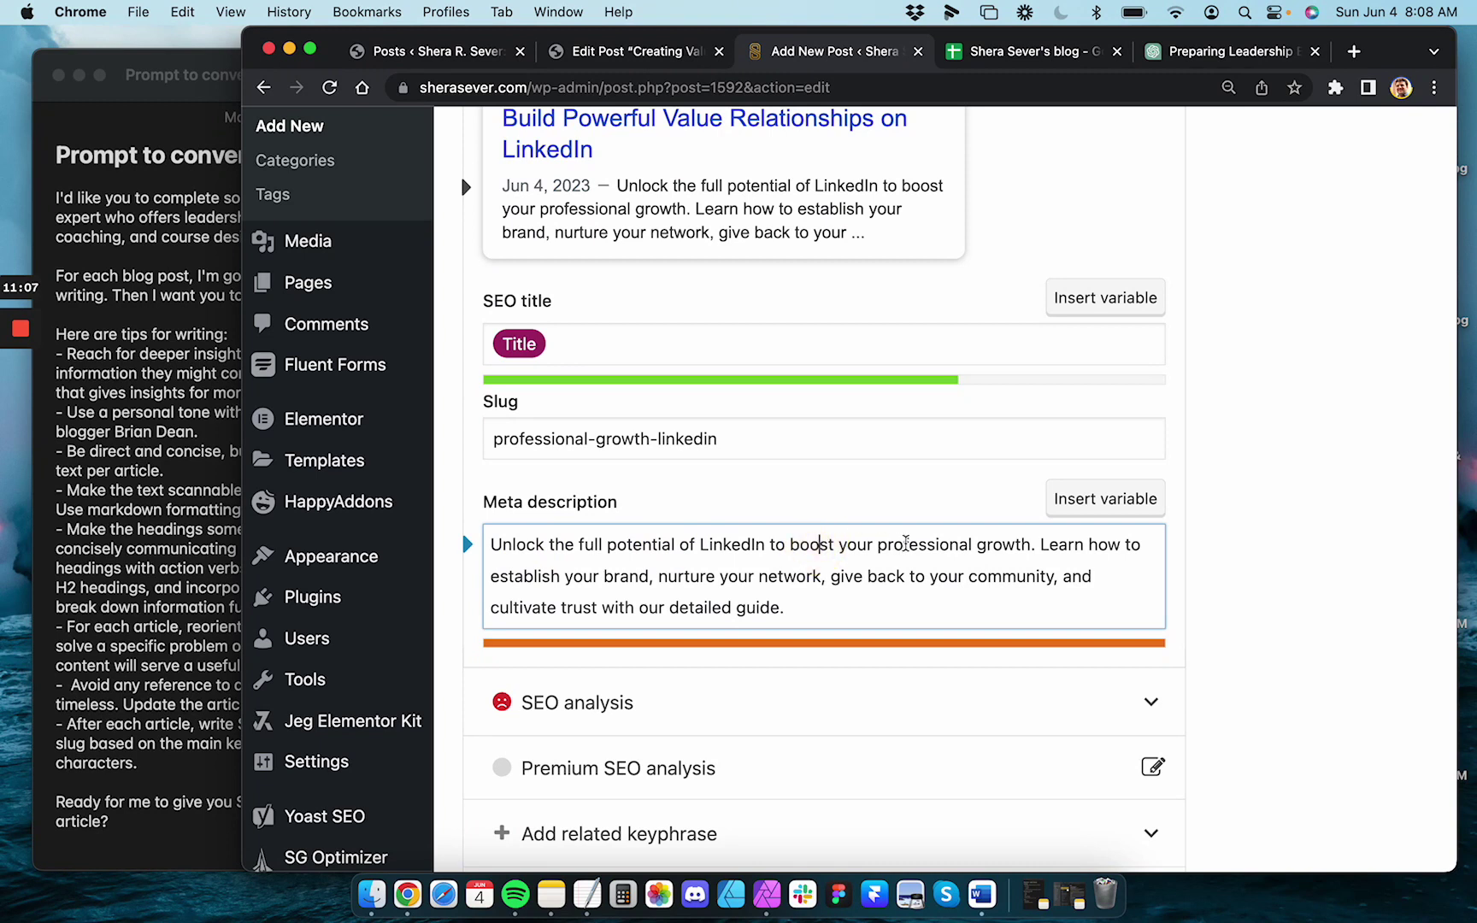
{"action": "left_click", "coordinate": [1142, 545]}
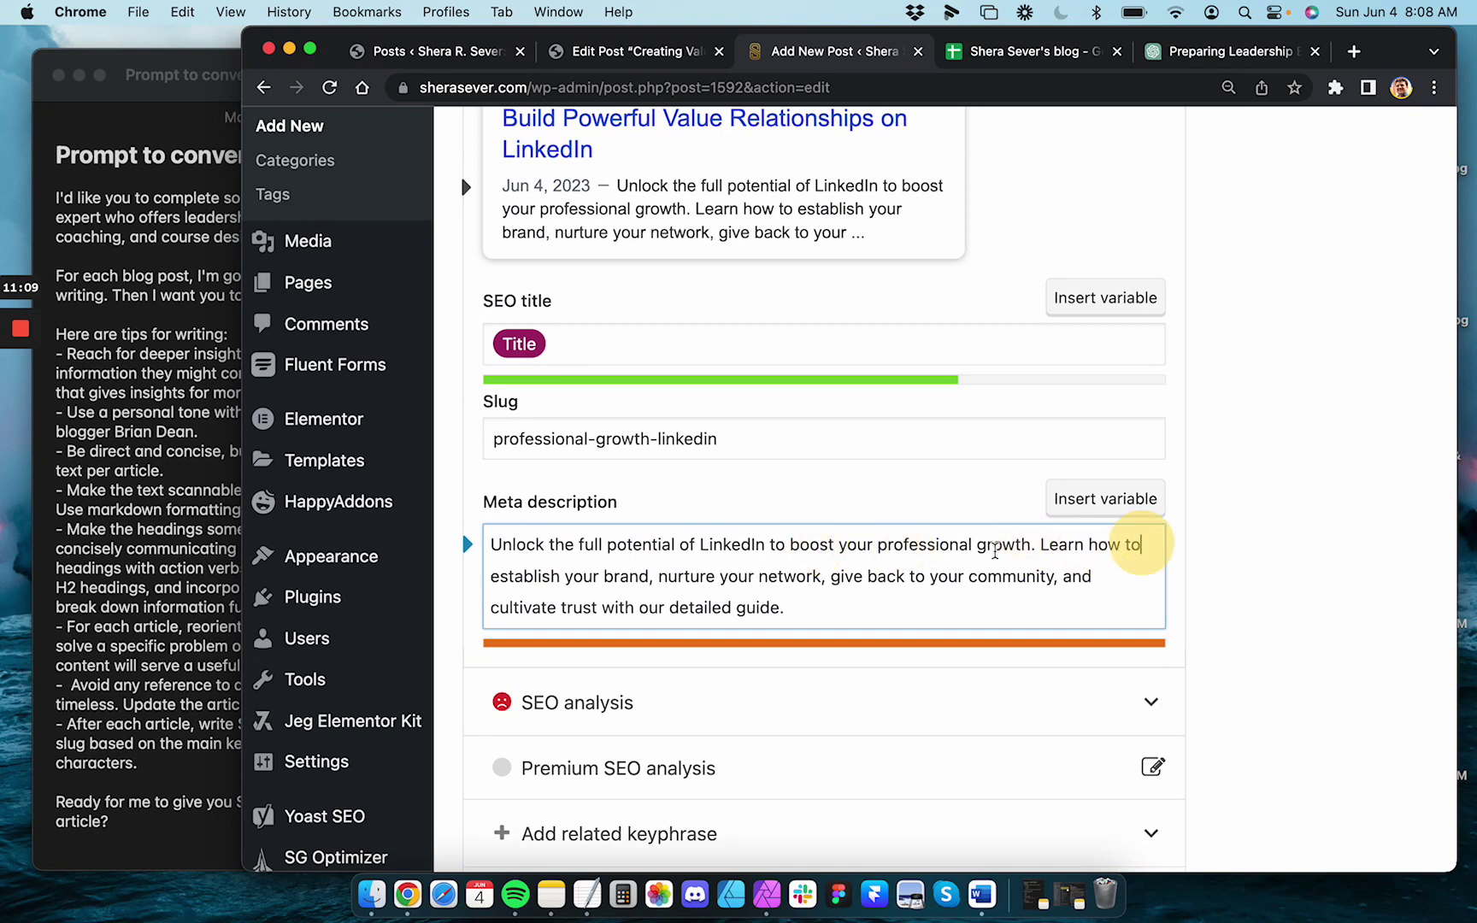
{"action": "left_click_drag", "start_coordinate": [1041, 545], "coordinate": [500, 577]}
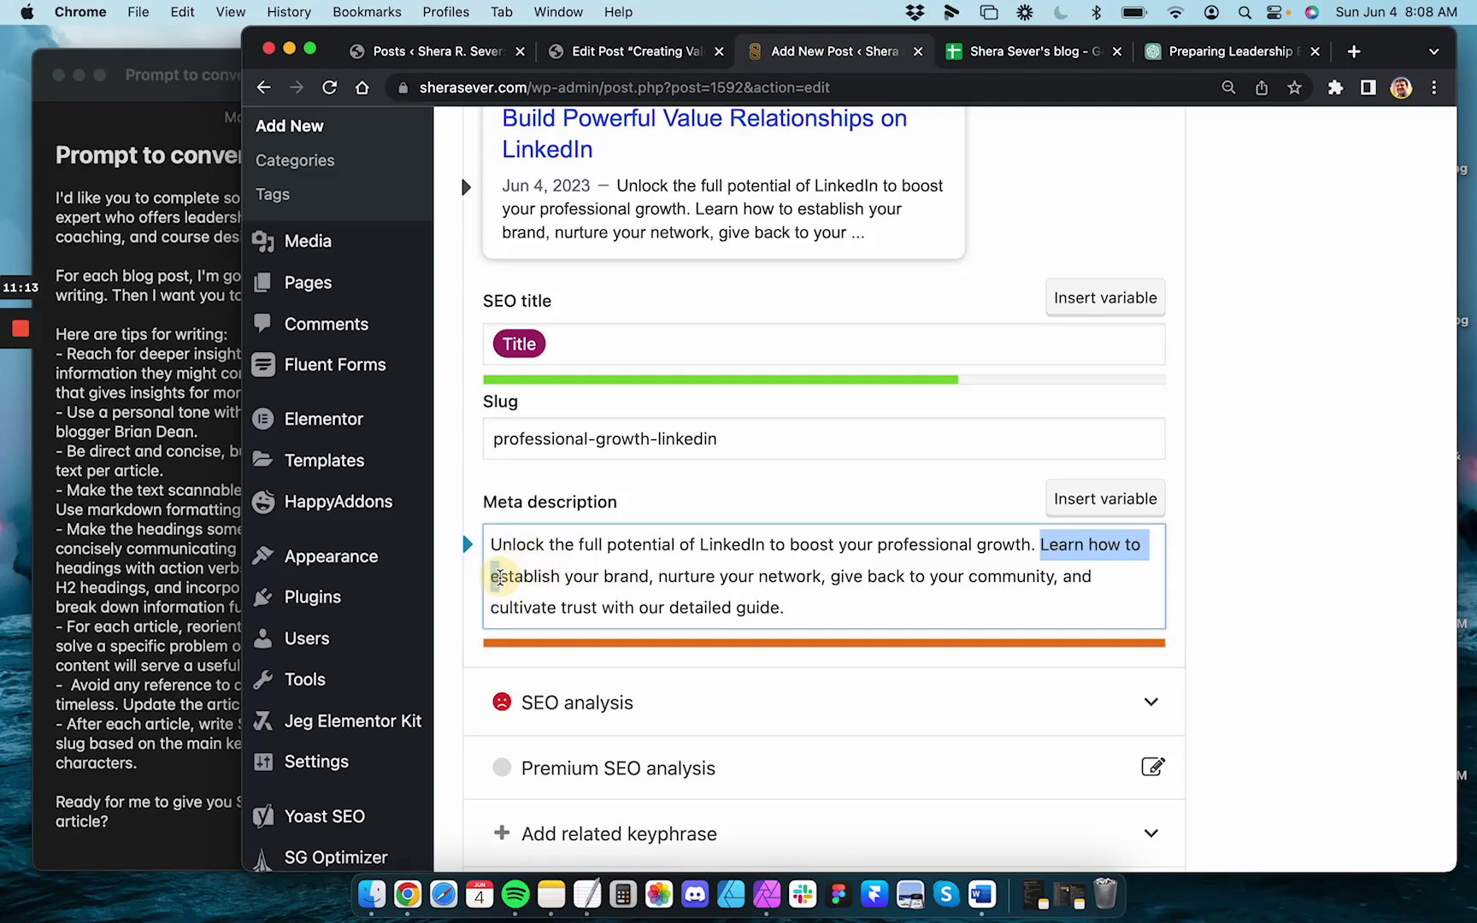
{"action": "type", "text": "E"}
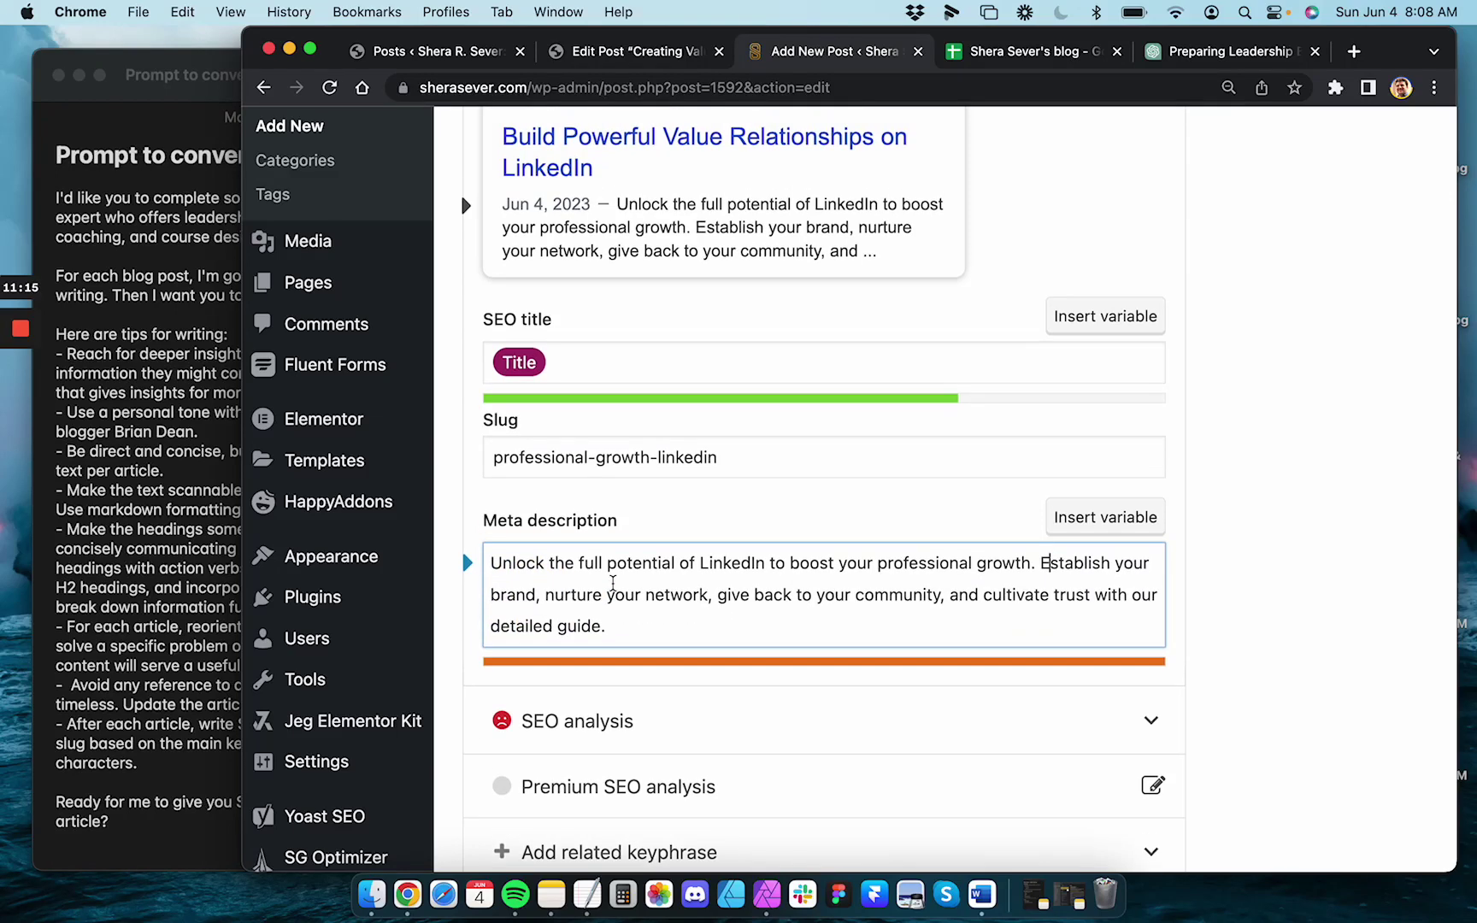
Cut "with our detailed guide" from the end of the meta description so it finishes with "and cultivate trust."
{"action": "left_click", "coordinate": [616, 601]}
{"action": "left_click", "coordinate": [670, 600]}
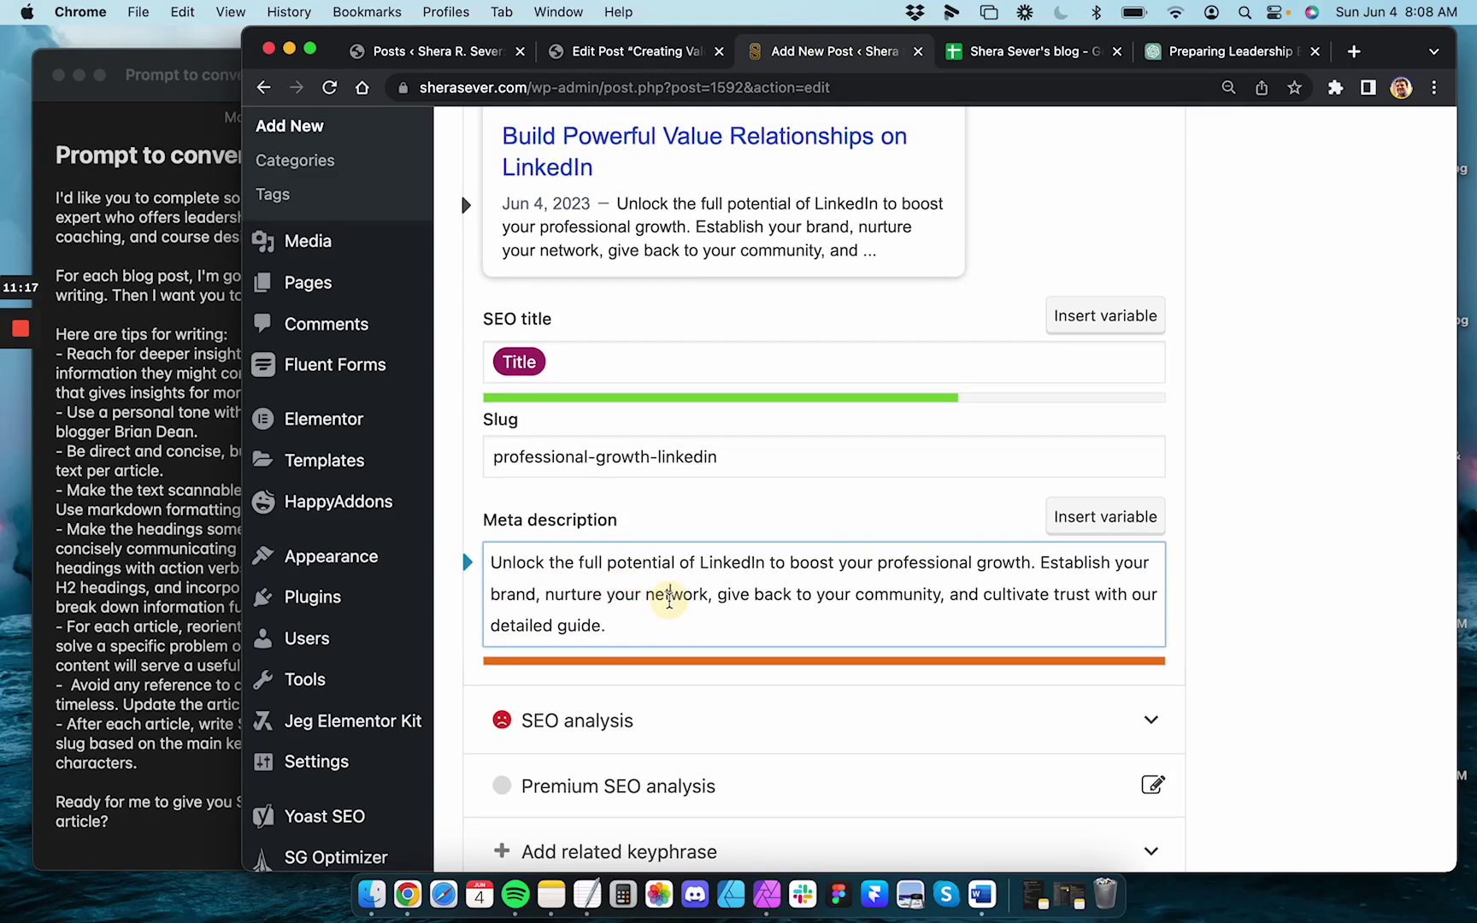
{"action": "left_click", "coordinate": [732, 597]}
{"action": "left_click", "coordinate": [849, 601]}
{"action": "left_click", "coordinate": [986, 601]}
{"action": "left_click", "coordinate": [1122, 600]}
{"action": "left_click", "coordinate": [737, 629]}
{"action": "left_click_drag", "start_coordinate": [1092, 595], "coordinate": [1102, 630]}
{"action": "type", "text": "."}
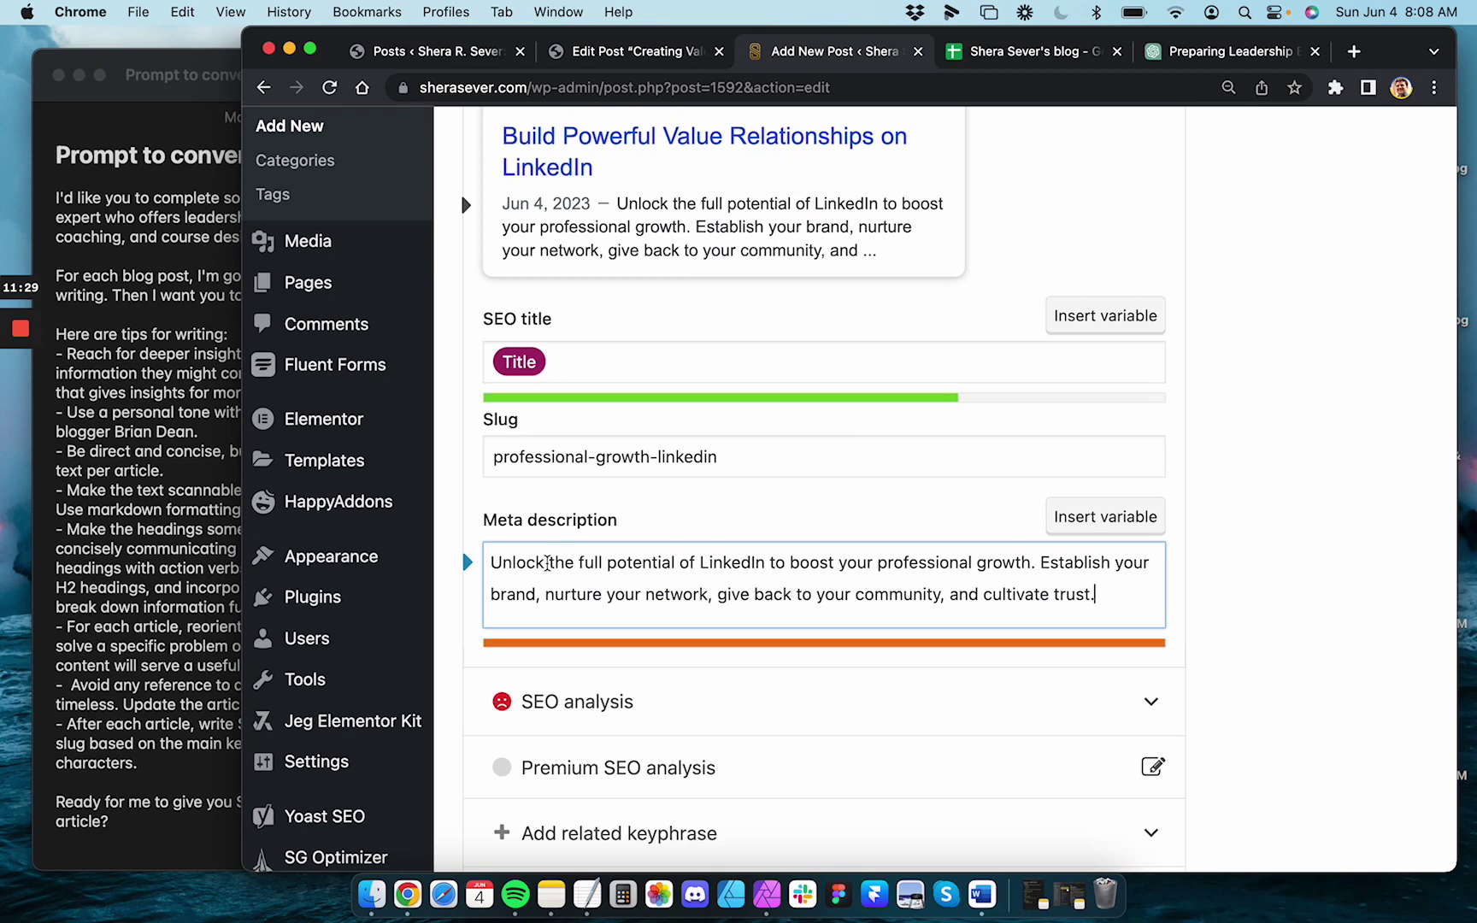
{"action": "left_click", "coordinate": [554, 562]}
{"action": "left_click", "coordinate": [613, 563]}
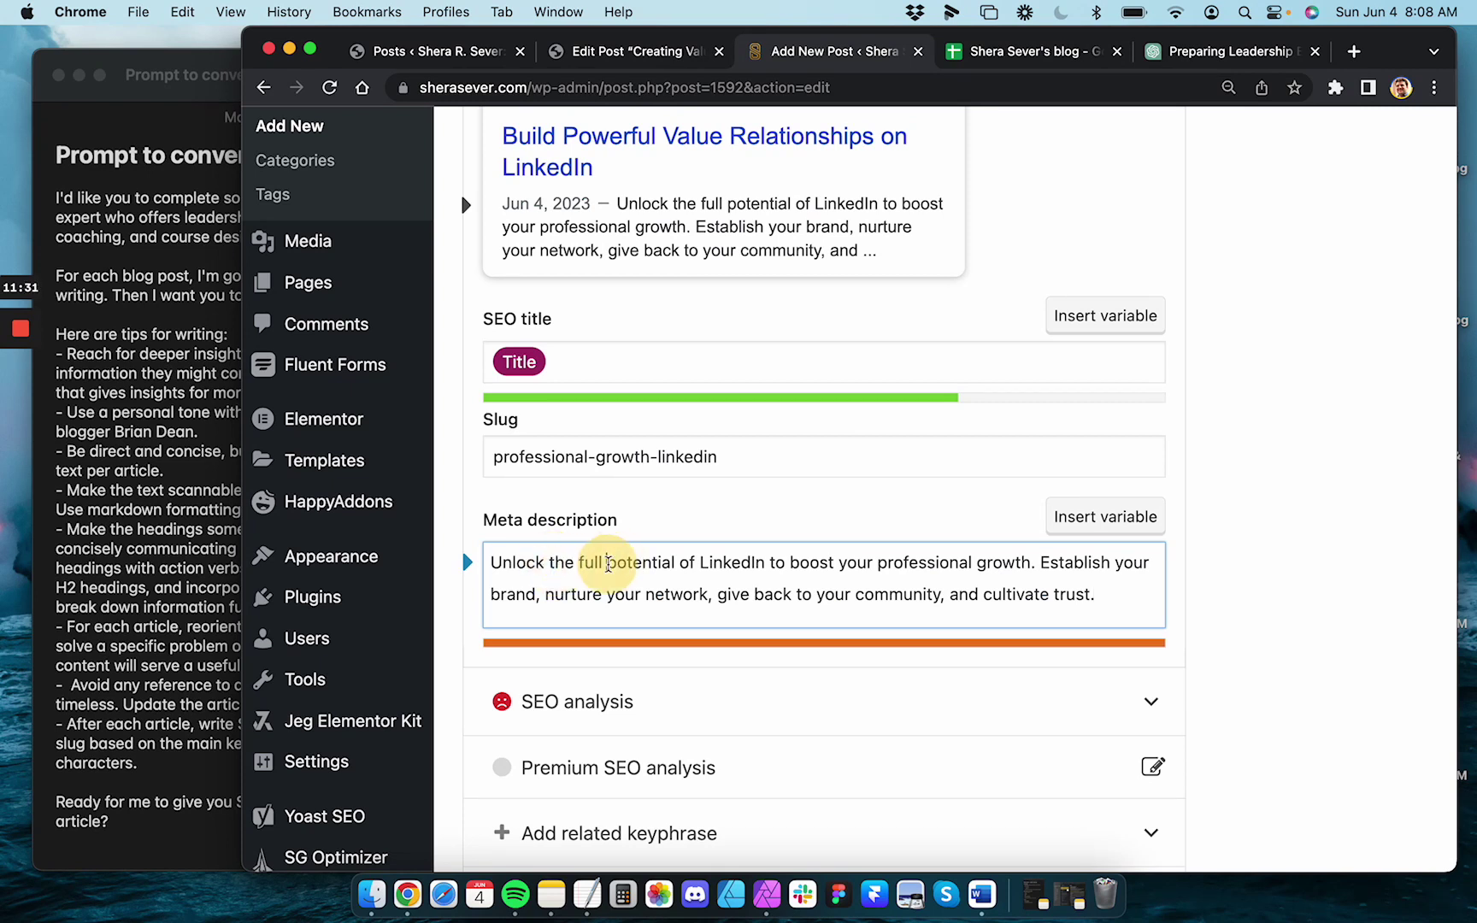
Delete "full" and "boost your professional growth" from the first sentence of the meta description
{"action": "key", "text": "BackSpace"}
{"action": "key", "text": "BackSpace"}
{"action": "key", "text": "BackSpace"}
{"action": "key", "text": "BackSpace"}
{"action": "key", "text": "BackSpace"}
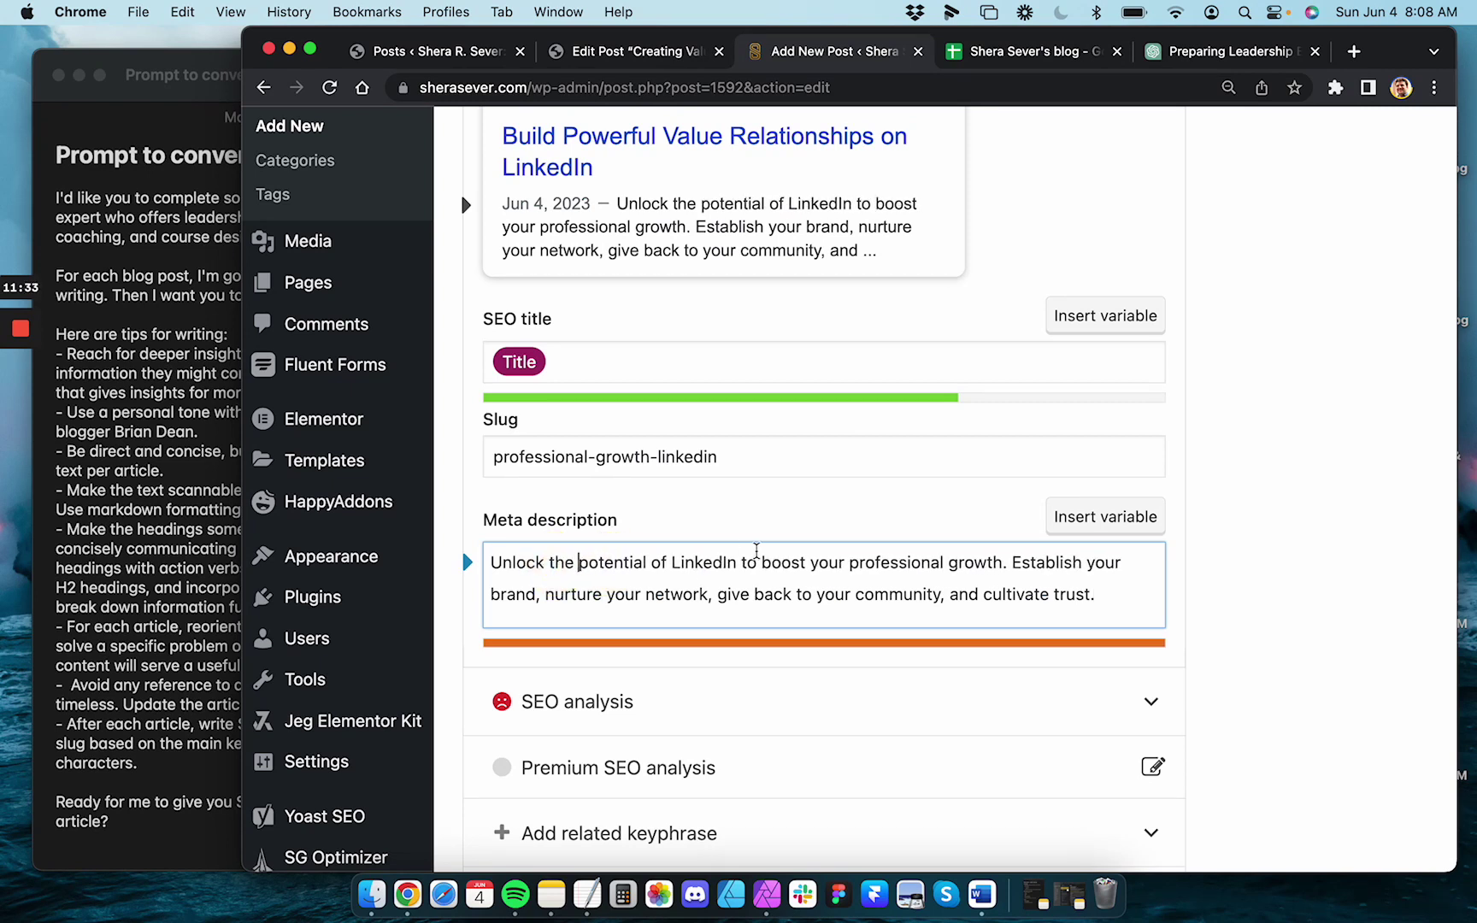
{"action": "left_click", "coordinate": [760, 563]}
{"action": "left_click_drag", "start_coordinate": [624, 563], "coordinate": [432, 553]}
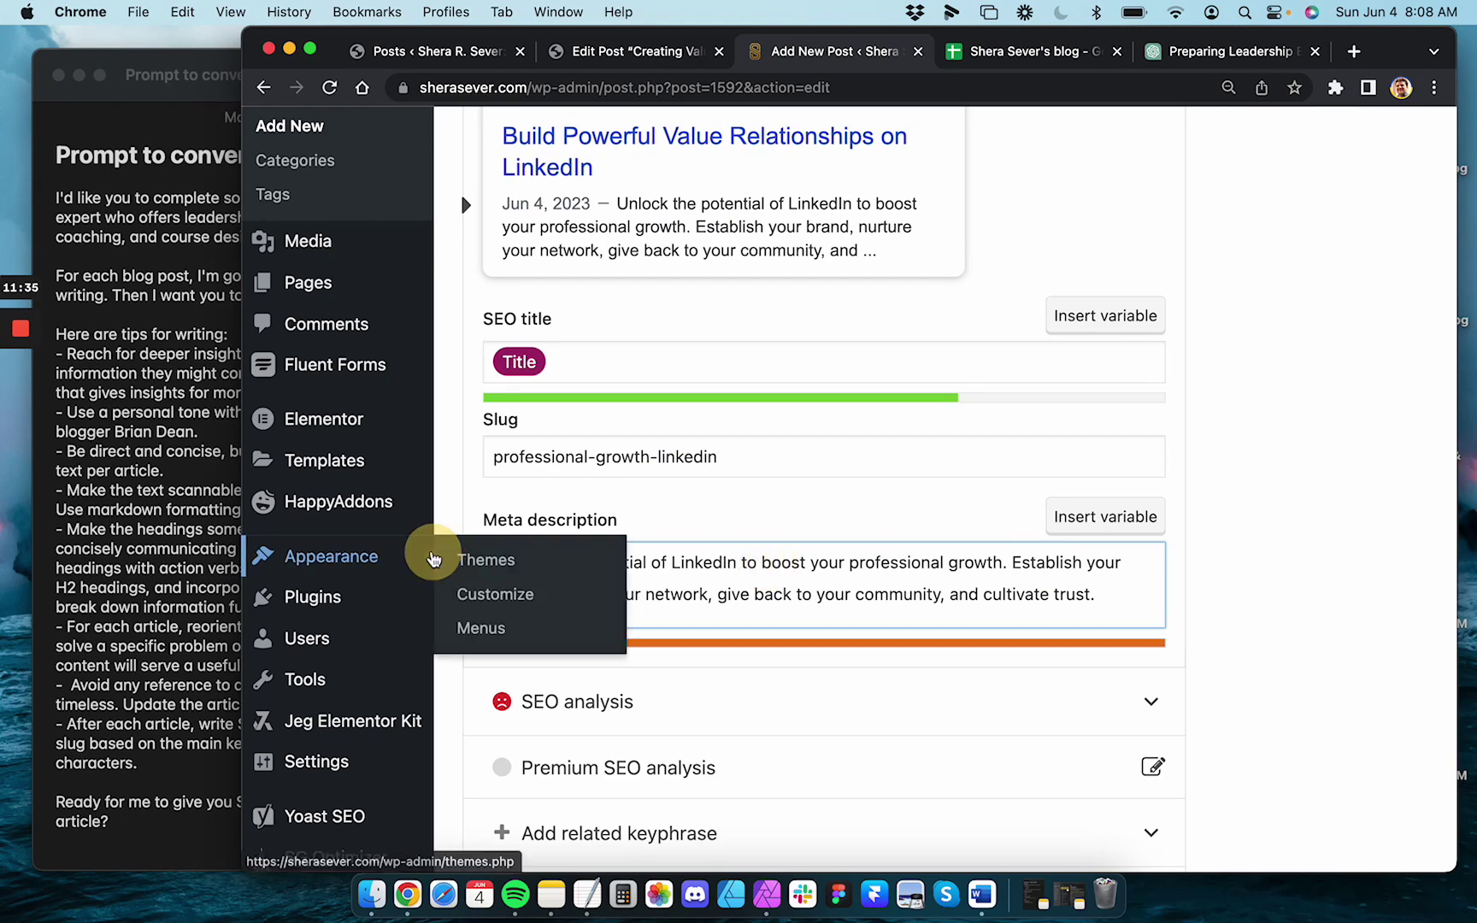
{"action": "left_click", "coordinate": [791, 564]}
{"action": "left_click_drag", "start_coordinate": [760, 563], "coordinate": [1006, 564]}
{"action": "key", "text": "BackSpace"}
Begin the meta description with "Grow prfessionally by" and change the following word "Unlock" to "unlocking"
{"action": "left_click_drag", "start_coordinate": [737, 562], "coordinate": [407, 537]}
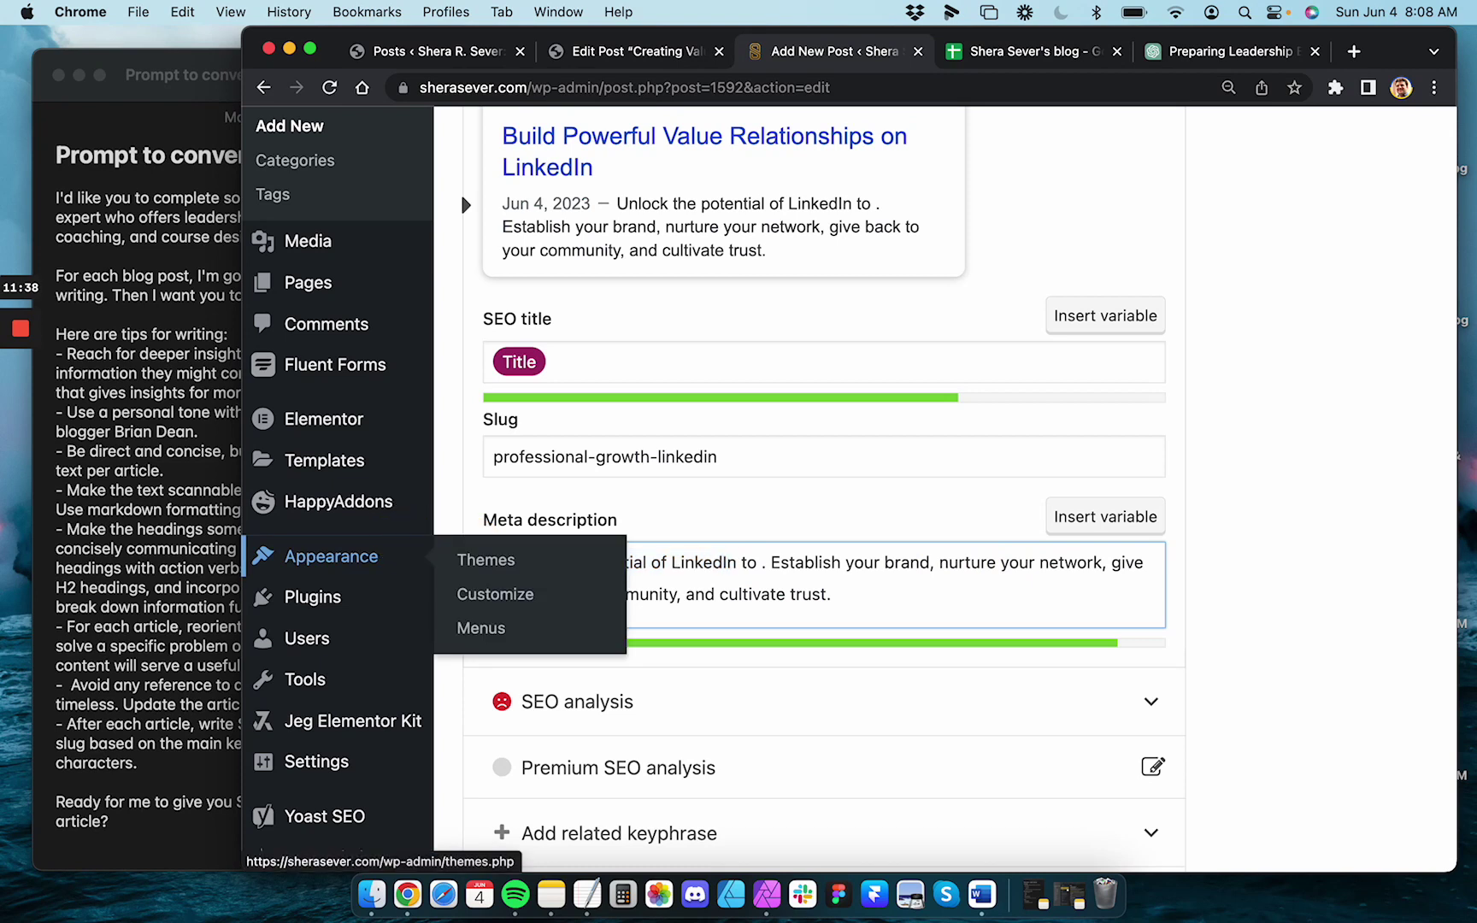
{"action": "type", "text": "Grow prfessionall"}
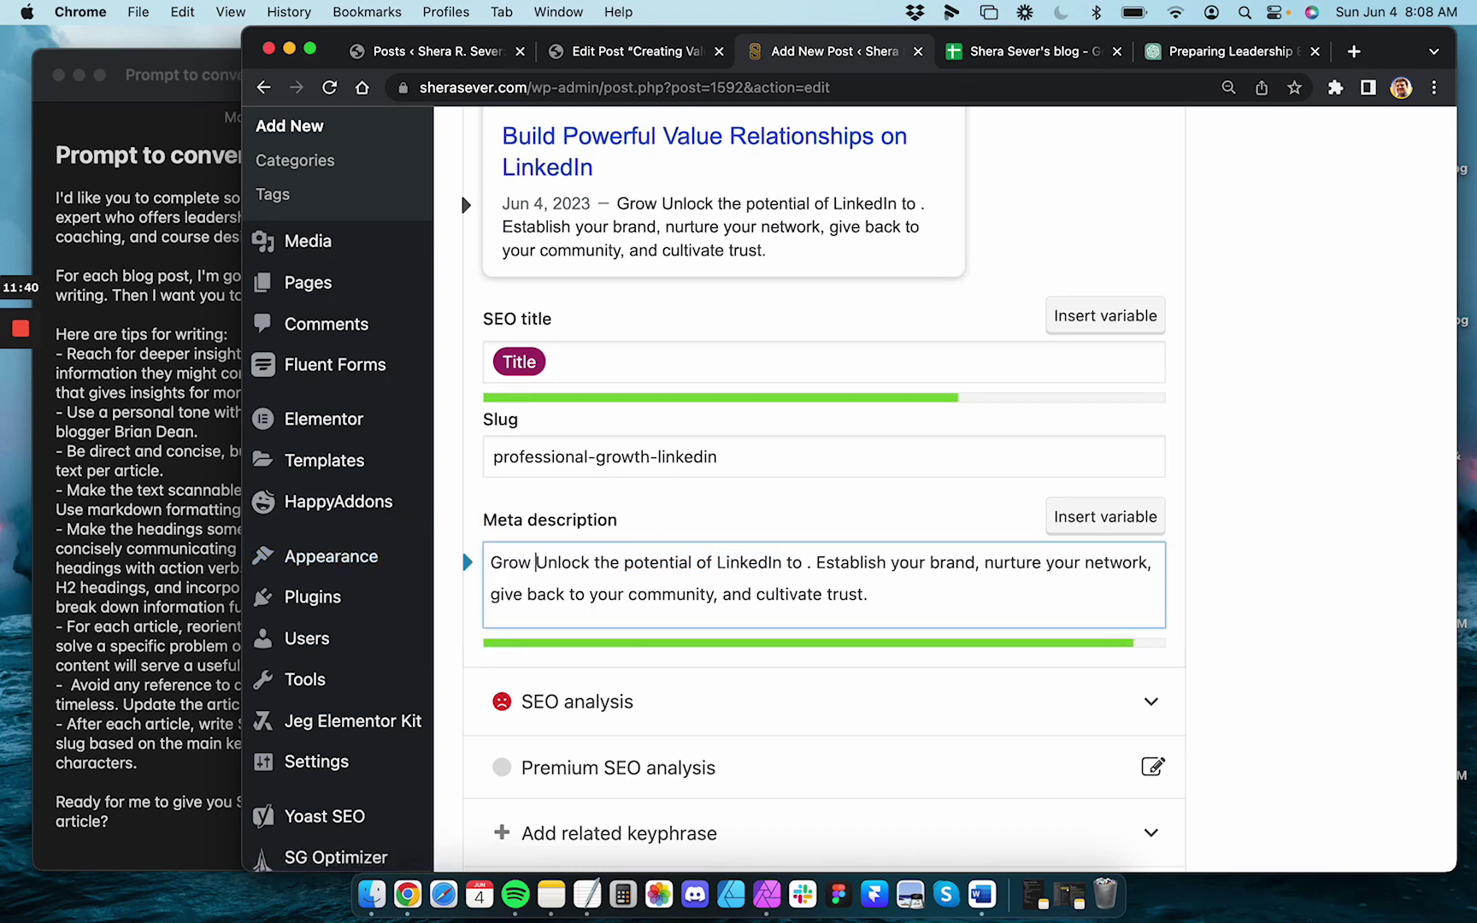
{"action": "type", "text": "y by"}
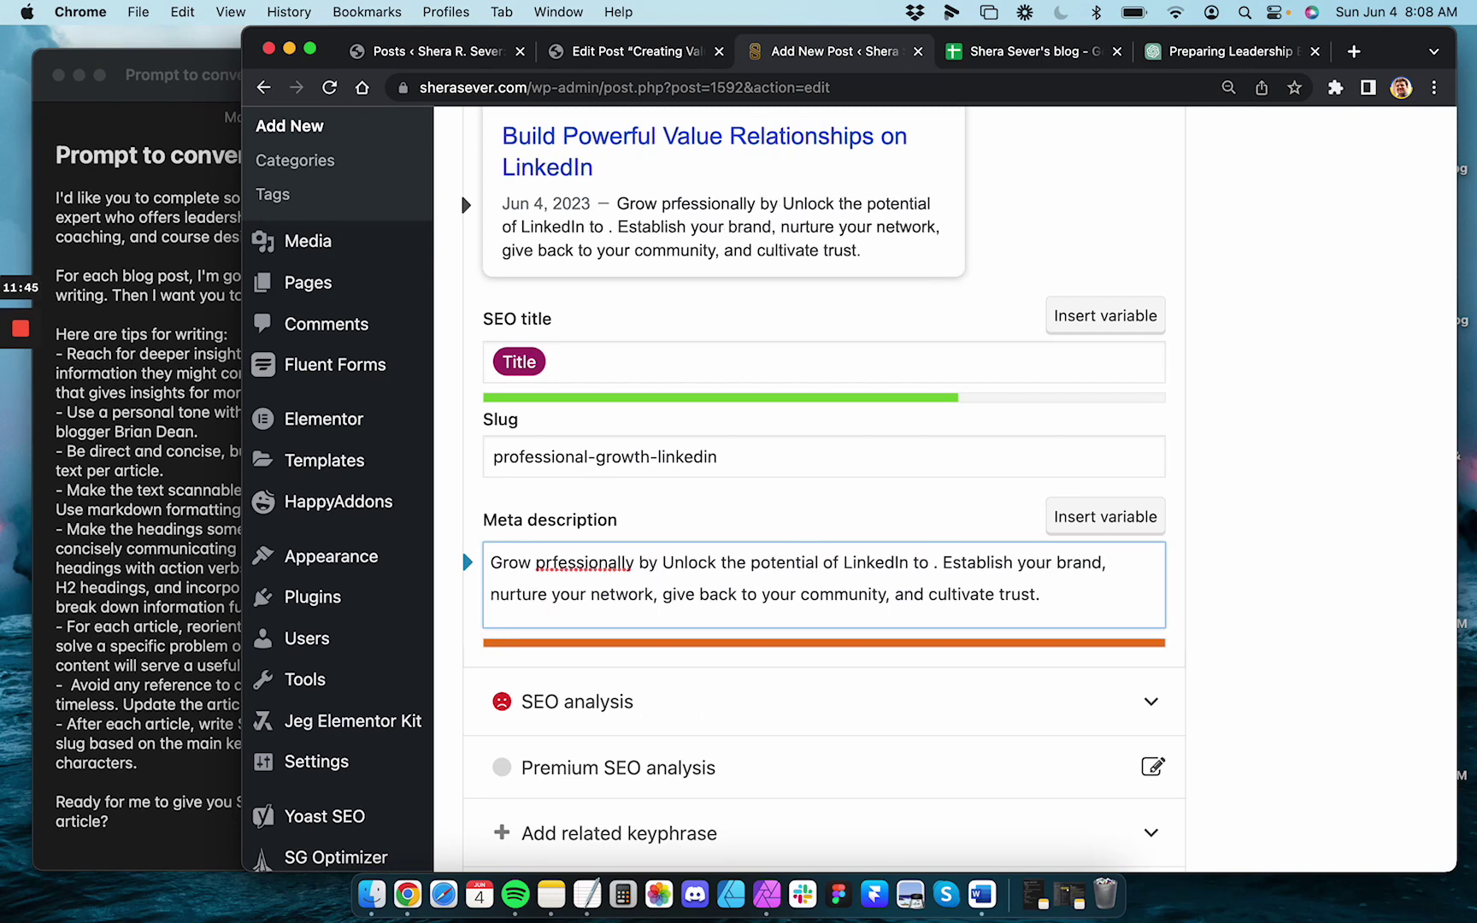
{"action": "key", "text": "Delete"}
{"action": "type", "text": "u"}
{"action": "key", "text": "Right"}
{"action": "key", "text": "Right"}
{"action": "key", "text": "Right"}
{"action": "key", "text": "Right"}
{"action": "key", "text": "Right"}
{"action": "type", "text": "ing"}
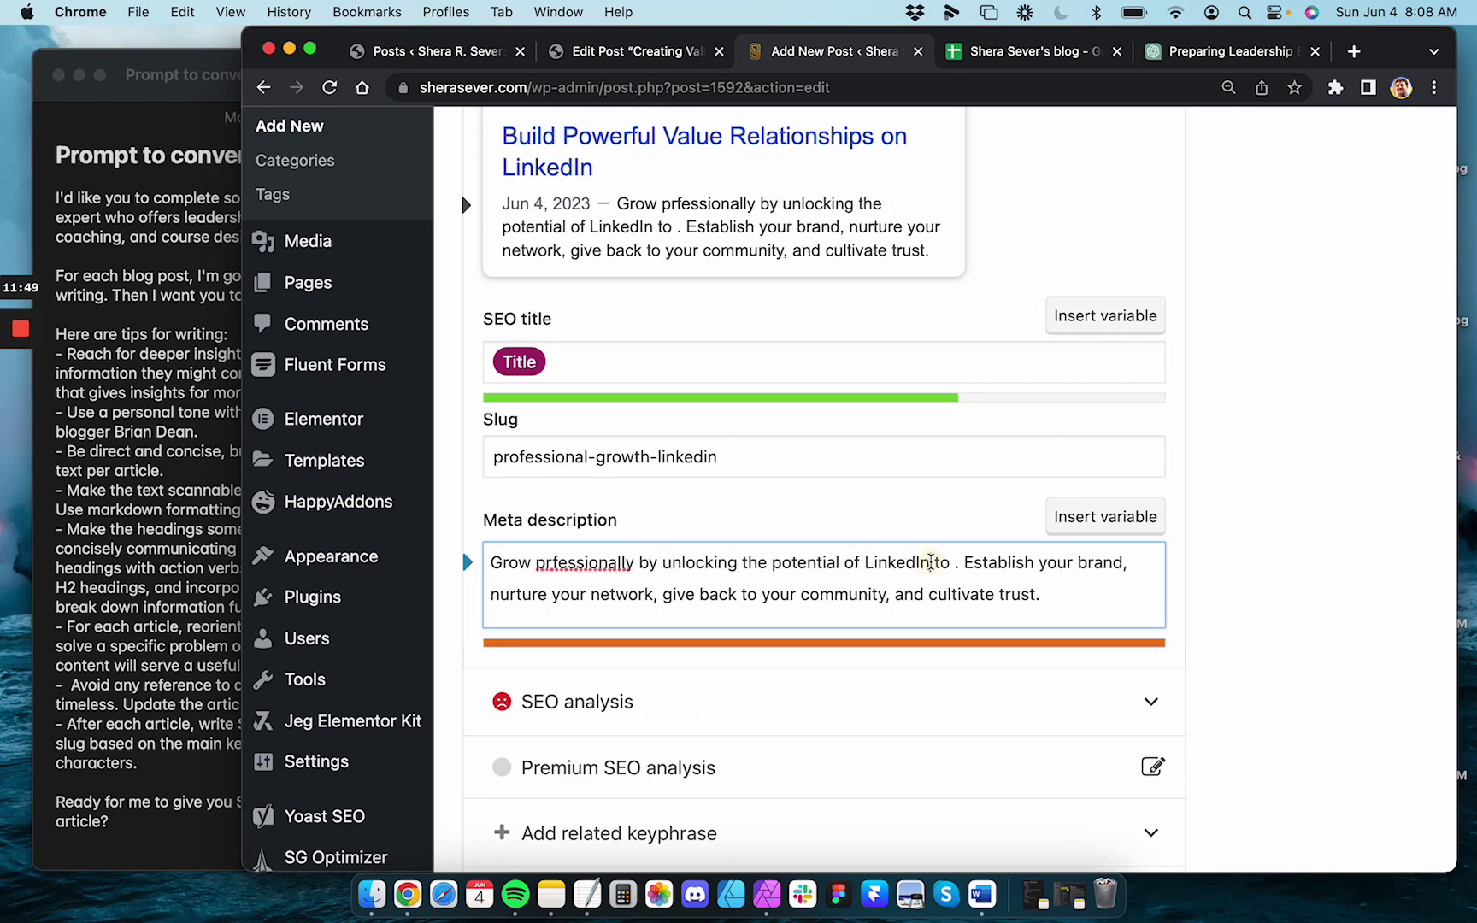
Remove the leftover "to" after "LinkedIn" in the meta description and correct the misspelled second word to "professionally"
{"action": "double_click", "coordinate": [931, 562]}
{"action": "key", "text": "BackSpace"}
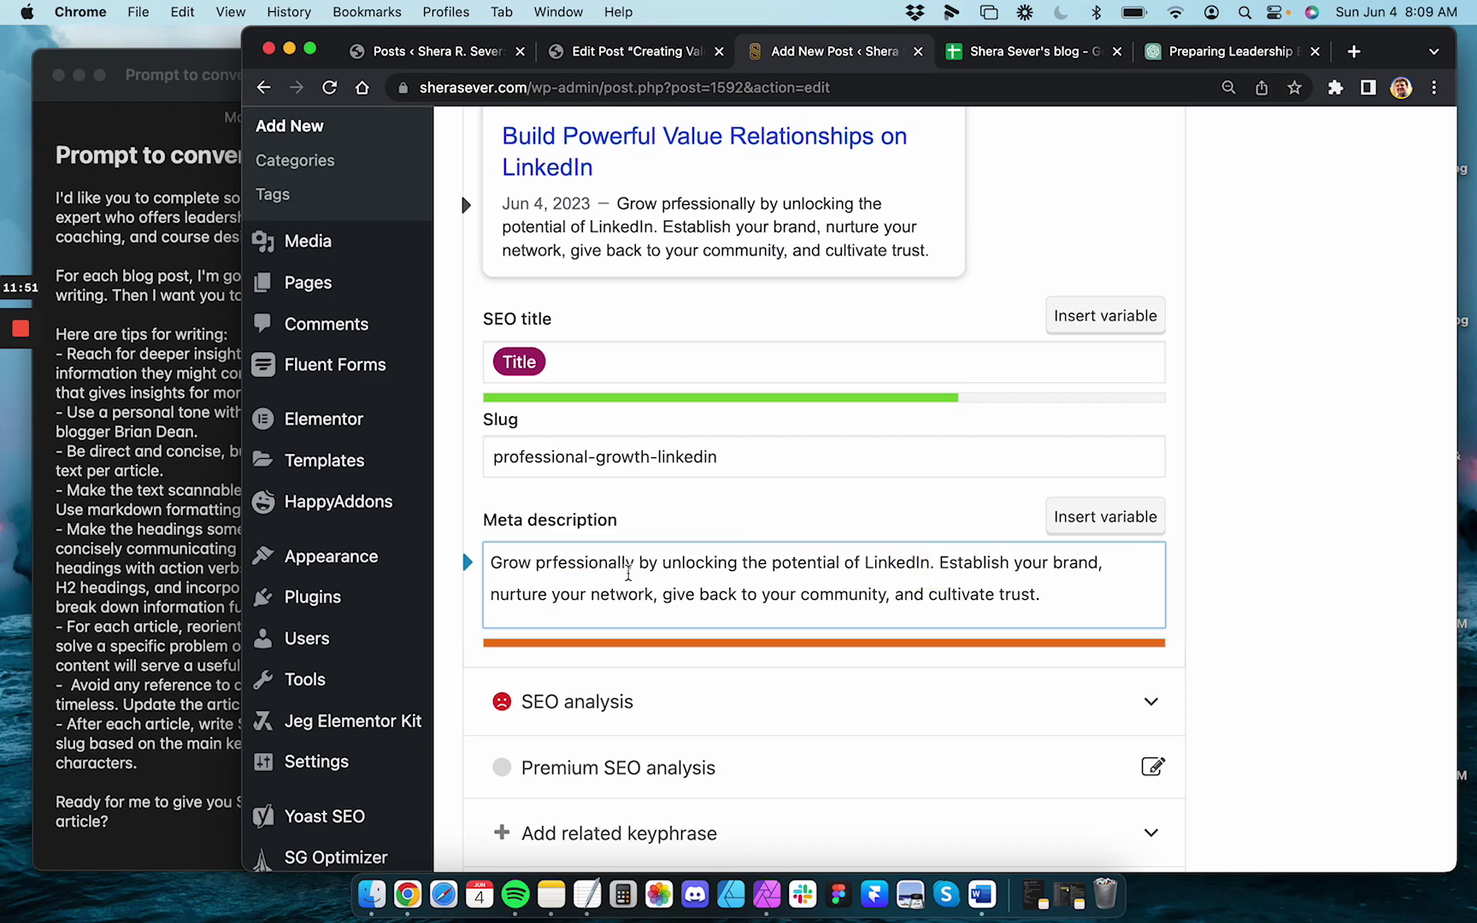
{"action": "left_click_drag", "start_coordinate": [640, 562], "coordinate": [528, 561]}
{"action": "type", "text": "profess"}
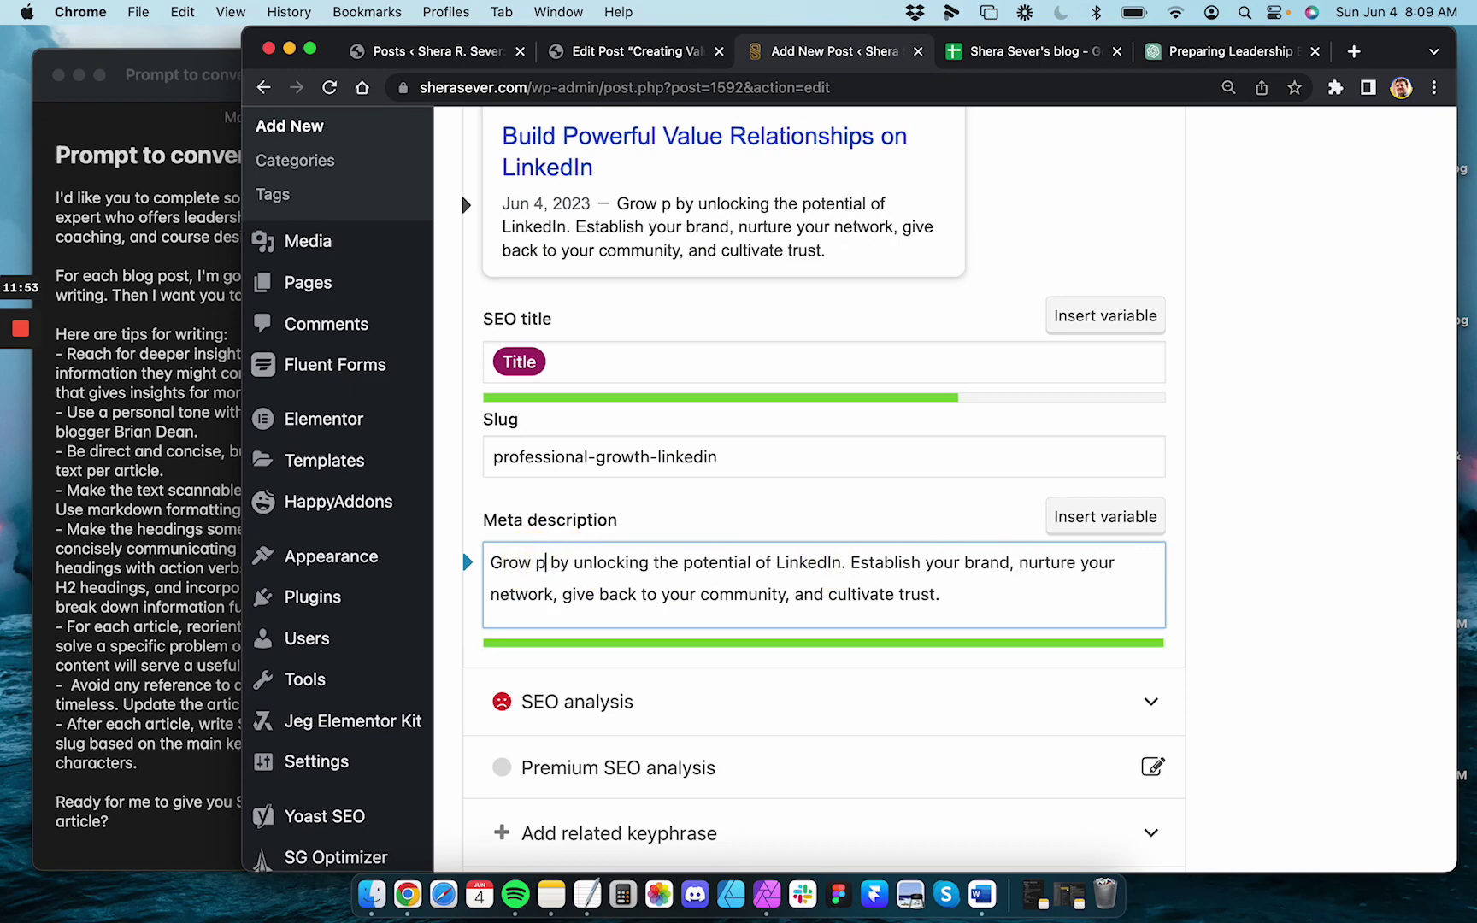
{"action": "type", "text": "ionally"}
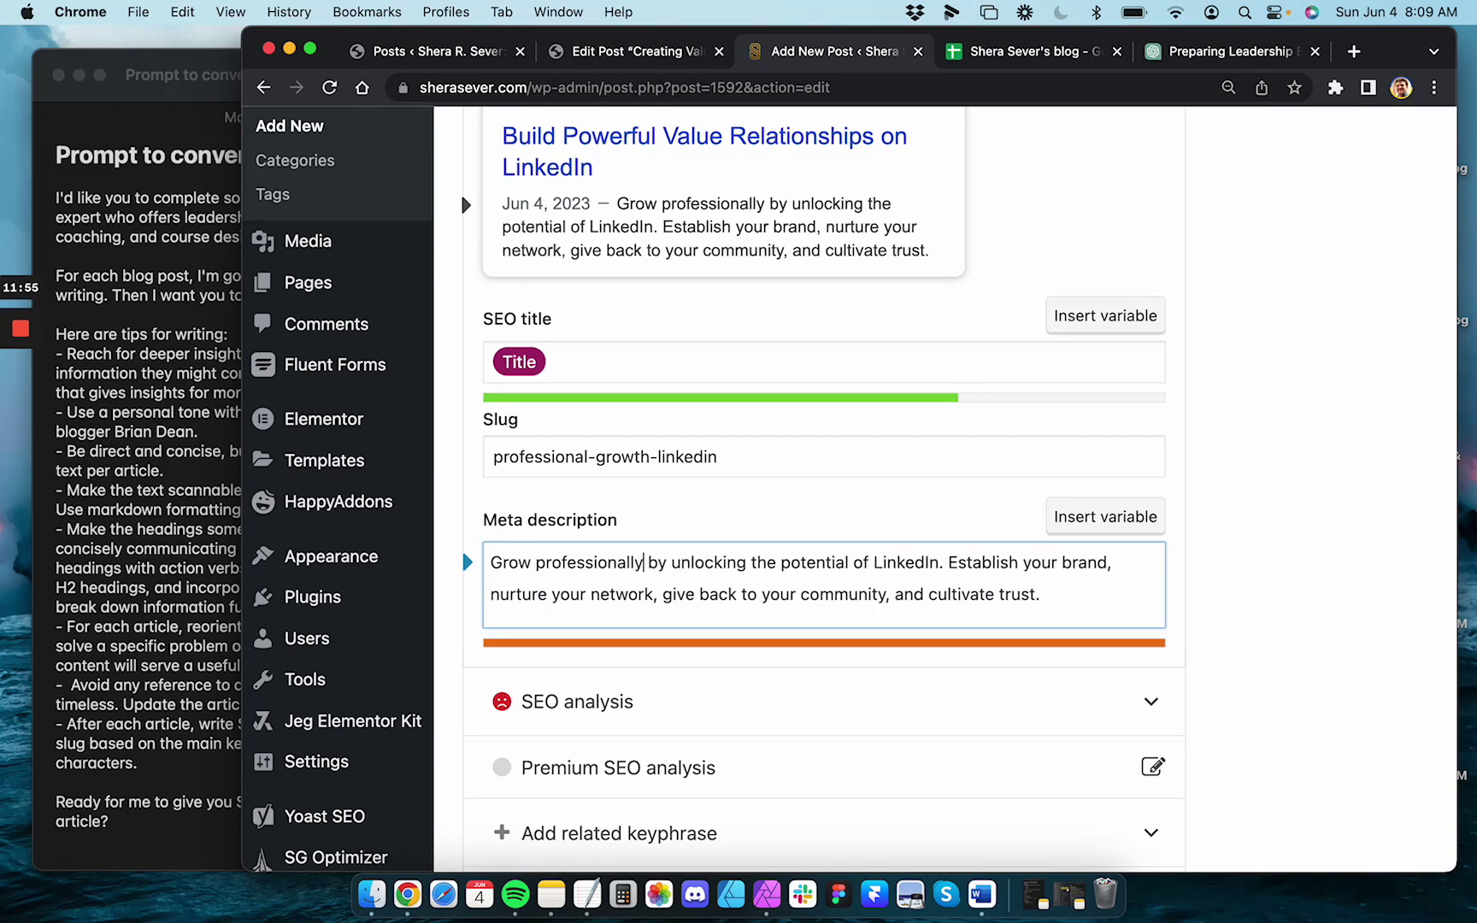
Review the wording of both meta description sentences and their appearance in the Google preview
{"action": "left_click_drag", "start_coordinate": [496, 562], "coordinate": [646, 561]}
{"action": "left_click", "coordinate": [733, 562]}
{"action": "left_click", "coordinate": [782, 561]}
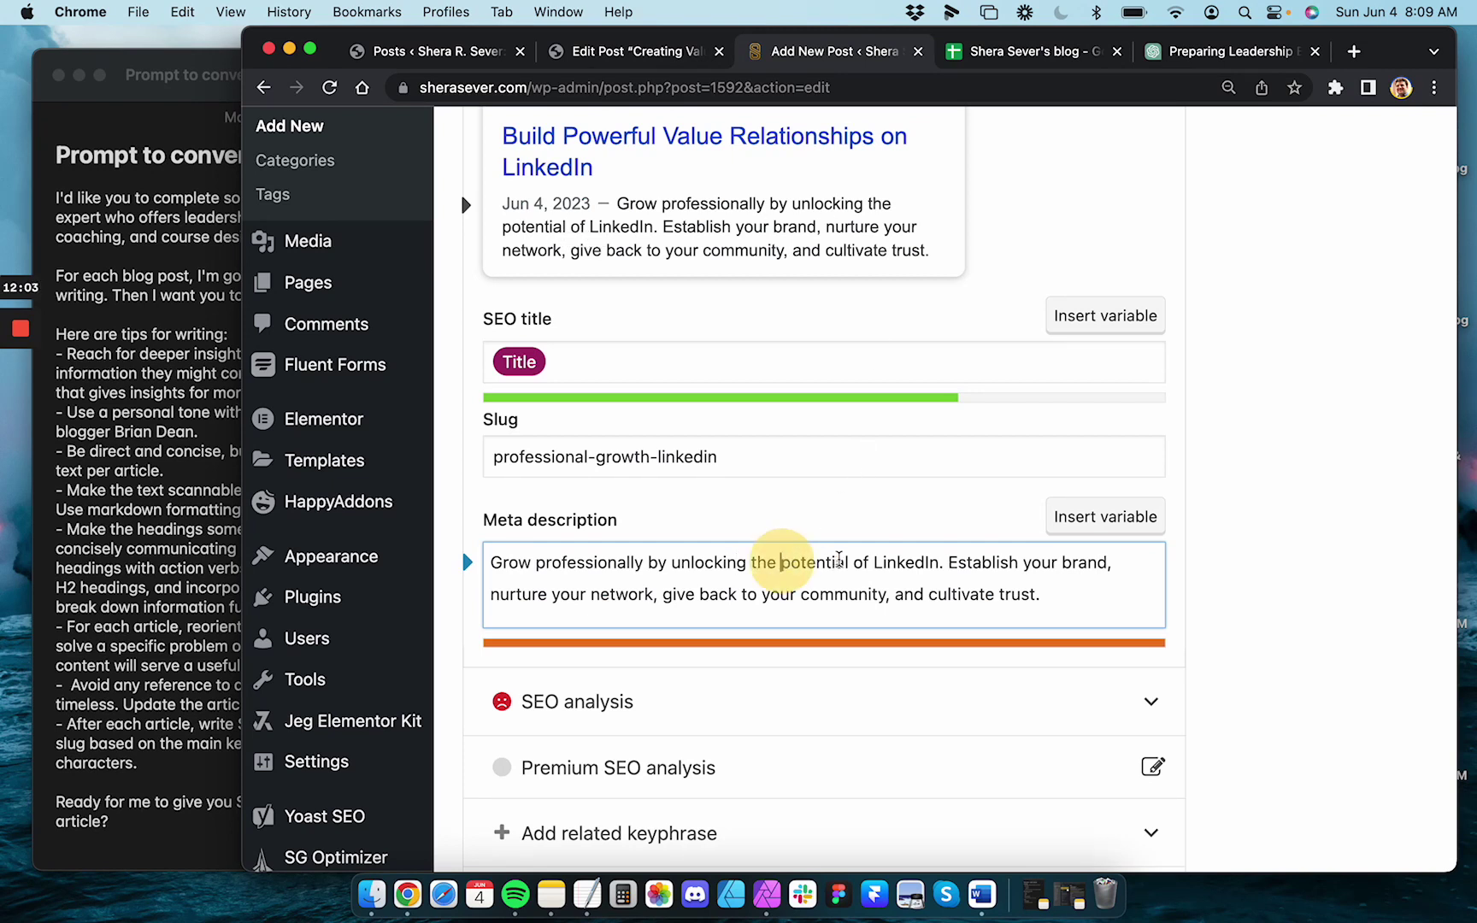
{"action": "left_click", "coordinate": [878, 561]}
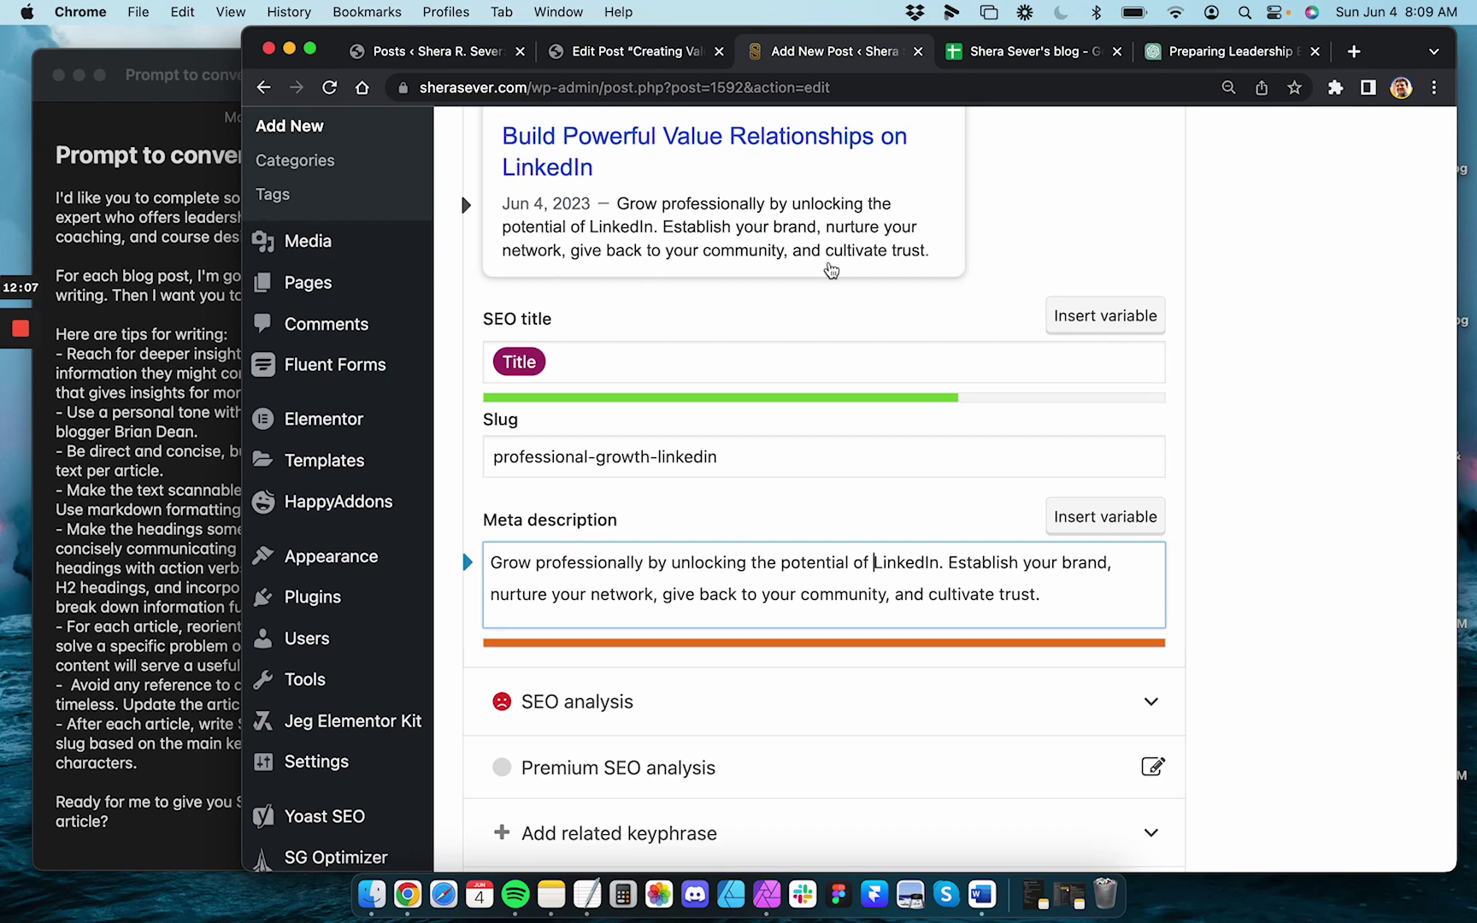
{"action": "left_click", "coordinate": [1060, 595]}
{"action": "scroll", "coordinate": [1060, 596], "scroll_direction": "up", "scroll_amount": 3}
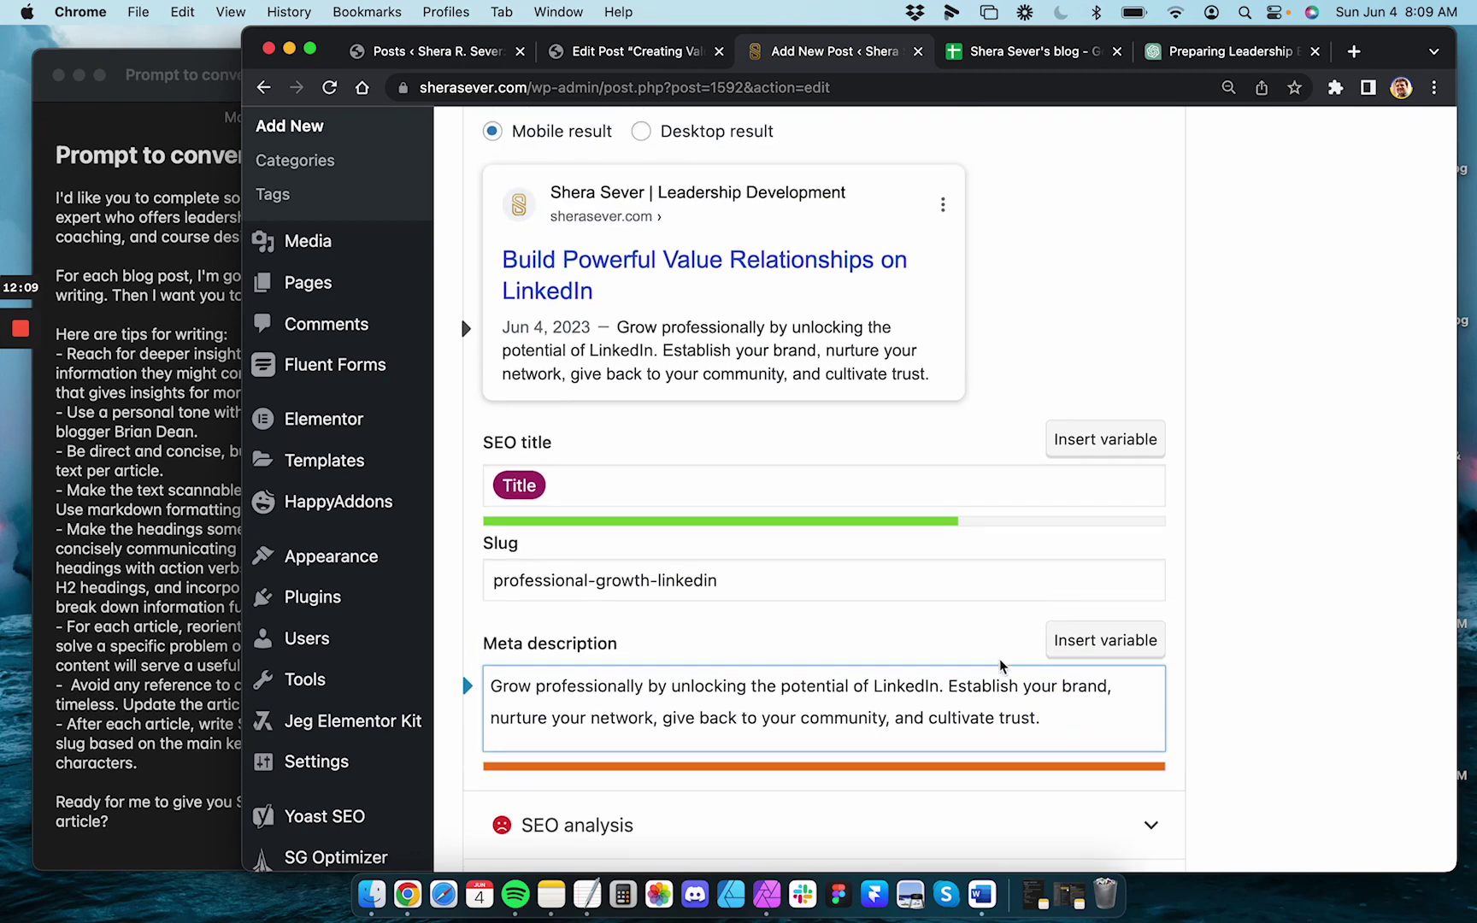
{"action": "left_click", "coordinate": [949, 686]}
{"action": "left_click", "coordinate": [1041, 720], "text": "shift"}
{"action": "left_click", "coordinate": [1044, 716]}
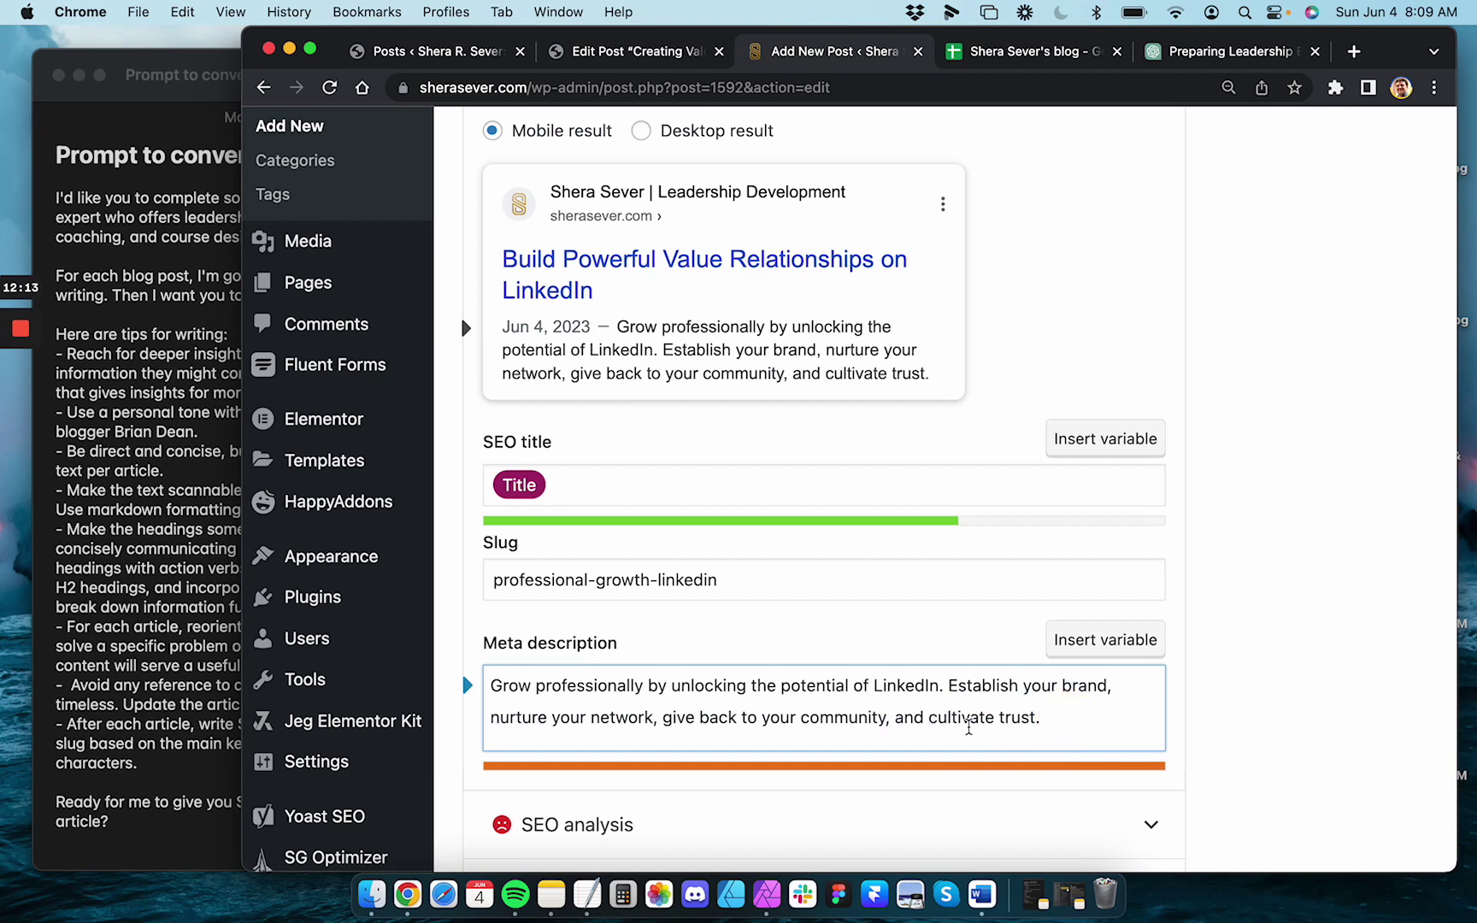
Change the post's slug to "build-value-relationships-linkedin"
{"action": "left_click", "coordinate": [741, 585]}
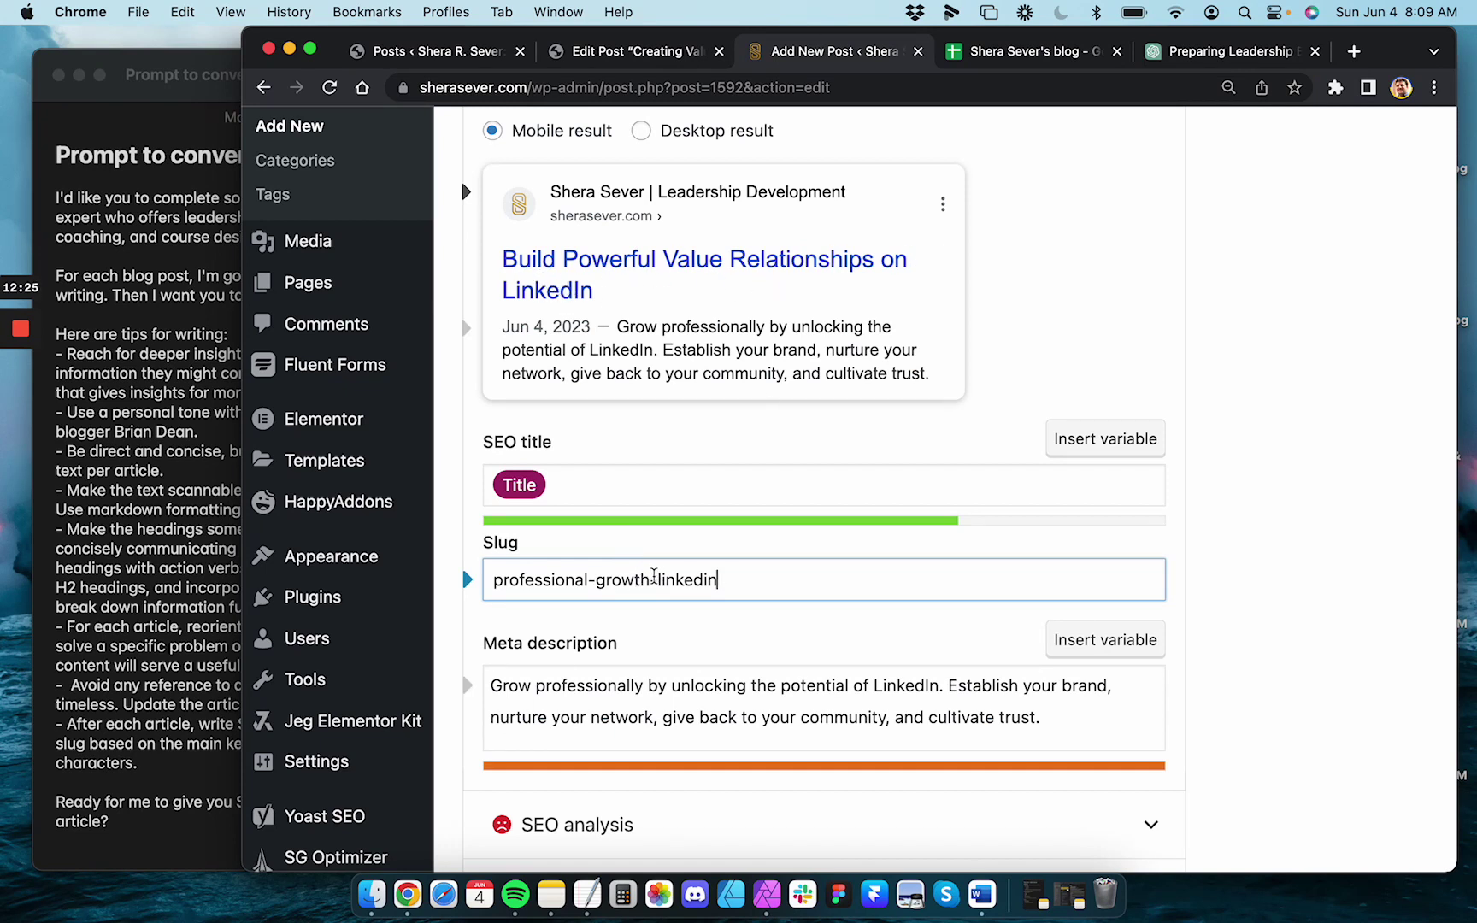
{"action": "left_click_drag", "start_coordinate": [650, 580], "coordinate": [422, 577]}
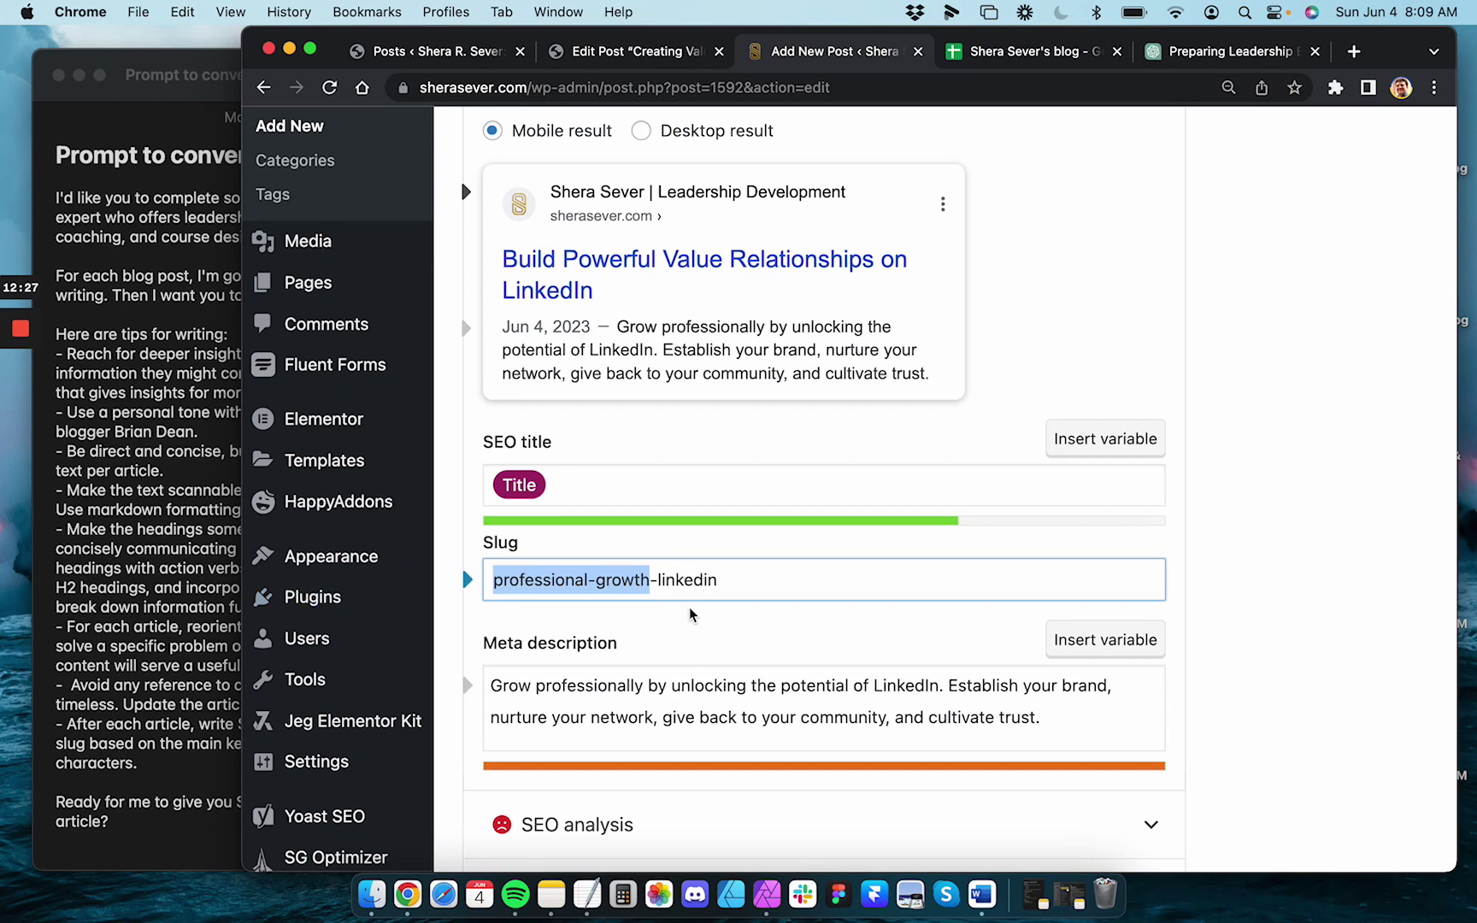
{"action": "type", "text": "build-value"}
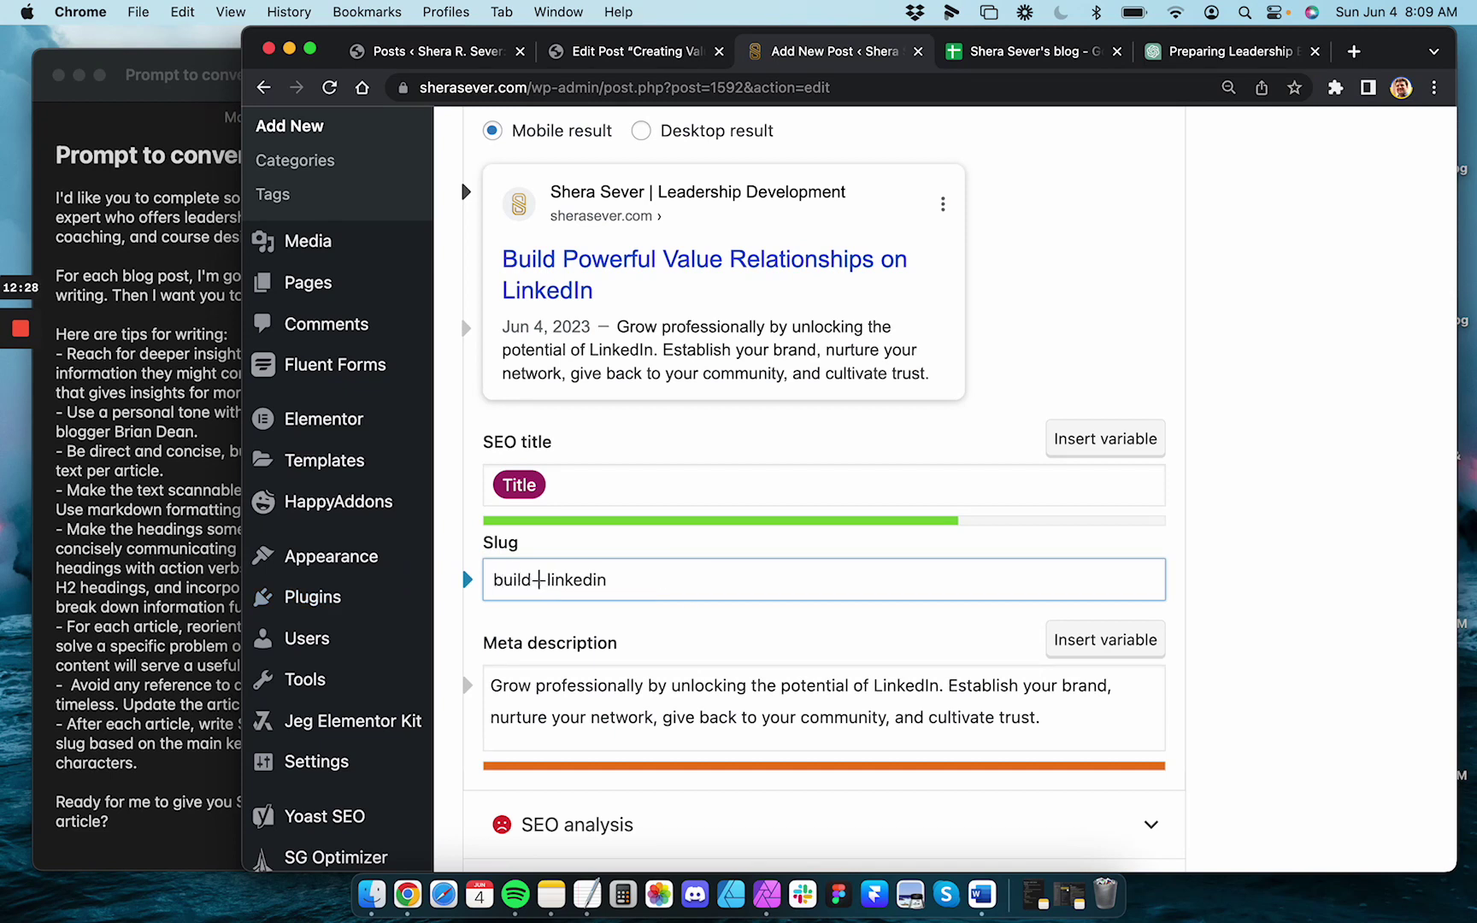
{"action": "type", "text": "-relationships"}
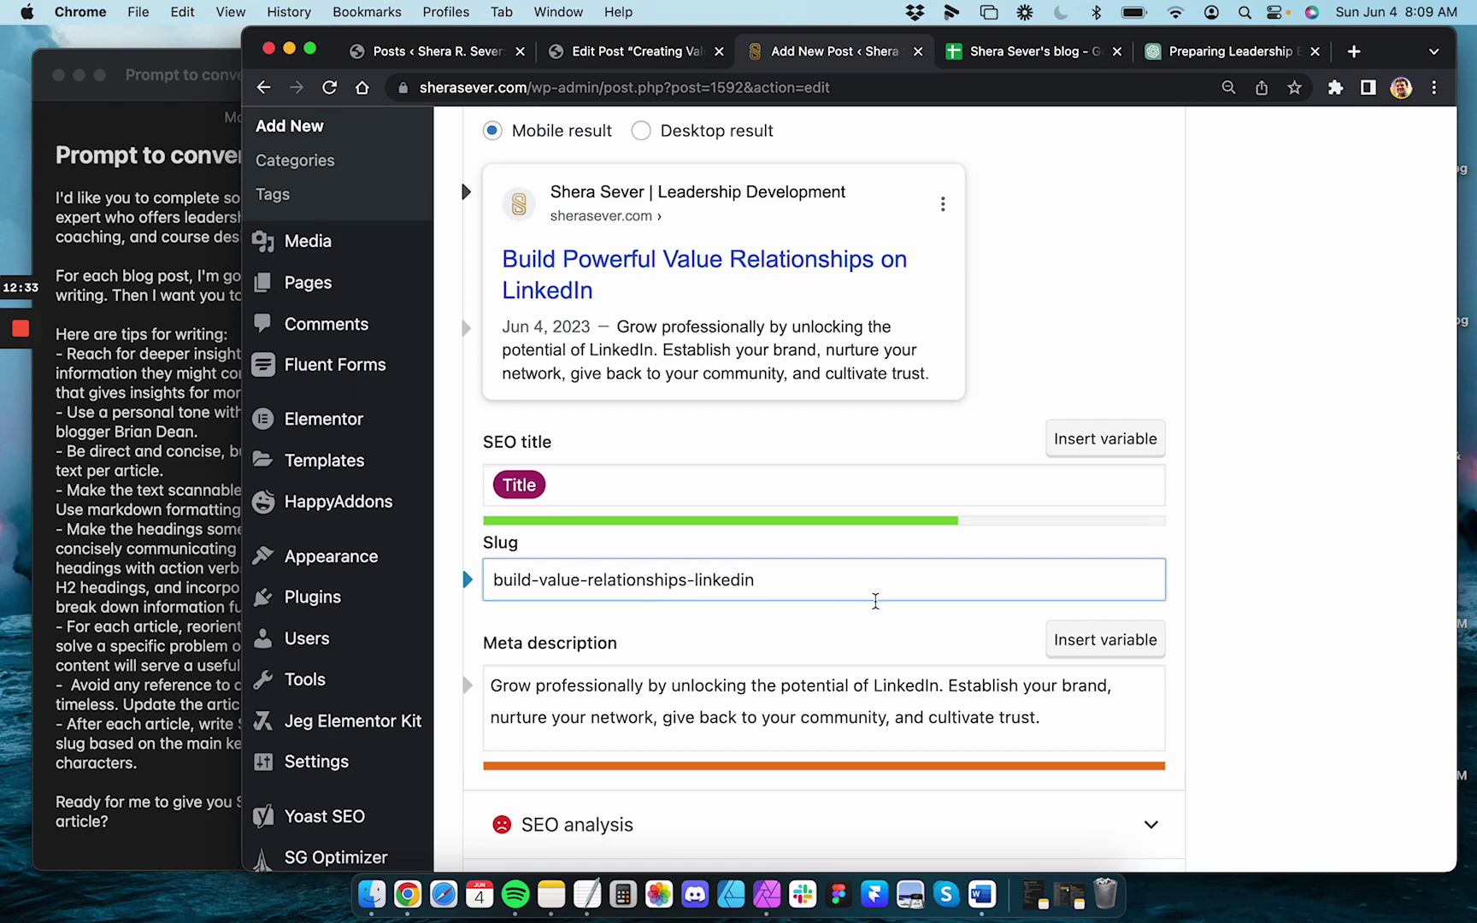
{"action": "left_click", "coordinate": [791, 696]}
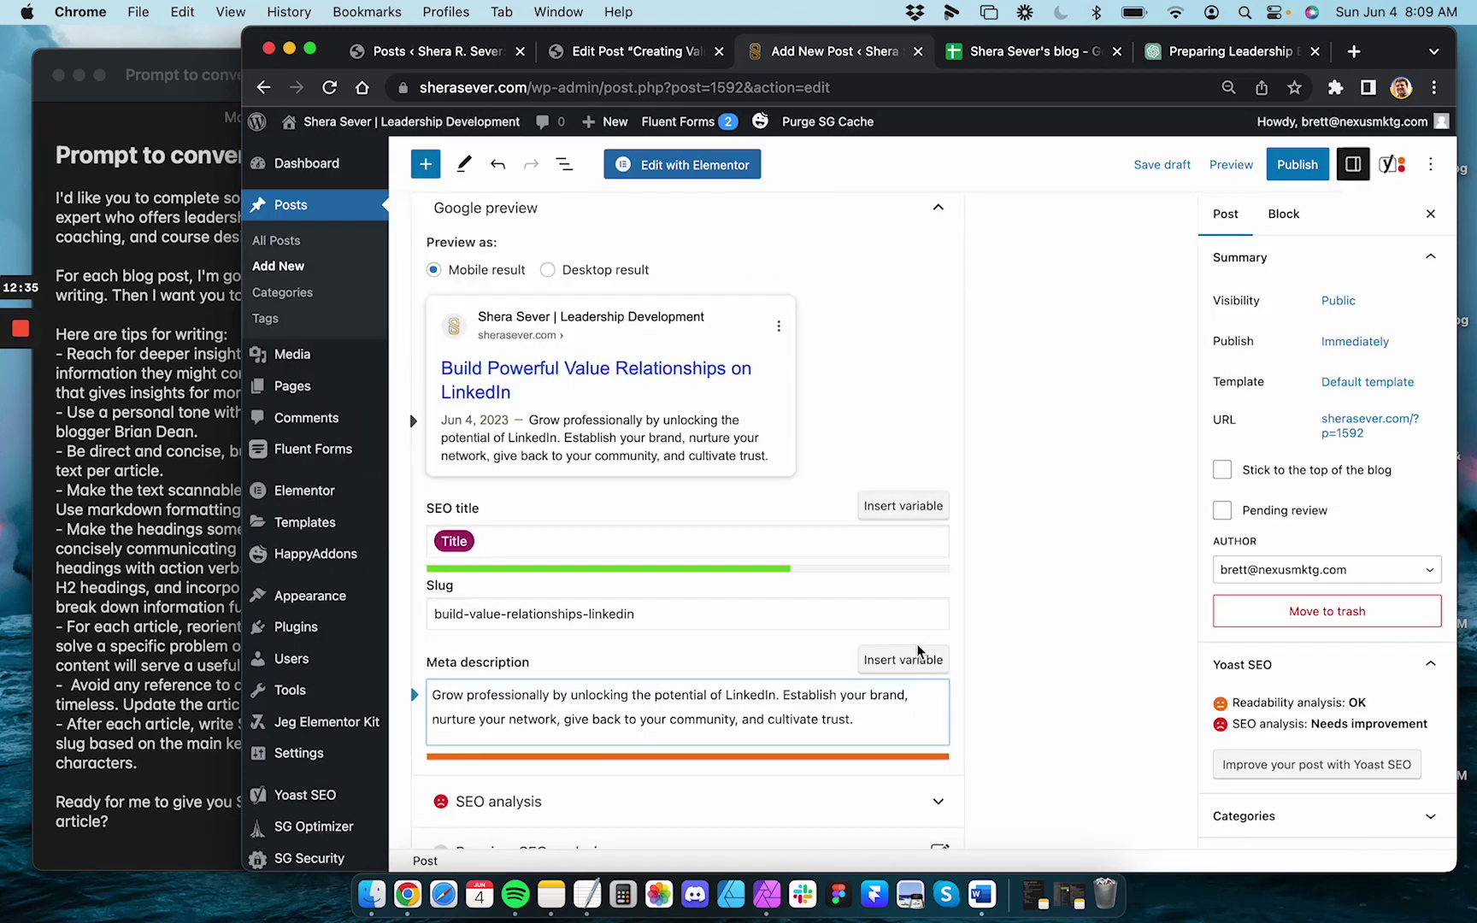
Look over the end of the article and the post settings from the summary down to the featured image
{"action": "key", "text": "super+minus"}
{"action": "scroll", "coordinate": [787, 555], "scroll_direction": "up", "scroll_amount": 10}
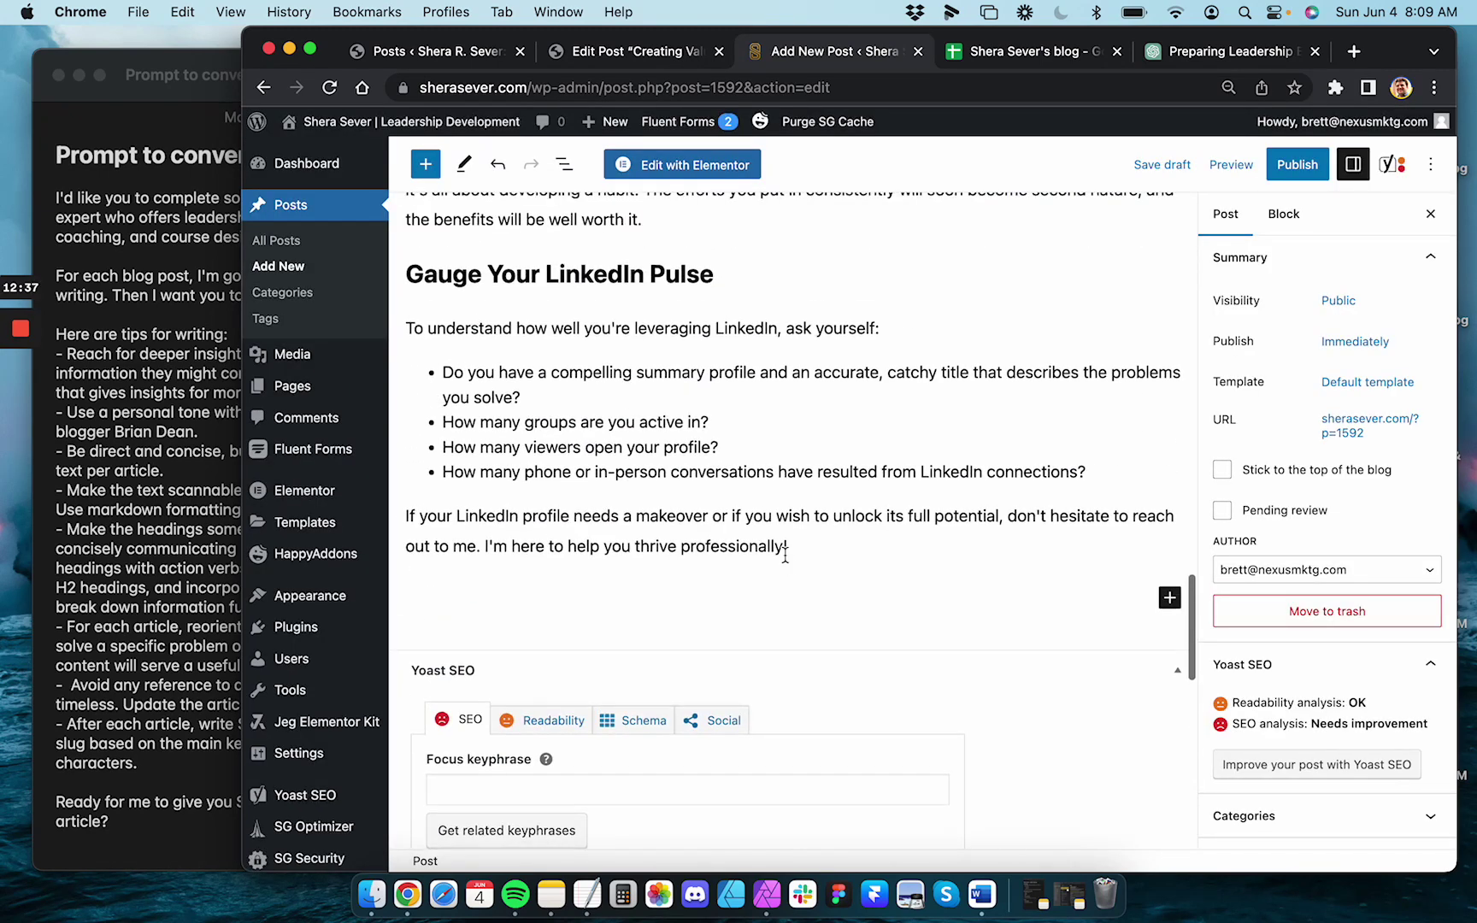
{"action": "scroll", "coordinate": [1275, 522], "scroll_direction": "down", "scroll_amount": 3}
{"action": "scroll", "coordinate": [1276, 522], "scroll_direction": "down", "scroll_amount": 3}
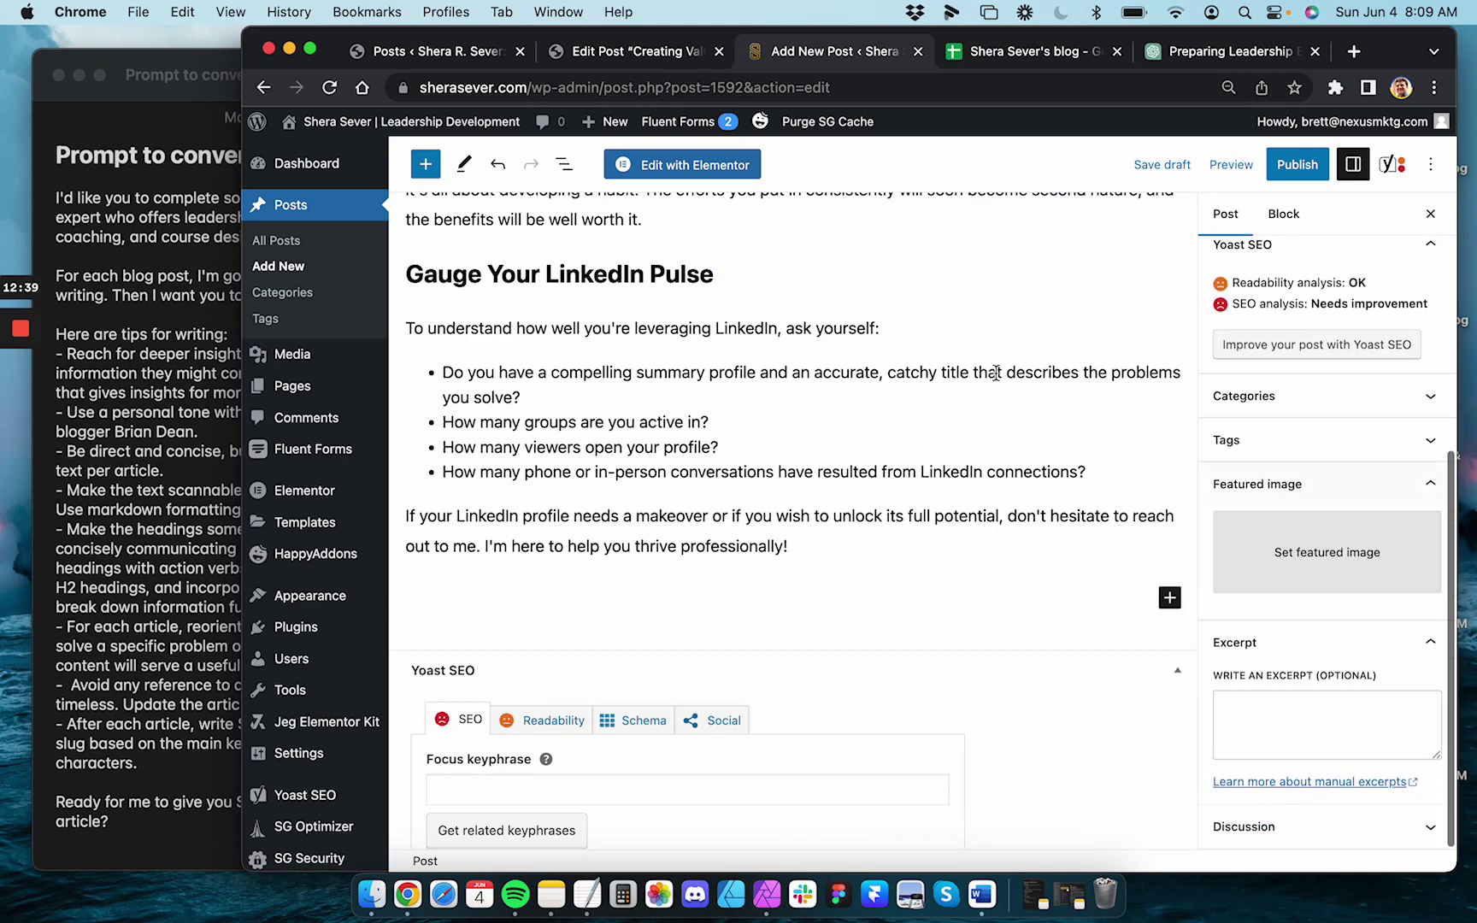
{"action": "scroll", "coordinate": [1325, 512], "scroll_direction": "up", "scroll_amount": 5}
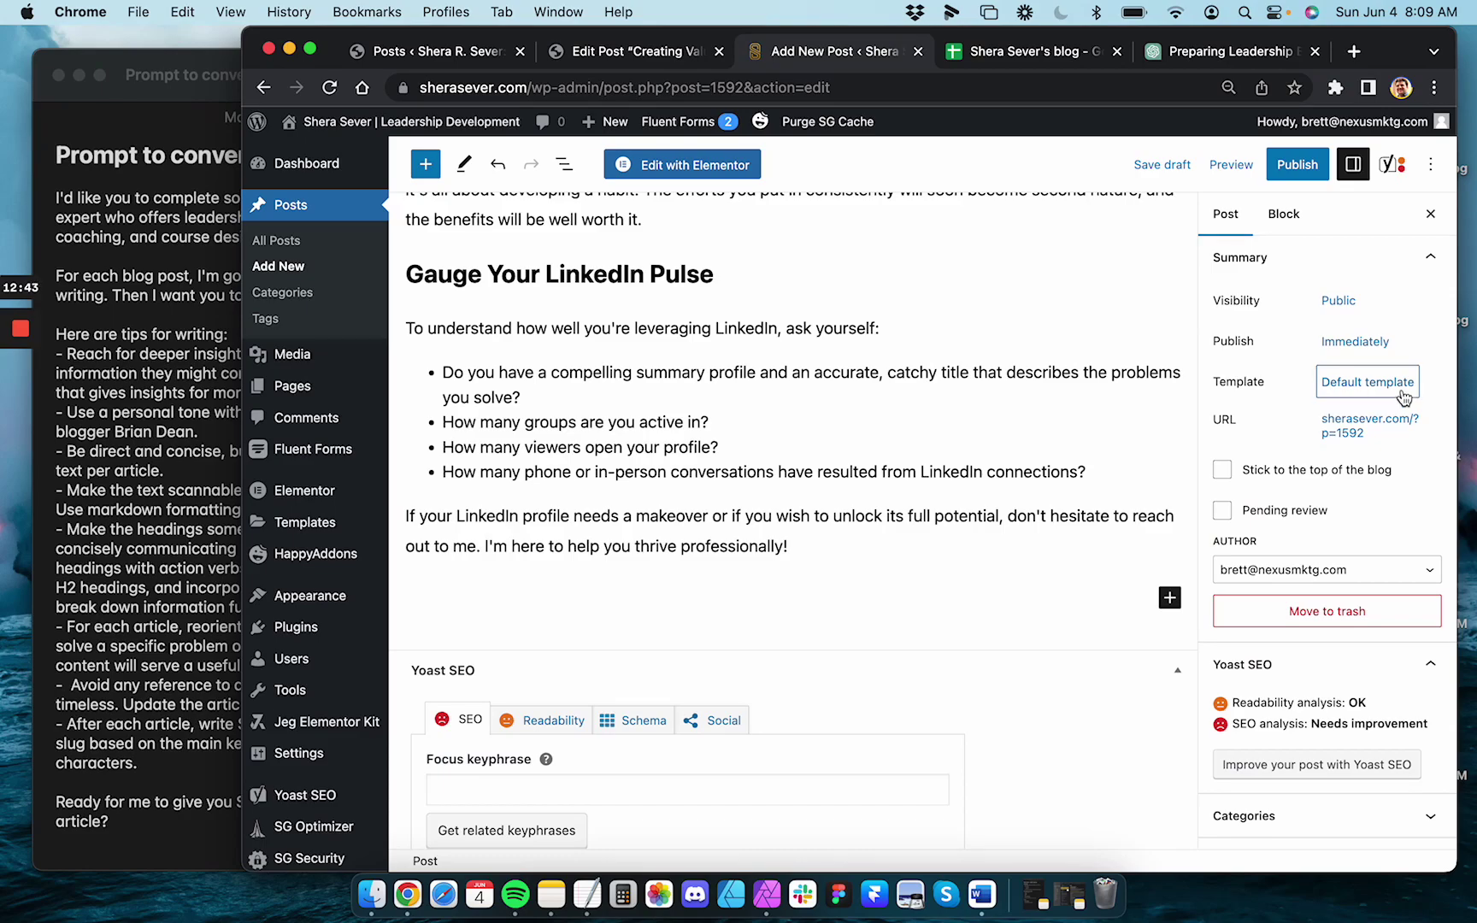
{"action": "scroll", "coordinate": [1411, 381], "scroll_direction": "up", "scroll_amount": 5}
{"action": "scroll", "coordinate": [1400, 402], "scroll_direction": "down", "scroll_amount": 5}
{"action": "scroll", "coordinate": [1306, 473], "scroll_direction": "down", "scroll_amount": 4}
{"action": "scroll", "coordinate": [1308, 479], "scroll_direction": "down", "scroll_amount": 3}
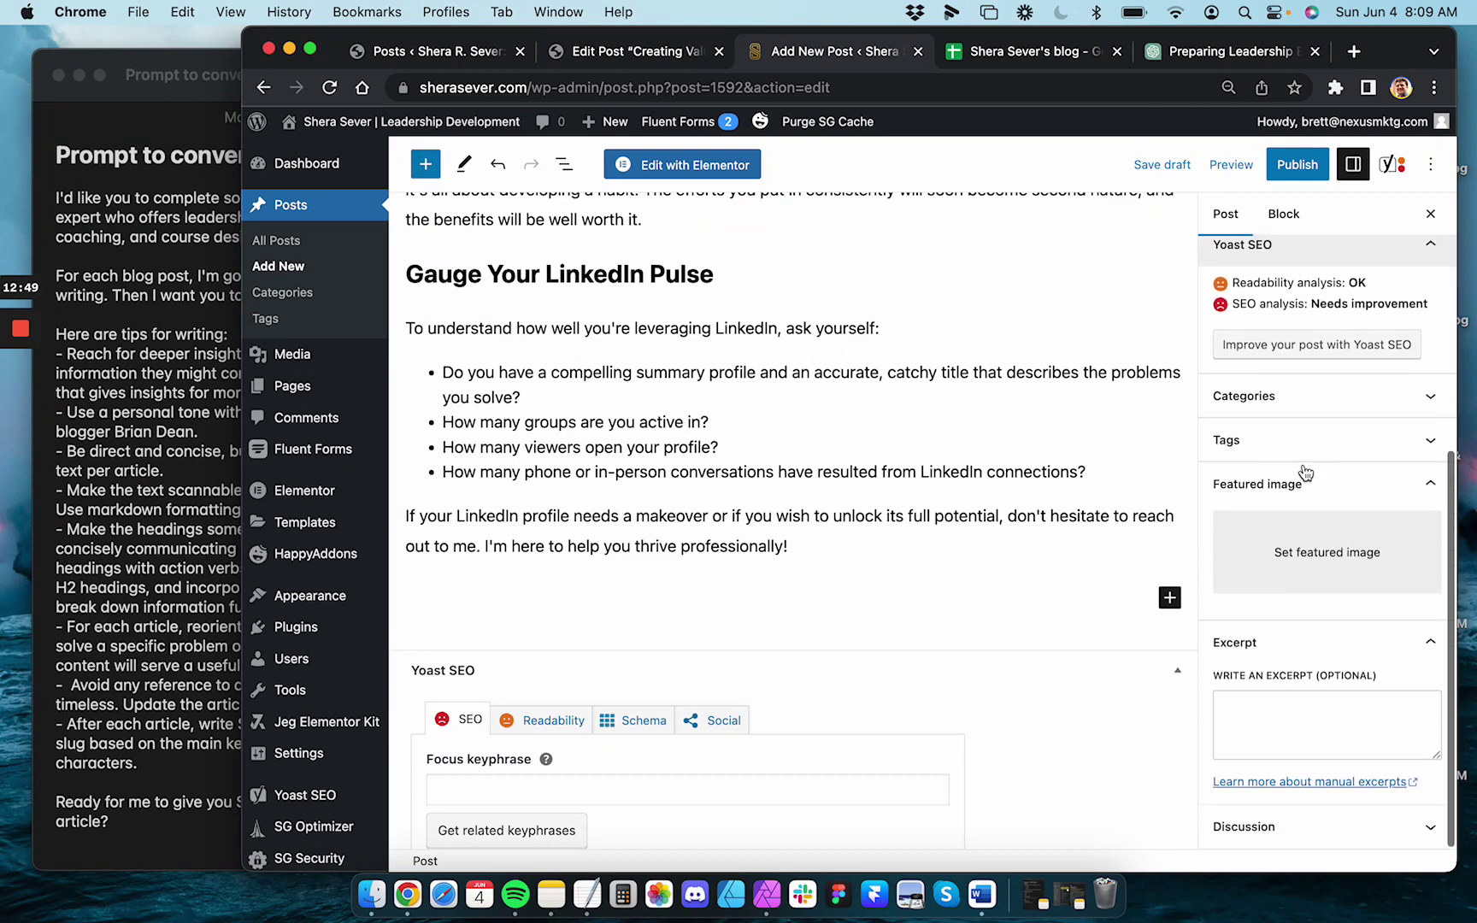
Start setting a featured image, view the existing Media Library images and return to the file upload view
{"action": "left_click", "coordinate": [1321, 572]}
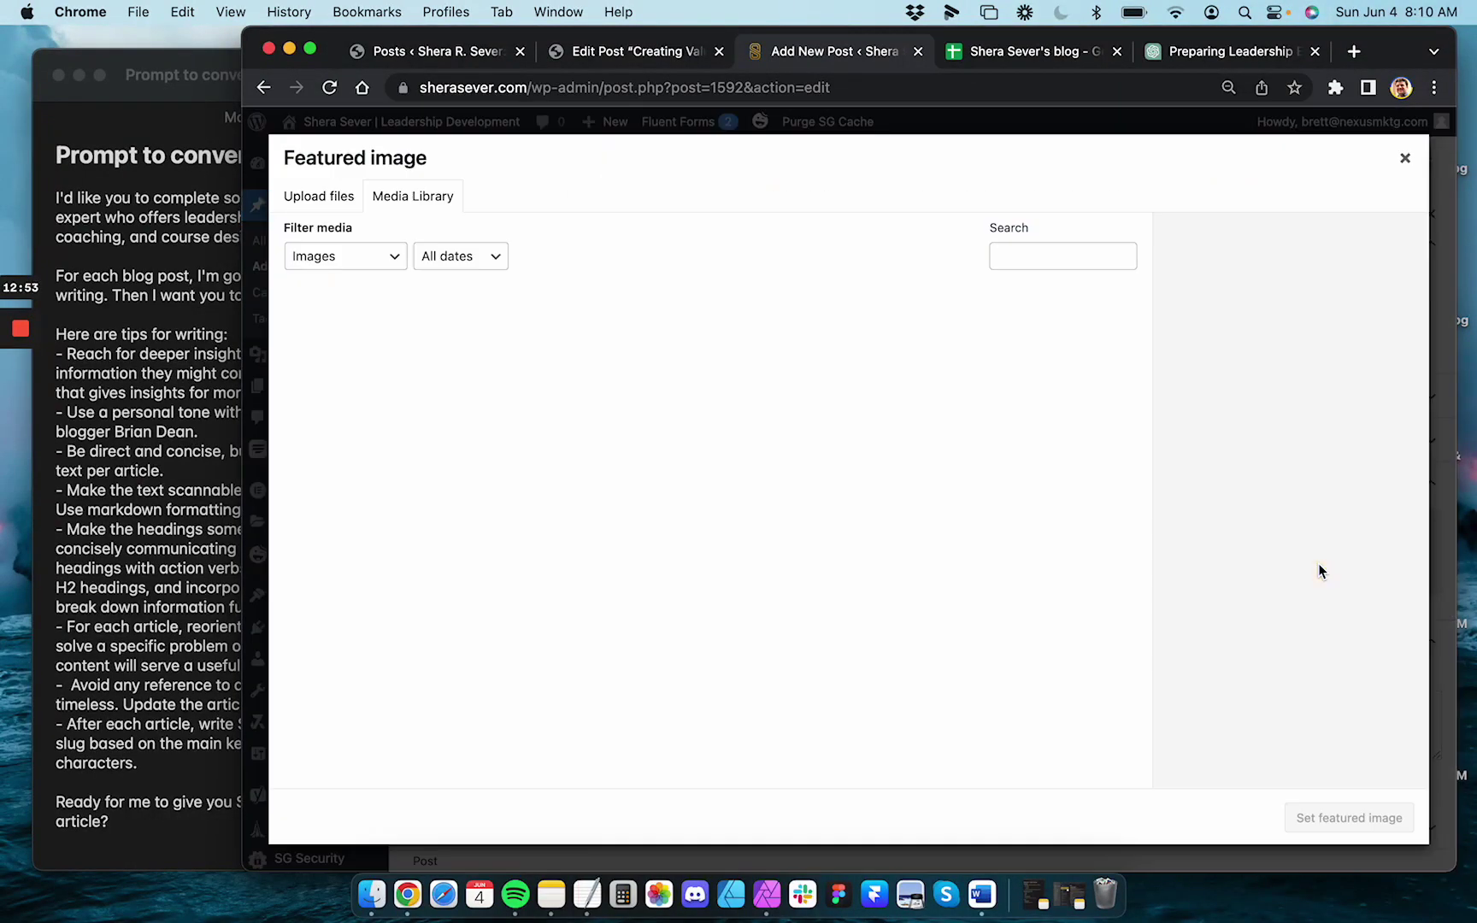
{"action": "left_click", "coordinate": [343, 209]}
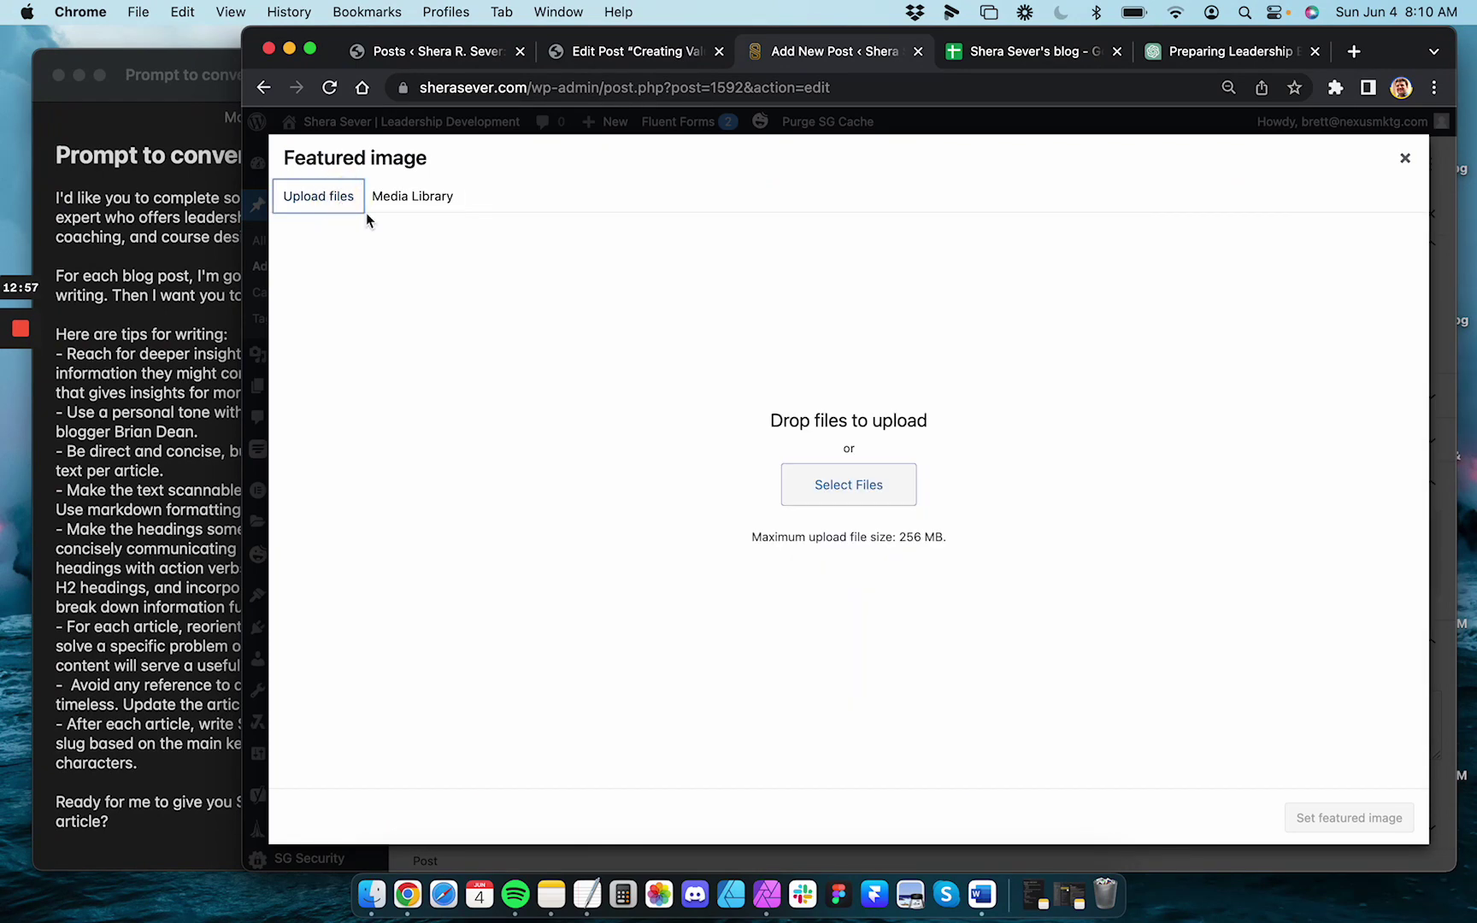
{"action": "left_click", "coordinate": [428, 202]}
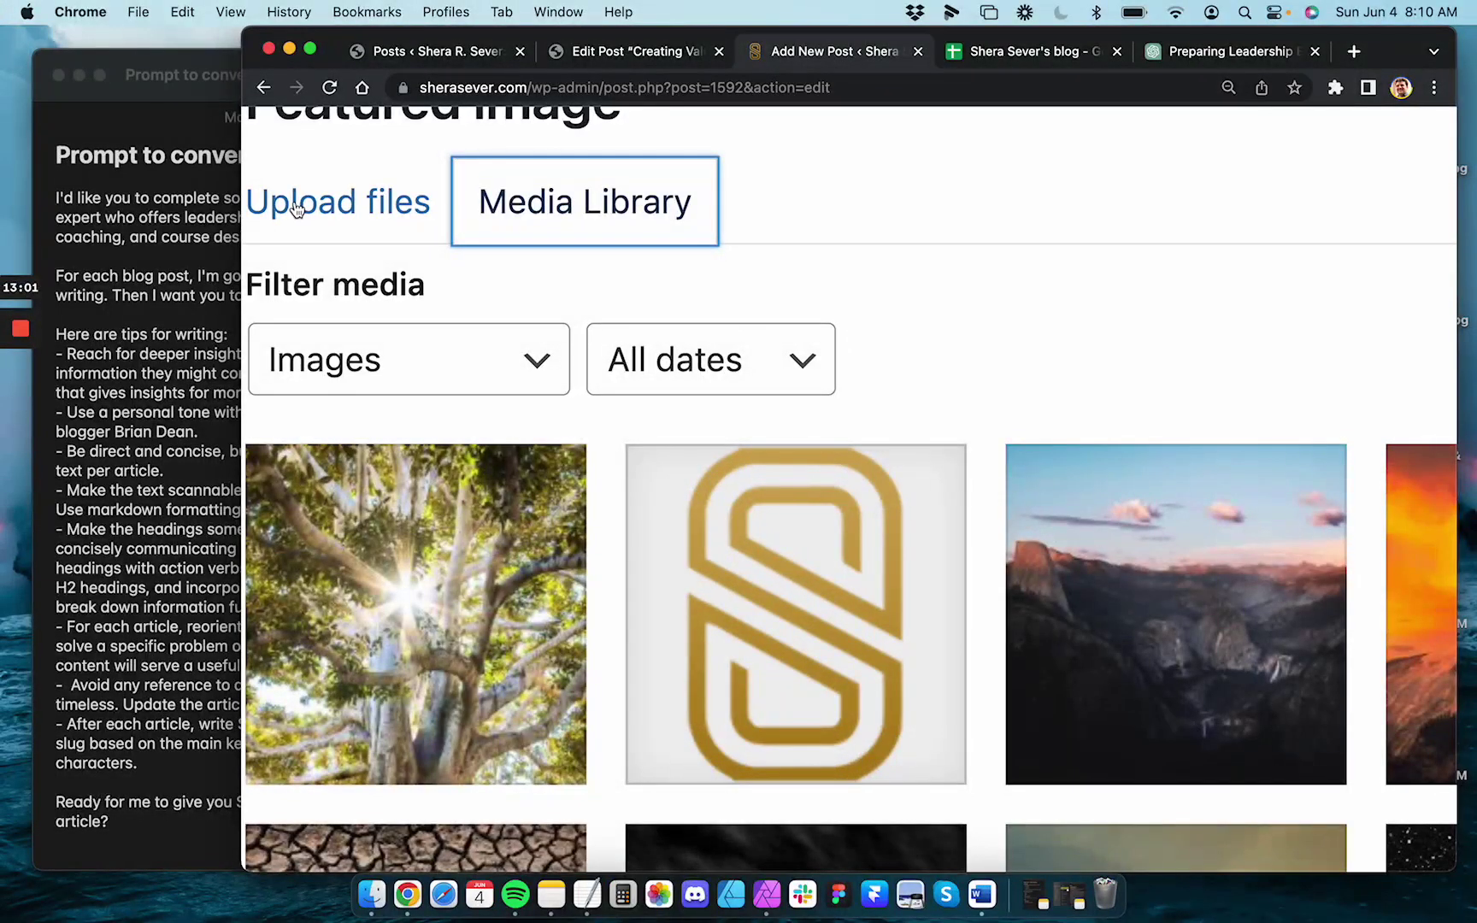
{"action": "left_click", "coordinate": [306, 211]}
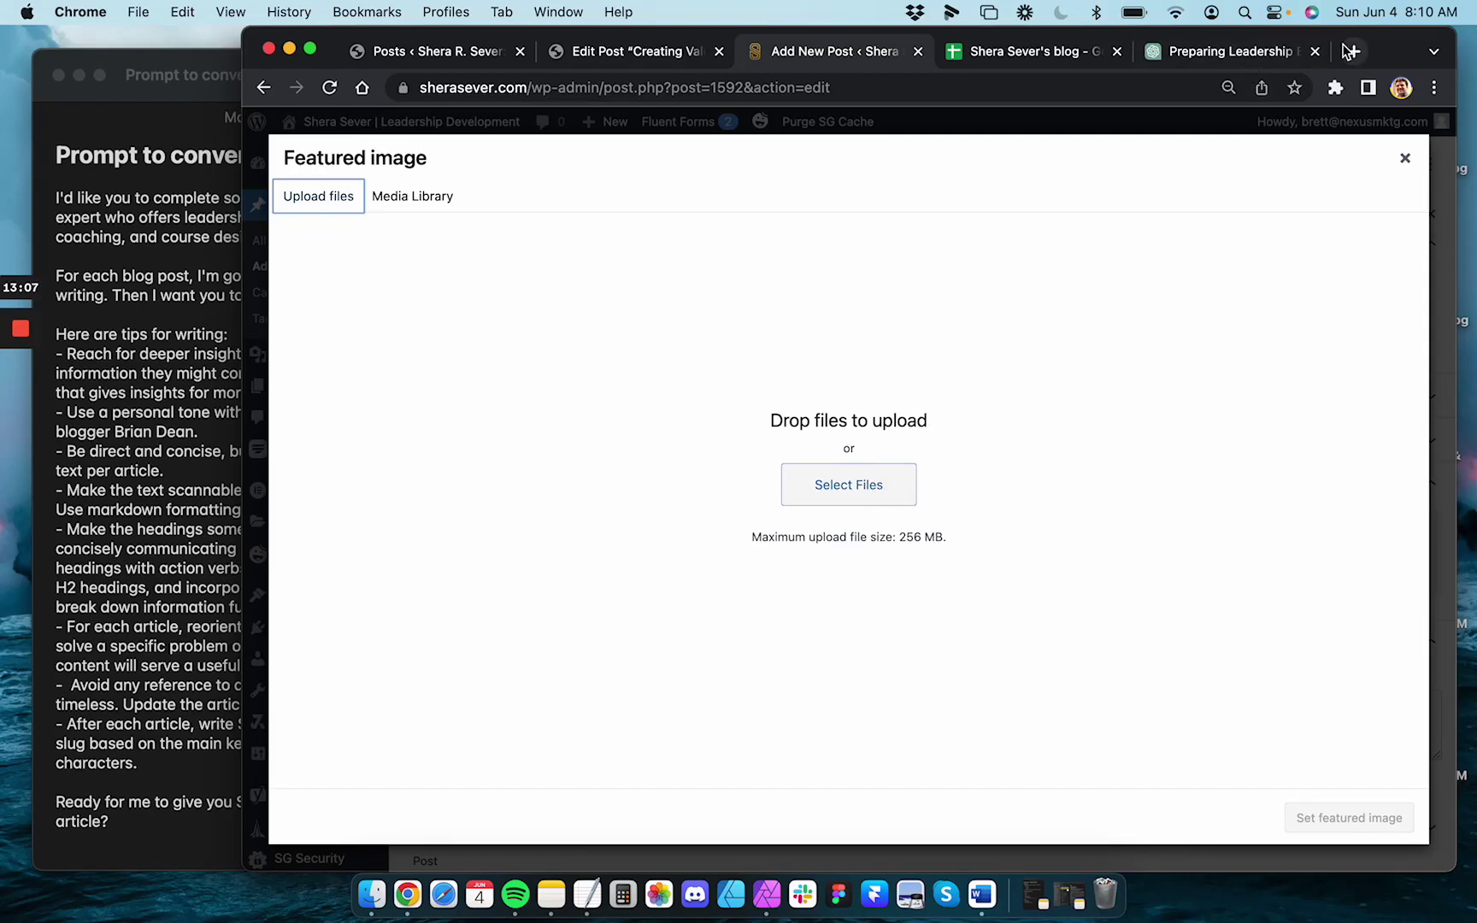
Open unsplash.com in a new browser tab and bring up its image search suggestions
{"action": "left_click", "coordinate": [1357, 50]}
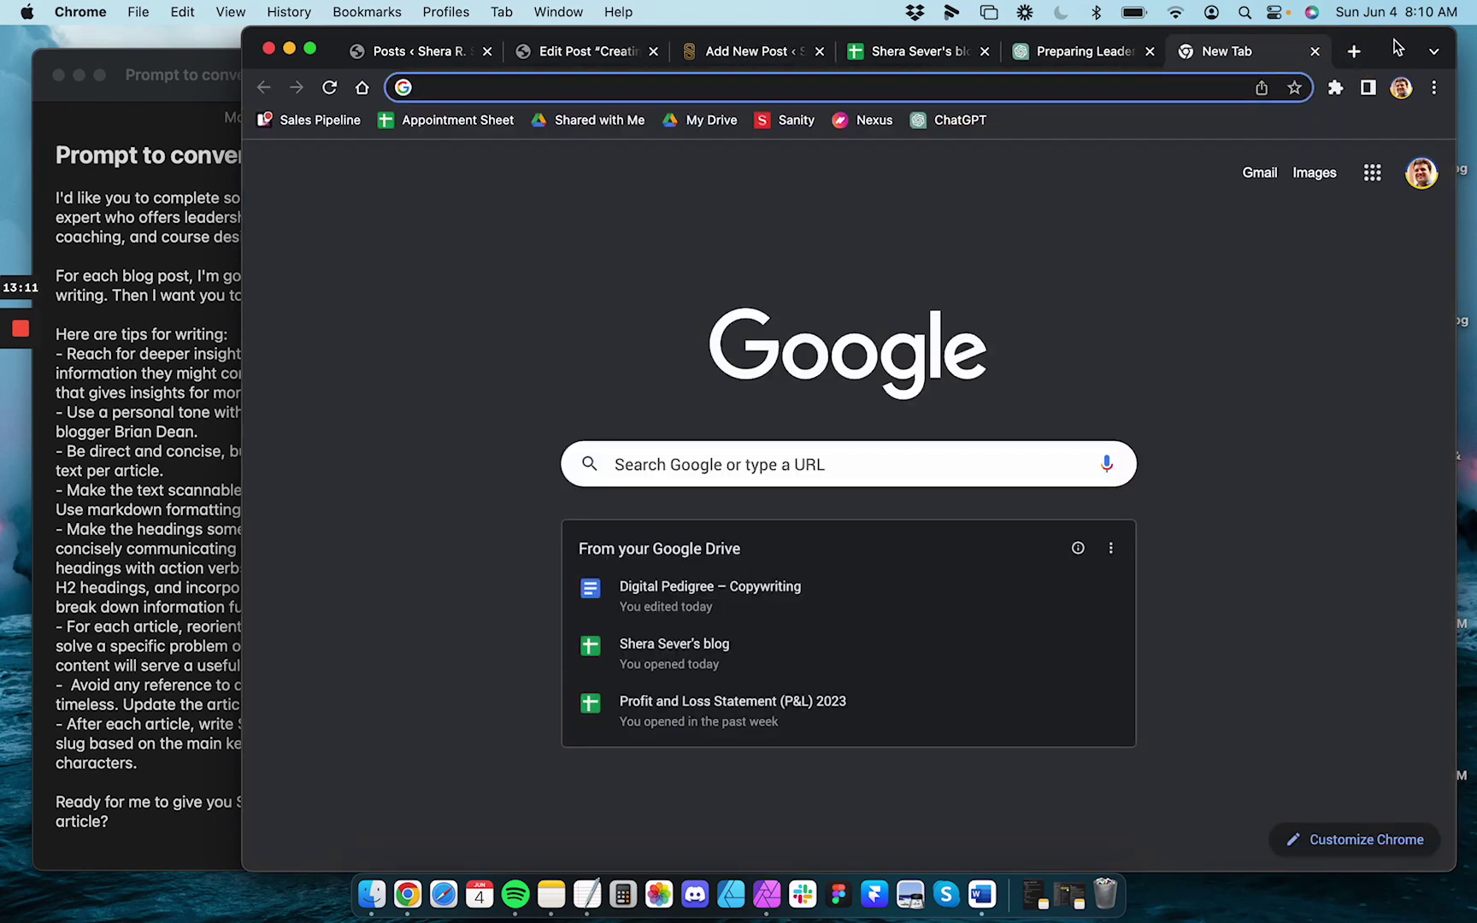
{"action": "type", "text": "unsplash.com"}
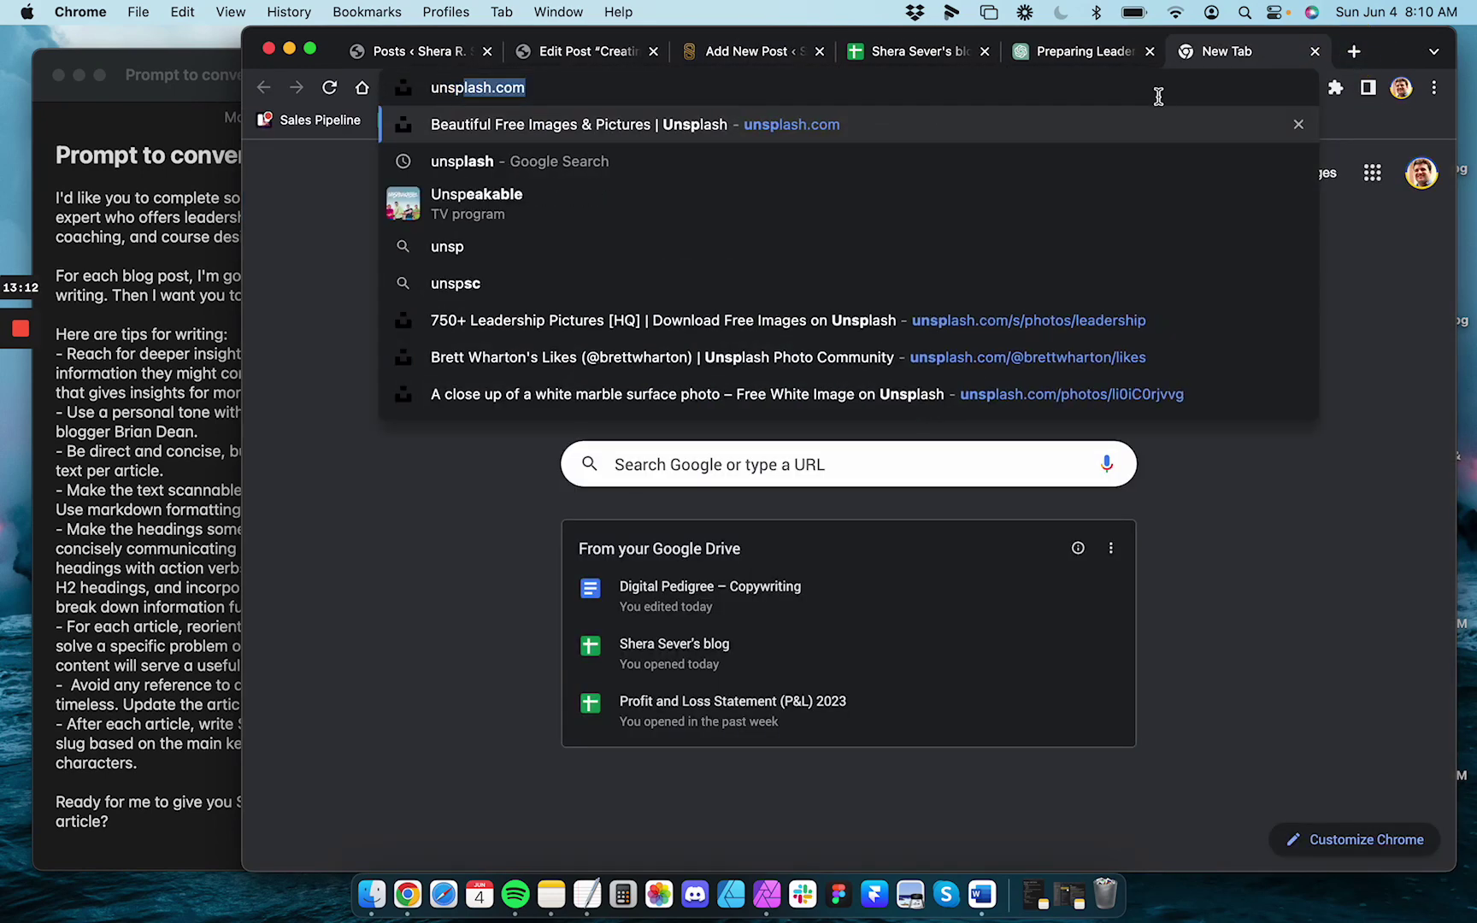
{"action": "key", "text": "Return"}
{"action": "left_click_drag", "start_coordinate": [1379, 68], "coordinate": [1331, 69]}
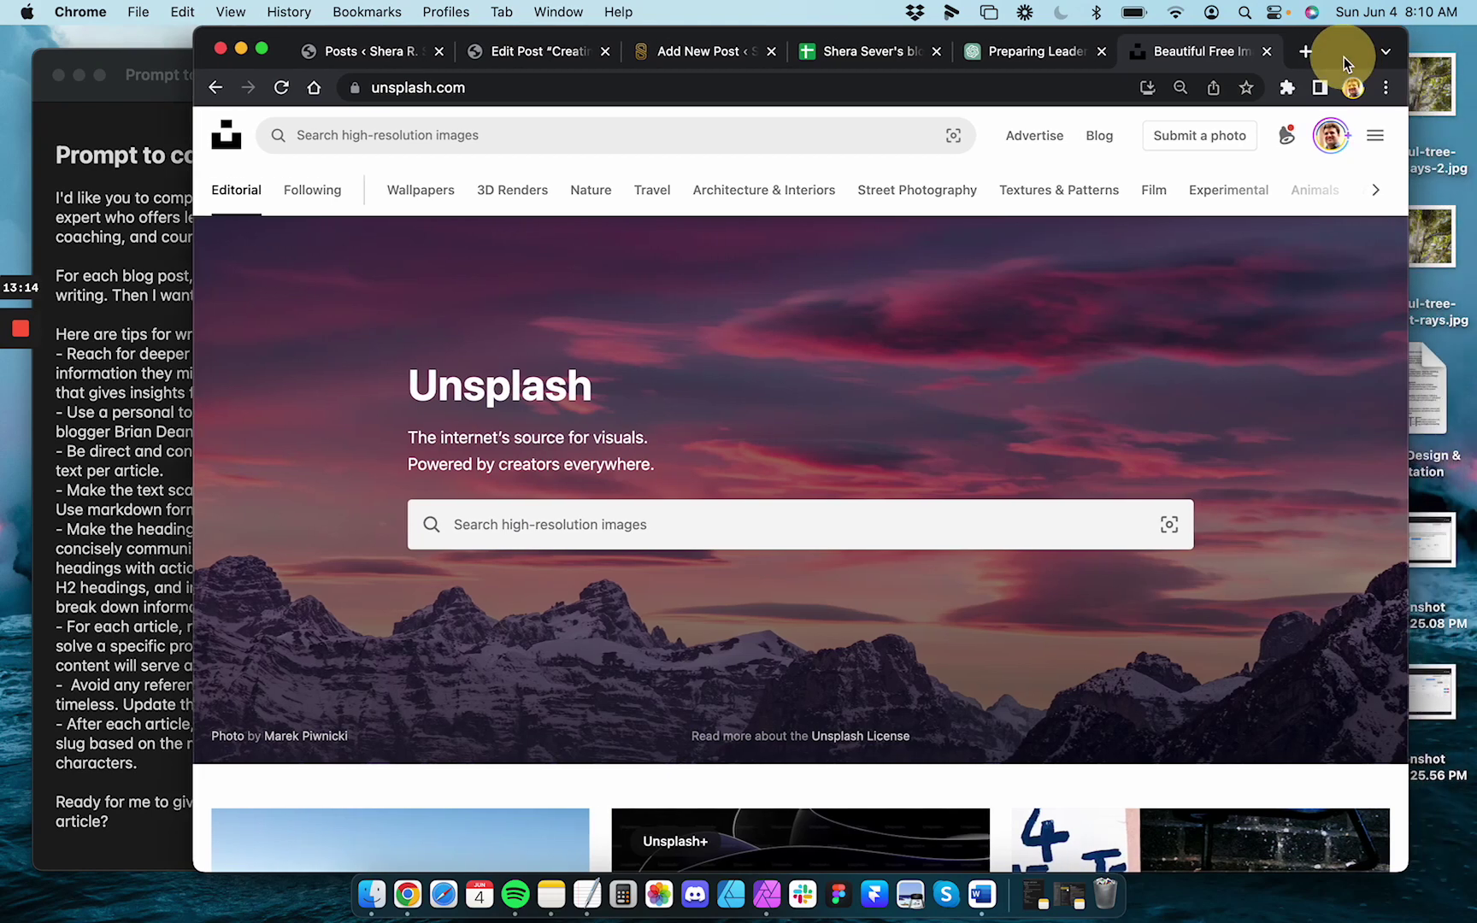
{"action": "left_click", "coordinate": [591, 129]}
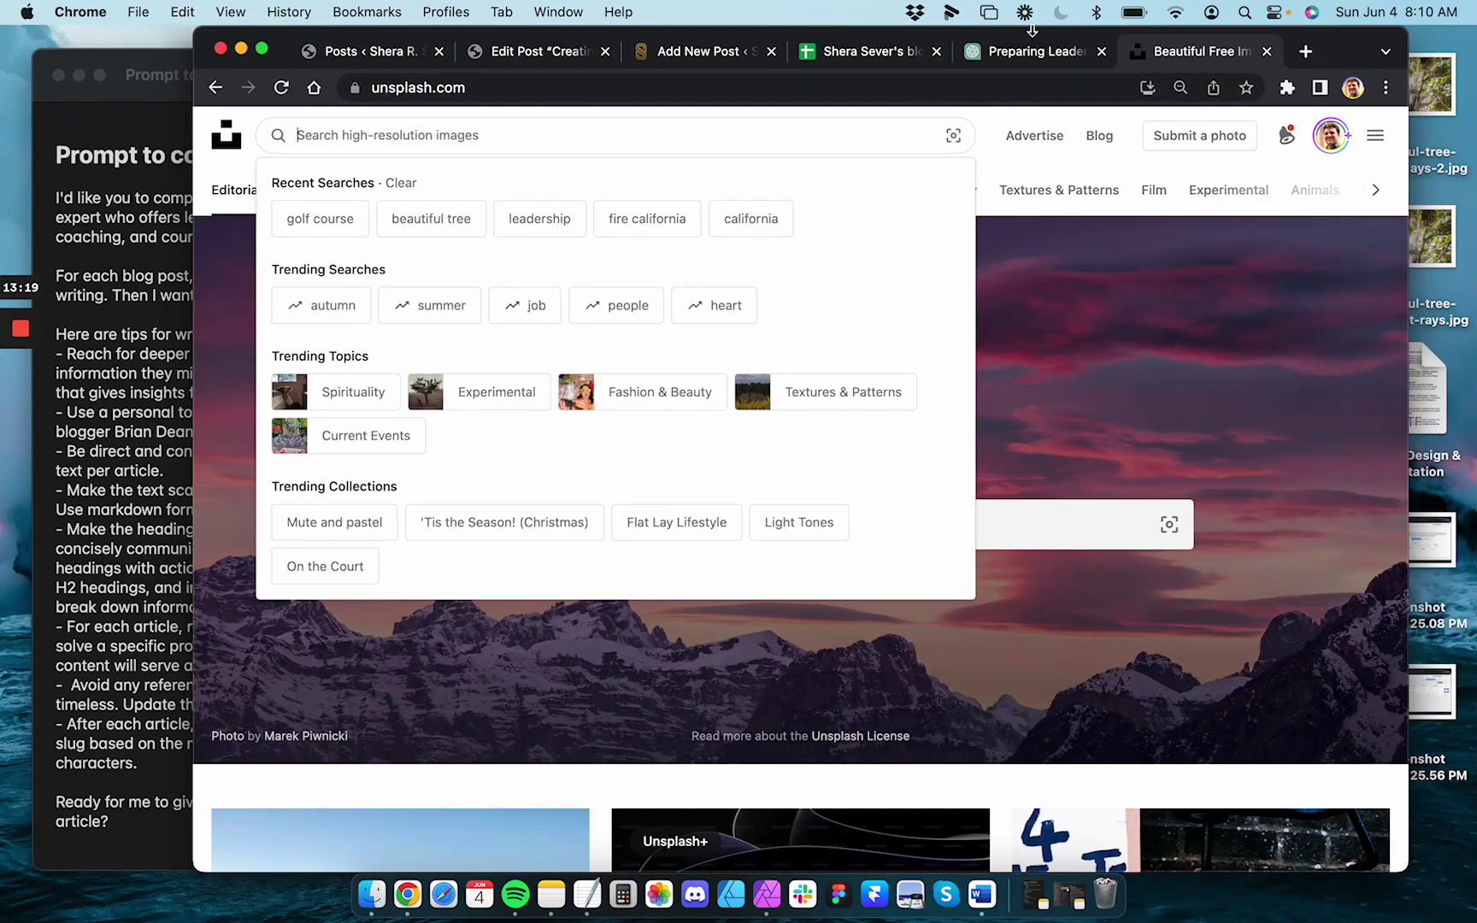
Check the original "Creating Value Relationships with LinkedIn" post and its image, and return to the new post's featured image upload
{"action": "left_click", "coordinate": [330, 60]}
{"action": "left_click", "coordinate": [507, 60]}
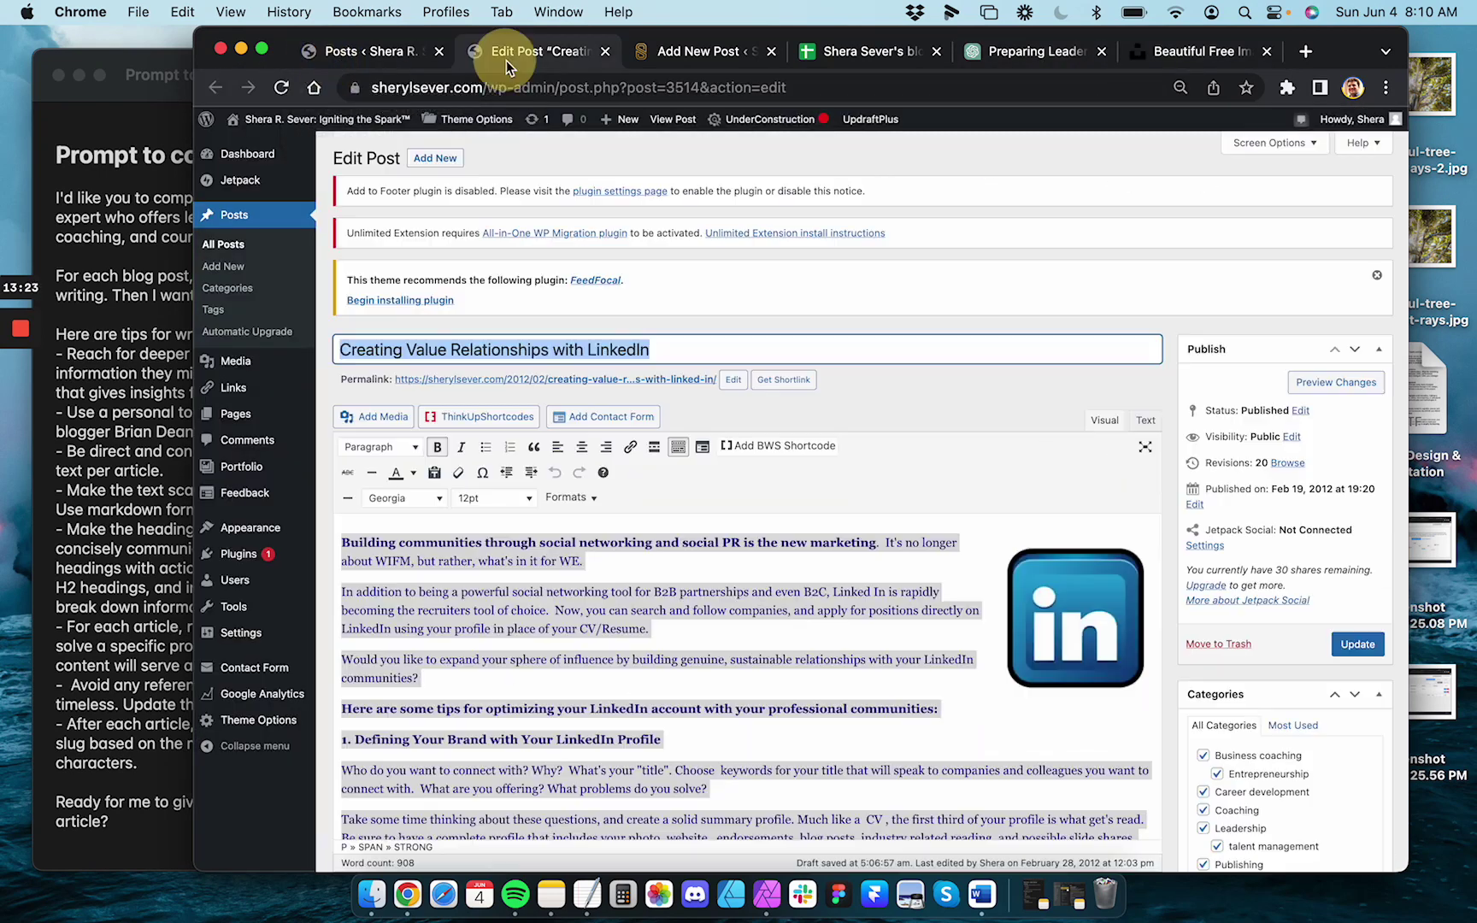
{"action": "left_click", "coordinate": [807, 573]}
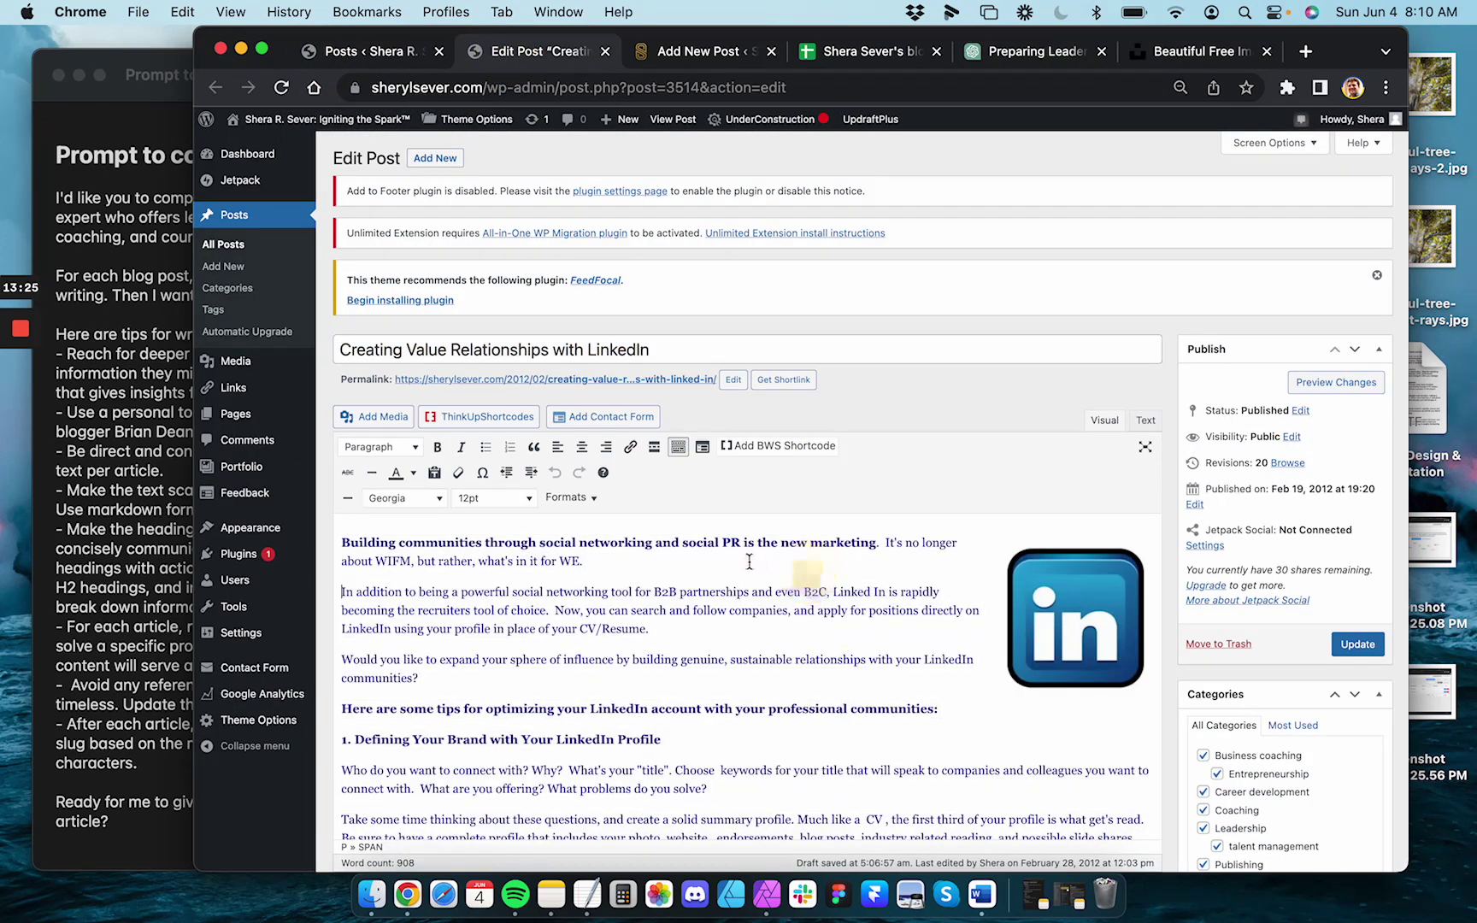
{"action": "left_click", "coordinate": [709, 56]}
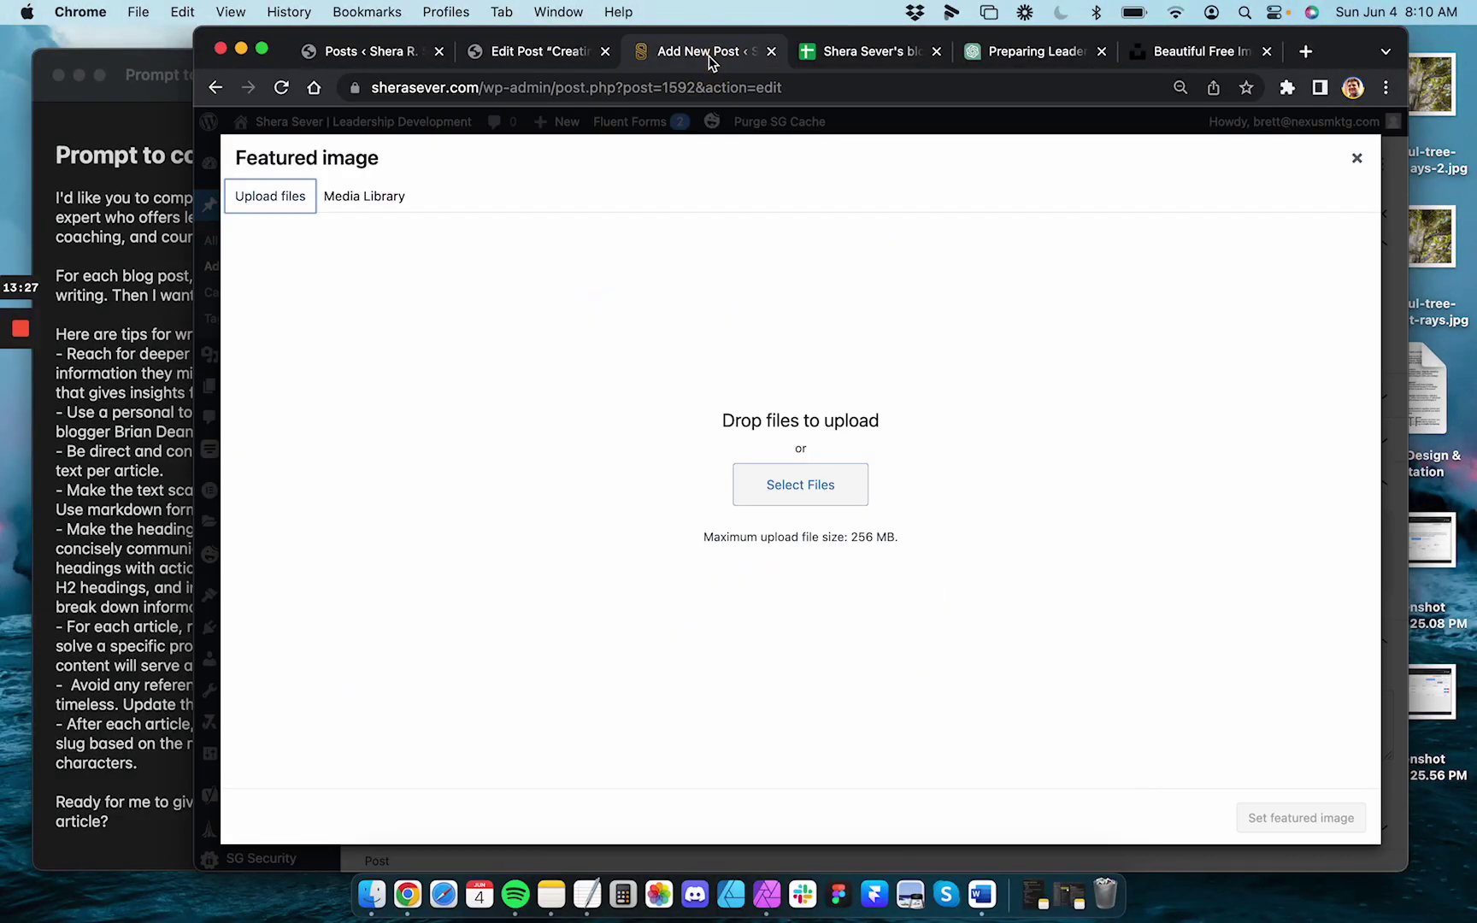
{"action": "left_click", "coordinate": [1213, 57]}
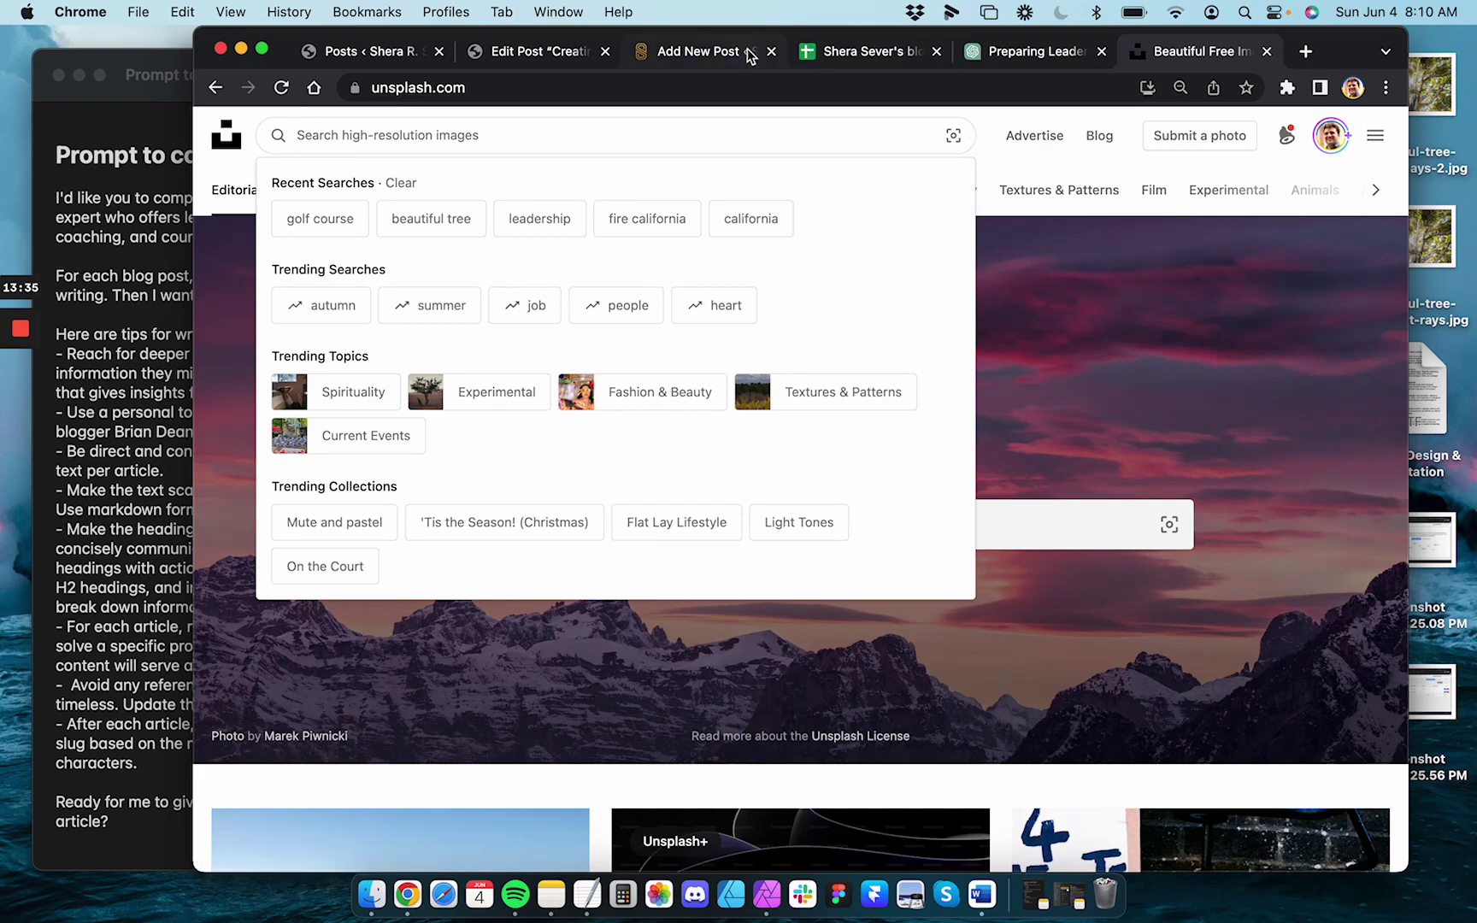
{"action": "left_click", "coordinate": [720, 55]}
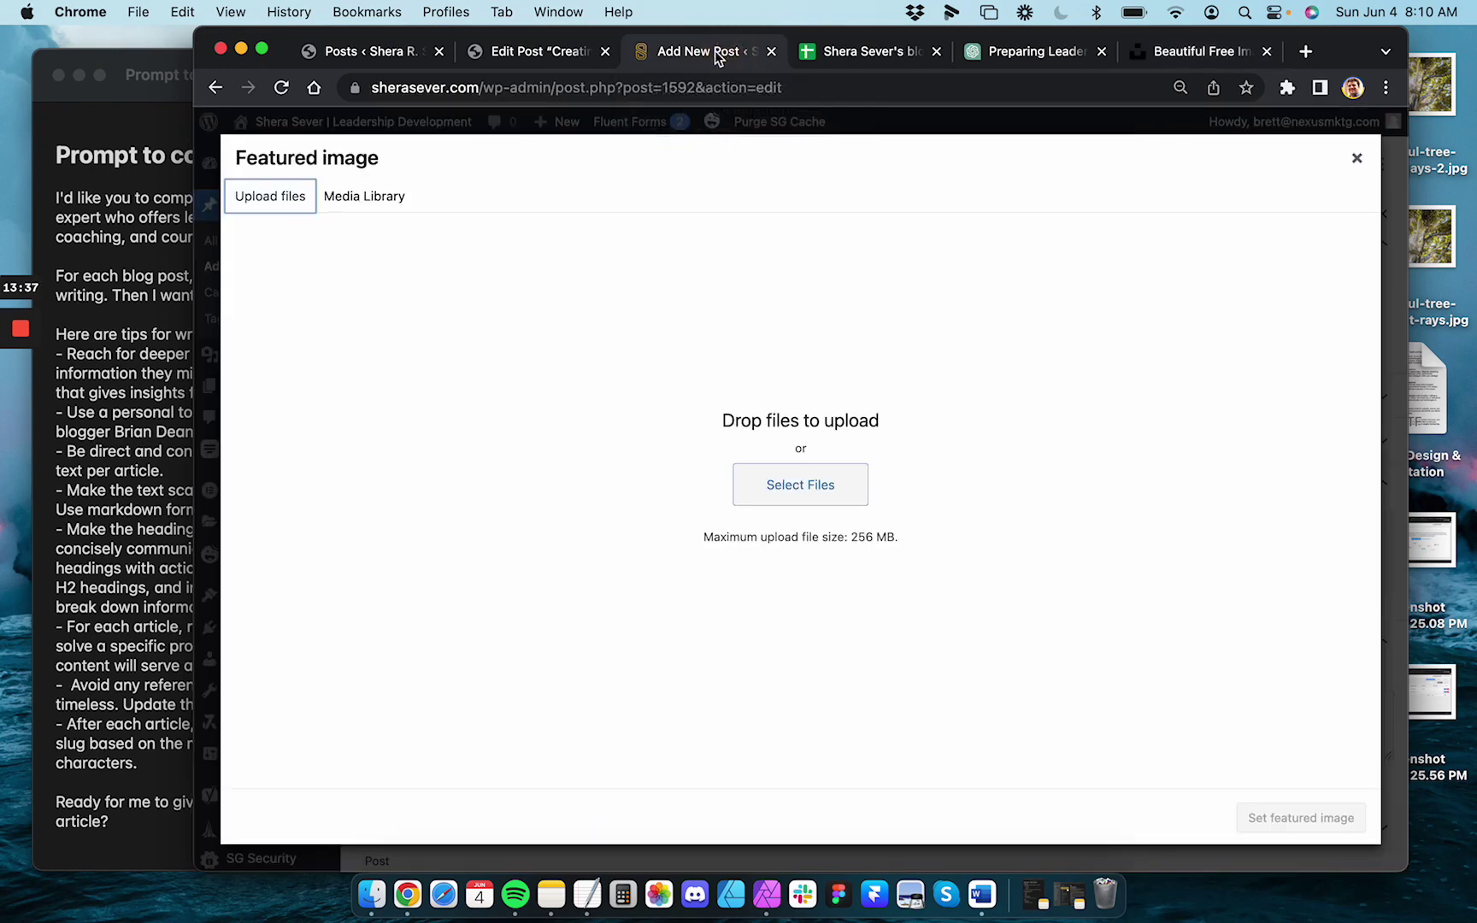
Return to the Unsplash page and search its photos for "linkedin"
{"action": "left_click", "coordinate": [1201, 52]}
{"action": "type", "text": "lio"}
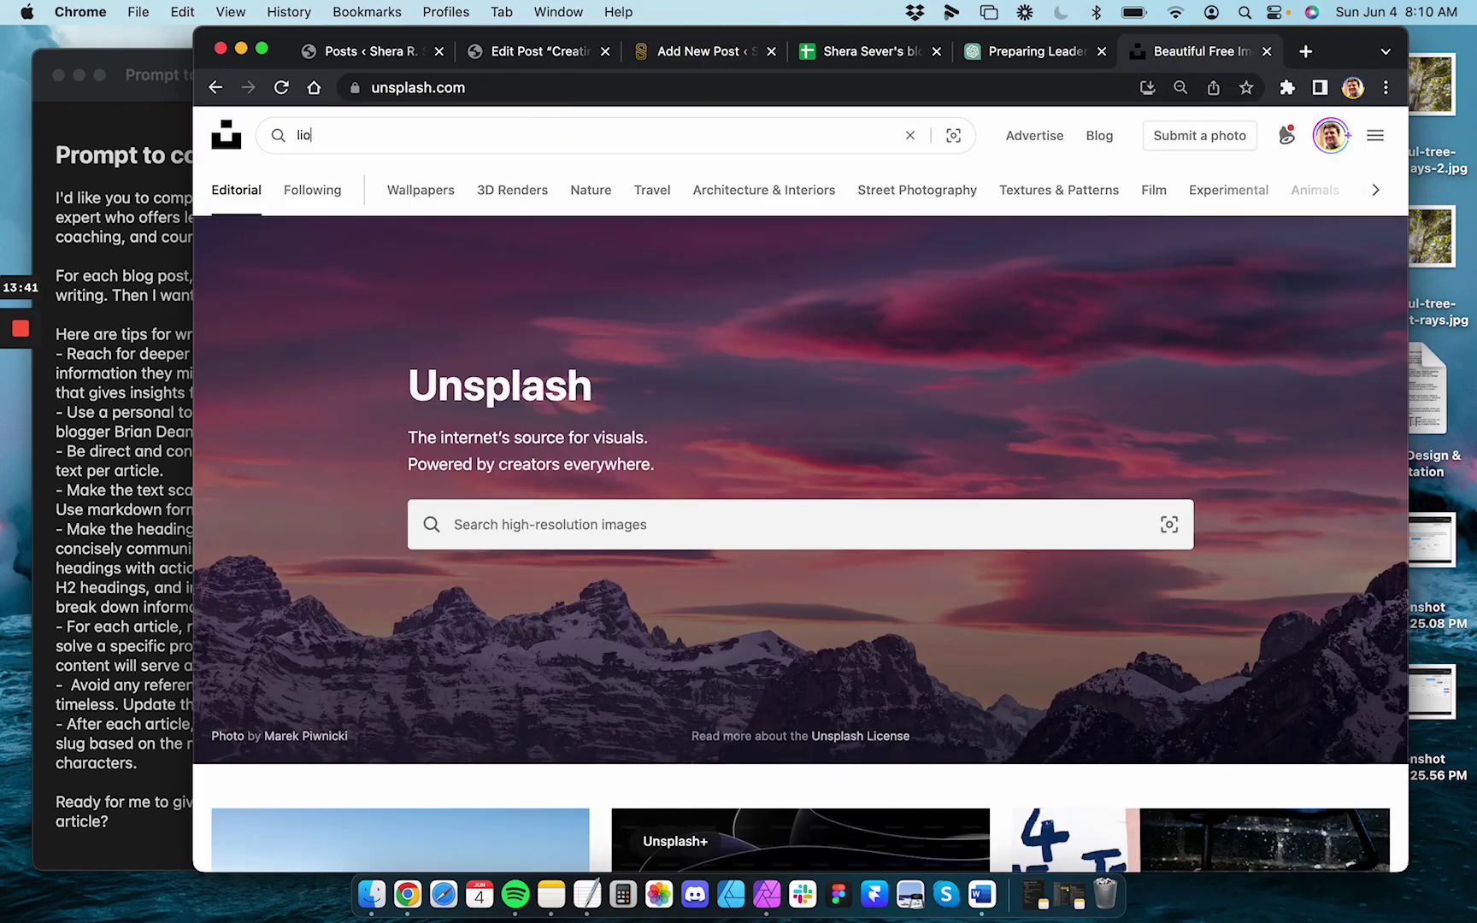
{"action": "key", "text": "BackSpace"}
{"action": "key", "text": "BackSpace"}
{"action": "key", "text": "BackSpace"}
{"action": "key", "text": "BackSpace"}
{"action": "key", "text": "BackSpace"}
{"action": "type", "text": "inkedin"}
{"action": "key", "text": "Return"}
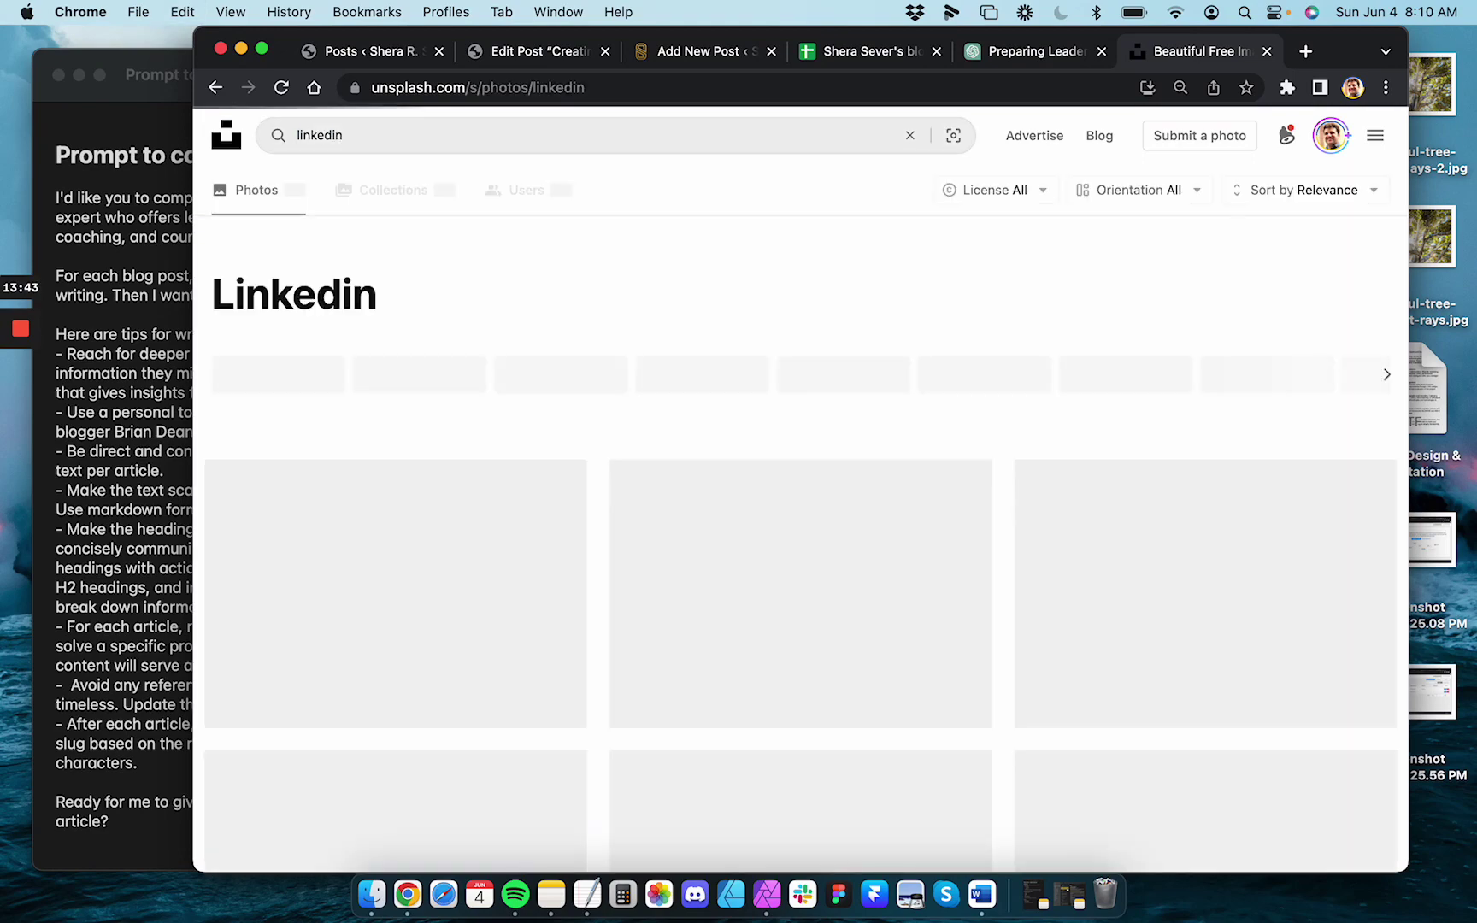
Browse the first LinkedIn photo results, view the close-up of a laptop showing a LinkedIn profile, and close it
{"action": "scroll", "coordinate": [541, 300], "scroll_direction": "down", "scroll_amount": 1}
{"action": "scroll", "coordinate": [540, 299], "scroll_direction": "down", "scroll_amount": 3}
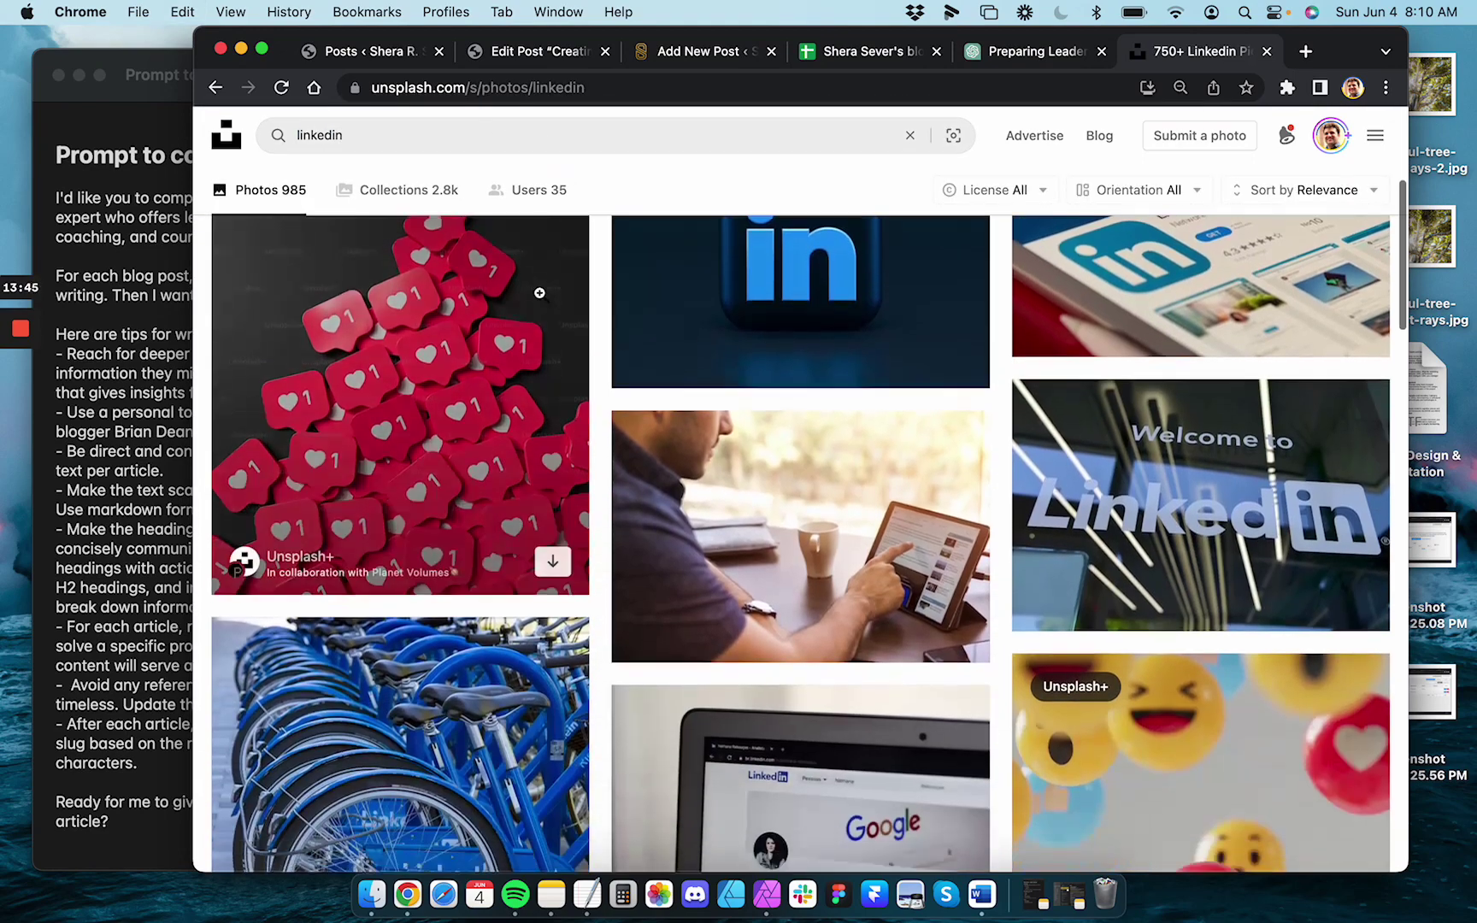
{"action": "scroll", "coordinate": [917, 495], "scroll_direction": "up", "scroll_amount": 1}
{"action": "scroll", "coordinate": [916, 496], "scroll_direction": "down", "scroll_amount": 5}
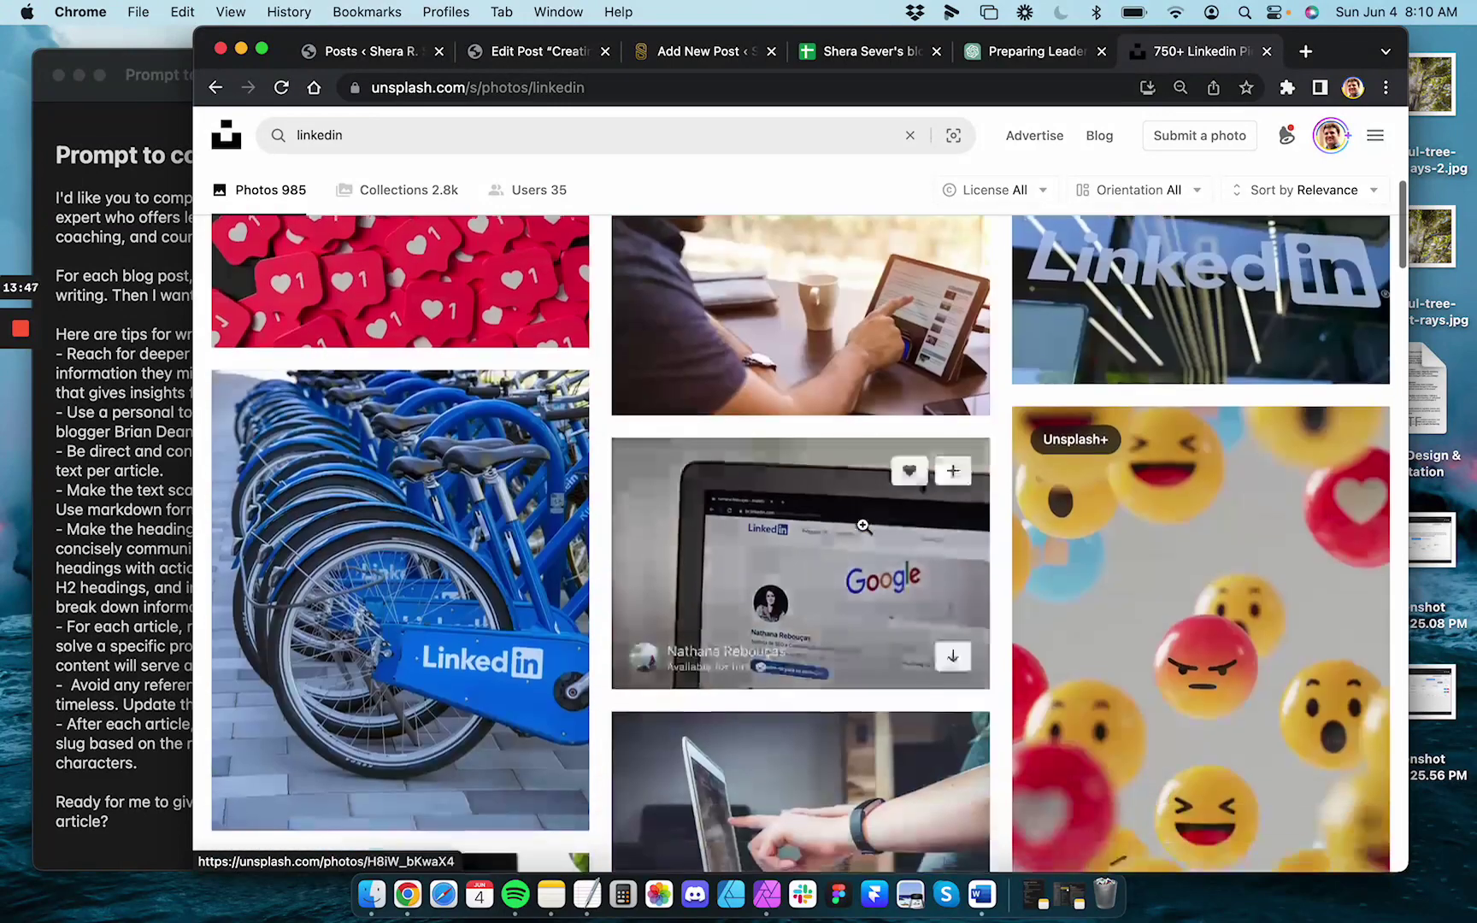
{"action": "scroll", "coordinate": [874, 427], "scroll_direction": "down", "scroll_amount": 3}
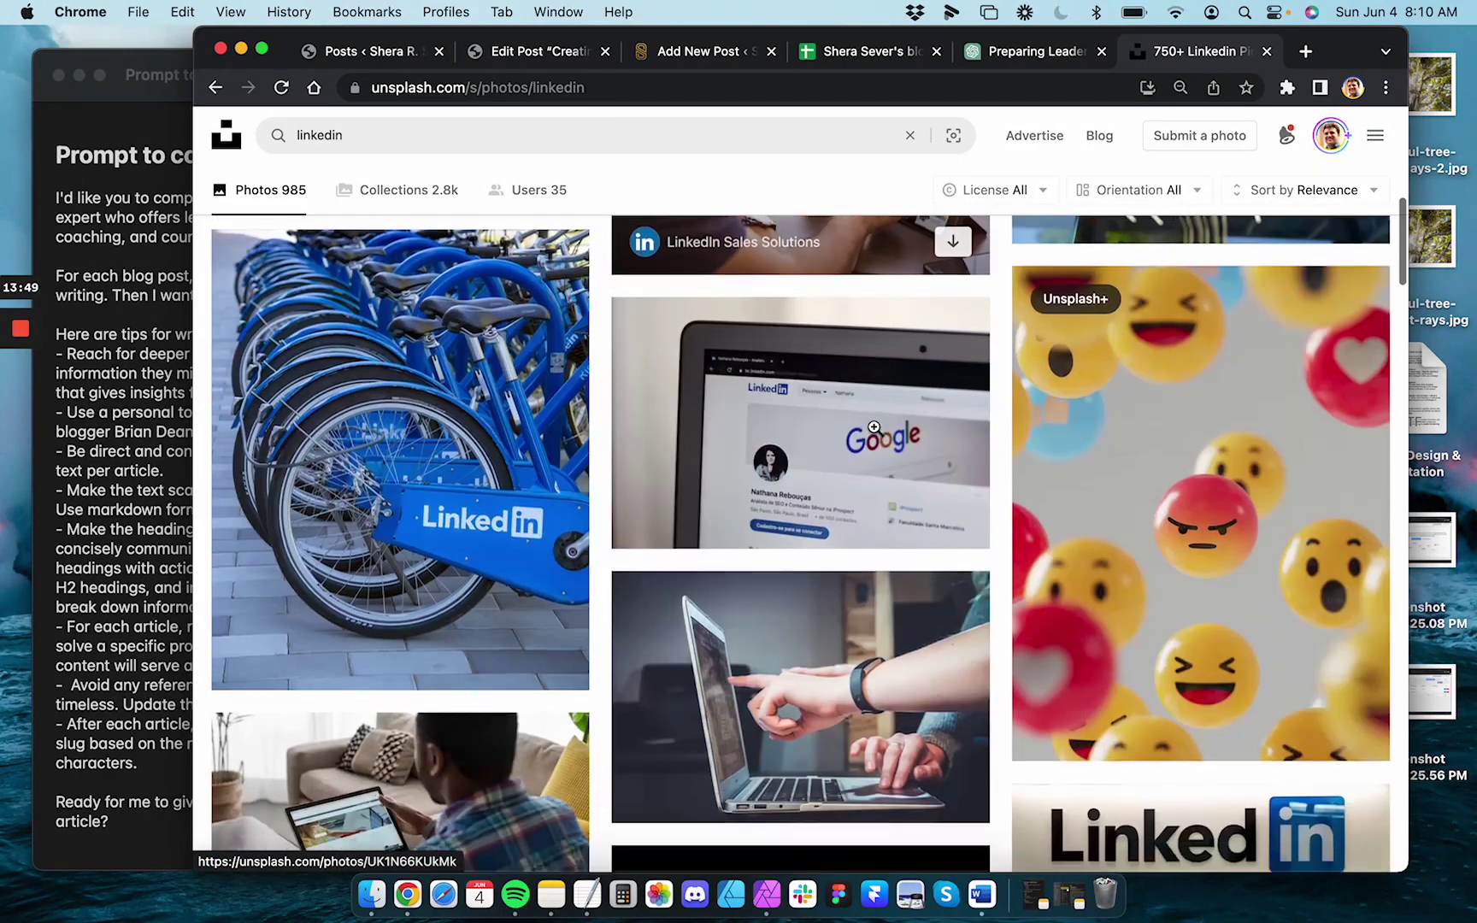
{"action": "left_click", "coordinate": [822, 412]}
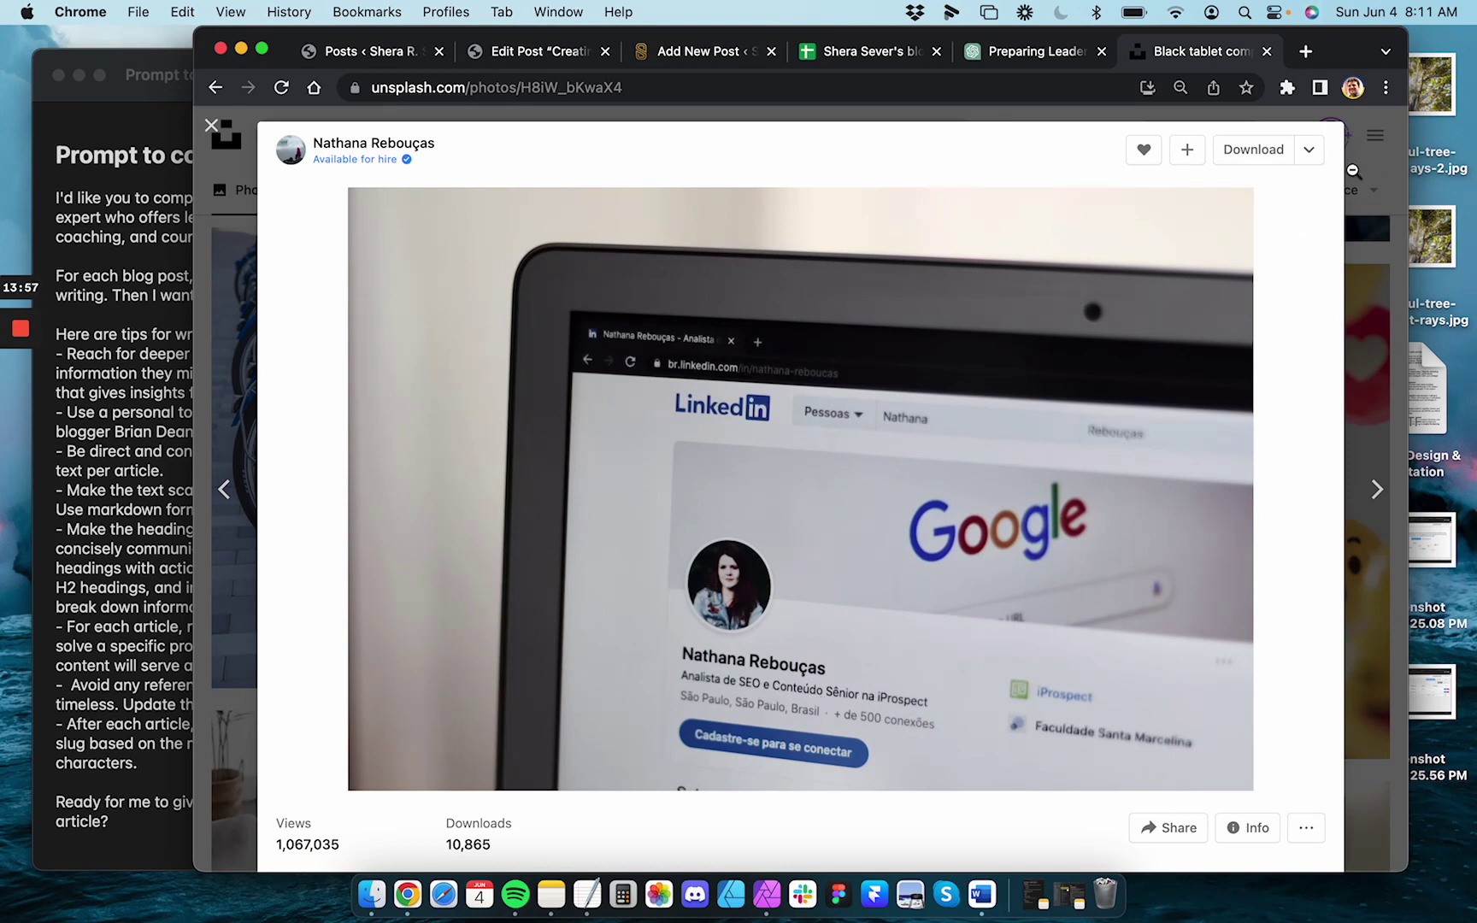
{"action": "key", "text": "Escape"}
Browse further through the results, inspect the photo of a man and woman meeting in an open-plan office at full size, and close it
{"action": "scroll", "coordinate": [1127, 684], "scroll_direction": "down", "scroll_amount": 10}
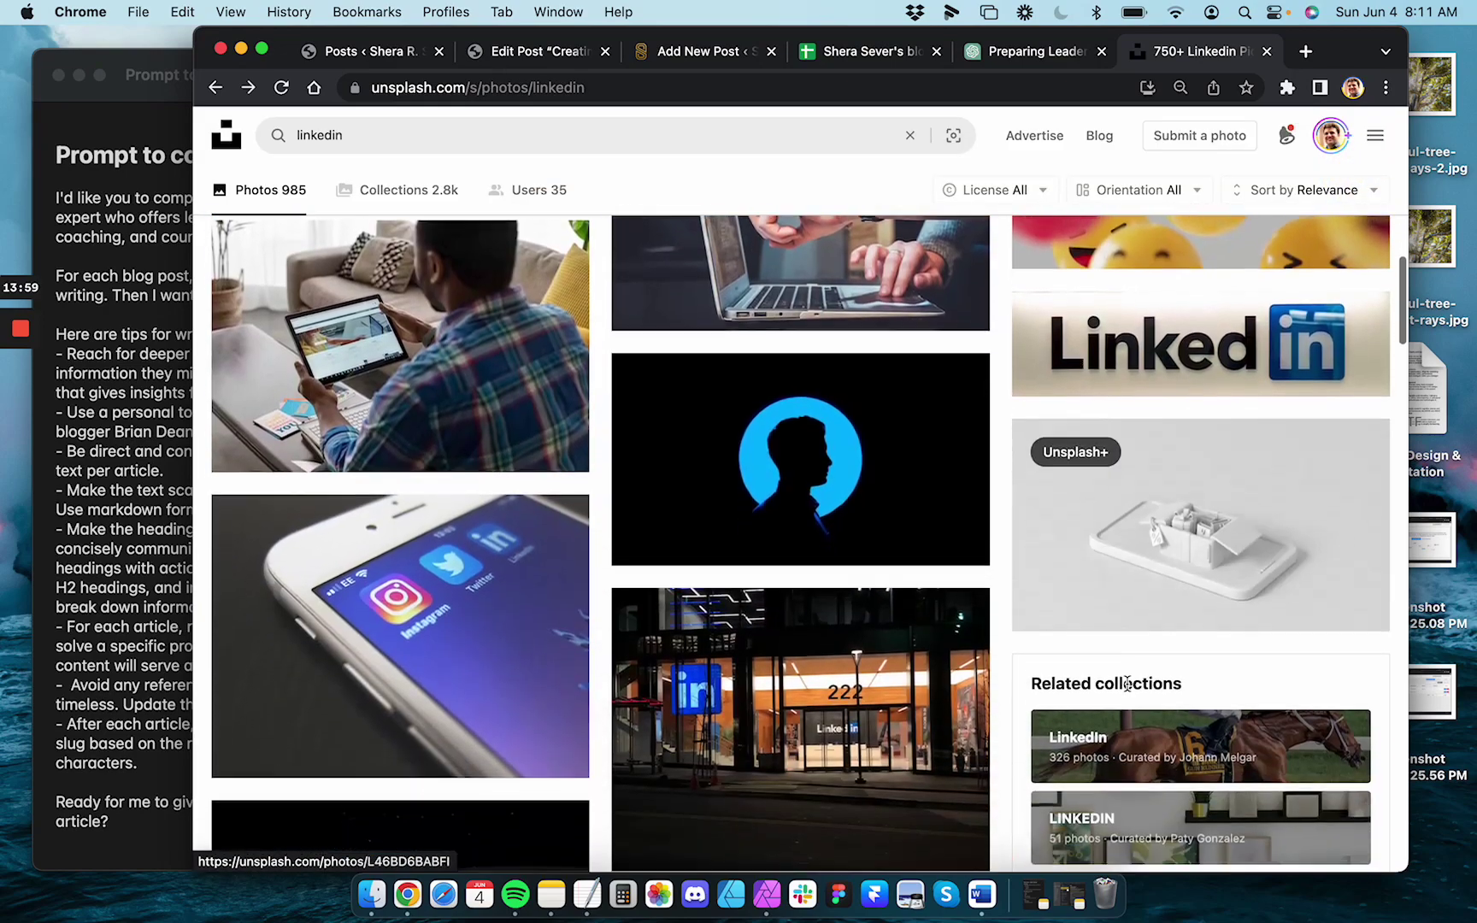
{"action": "scroll", "coordinate": [1126, 684], "scroll_direction": "down", "scroll_amount": 8}
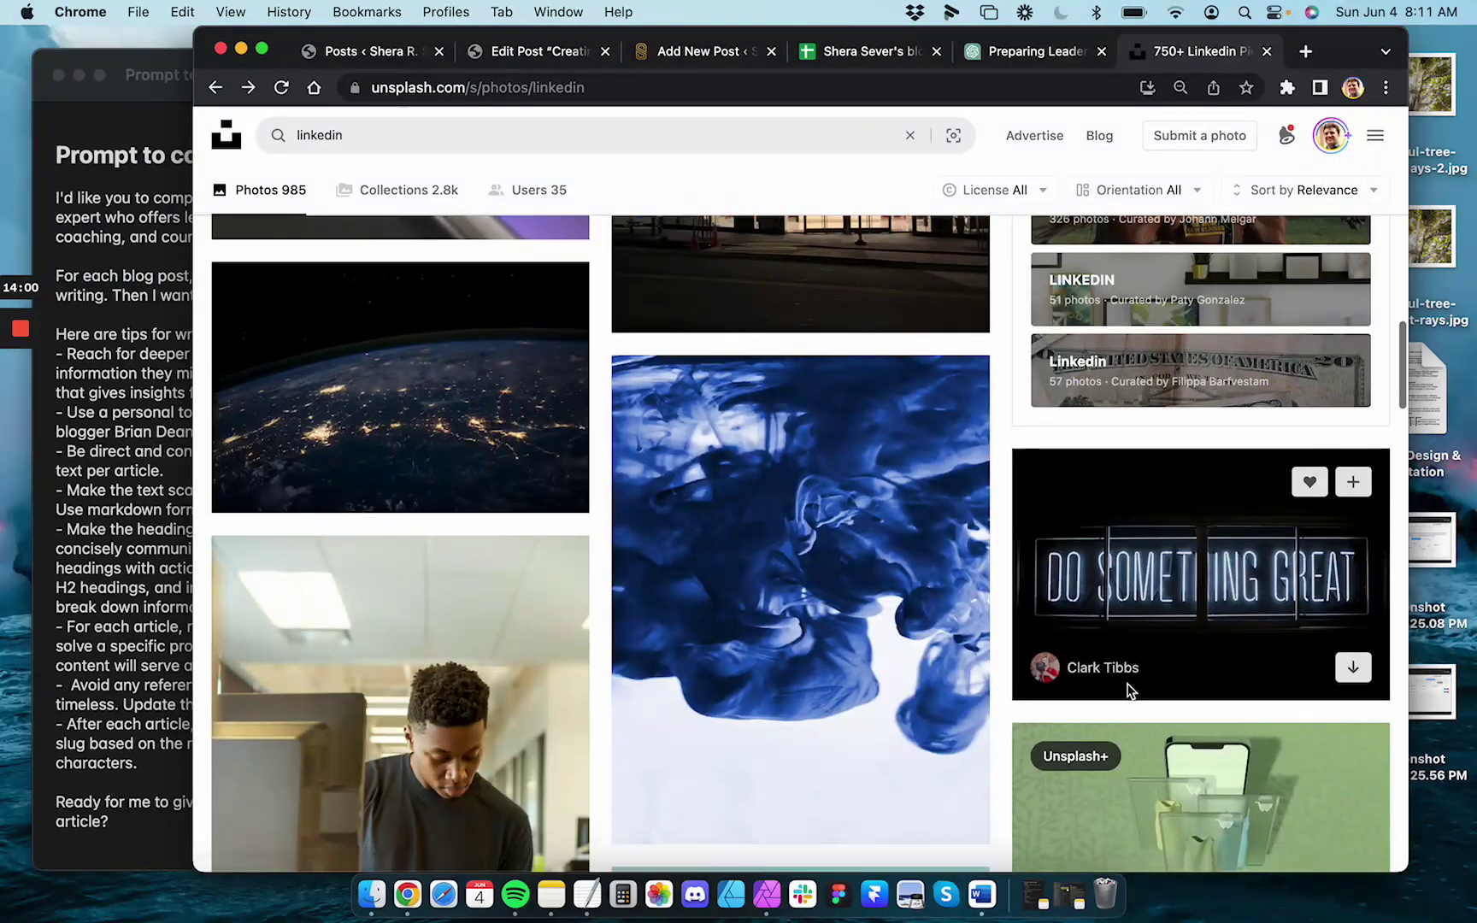
{"action": "scroll", "coordinate": [1127, 684], "scroll_direction": "down", "scroll_amount": 15}
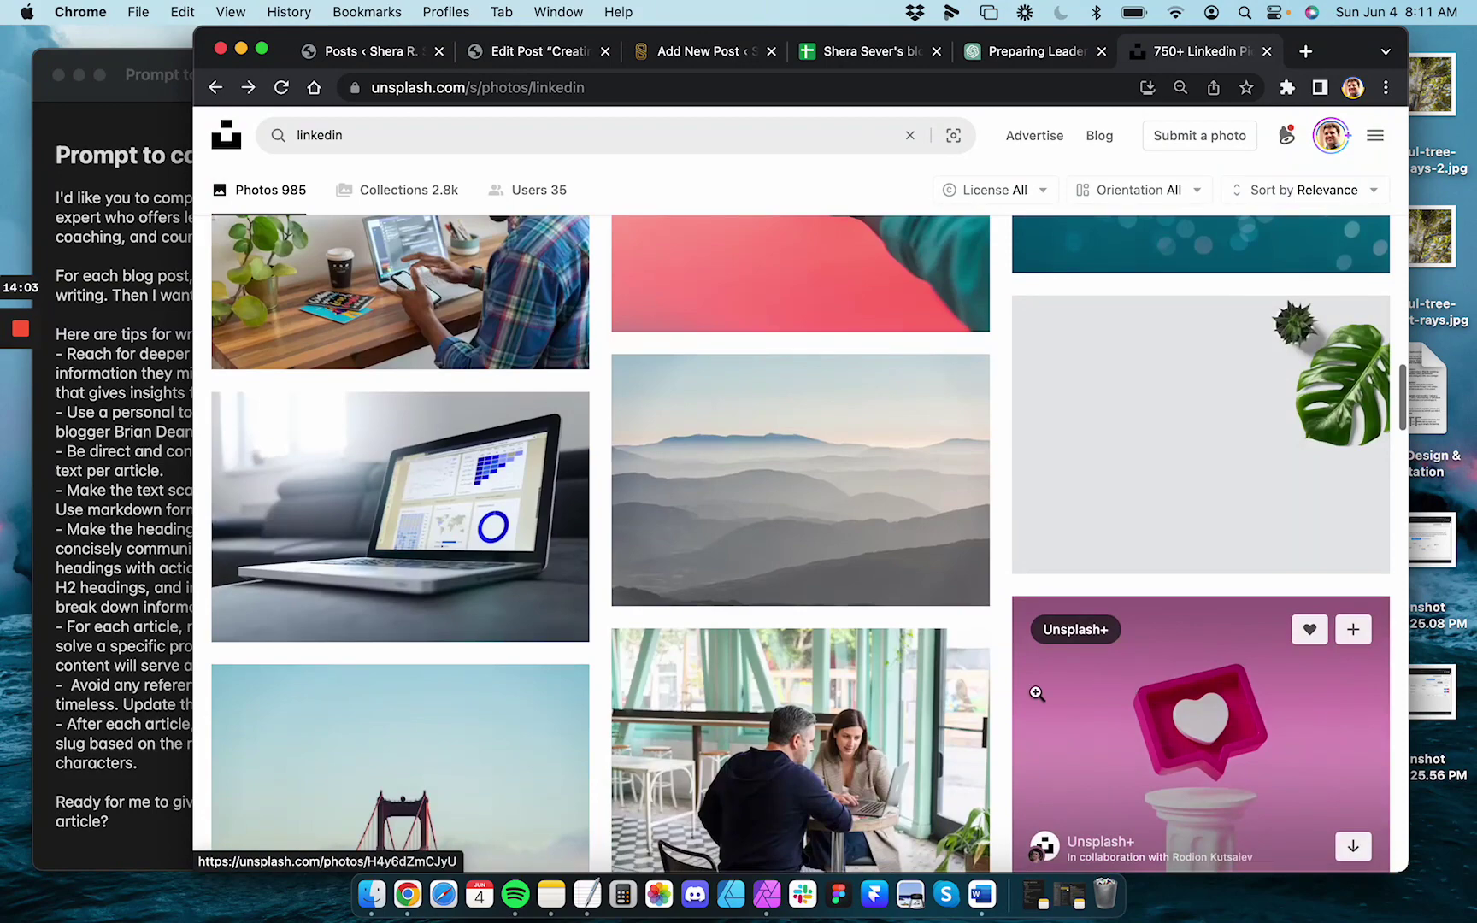
{"action": "scroll", "coordinate": [974, 638], "scroll_direction": "down", "scroll_amount": 4}
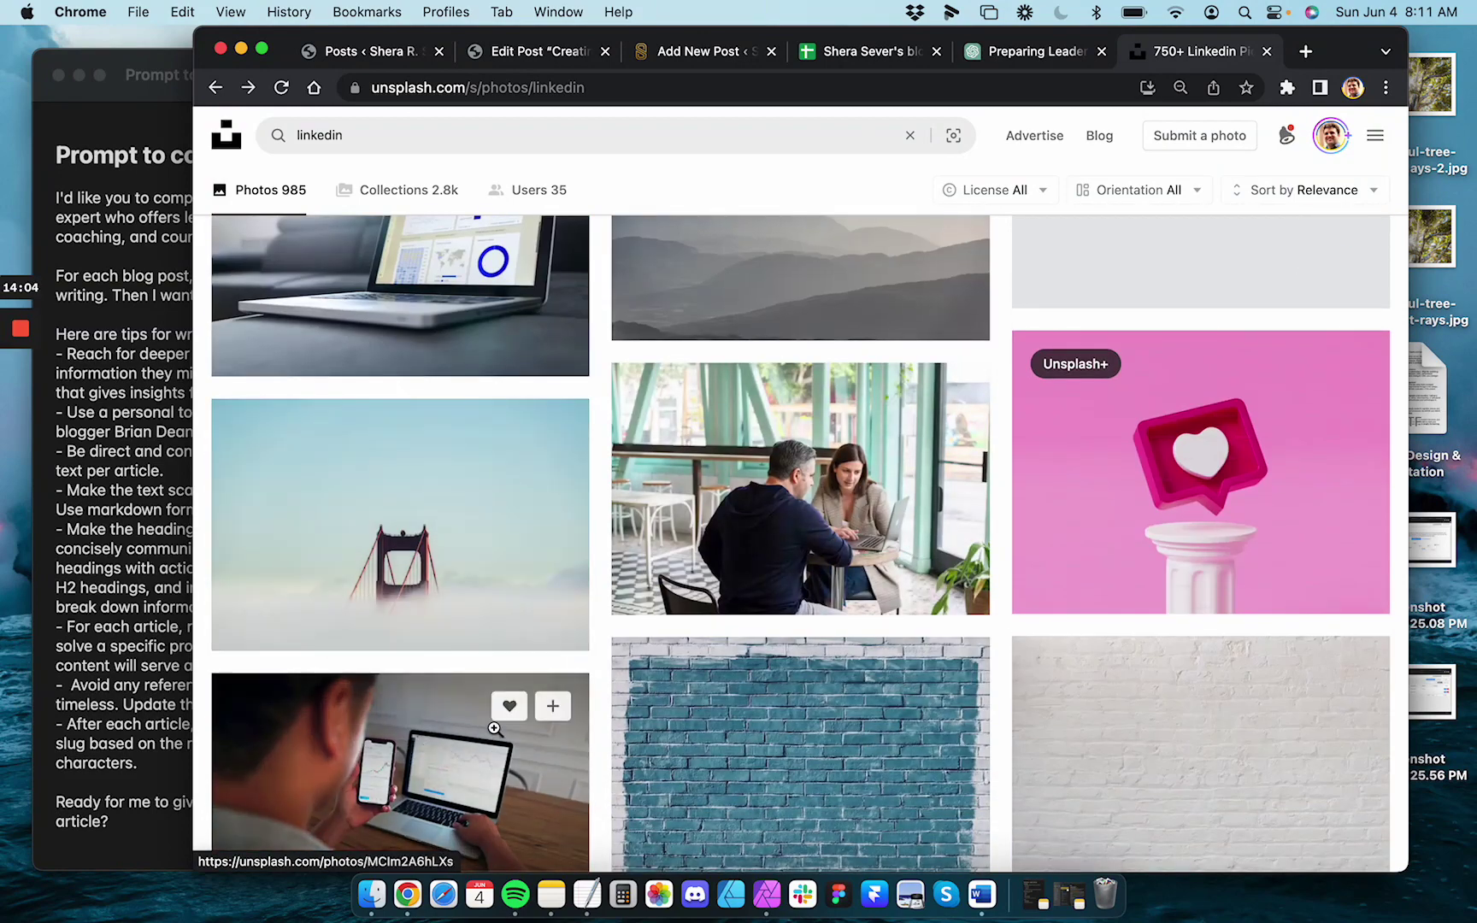
{"action": "scroll", "coordinate": [494, 729], "scroll_direction": "down", "scroll_amount": 10}
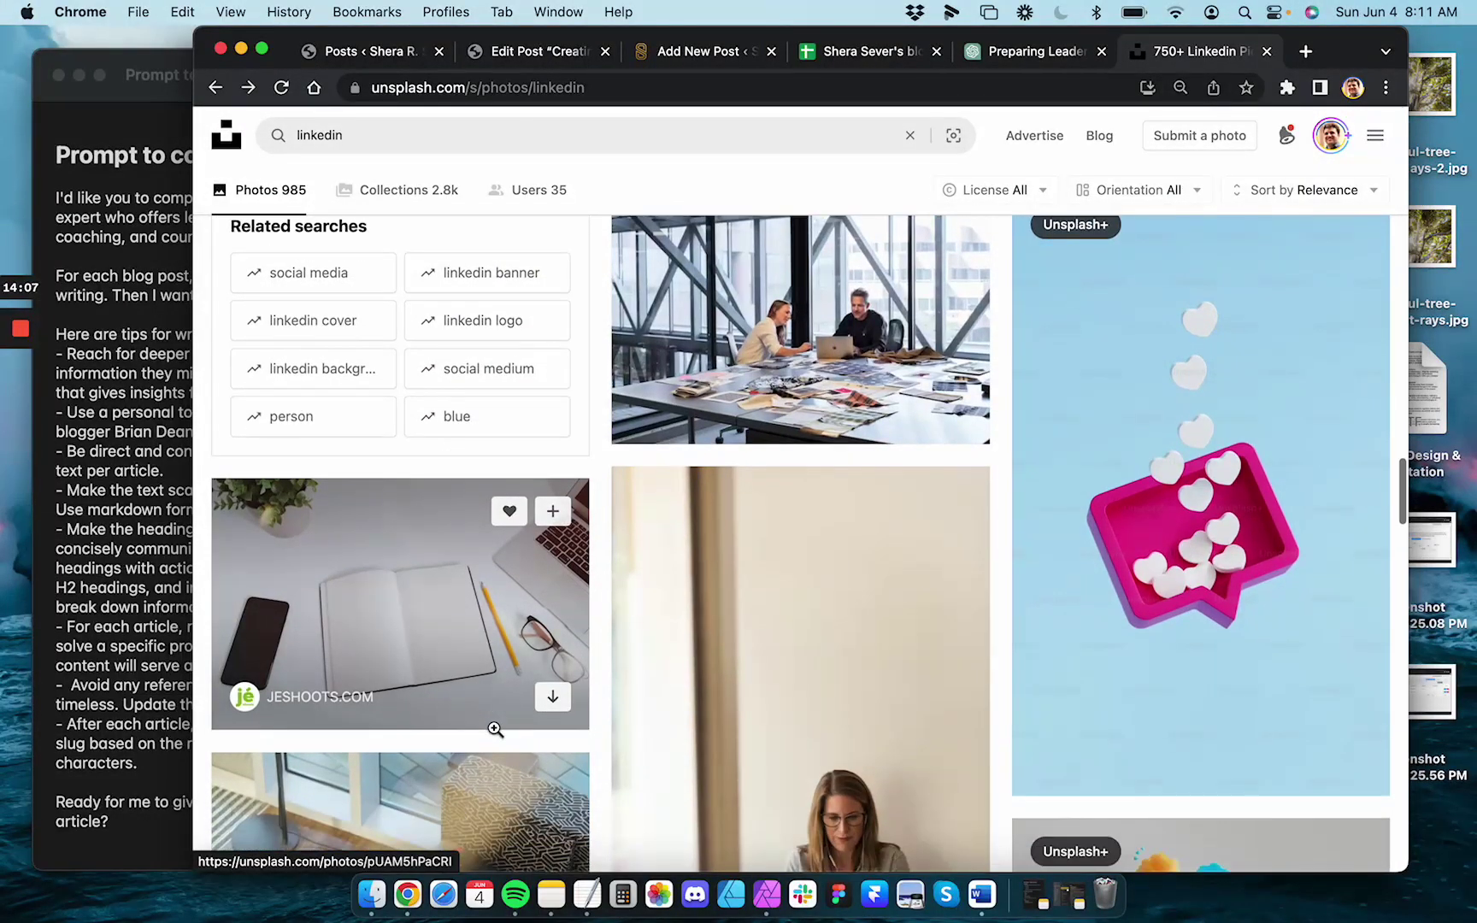
{"action": "scroll", "coordinate": [740, 320], "scroll_direction": "down", "scroll_amount": 4}
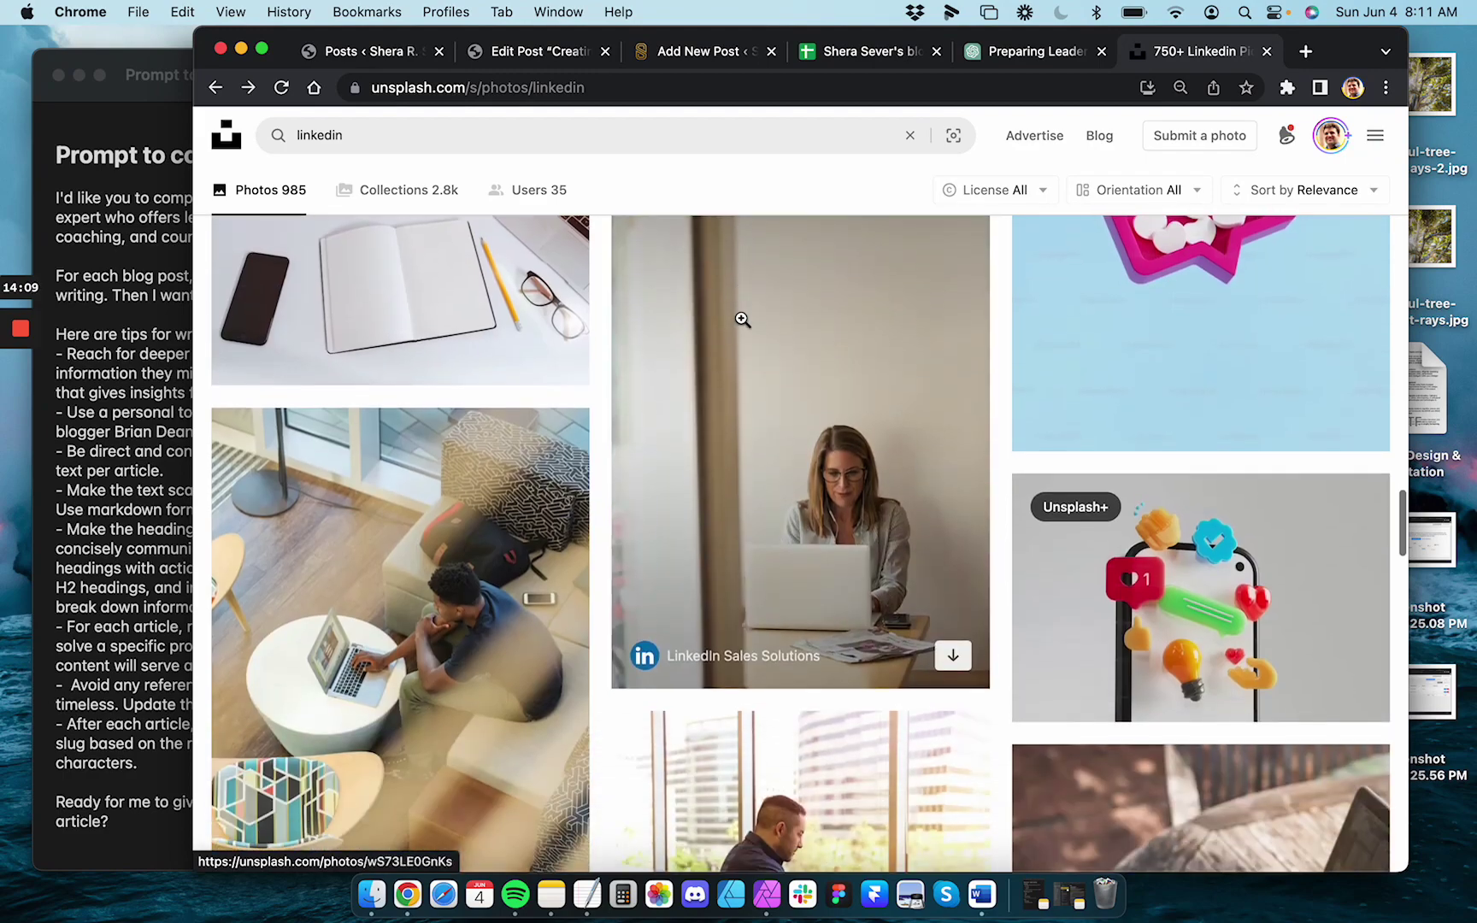
{"action": "scroll", "coordinate": [742, 320], "scroll_direction": "up", "scroll_amount": 7}
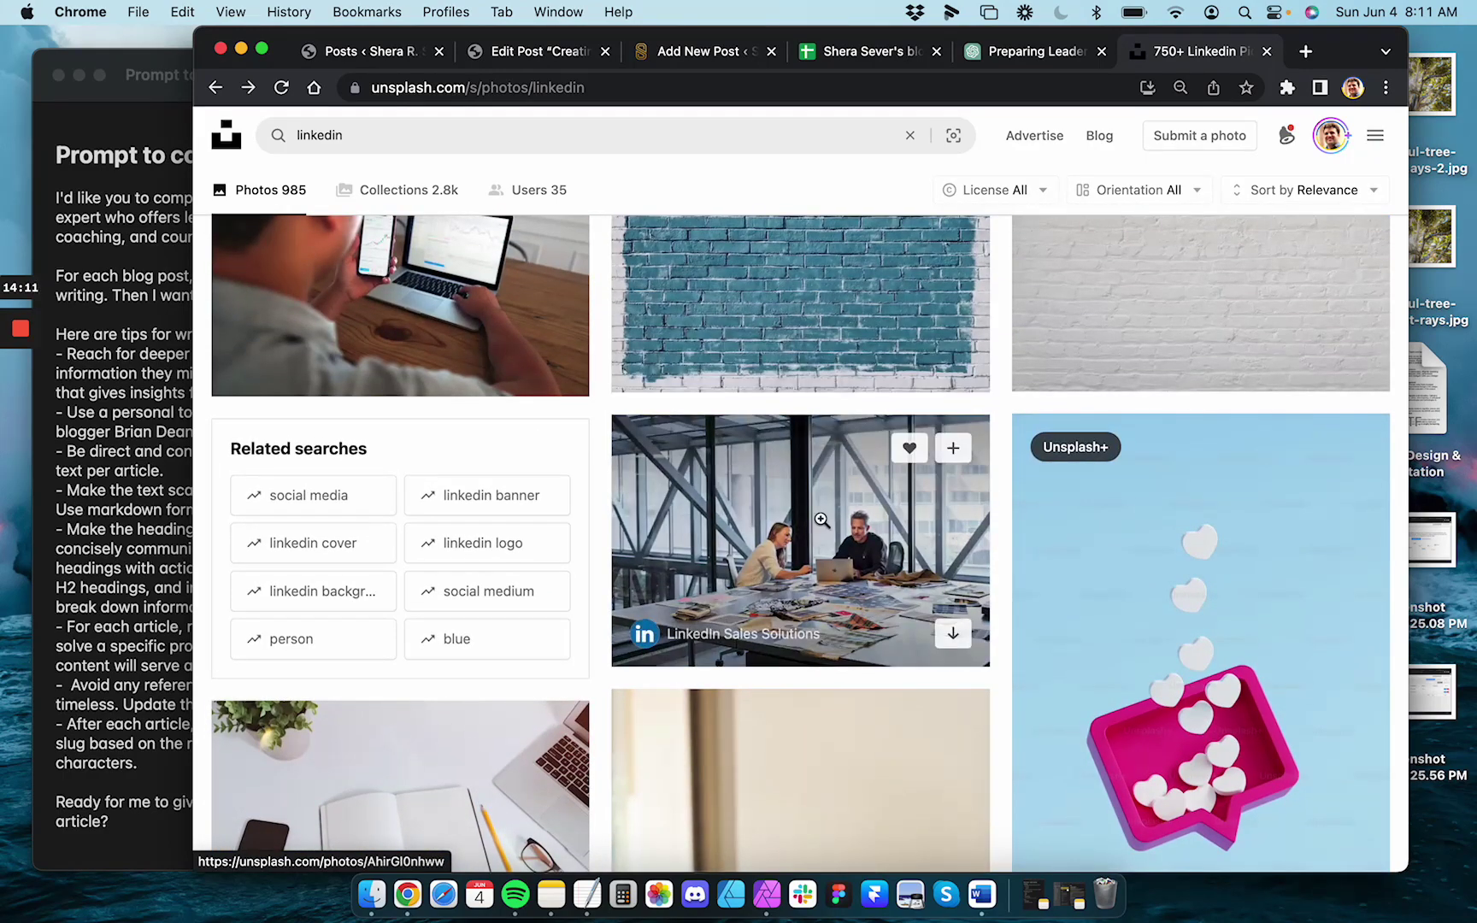
{"action": "left_click", "coordinate": [822, 520]}
{"action": "left_click", "coordinate": [946, 428]}
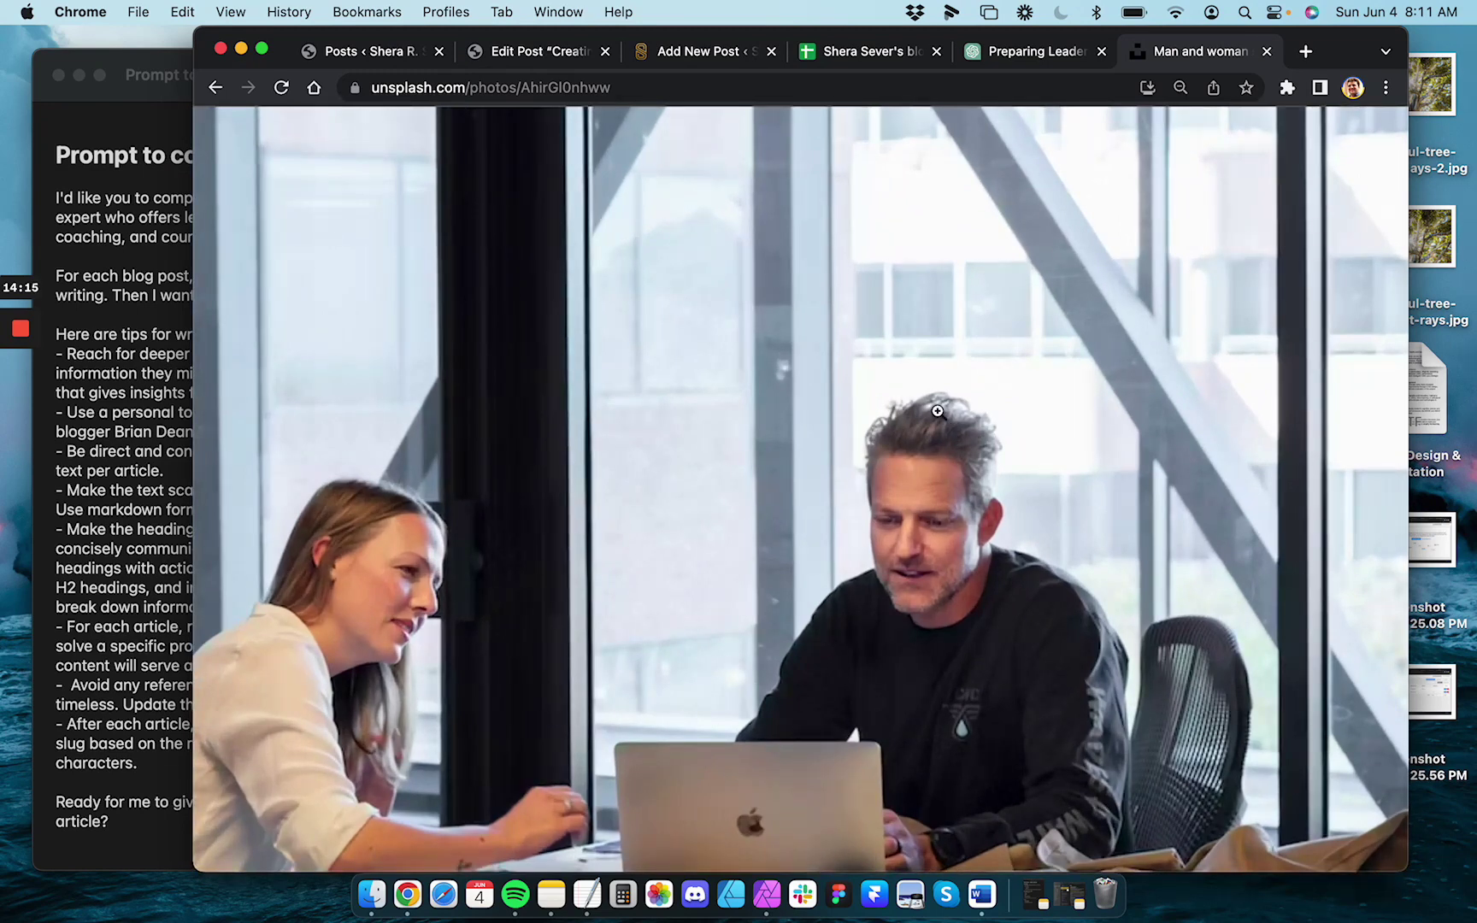
{"action": "scroll", "coordinate": [938, 411], "scroll_direction": "down", "scroll_amount": 3}
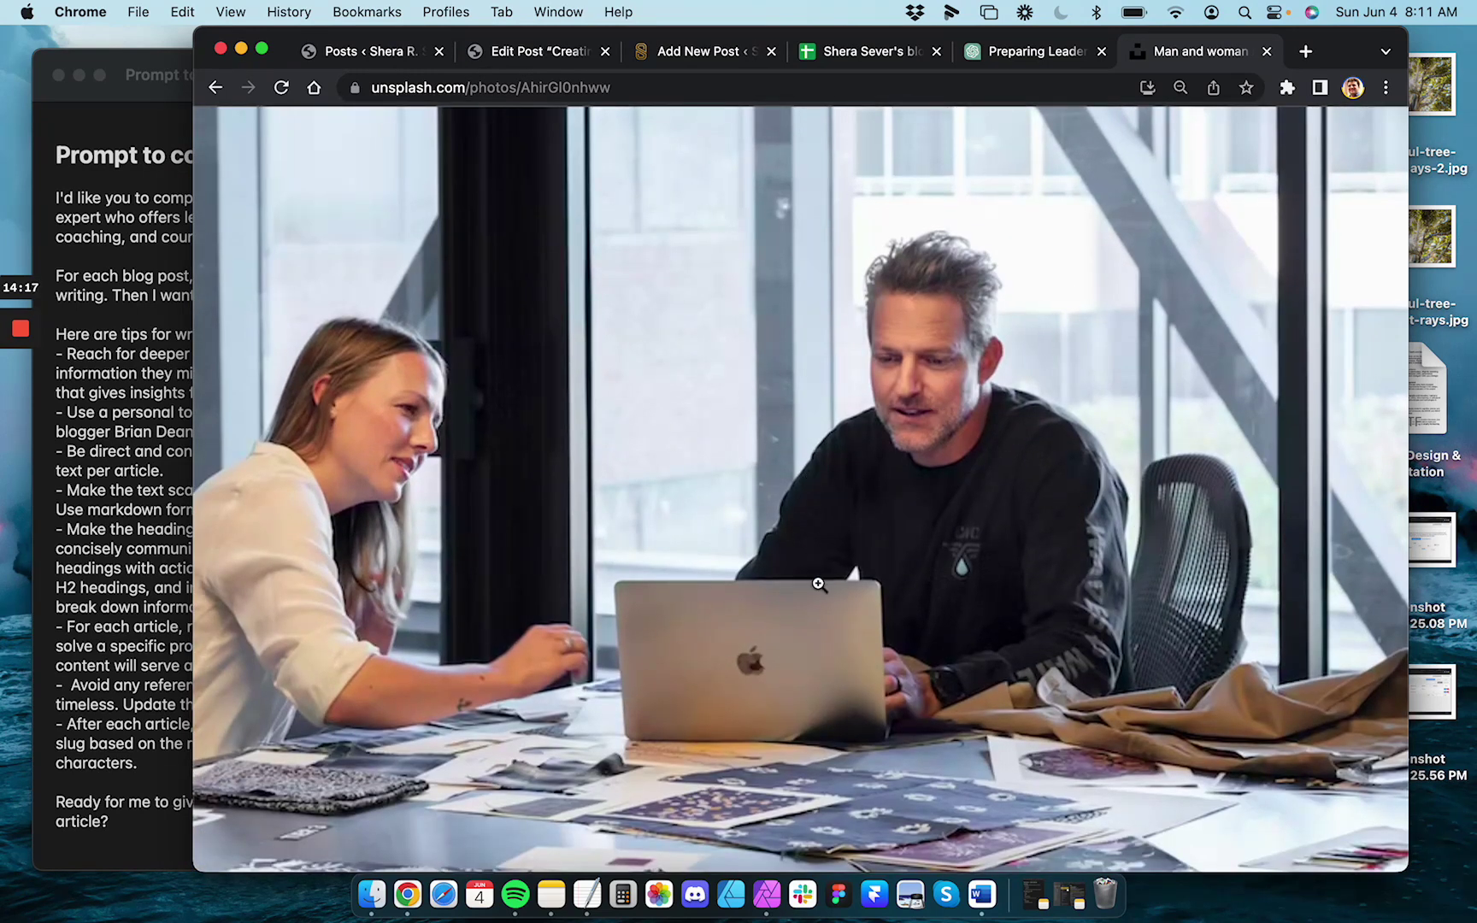
{"action": "left_click", "coordinate": [1024, 633]}
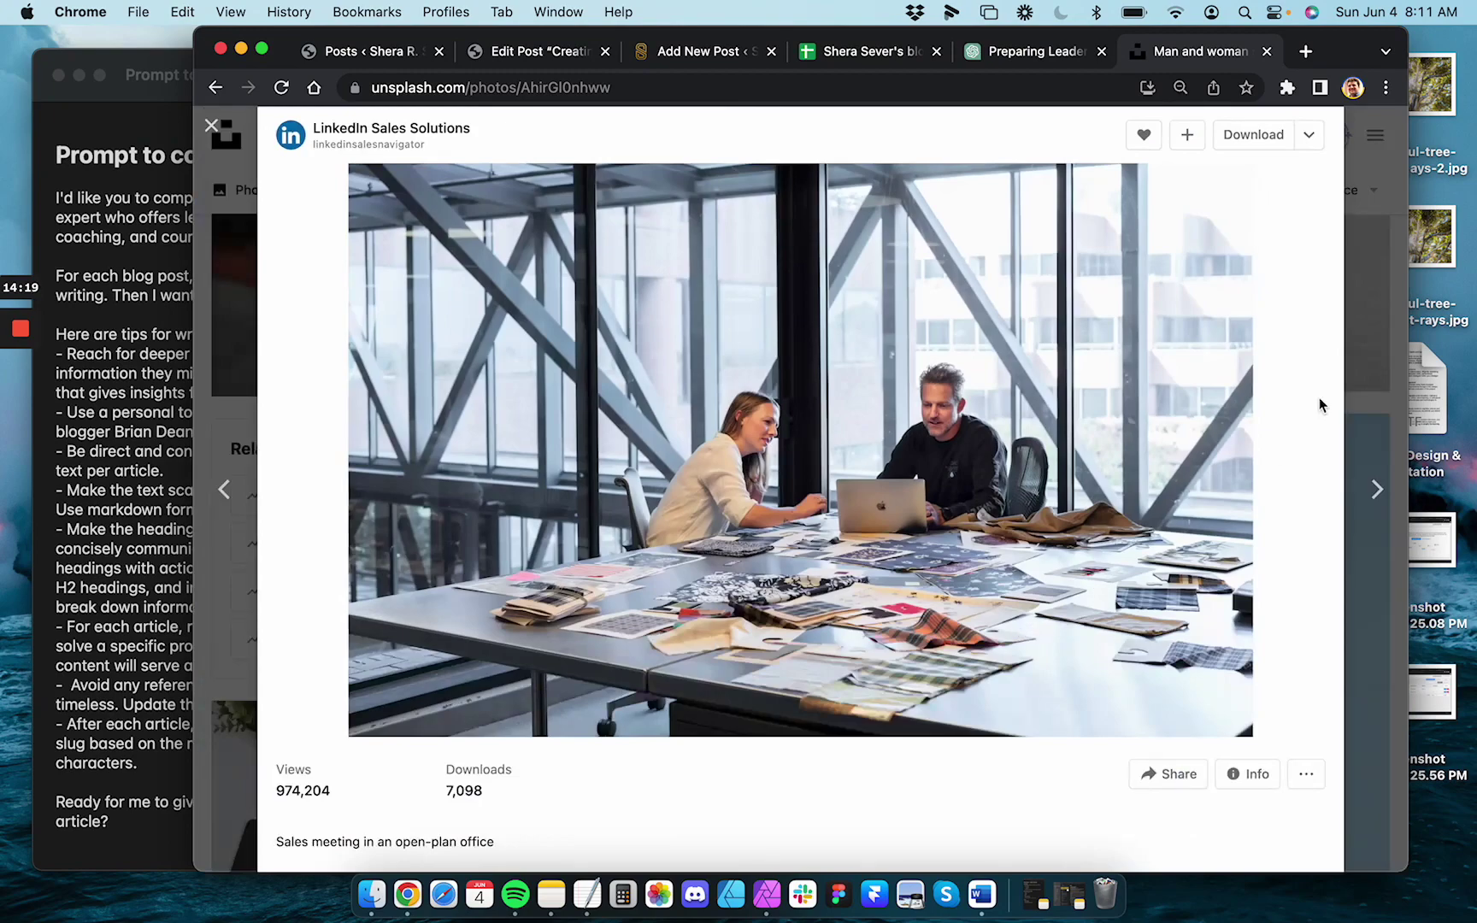
{"action": "left_click", "coordinate": [1371, 311]}
Open the photo of the woman in glasses working at a white laptop and look through its related photos
{"action": "scroll", "coordinate": [942, 547], "scroll_direction": "down", "scroll_amount": 15}
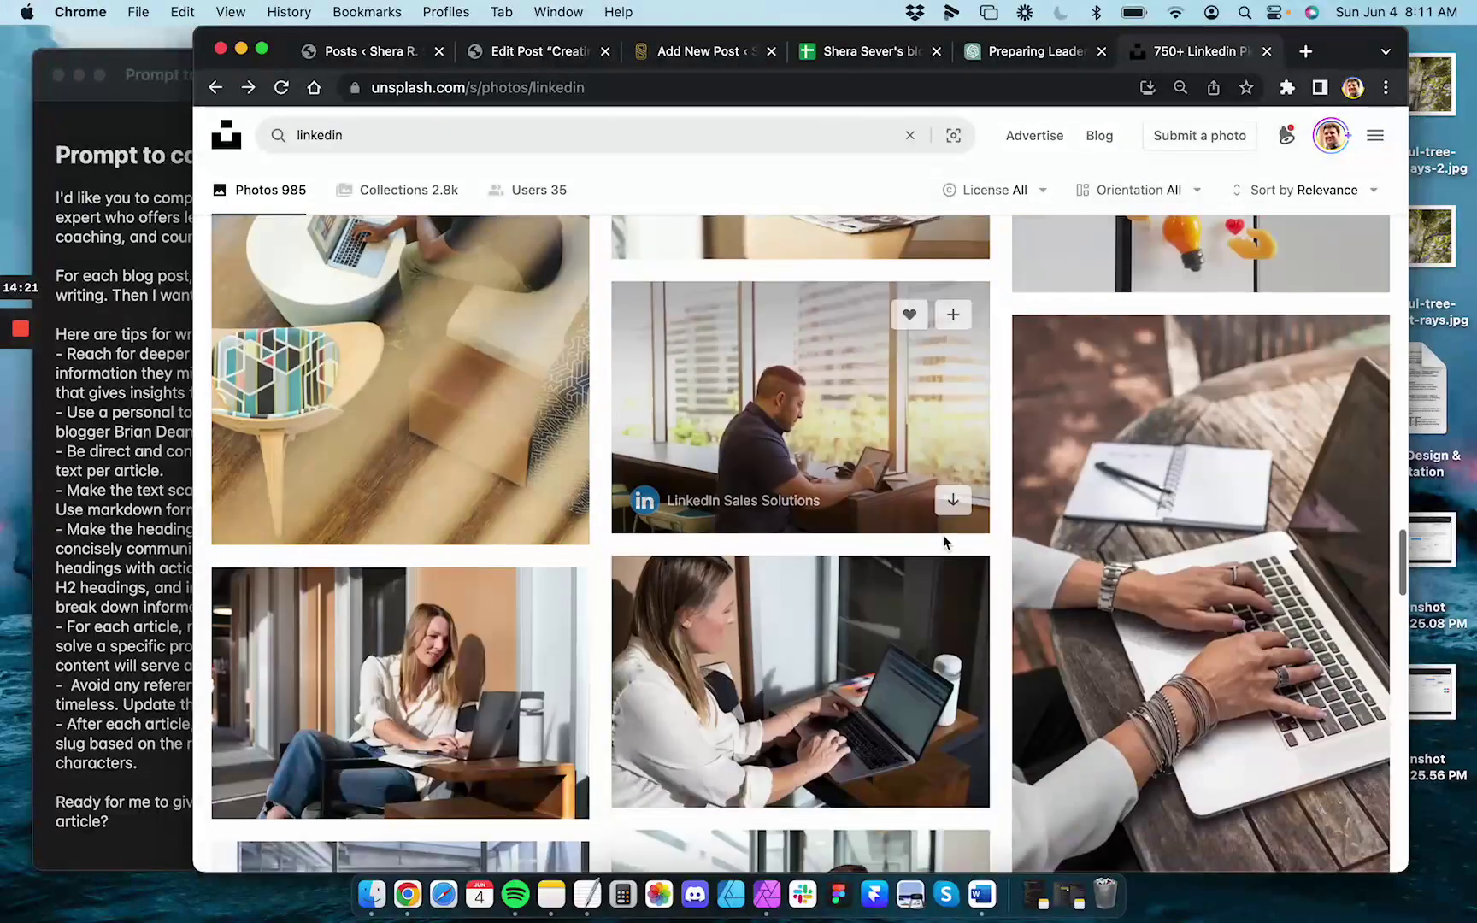
{"action": "scroll", "coordinate": [943, 534], "scroll_direction": "up", "scroll_amount": 3}
{"action": "left_click", "coordinate": [932, 505]}
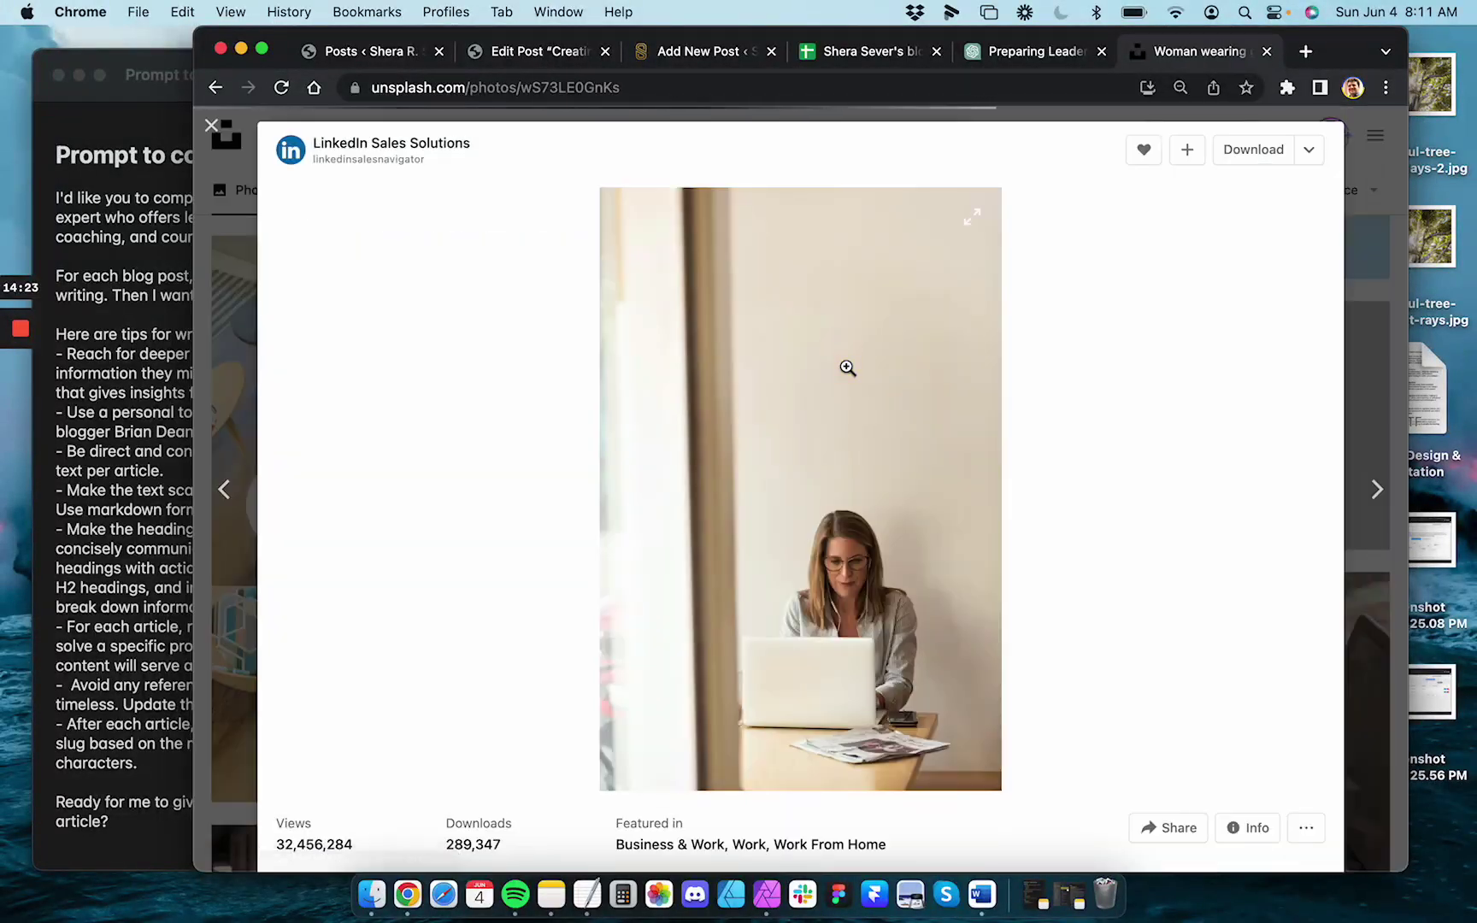
{"action": "scroll", "coordinate": [705, 590], "scroll_direction": "down", "scroll_amount": 10}
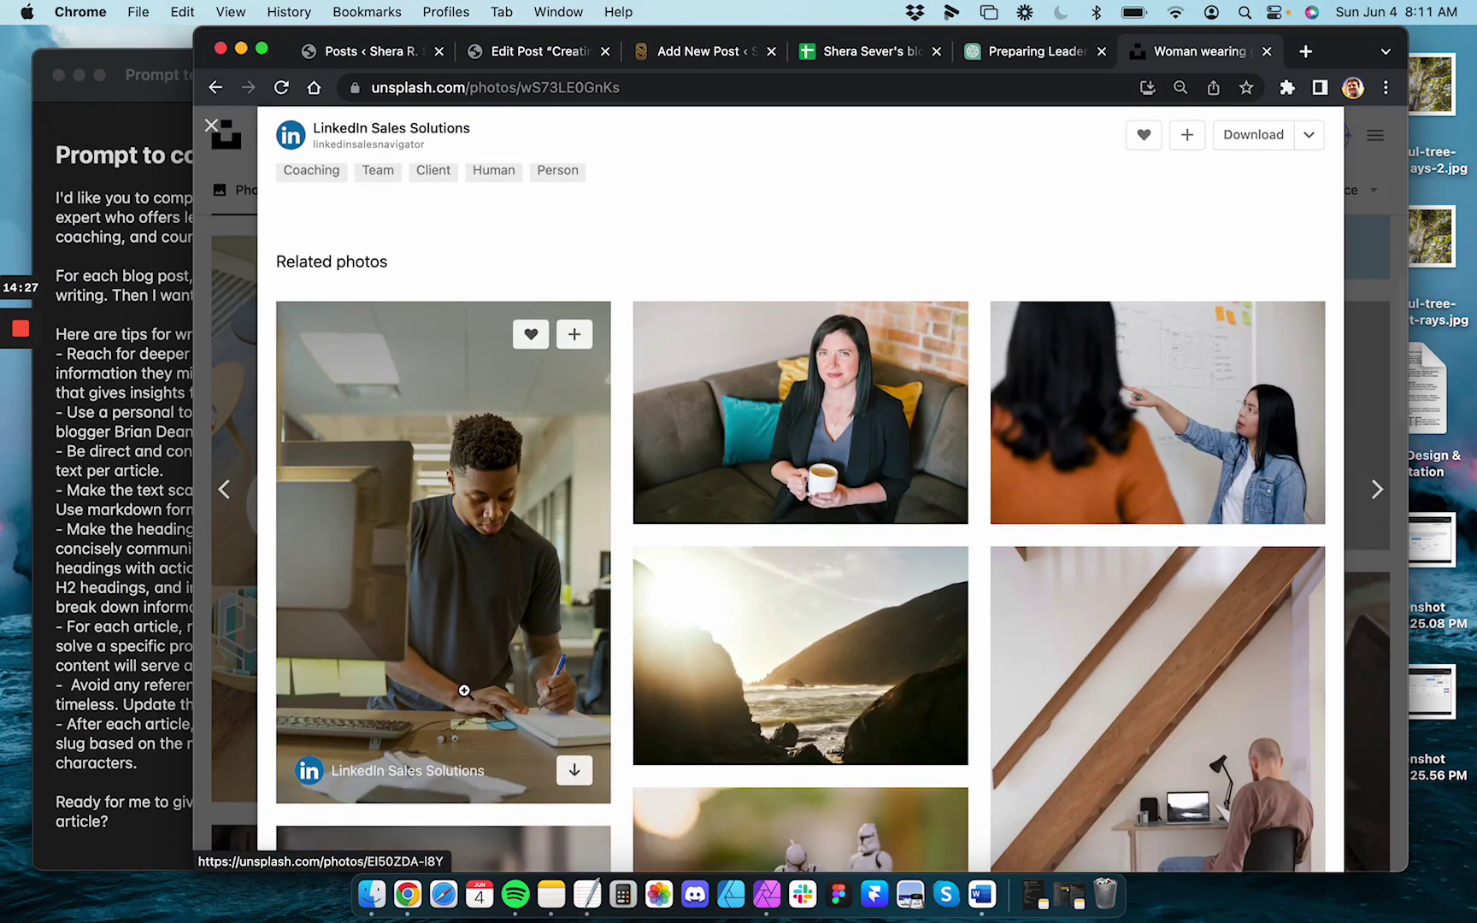
{"action": "scroll", "coordinate": [770, 598], "scroll_direction": "down", "scroll_amount": 5}
{"action": "scroll", "coordinate": [818, 513], "scroll_direction": "up", "scroll_amount": 5}
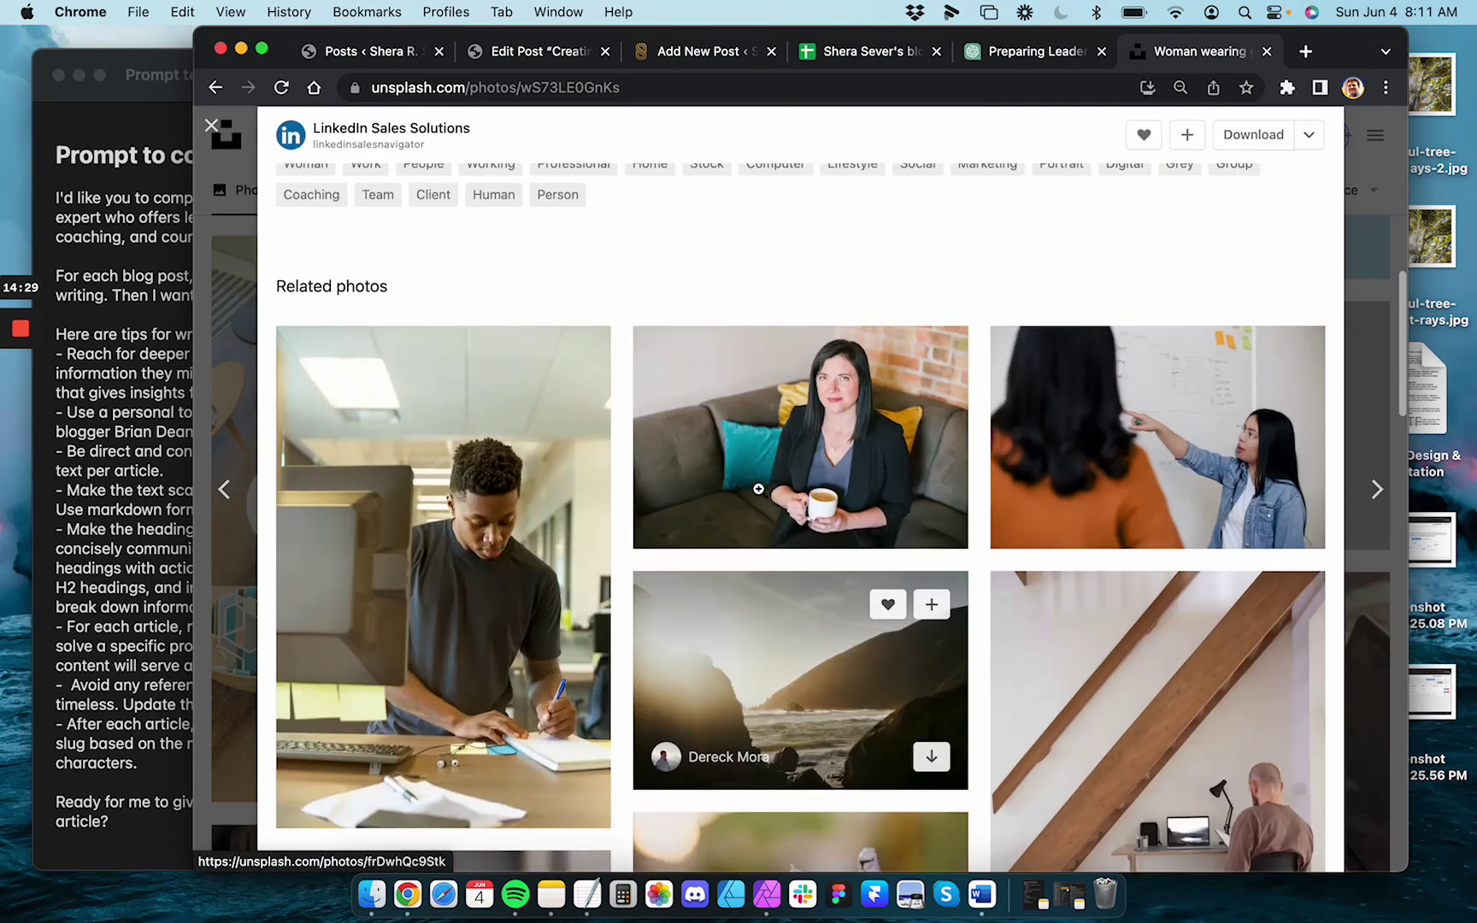
{"action": "scroll", "coordinate": [818, 443], "scroll_direction": "up", "scroll_amount": 5}
{"action": "scroll", "coordinate": [917, 310], "scroll_direction": "down", "scroll_amount": 5}
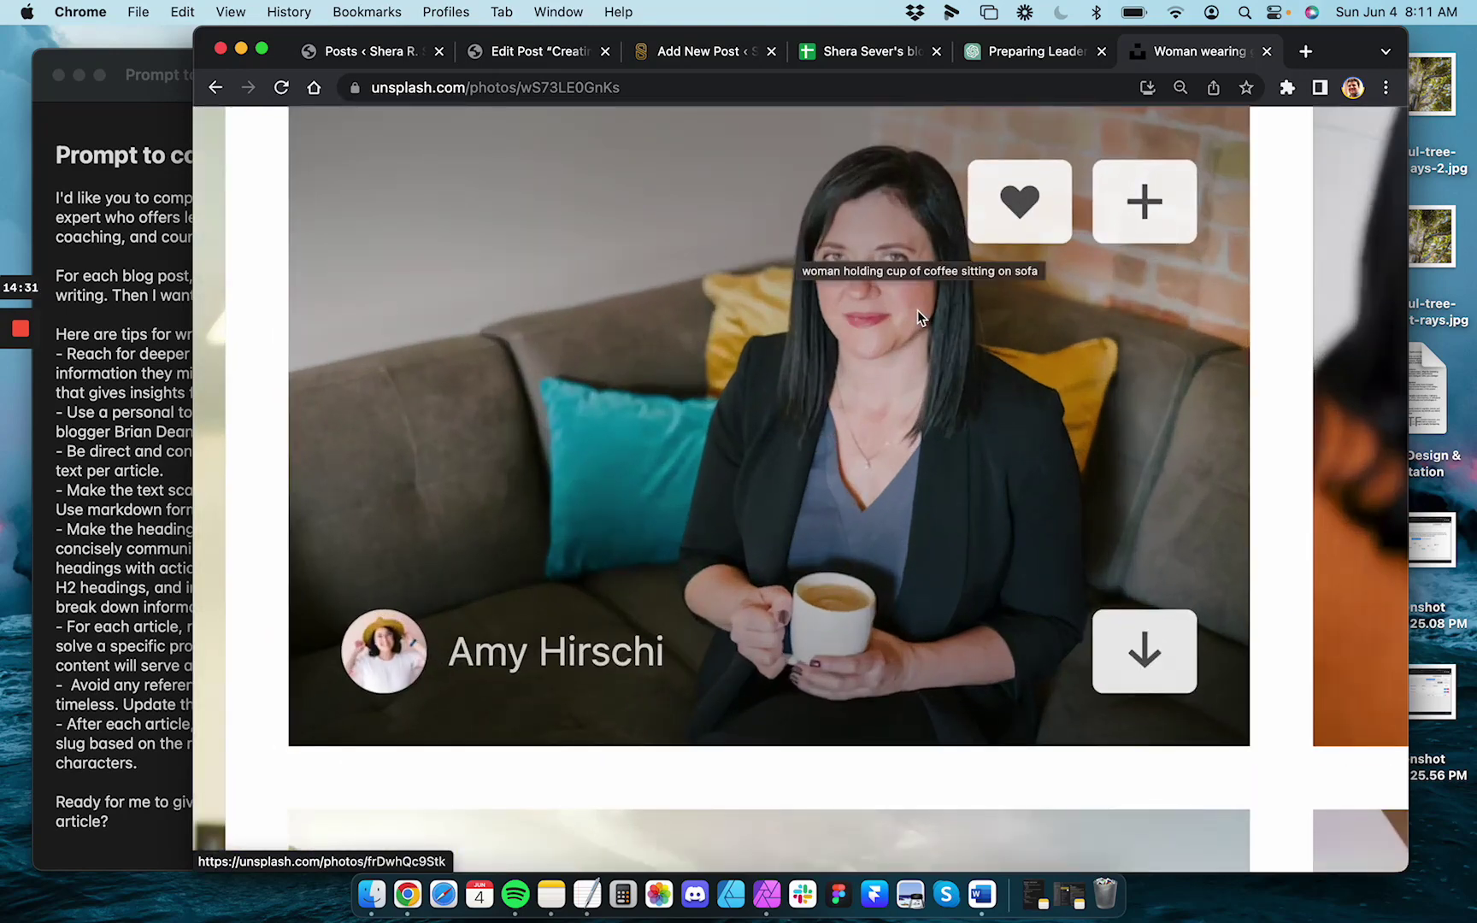
{"action": "scroll", "coordinate": [941, 681], "scroll_direction": "down", "scroll_amount": 10}
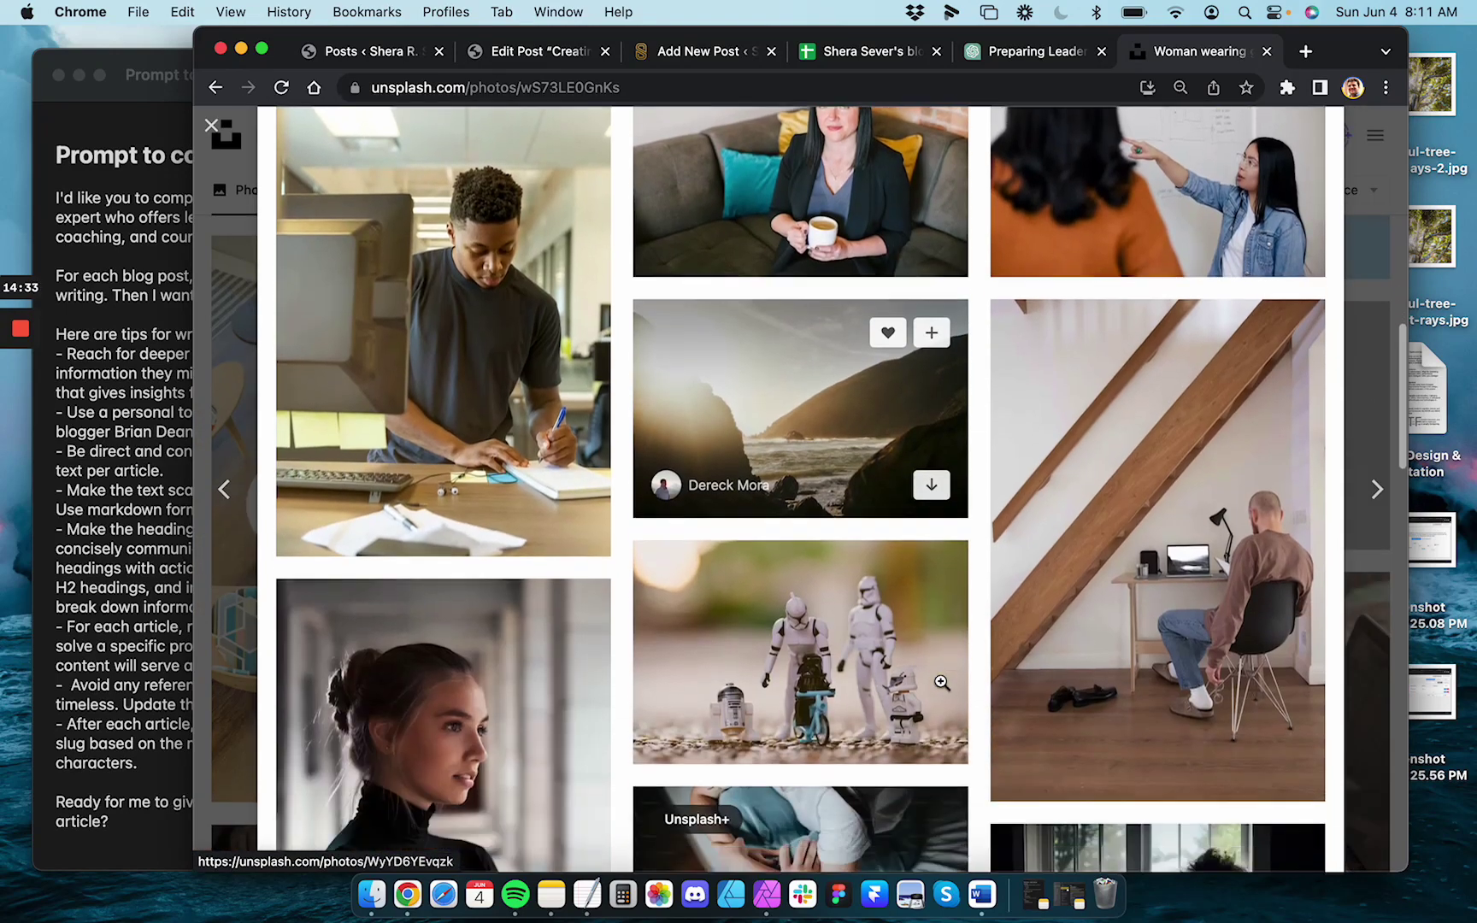
{"action": "scroll", "coordinate": [940, 684], "scroll_direction": "down", "scroll_amount": 2}
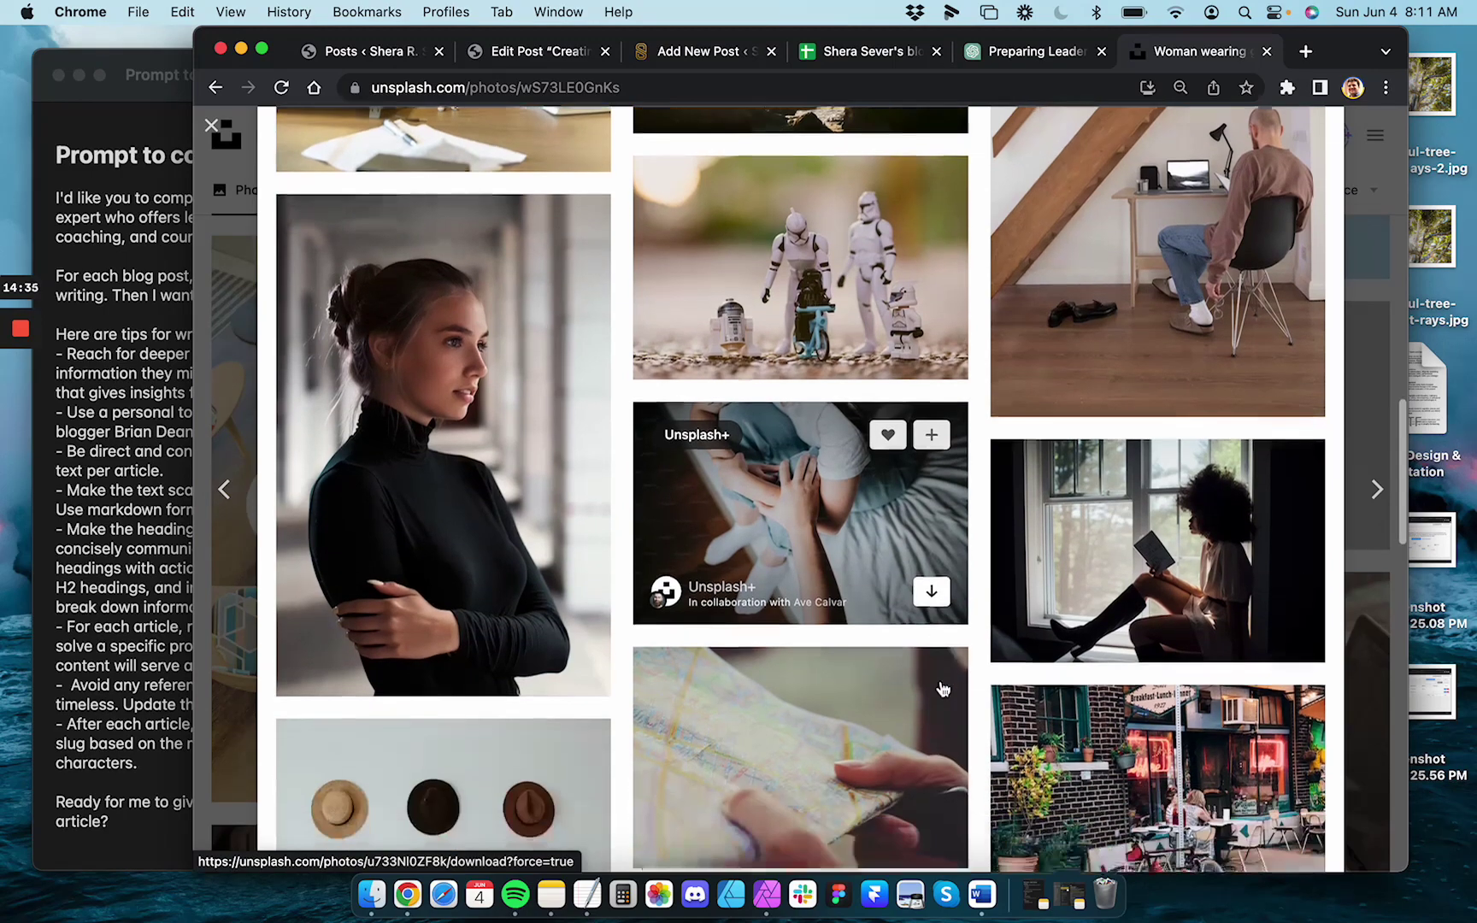
{"action": "scroll", "coordinate": [936, 679], "scroll_direction": "down", "scroll_amount": 15}
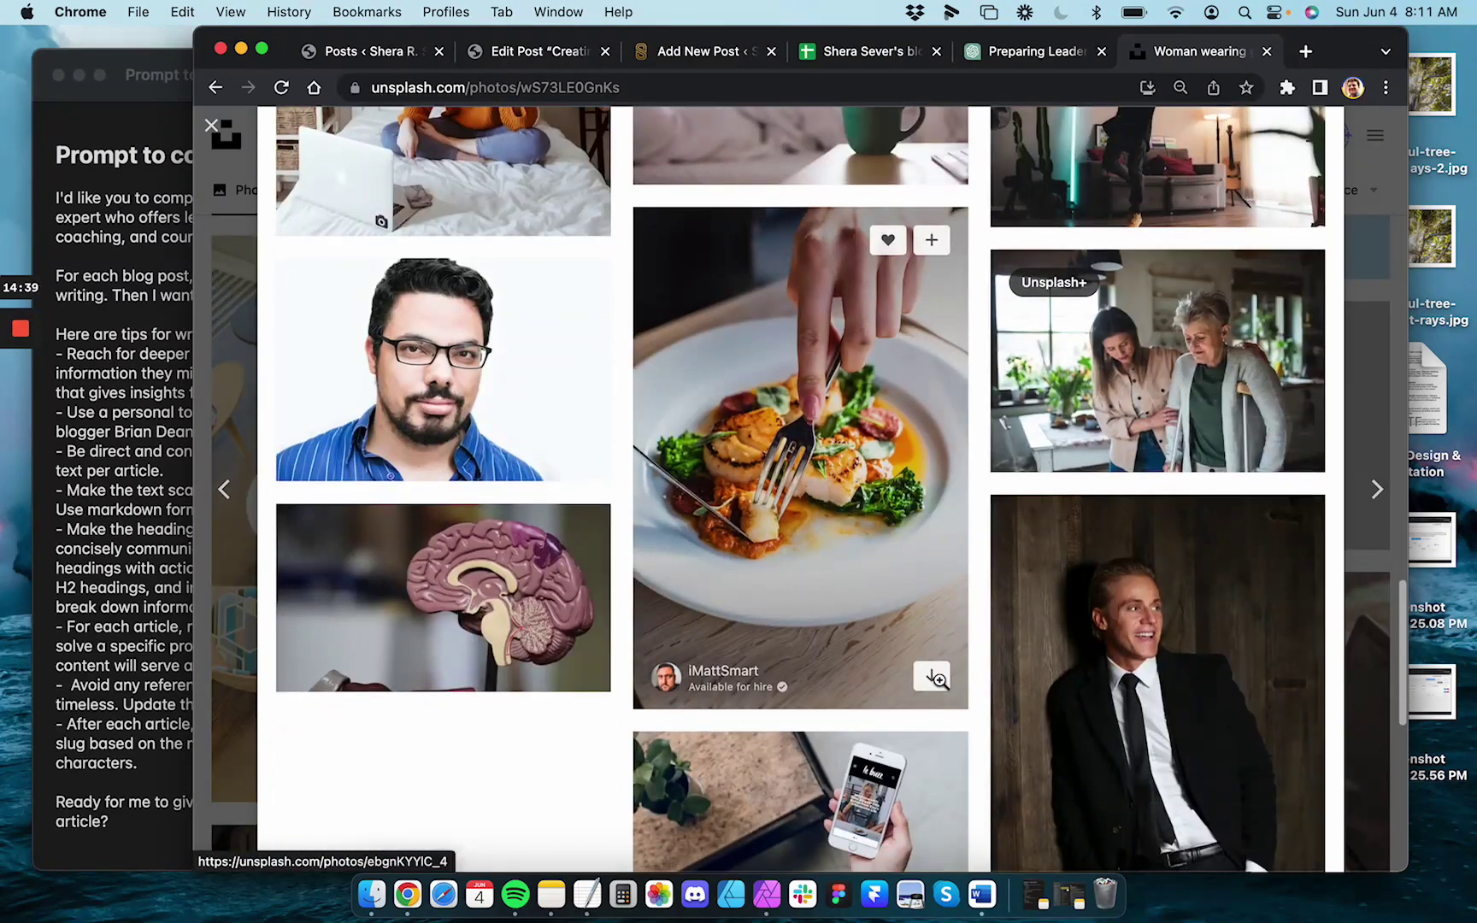
View the related photo of the steaming green mug and return to the LinkedIn search results
{"action": "scroll", "coordinate": [940, 682], "scroll_direction": "up", "scroll_amount": 3}
{"action": "left_click", "coordinate": [849, 265]}
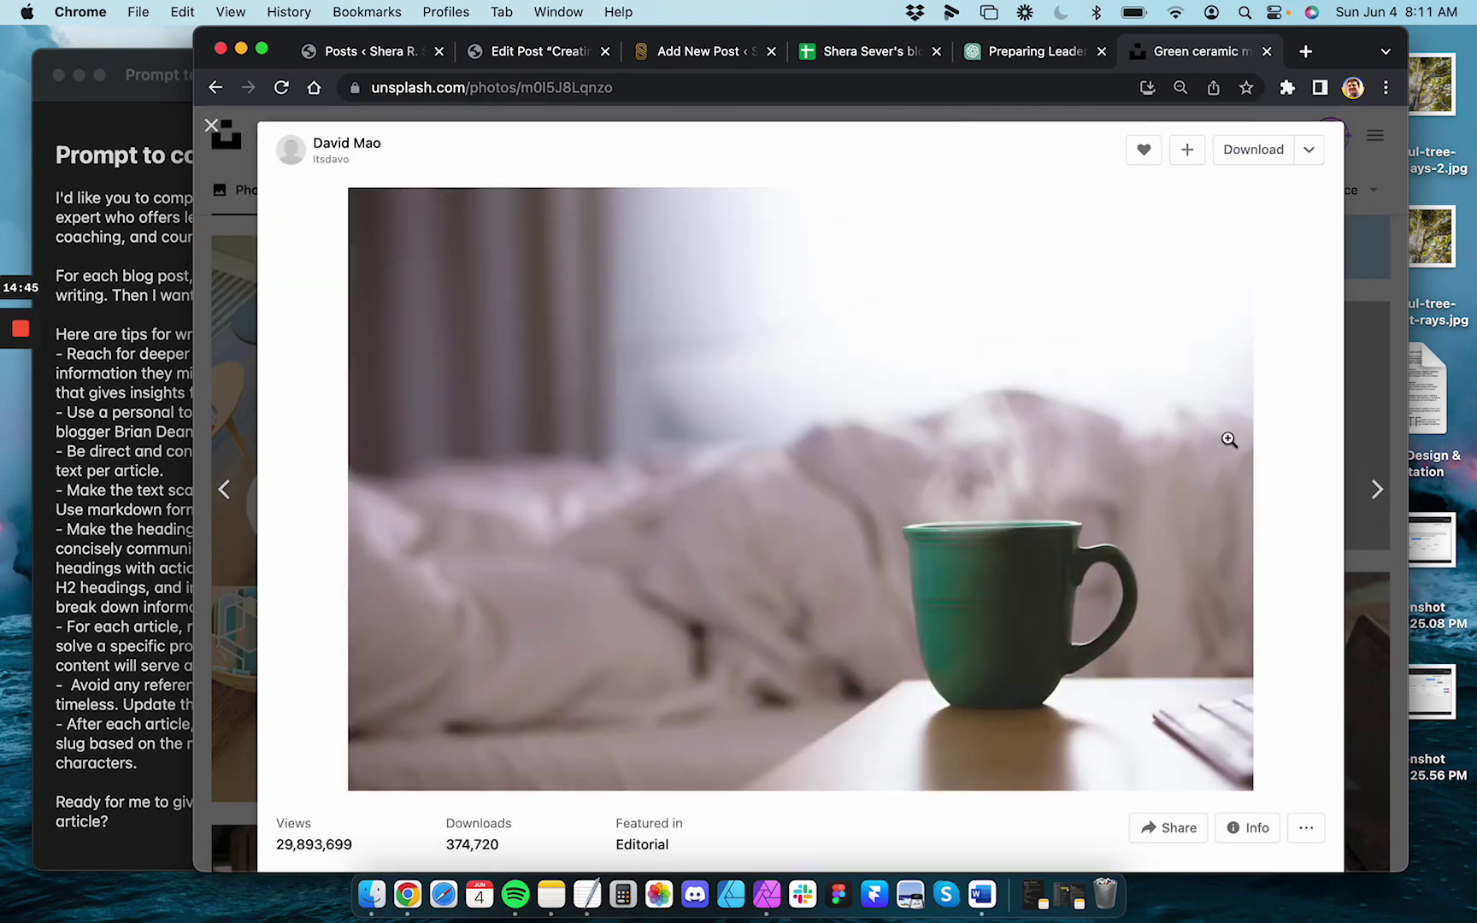
{"action": "left_click", "coordinate": [208, 126]}
Browse more of the LinkedIn results and open the photo of the man in a dark jacket using a MacBook in a café
{"action": "scroll", "coordinate": [667, 587], "scroll_direction": "down", "scroll_amount": 10}
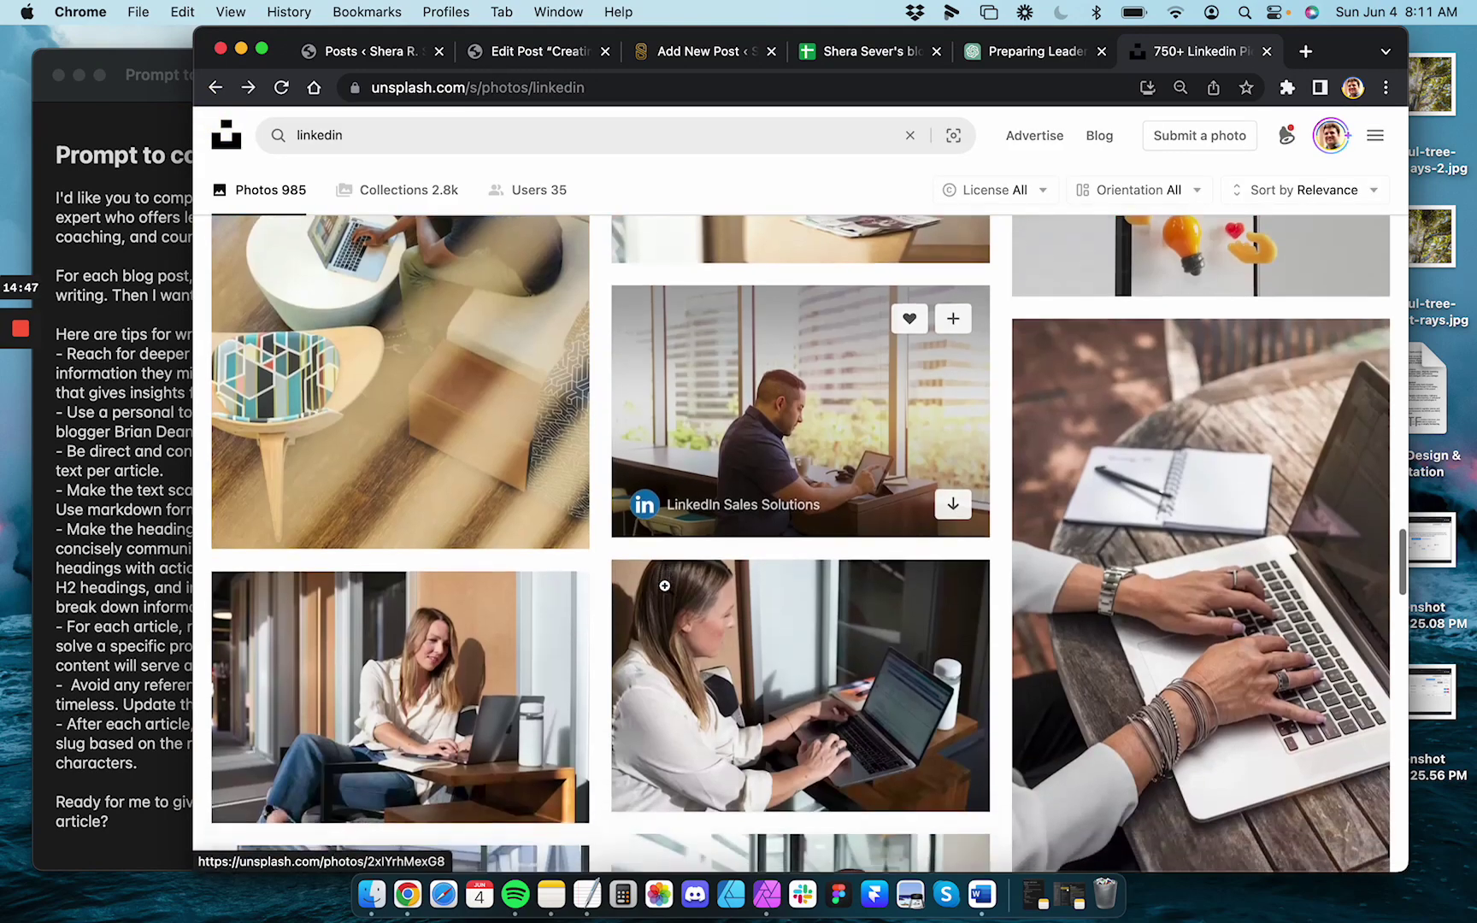
{"action": "scroll", "coordinate": [666, 586], "scroll_direction": "down", "scroll_amount": 1}
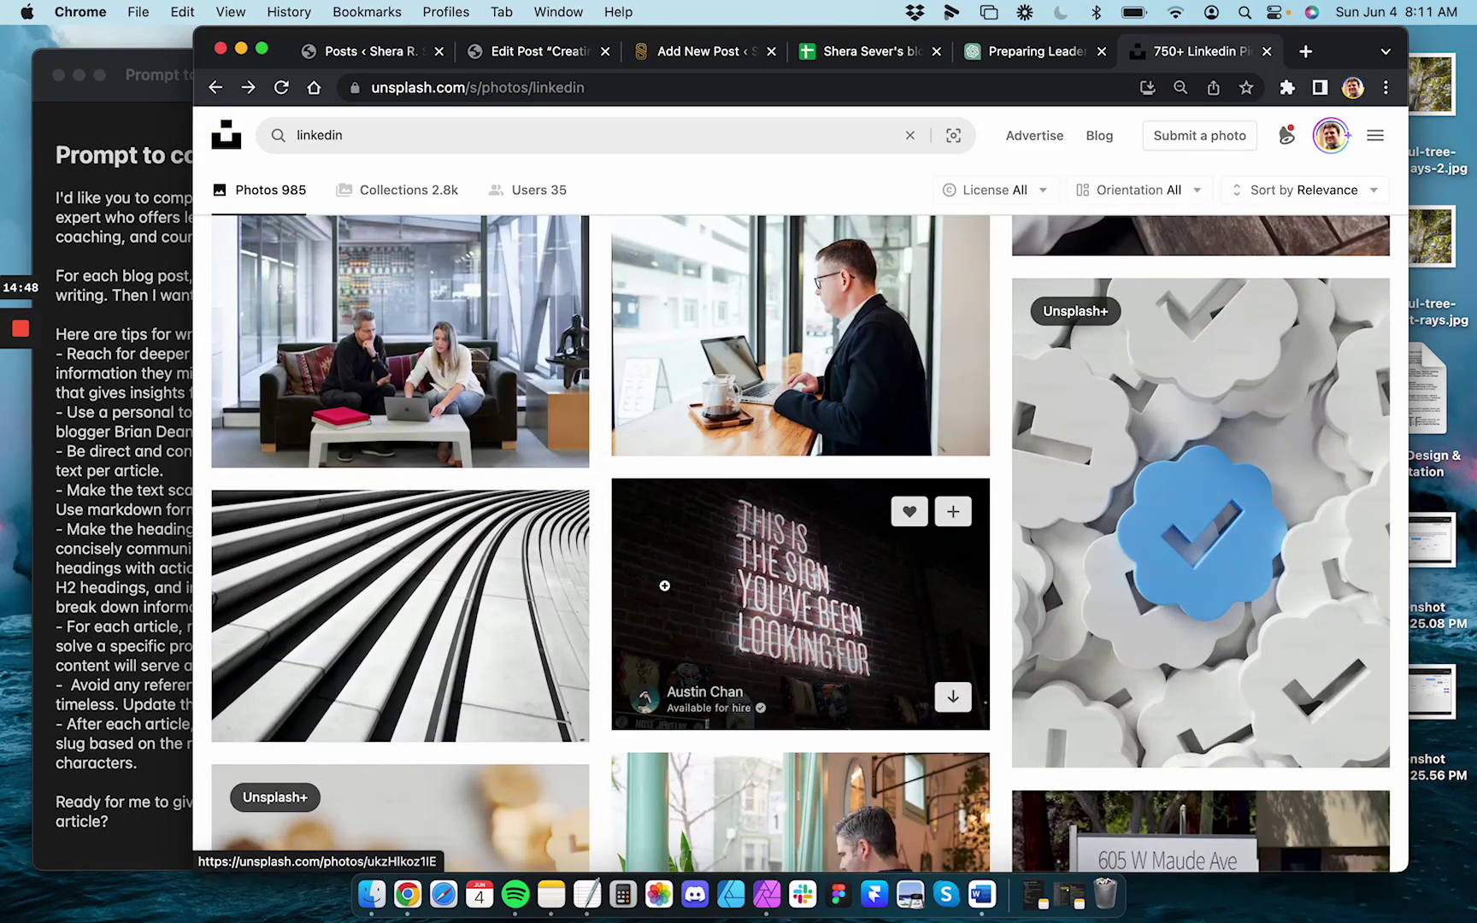
{"action": "scroll", "coordinate": [556, 530], "scroll_direction": "up", "scroll_amount": 5}
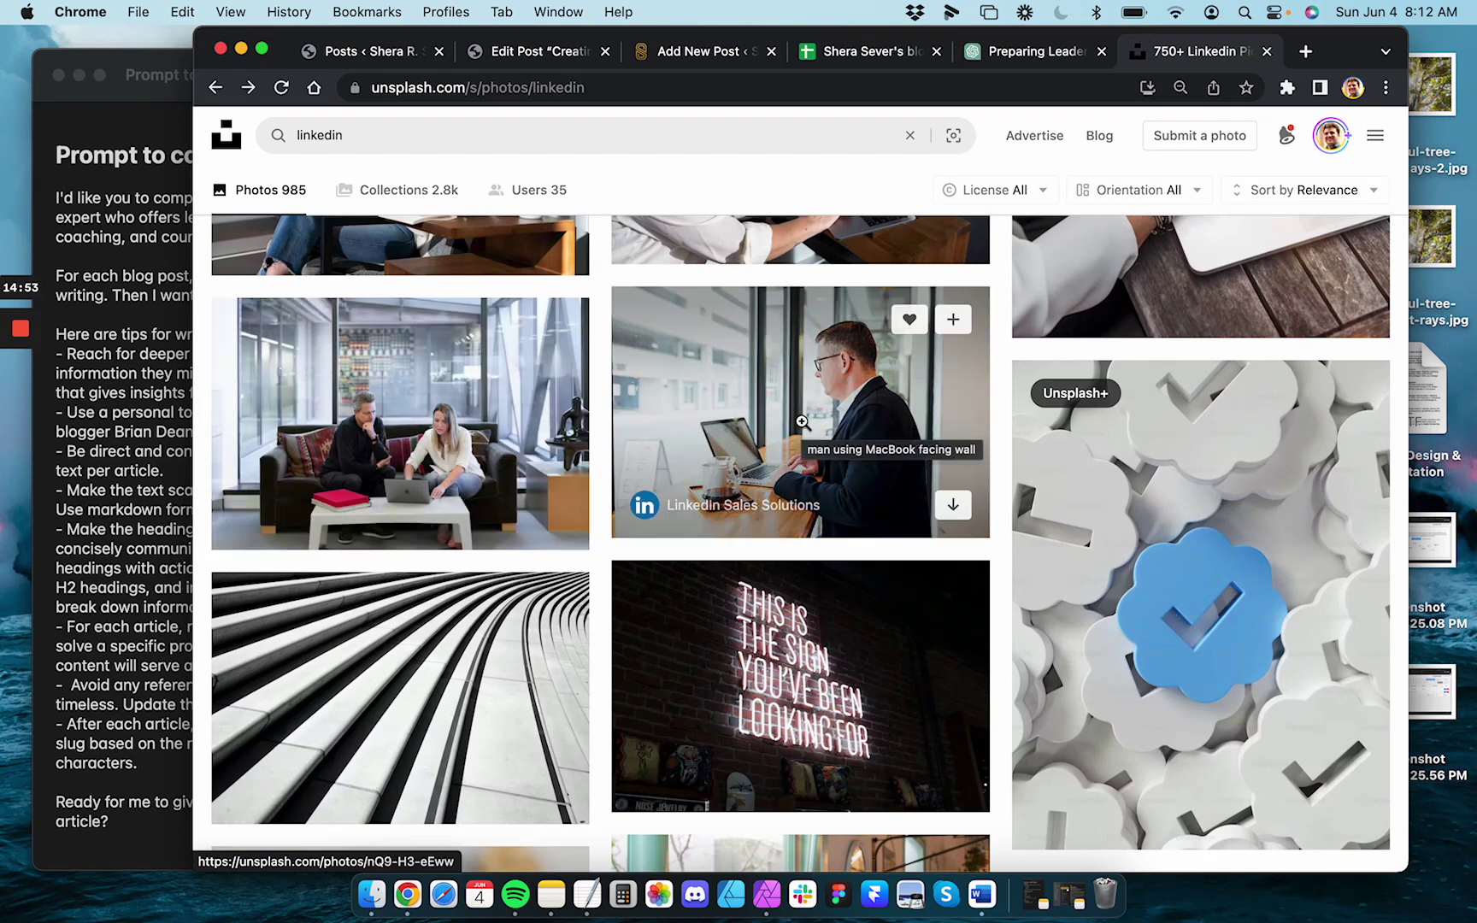
{"action": "left_click", "coordinate": [868, 330]}
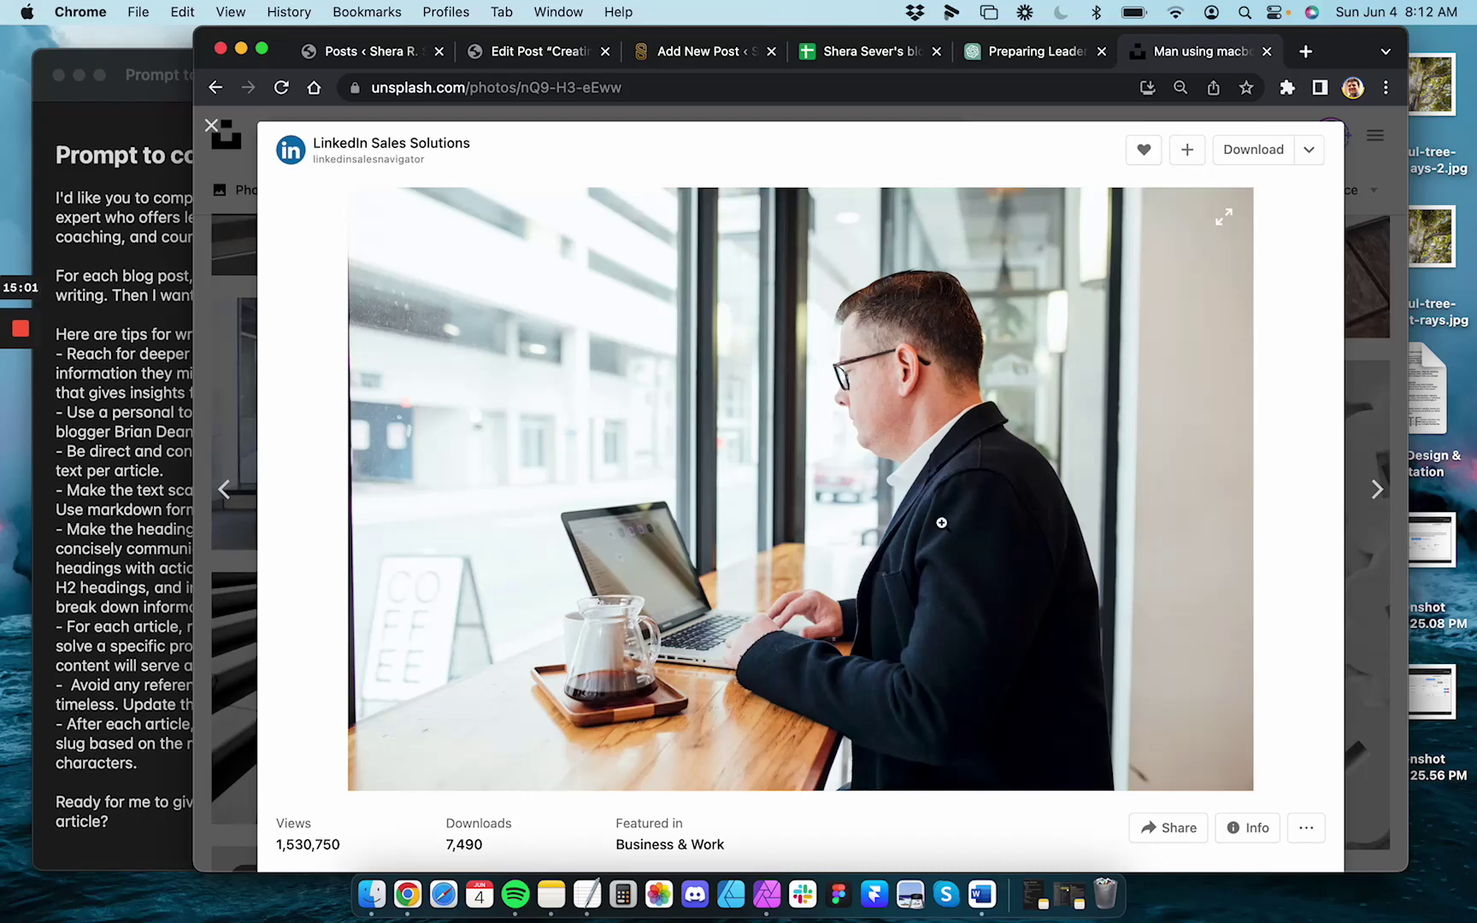
Examine the café MacBook photo and look through its related photos down to the related collections
{"action": "scroll", "coordinate": [943, 561], "scroll_direction": "down", "scroll_amount": 5}
{"action": "scroll", "coordinate": [943, 559], "scroll_direction": "up", "scroll_amount": 5}
{"action": "scroll", "coordinate": [942, 559], "scroll_direction": "down", "scroll_amount": 1}
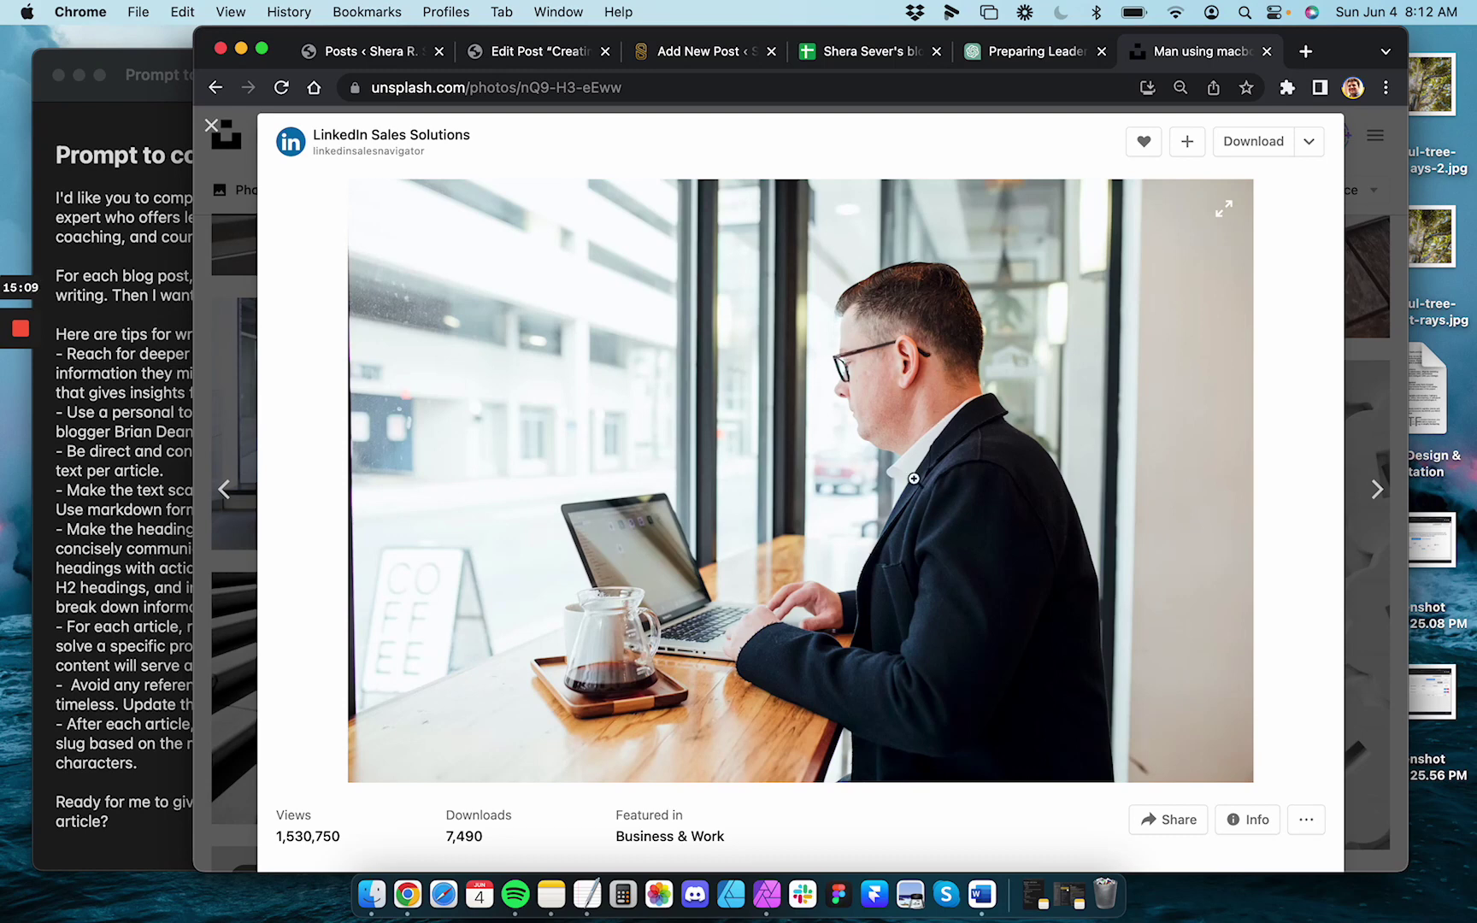
{"action": "scroll", "coordinate": [914, 479], "scroll_direction": "down", "scroll_amount": 10}
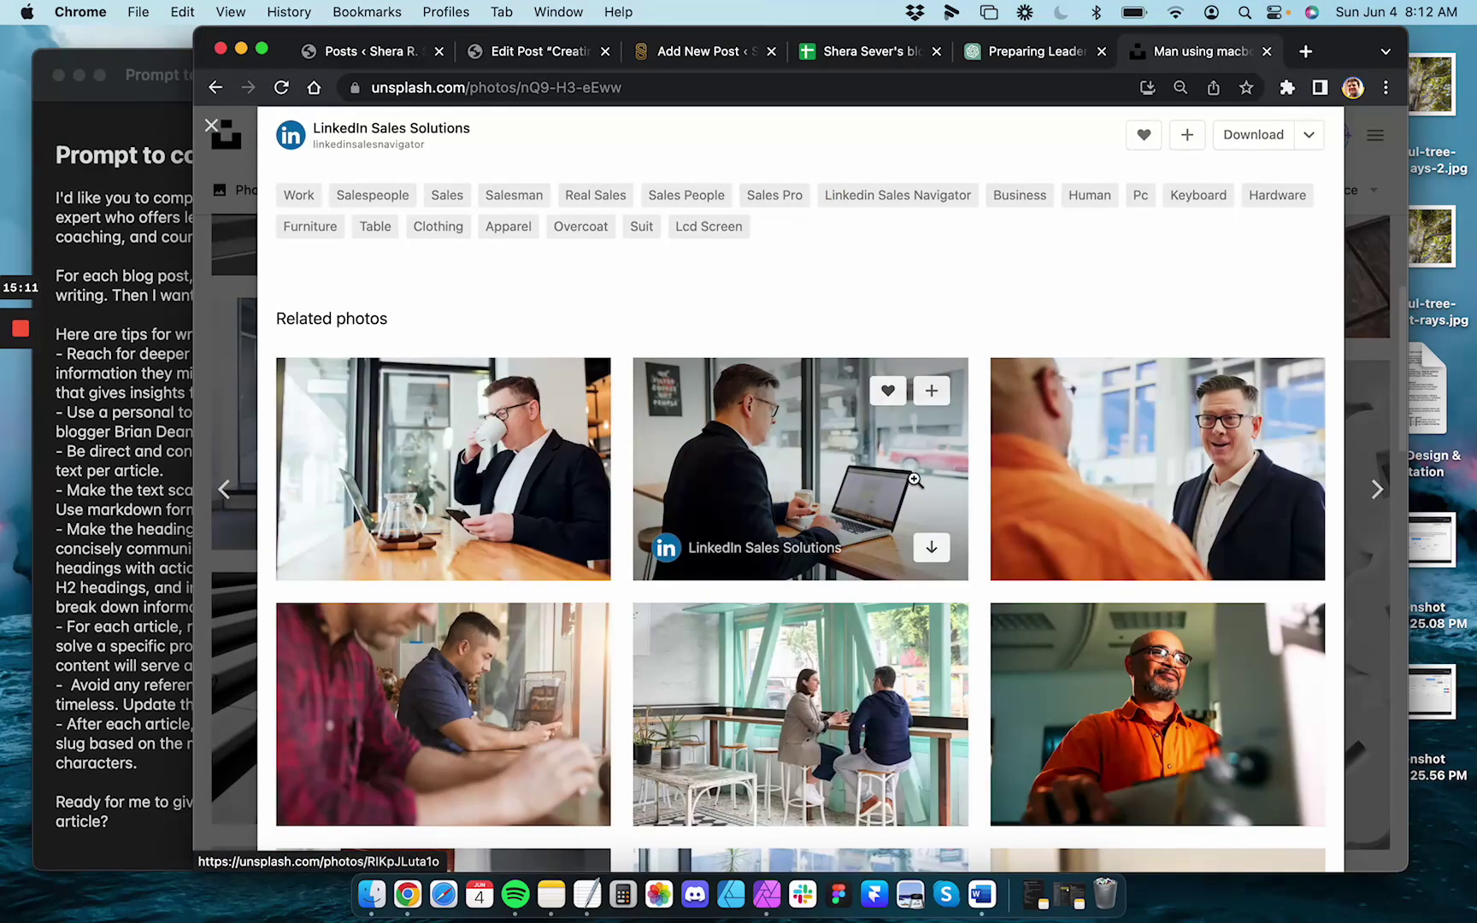
{"action": "scroll", "coordinate": [842, 558], "scroll_direction": "down", "scroll_amount": 5}
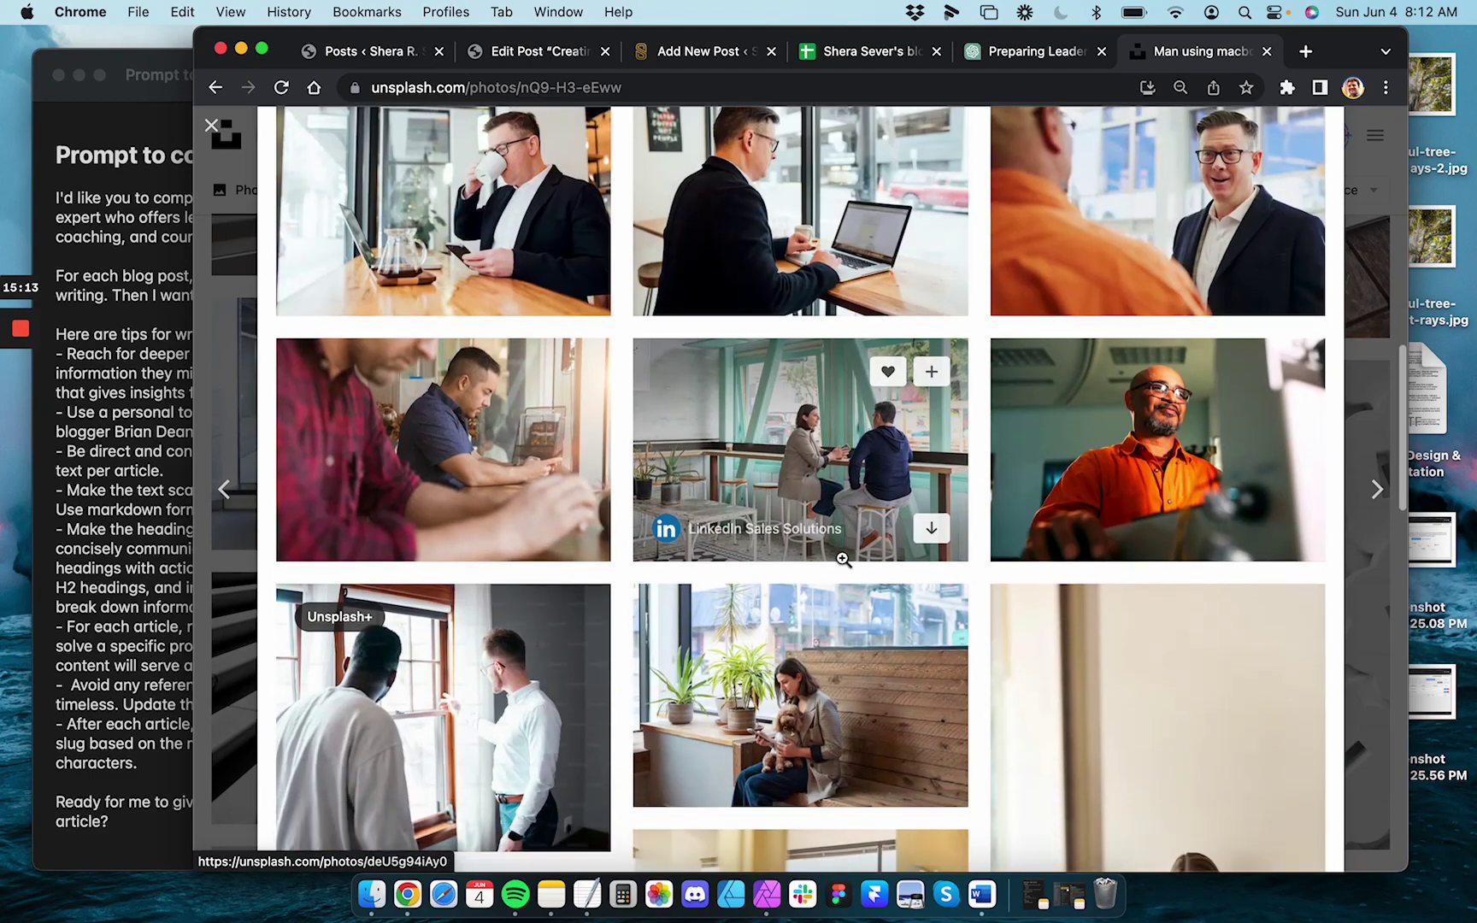
{"action": "scroll", "coordinate": [842, 558], "scroll_direction": "down", "scroll_amount": 7}
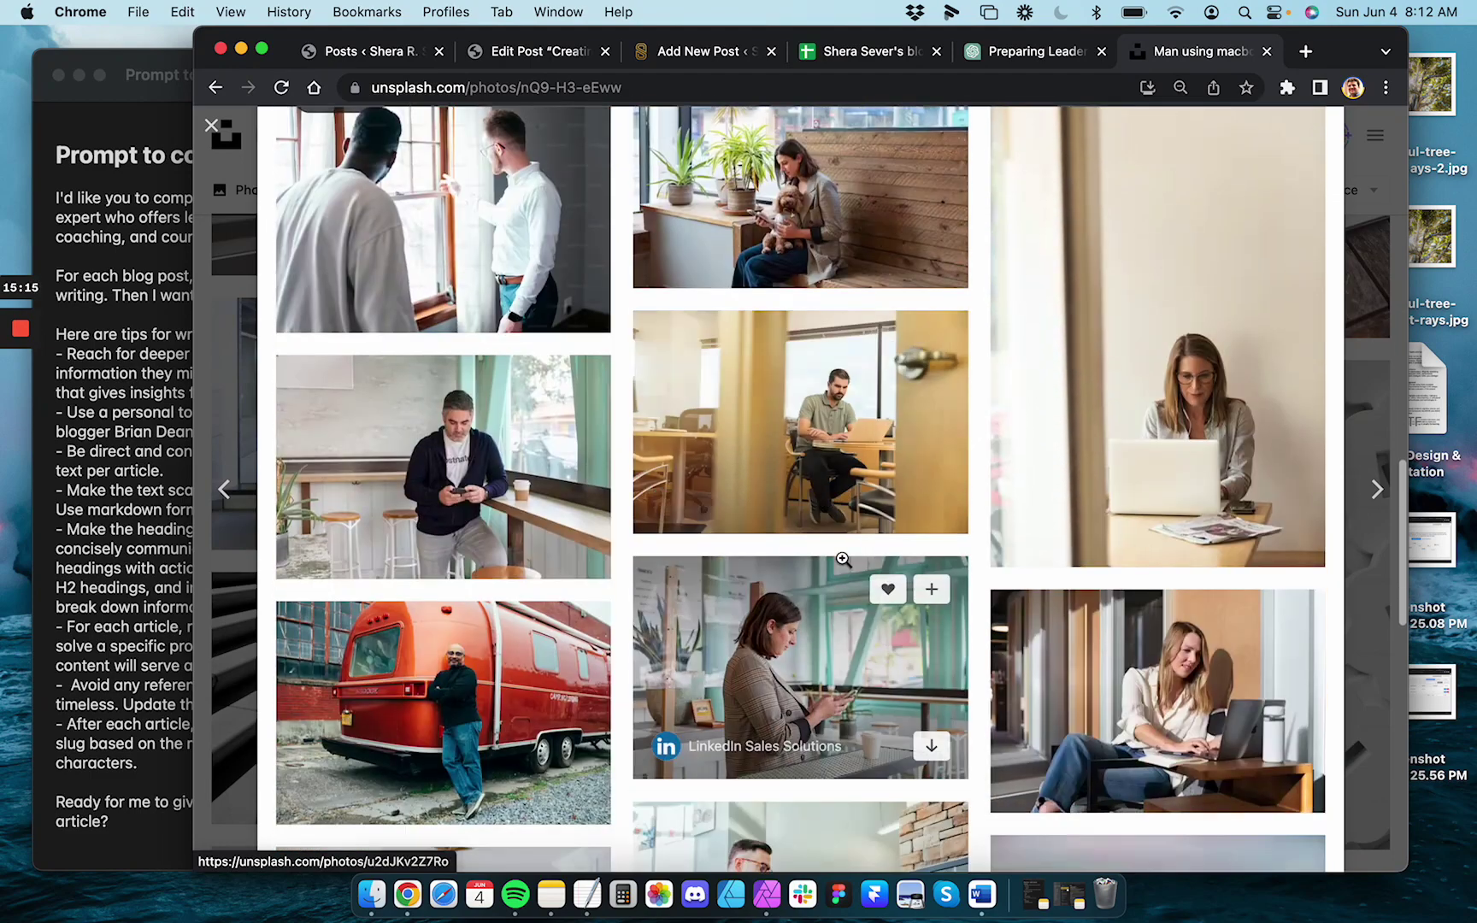
{"action": "scroll", "coordinate": [842, 558], "scroll_direction": "down", "scroll_amount": 7}
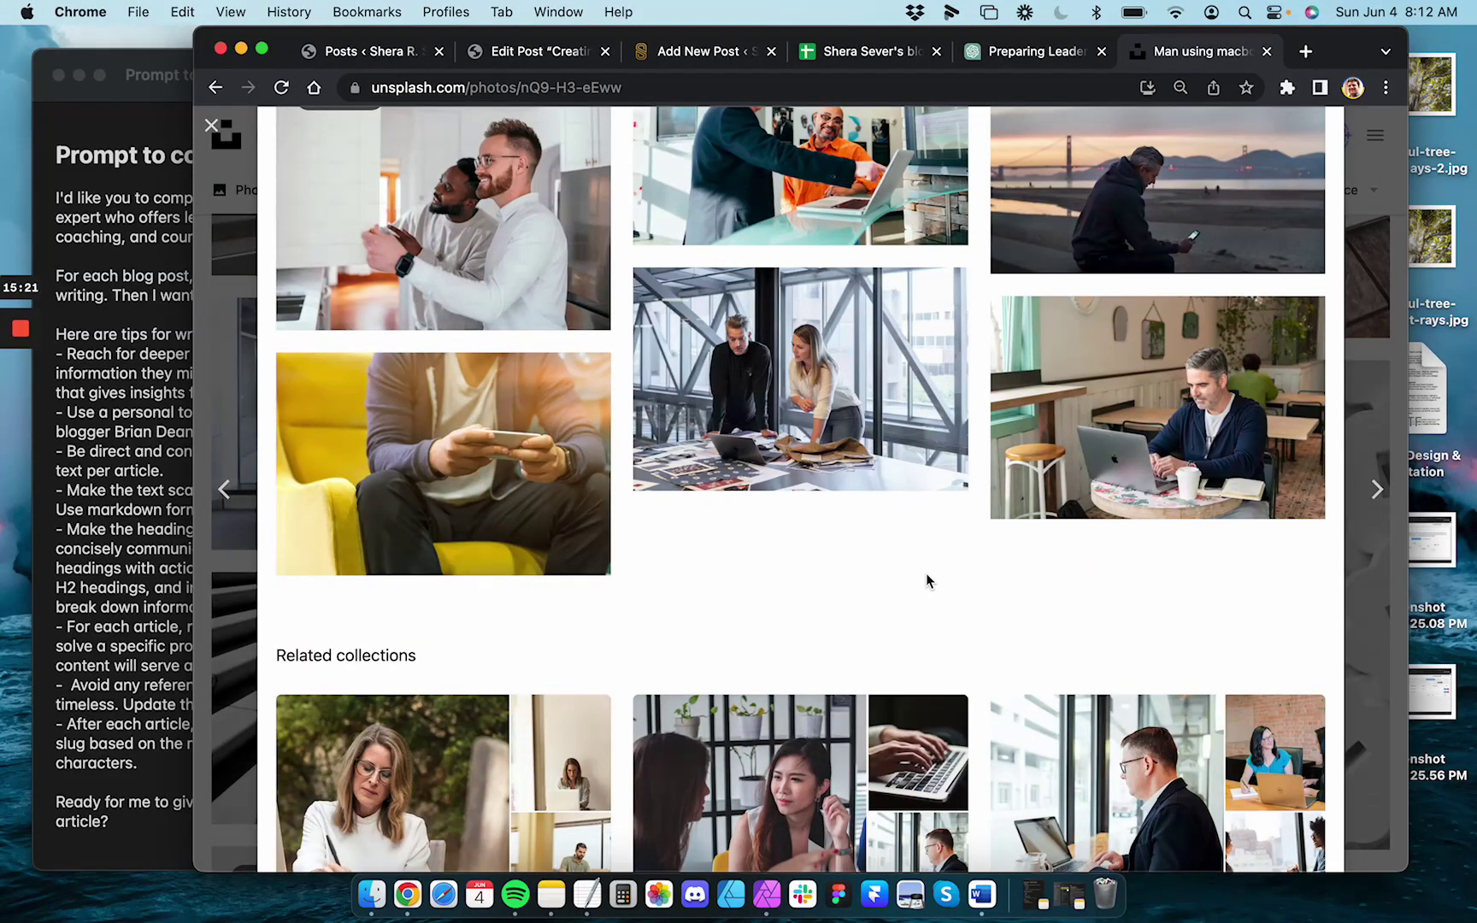
{"action": "scroll", "coordinate": [927, 581], "scroll_direction": "down", "scroll_amount": 1}
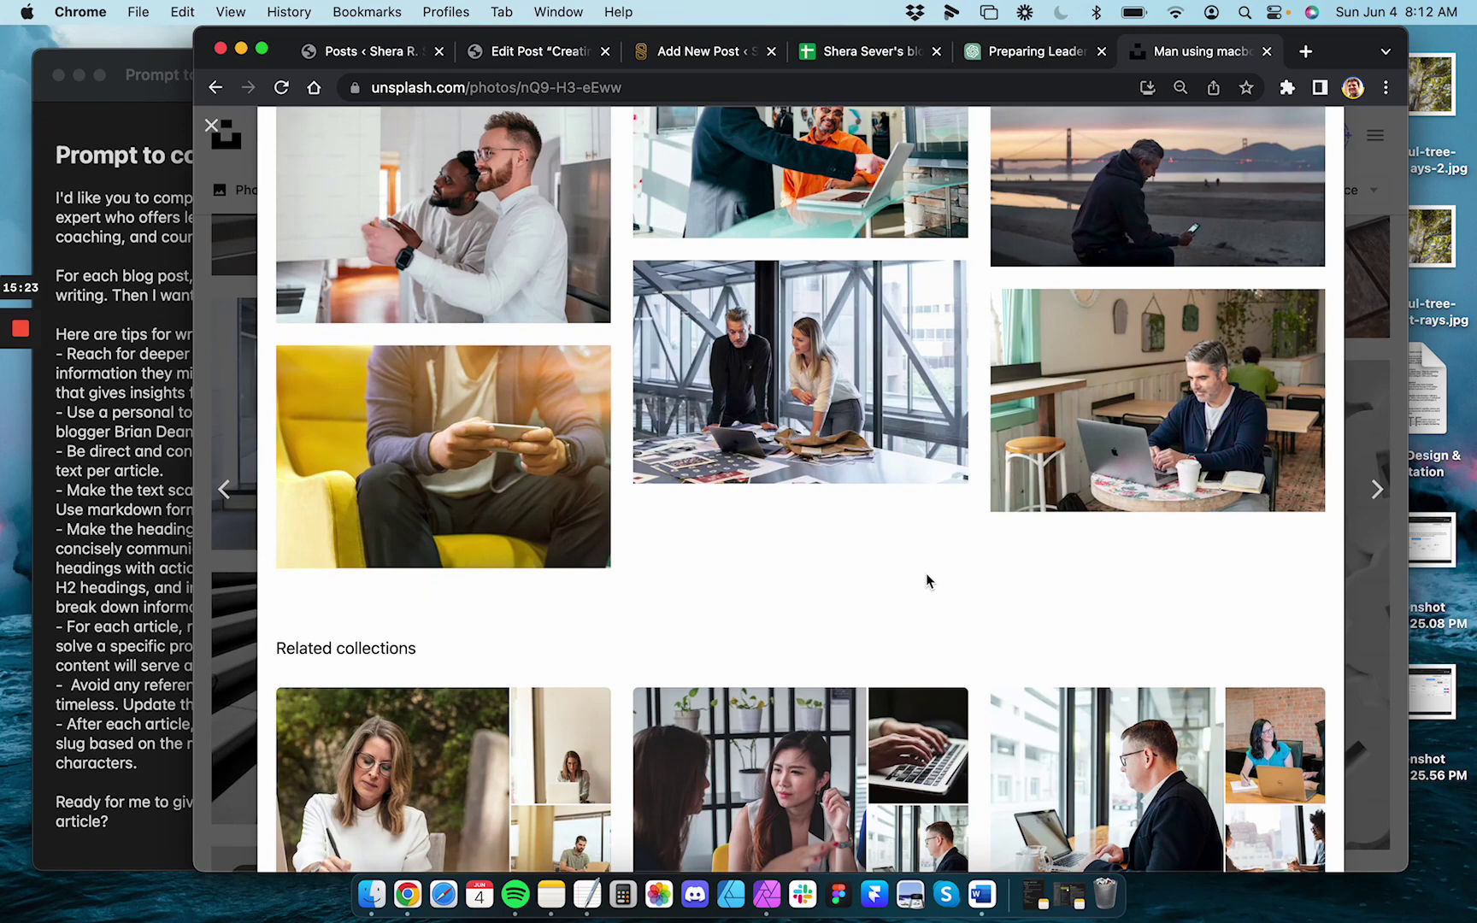
Open the related Business collection and browse through its photos for a suitable featured image
{"action": "scroll", "coordinate": [926, 581], "scroll_direction": "down", "scroll_amount": 5}
{"action": "left_click", "coordinate": [770, 451]}
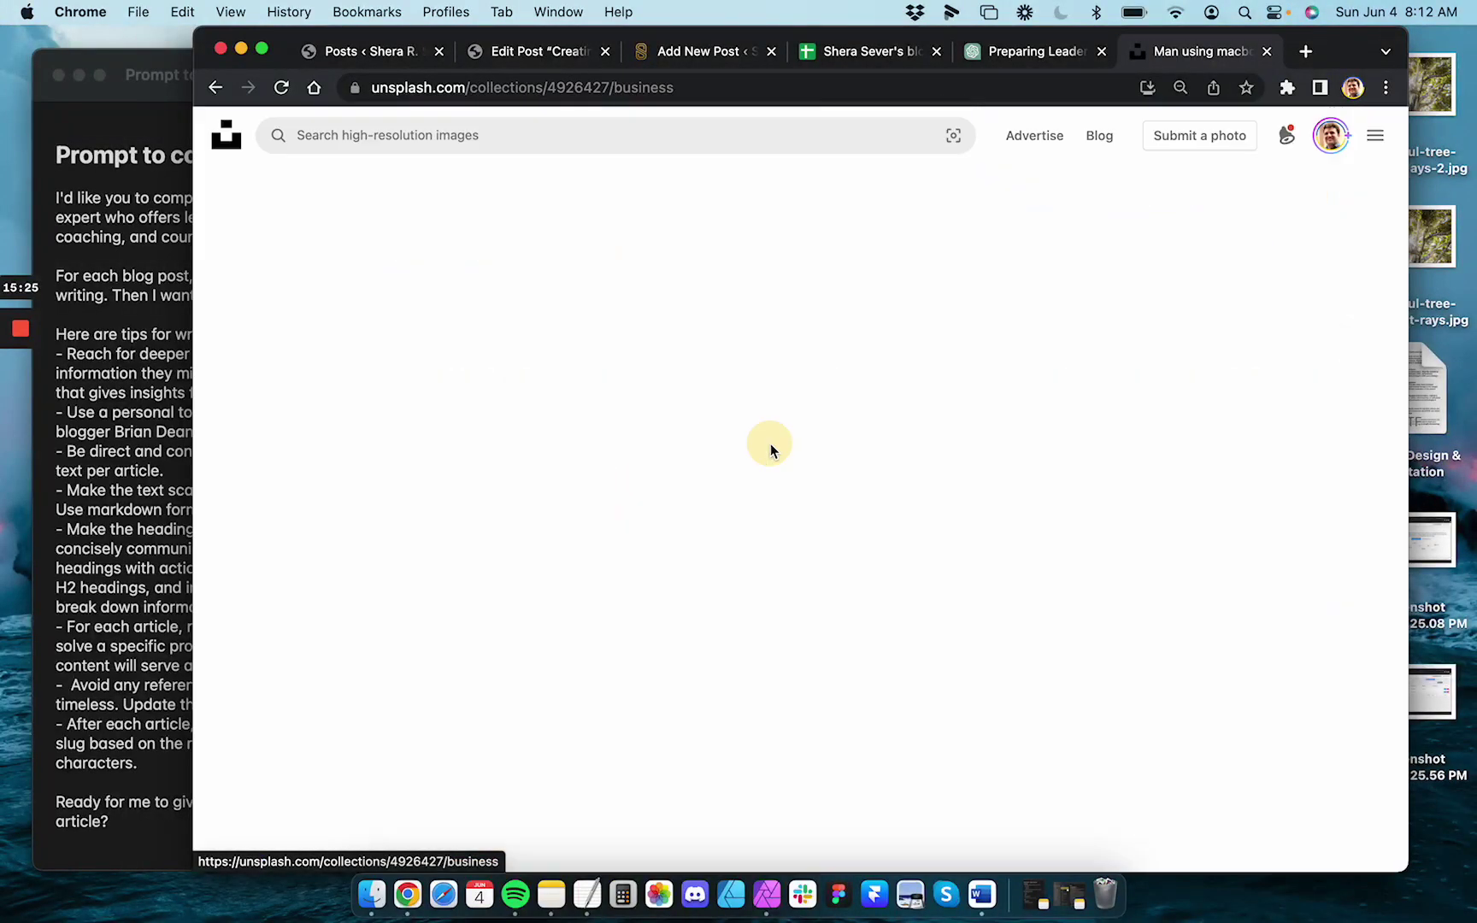
{"action": "scroll", "coordinate": [863, 598], "scroll_direction": "down", "scroll_amount": 5}
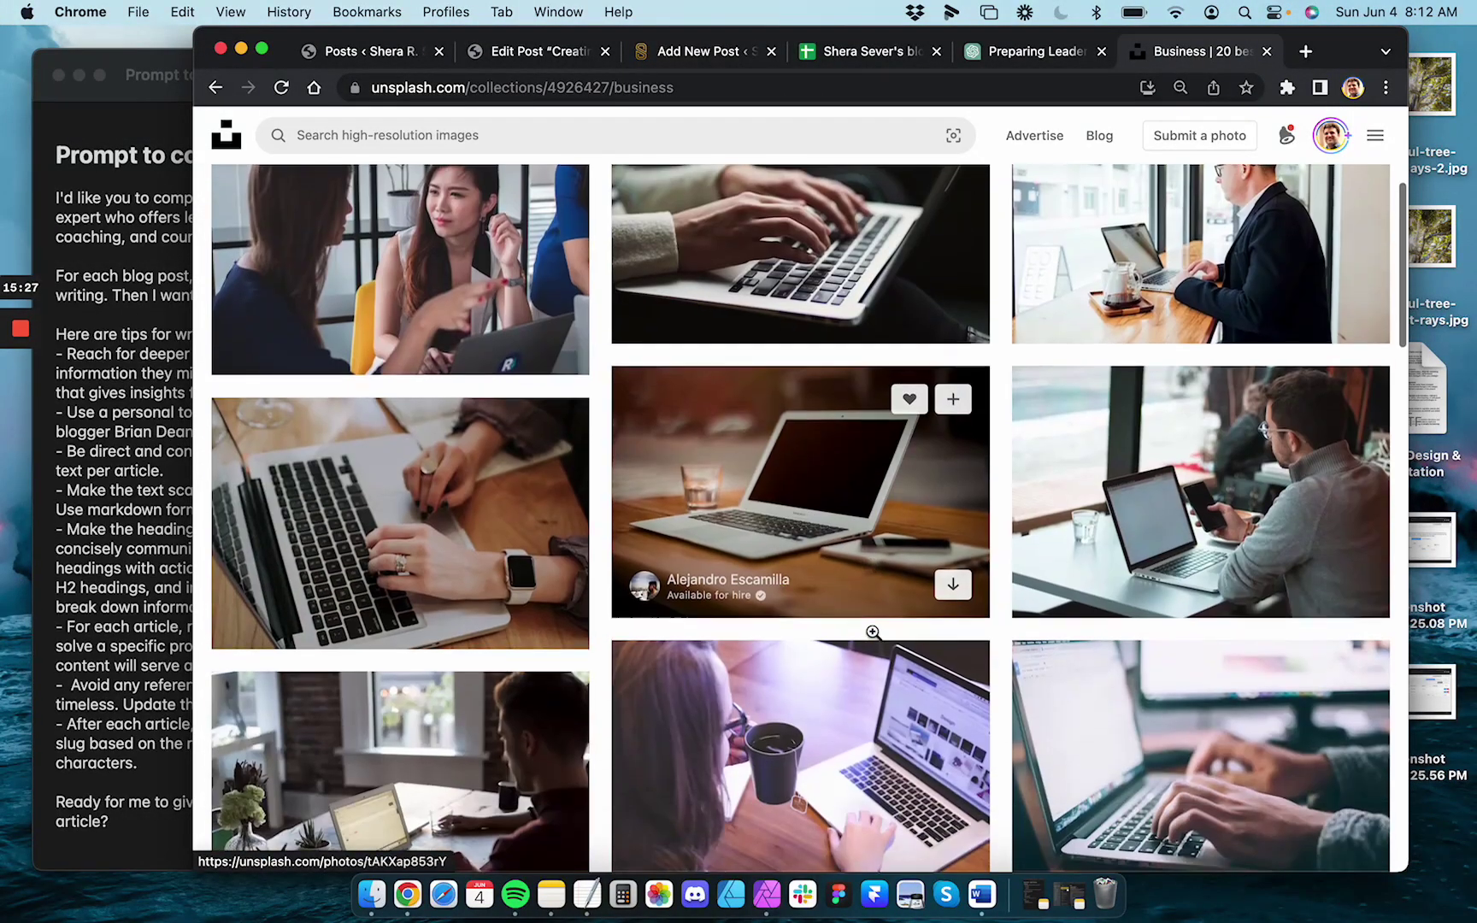
{"action": "scroll", "coordinate": [873, 631], "scroll_direction": "down", "scroll_amount": 5}
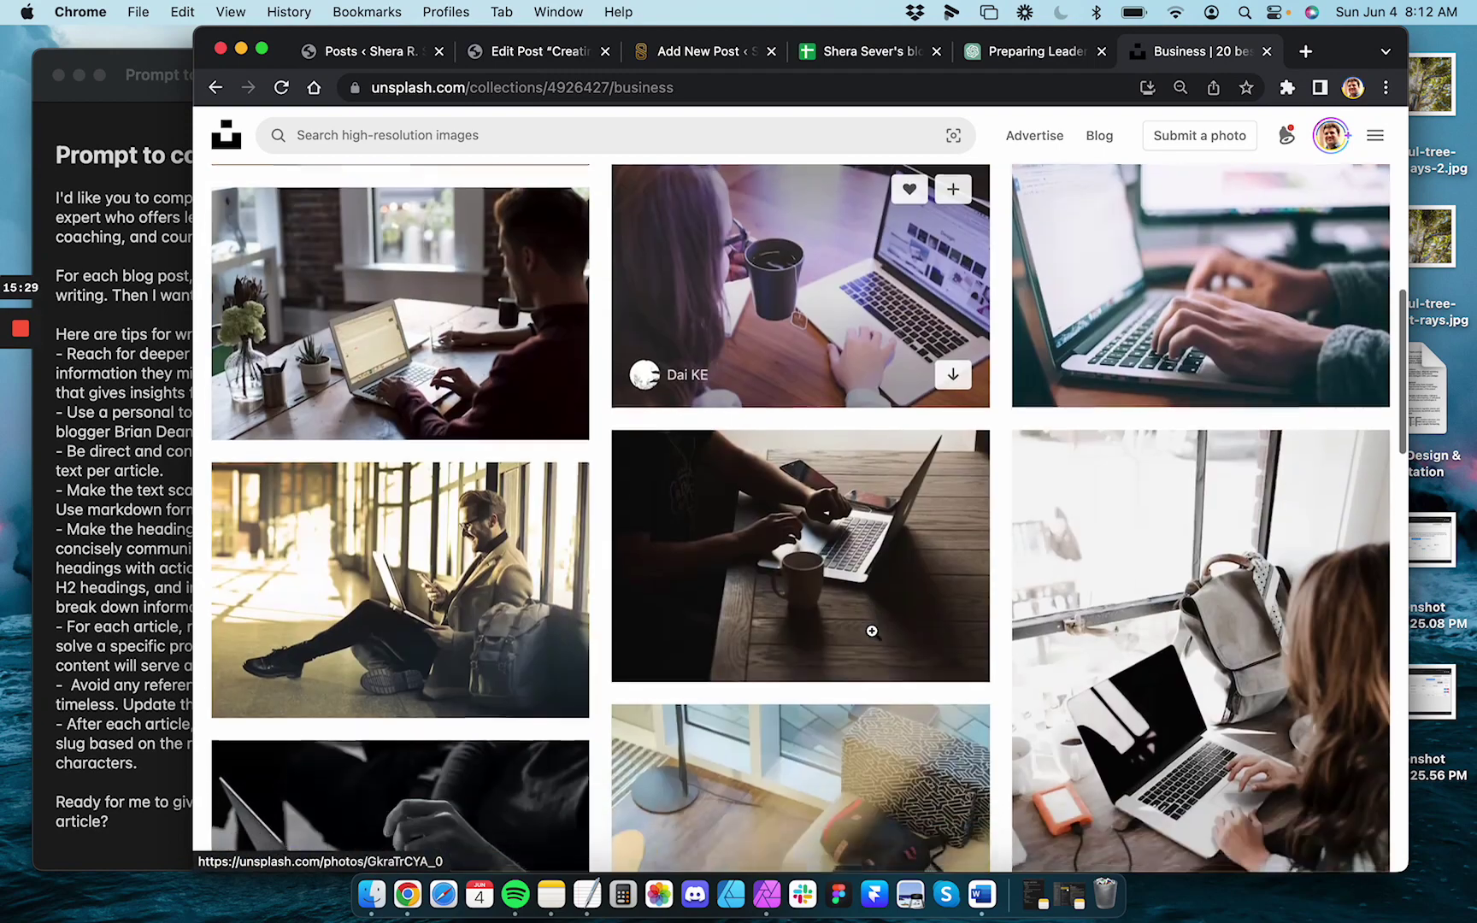
{"action": "scroll", "coordinate": [872, 631], "scroll_direction": "down", "scroll_amount": 5}
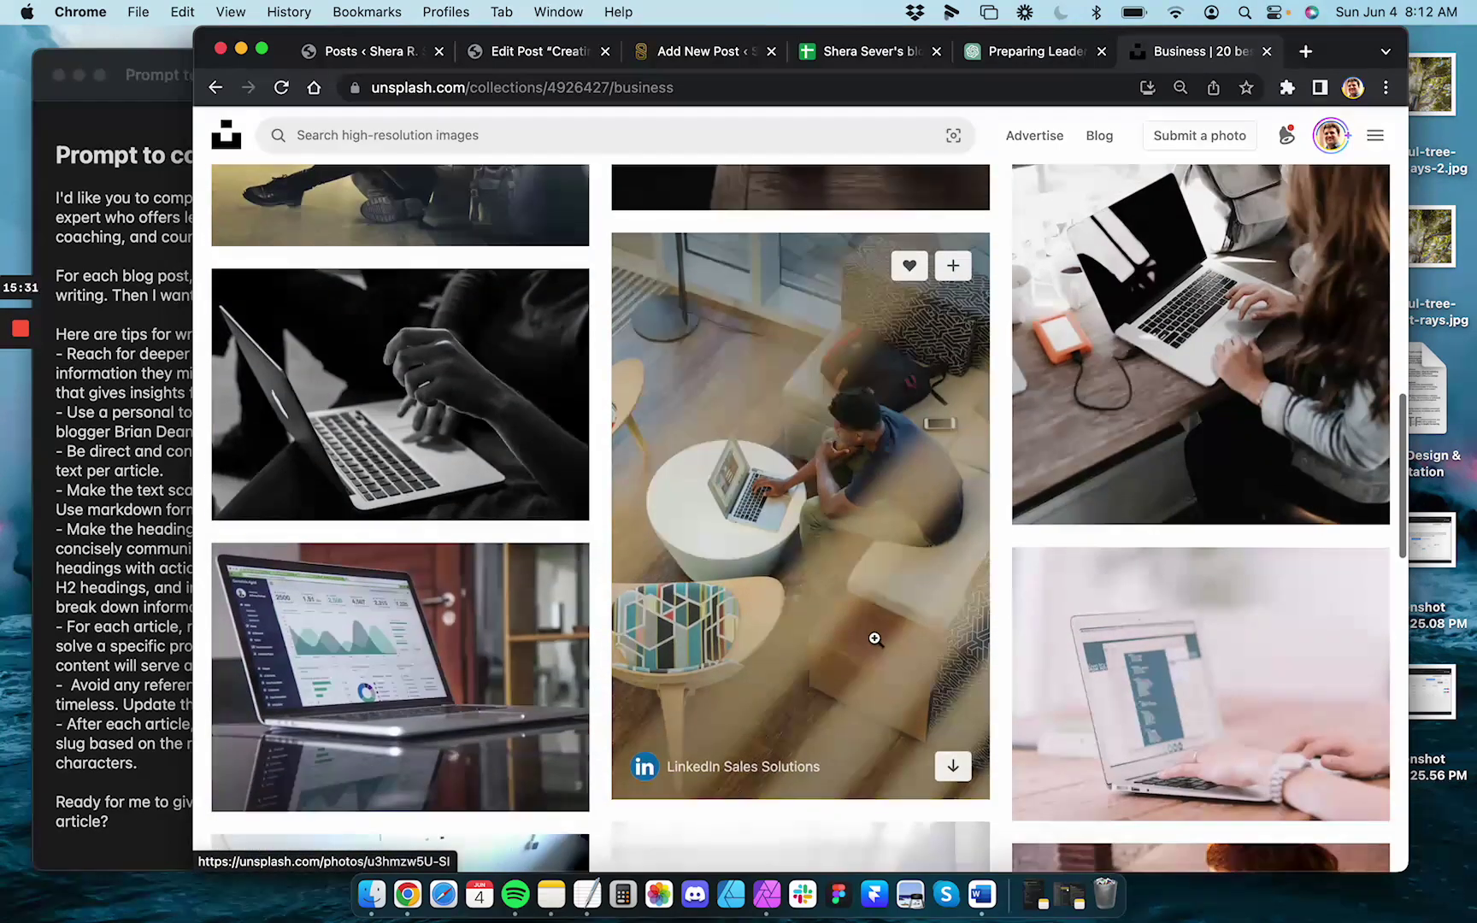
{"action": "scroll", "coordinate": [874, 638], "scroll_direction": "down", "scroll_amount": 5}
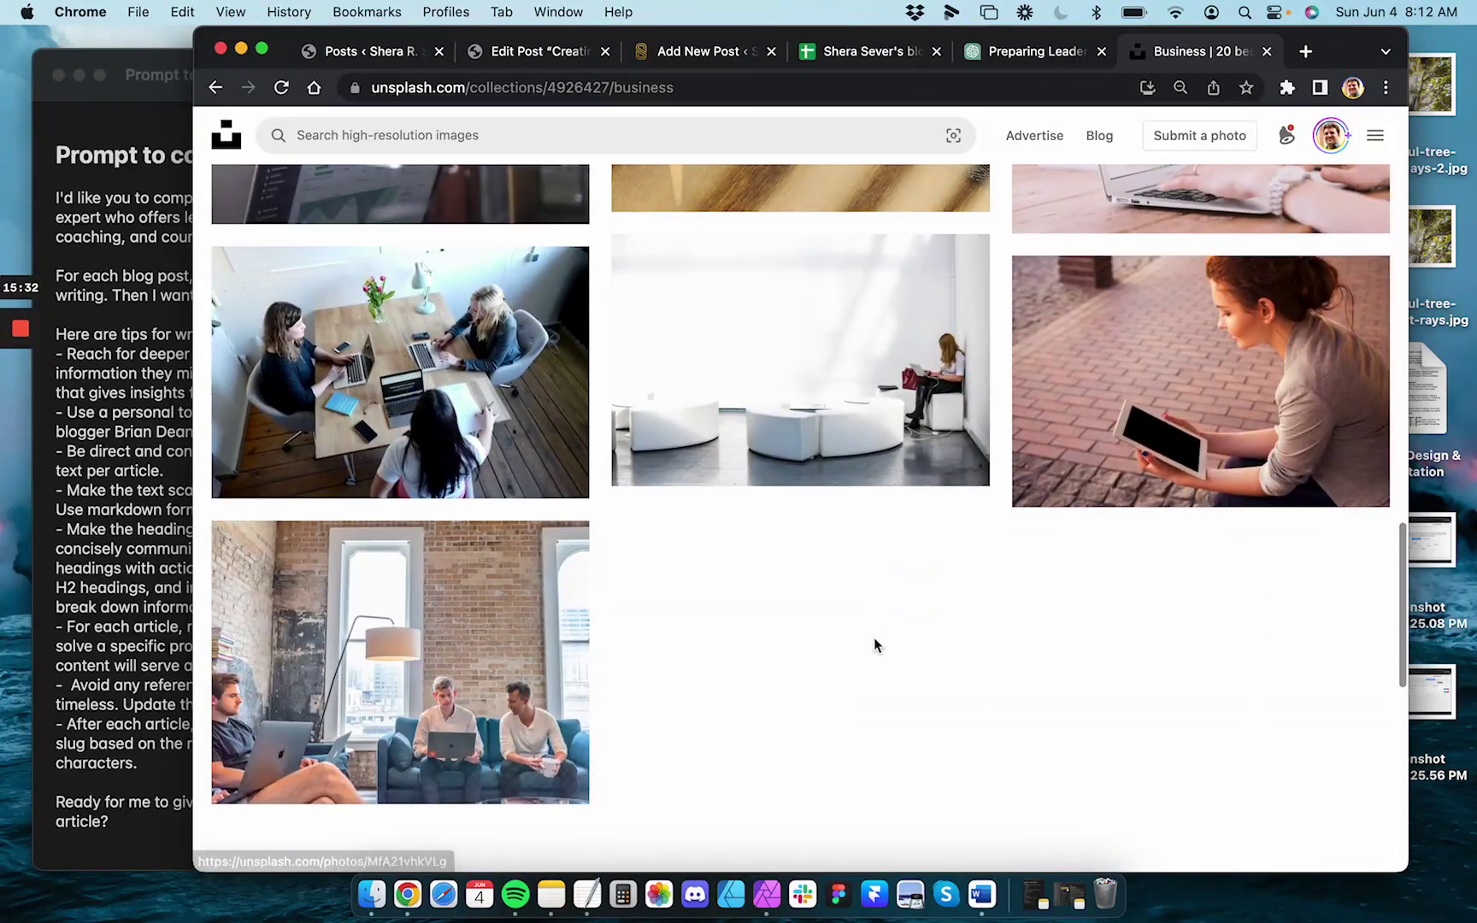
{"action": "scroll", "coordinate": [873, 637], "scroll_direction": "up", "scroll_amount": 15}
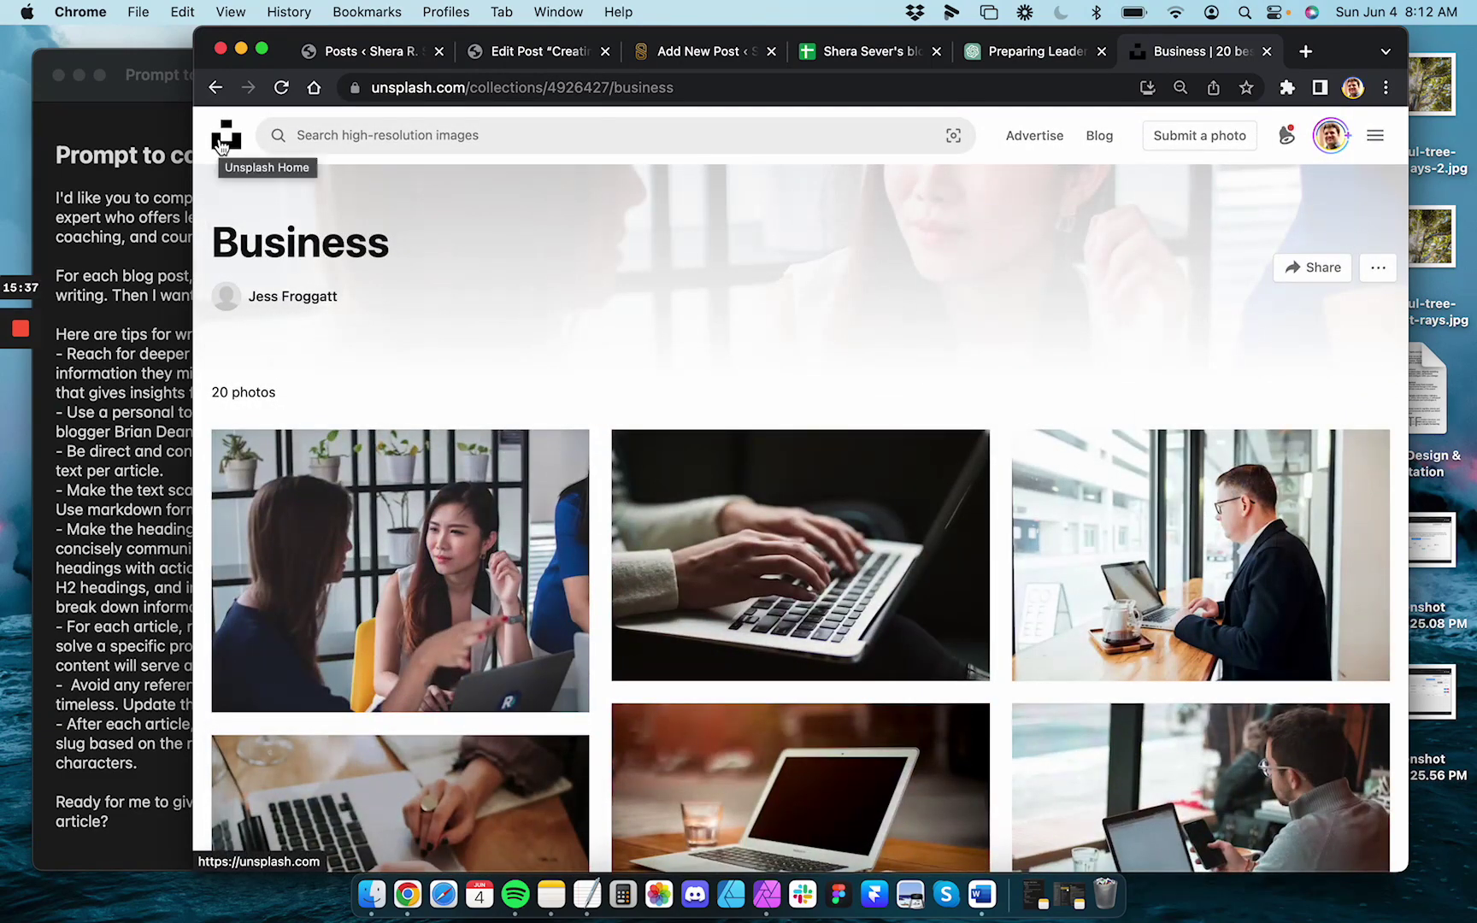
Open the photo of hands typing on a laptop, review its download sizes and inspect it enlarged
{"action": "left_click", "coordinate": [738, 485]}
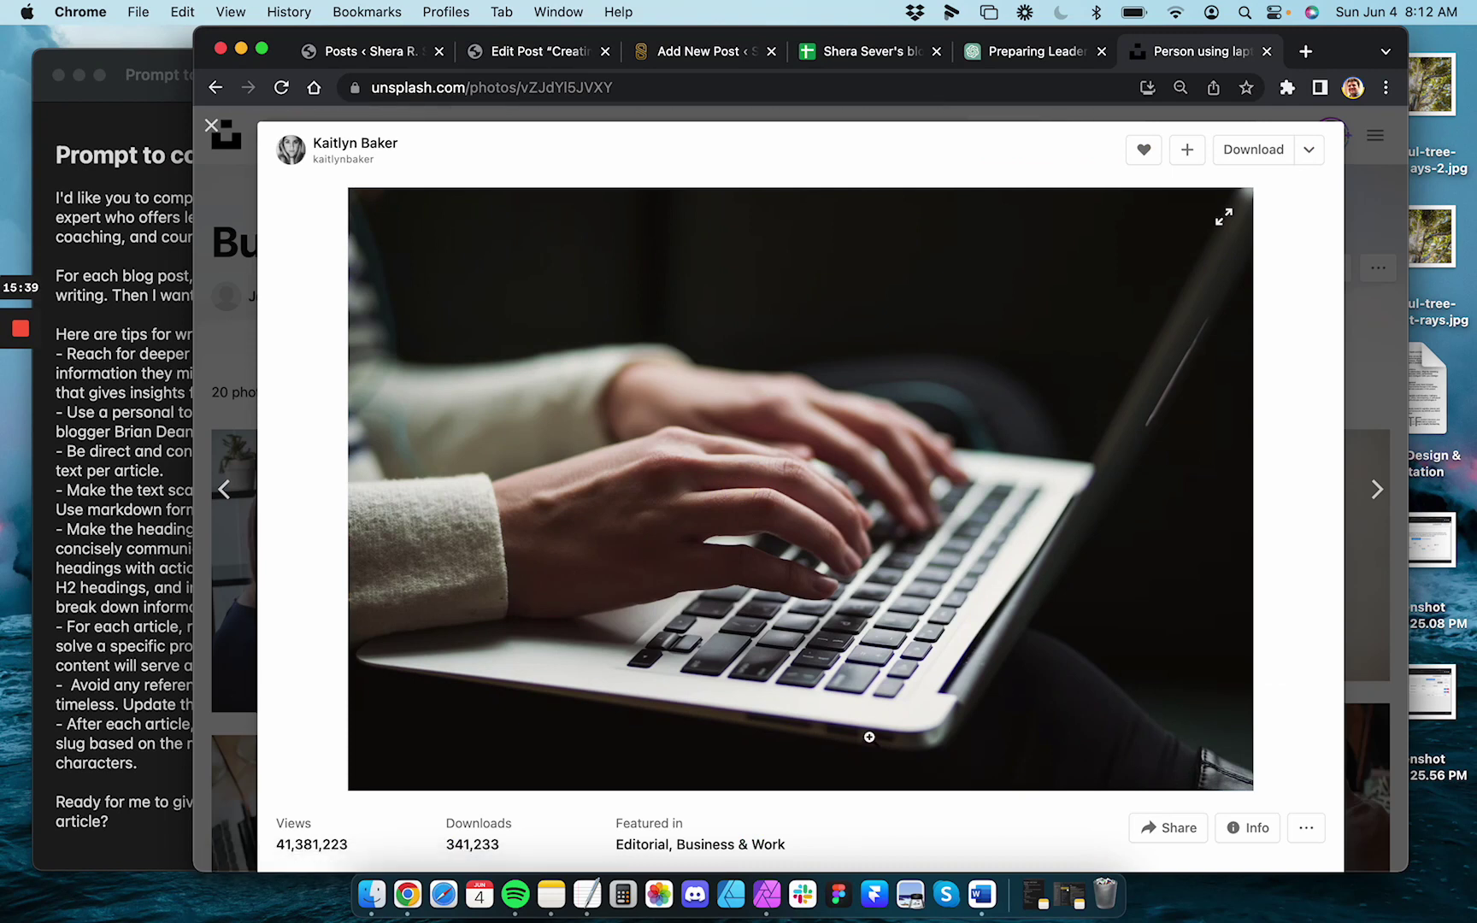
{"action": "scroll", "coordinate": [870, 735], "scroll_direction": "down", "scroll_amount": 1}
{"action": "scroll", "coordinate": [752, 566], "scroll_direction": "up", "scroll_amount": 1}
{"action": "left_click", "coordinate": [1308, 148]}
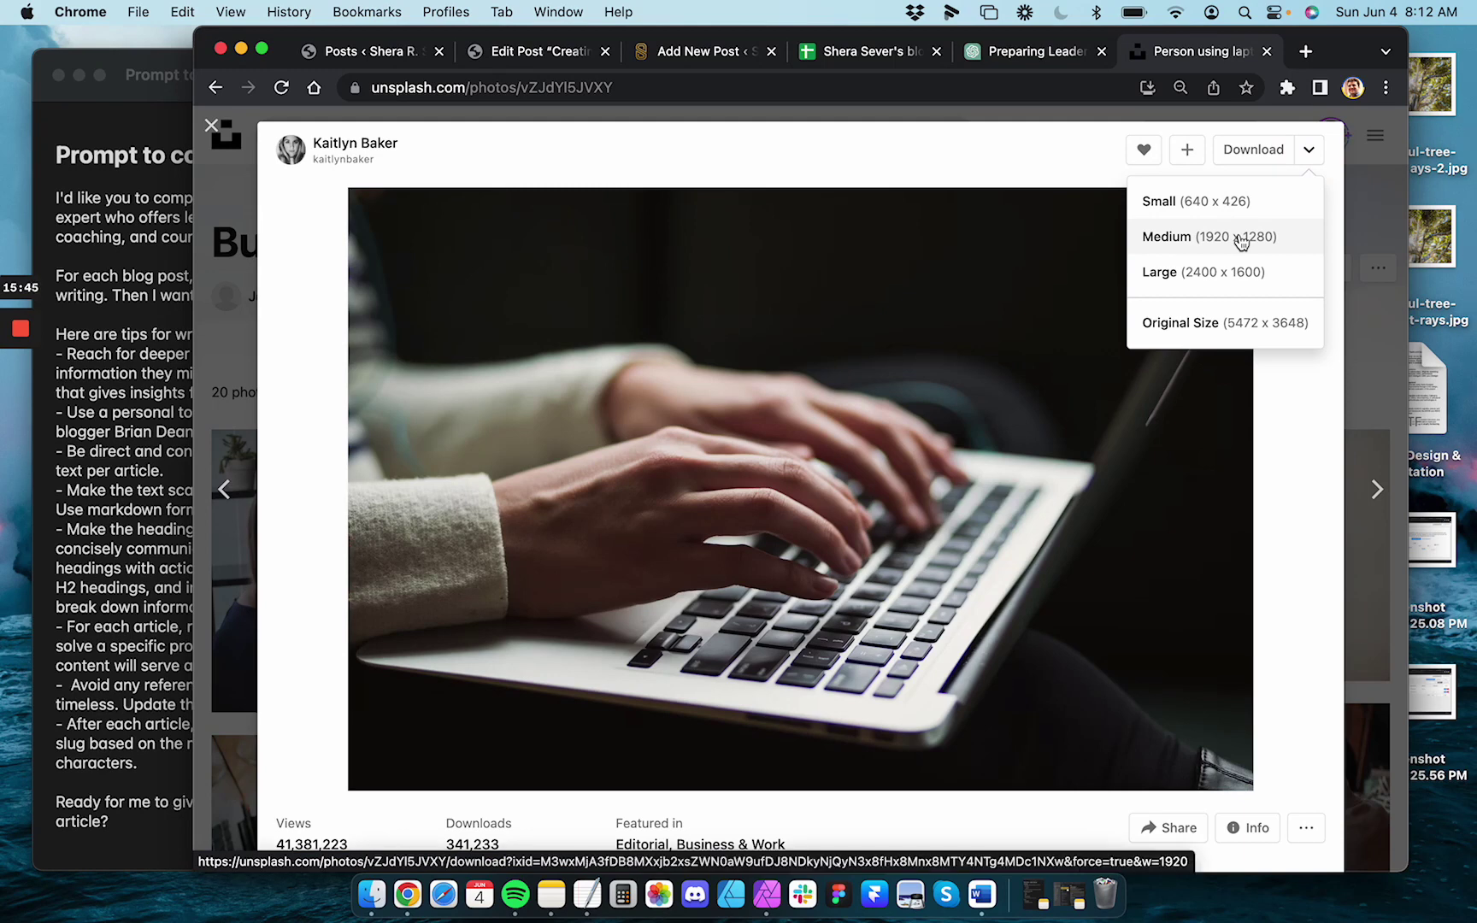
{"action": "left_click", "coordinate": [1024, 166]}
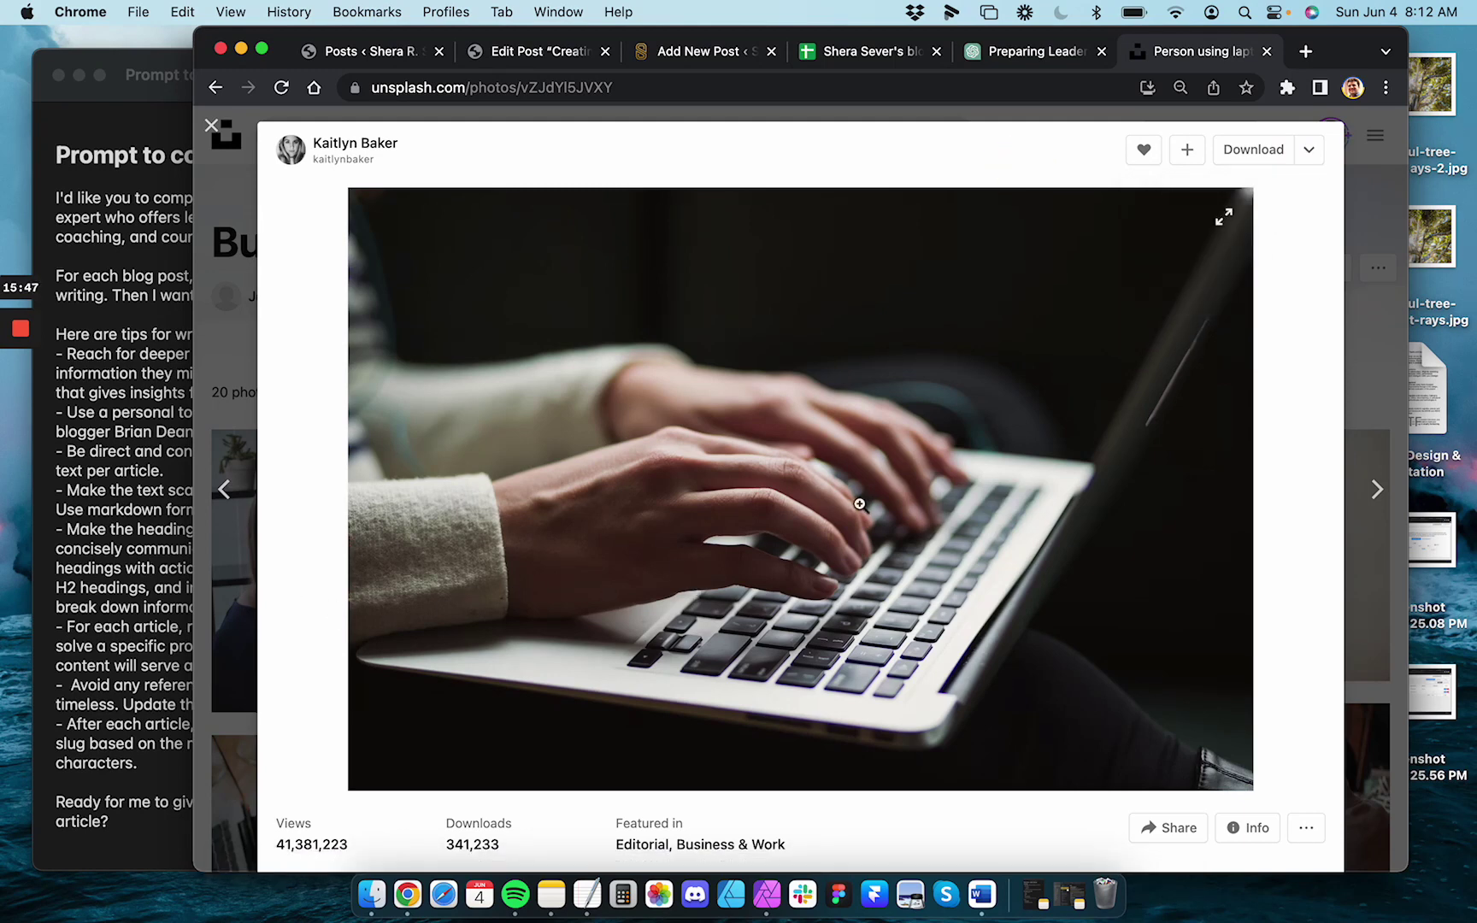
{"action": "left_click", "coordinate": [381, 522]}
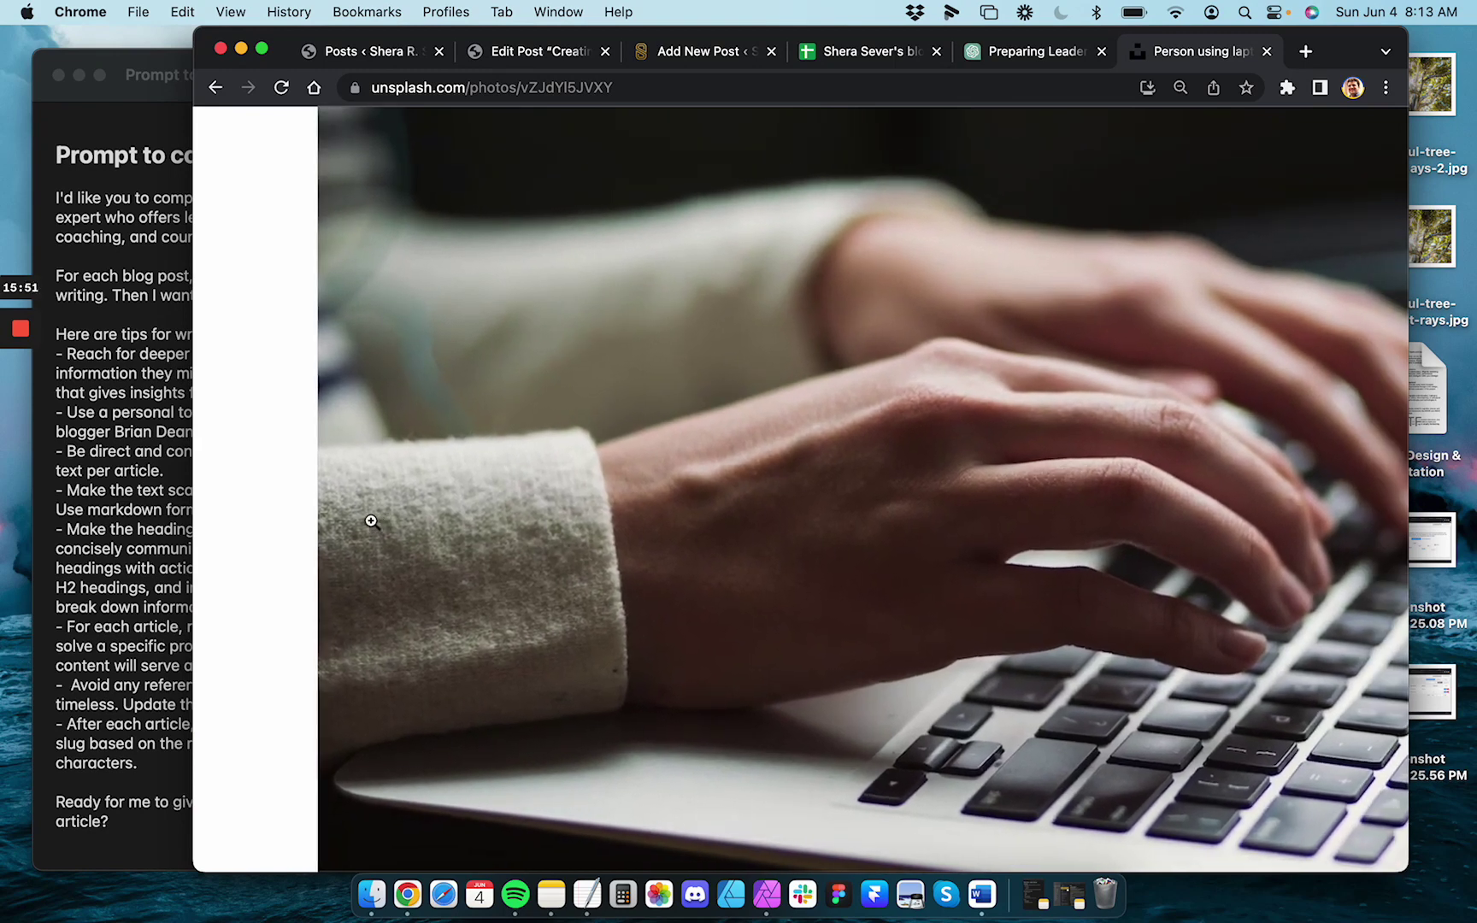
{"action": "left_click", "coordinate": [520, 637]}
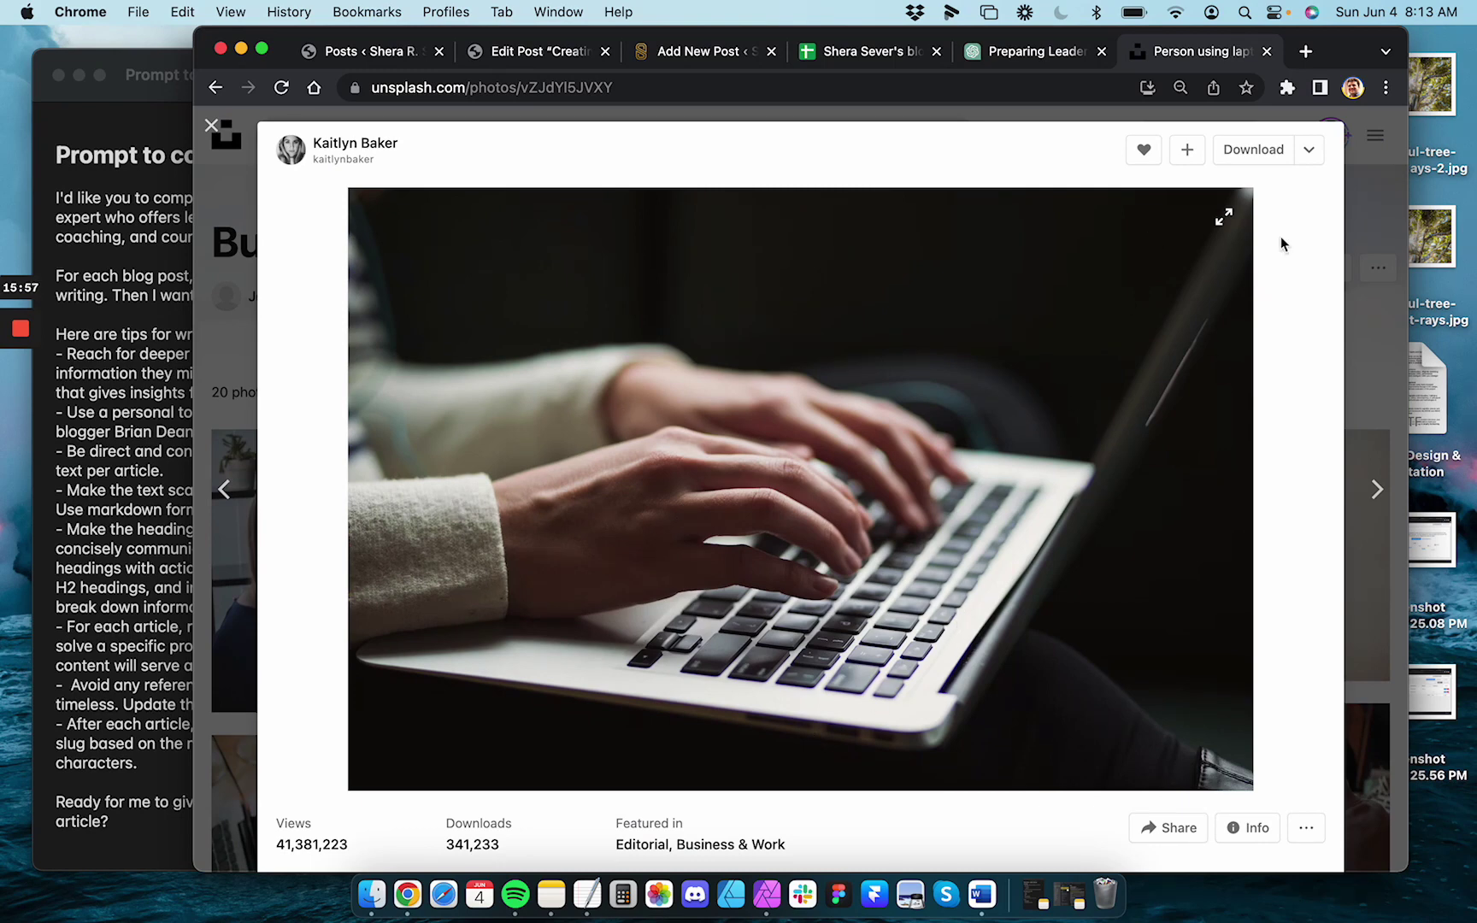
Download the laptop typing photo in the Medium (1920 x 1280) size
{"action": "scroll", "coordinate": [1328, 162], "scroll_direction": "up", "scroll_amount": 5}
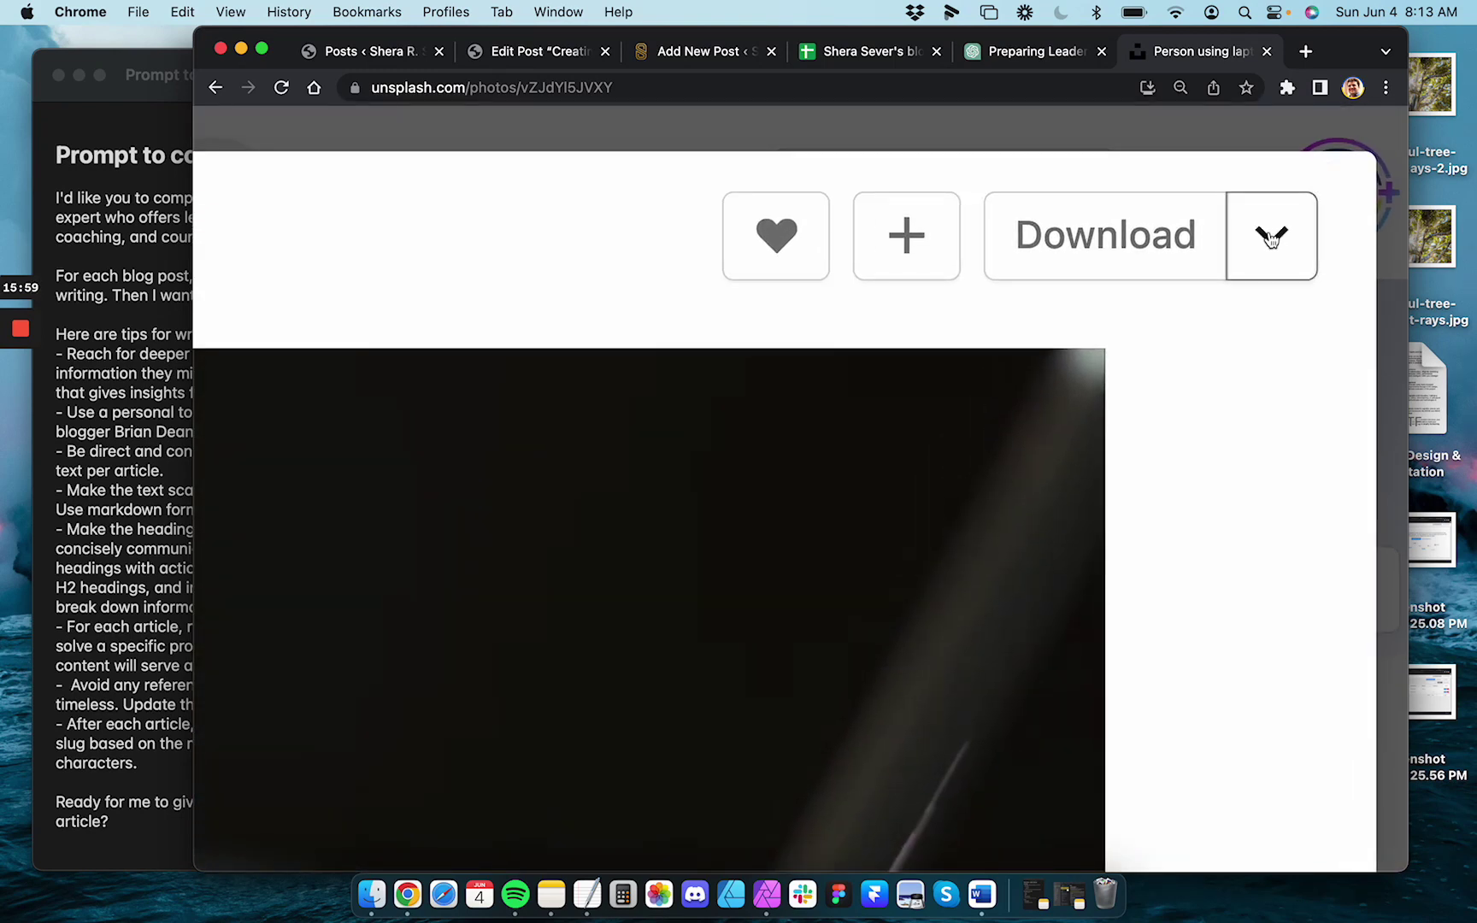
{"action": "left_click", "coordinate": [1272, 243]}
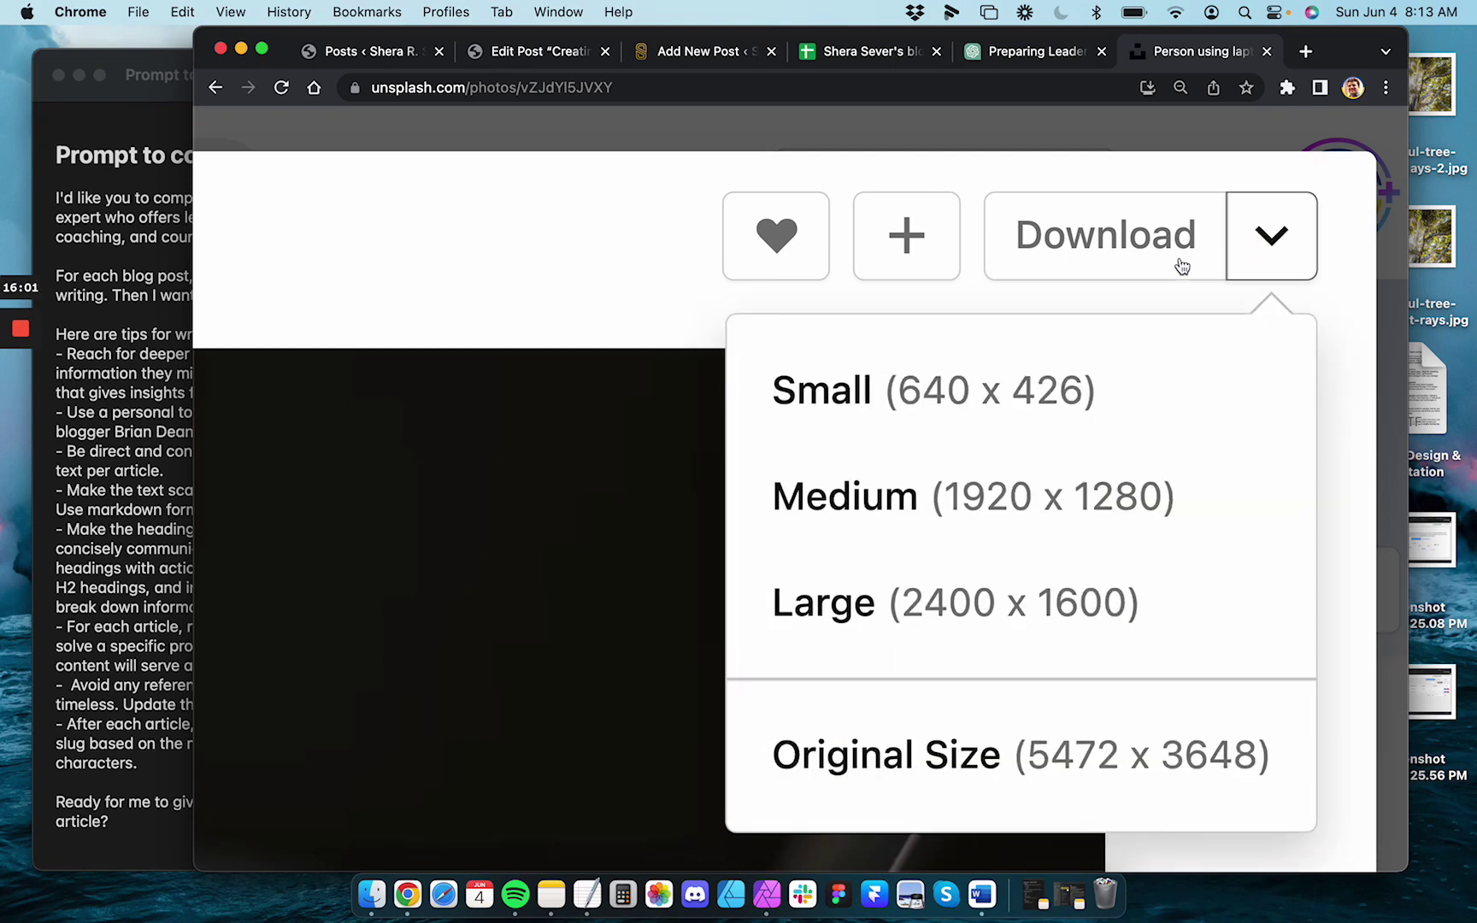
{"action": "left_click", "coordinate": [1005, 506]}
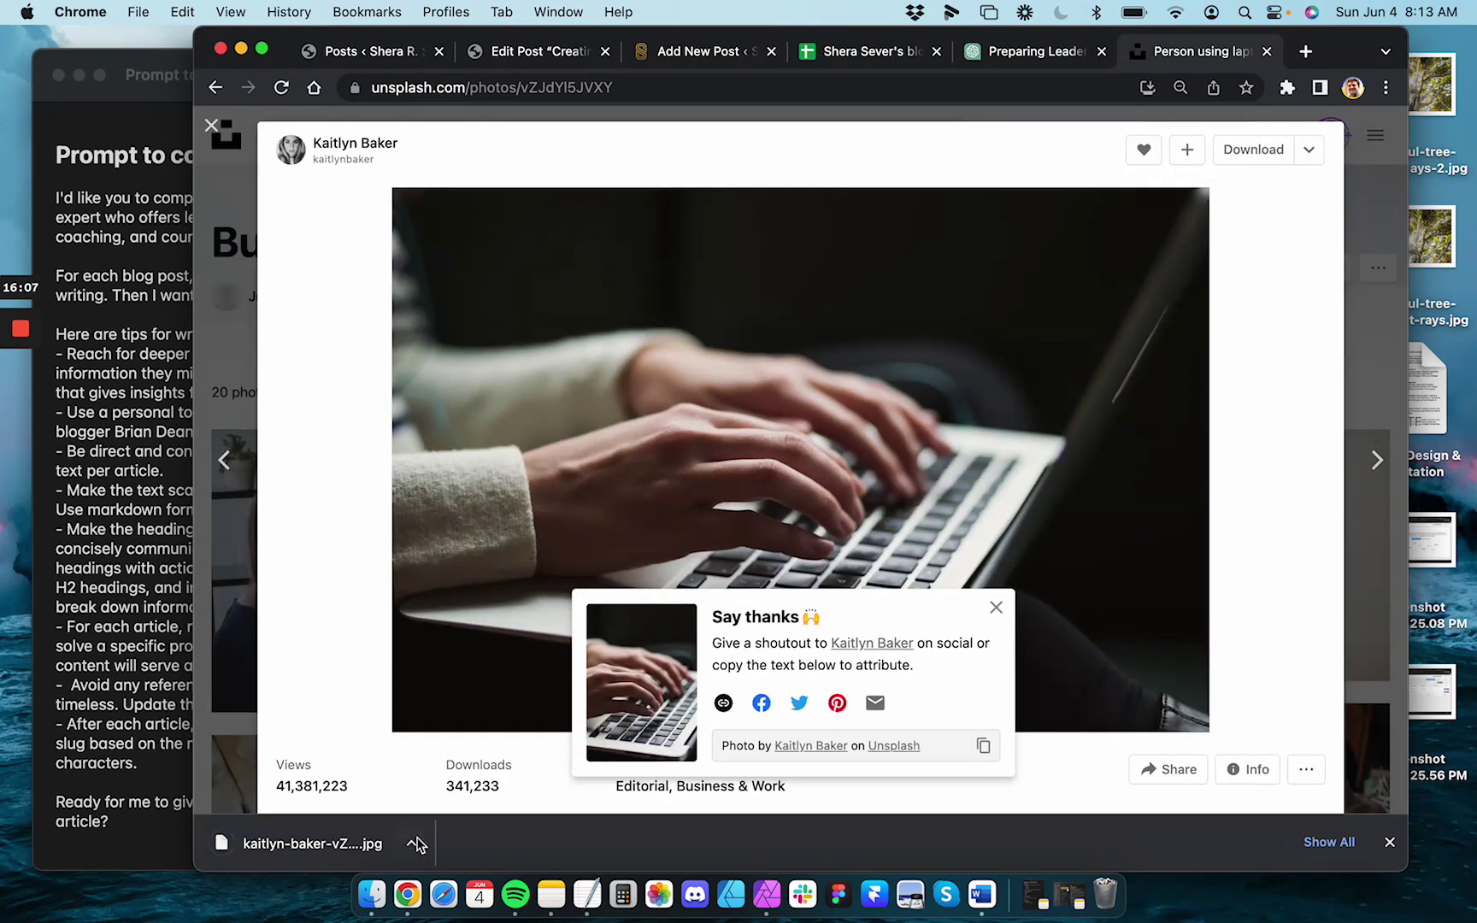
Show the downloaded photo in Finder and reposition the Downloads window over the browser
{"action": "left_click", "coordinate": [411, 846]}
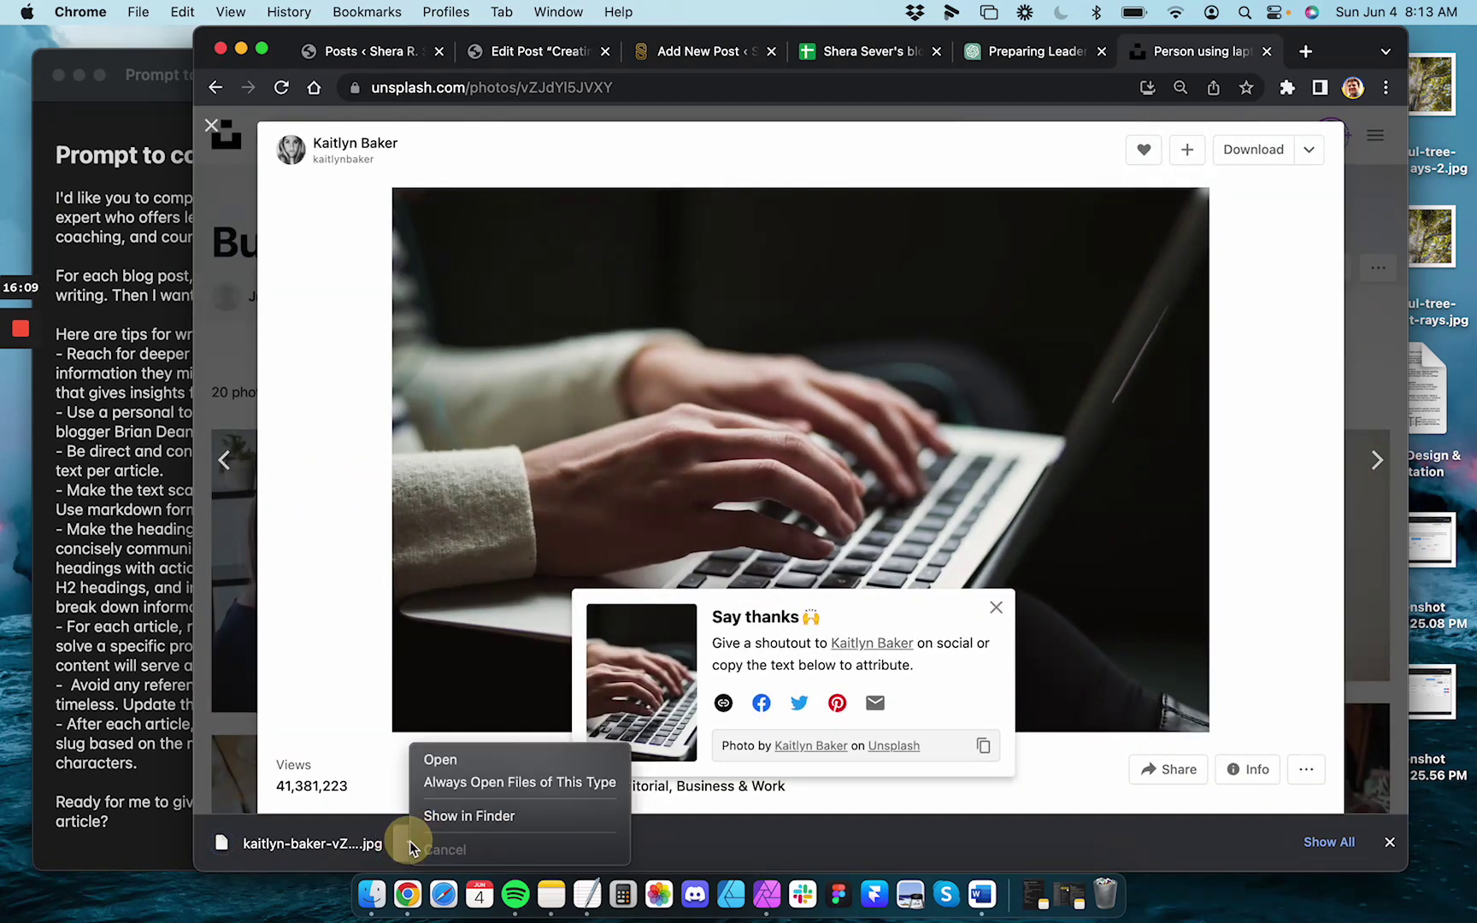
{"action": "left_click", "coordinate": [461, 811]}
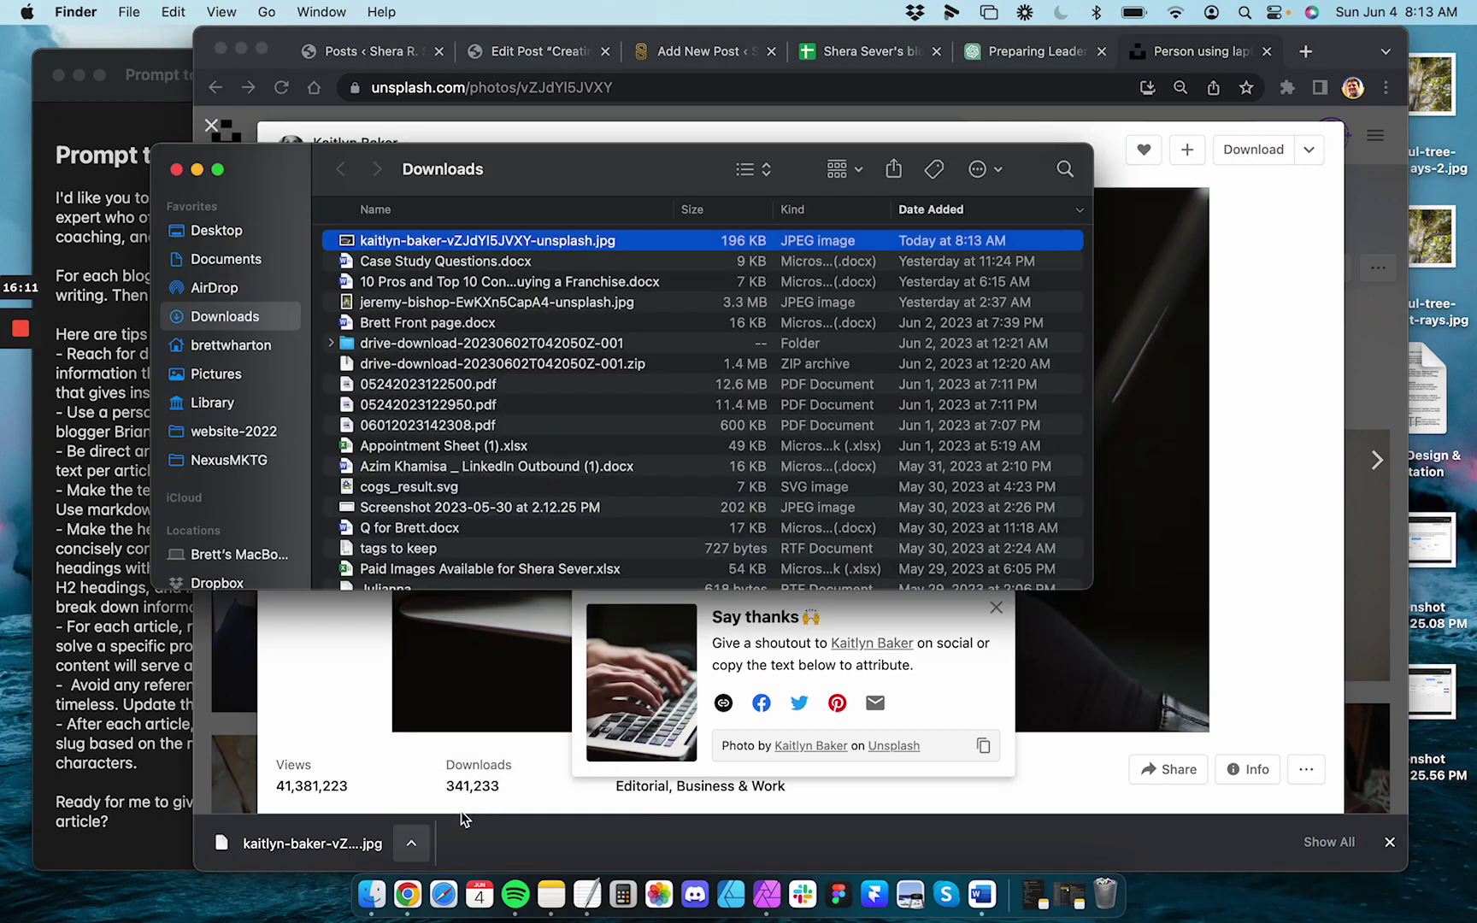
{"action": "left_click_drag", "start_coordinate": [520, 189], "coordinate": [442, 396]}
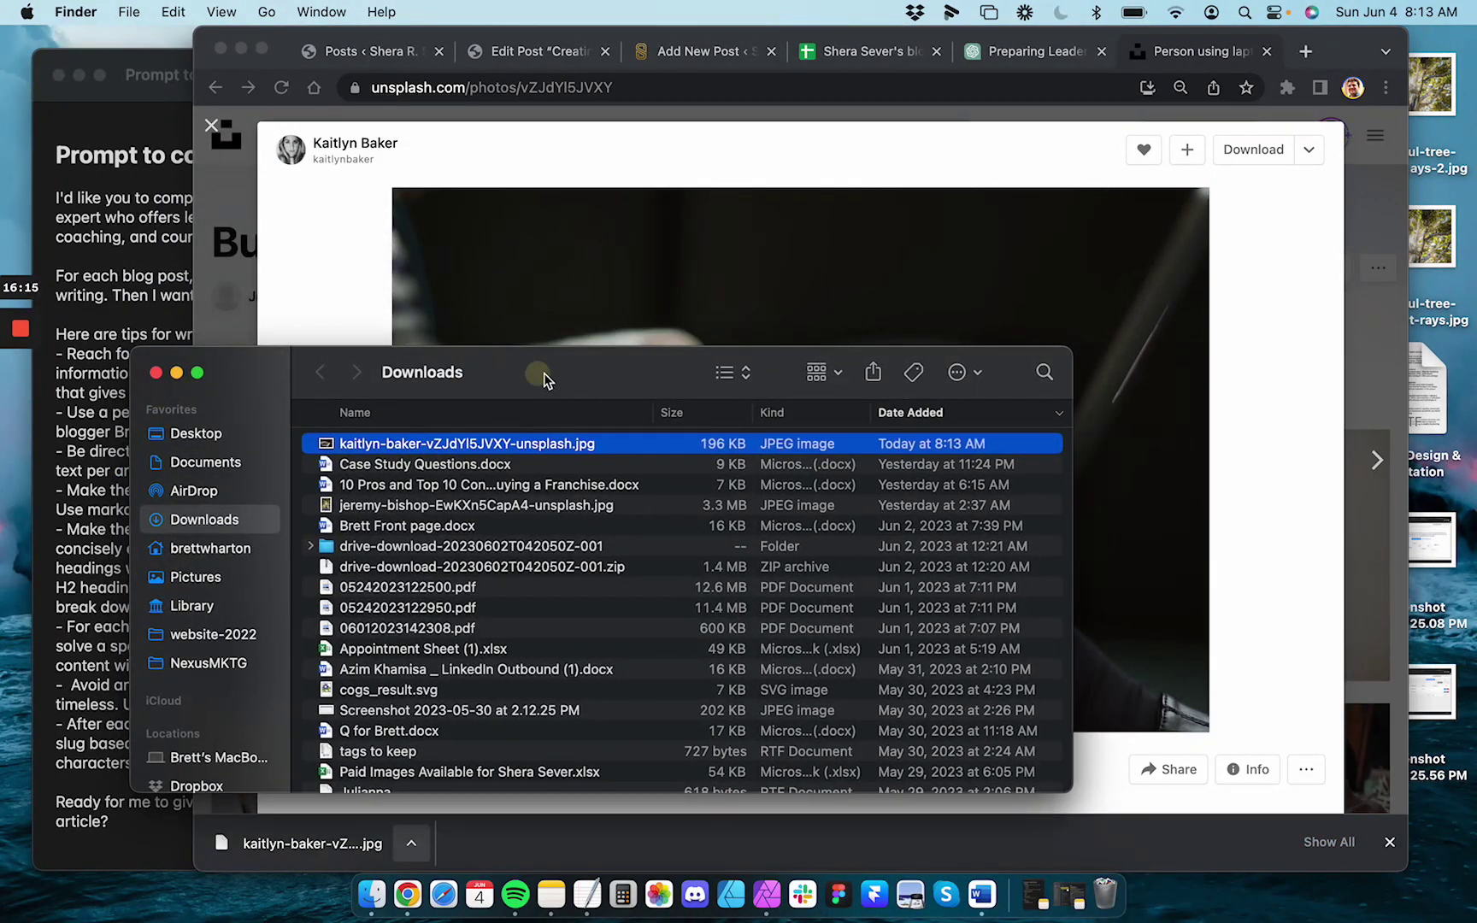
{"action": "left_click_drag", "start_coordinate": [544, 372], "coordinate": [524, 390]}
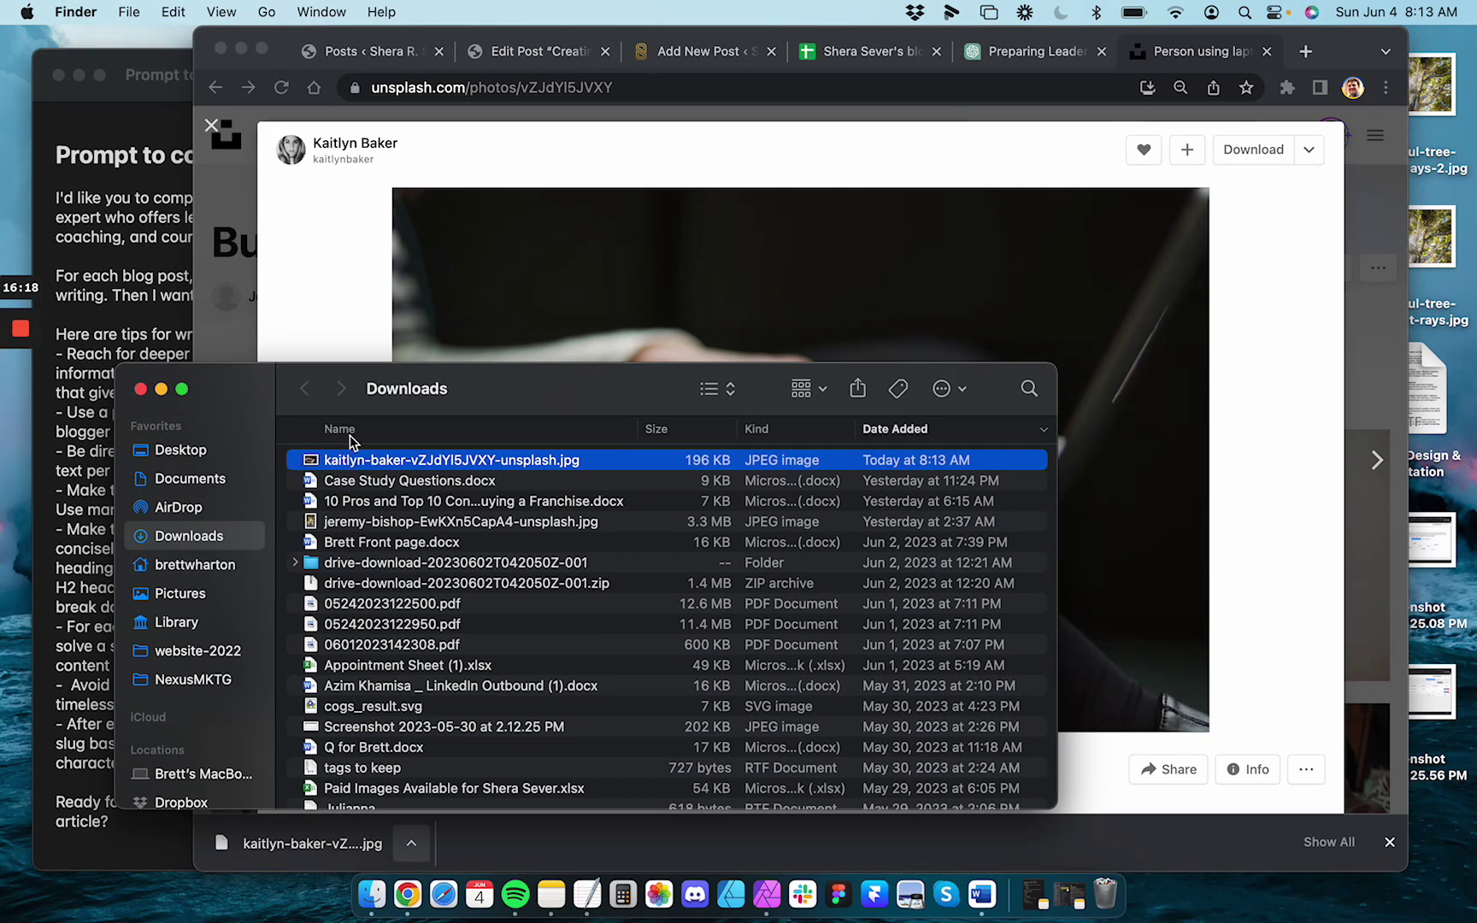
Rename the downloaded photo as woman-typing-on-MacBook.jpg
{"action": "key", "text": "Return"}
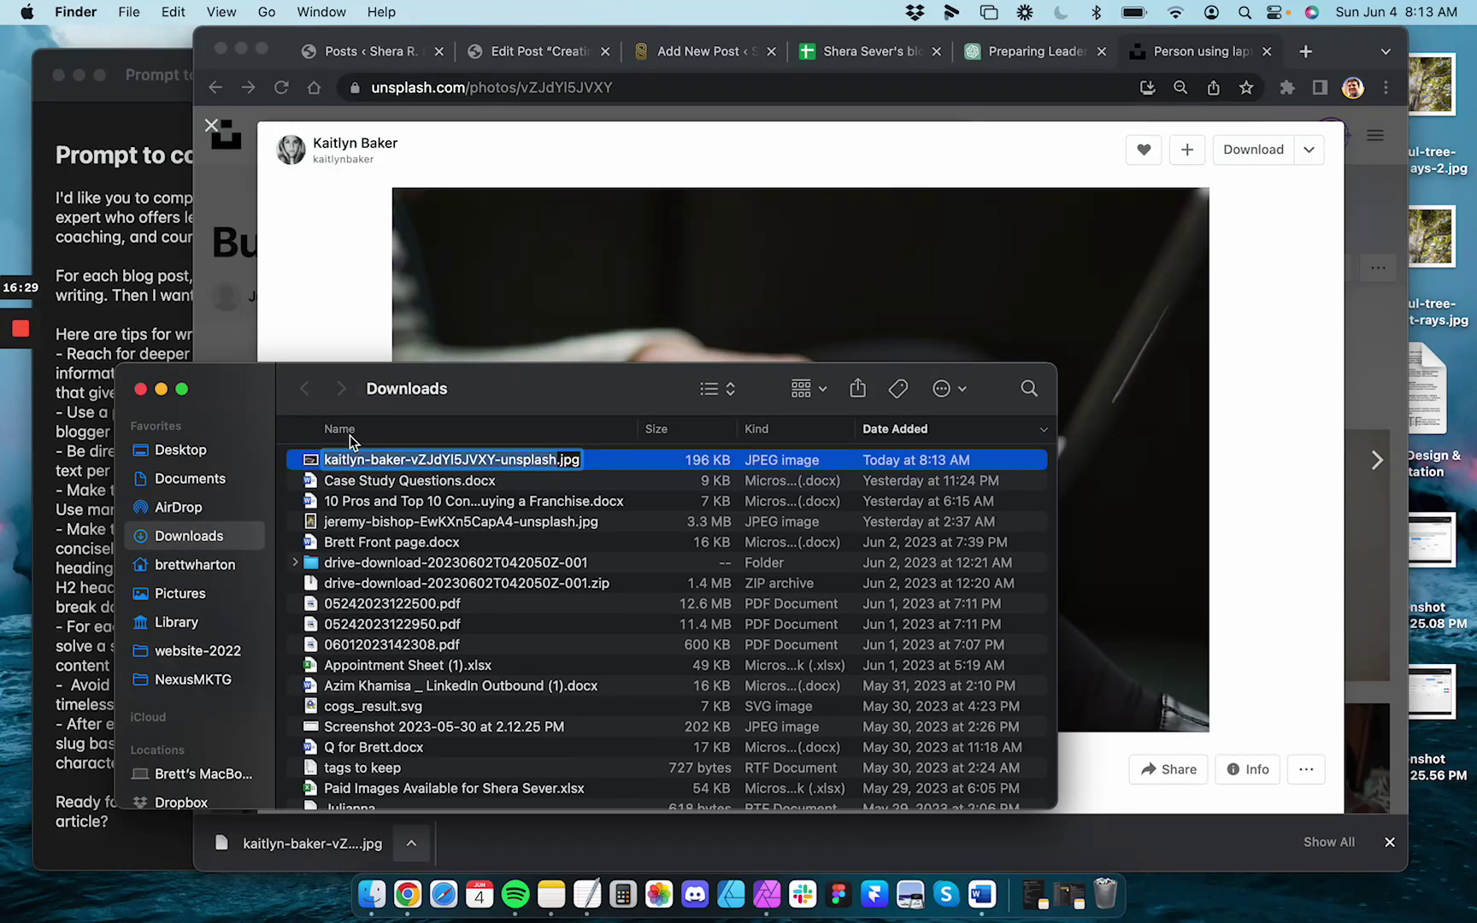
{"action": "type", "text": "woman-"}
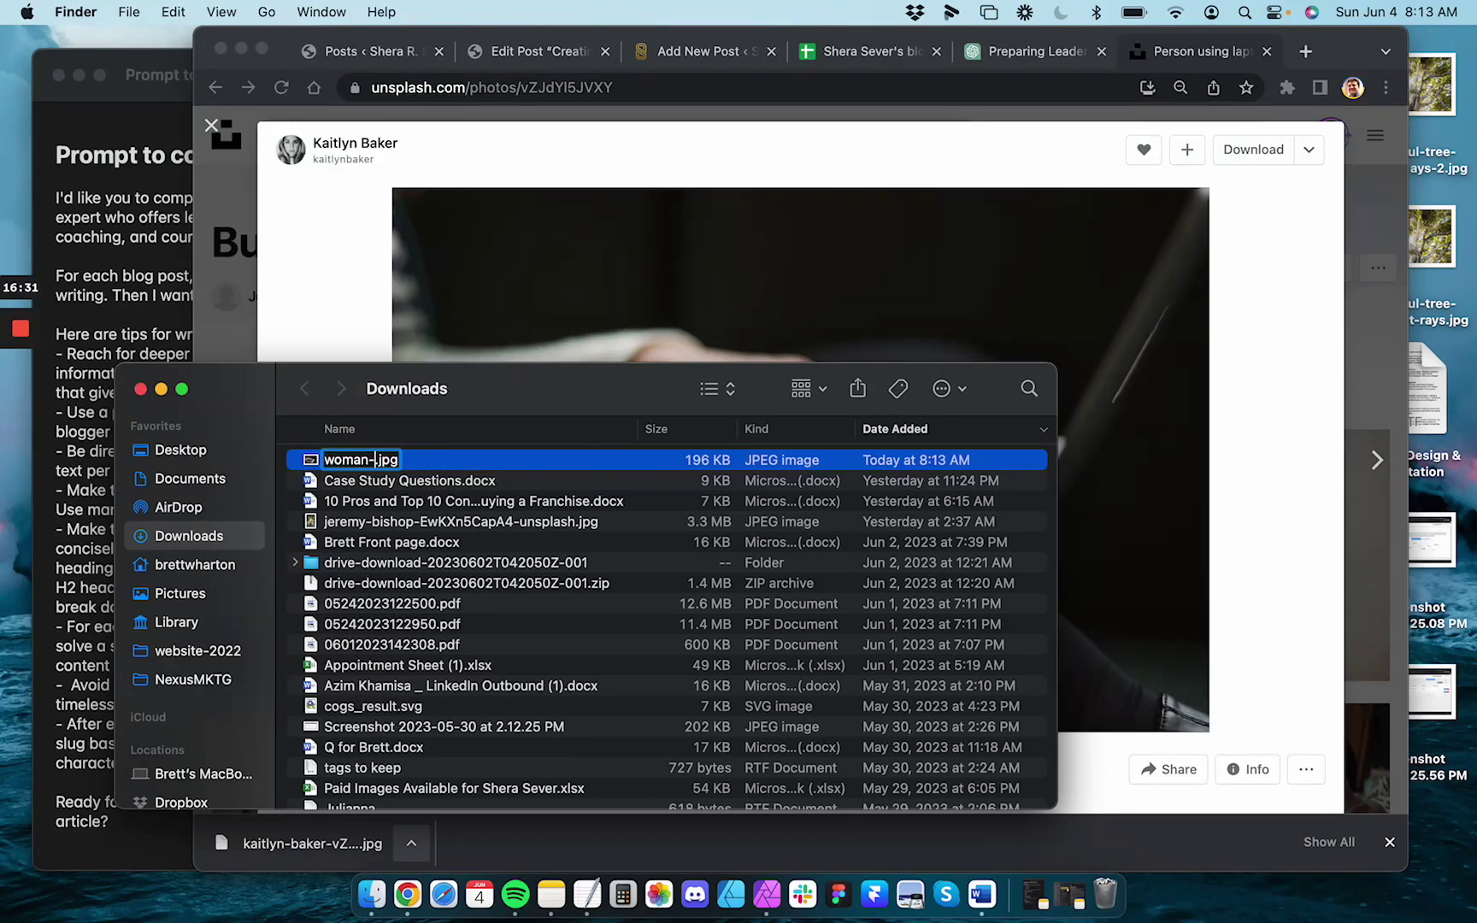
{"action": "type", "text": "typing-on-"}
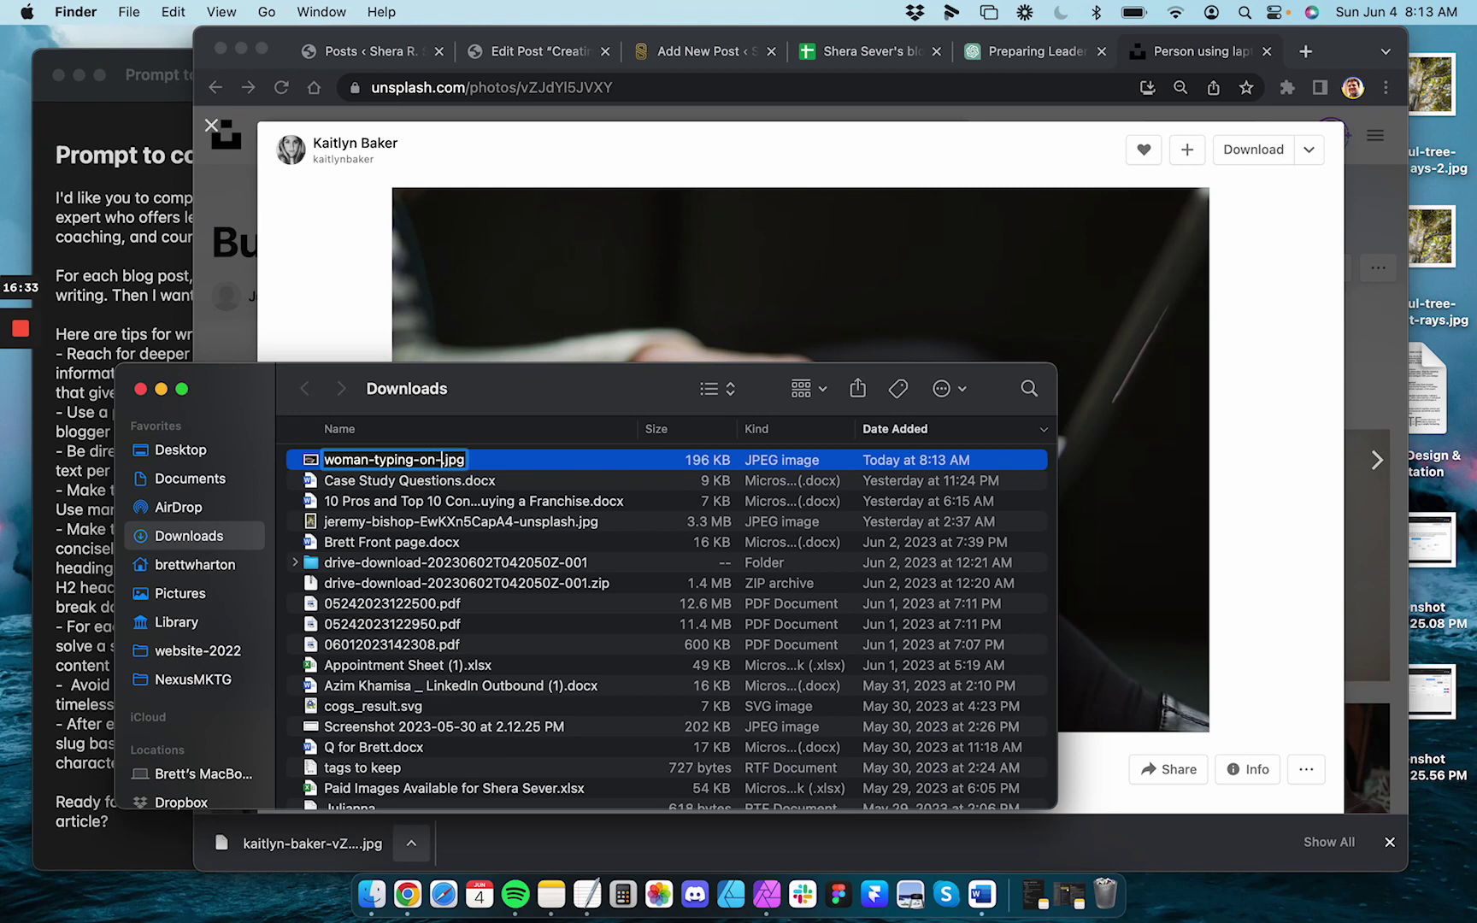
{"action": "type", "text": "MacBook"}
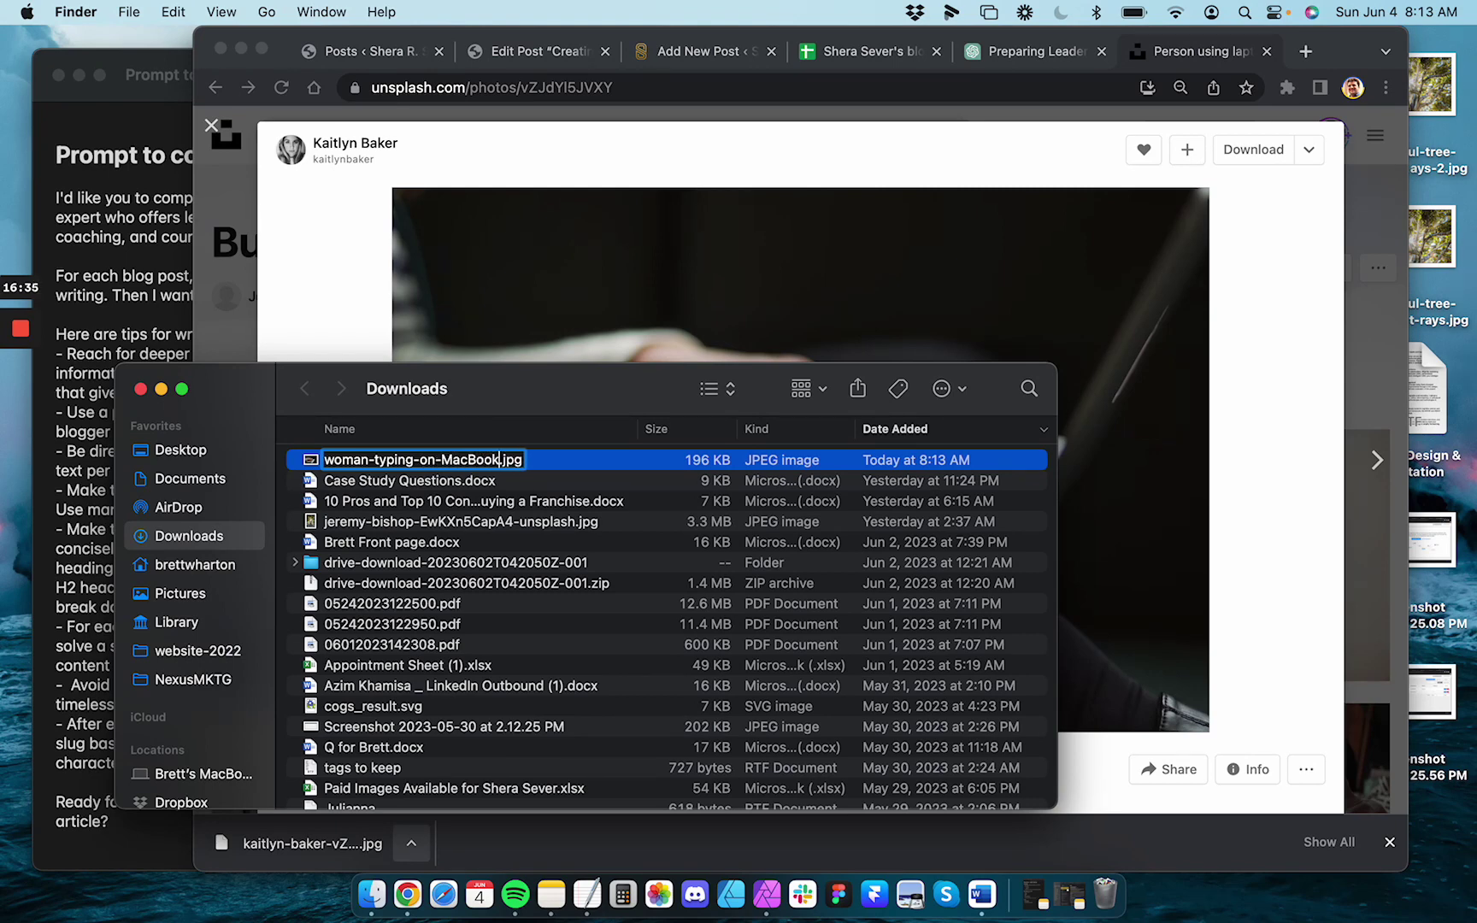
{"action": "key", "text": "Return"}
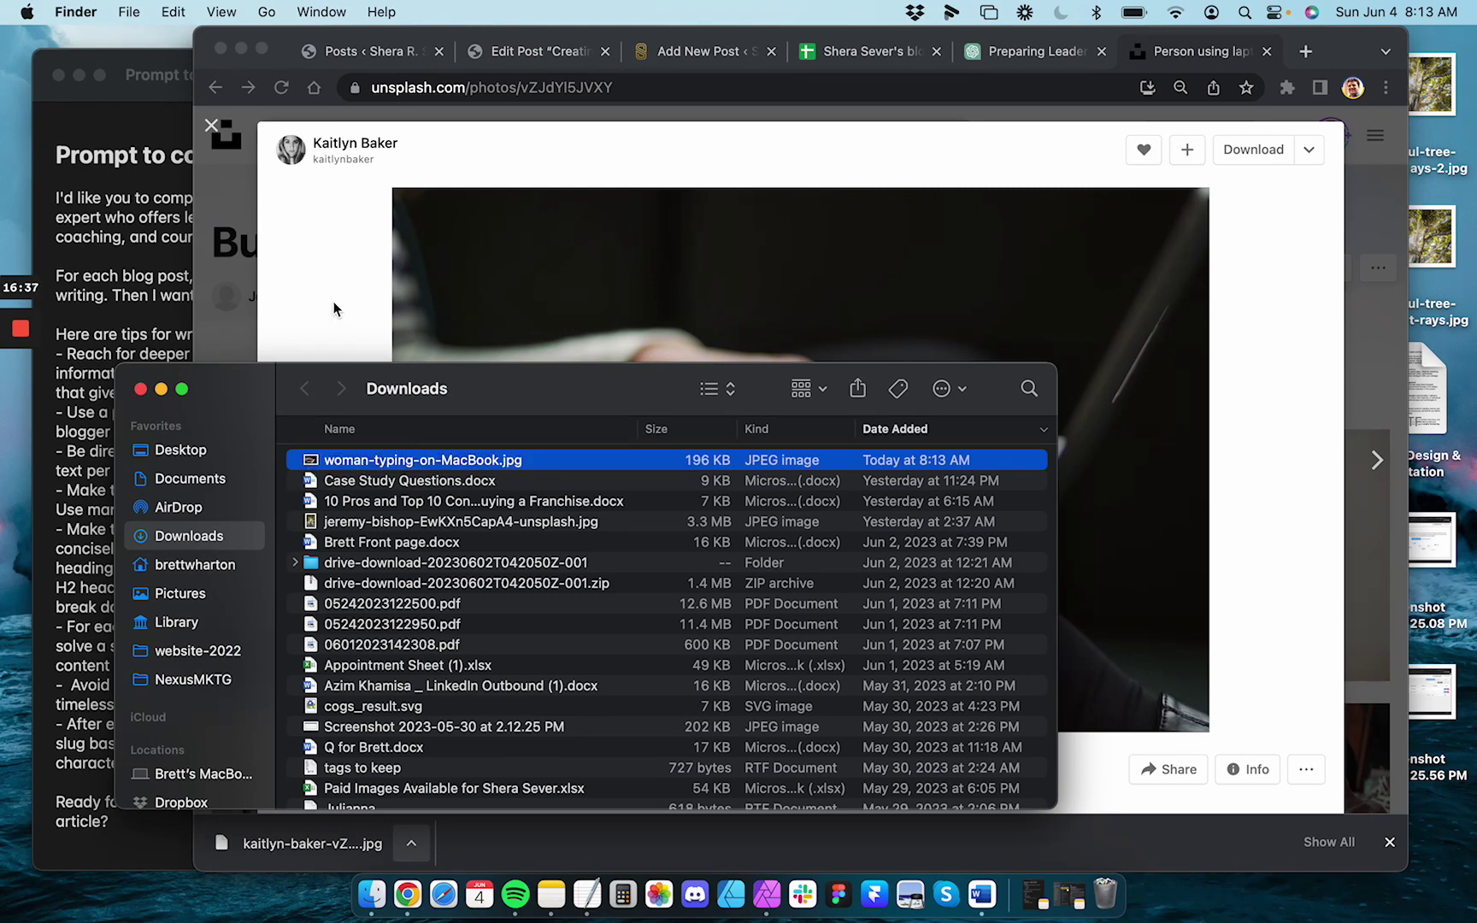
Return to the new WordPress post, close the featured image dialog and copy the slug from the Yoast SEO section
{"action": "left_click_drag", "start_coordinate": [506, 389], "coordinate": [466, 392]}
{"action": "left_click", "coordinate": [530, 53]}
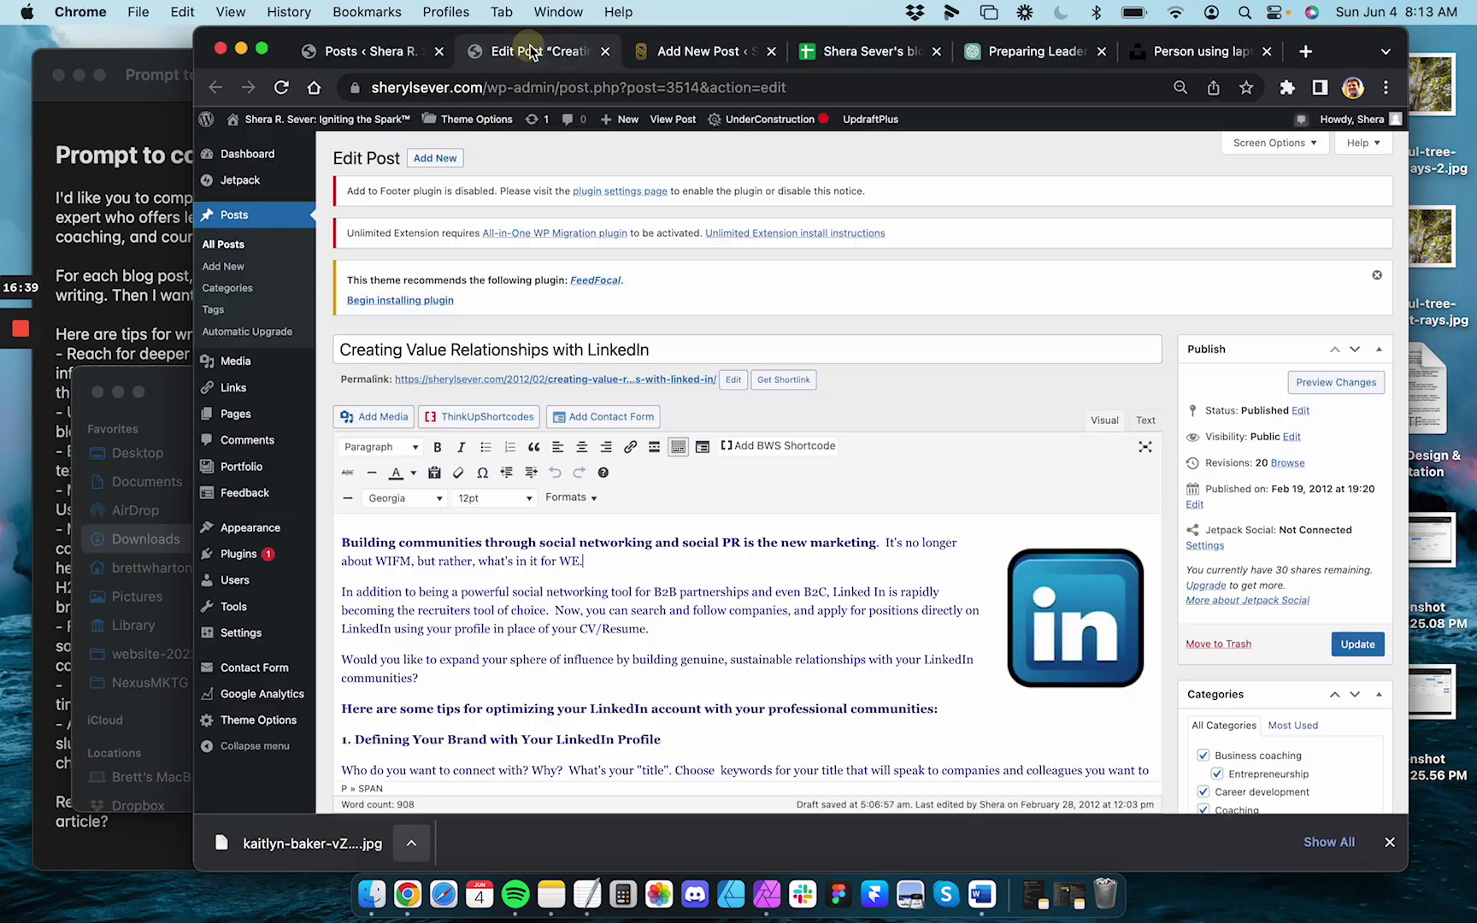
{"action": "left_click", "coordinate": [710, 52]}
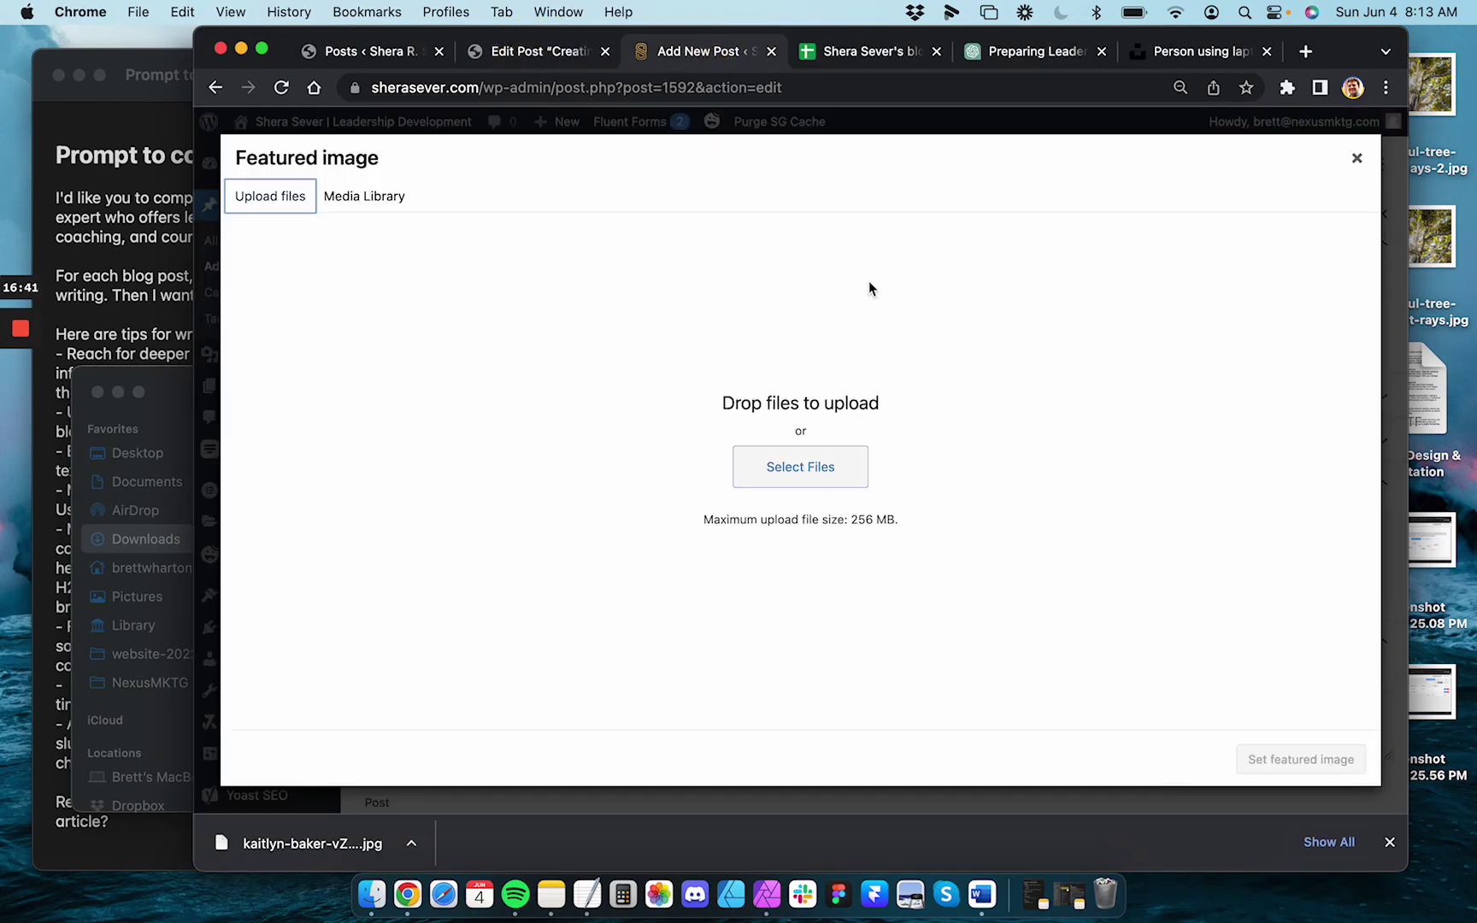
{"action": "left_click", "coordinate": [1357, 159]}
{"action": "scroll", "coordinate": [756, 479], "scroll_direction": "down", "scroll_amount": 8}
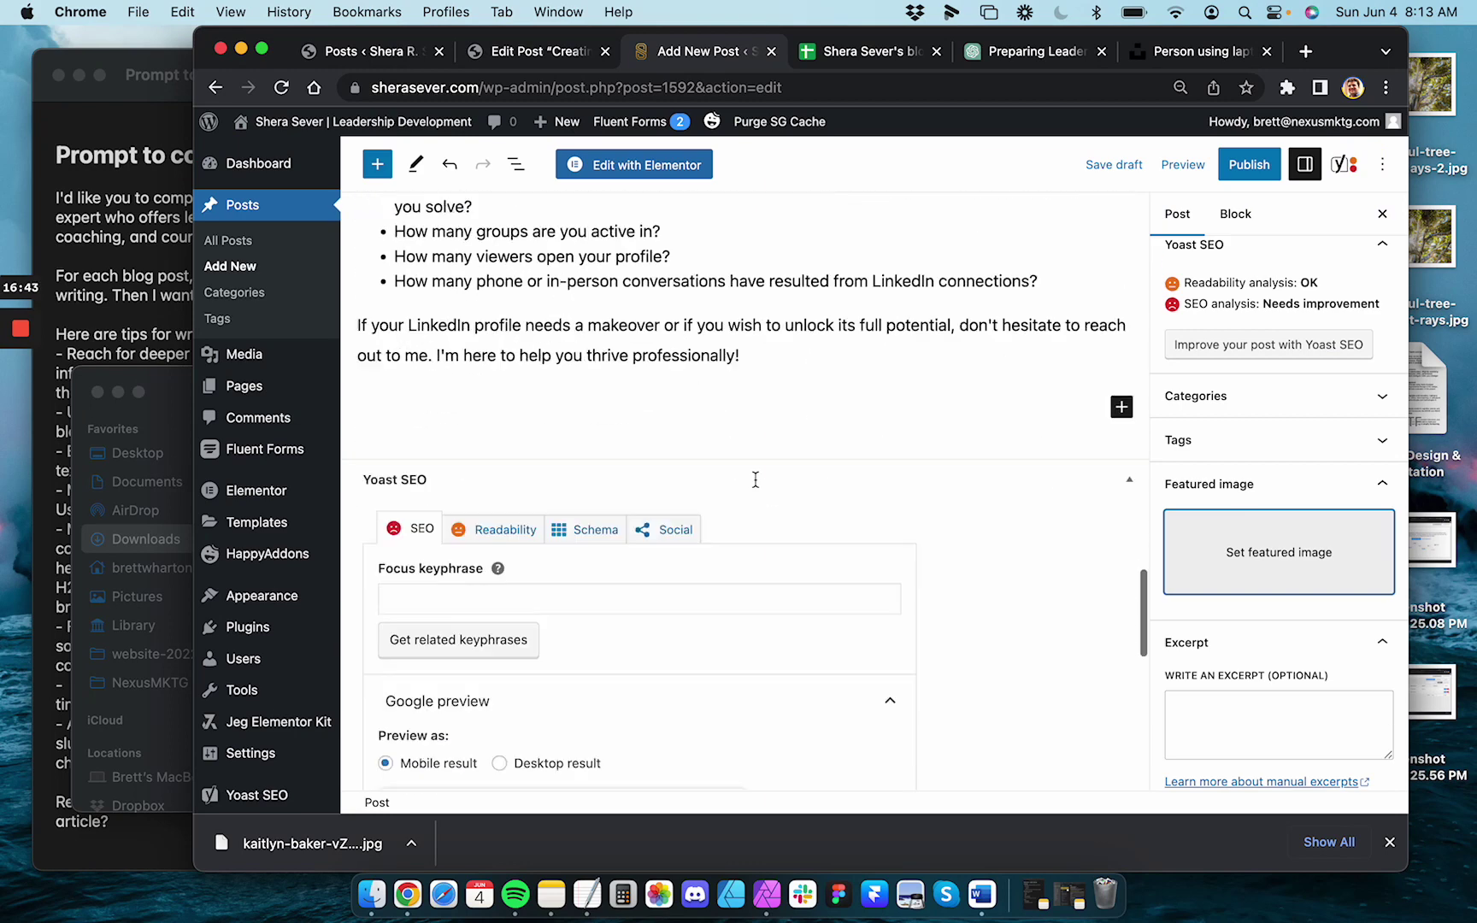
{"action": "scroll", "coordinate": [756, 483], "scroll_direction": "down", "scroll_amount": 5}
{"action": "left_click_drag", "start_coordinate": [635, 492], "coordinate": [378, 491]}
{"action": "key", "text": "super+c"}
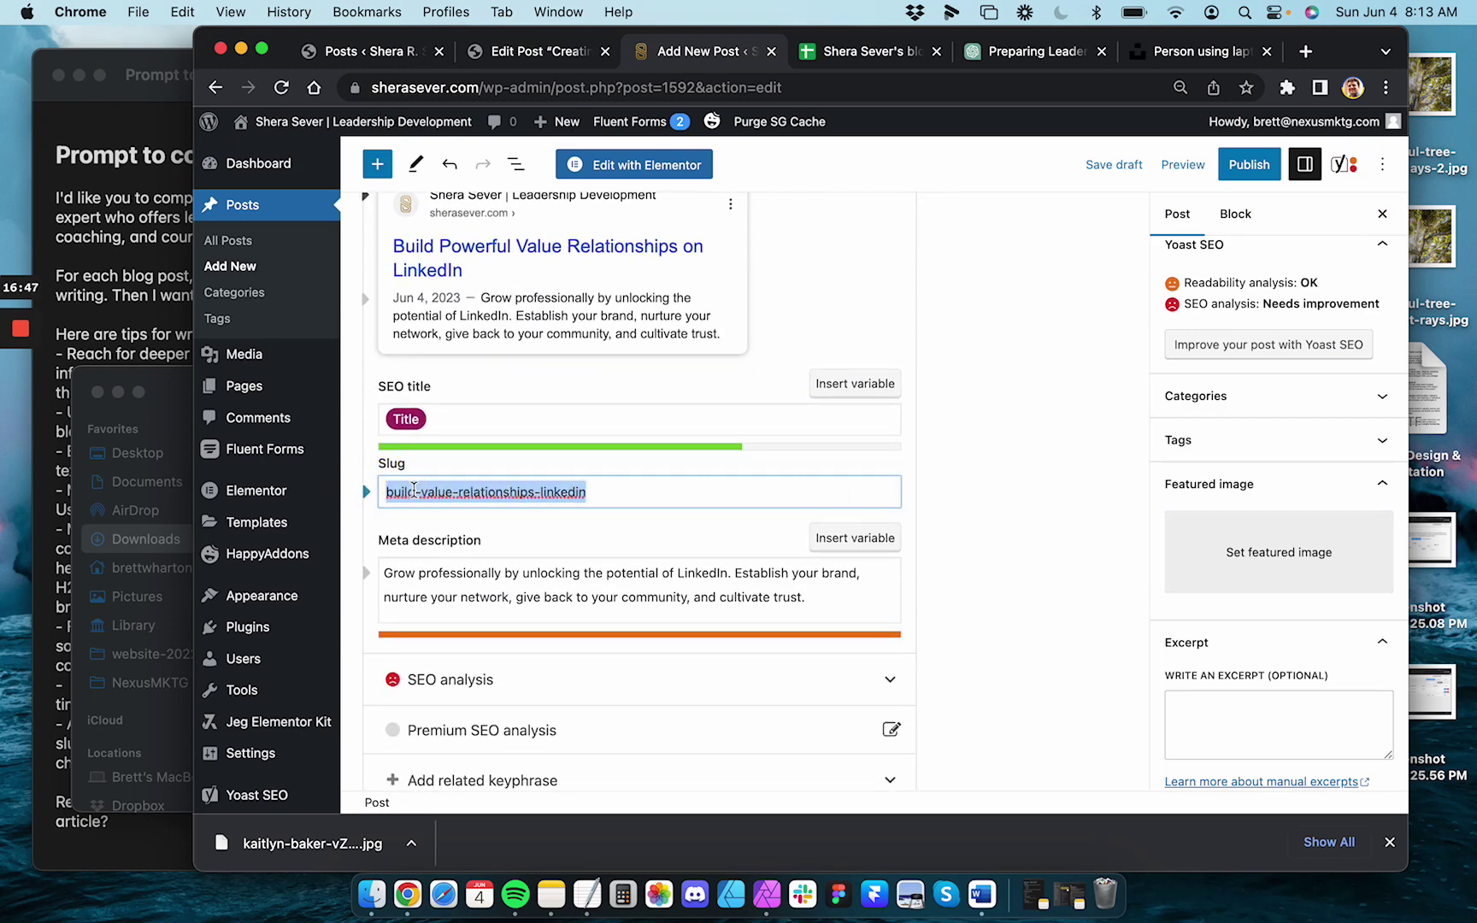
Rename the downloaded photo in Finder with the copied slug, as build-value-relationships-linkedin.jpg, and preview it
{"action": "left_click", "coordinate": [175, 392]}
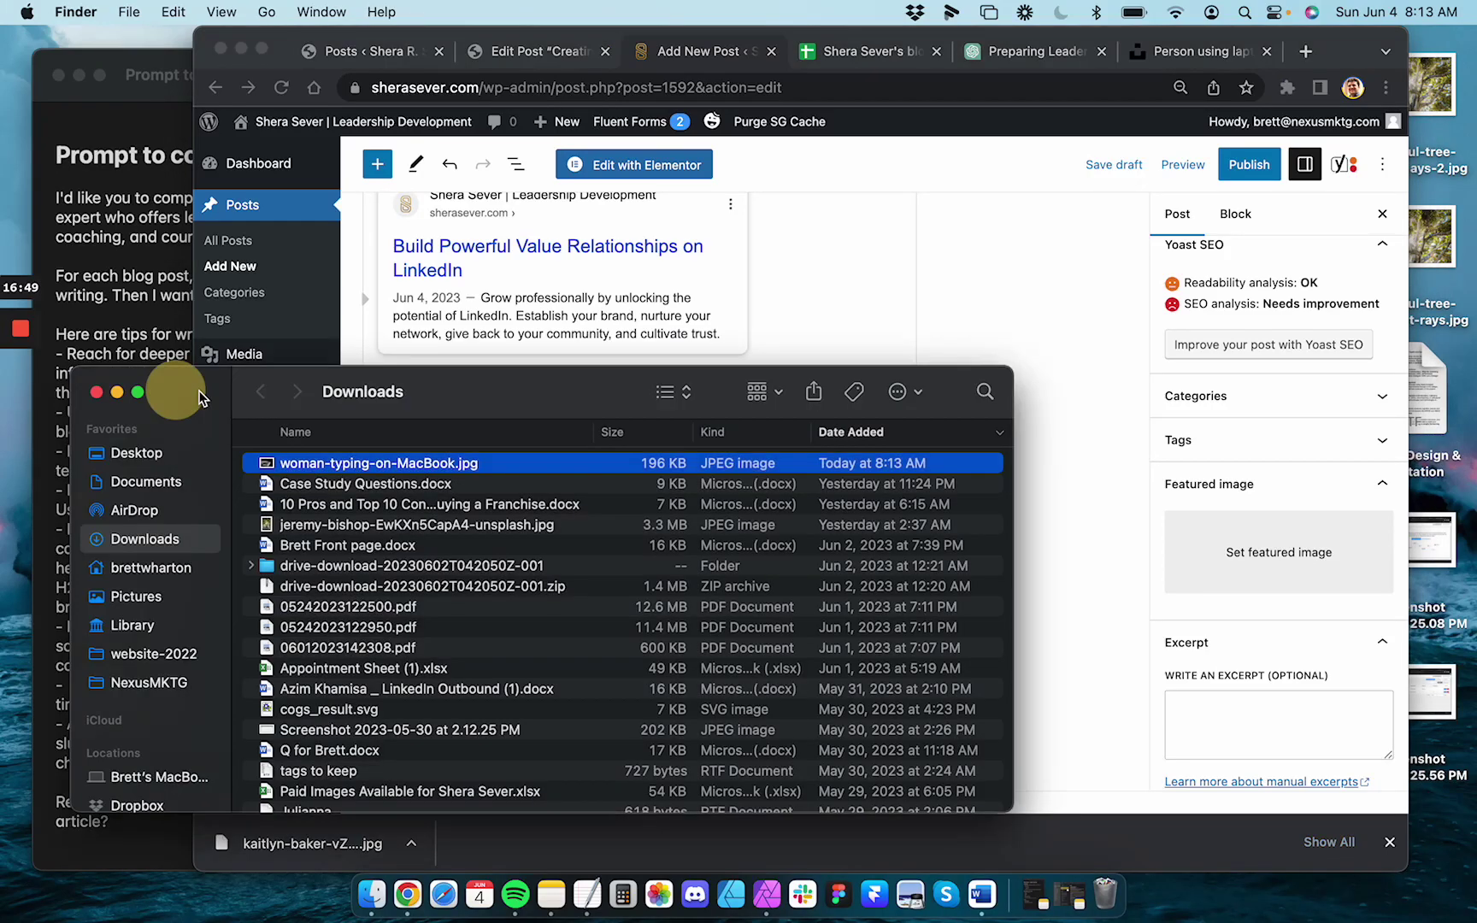
{"action": "key", "text": "Return"}
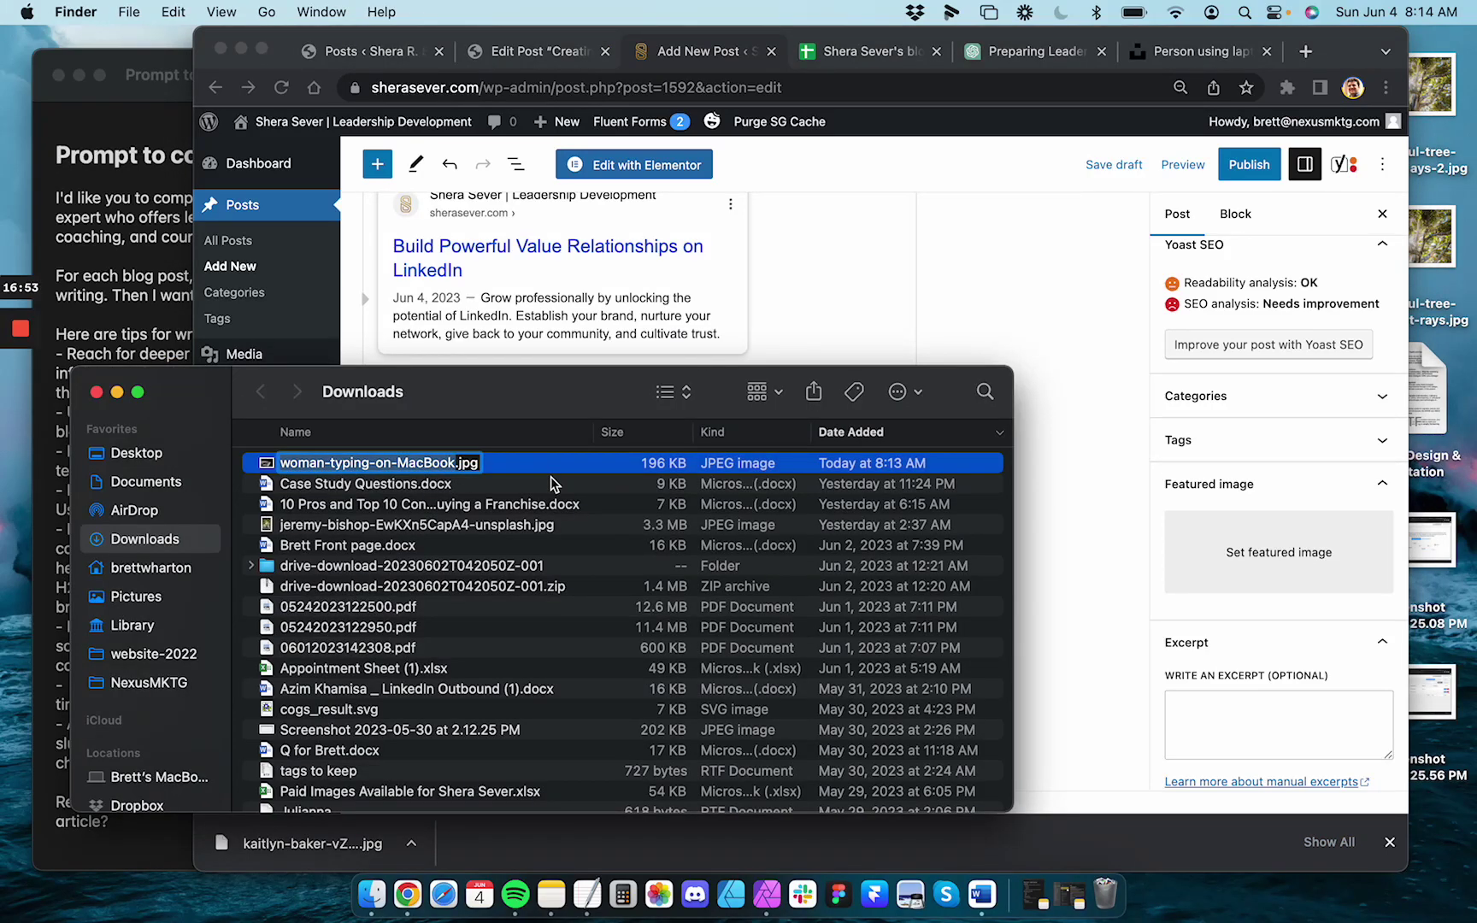
{"action": "key", "text": "super+v"}
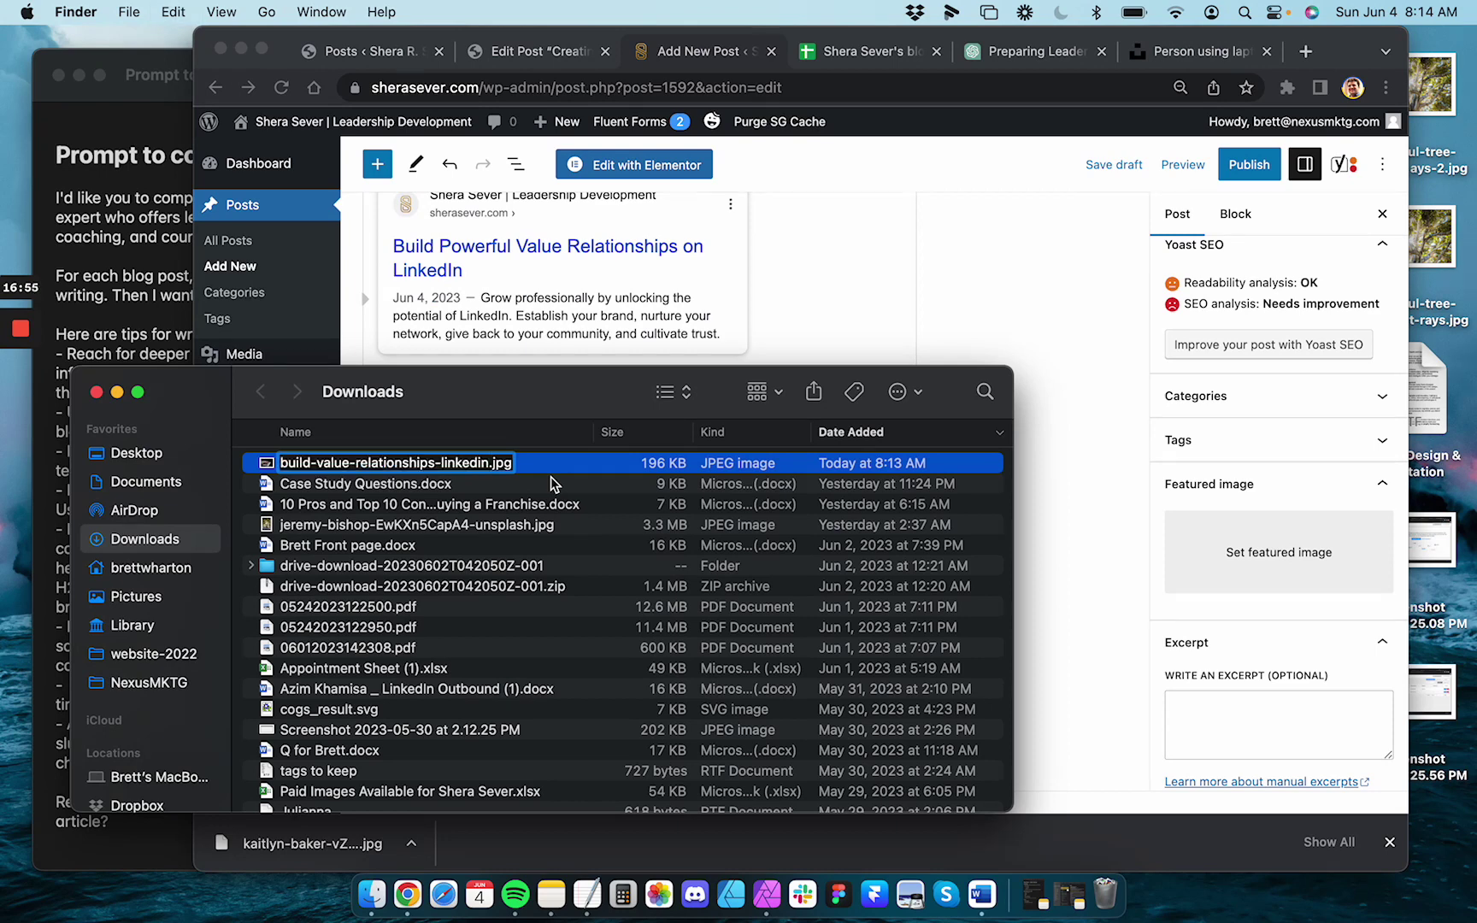
{"action": "key", "text": "Return"}
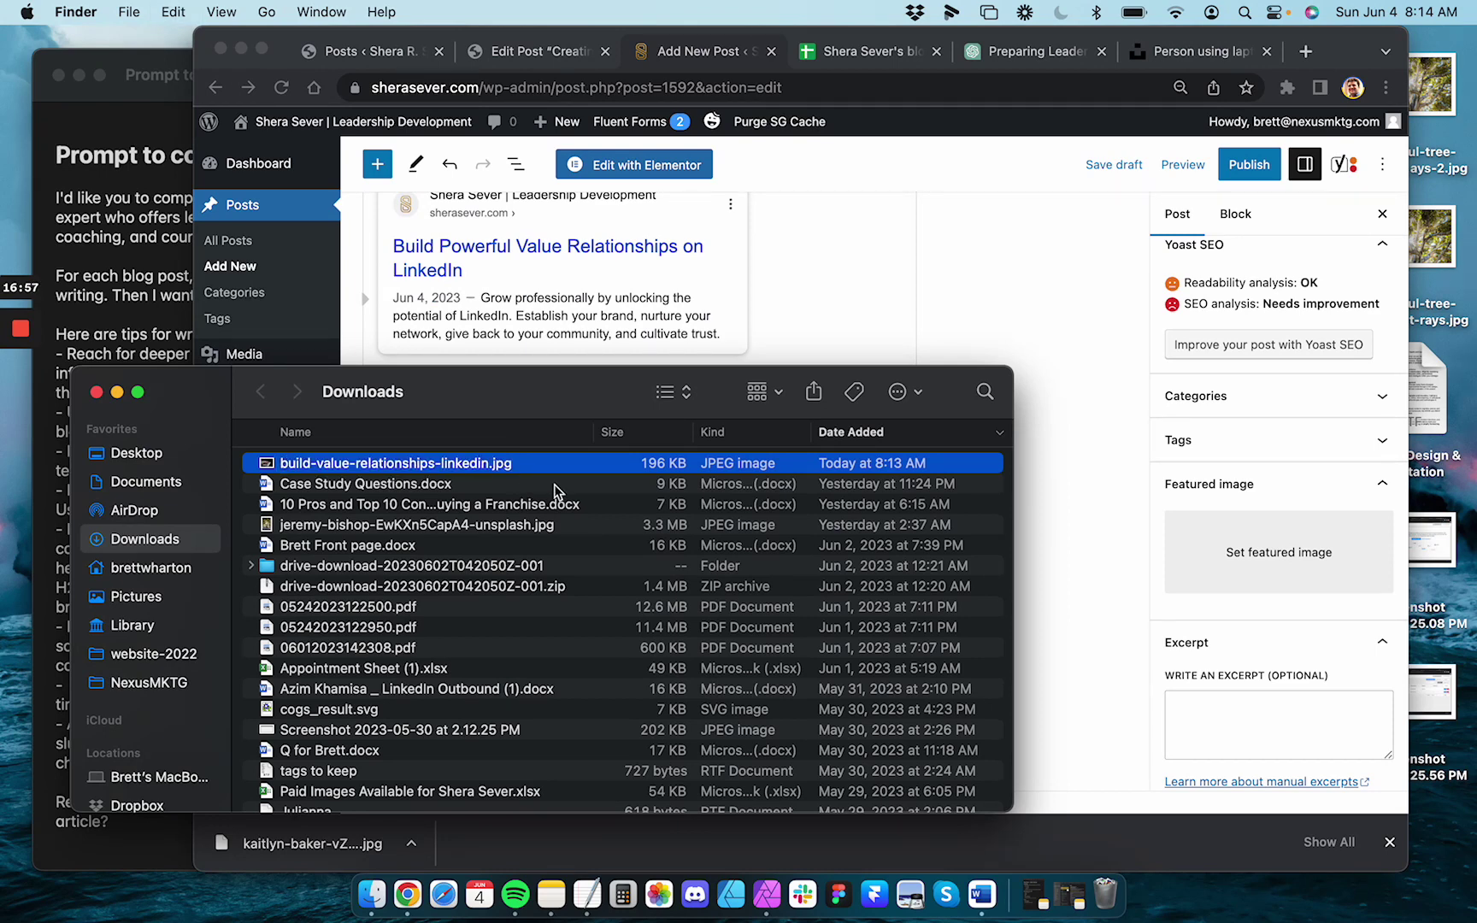
{"action": "key", "text": "space"}
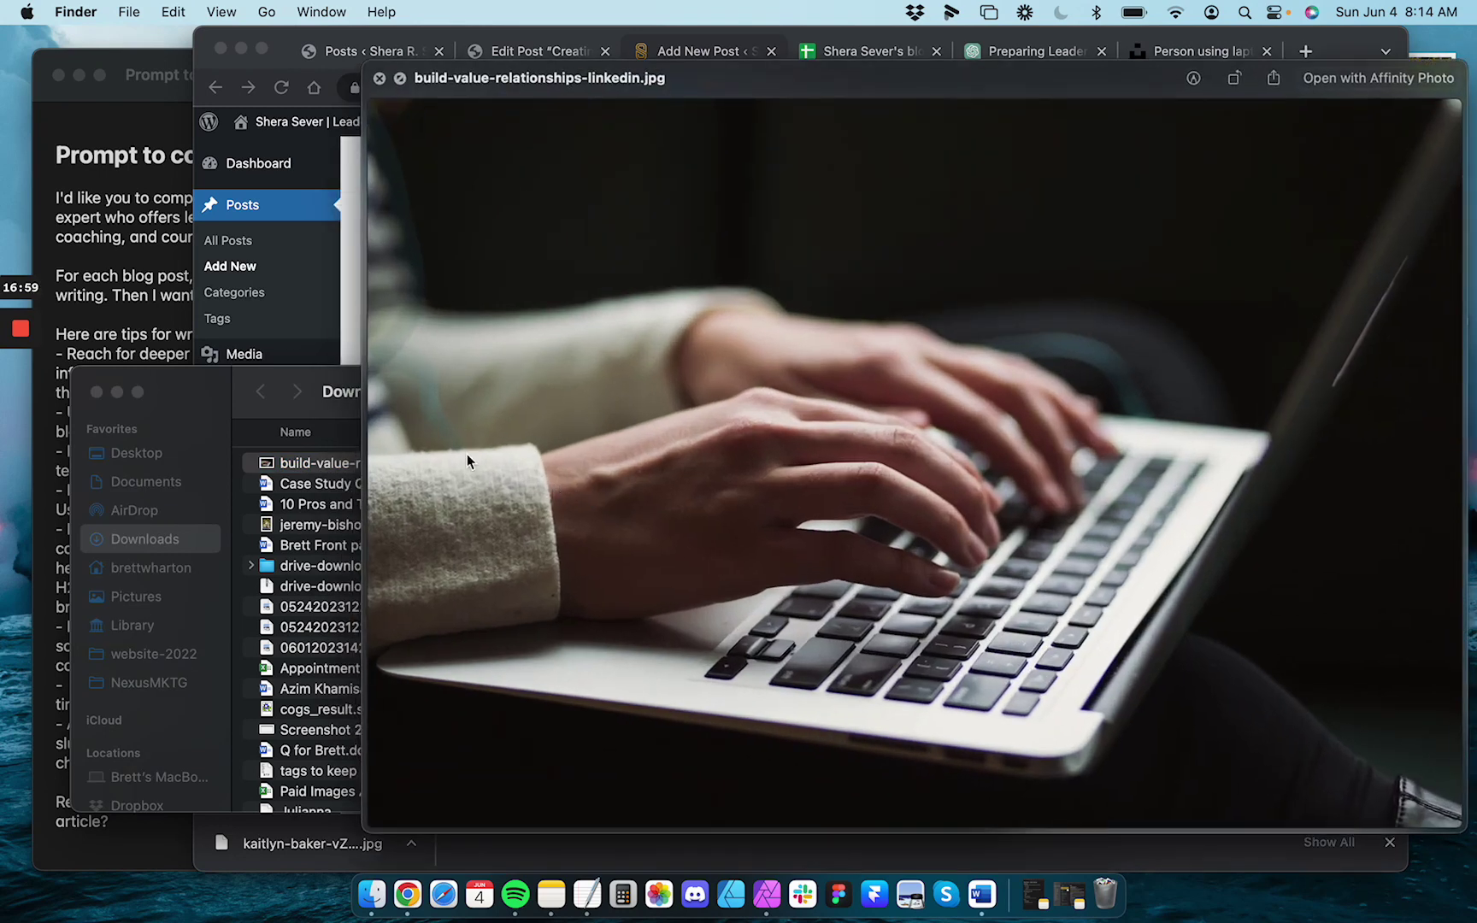
{"action": "key", "text": "space"}
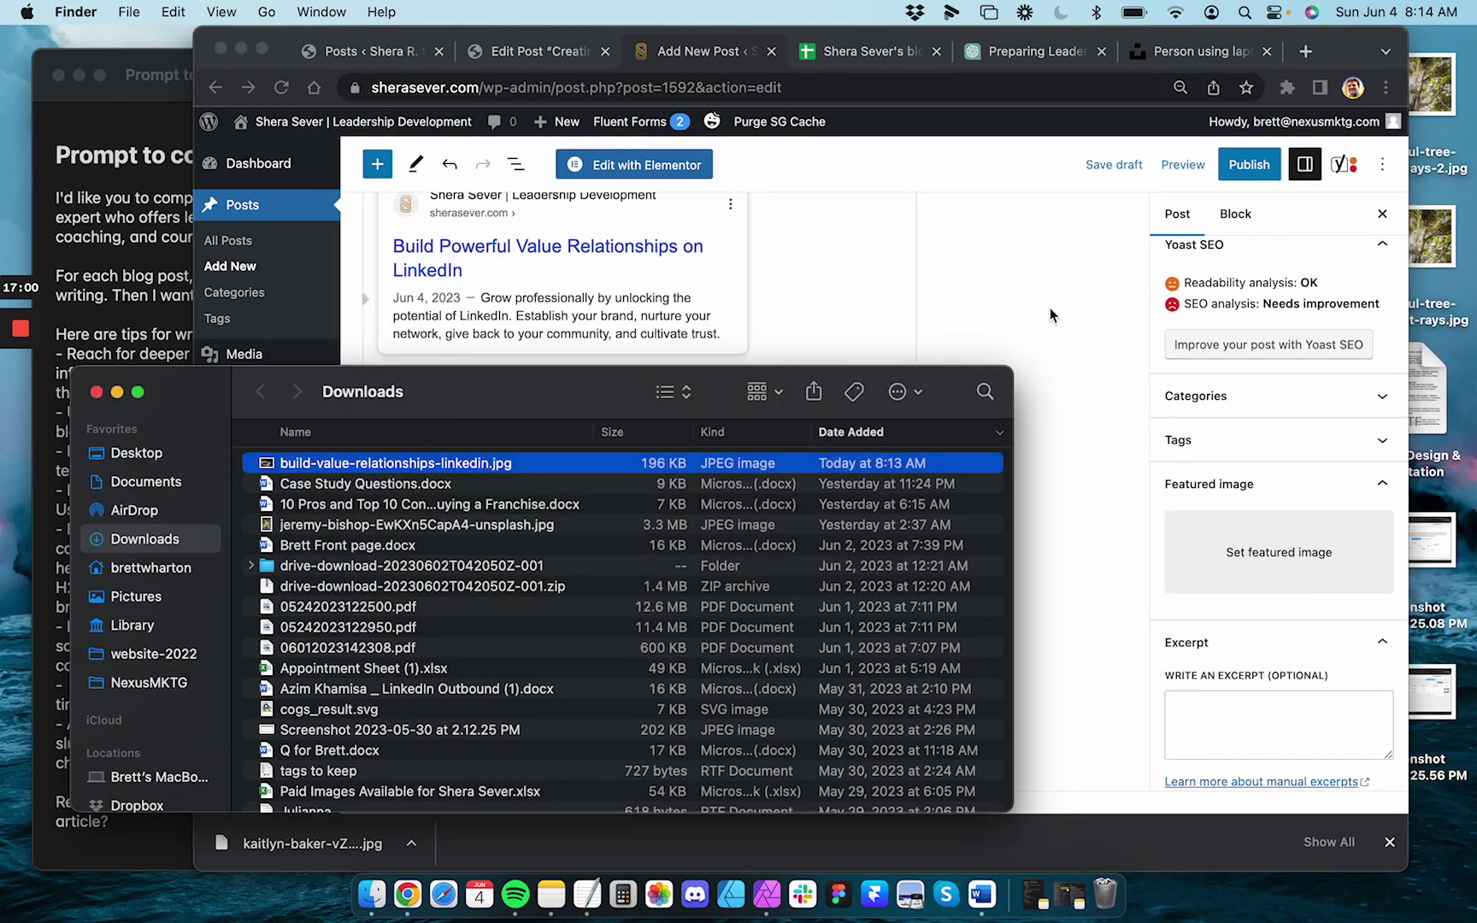
Upload build-value-relationships-linkedin.jpg from the Downloads folder and set it as the new WordPress post's featured image
{"action": "left_click", "coordinate": [1050, 308]}
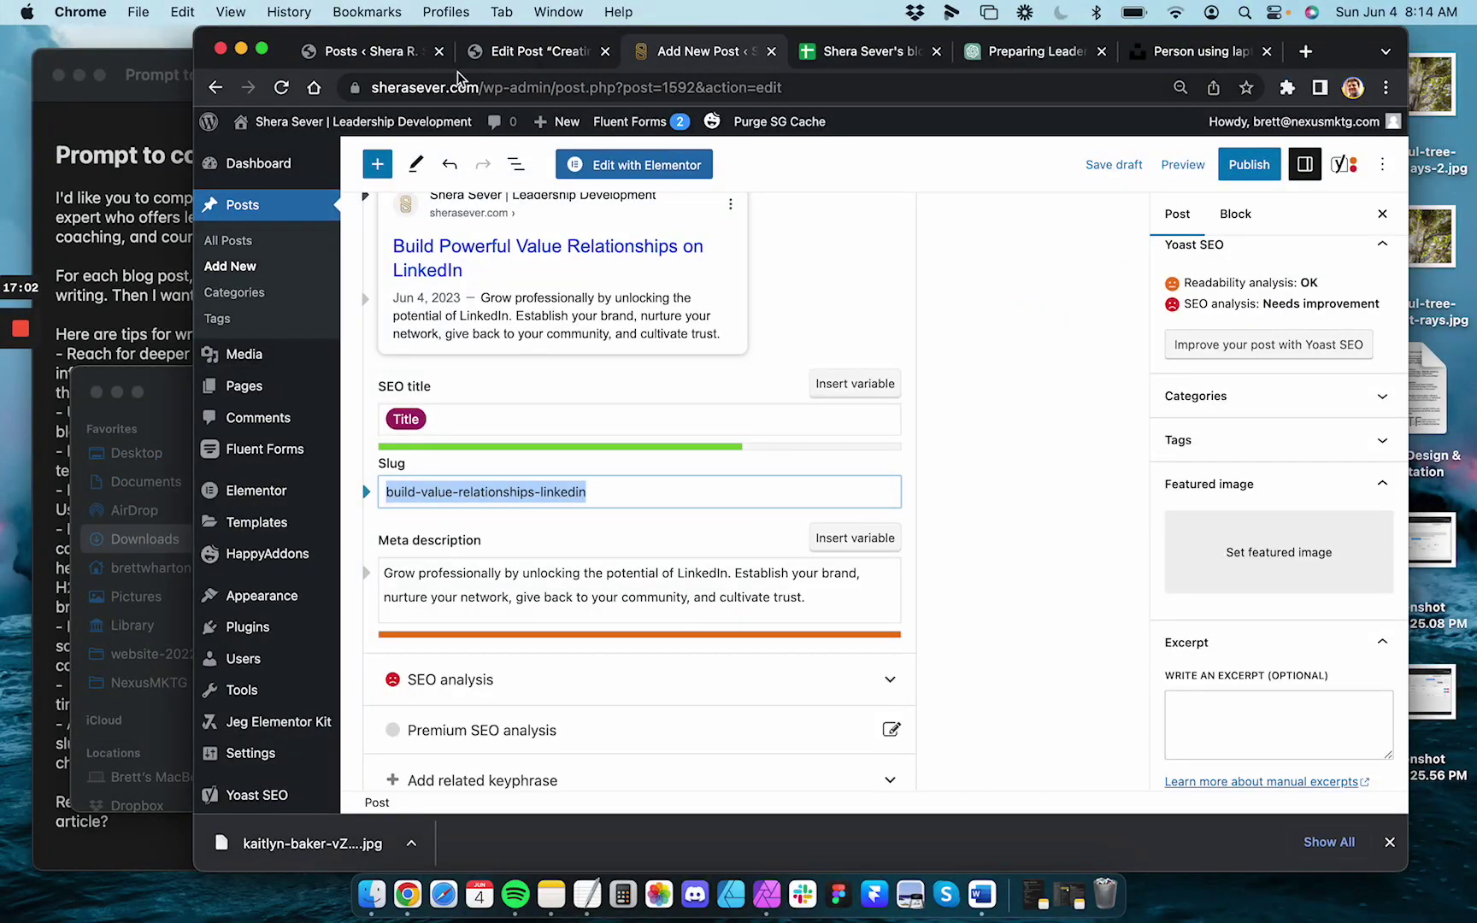
{"action": "left_click", "coordinate": [1294, 575]}
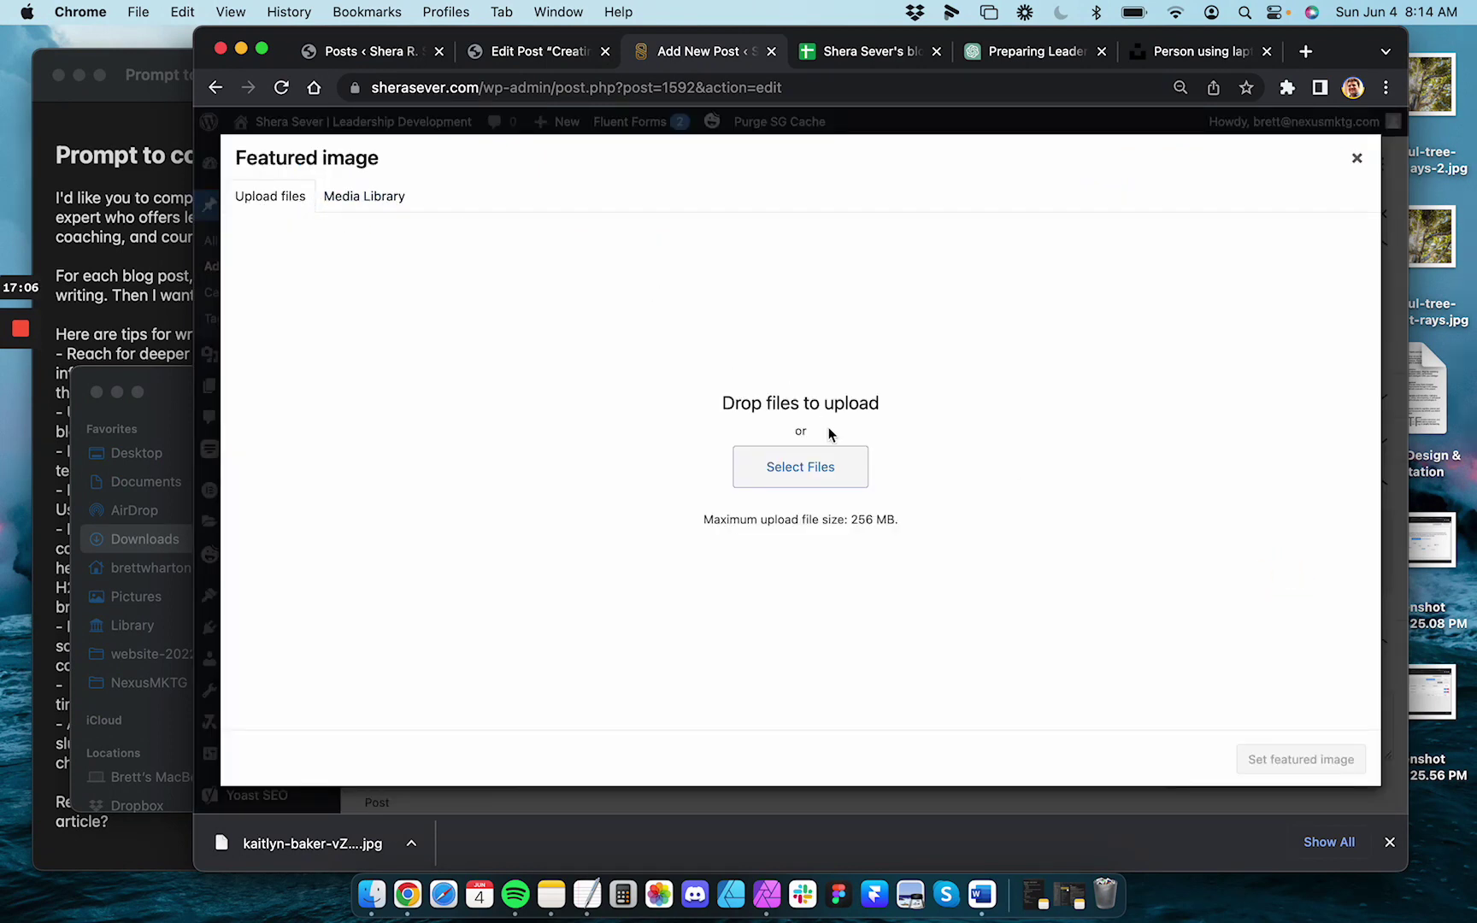
{"action": "left_click", "coordinate": [802, 465]}
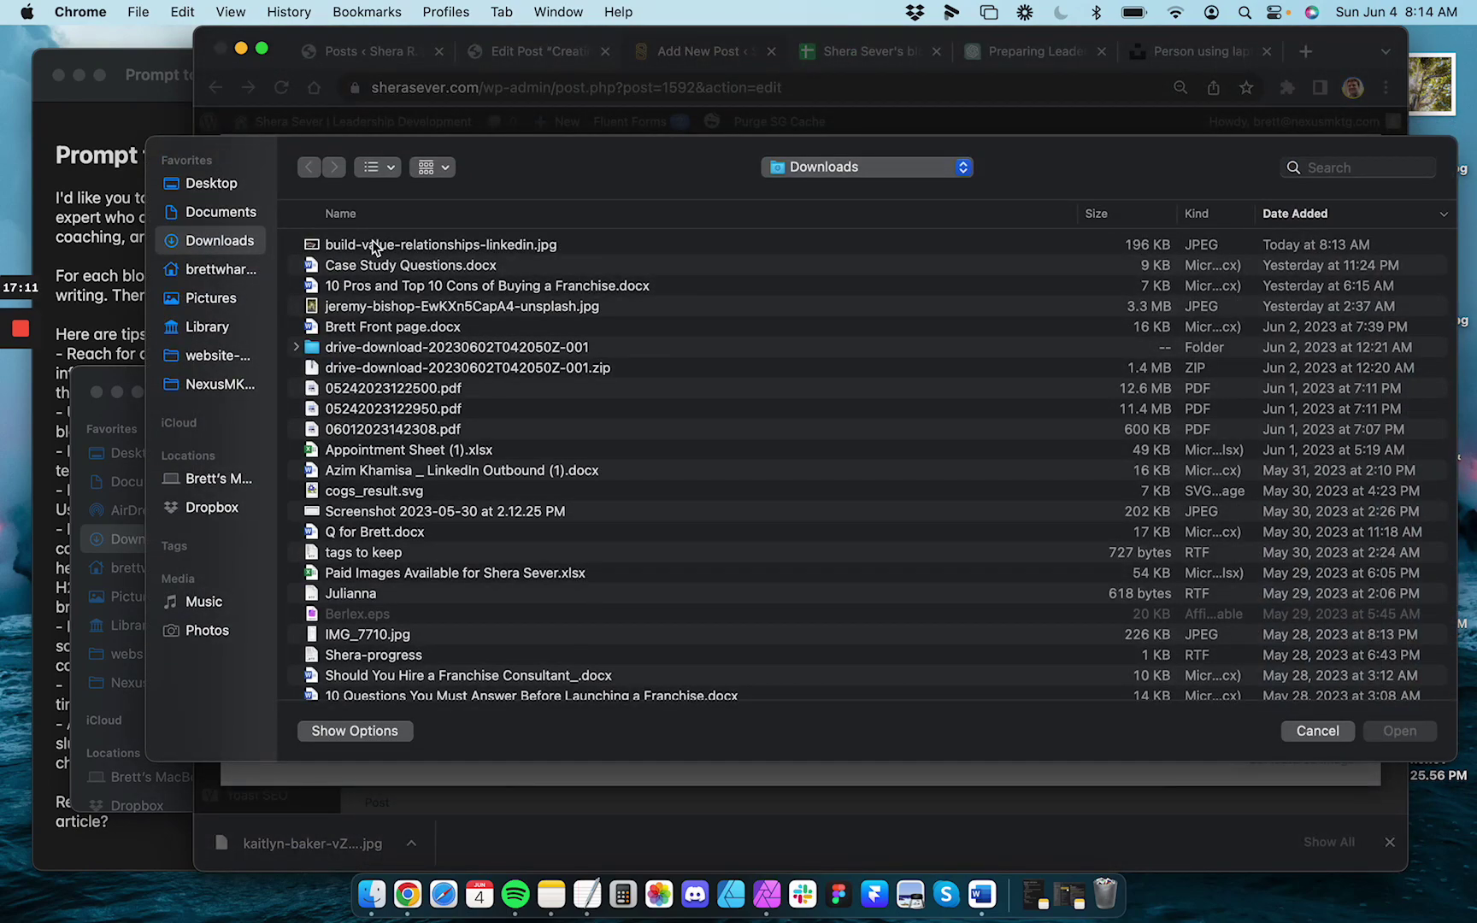
{"action": "left_click", "coordinate": [367, 245]}
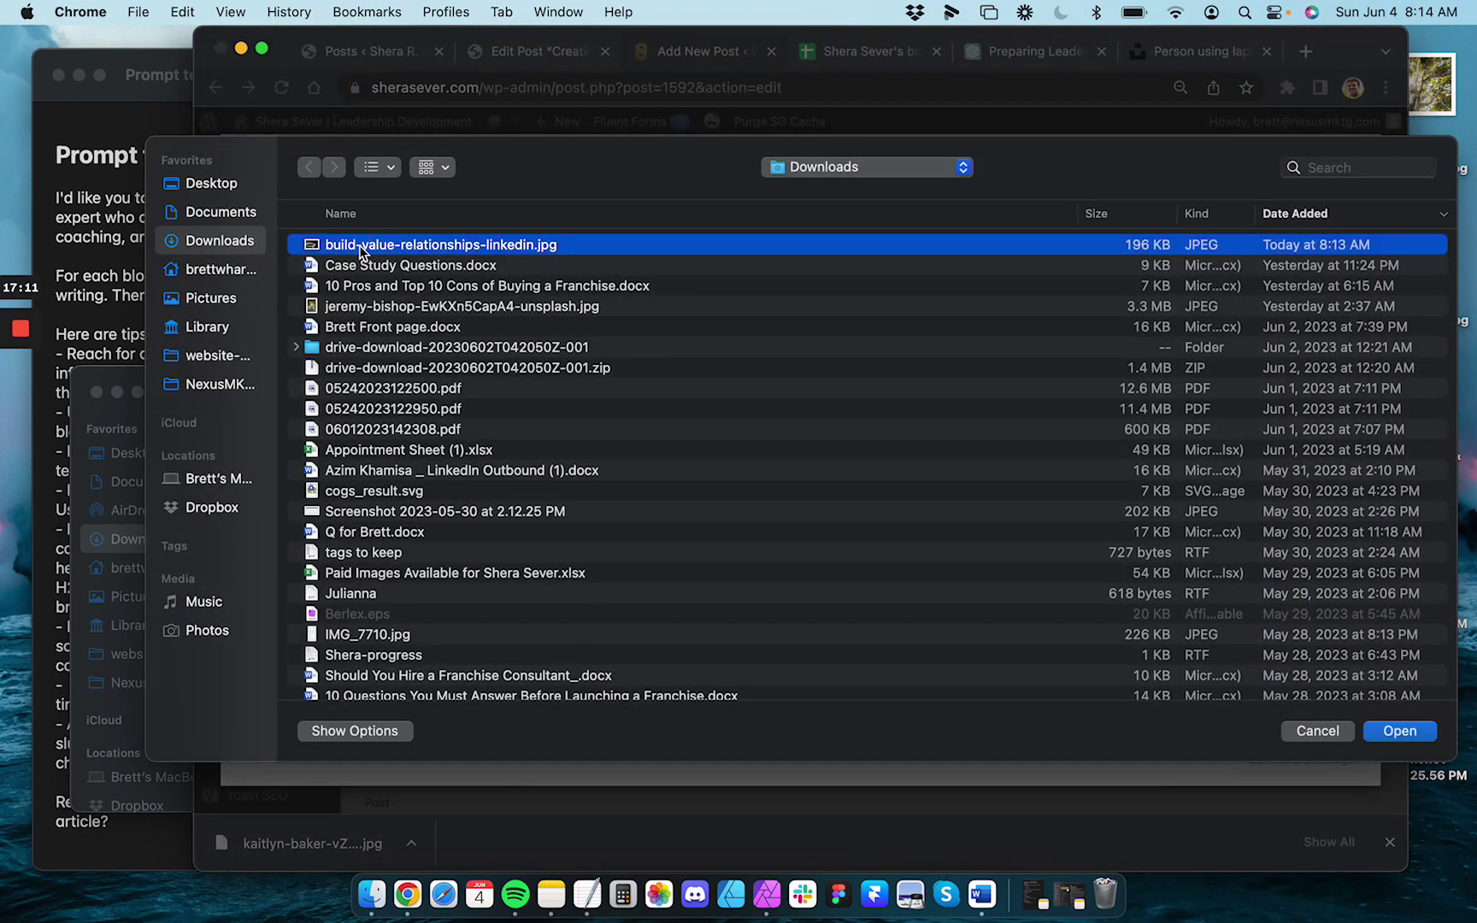
{"action": "double_click", "coordinate": [469, 247]}
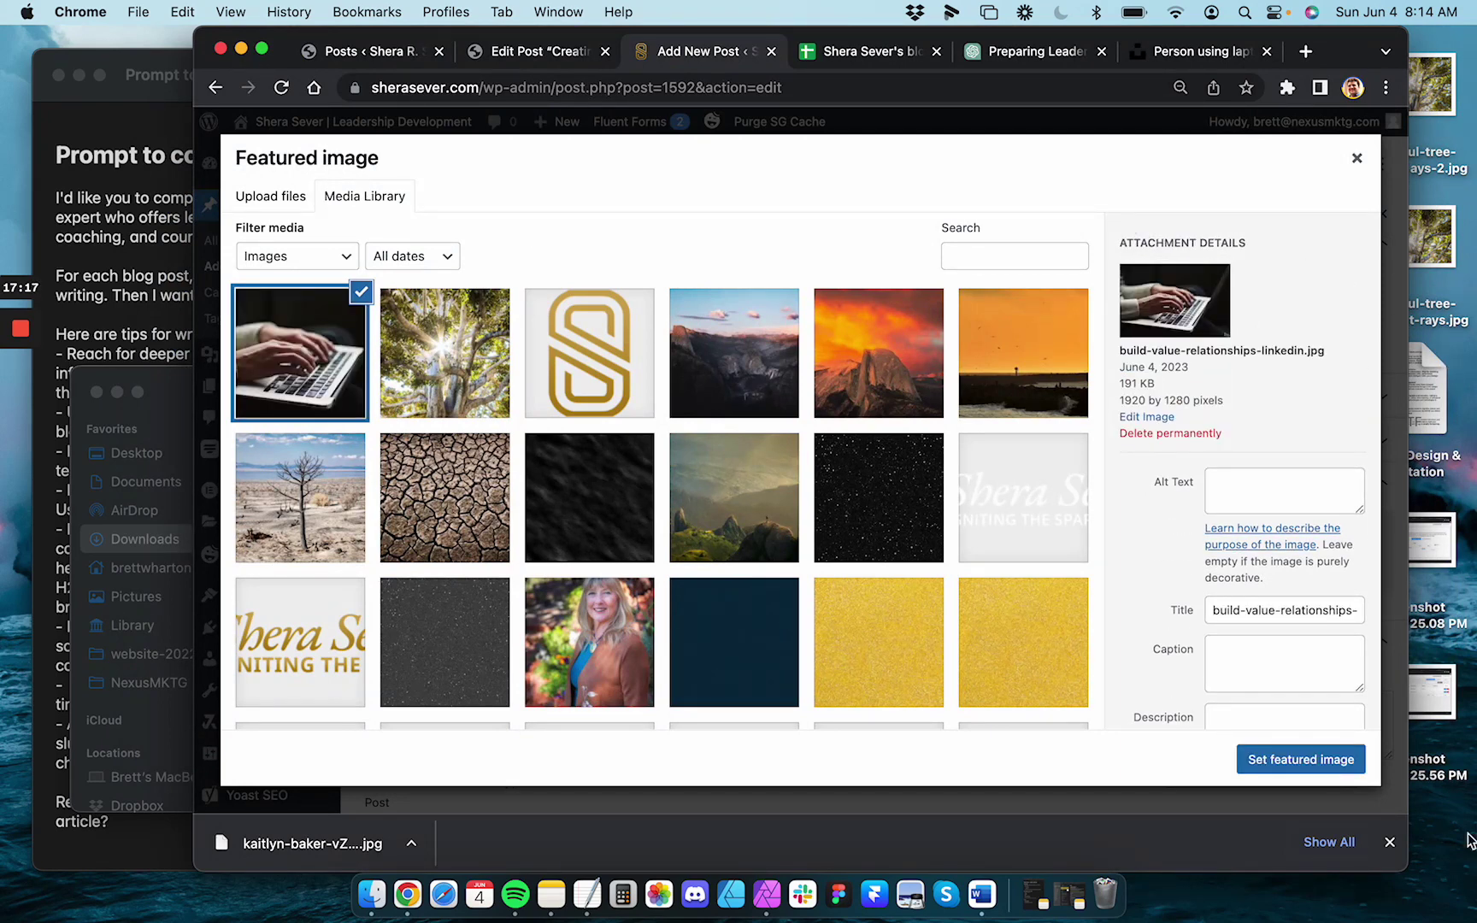
{"action": "left_click", "coordinate": [1313, 773]}
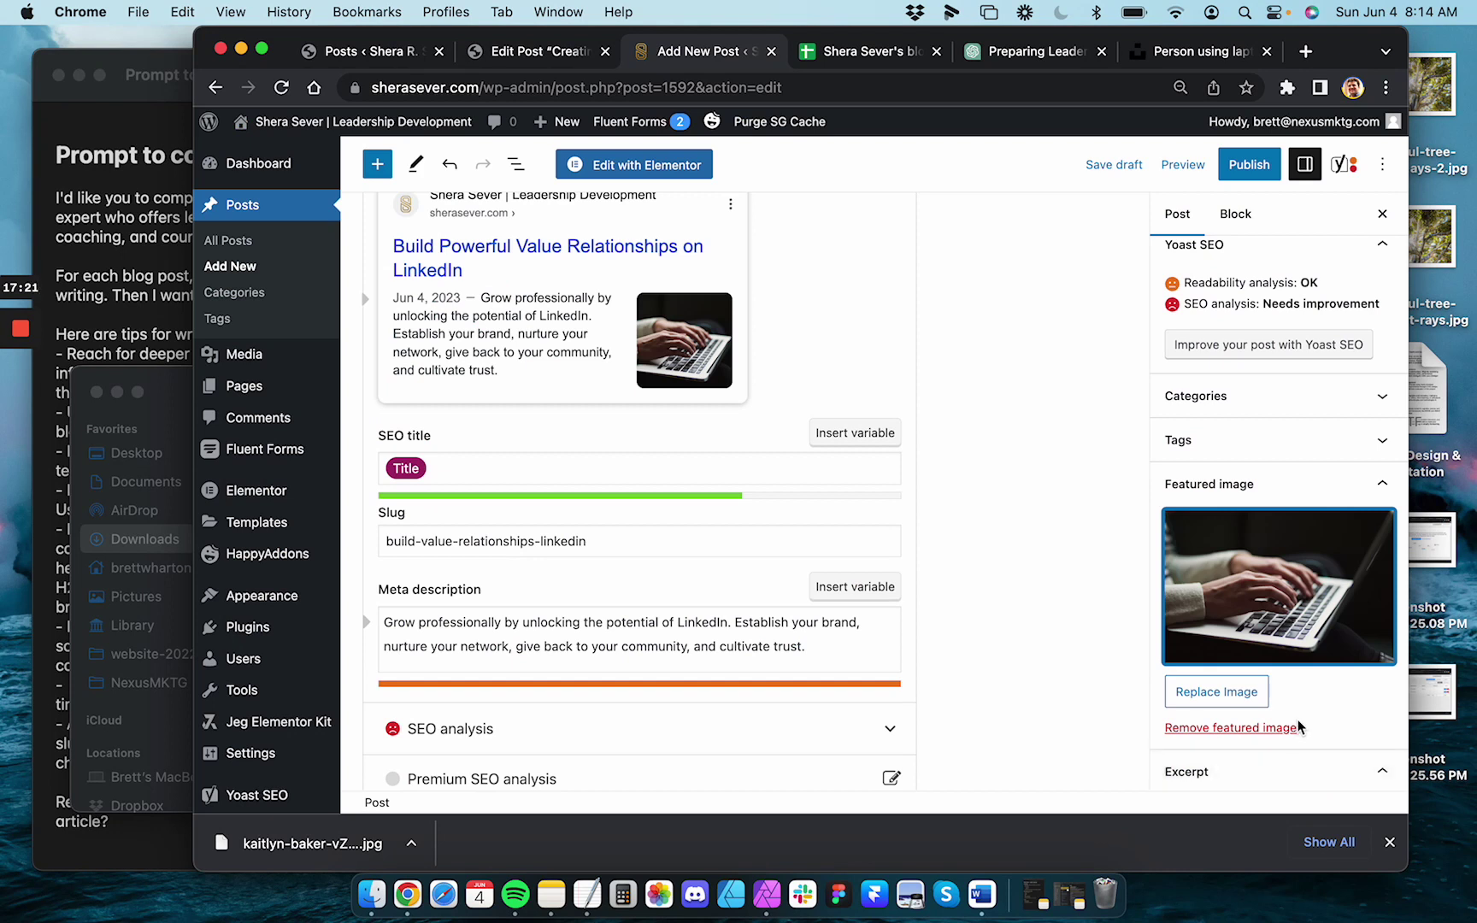
Copy the Yoast meta description text into the post's excerpt
{"action": "scroll", "coordinate": [1280, 680], "scroll_direction": "down", "scroll_amount": 5}
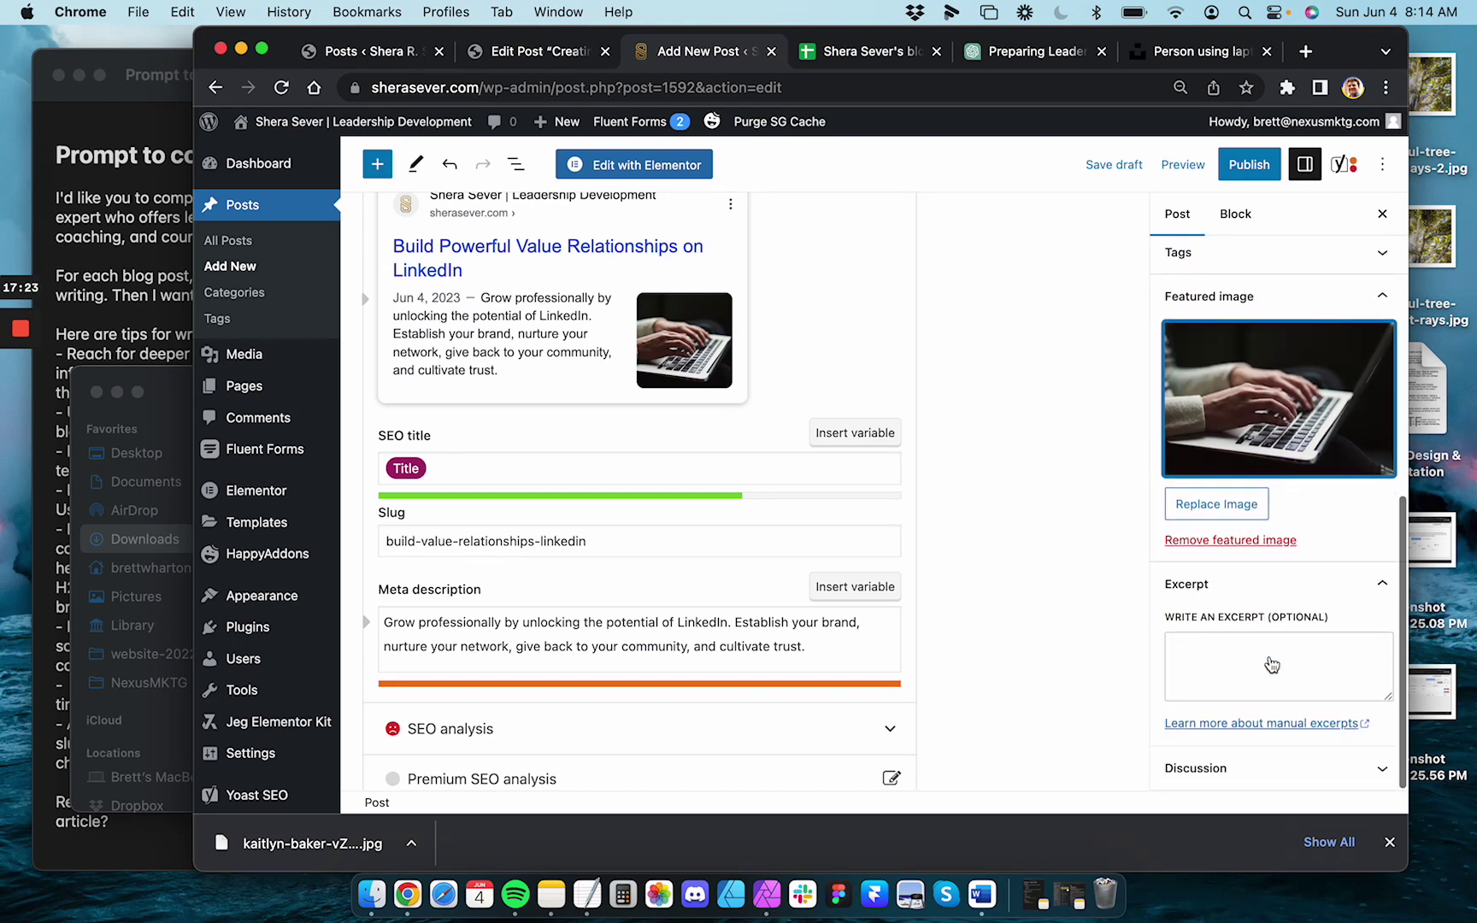
{"action": "left_click", "coordinate": [1240, 660]}
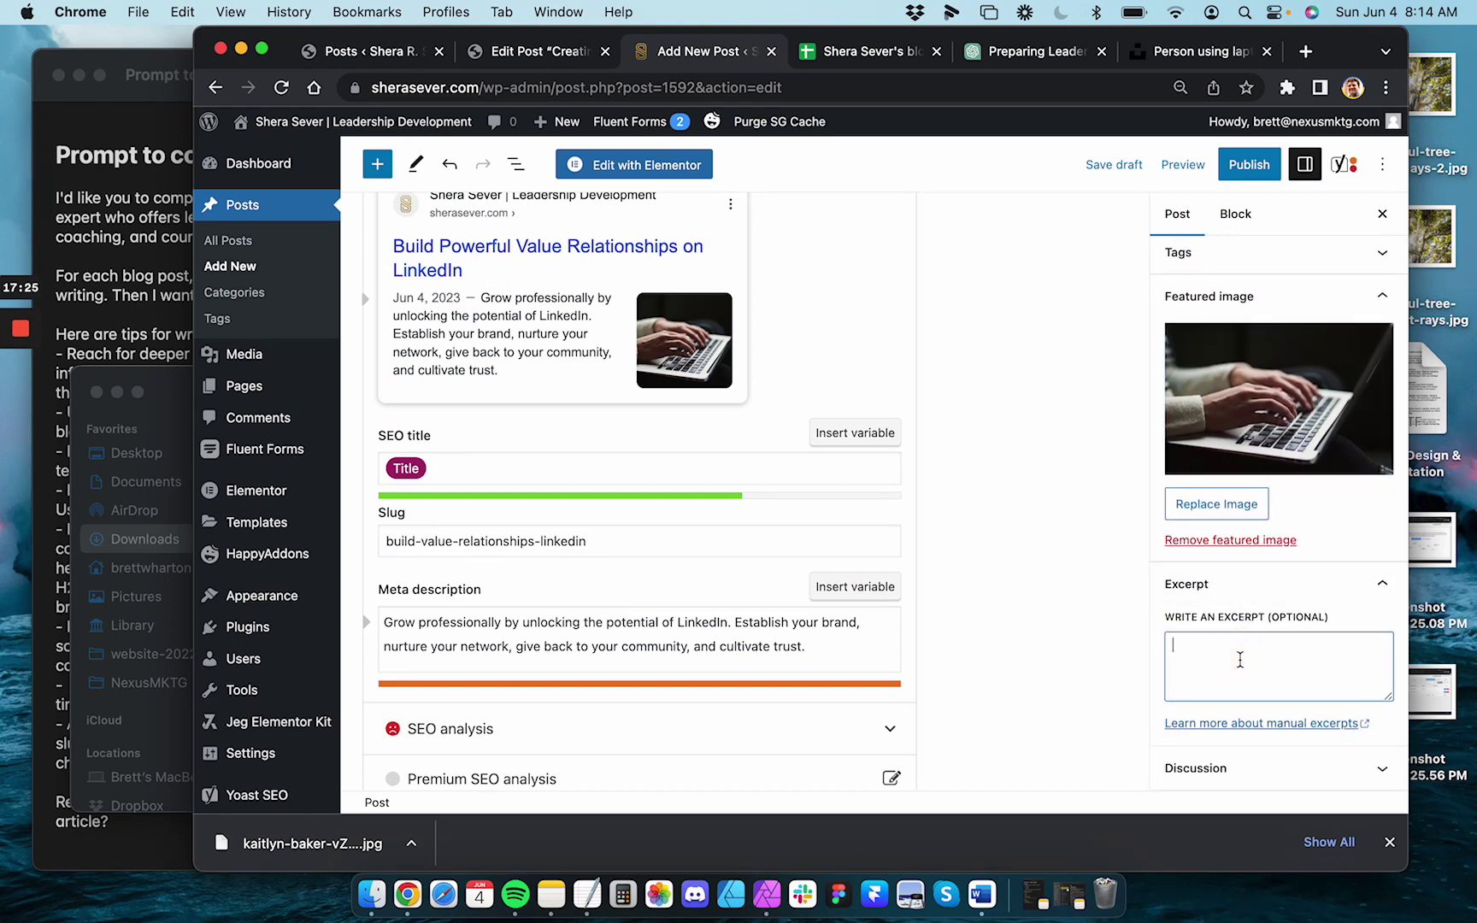
{"action": "left_click_drag", "start_coordinate": [806, 648], "coordinate": [432, 594]}
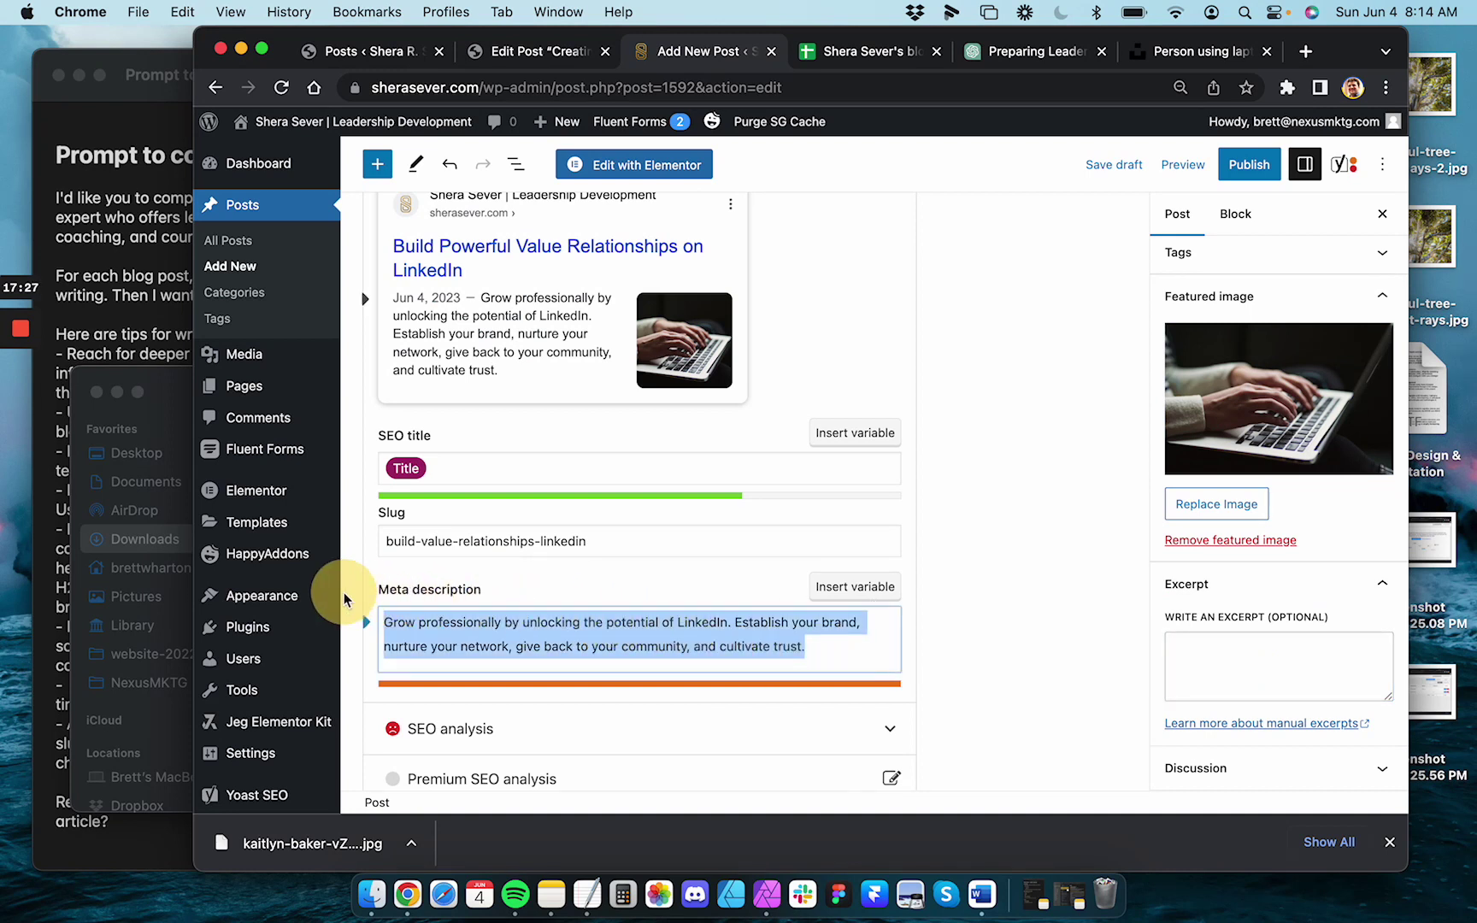
{"action": "key", "text": "super+c"}
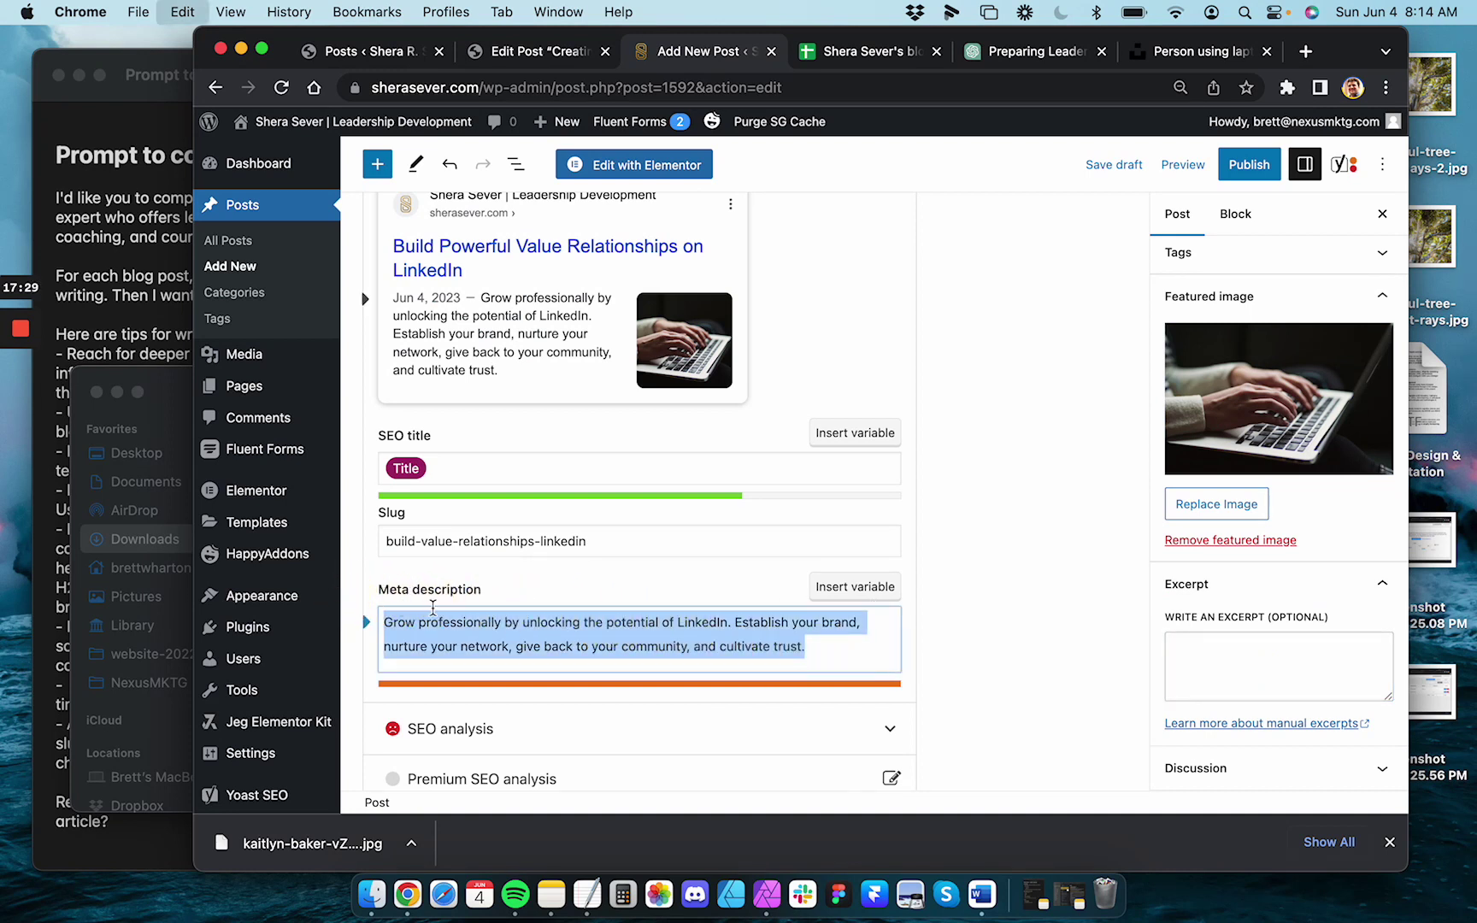
{"action": "left_click", "coordinate": [1256, 651]}
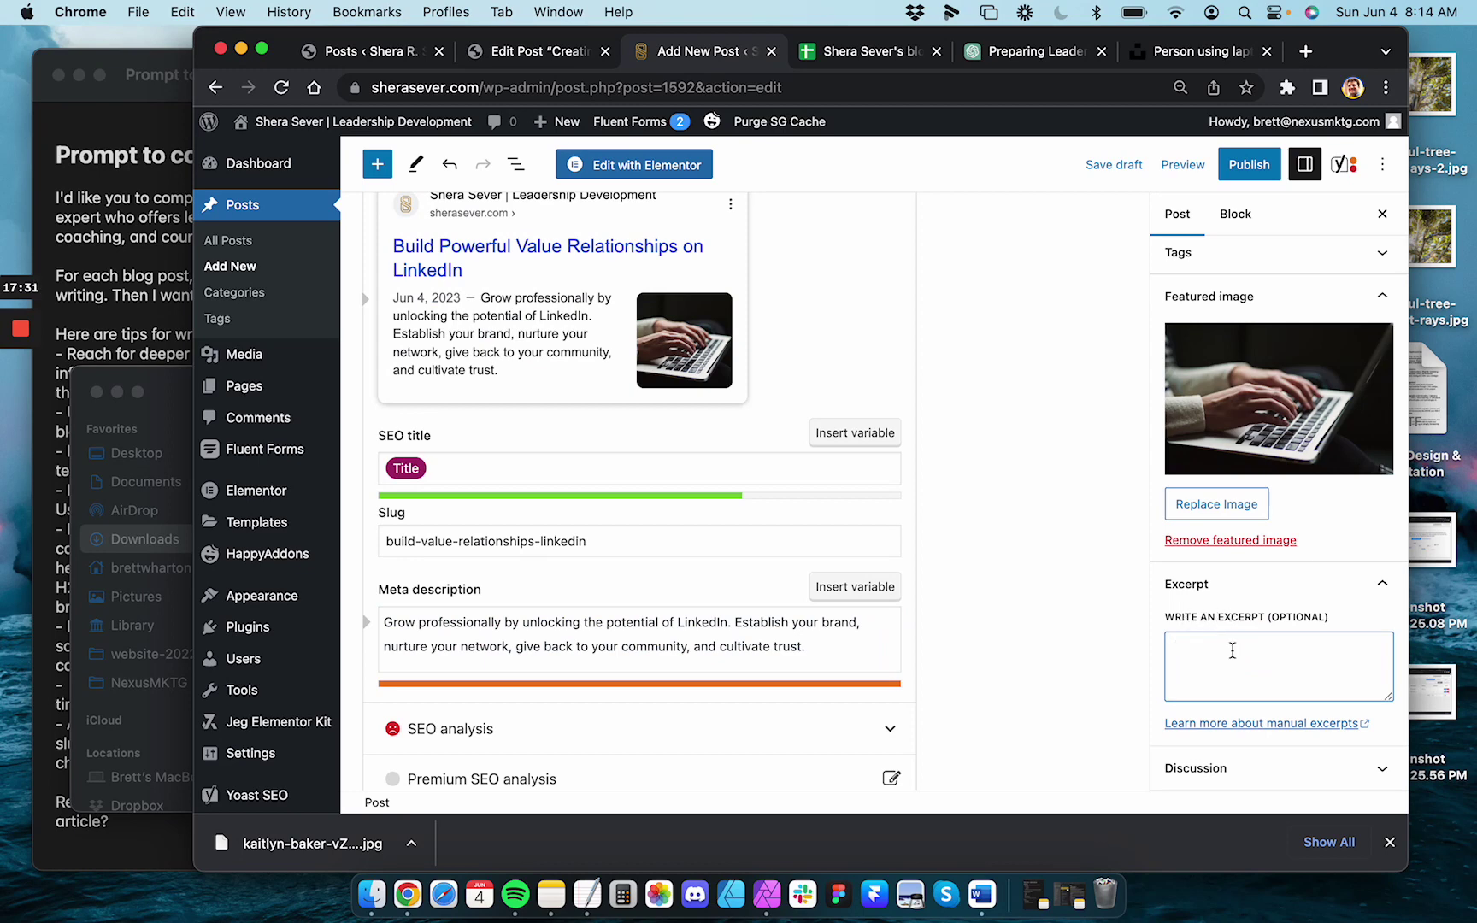
{"action": "key", "text": "super+v"}
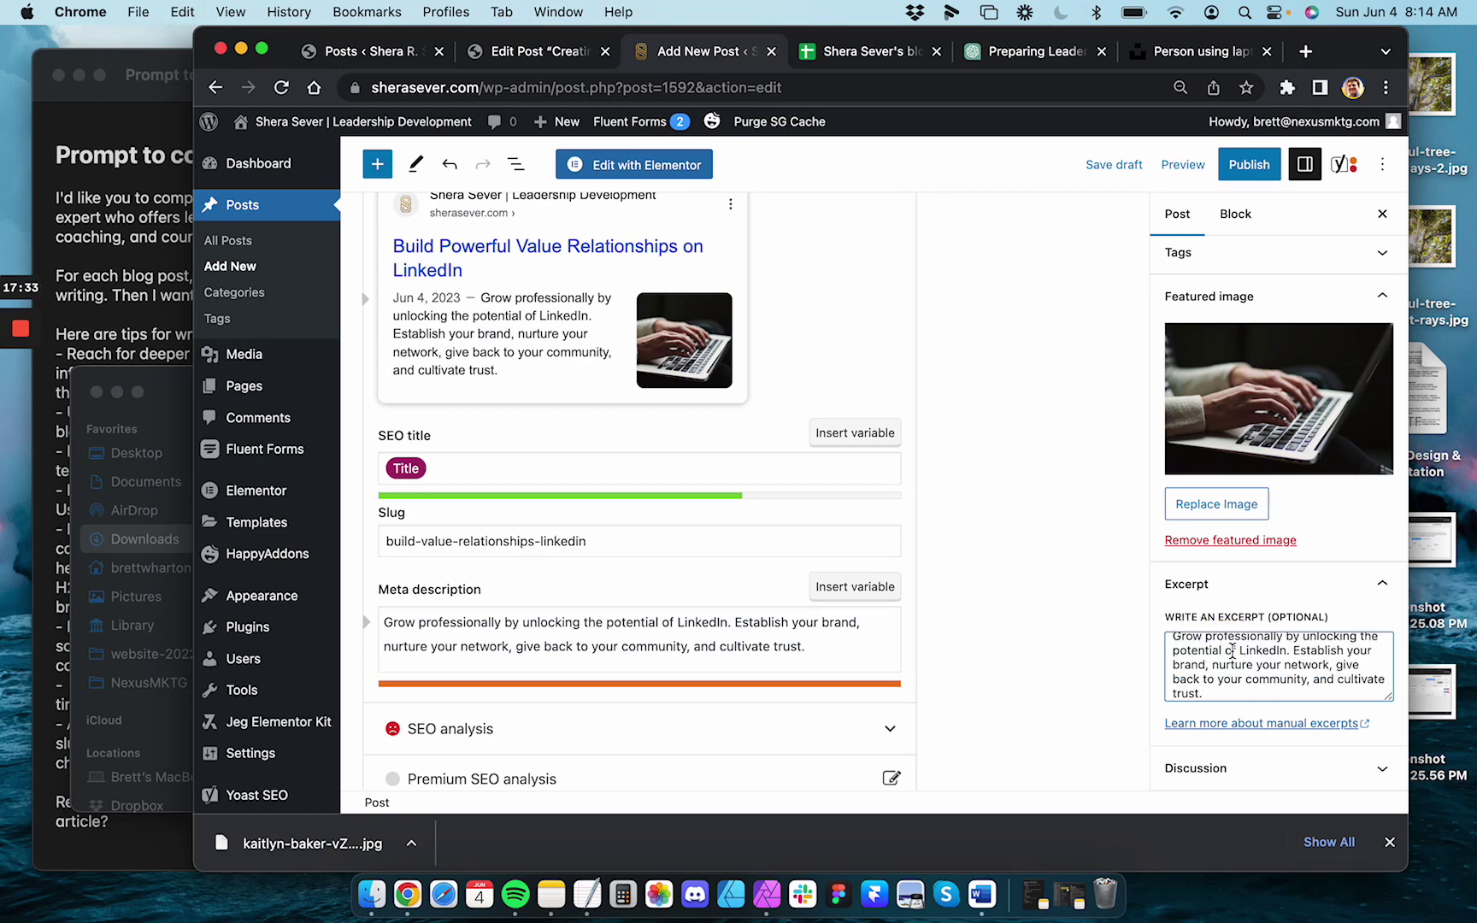
Publish the post and open its live page
{"action": "scroll", "coordinate": [1232, 651], "scroll_direction": "up", "scroll_amount": 1}
{"action": "left_click", "coordinate": [1260, 175]}
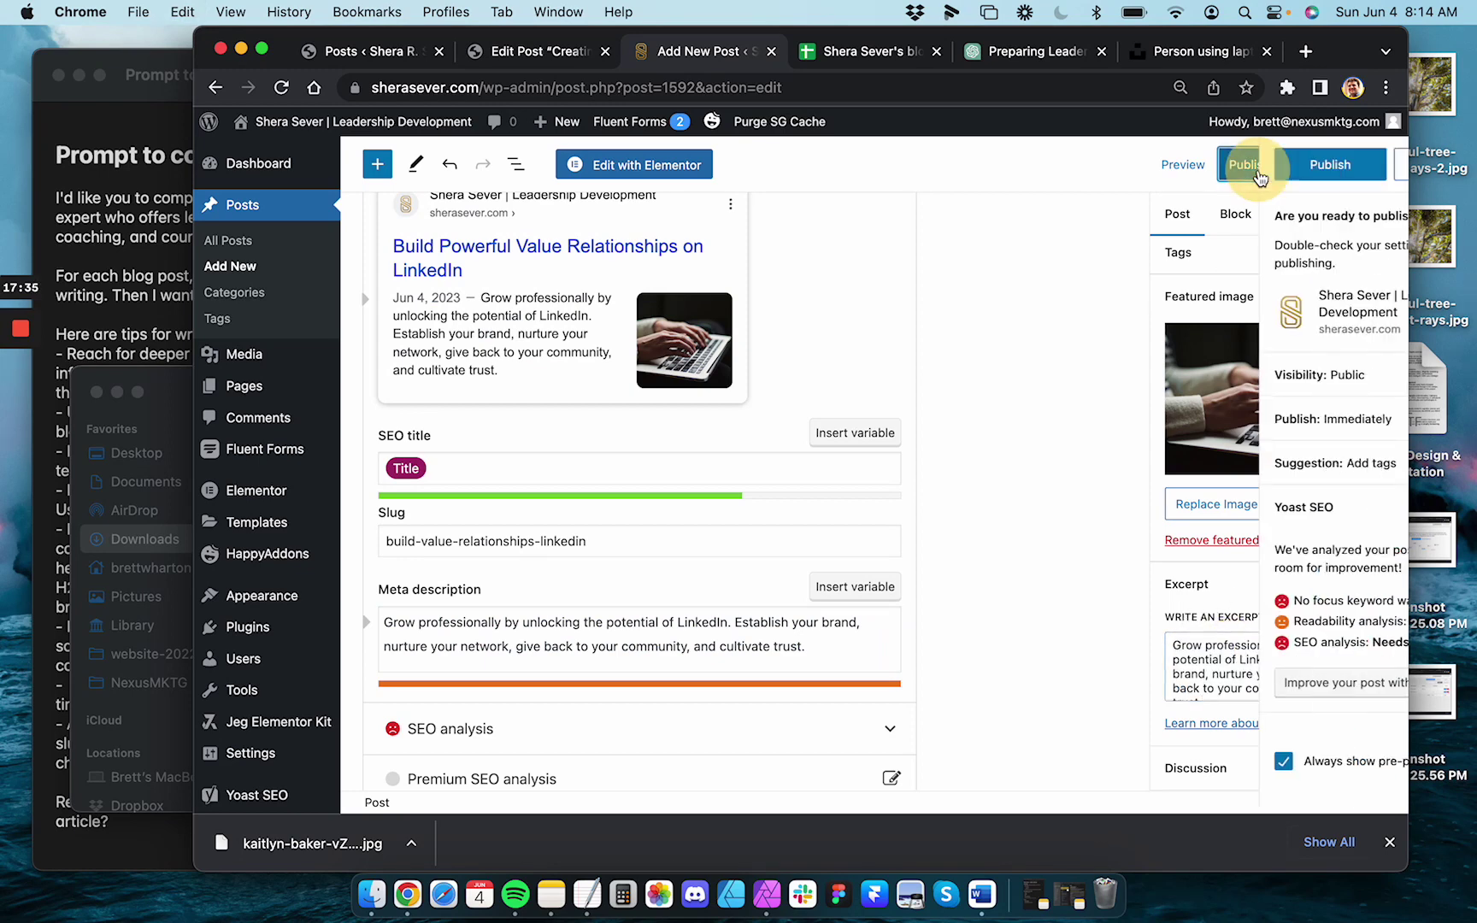
{"action": "left_click", "coordinate": [1259, 175]}
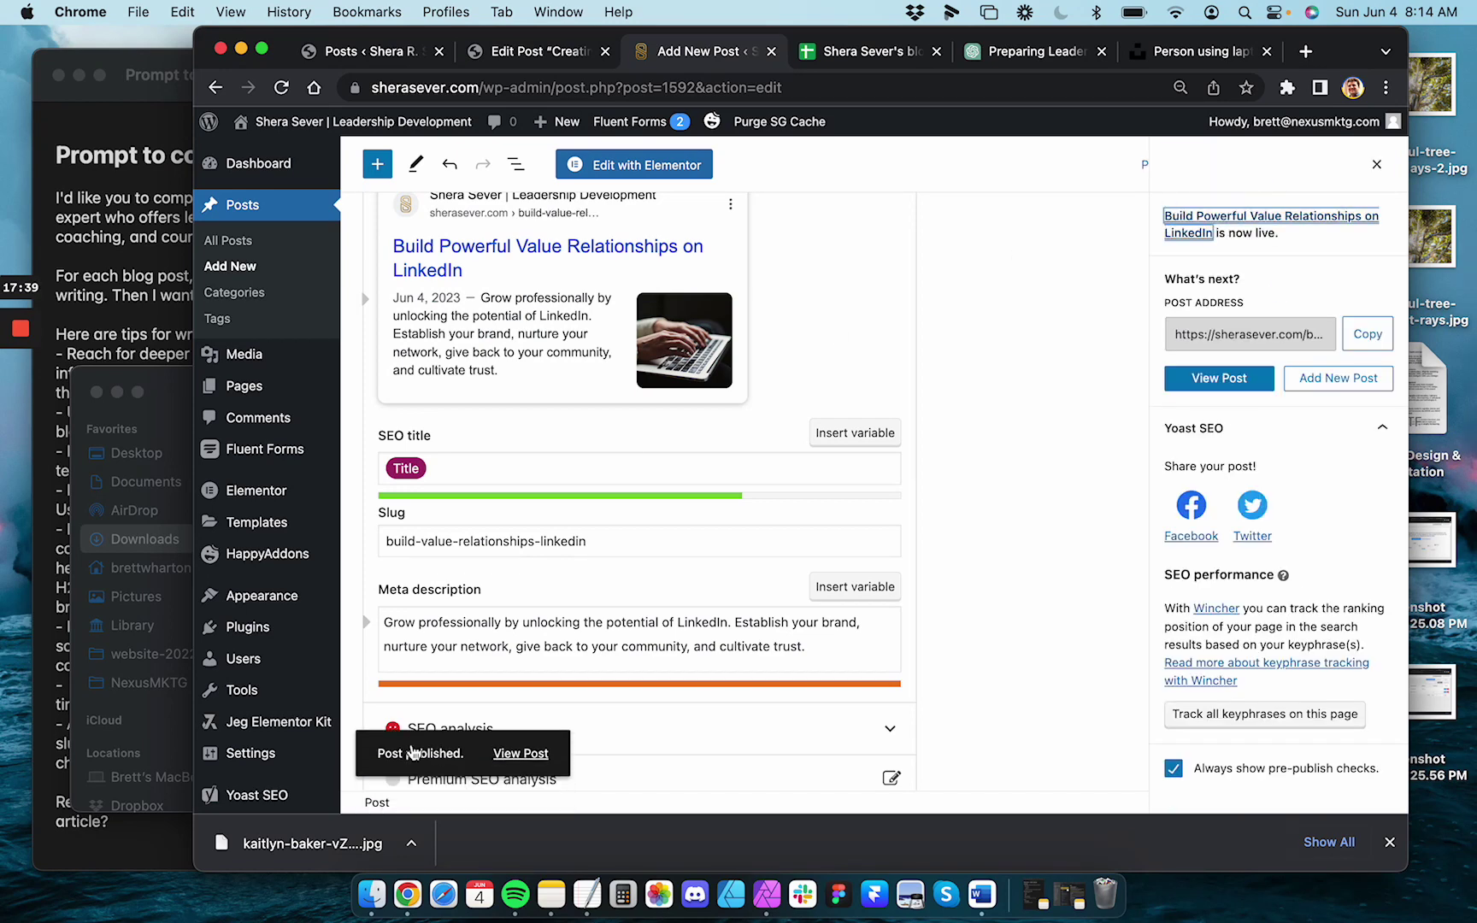
{"action": "left_click", "coordinate": [529, 758]}
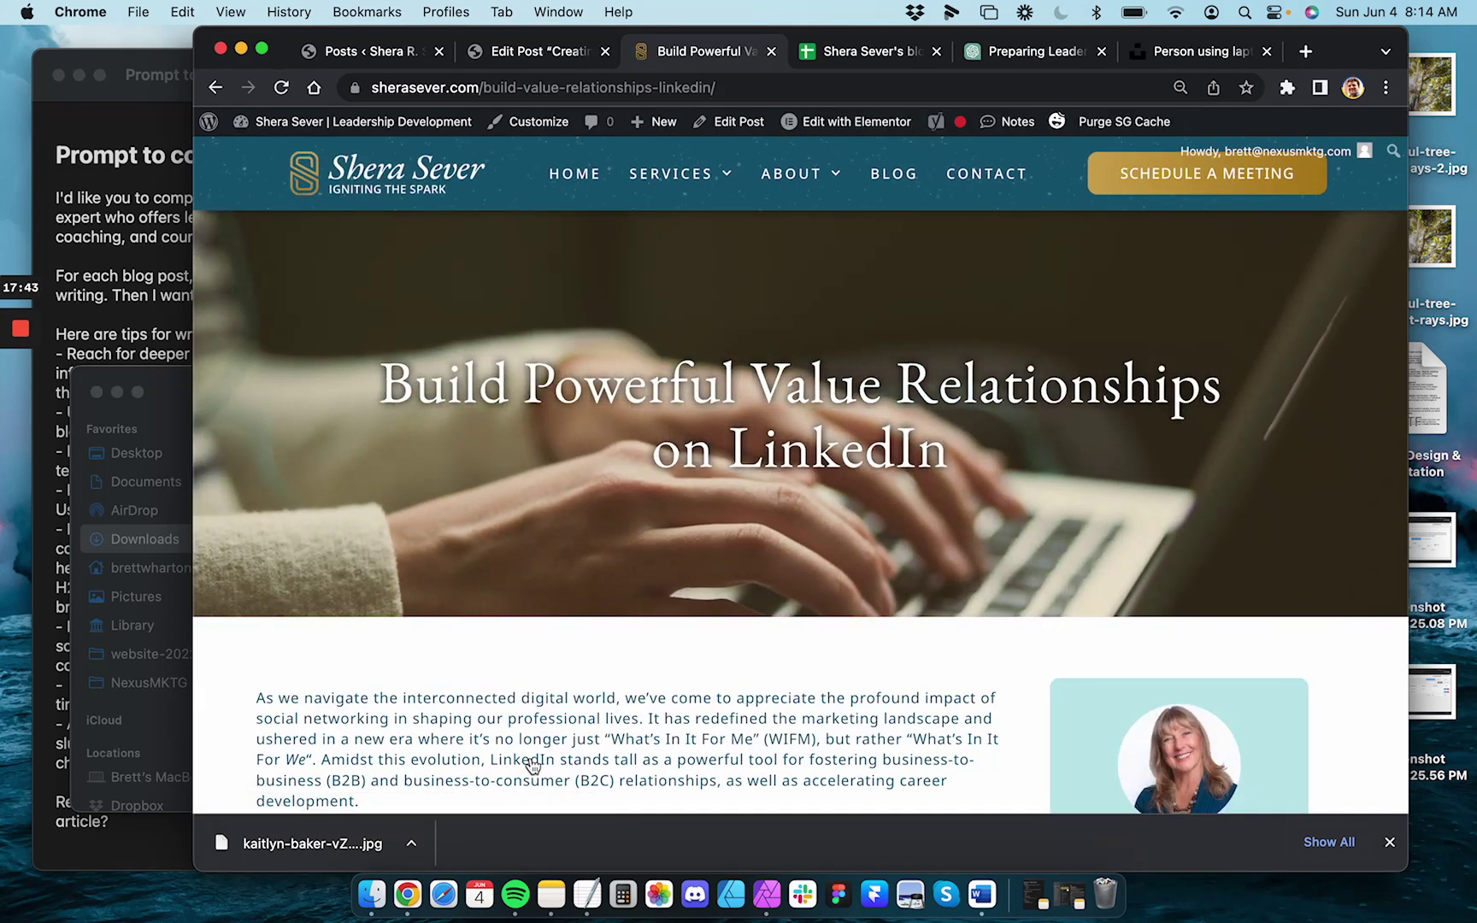
Examine the live post's banner title, introduction and first section heading, and dismiss the browser's downloads bar
{"action": "scroll", "coordinate": [737, 717], "scroll_direction": "down", "scroll_amount": 5}
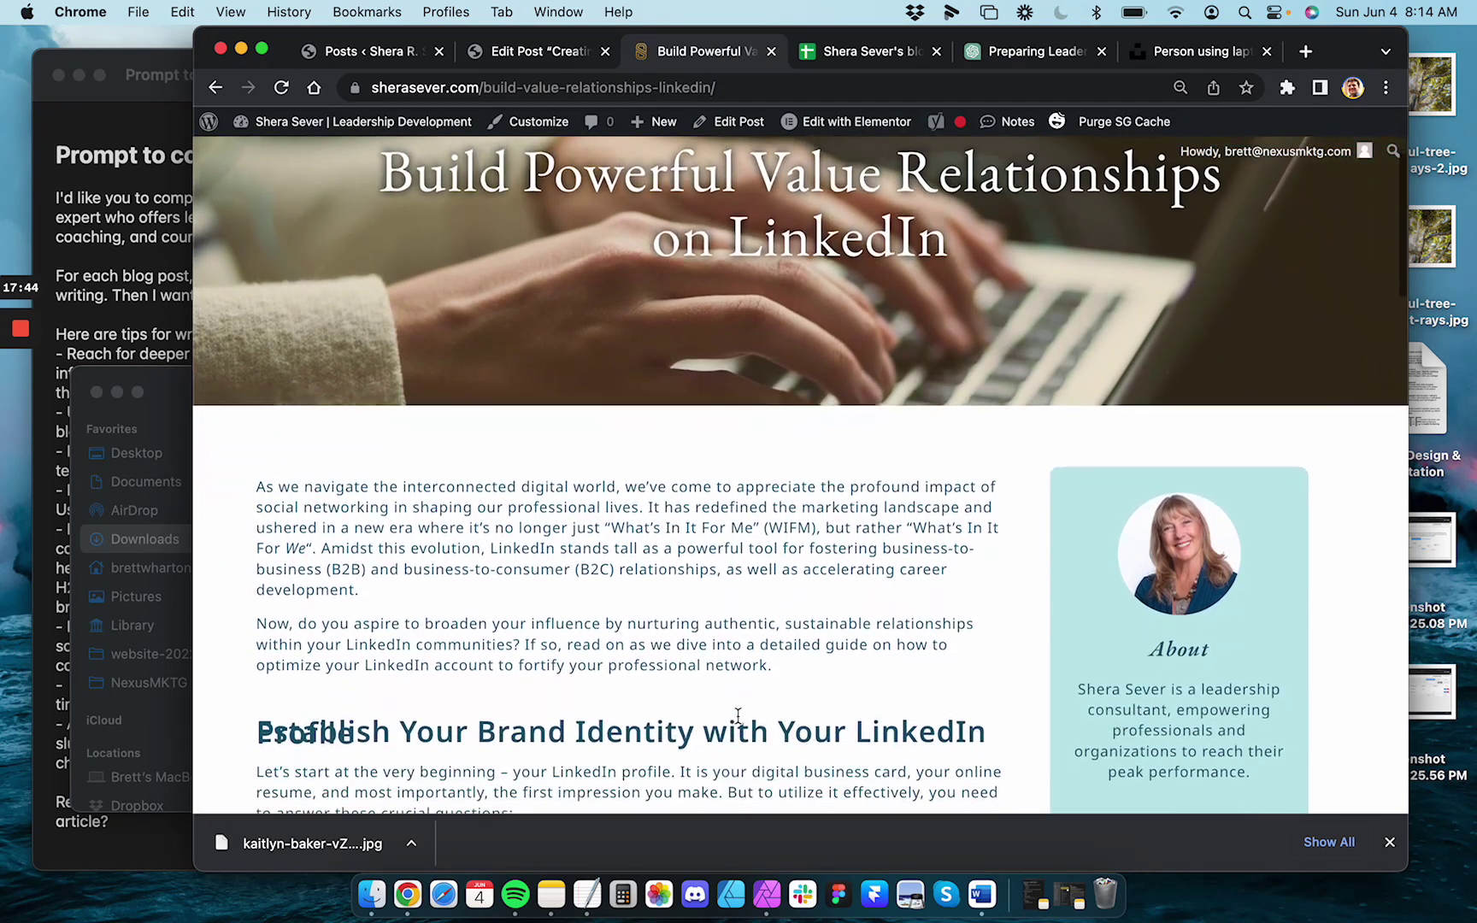
{"action": "left_click_drag", "start_coordinate": [254, 734], "coordinate": [391, 732]}
{"action": "scroll", "coordinate": [879, 769], "scroll_direction": "down", "scroll_amount": 2}
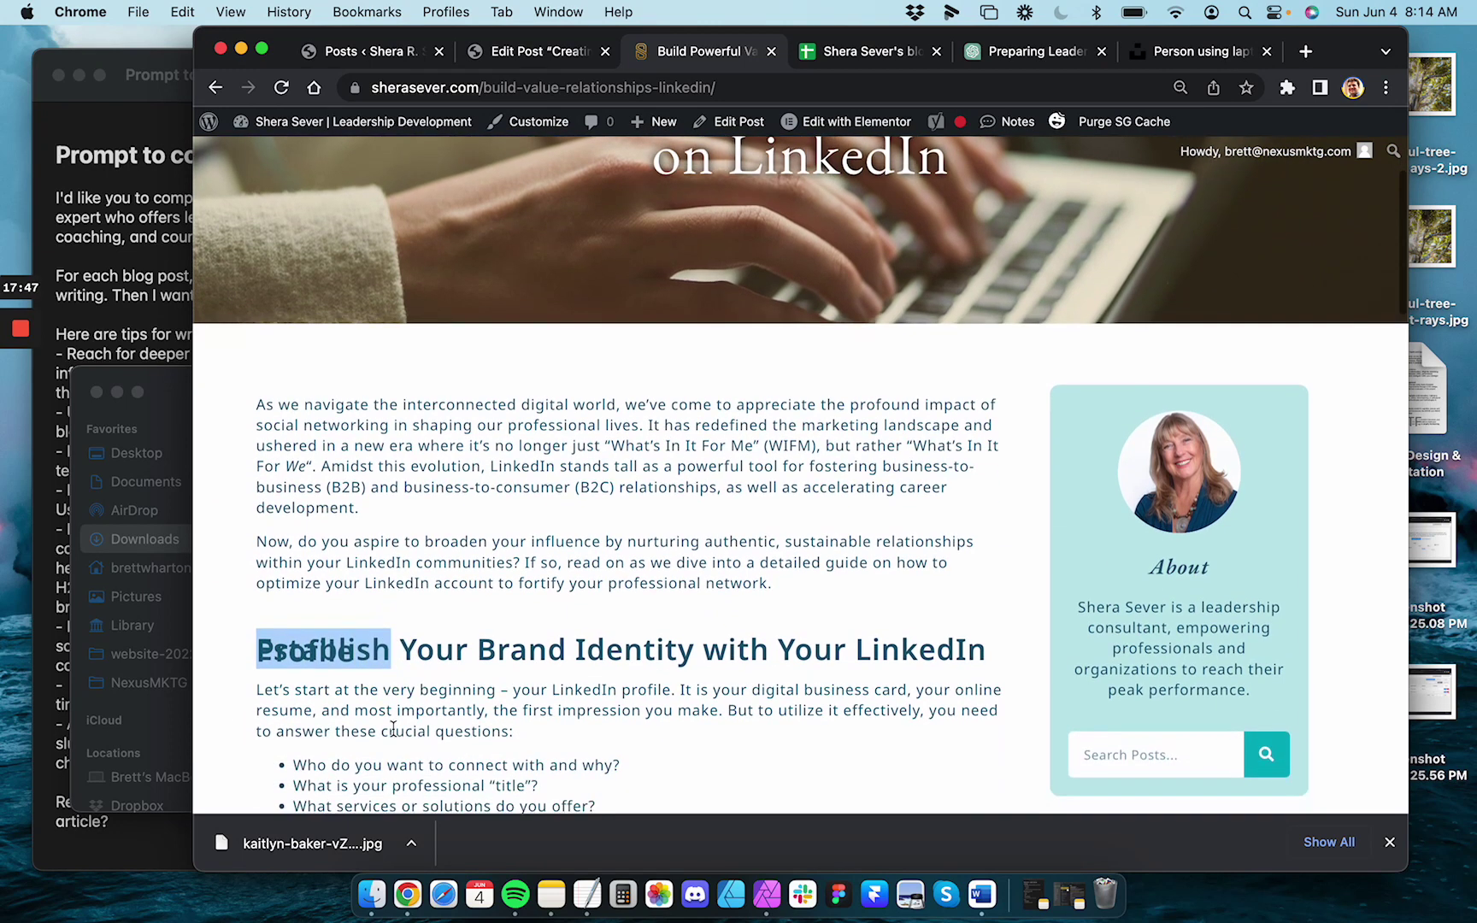
{"action": "left_click", "coordinate": [1390, 842]}
{"action": "scroll", "coordinate": [650, 650], "scroll_direction": "down", "scroll_amount": 2}
{"action": "left_click", "coordinate": [250, 571]}
{"action": "left_click_drag", "start_coordinate": [251, 571], "coordinate": [978, 562]}
{"action": "left_click", "coordinate": [981, 562]}
{"action": "scroll", "coordinate": [502, 571], "scroll_direction": "up", "scroll_amount": 5}
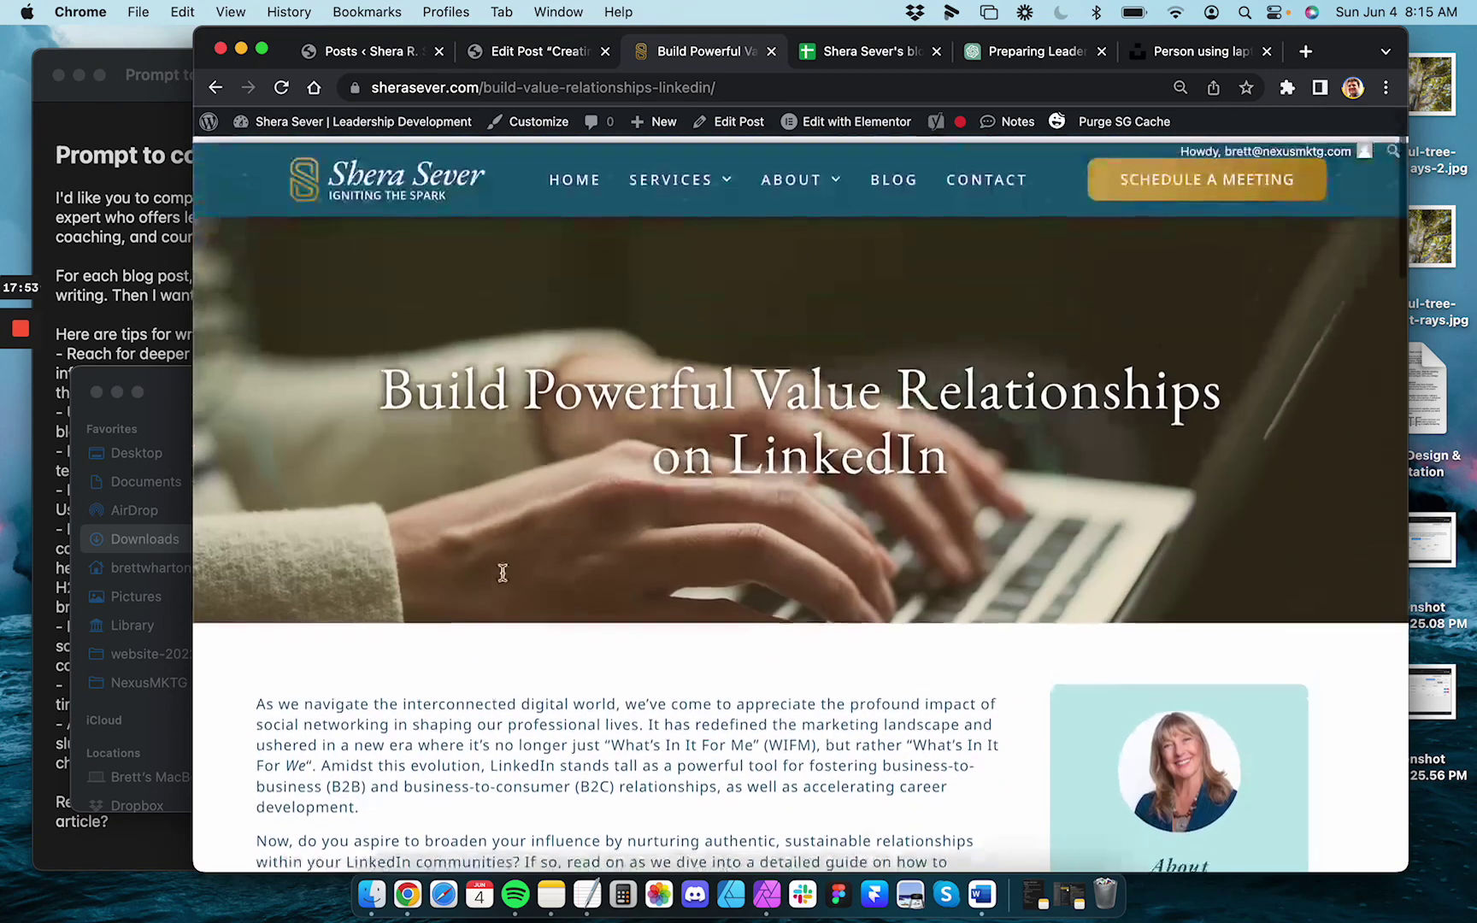
{"action": "left_click_drag", "start_coordinate": [362, 371], "coordinate": [1039, 454]}
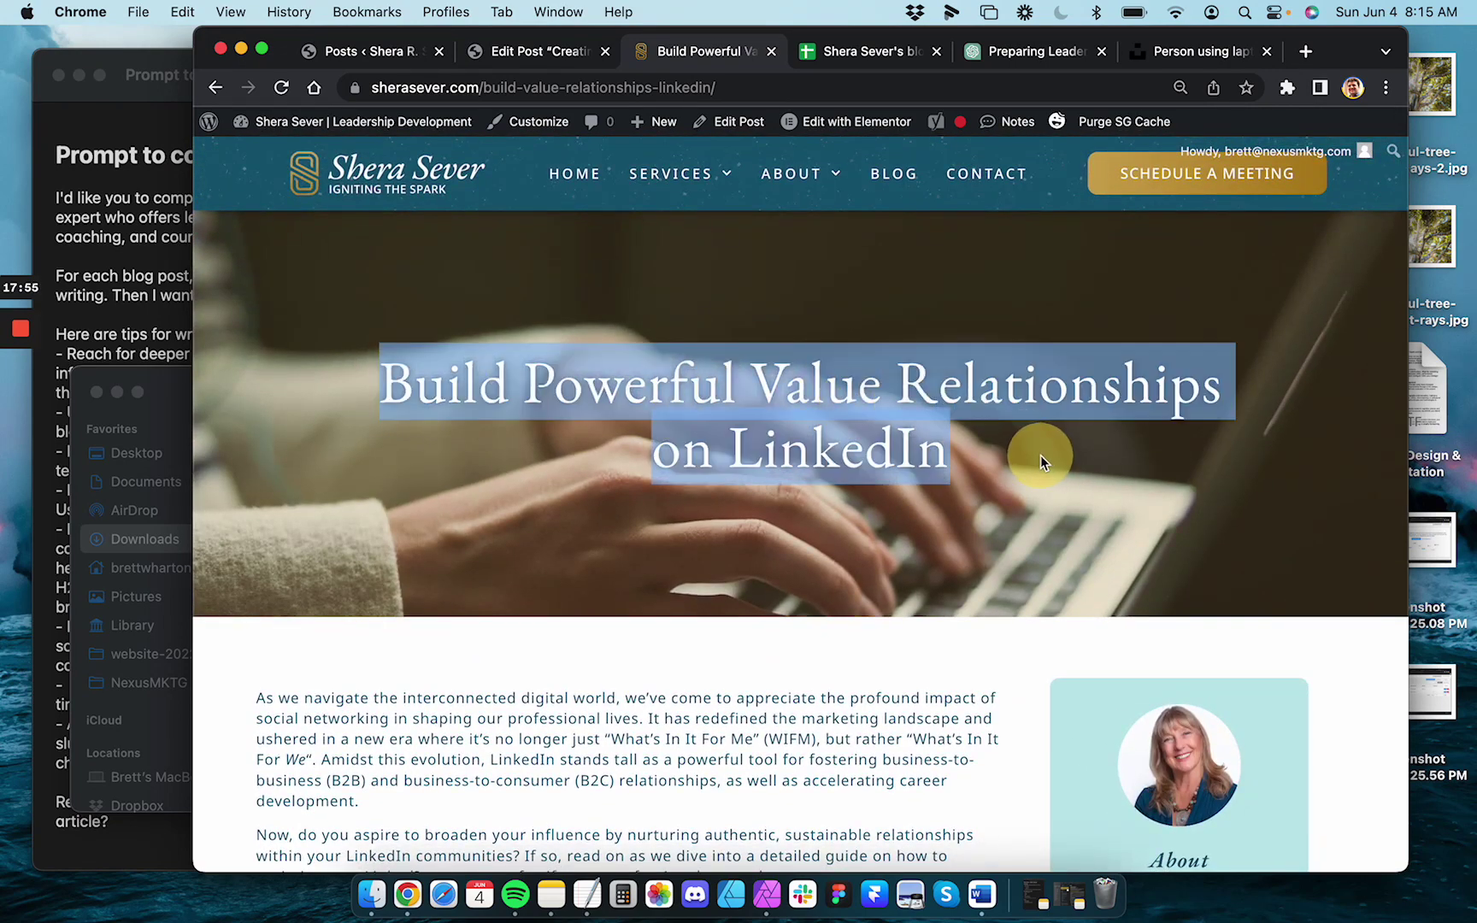
Read through the live post's sections, checking the Pro Tips, the bulleted questions and the endorsements section
{"action": "scroll", "coordinate": [768, 578], "scroll_direction": "down", "scroll_amount": 4}
{"action": "scroll", "coordinate": [768, 578], "scroll_direction": "down", "scroll_amount": 6}
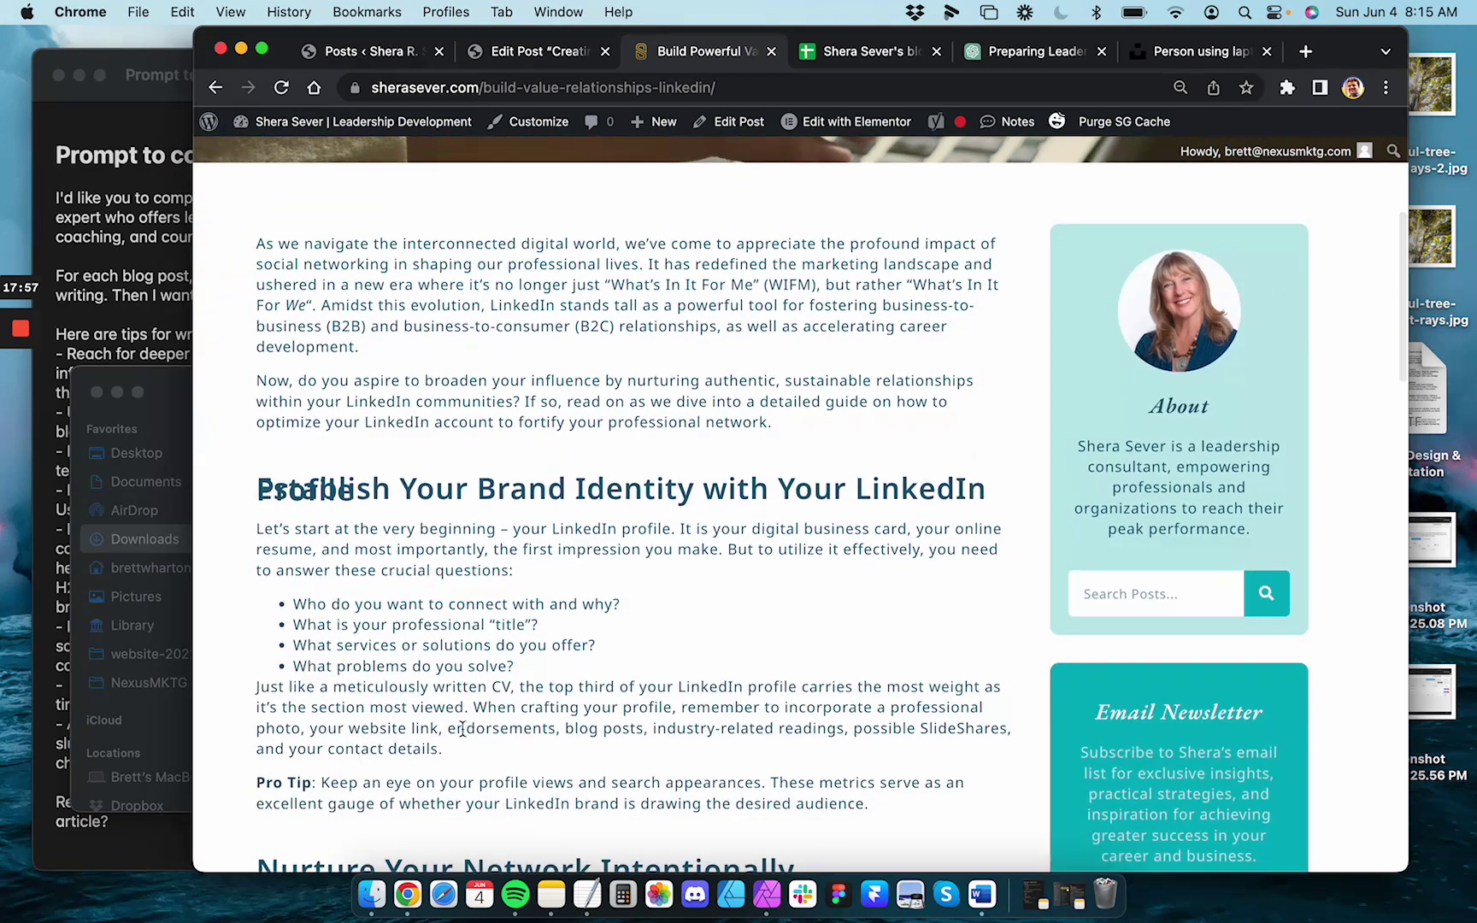
{"action": "scroll", "coordinate": [477, 331], "scroll_direction": "down", "scroll_amount": 3}
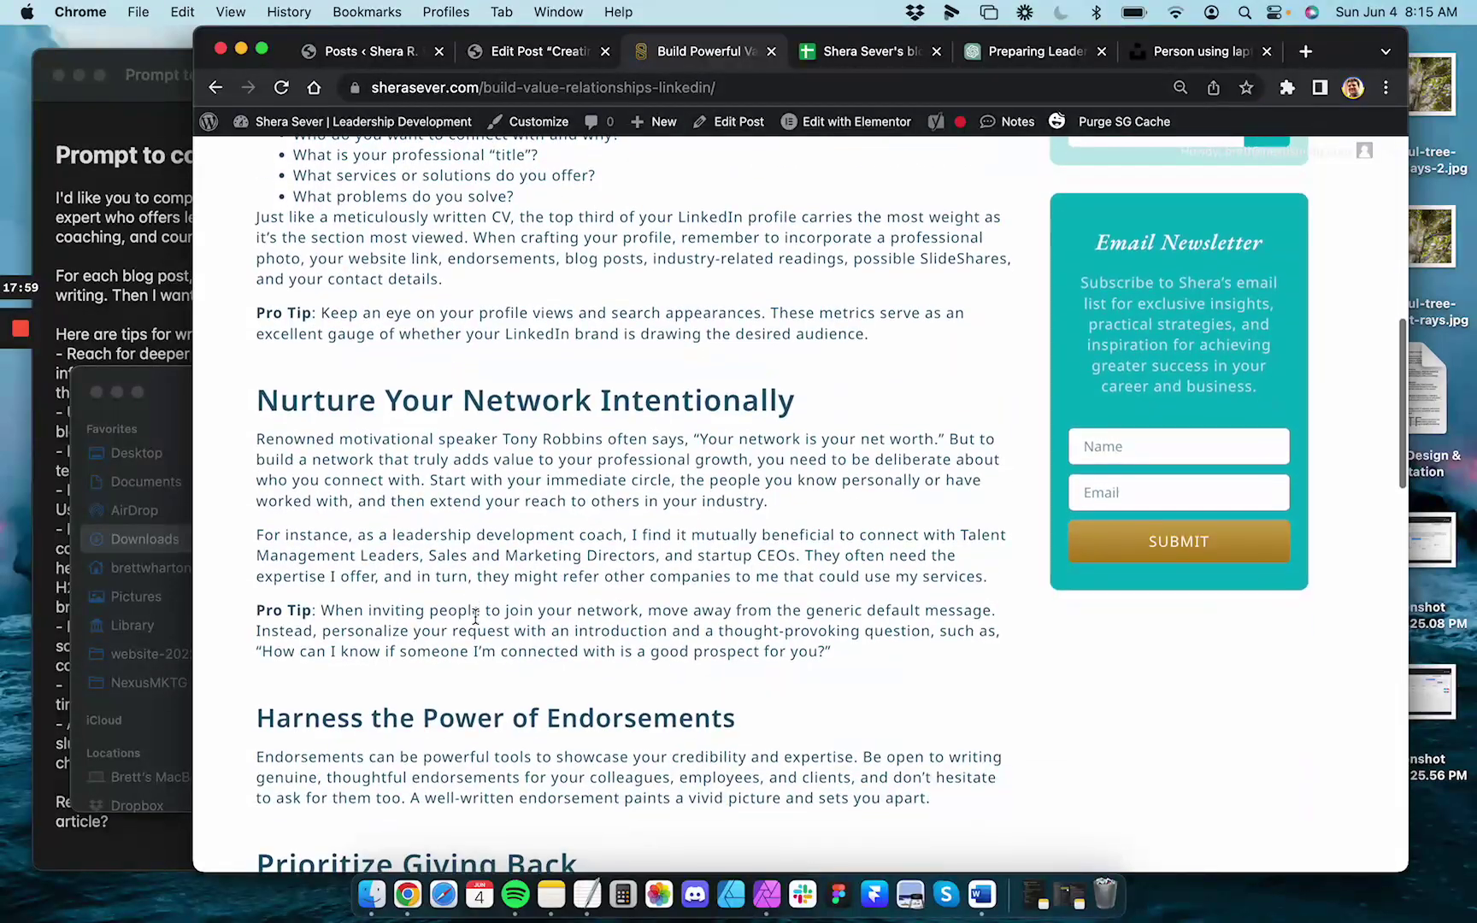
{"action": "left_click_drag", "start_coordinate": [256, 610], "coordinate": [316, 610]}
{"action": "scroll", "coordinate": [256, 376], "scroll_direction": "up", "scroll_amount": 1}
{"action": "left_click_drag", "start_coordinate": [257, 374], "coordinate": [313, 374]}
{"action": "scroll", "coordinate": [319, 466], "scroll_direction": "up", "scroll_amount": 1}
{"action": "left_click_drag", "start_coordinate": [282, 257], "coordinate": [514, 314]}
{"action": "scroll", "coordinate": [522, 307], "scroll_direction": "down", "scroll_amount": 5}
{"action": "scroll", "coordinate": [525, 307], "scroll_direction": "down", "scroll_amount": 2}
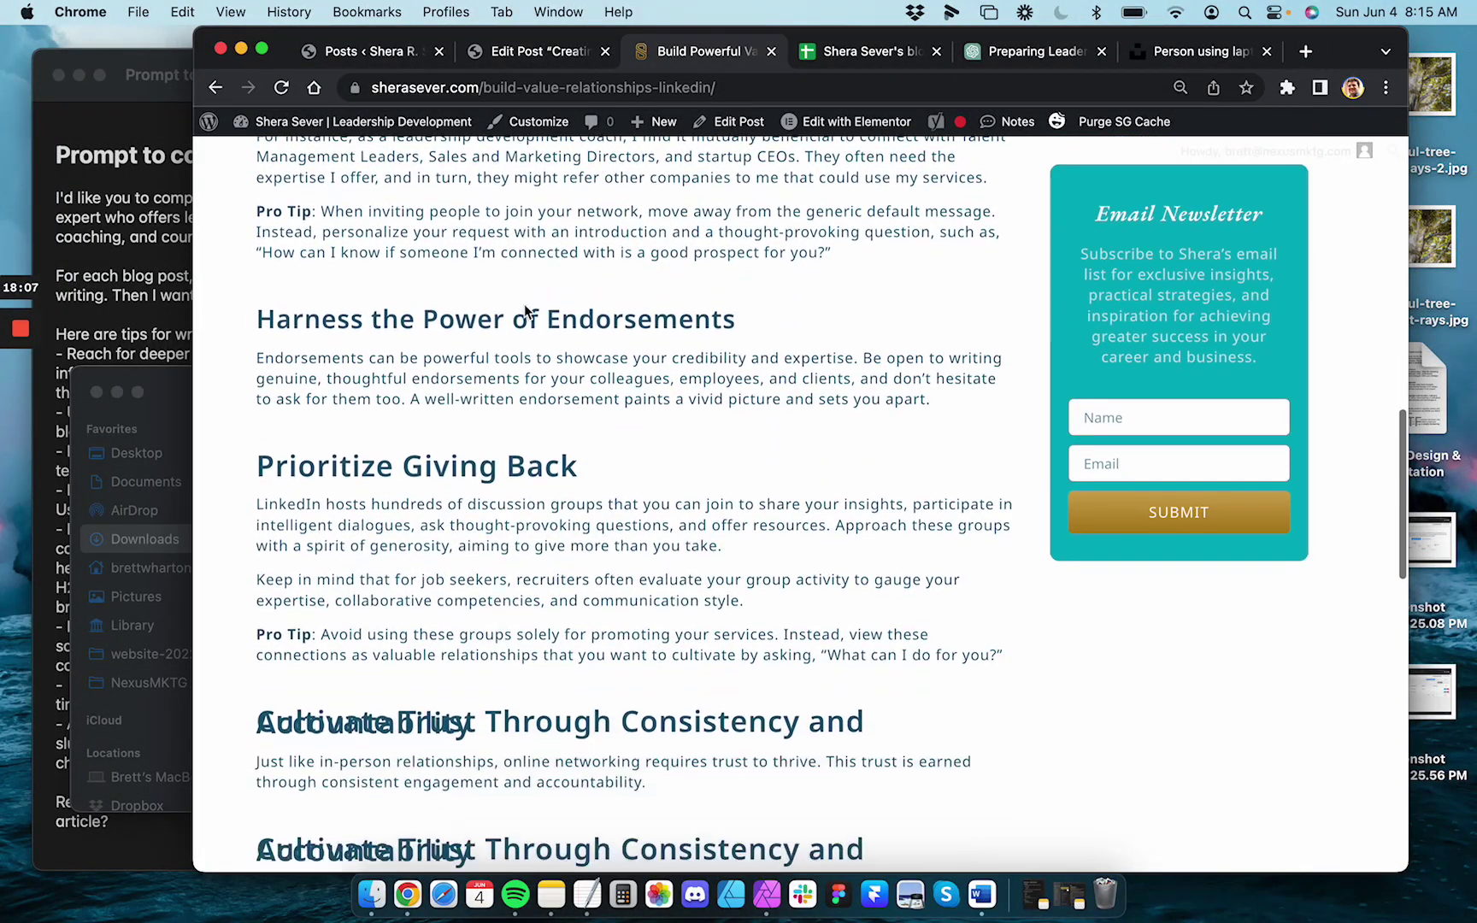
{"action": "left_click_drag", "start_coordinate": [353, 344], "coordinate": [431, 380]}
{"action": "left_click", "coordinate": [432, 474]}
{"action": "scroll", "coordinate": [432, 475], "scroll_direction": "down", "scroll_amount": 3}
{"action": "scroll", "coordinate": [432, 474], "scroll_direction": "down", "scroll_amount": 8}
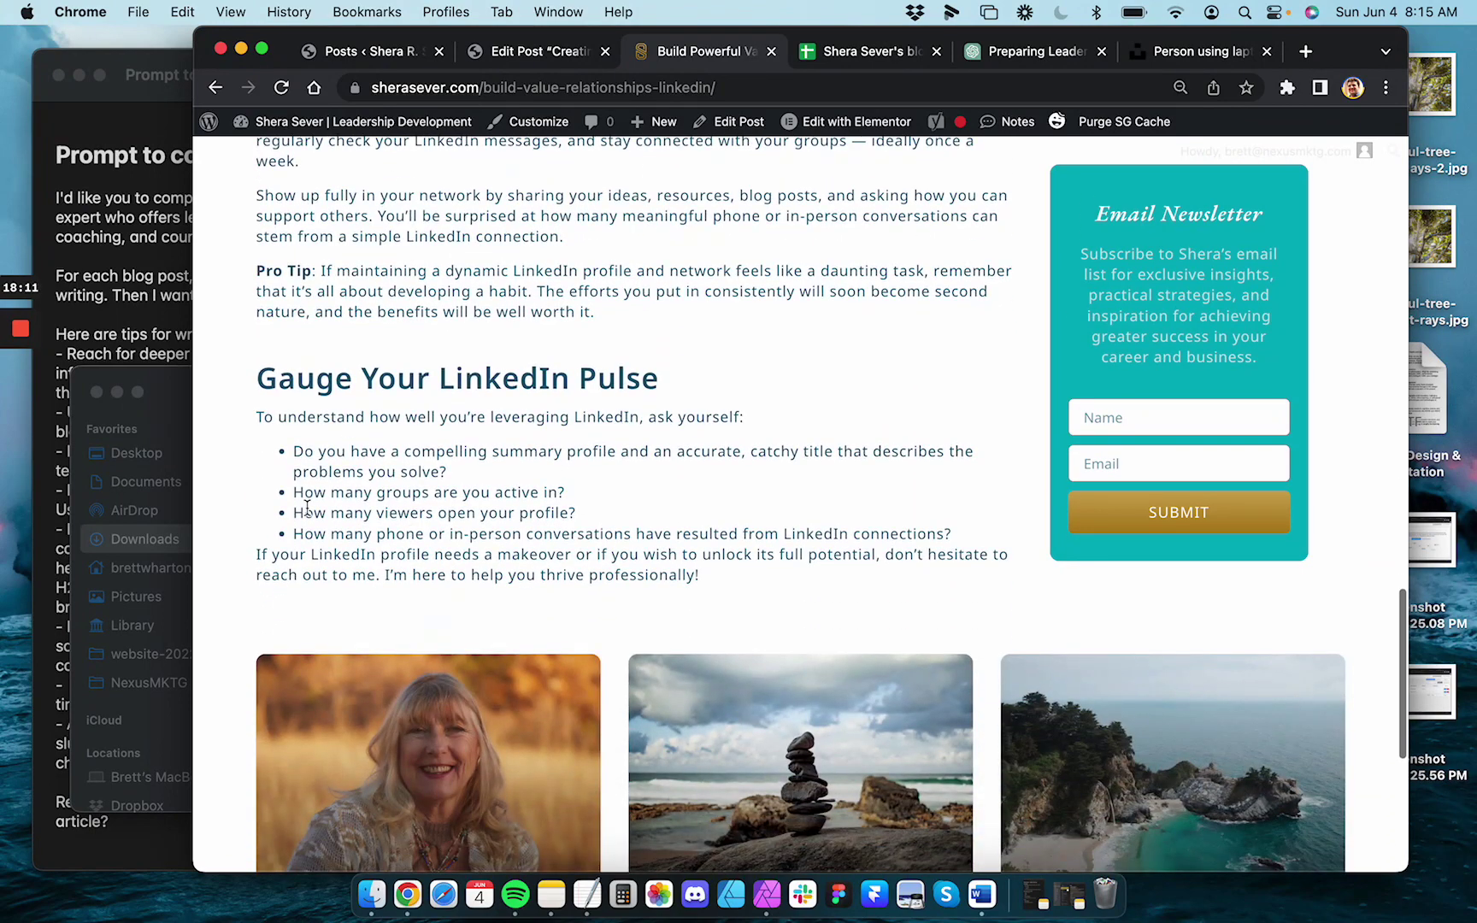
Check the closing call-to-action paragraph below the list in the Gauge Your LinkedIn Pulse section
{"action": "left_click_drag", "start_coordinate": [259, 534], "coordinate": [513, 603]}
{"action": "left_click", "coordinate": [513, 603]}
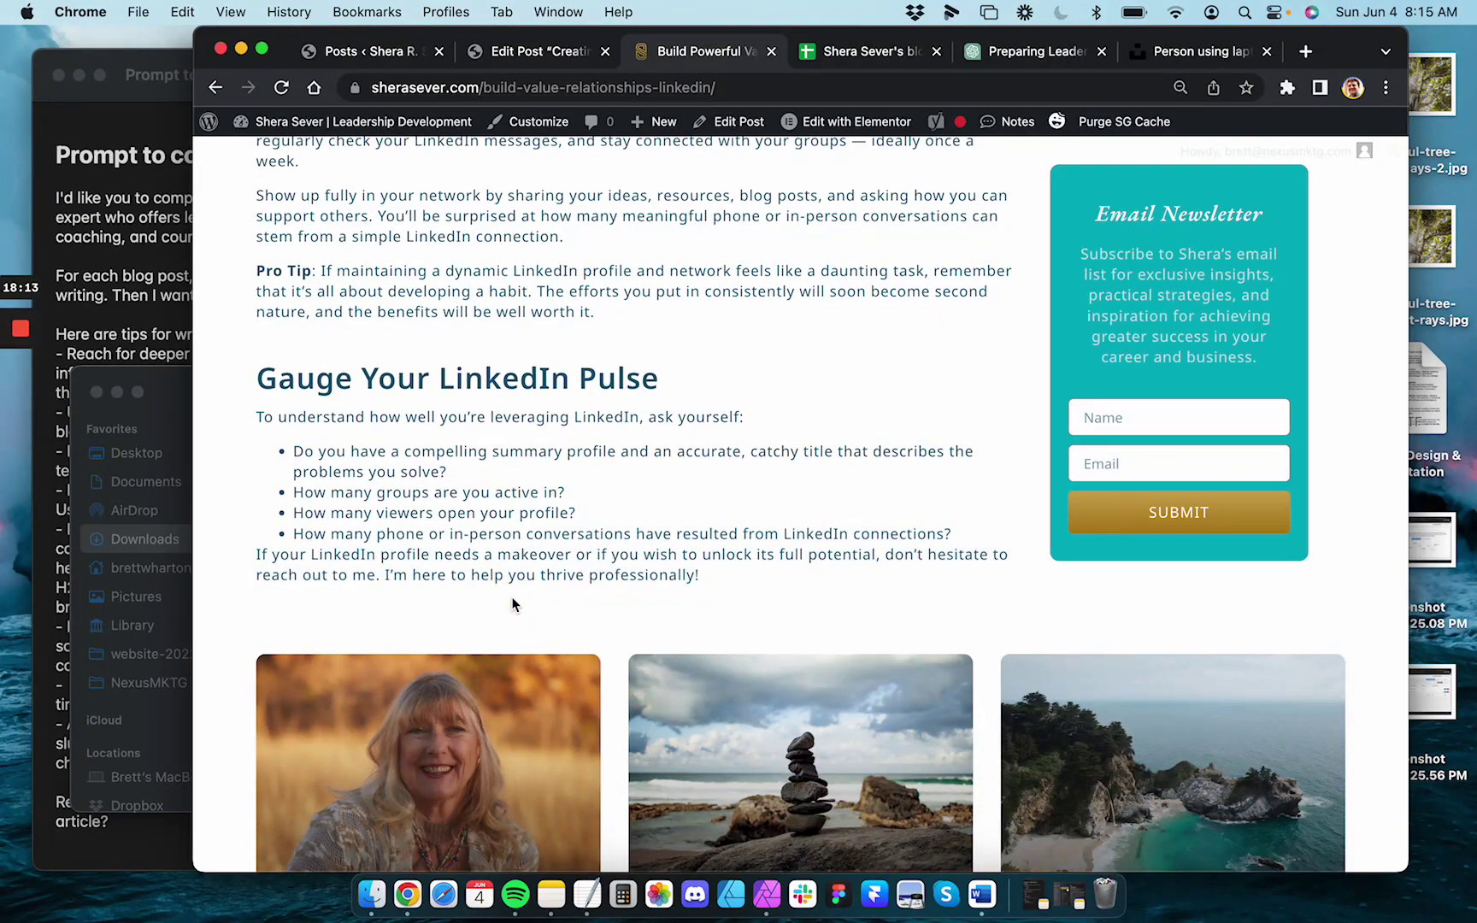
{"action": "left_click_drag", "start_coordinate": [312, 554], "coordinate": [698, 596]}
{"action": "left_click", "coordinate": [488, 587]}
{"action": "left_click_drag", "start_coordinate": [281, 554], "coordinate": [754, 577]}
{"action": "left_click", "coordinate": [693, 577]}
{"action": "scroll", "coordinate": [423, 624], "scroll_direction": "down", "scroll_amount": 2}
{"action": "scroll", "coordinate": [423, 624], "scroll_direction": "up", "scroll_amount": 1}
Review the original LinkedIn post in the old site's editor alongside the blog-post prompt in Notes
{"action": "left_click", "coordinate": [111, 310]}
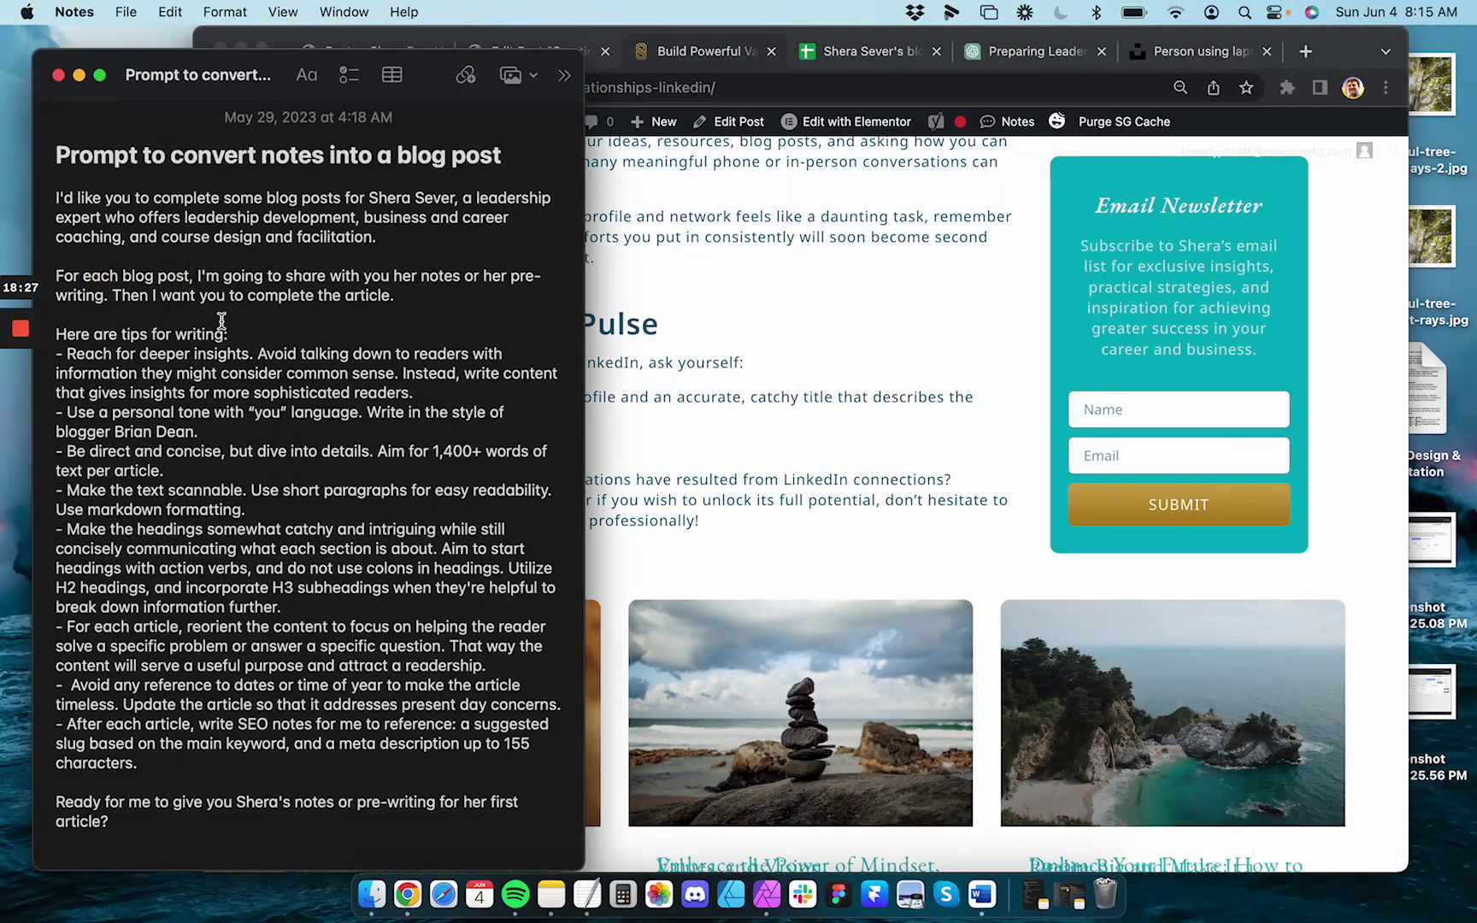
{"action": "left_click", "coordinate": [685, 420]}
{"action": "left_click", "coordinate": [529, 53]}
{"action": "scroll", "coordinate": [619, 647], "scroll_direction": "down", "scroll_amount": 15}
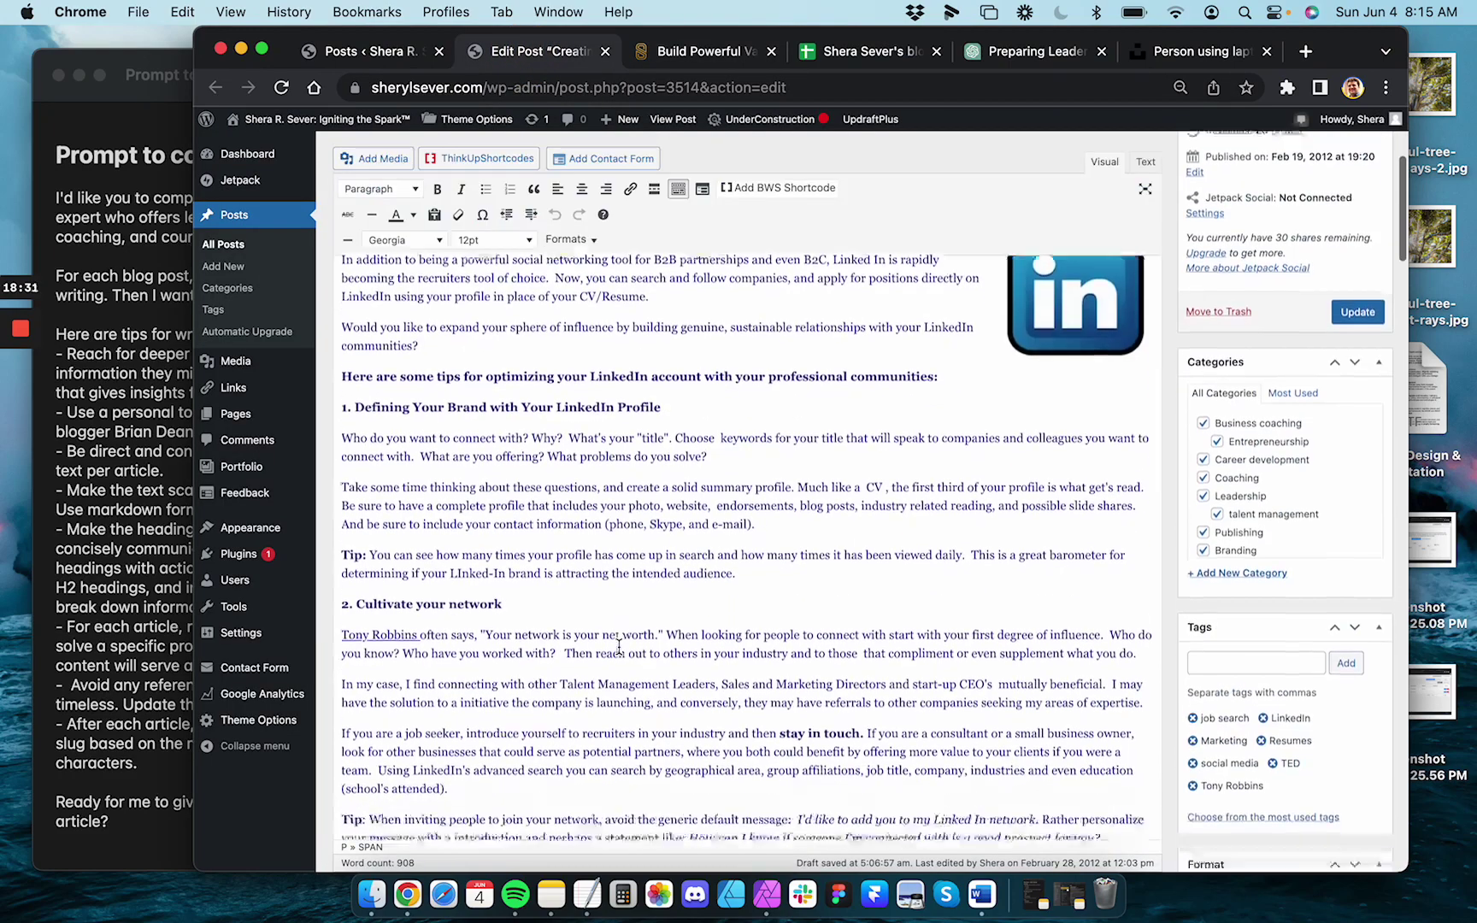
{"action": "scroll", "coordinate": [619, 647], "scroll_direction": "down", "scroll_amount": 5}
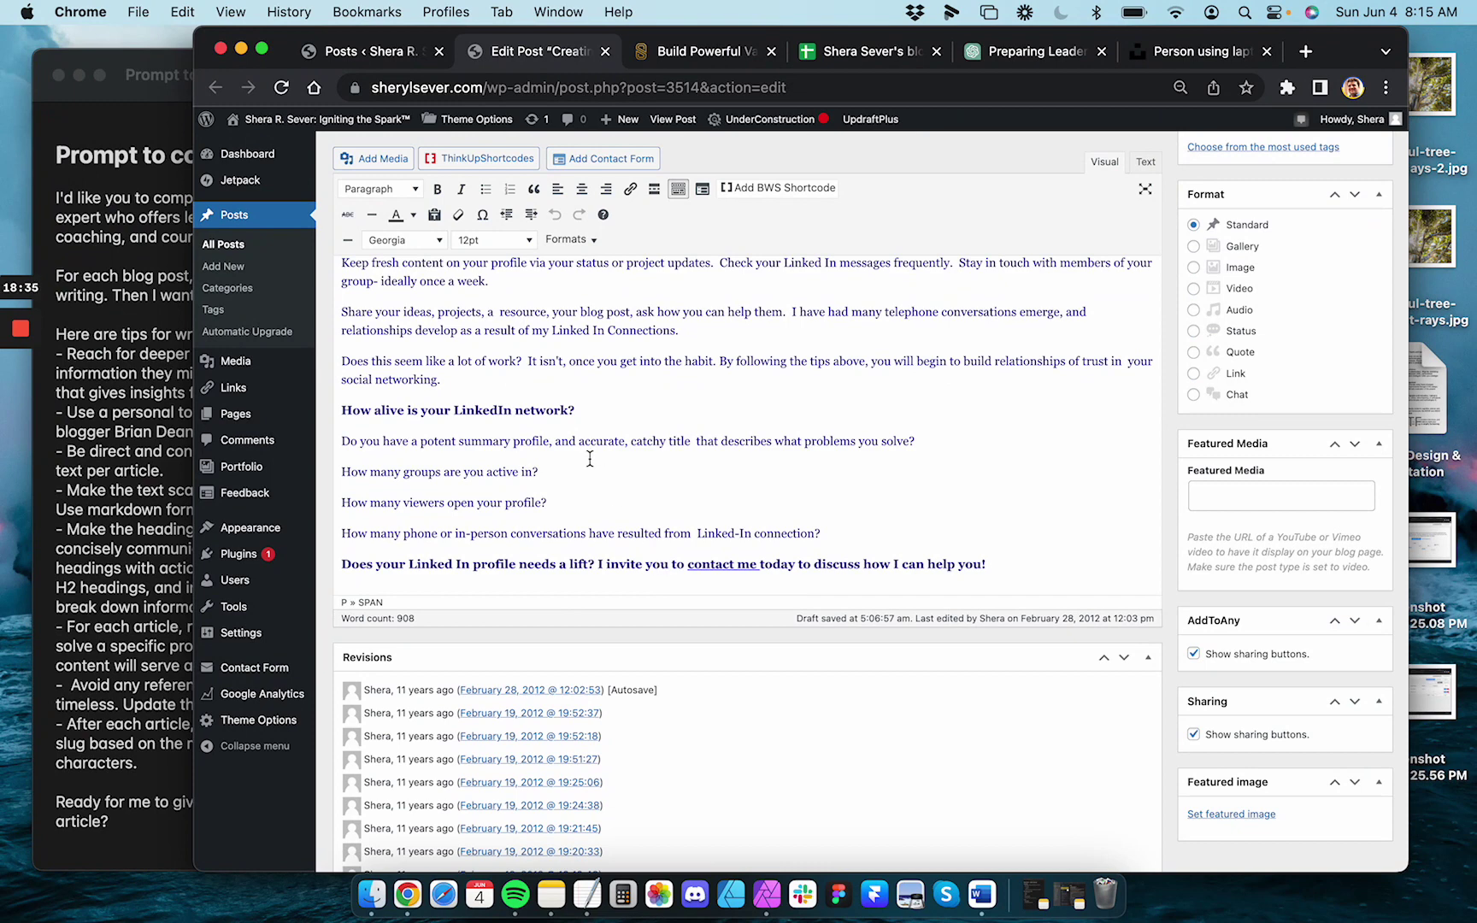
{"action": "scroll", "coordinate": [648, 401], "scroll_direction": "up", "scroll_amount": 3}
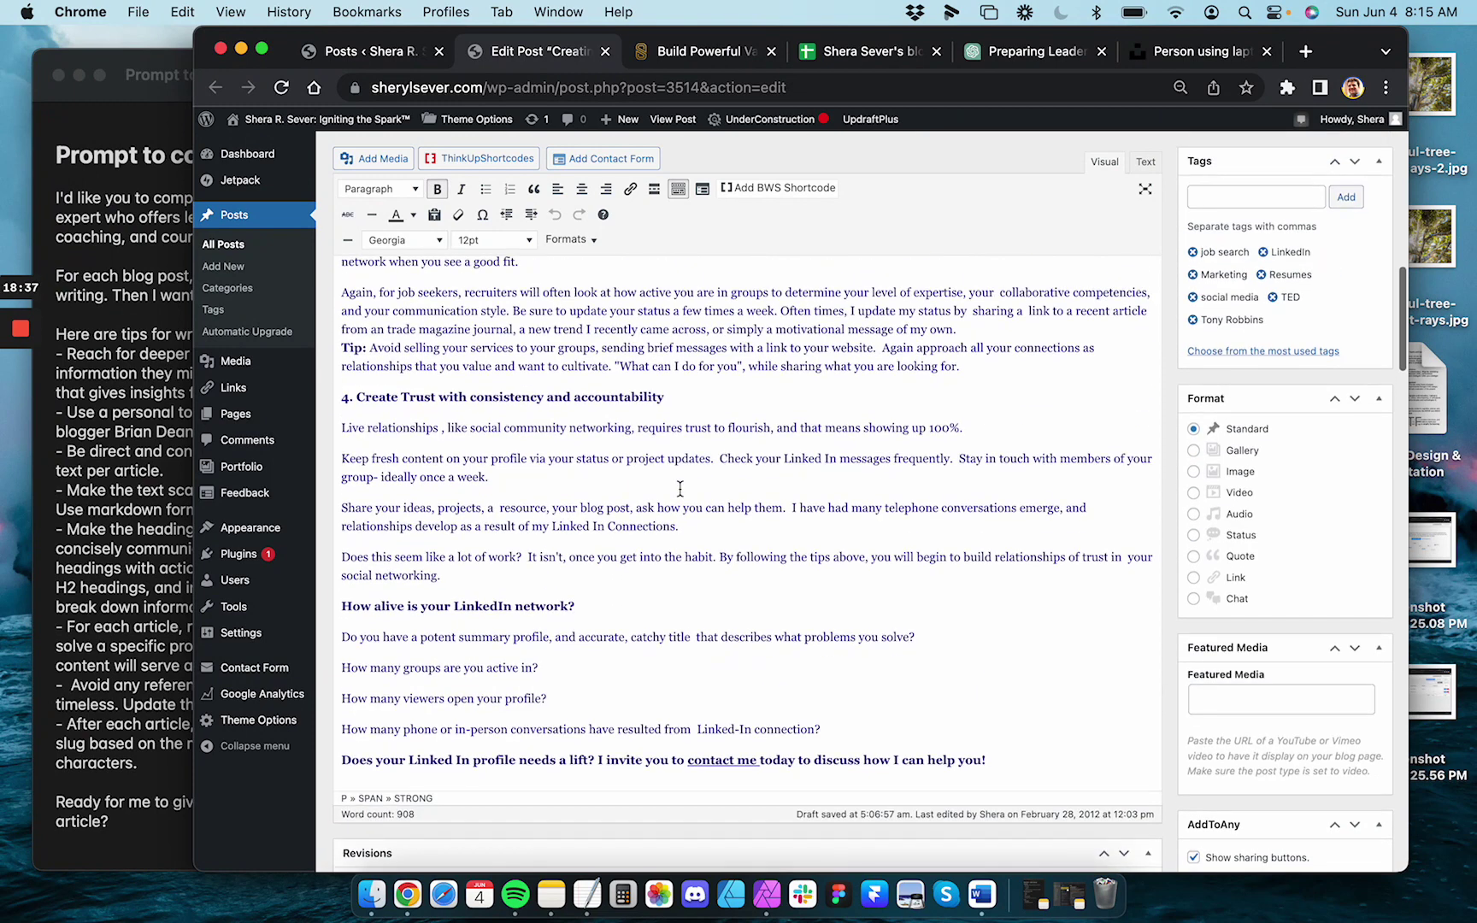
{"action": "scroll", "coordinate": [777, 401], "scroll_direction": "up", "scroll_amount": 3}
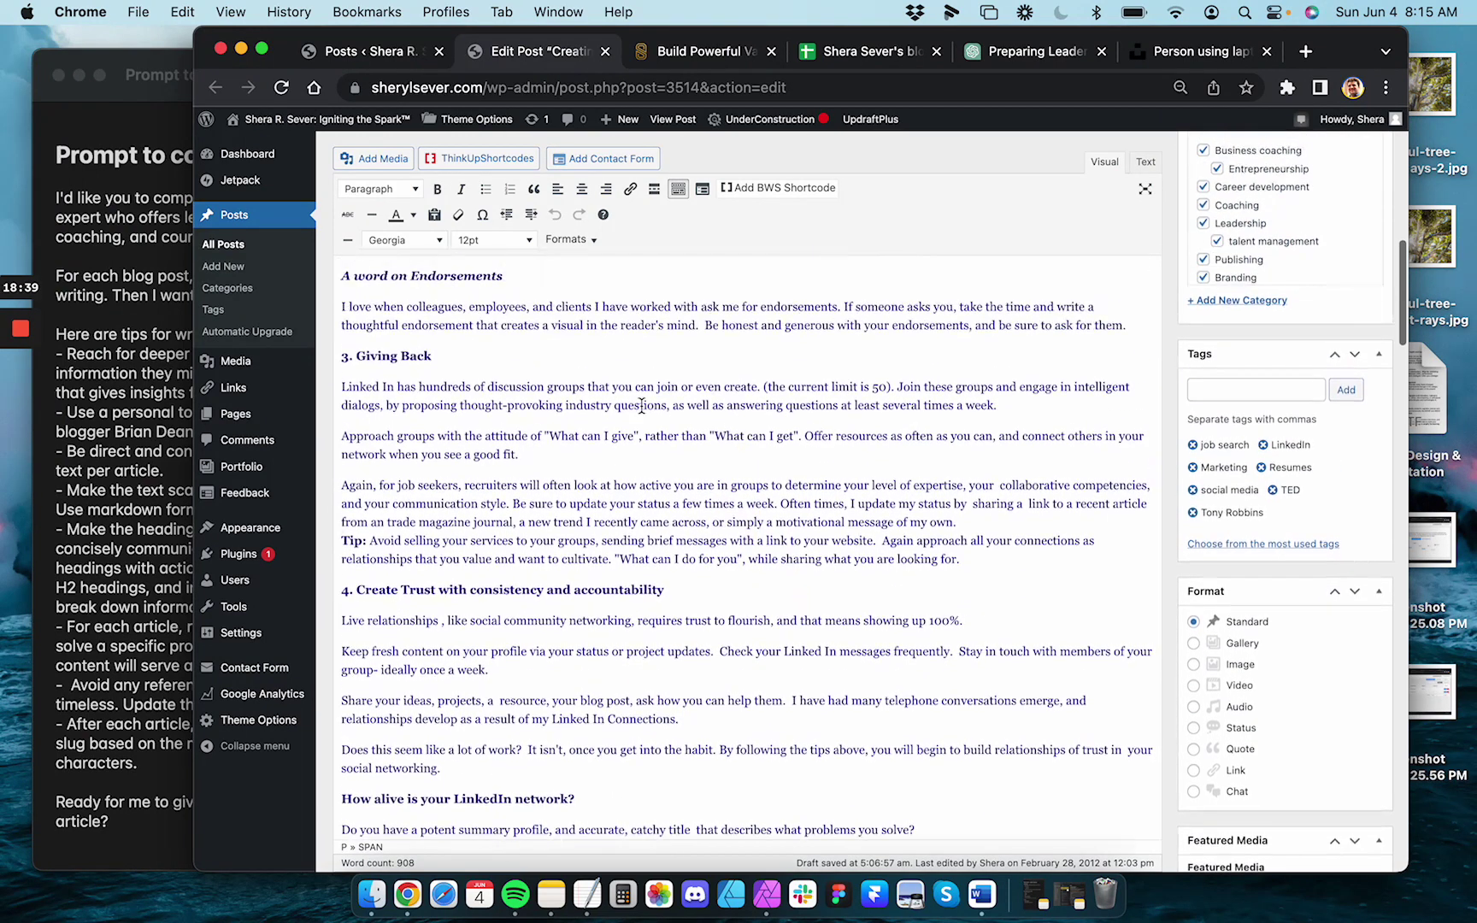
{"action": "left_click", "coordinate": [113, 500]}
{"action": "left_click", "coordinate": [855, 407]}
{"action": "left_click", "coordinate": [566, 398]}
{"action": "left_click", "coordinate": [604, 436]}
{"action": "left_click", "coordinate": [110, 359]}
{"action": "left_click", "coordinate": [784, 376]}
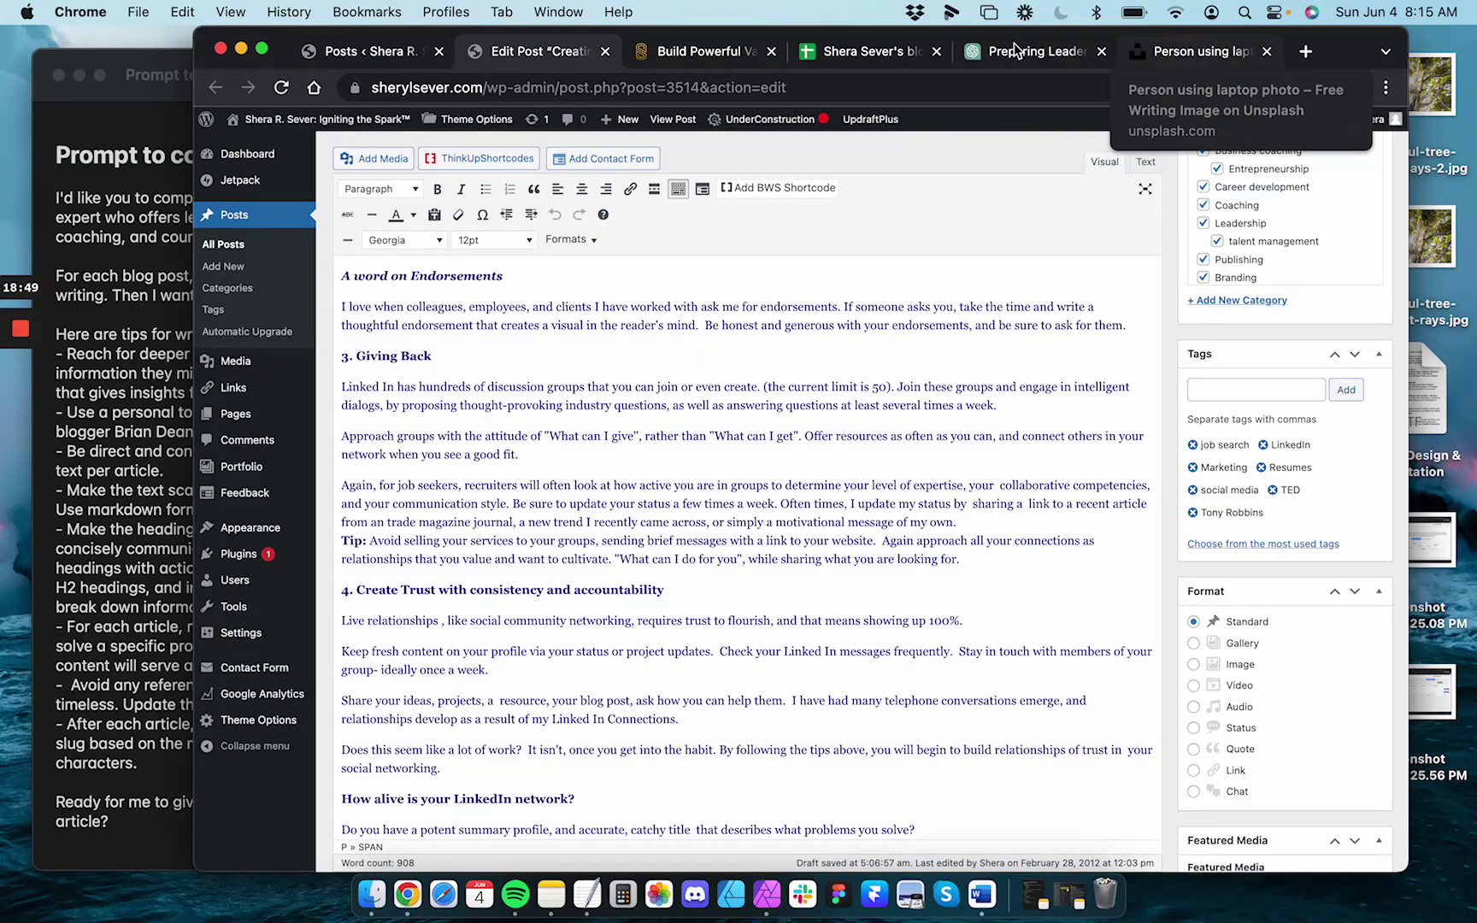
Revisit the ChatGPT article and the Unsplash photo, and return to the live post to review its lower sections
{"action": "left_click", "coordinate": [1029, 62]}
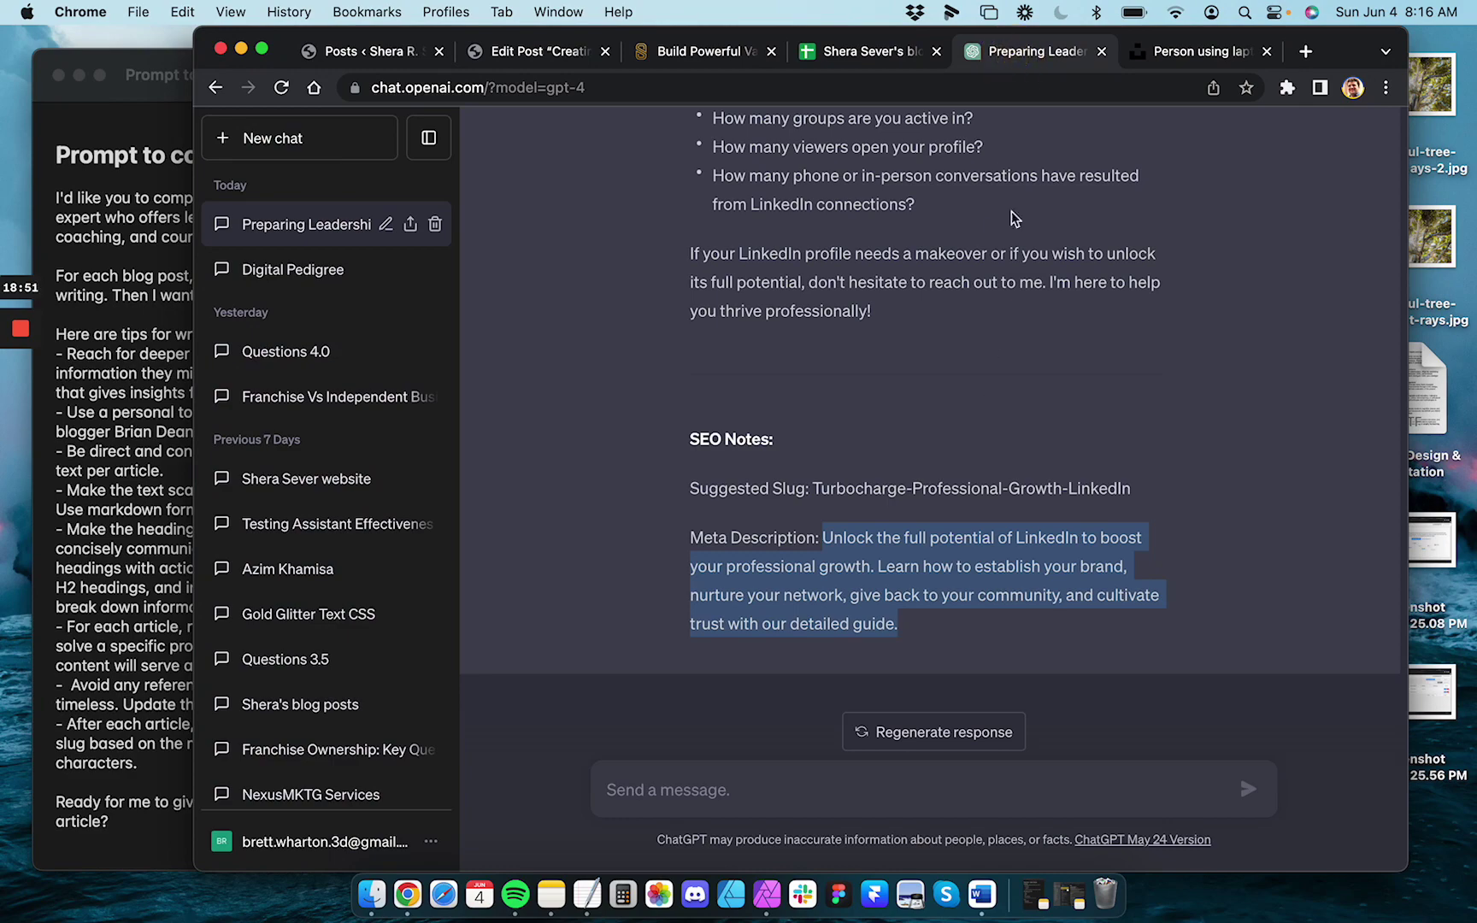
{"action": "left_click", "coordinate": [1159, 62]}
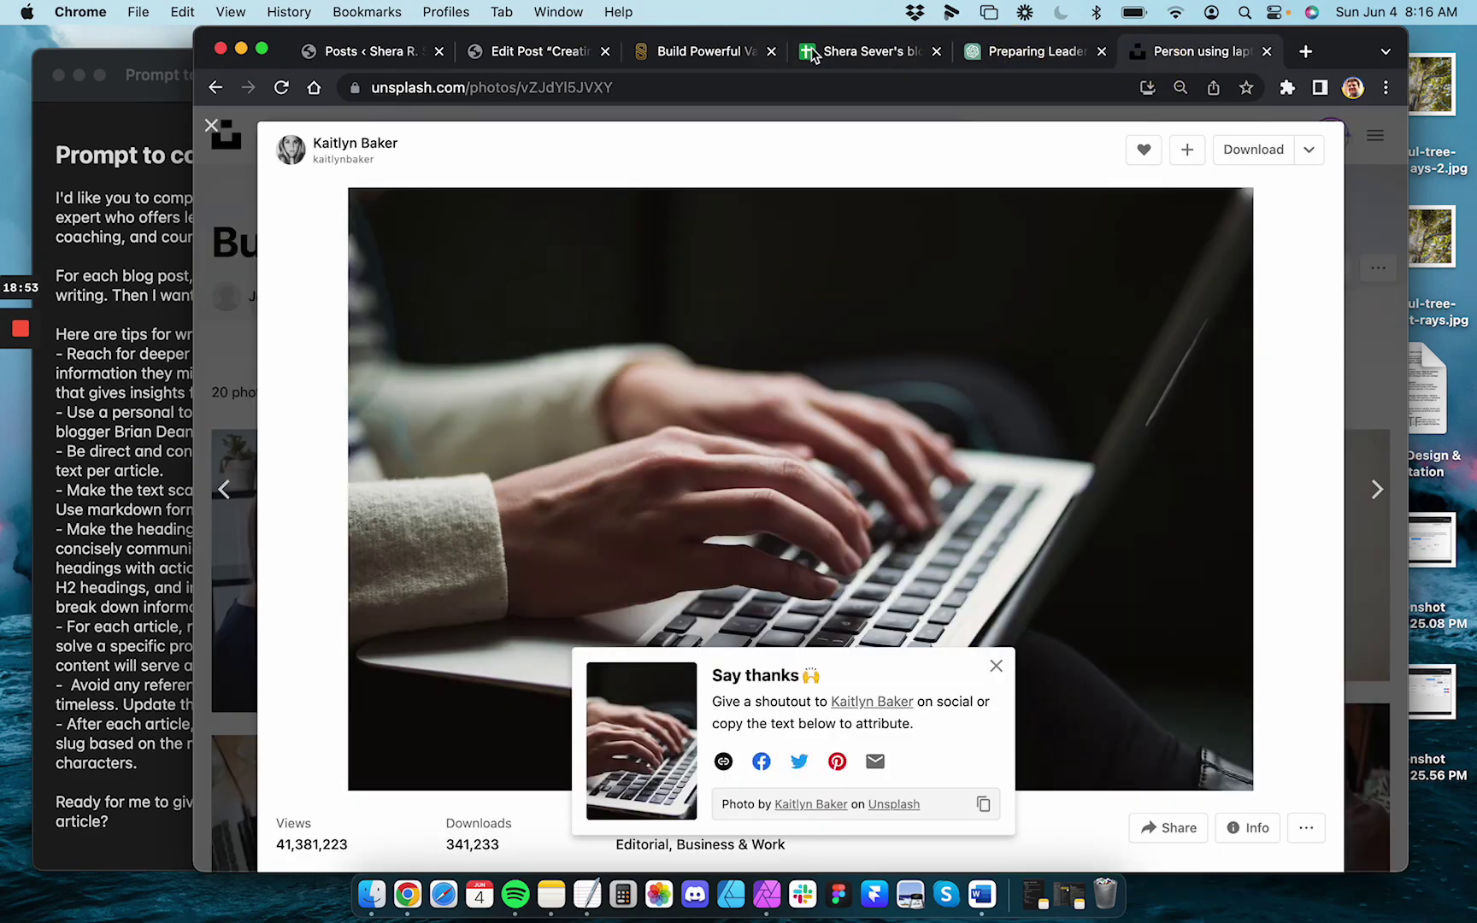
{"action": "left_click", "coordinate": [739, 53]}
{"action": "scroll", "coordinate": [838, 460], "scroll_direction": "down", "scroll_amount": 5}
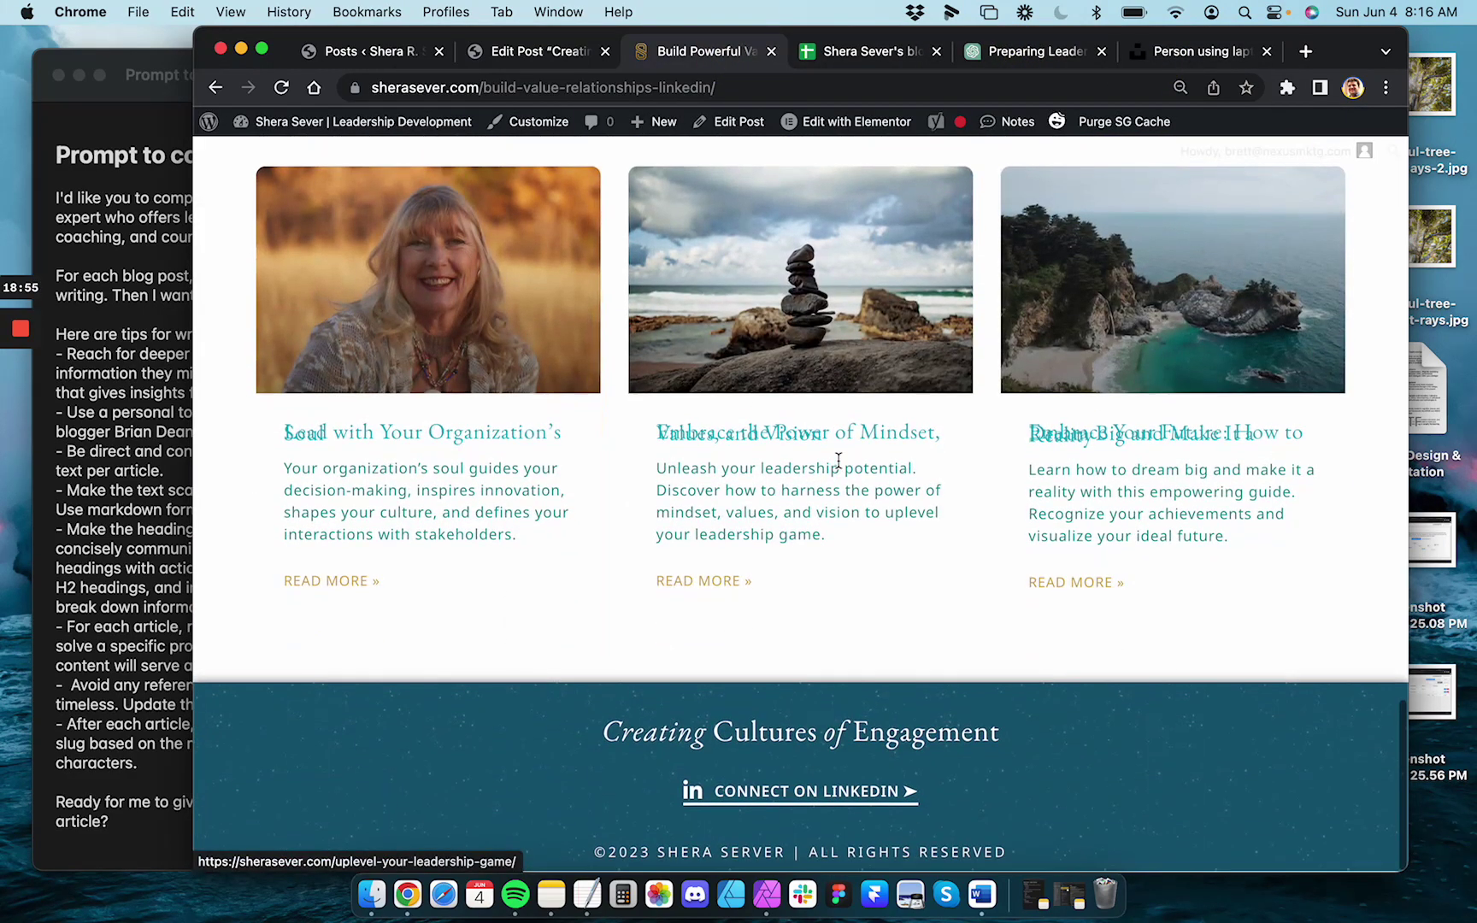
{"action": "scroll", "coordinate": [838, 461], "scroll_direction": "up", "scroll_amount": 5}
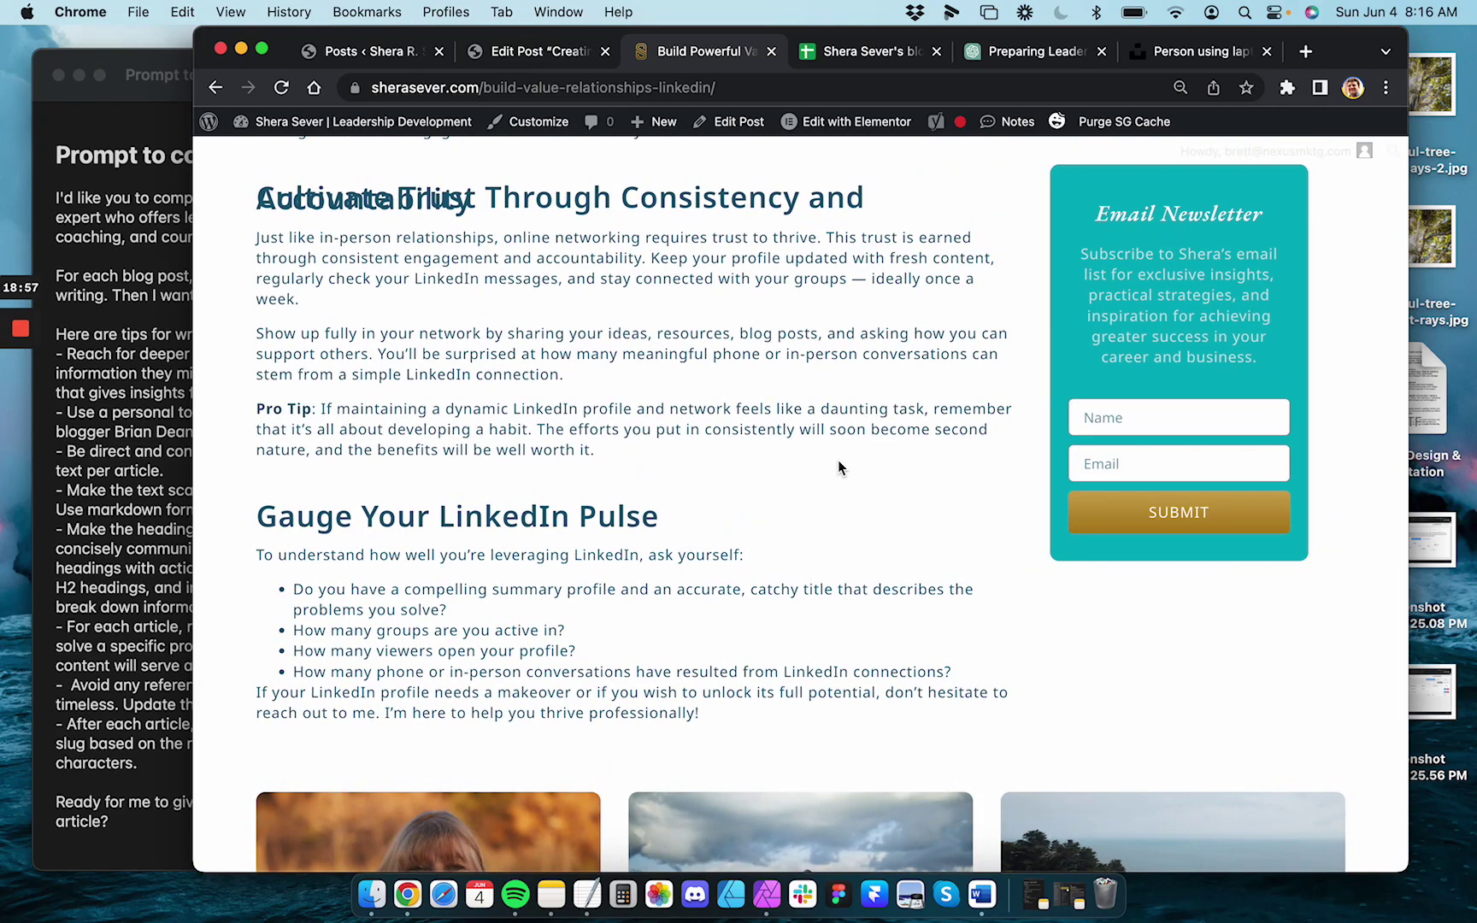
Review the tips in the Notes prompt on reorienting the content and avoiding date references, and return to the live post
{"action": "left_click", "coordinate": [84, 675]}
{"action": "left_click_drag", "start_coordinate": [69, 627], "coordinate": [262, 639]}
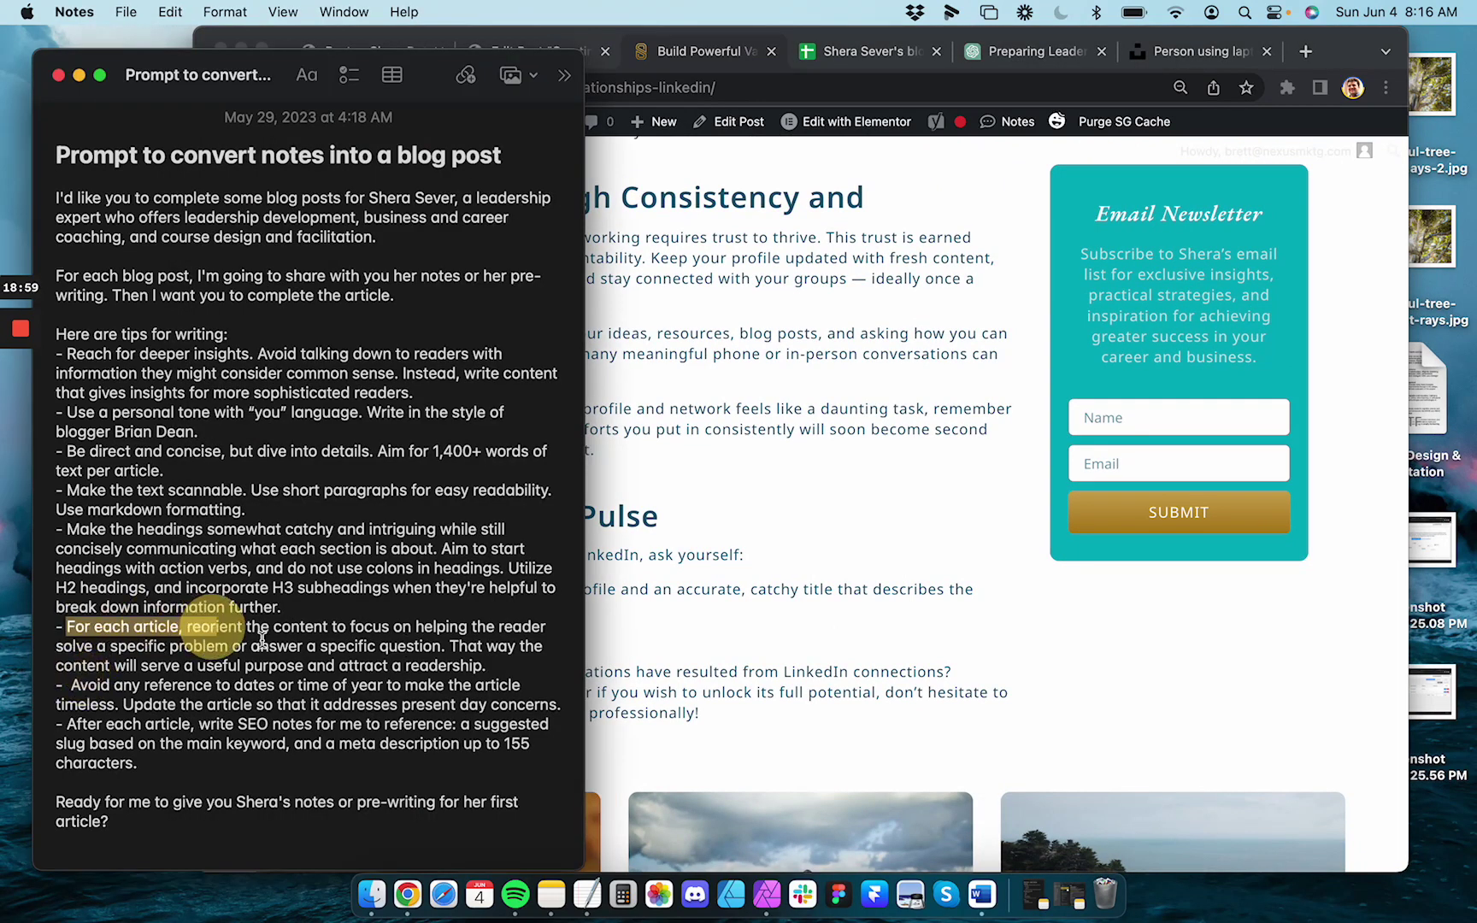
{"action": "left_click", "coordinate": [261, 639]}
{"action": "left_click_drag", "start_coordinate": [70, 685], "coordinate": [210, 682]}
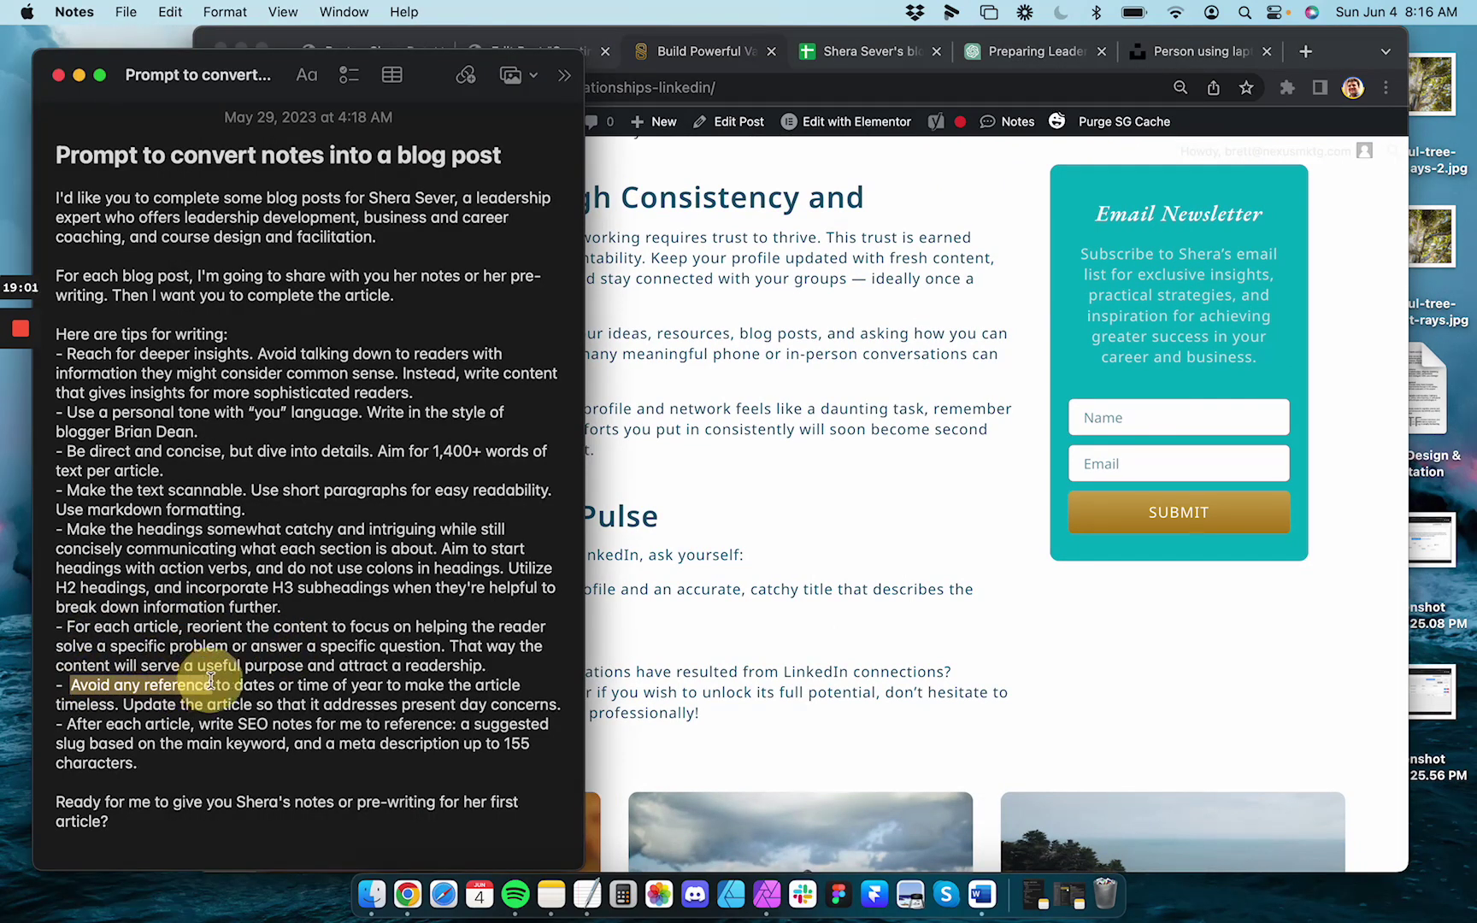
{"action": "left_click", "coordinate": [732, 637]}
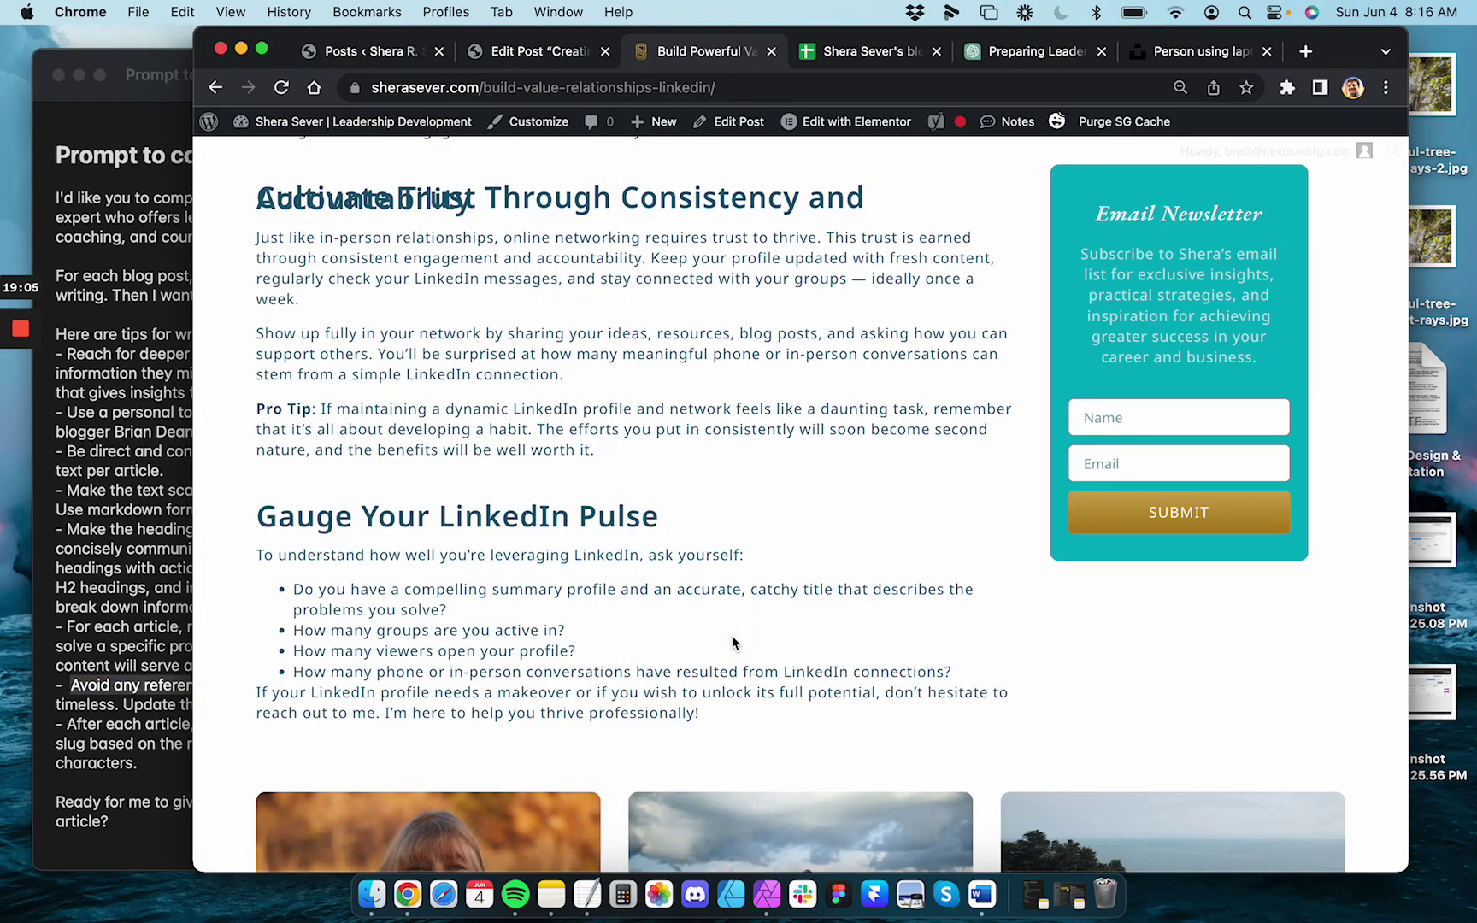
Check the related posts and header of the live LinkedIn post, and open the site's blog page at its post cards
{"action": "scroll", "coordinate": [608, 569], "scroll_direction": "down", "scroll_amount": 10}
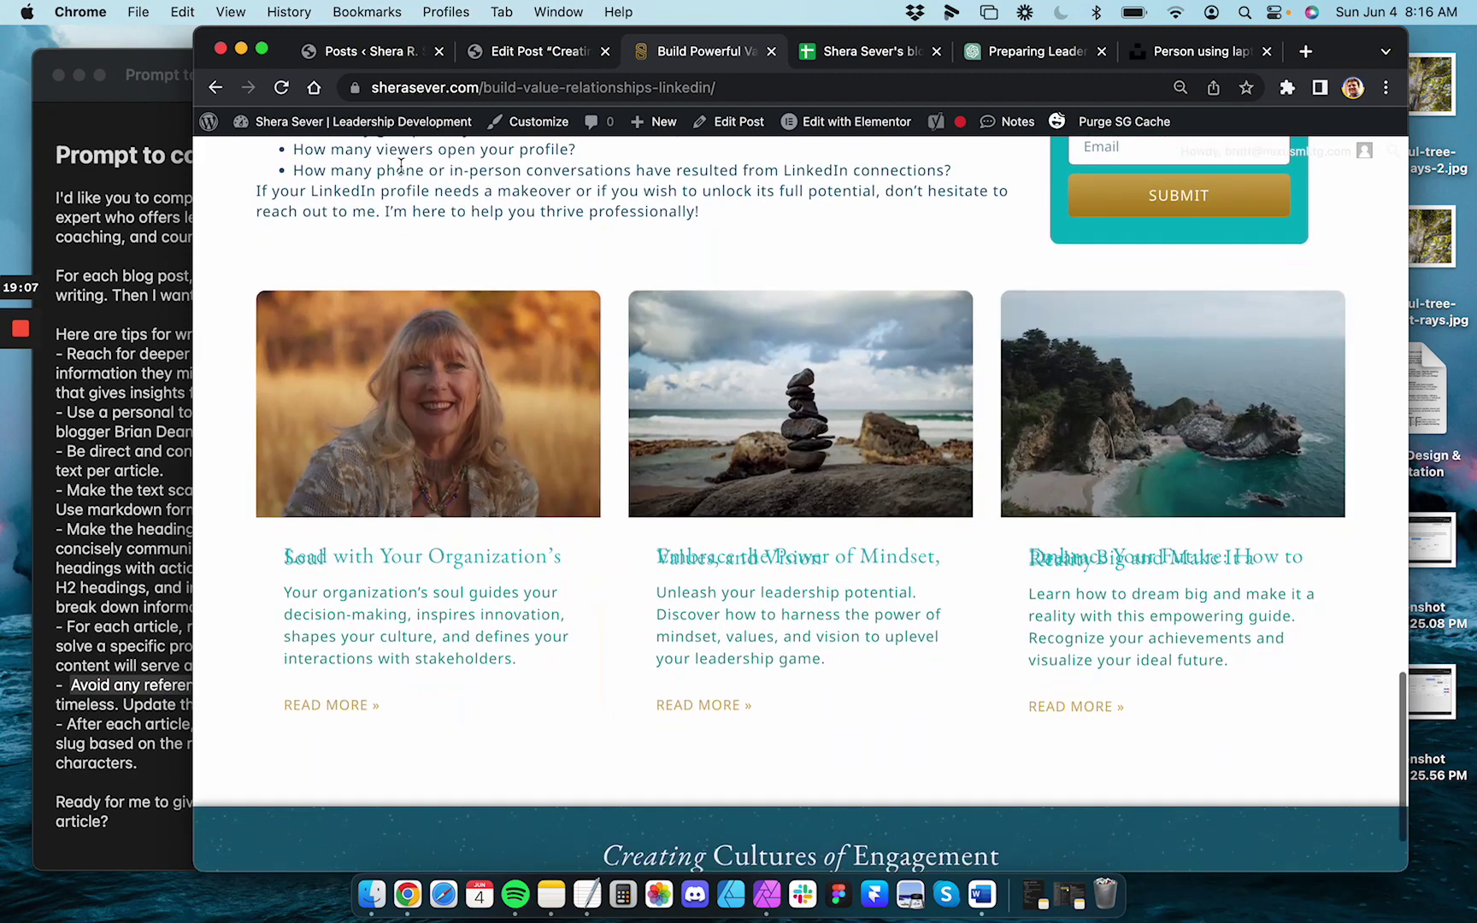
{"action": "scroll", "coordinate": [1173, 492], "scroll_direction": "up", "scroll_amount": 20}
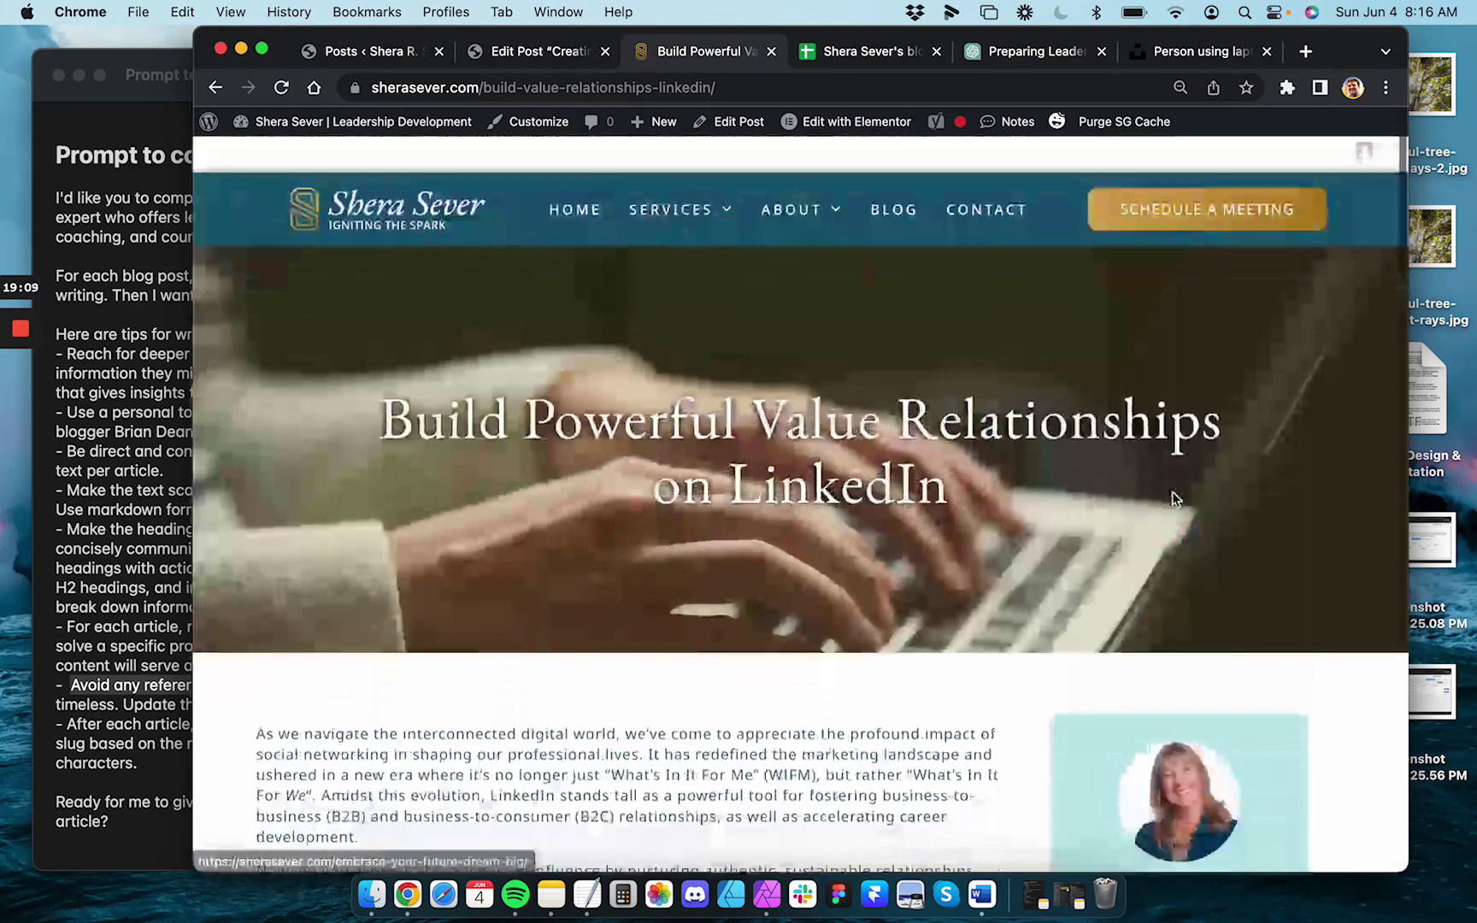
{"action": "left_click", "coordinate": [896, 174]}
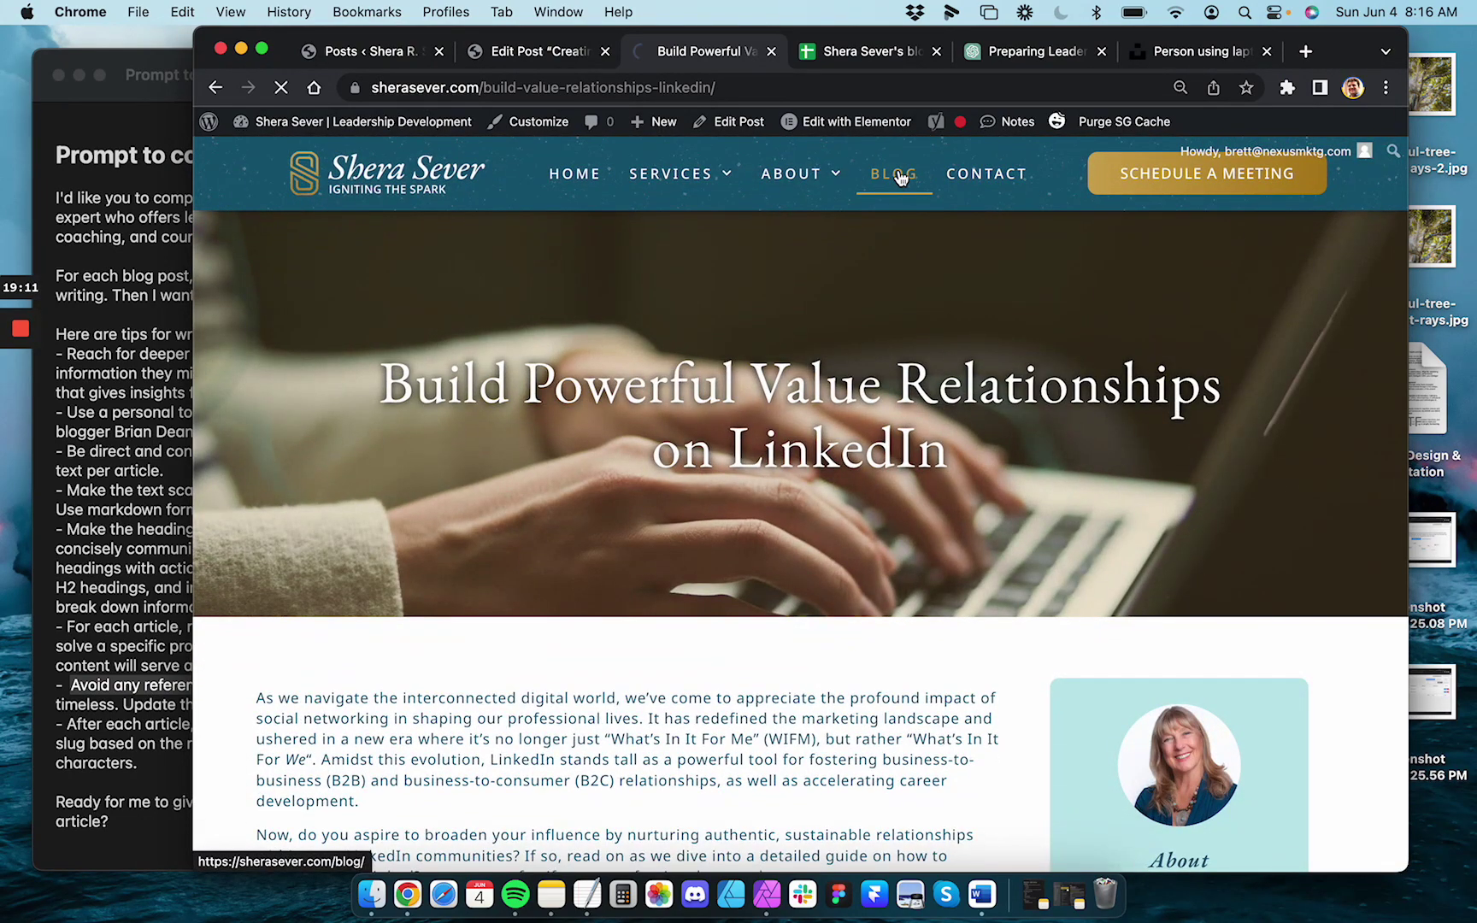
{"action": "scroll", "coordinate": [475, 425], "scroll_direction": "down", "scroll_amount": 4}
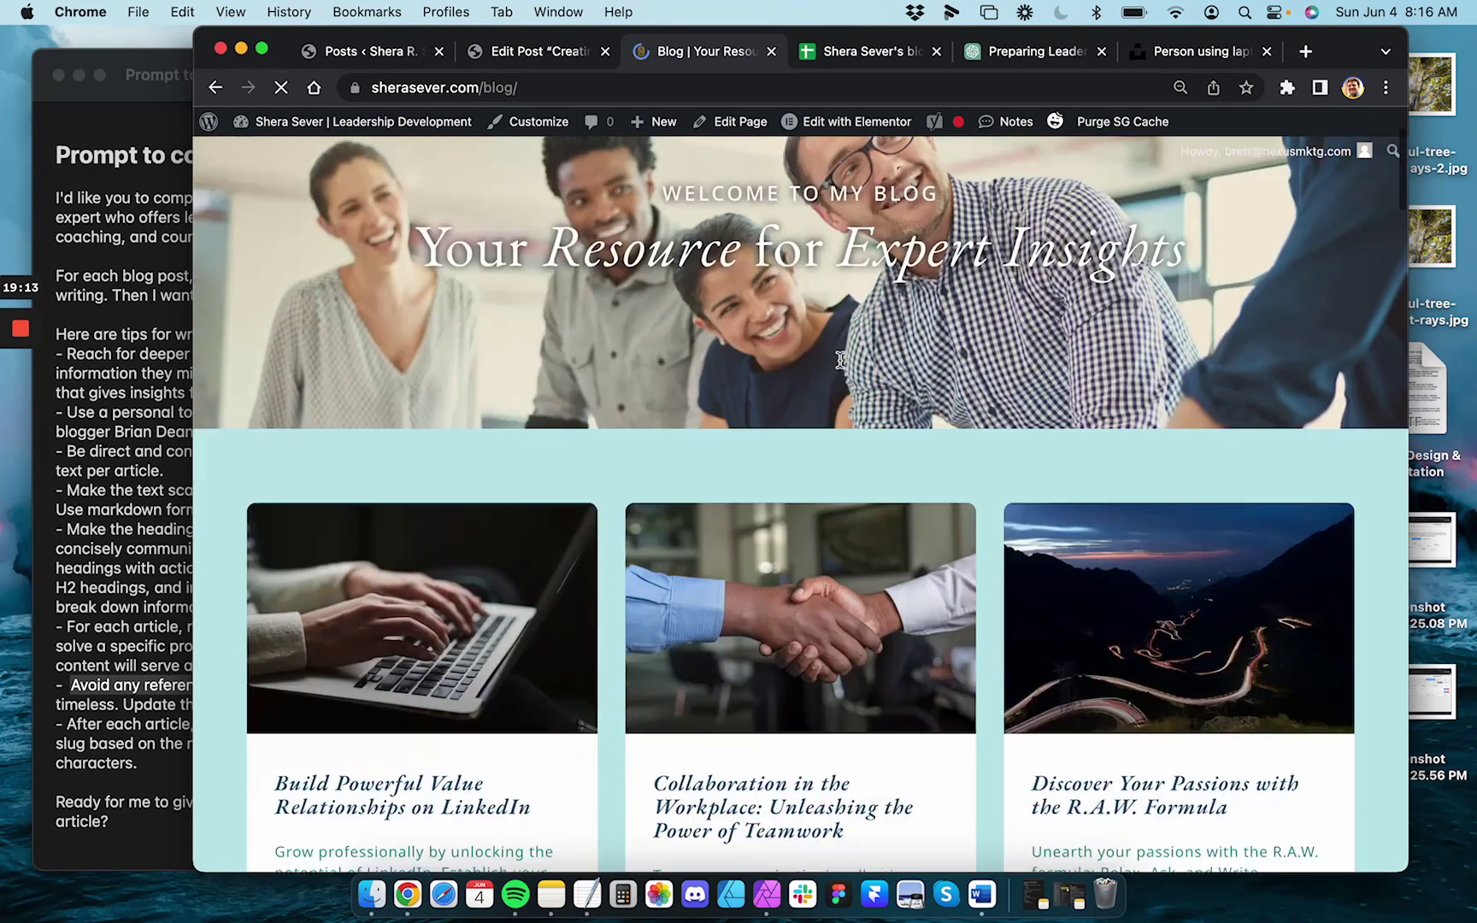
{"action": "scroll", "coordinate": [389, 697], "scroll_direction": "down", "scroll_amount": 3}
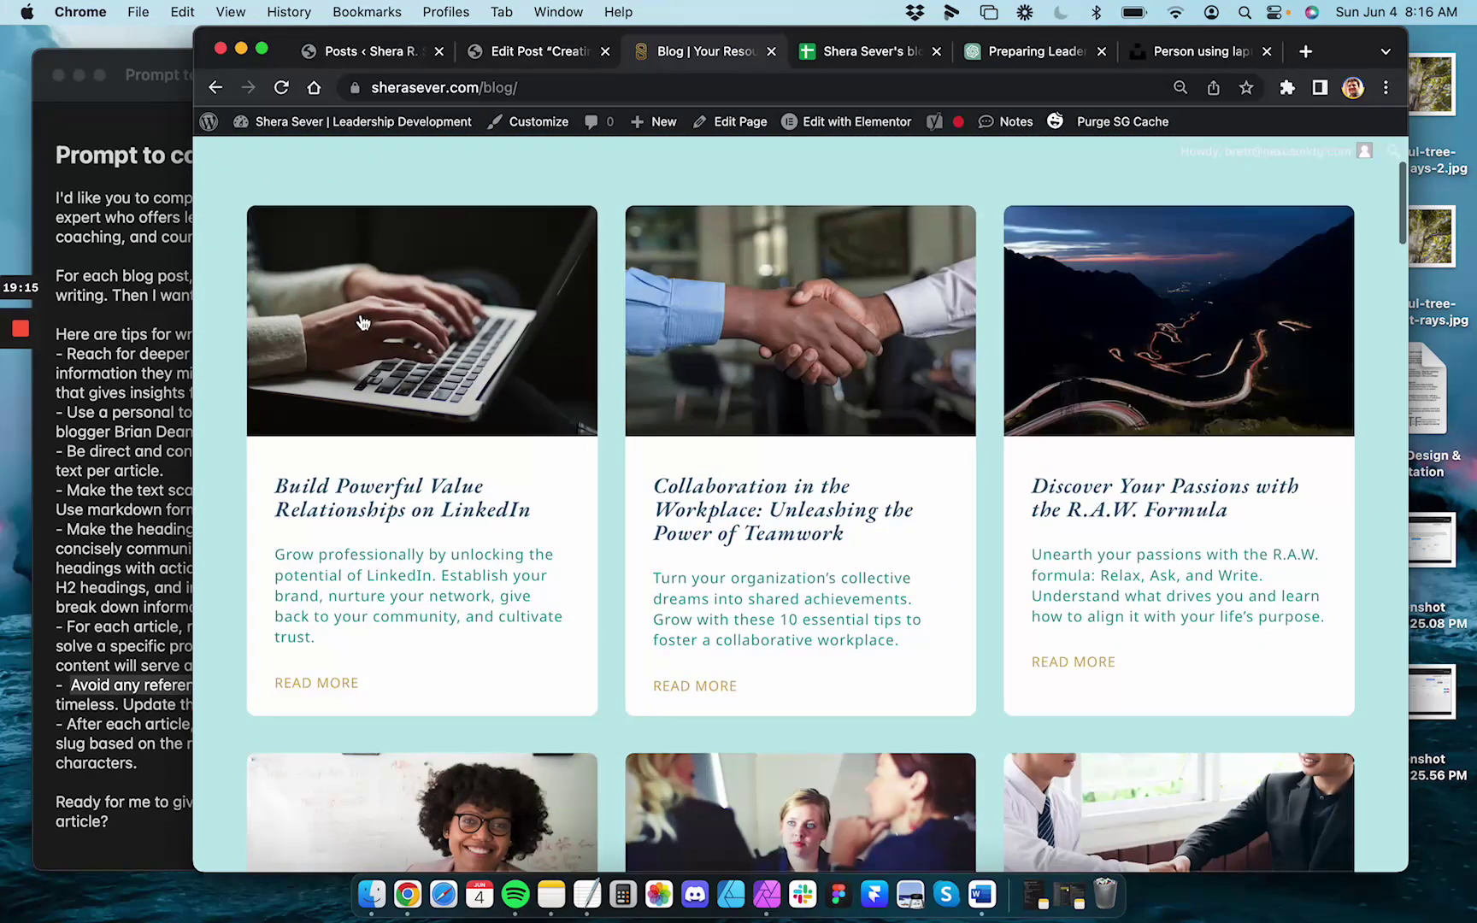
Check the excerpt on the Build Powerful Value Relationships on LinkedIn card, and open that post
{"action": "left_click_drag", "start_coordinate": [275, 560], "coordinate": [323, 640]}
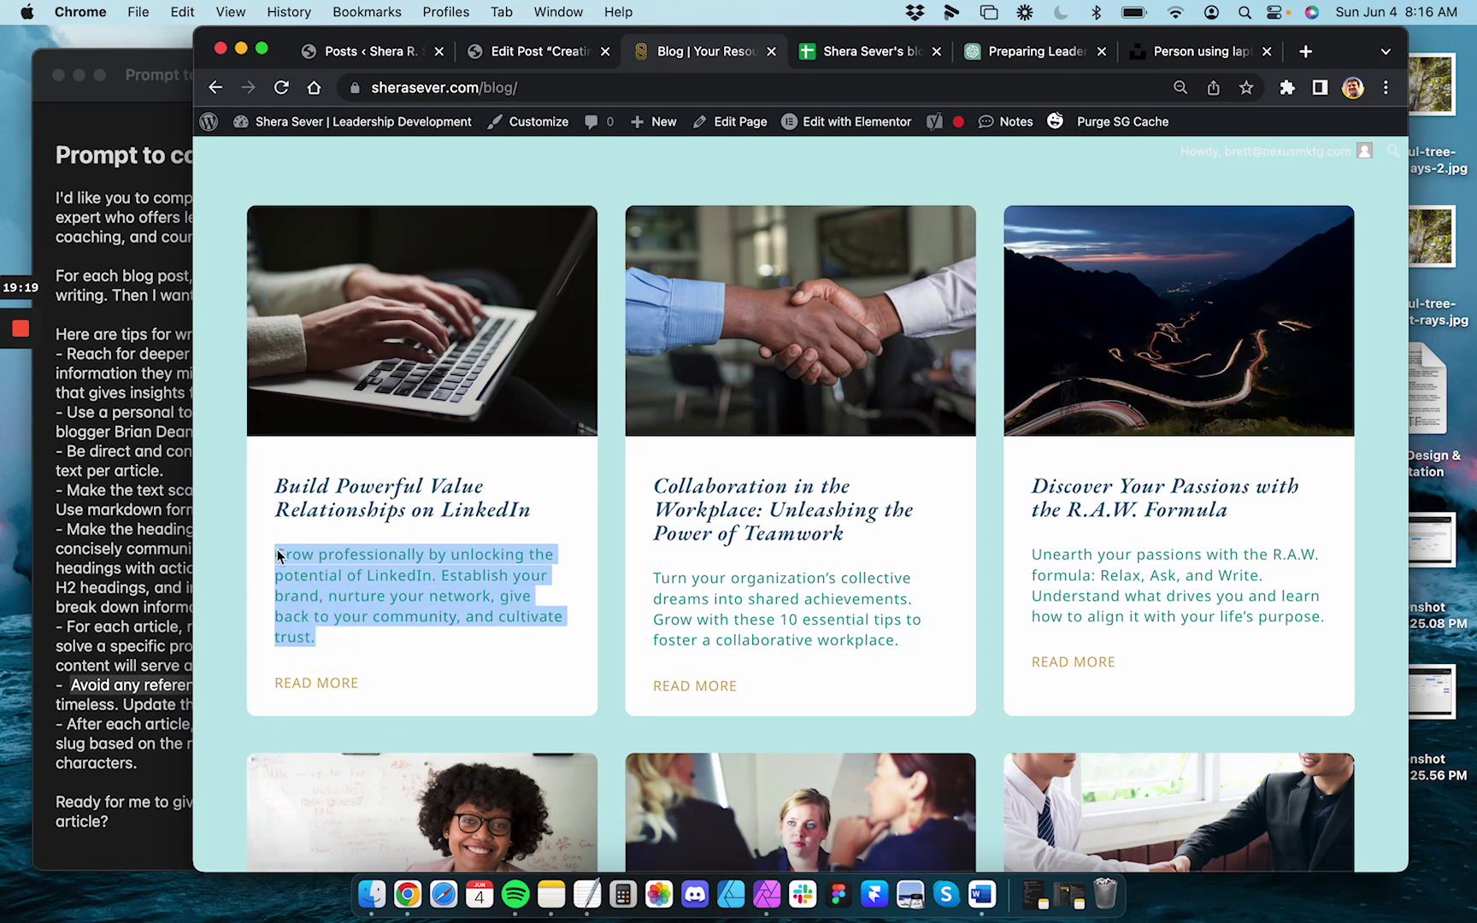
{"action": "left_click", "coordinate": [330, 642]}
{"action": "left_click_drag", "start_coordinate": [357, 650], "coordinate": [270, 558]}
{"action": "left_click", "coordinate": [341, 636]}
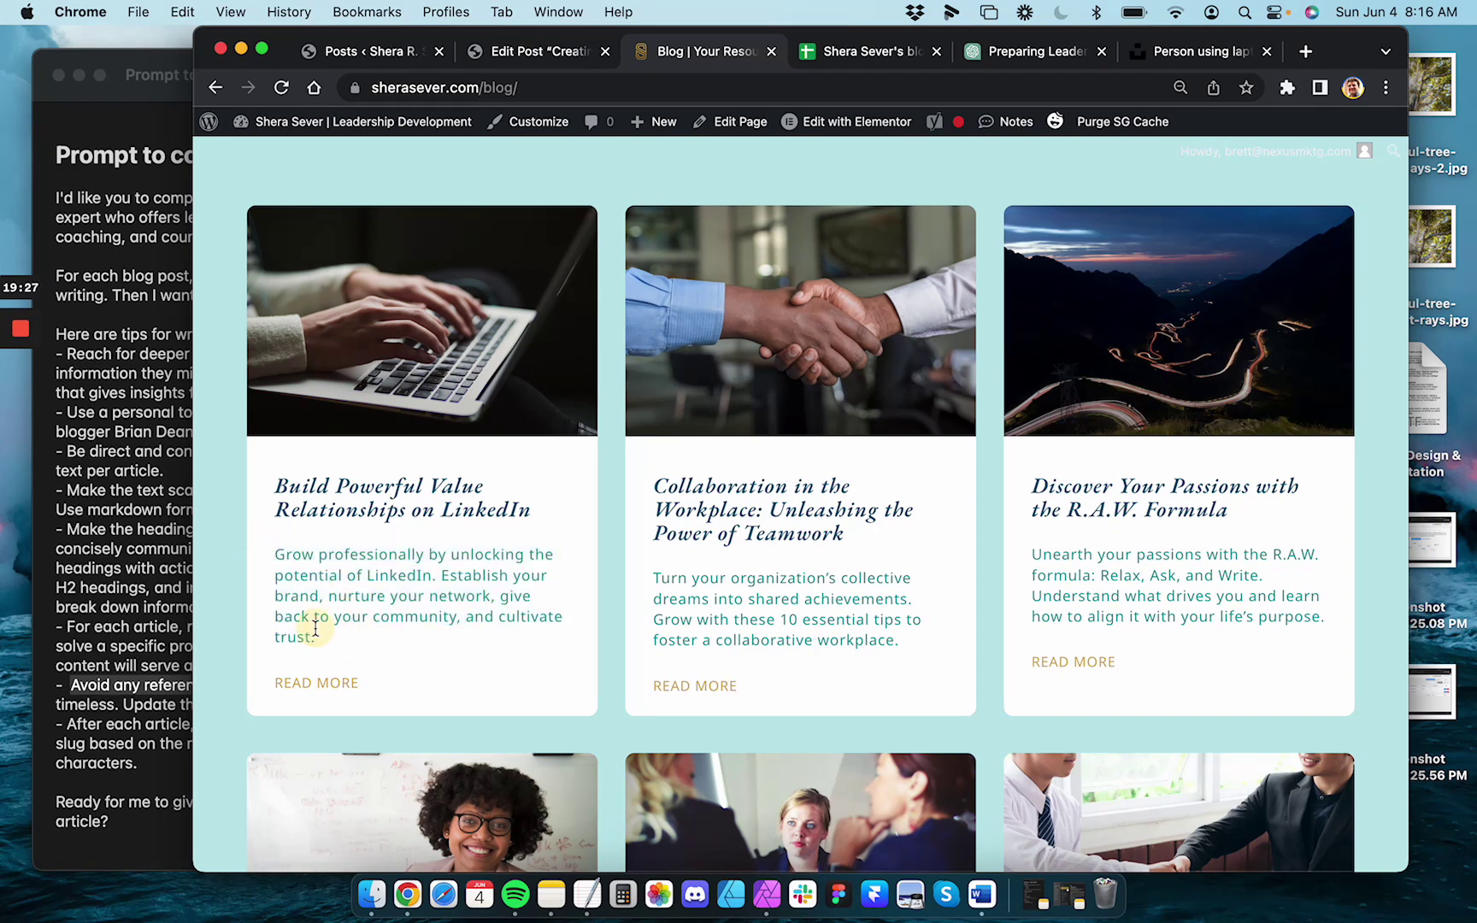
{"action": "left_click_drag", "start_coordinate": [330, 625], "coordinate": [278, 556]}
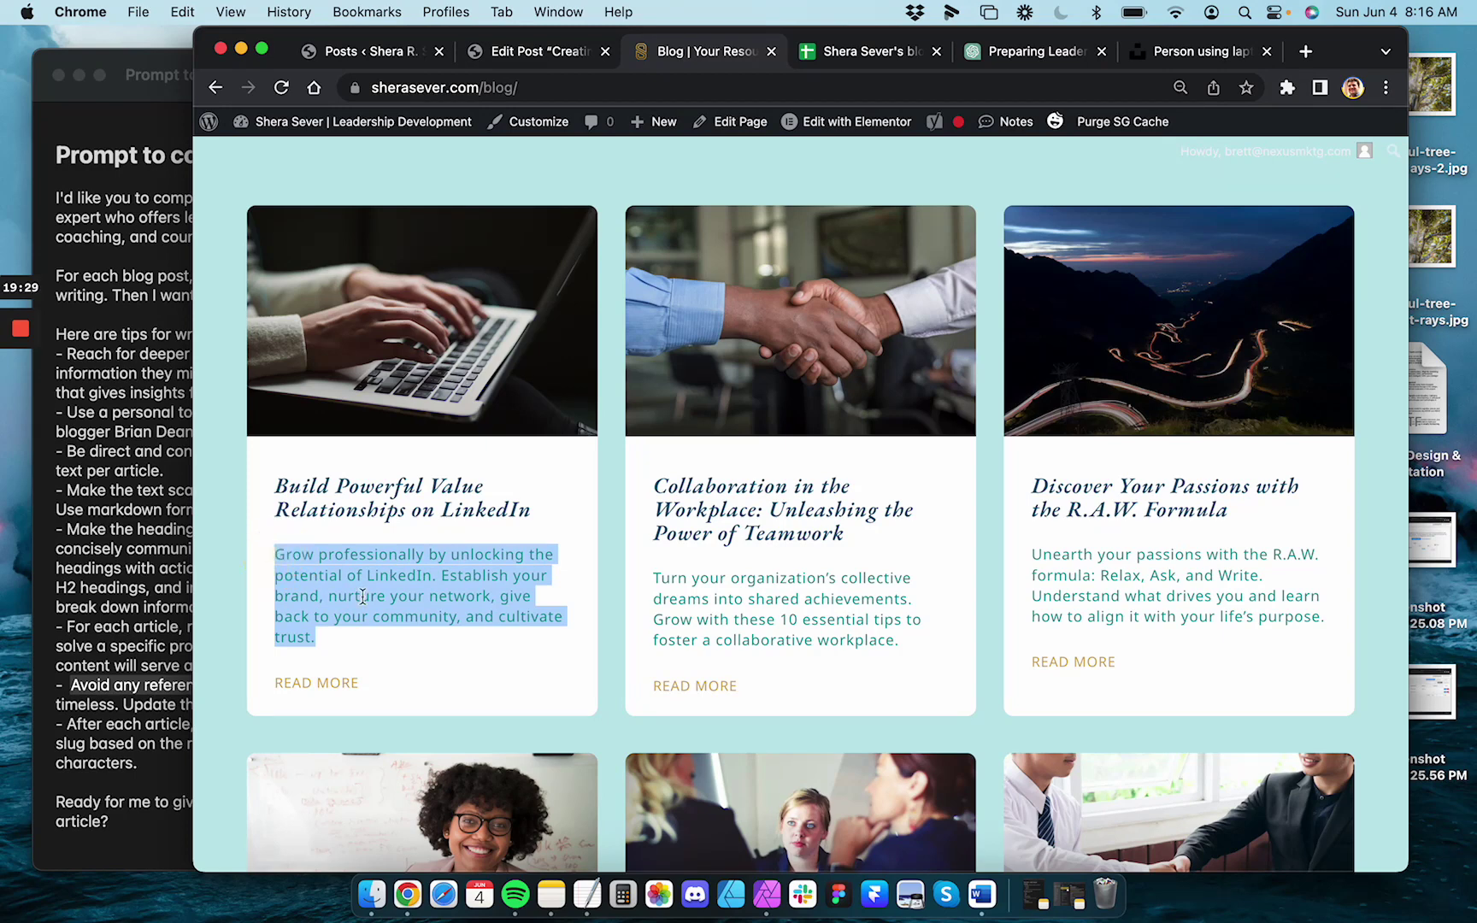
{"action": "left_click", "coordinate": [390, 615]}
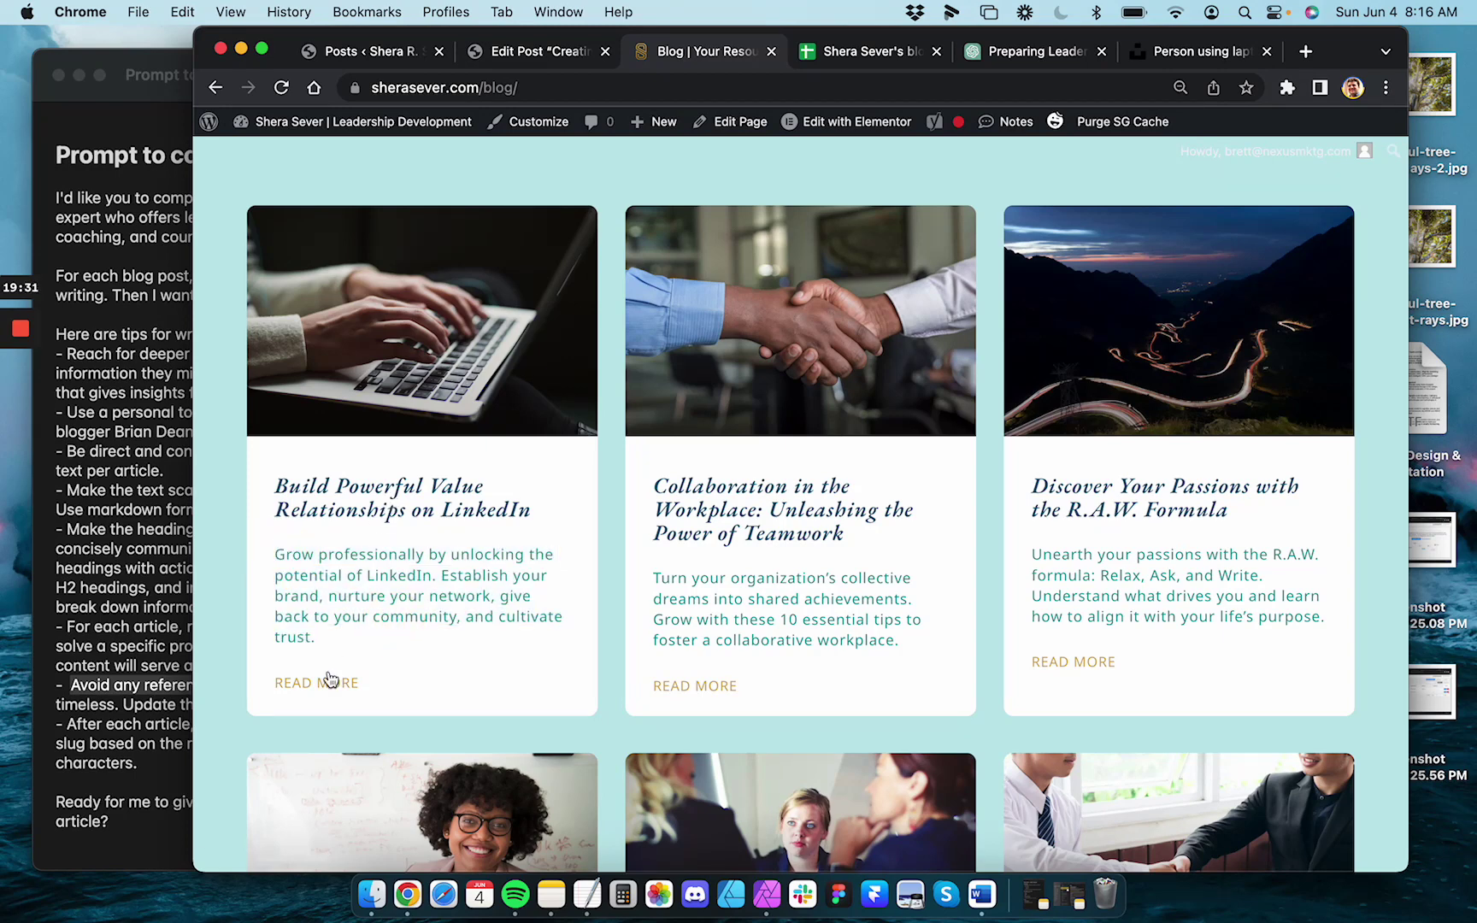
{"action": "left_click", "coordinate": [376, 503]}
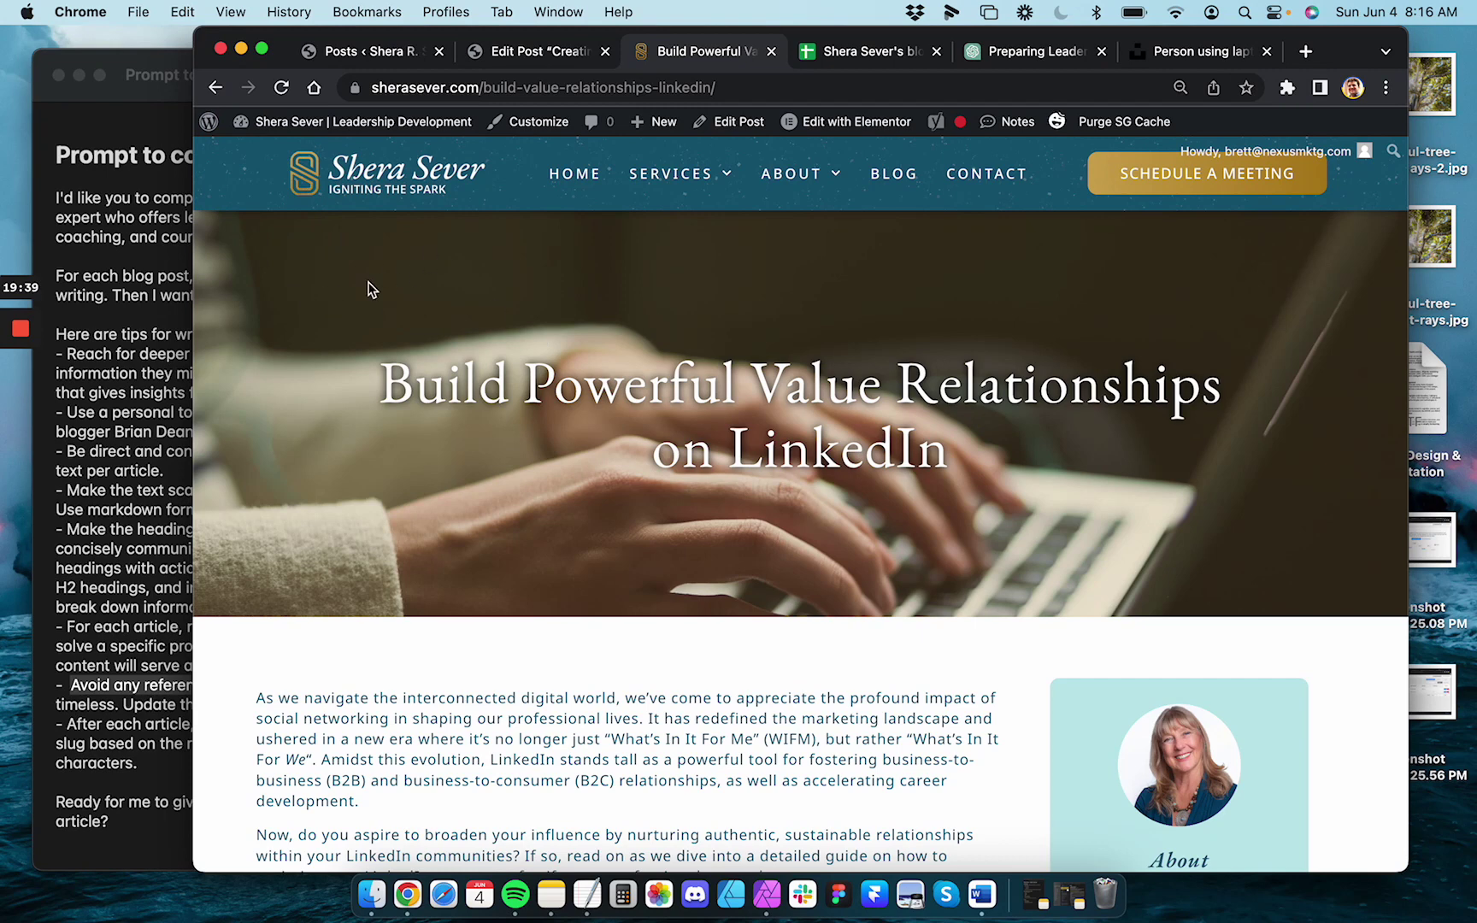
Compare the live post's header image with the original laptop photo on Unsplash
{"action": "left_click", "coordinate": [1201, 52]}
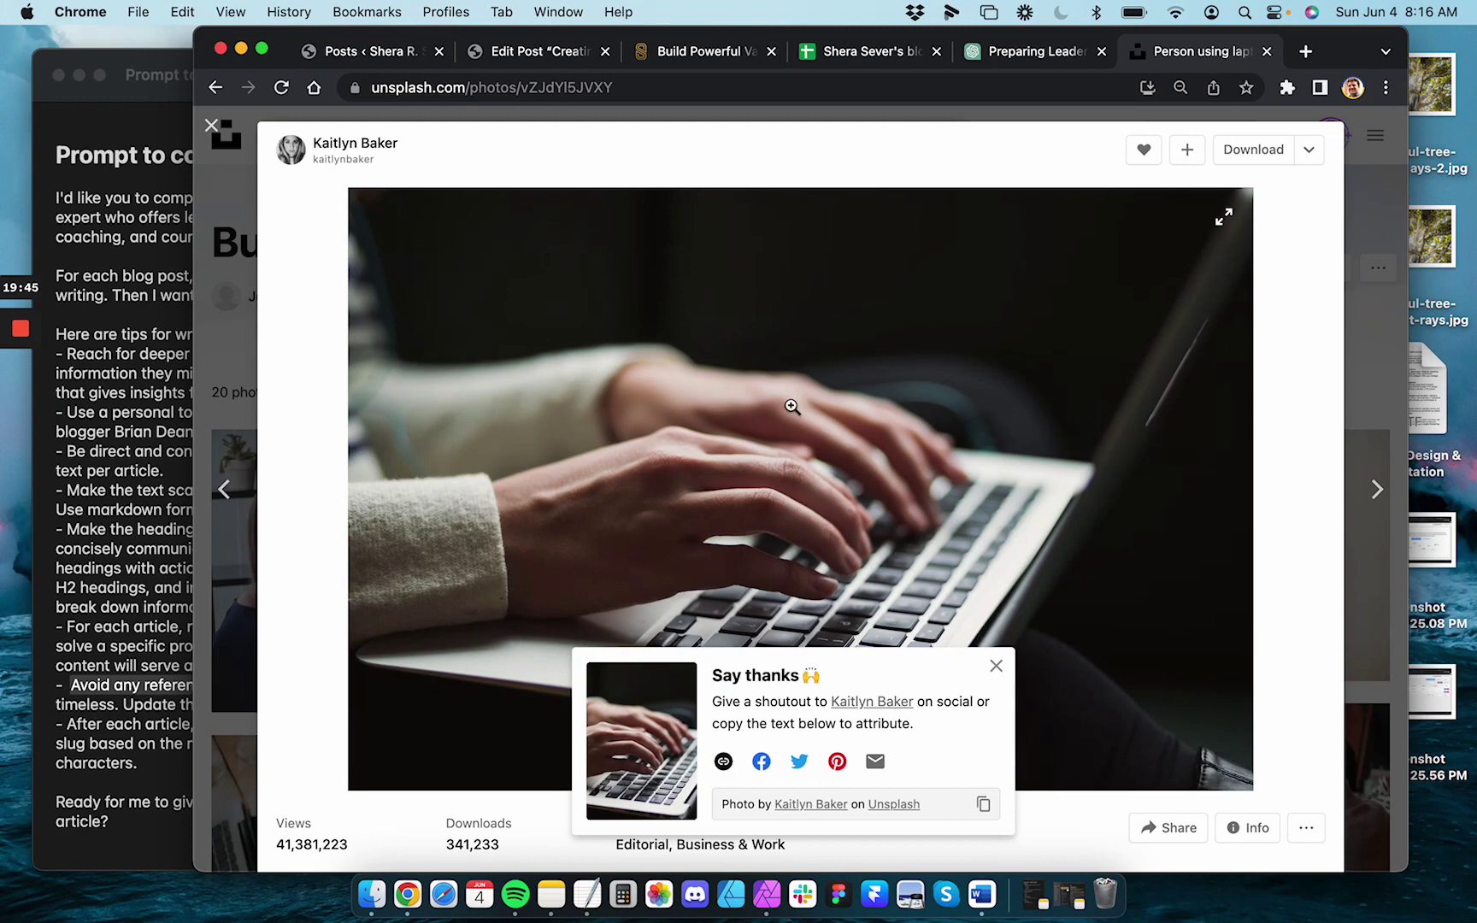
{"action": "left_click", "coordinate": [547, 53]}
{"action": "left_click", "coordinate": [702, 51]}
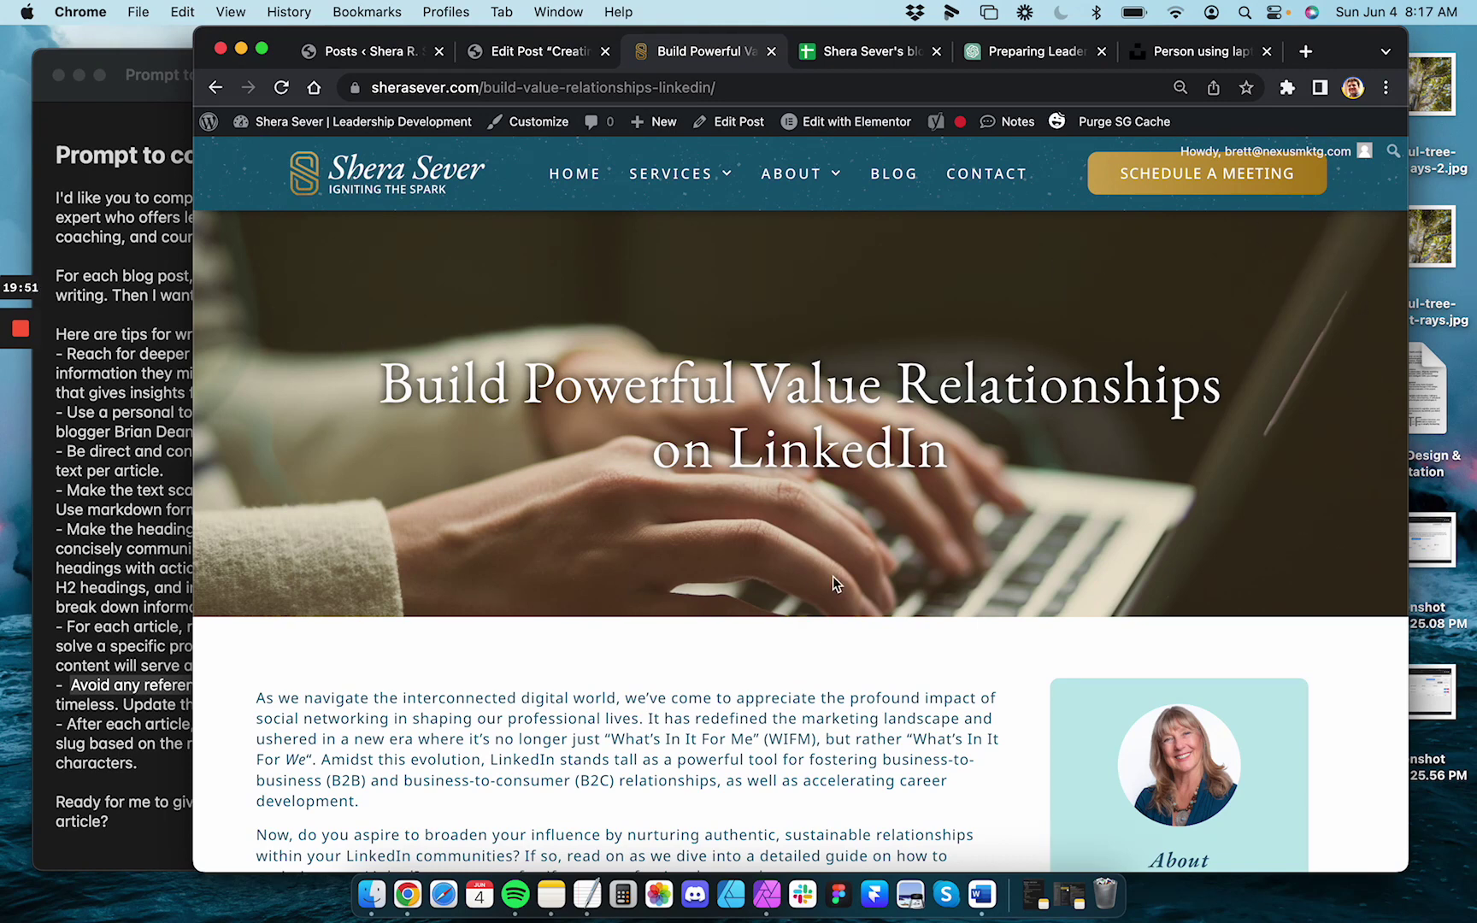
Check the header image of the Collaboration in the Workplace post, and return to the blog page
{"action": "left_click", "coordinate": [892, 176]}
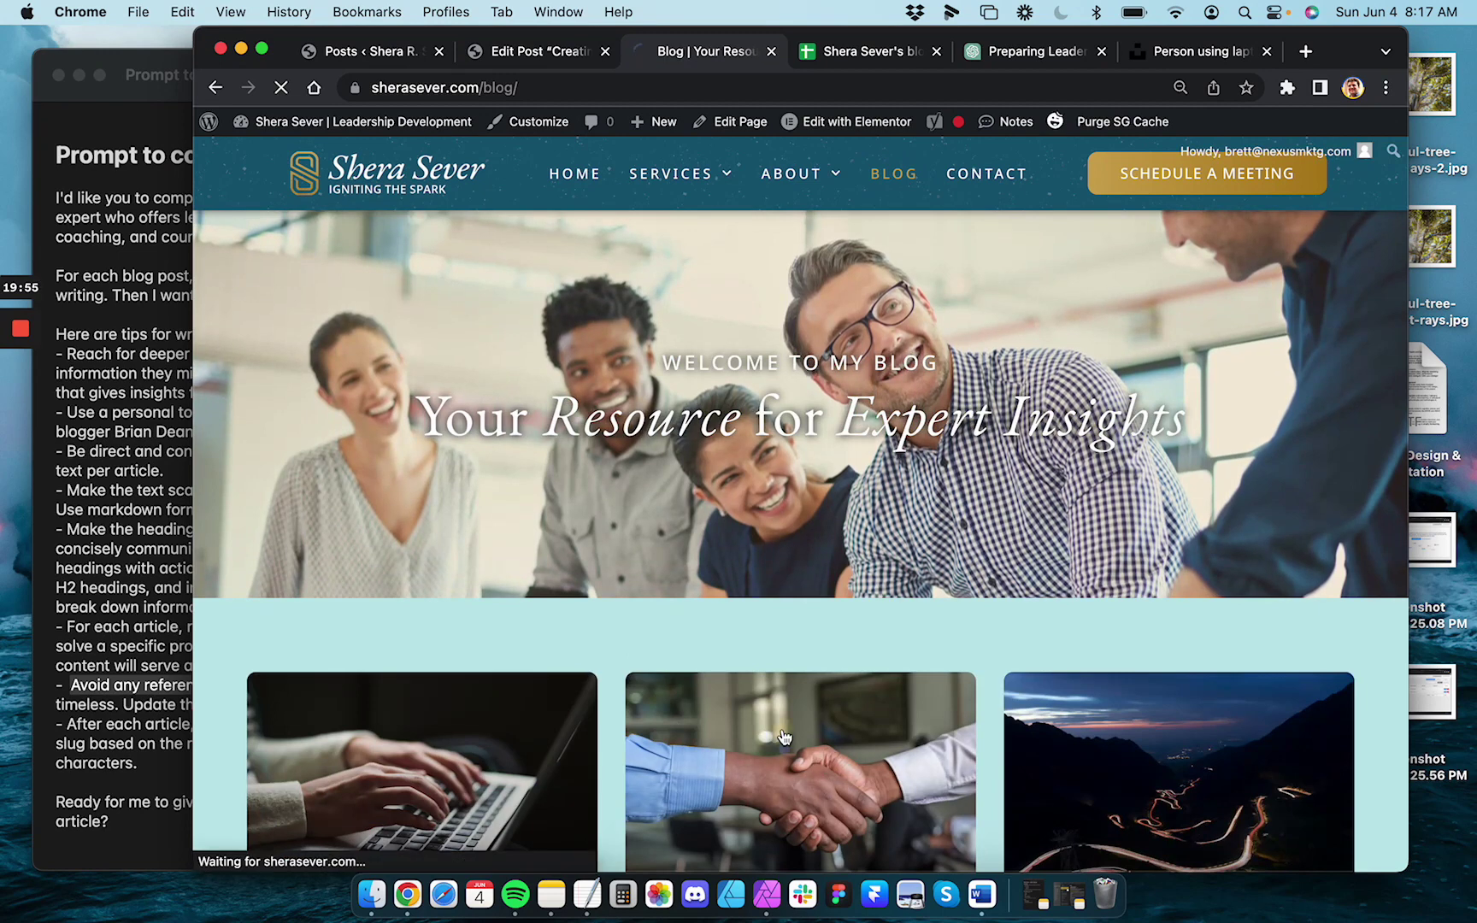
{"action": "left_click", "coordinate": [784, 737]}
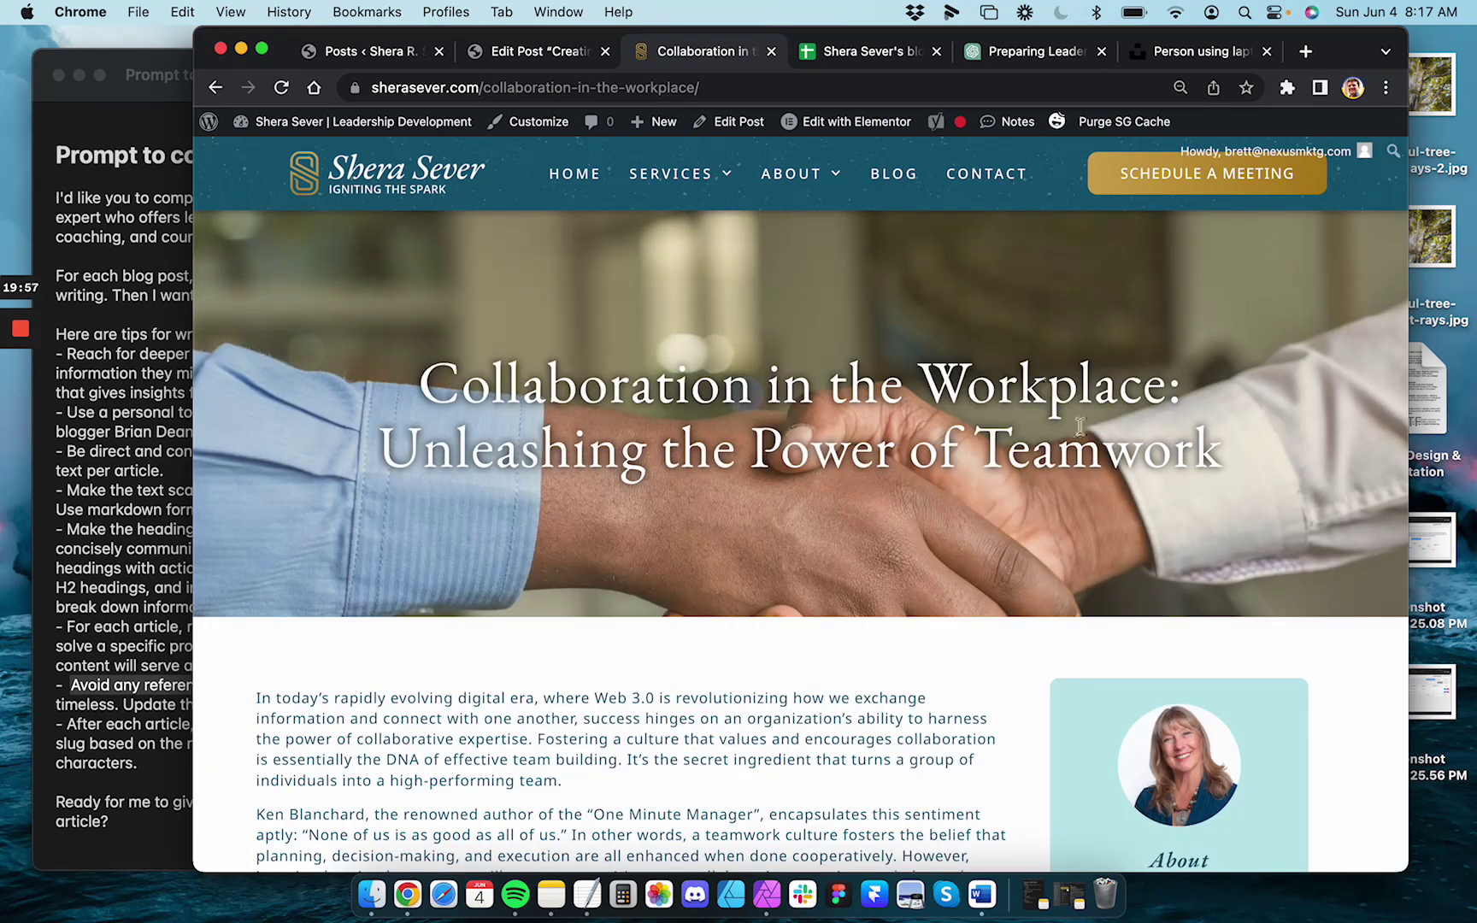
{"action": "left_click", "coordinate": [886, 178]}
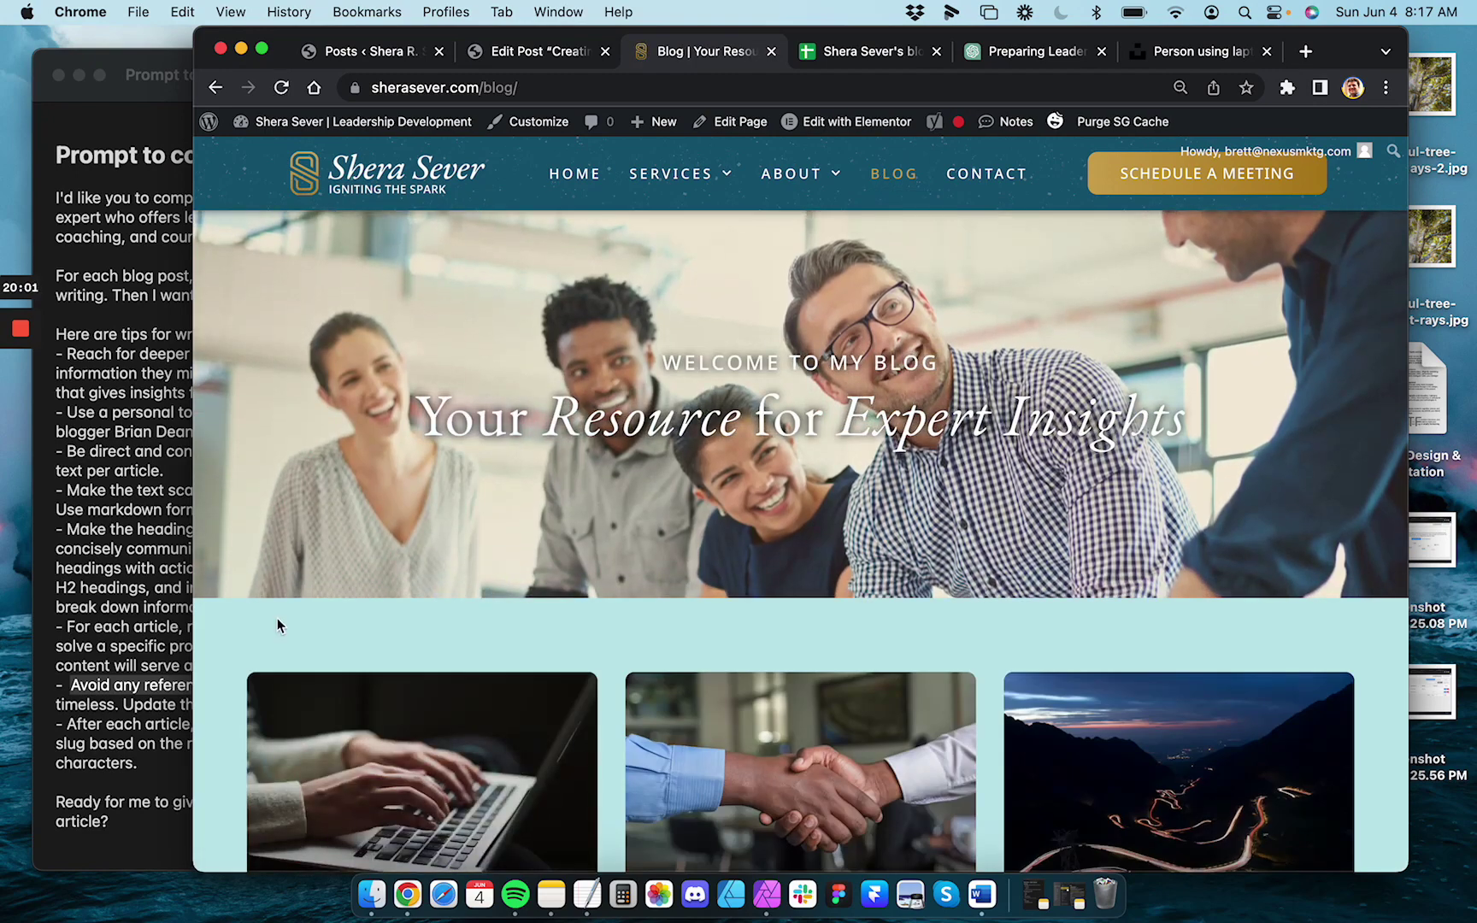
Look over the featured images and excerpts of the blog page's post cards, and reopen the LinkedIn post
{"action": "scroll", "coordinate": [277, 619], "scroll_direction": "down", "scroll_amount": 5}
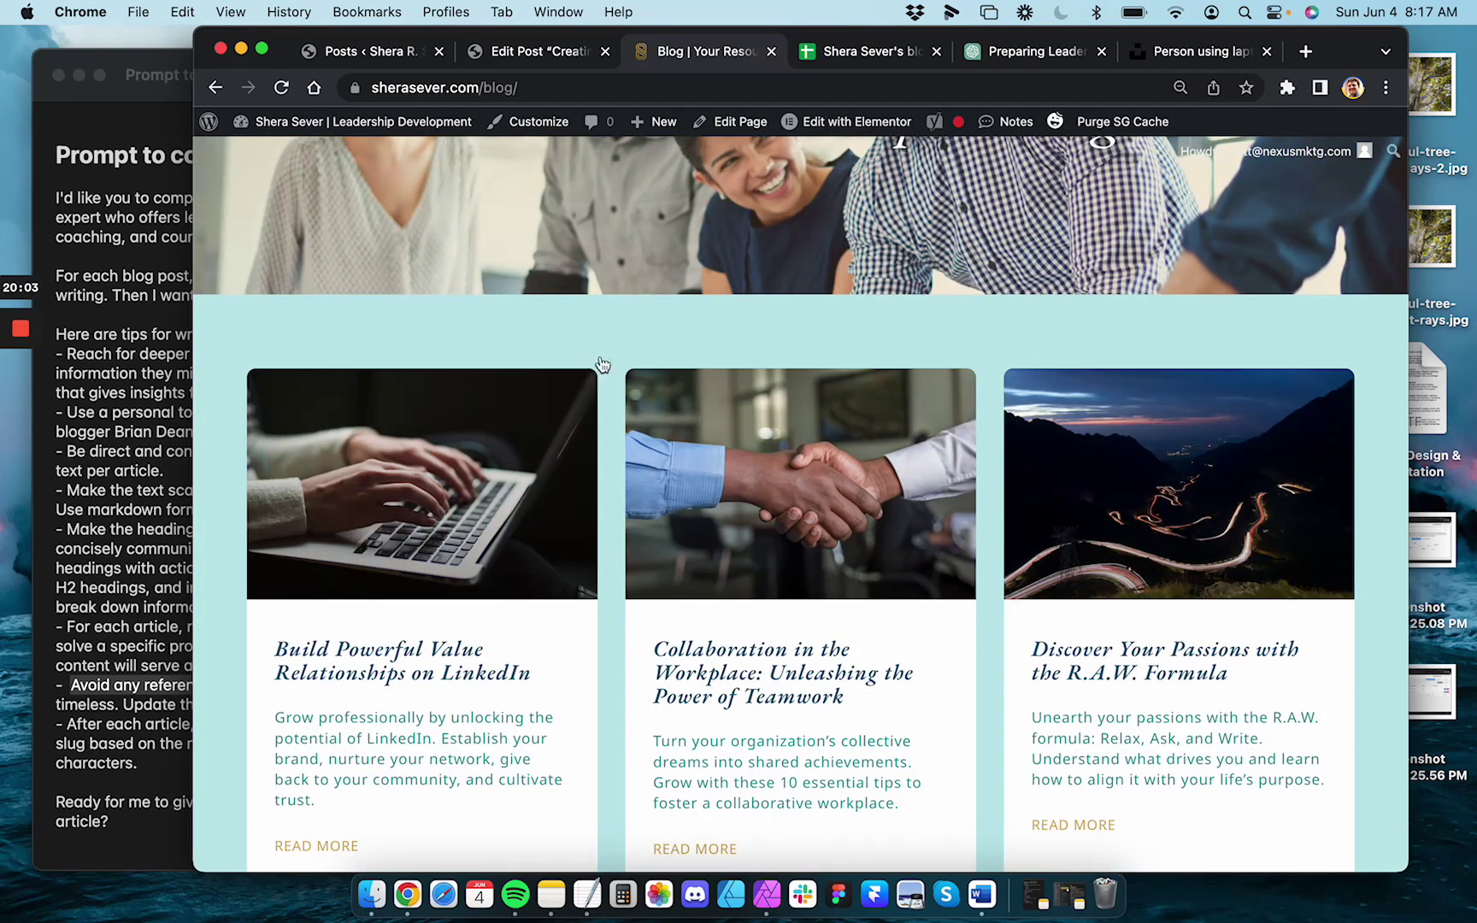
{"action": "scroll", "coordinate": [205, 333], "scroll_direction": "up", "scroll_amount": 3}
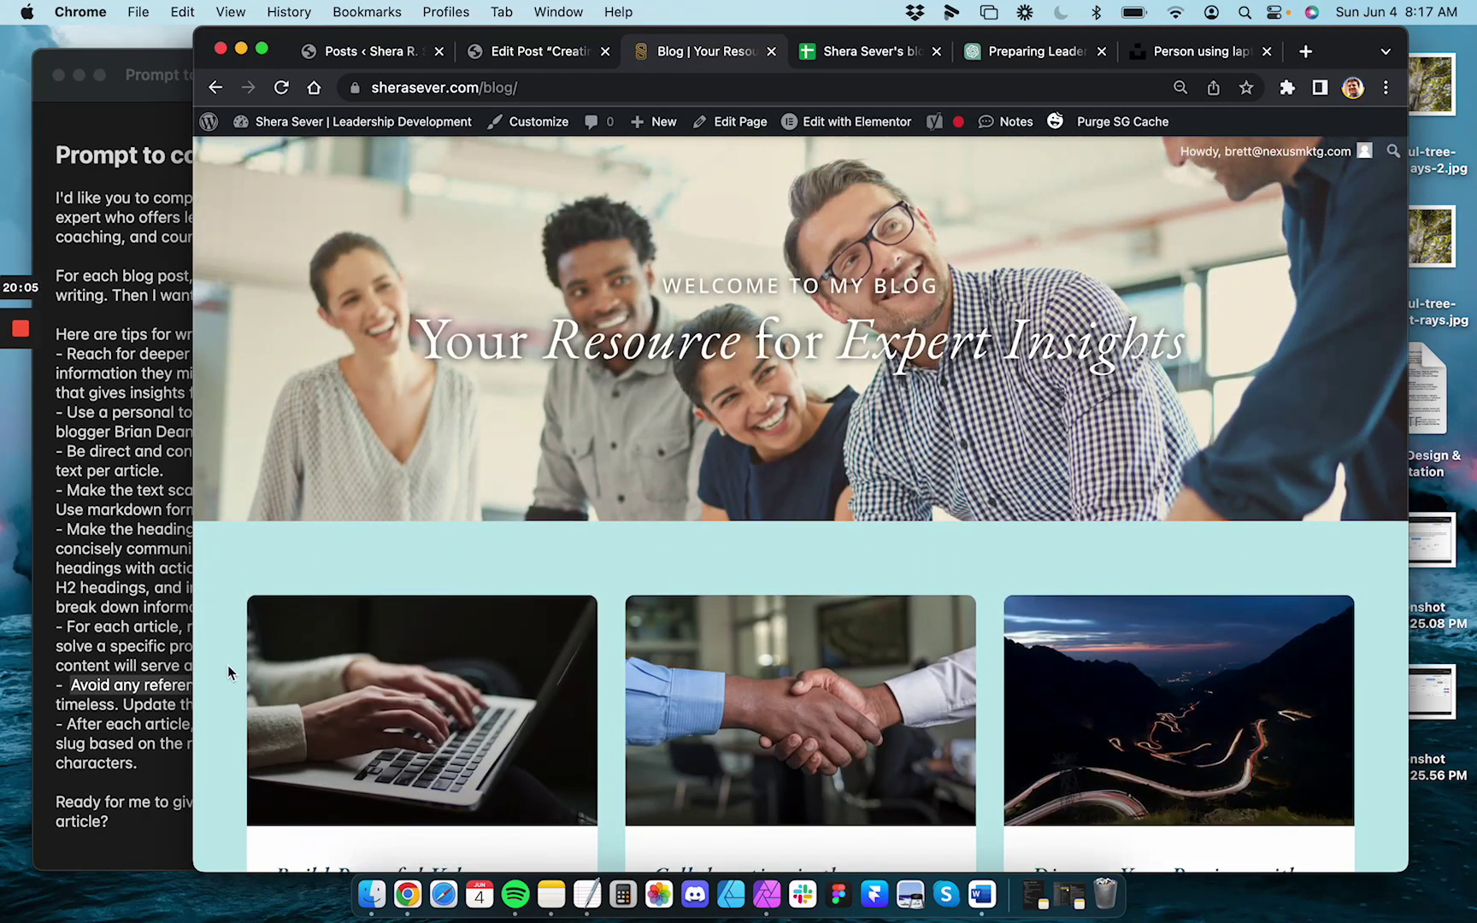
{"action": "scroll", "coordinate": [511, 659], "scroll_direction": "down", "scroll_amount": 5}
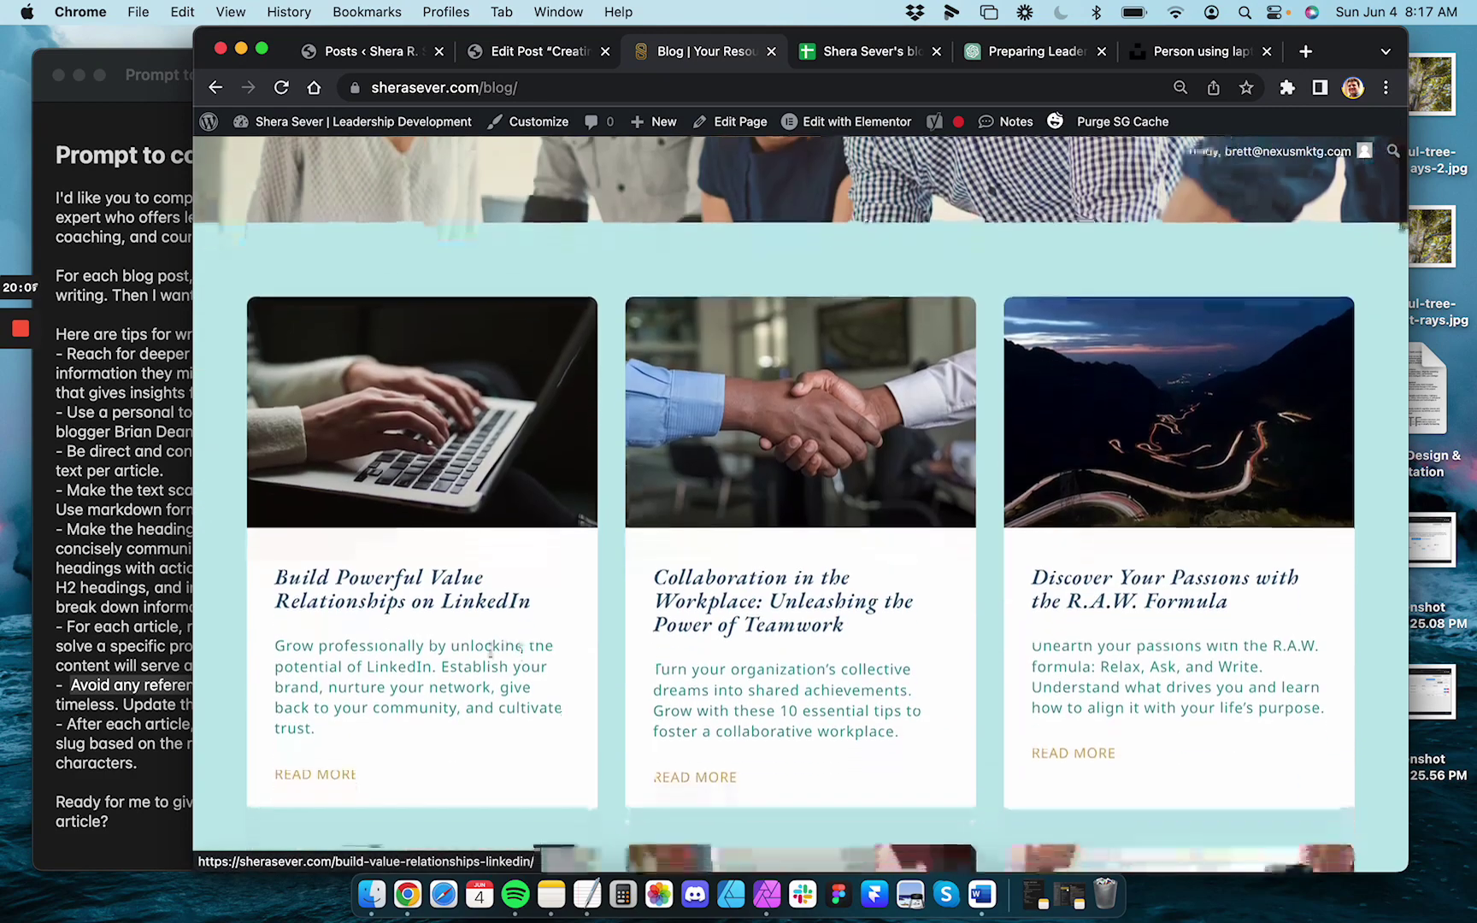
{"action": "scroll", "coordinate": [212, 631], "scroll_direction": "down", "scroll_amount": 3}
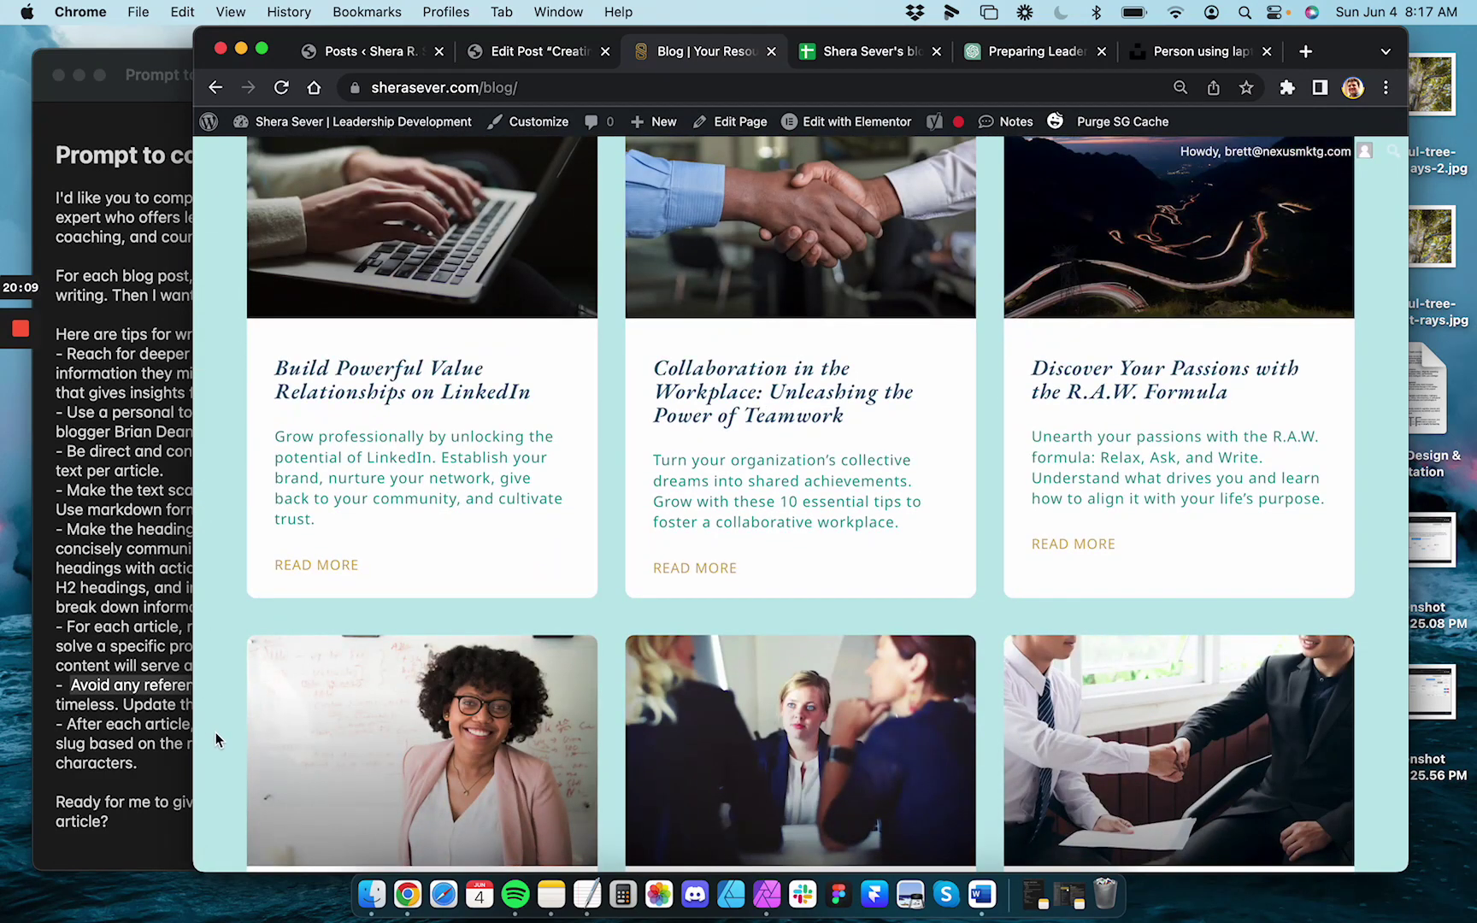
{"action": "scroll", "coordinate": [216, 733], "scroll_direction": "down", "scroll_amount": 3}
{"action": "scroll", "coordinate": [215, 733], "scroll_direction": "up", "scroll_amount": 5}
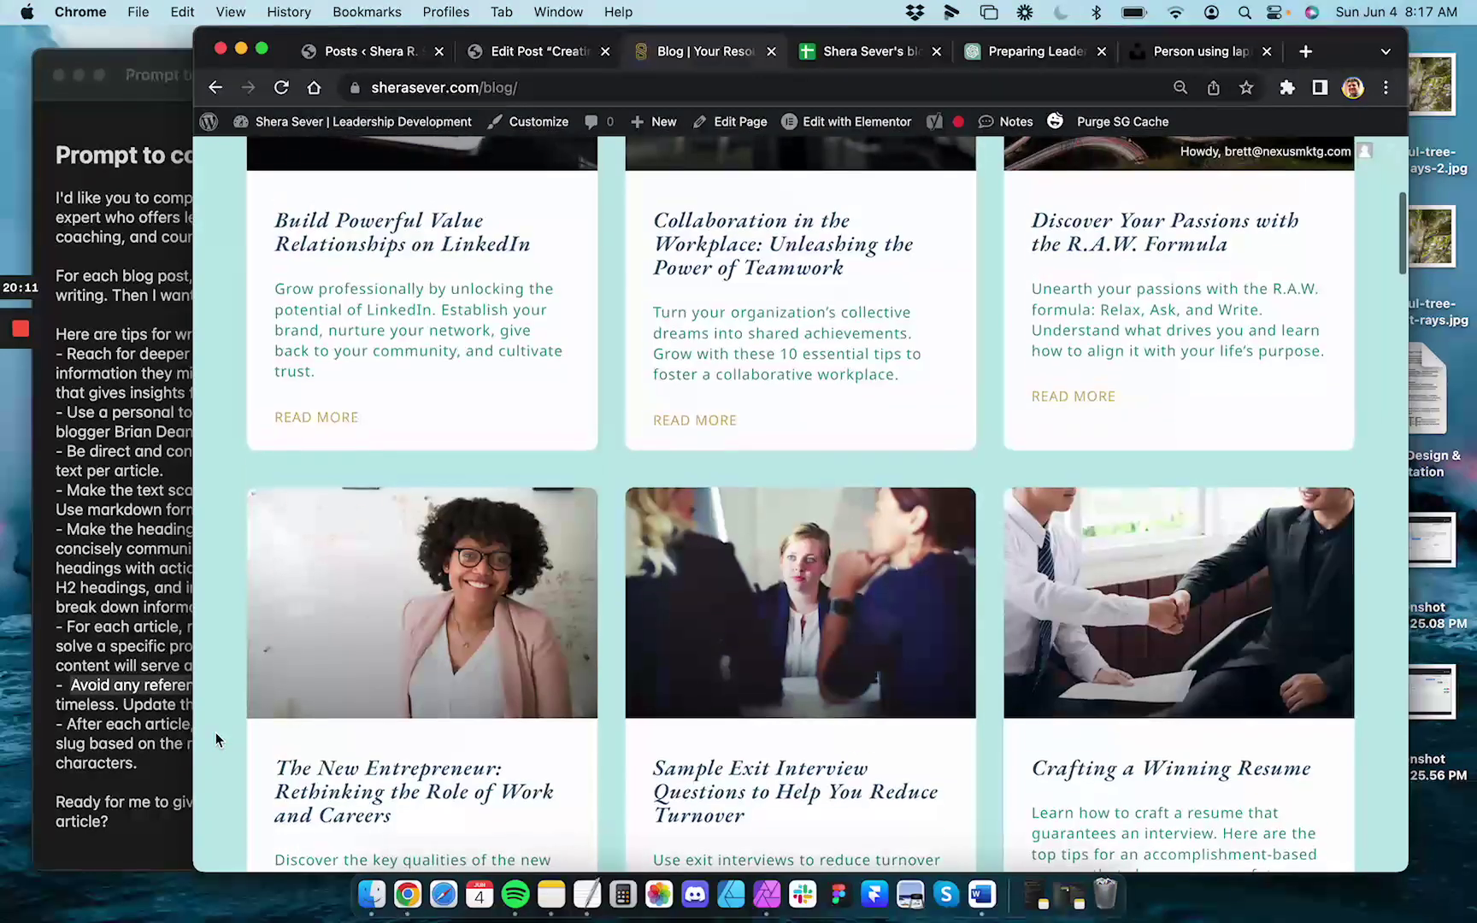
{"action": "scroll", "coordinate": [1287, 578], "scroll_direction": "up", "scroll_amount": 2}
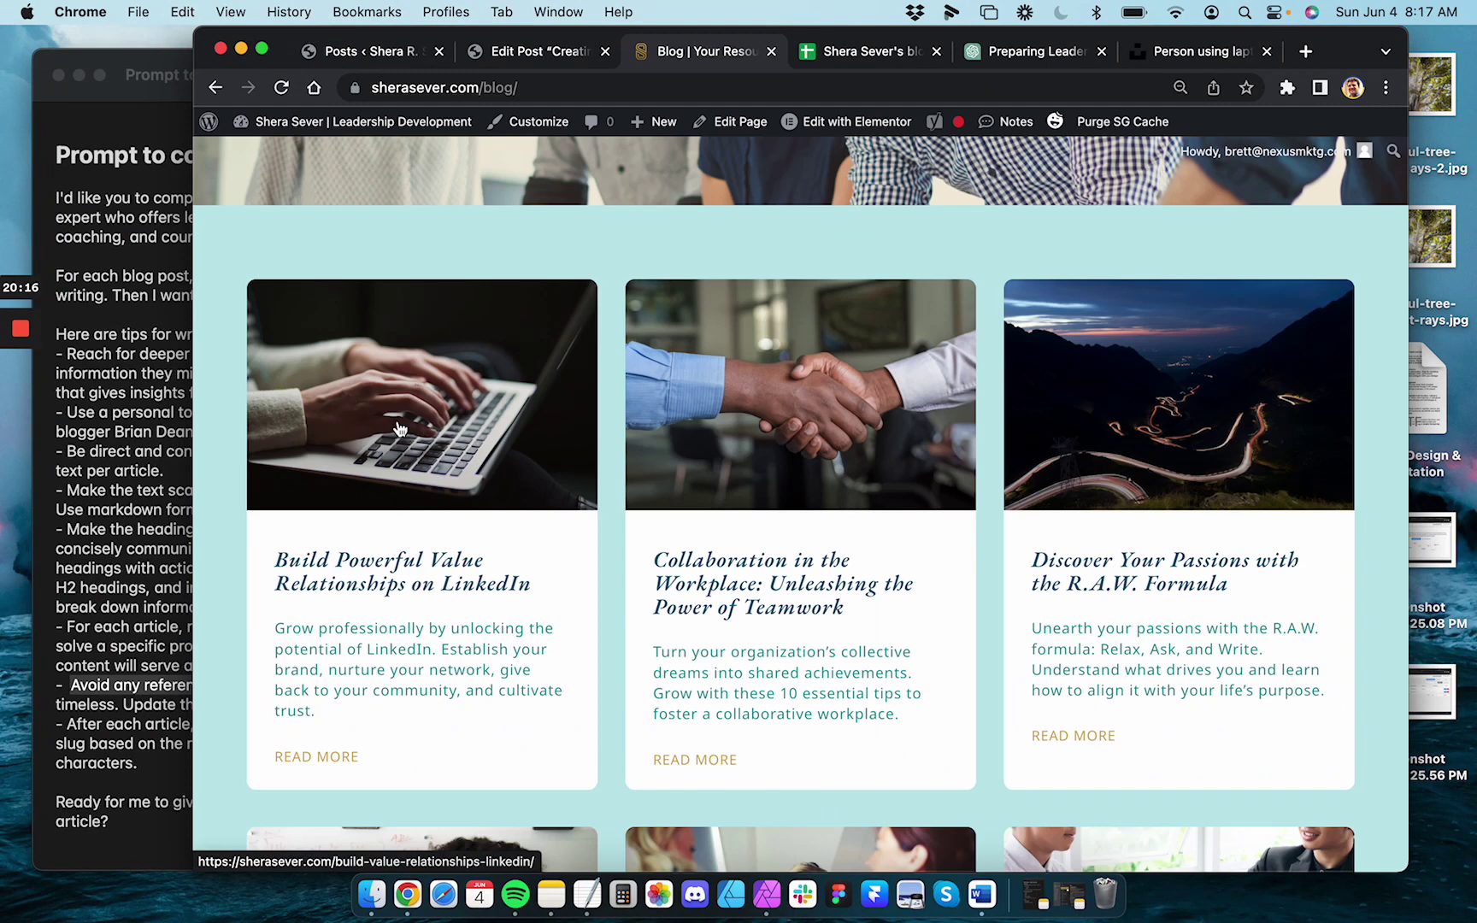
{"action": "left_click", "coordinate": [398, 429]}
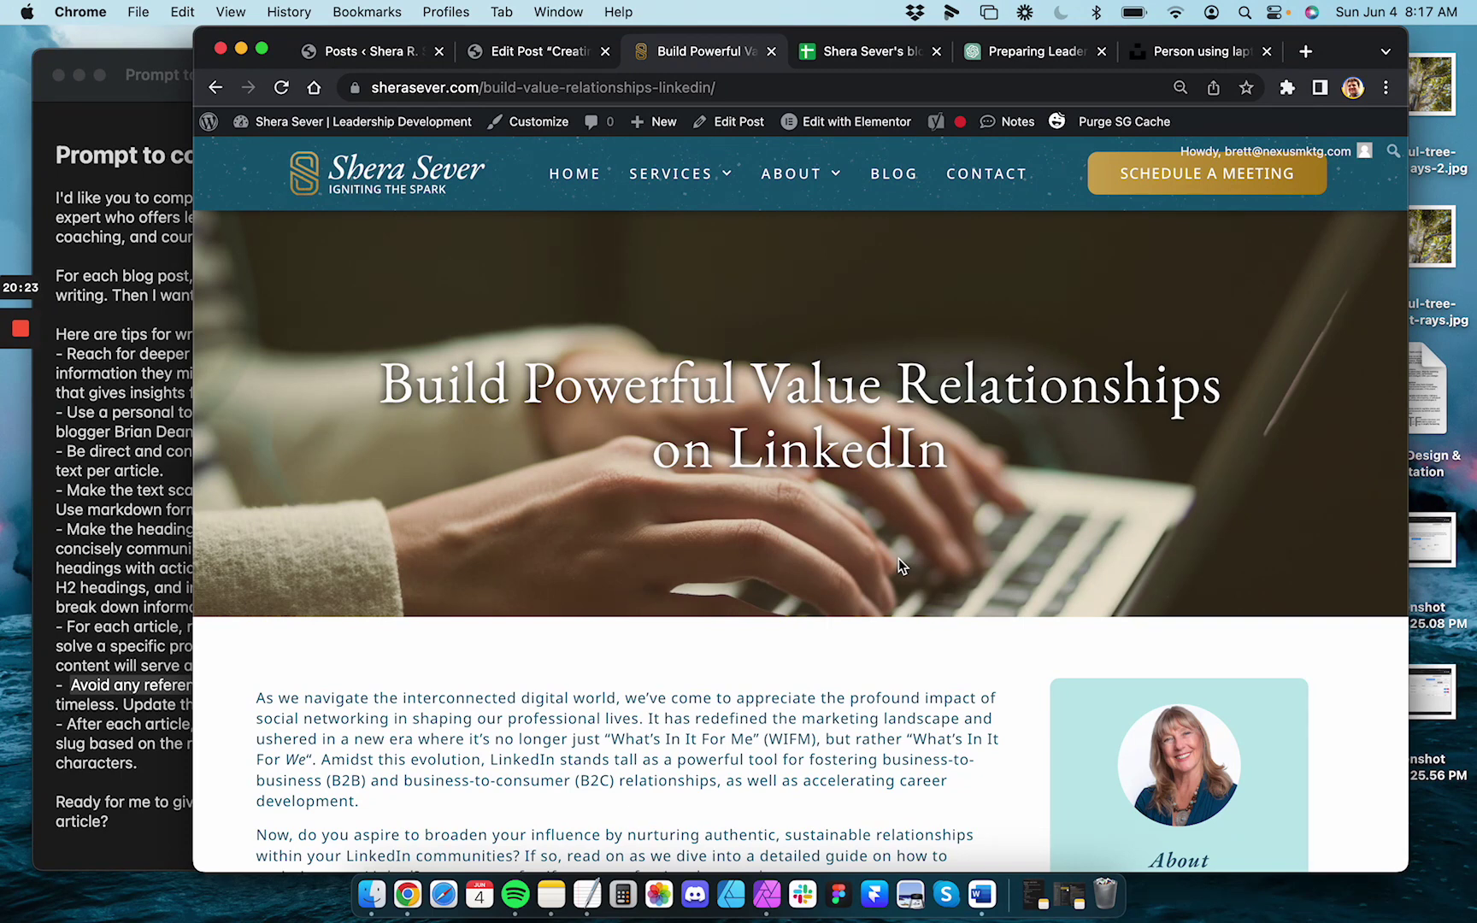
Return to Unsplash's Business collection, and view the download sizes for the photo of women talking in front of potted plants
{"action": "left_click", "coordinate": [1207, 51]}
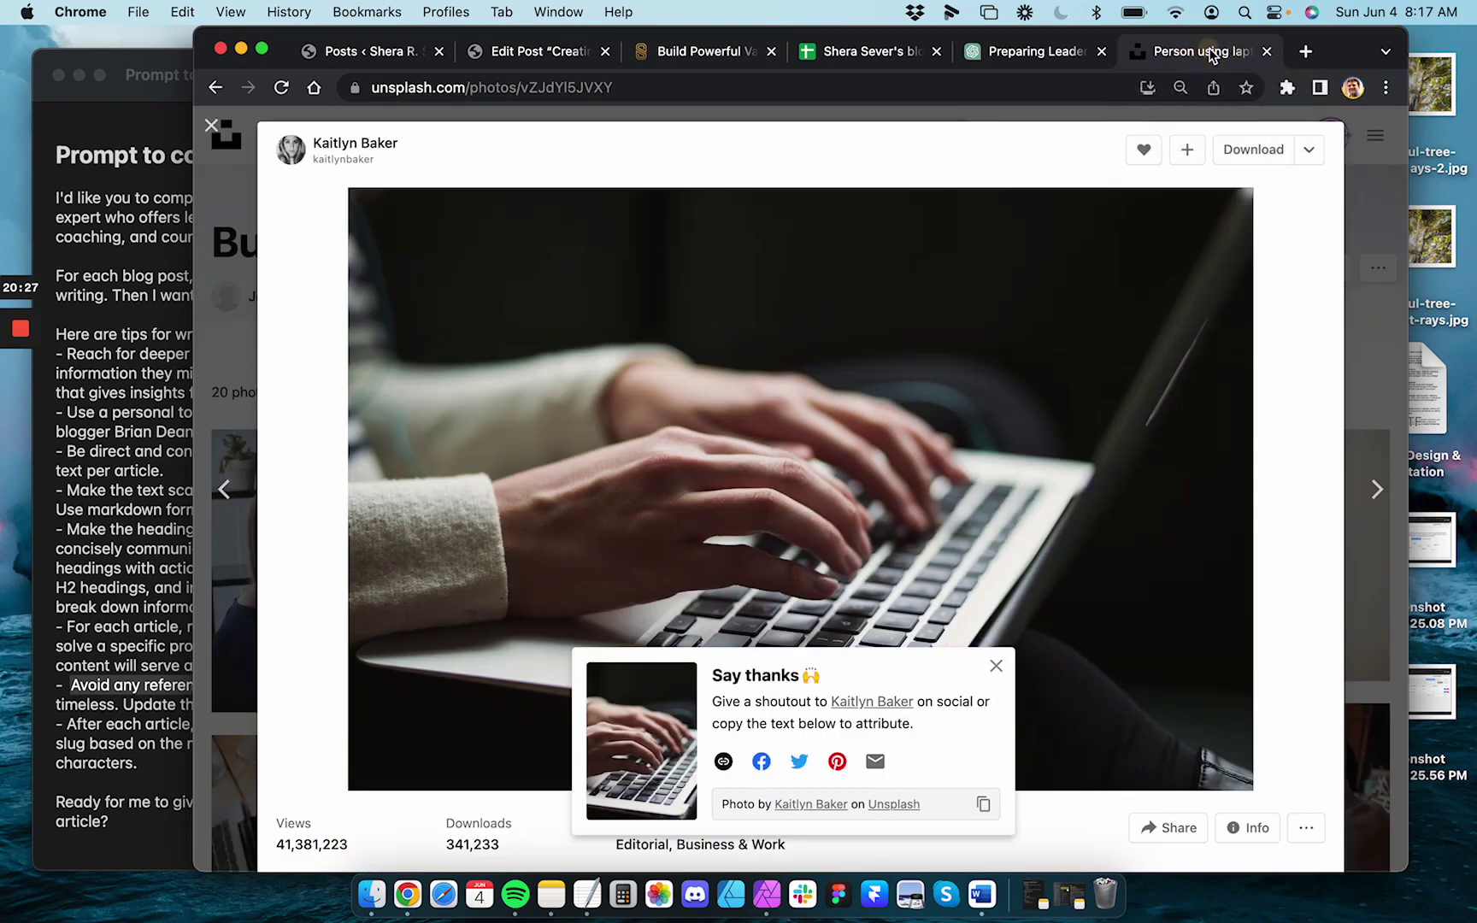
{"action": "left_click", "coordinate": [211, 126]}
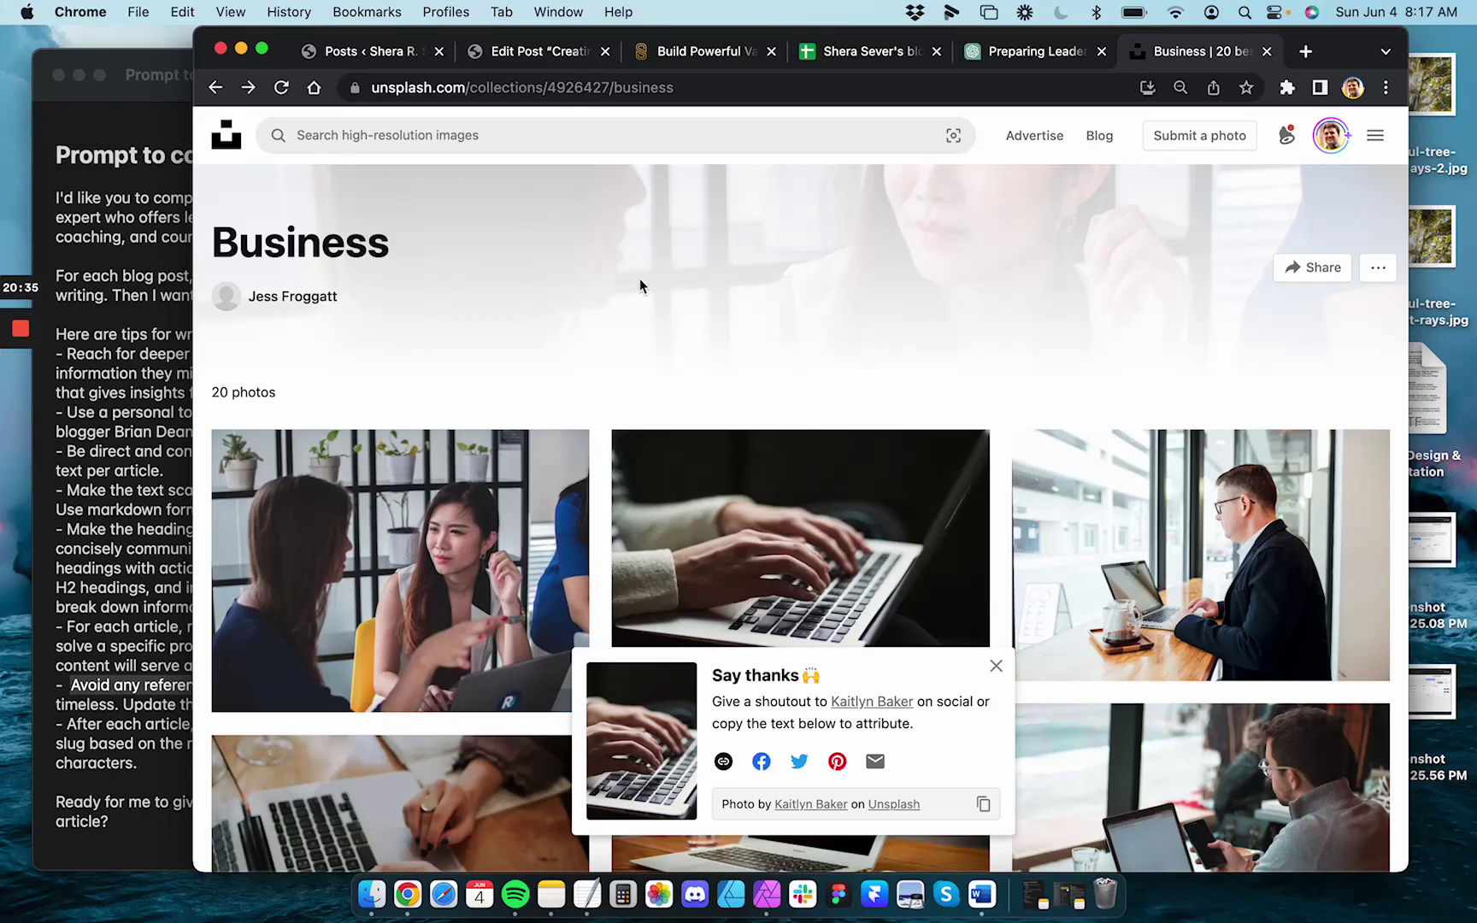
{"action": "mouse_move", "coordinate": [18, 330]}
{"action": "scroll", "coordinate": [623, 382], "scroll_direction": "down", "scroll_amount": 2}
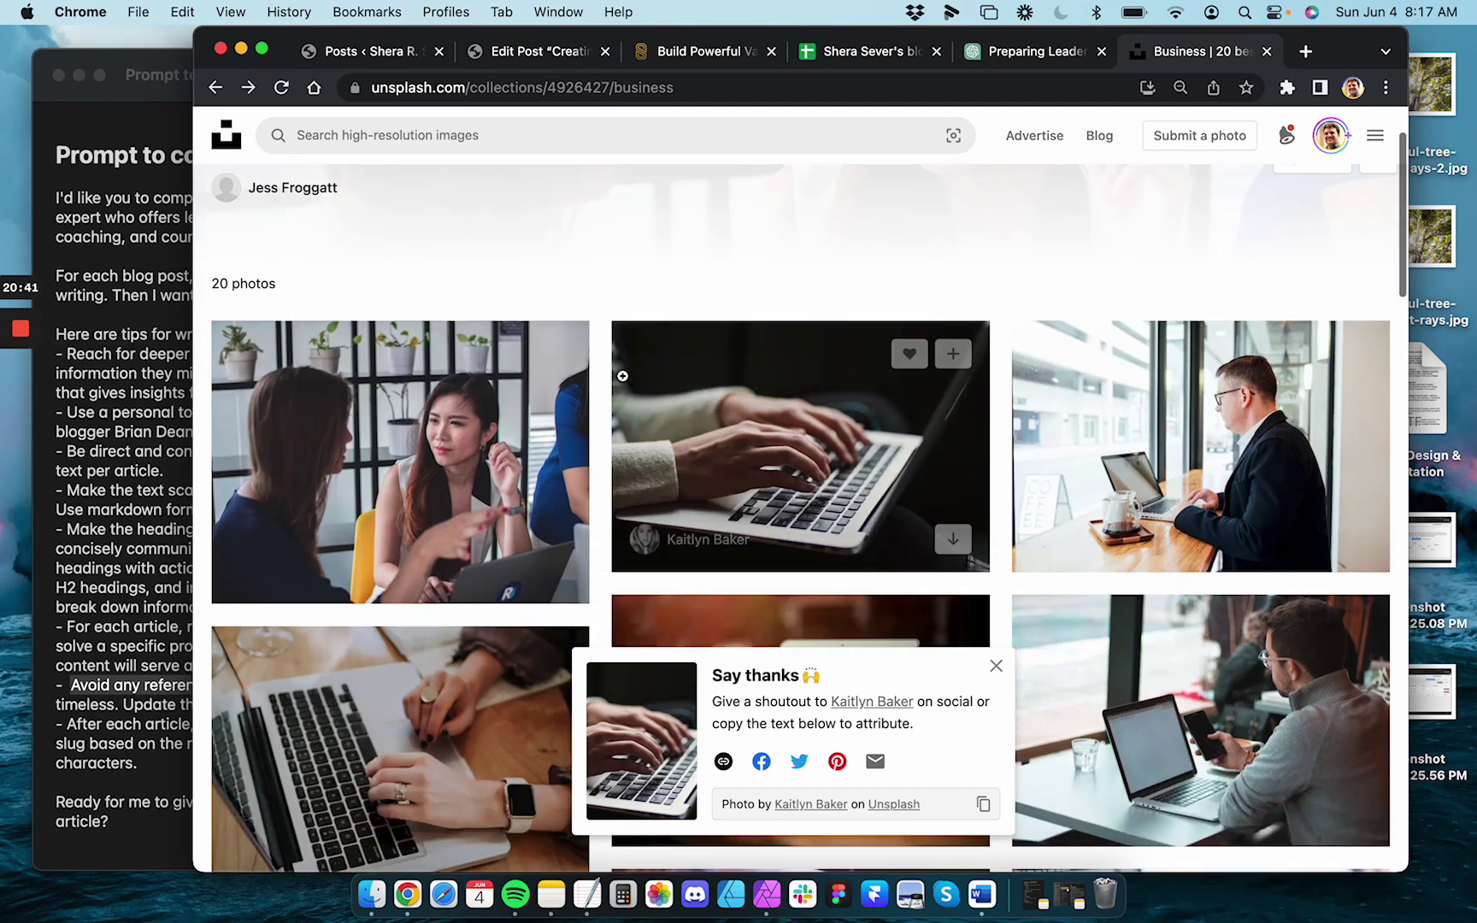
{"action": "left_click", "coordinate": [385, 425]}
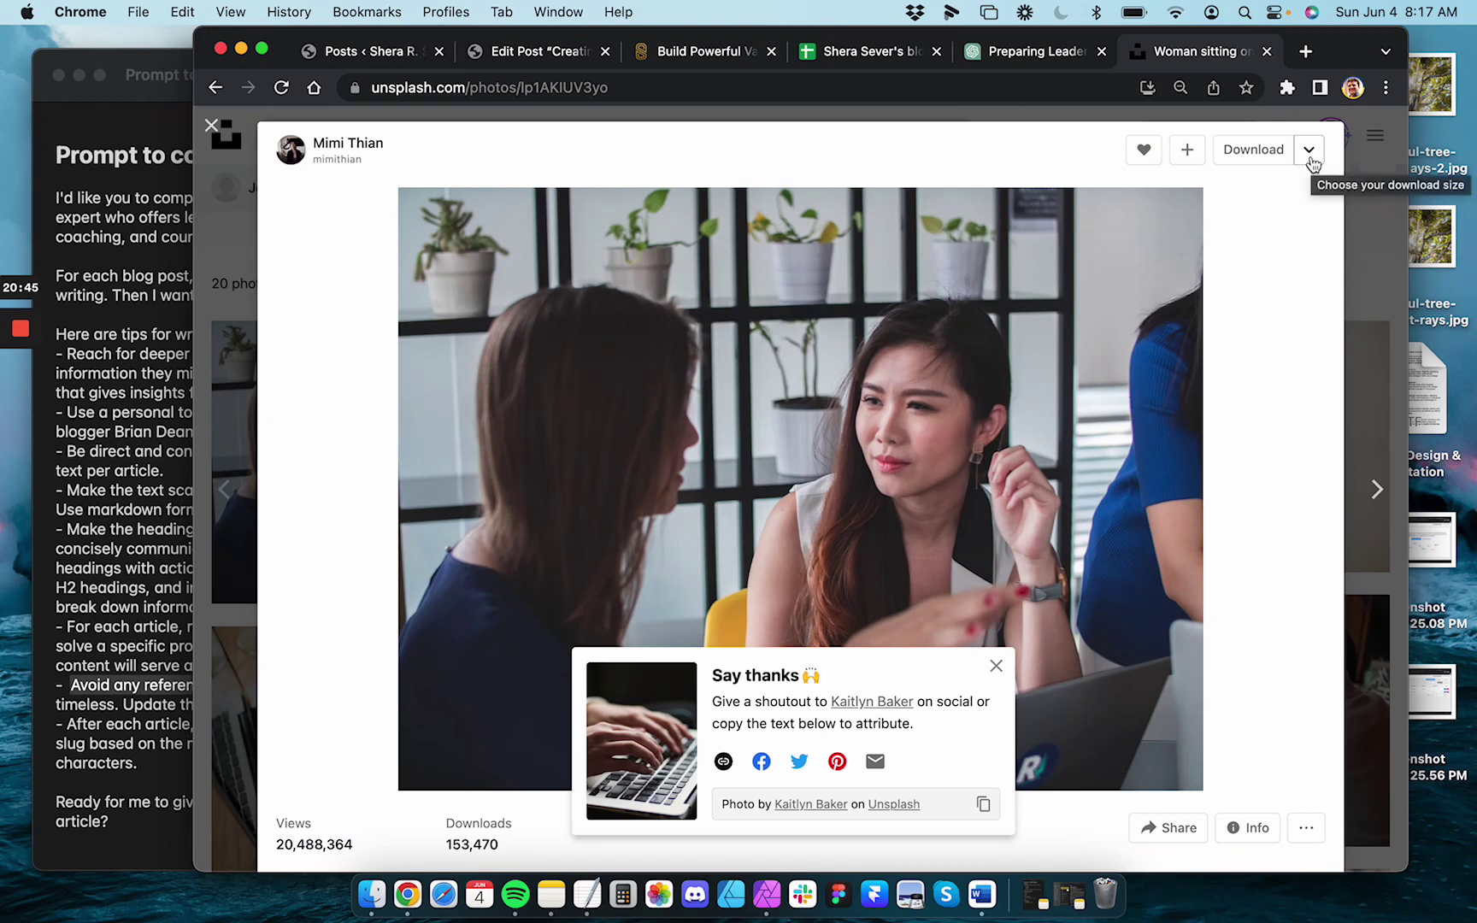
{"action": "left_click", "coordinate": [1311, 159]}
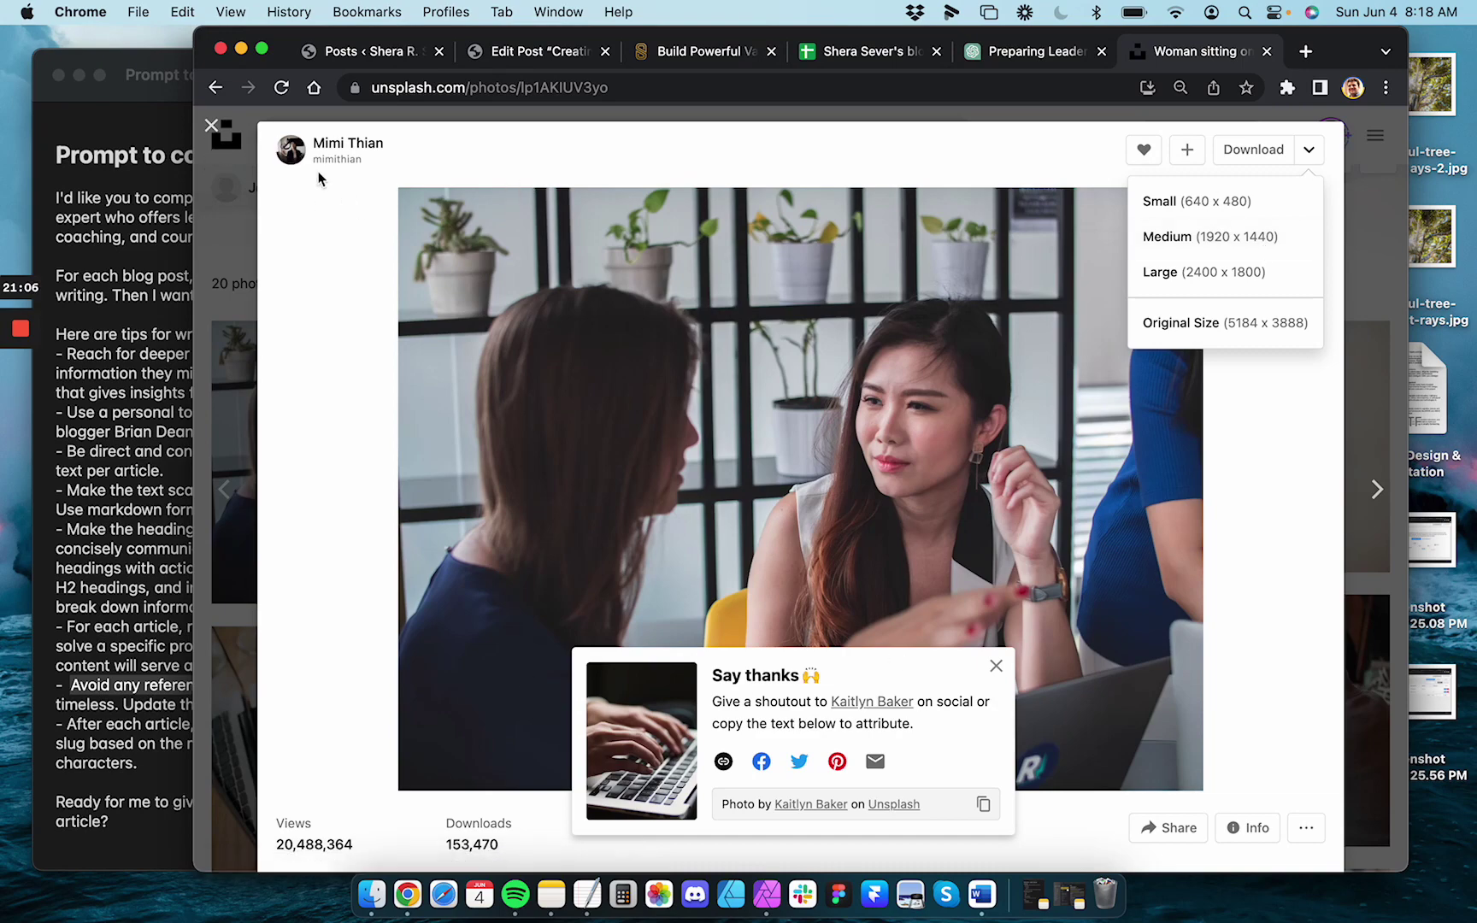
Download the large 2400 x 3600 version of the Unsplash photo showing a woman at a laptop beside a backpack
{"action": "left_click", "coordinate": [211, 127]}
{"action": "scroll", "coordinate": [538, 357], "scroll_direction": "down", "scroll_amount": 5}
{"action": "scroll", "coordinate": [538, 358], "scroll_direction": "down", "scroll_amount": 10}
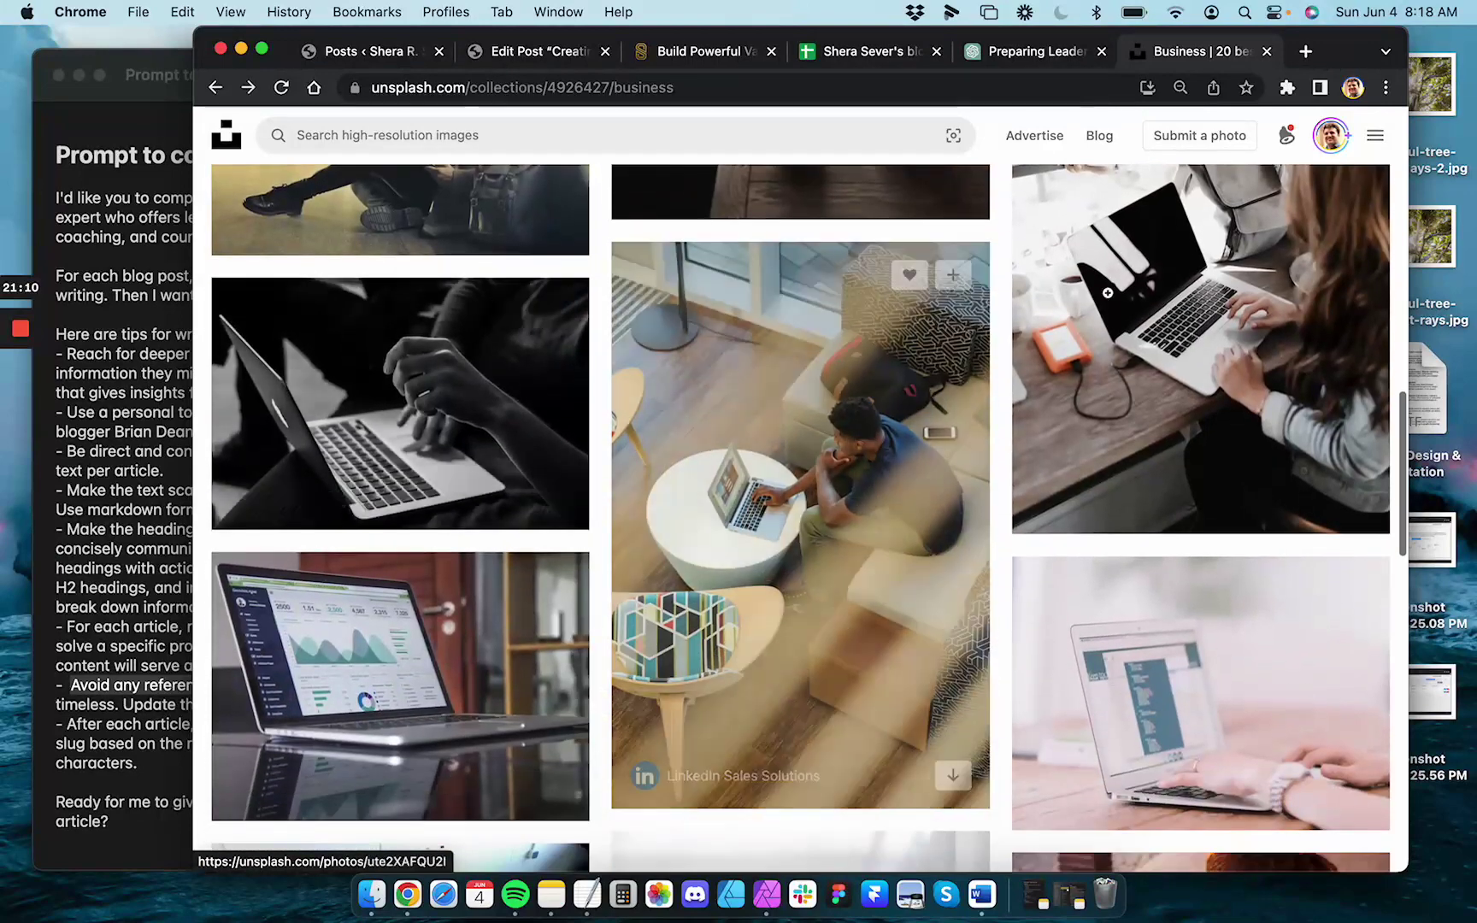
{"action": "left_click", "coordinate": [1112, 301]}
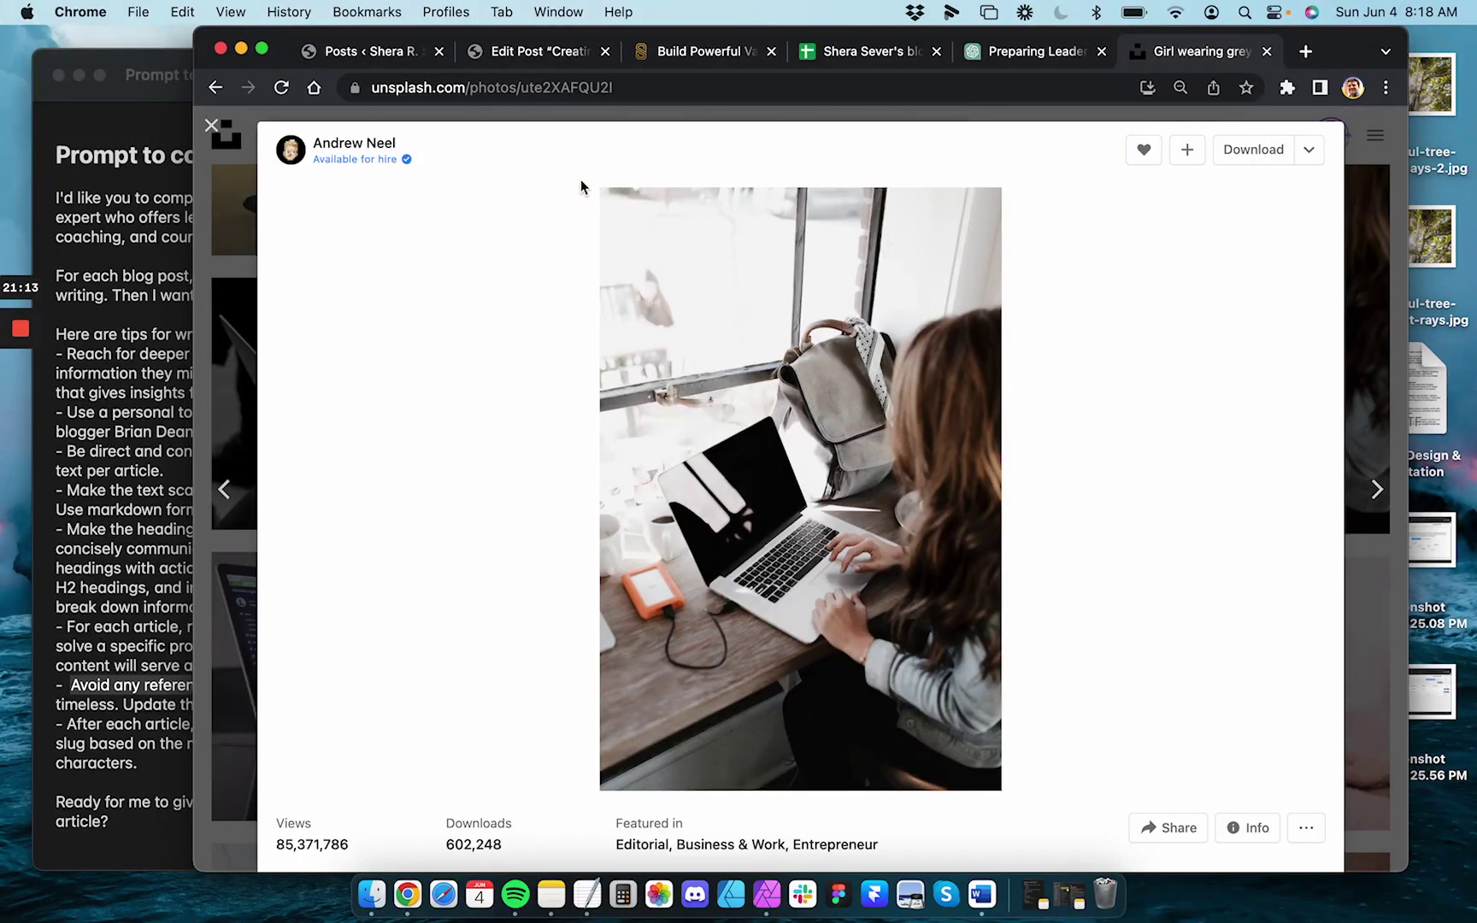
{"action": "left_click", "coordinate": [1308, 149]}
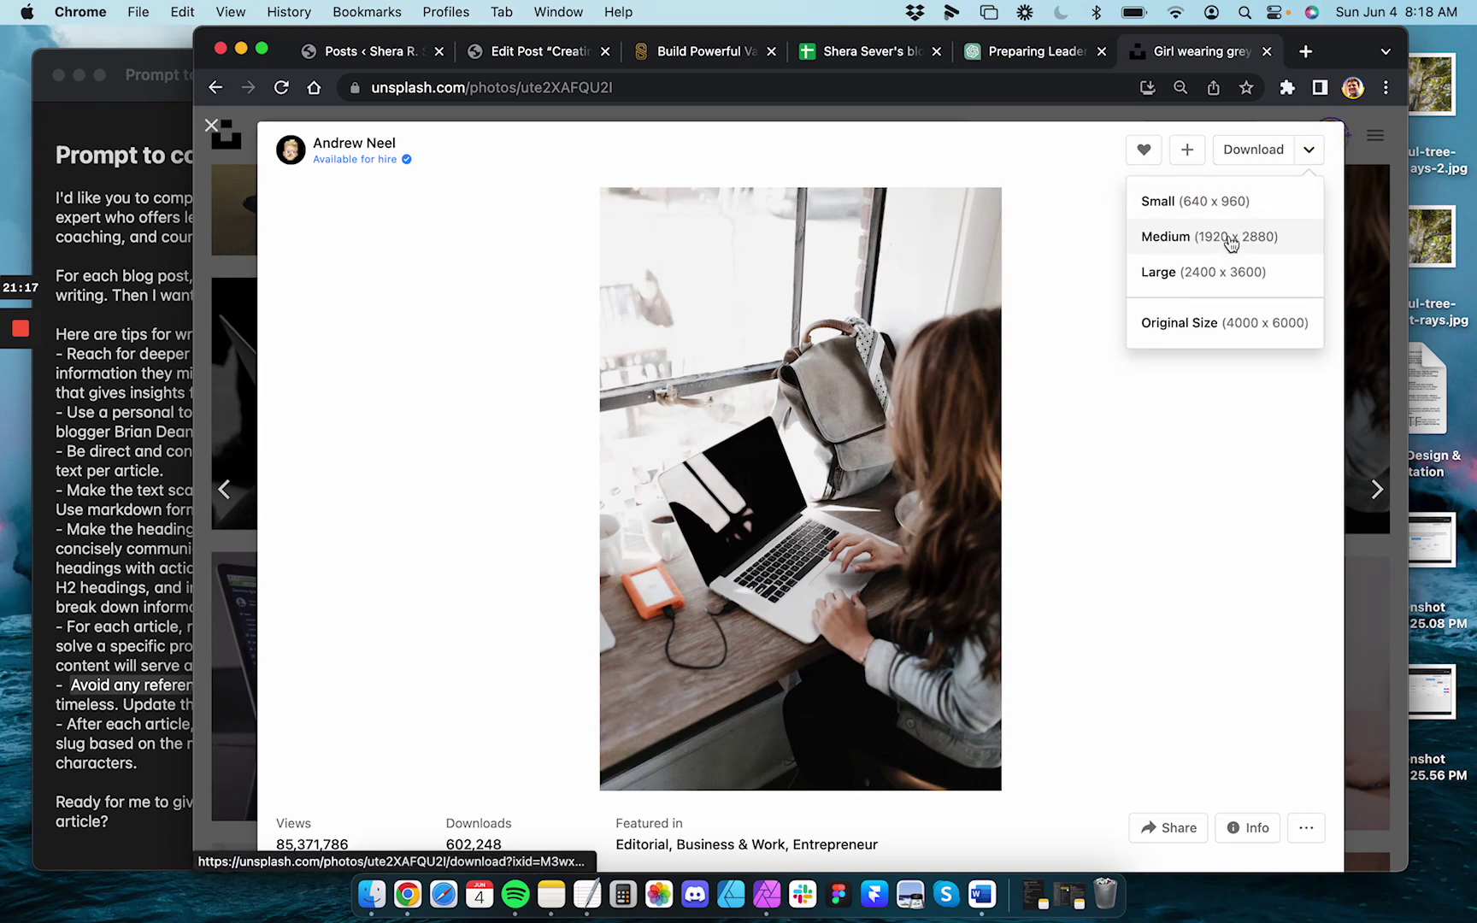
{"action": "left_click", "coordinate": [1193, 275]}
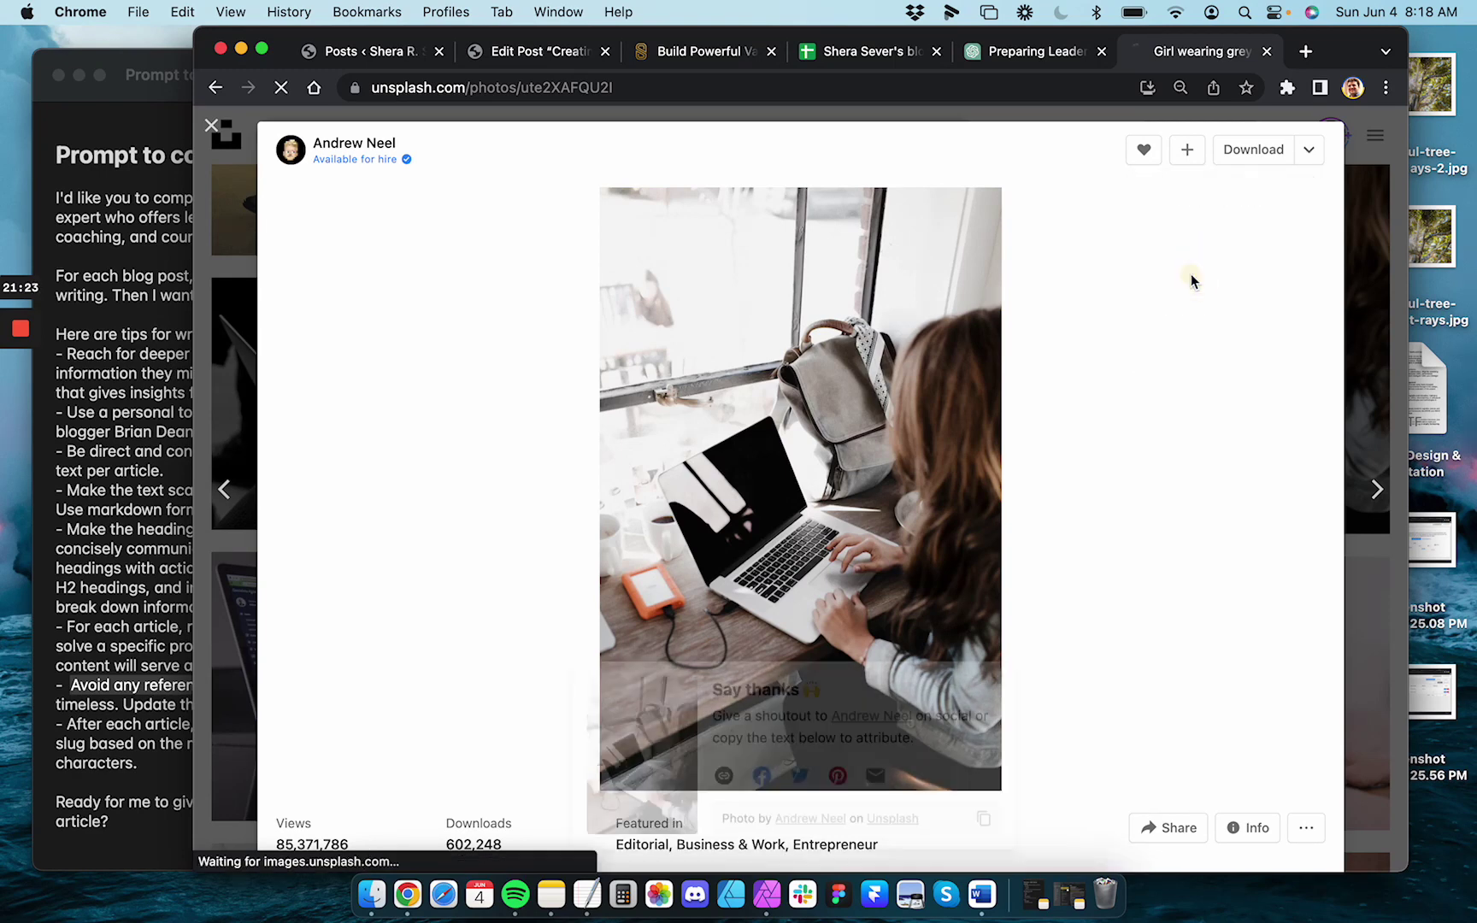
Locate the downloaded laptop photo in Finder and open it in Affinity Photo
{"action": "left_click", "coordinate": [412, 844]}
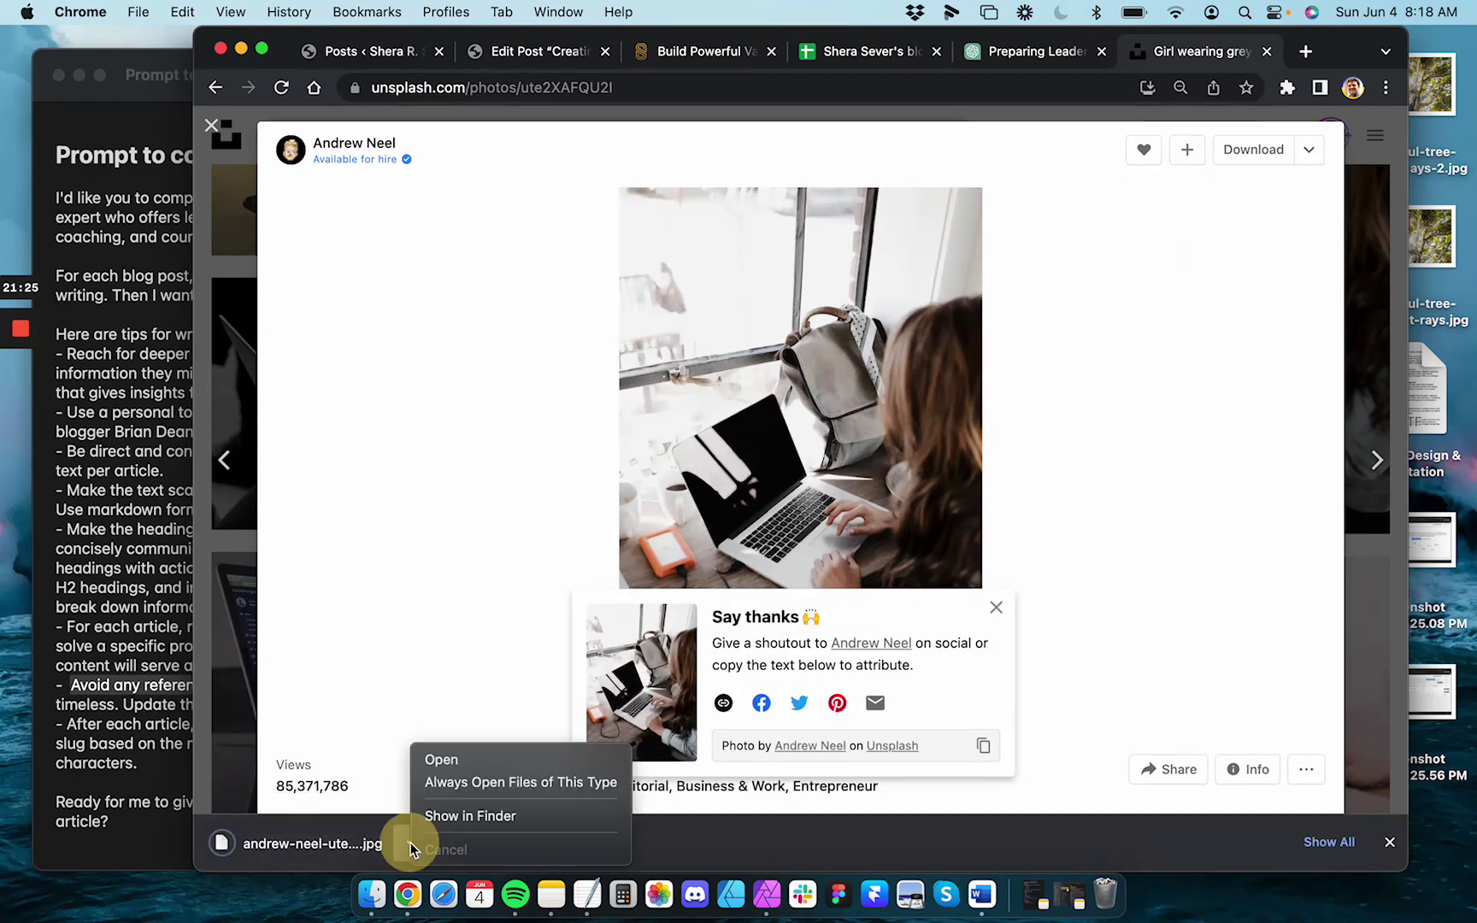
{"action": "left_click", "coordinate": [476, 812]}
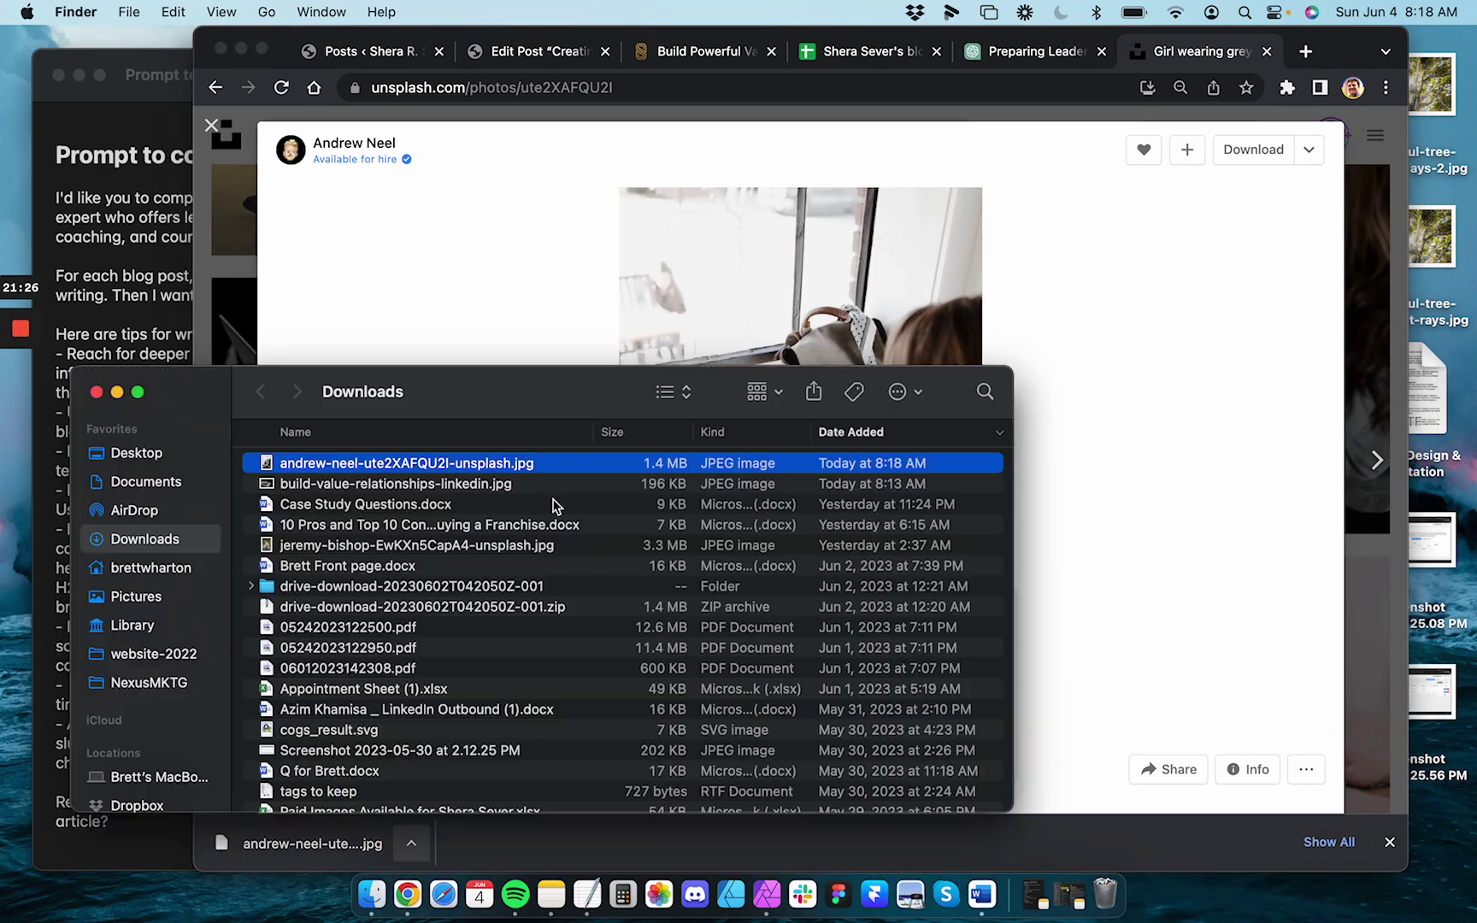
{"action": "right_click", "coordinate": [429, 464]}
{"action": "mouse_move", "coordinate": [519, 449]}
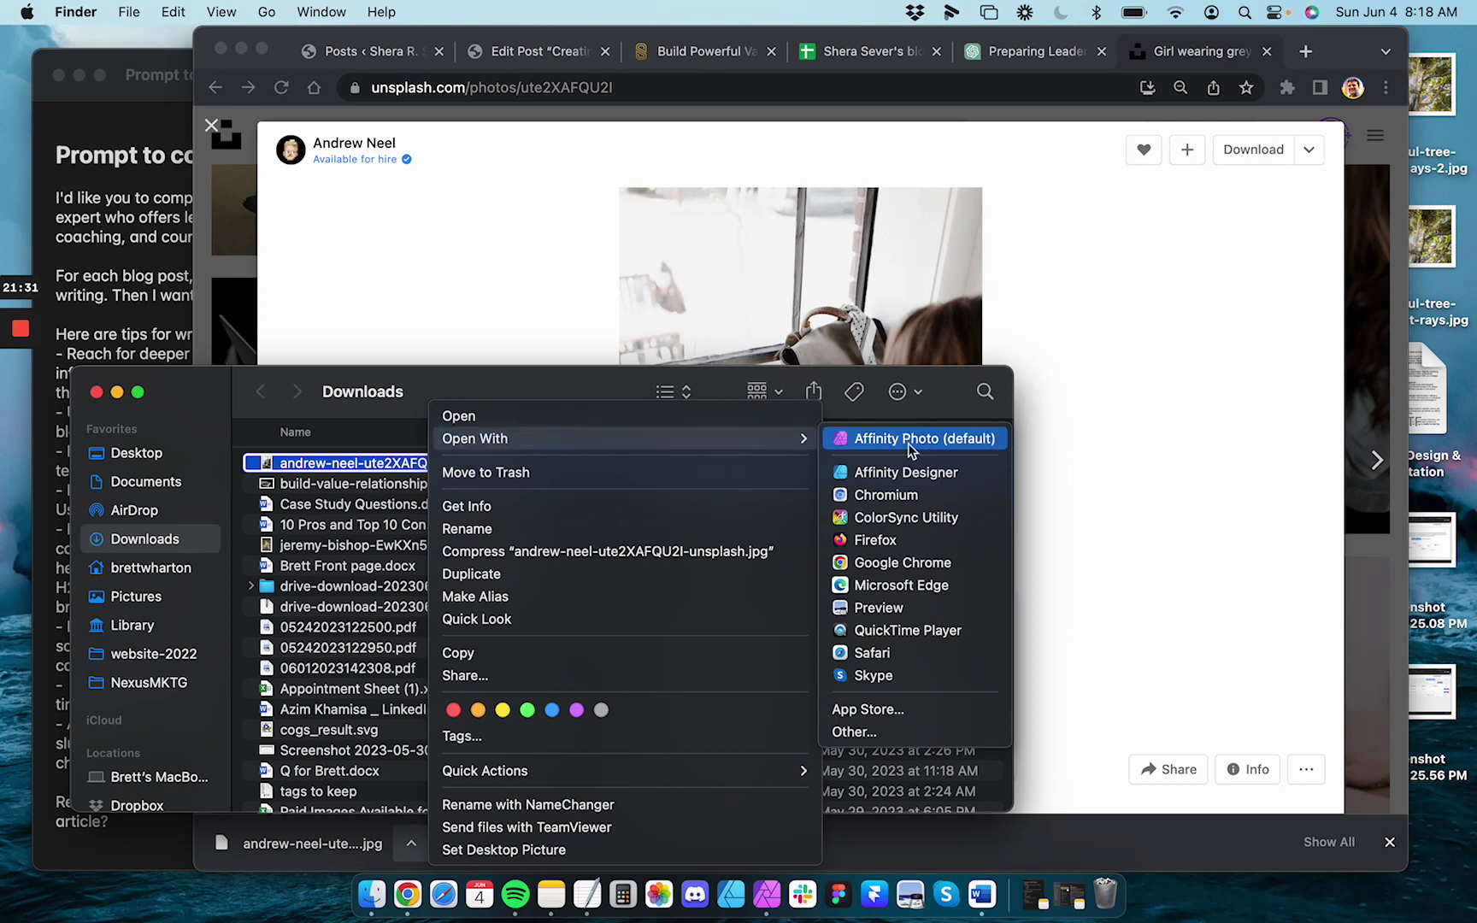
{"action": "left_click", "coordinate": [939, 438]}
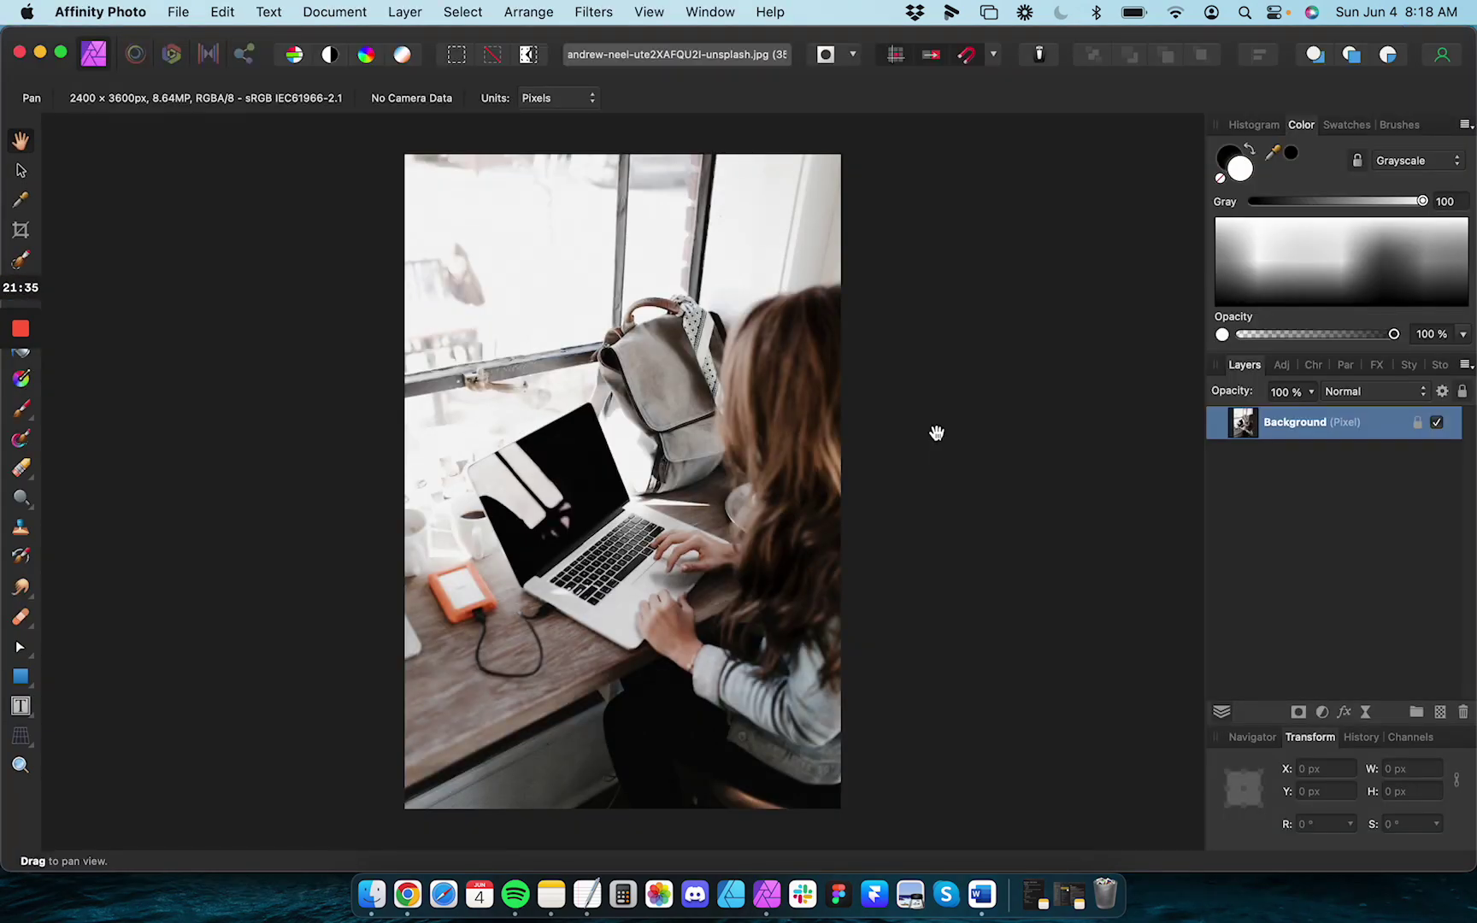
Crop the photo at a 3:2 ratio around the laptop and hands, to about 2321 × 1547 px
{"action": "left_click", "coordinate": [22, 229]}
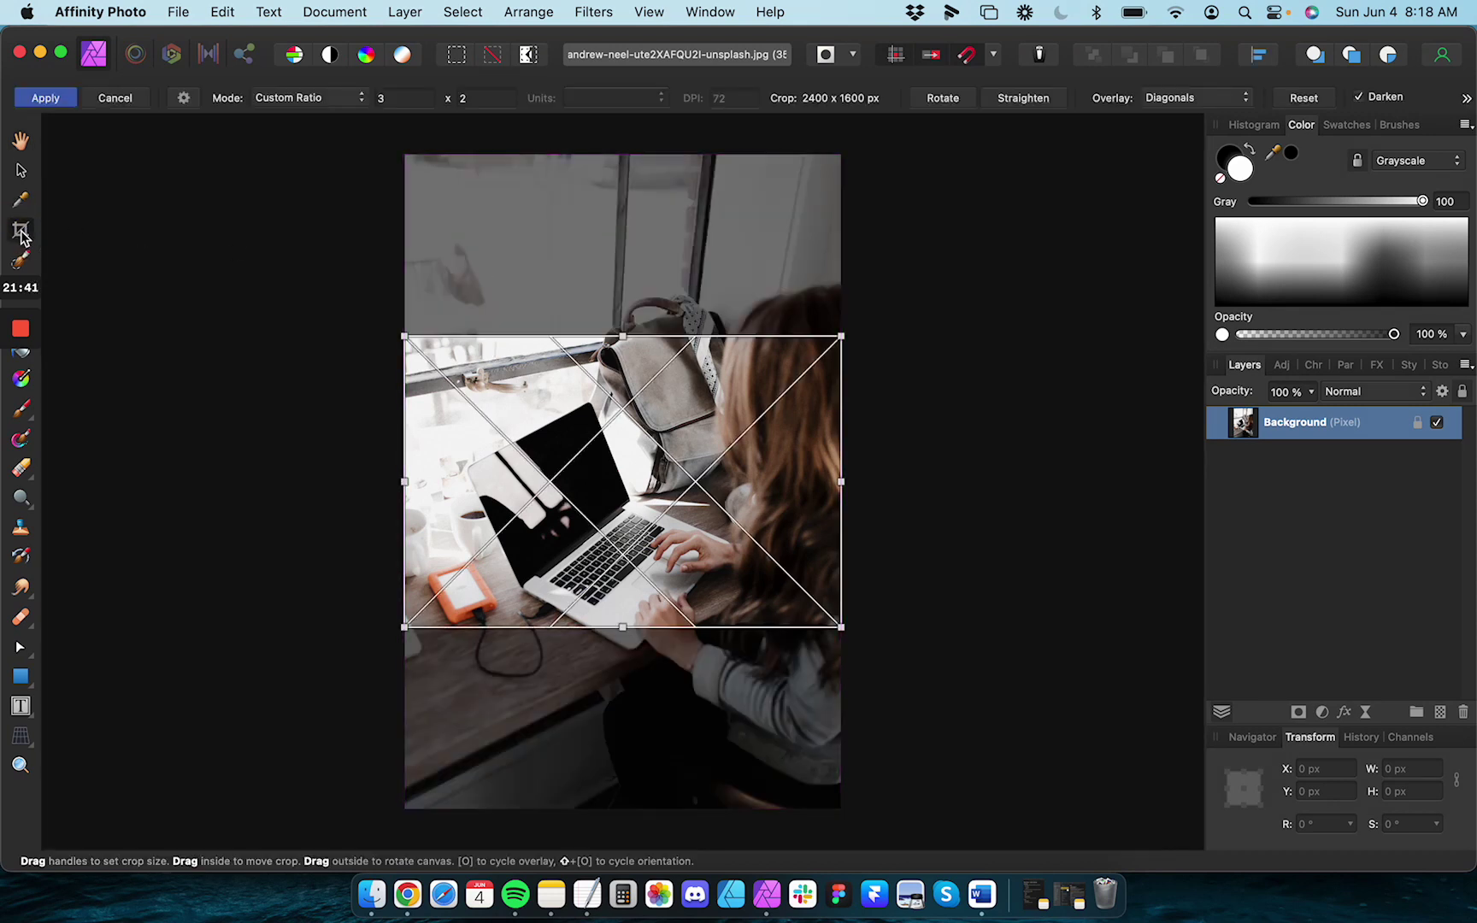
{"action": "left_click_drag", "start_coordinate": [530, 372], "coordinate": [528, 422]}
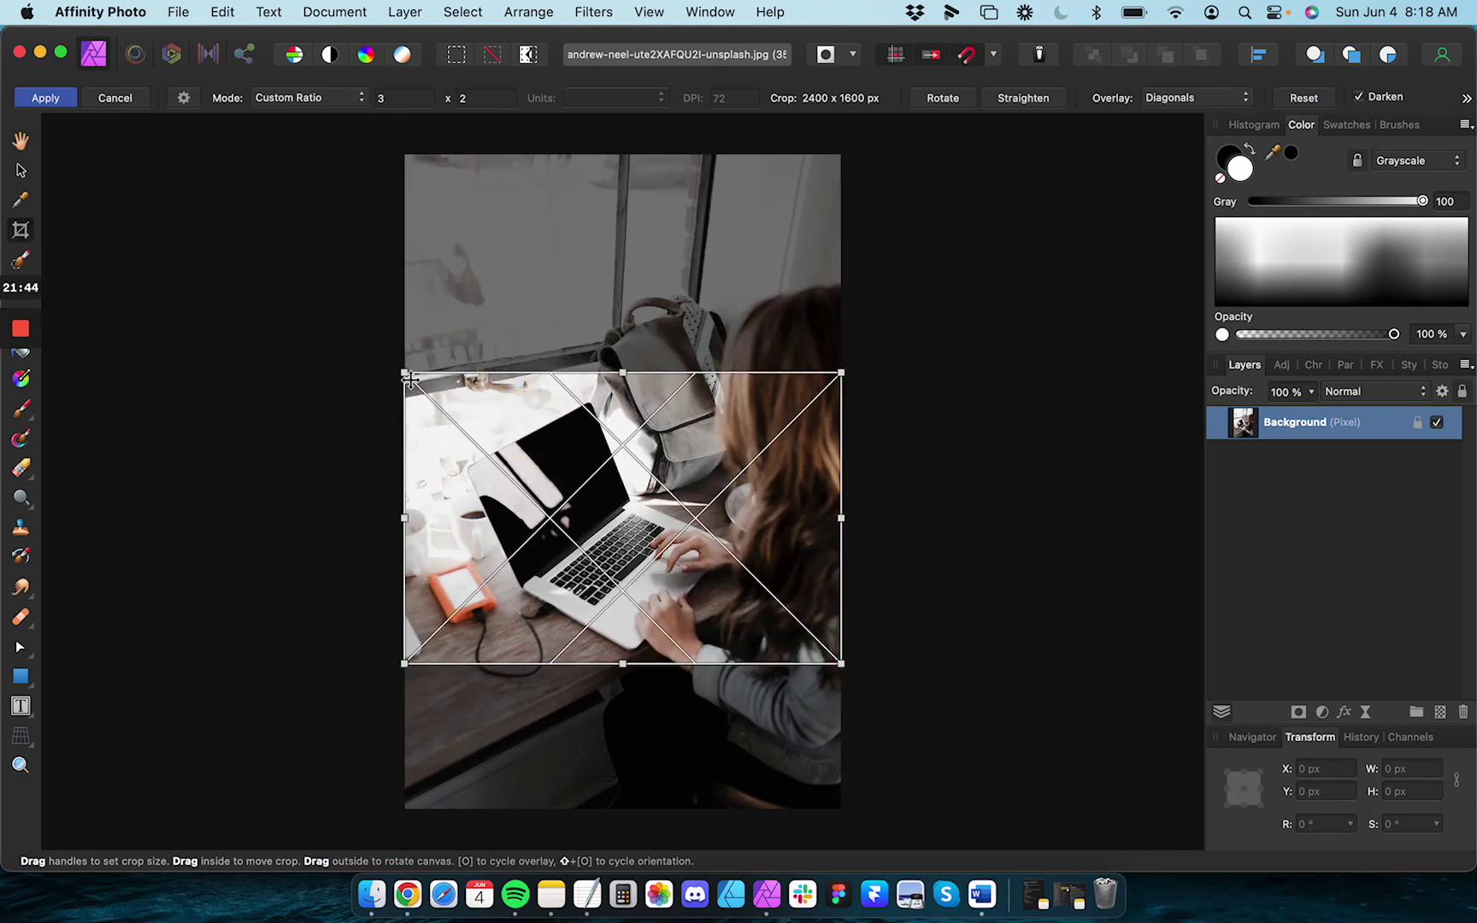
{"action": "mouse_move", "coordinate": [404, 369]}
{"action": "left_mouse_down"}
{"action": "mouse_move", "coordinate": [449, 401]}
{"action": "mouse_move", "coordinate": [413, 381]}
{"action": "left_mouse_up"}
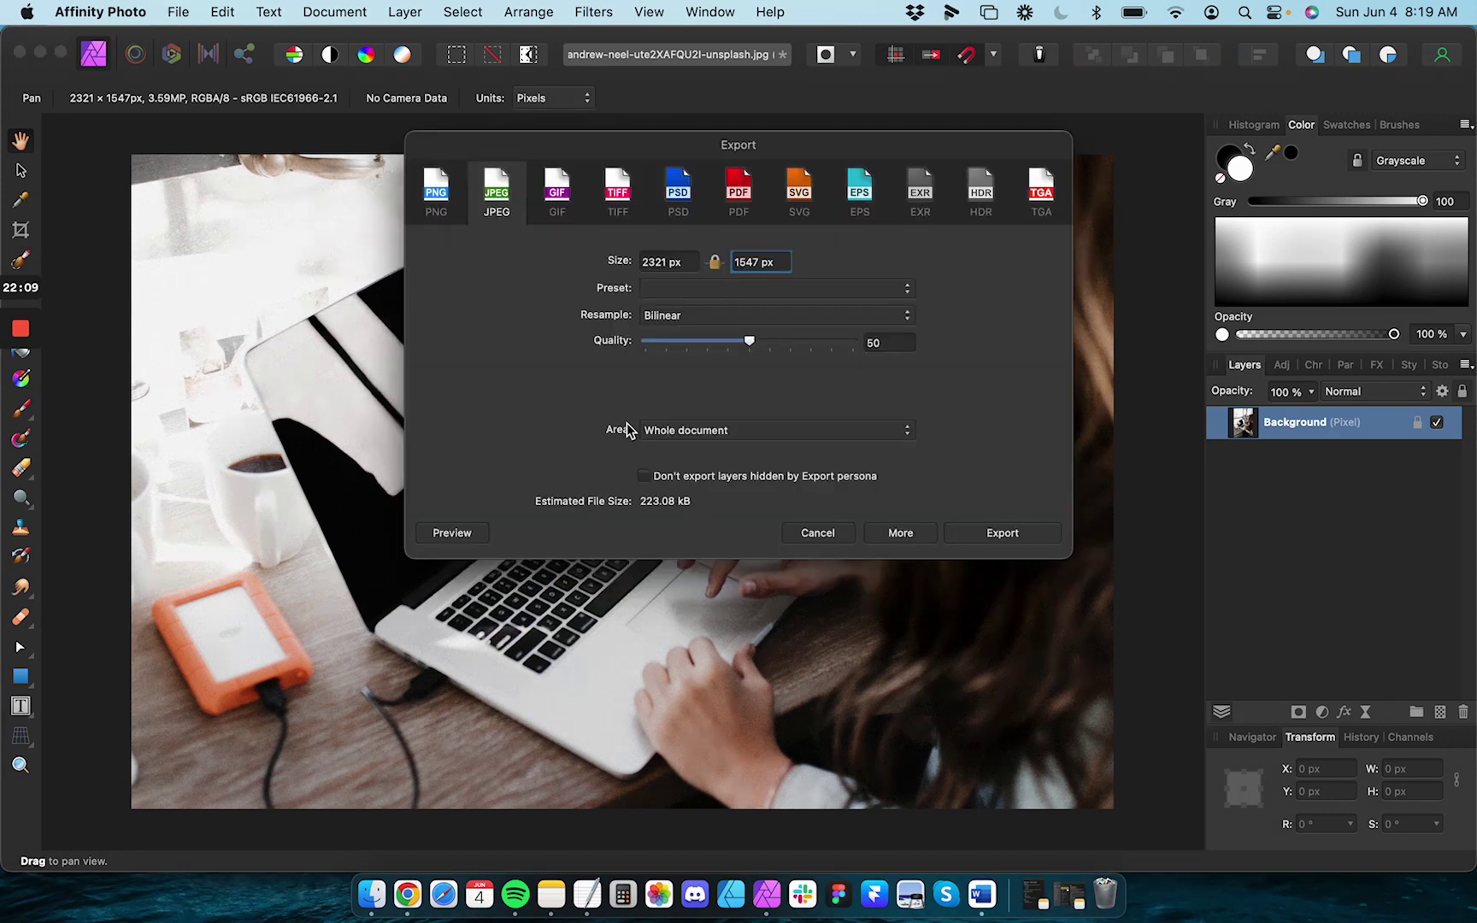
Export the cropped photo as a JPEG 1920 px wide with the quality set to 85
{"action": "left_click", "coordinate": [684, 261]}
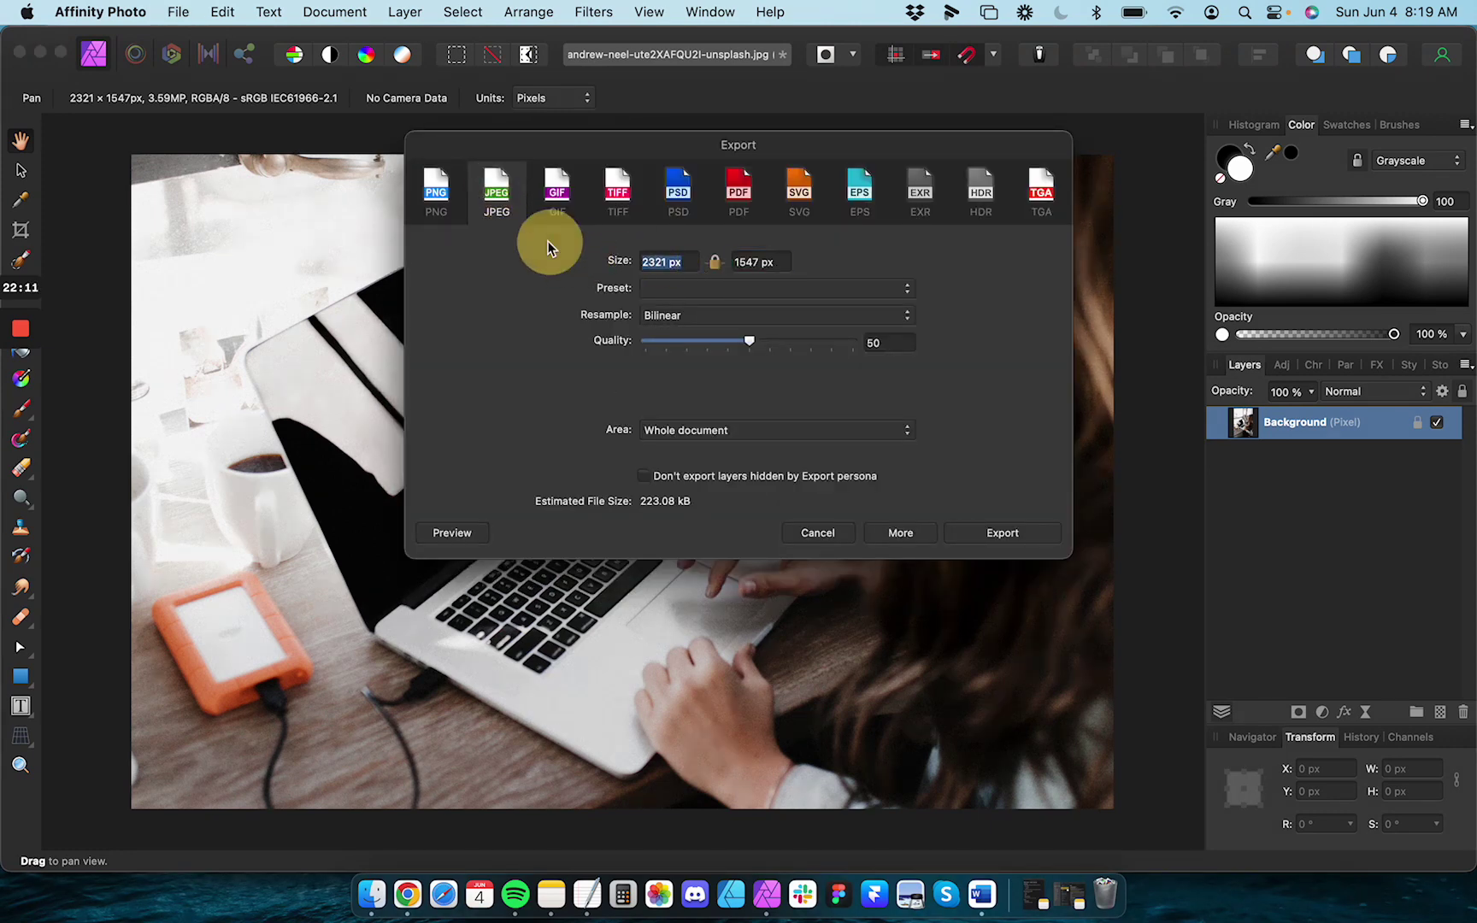
{"action": "type", "text": "1920"}
{"action": "key", "text": "Tab"}
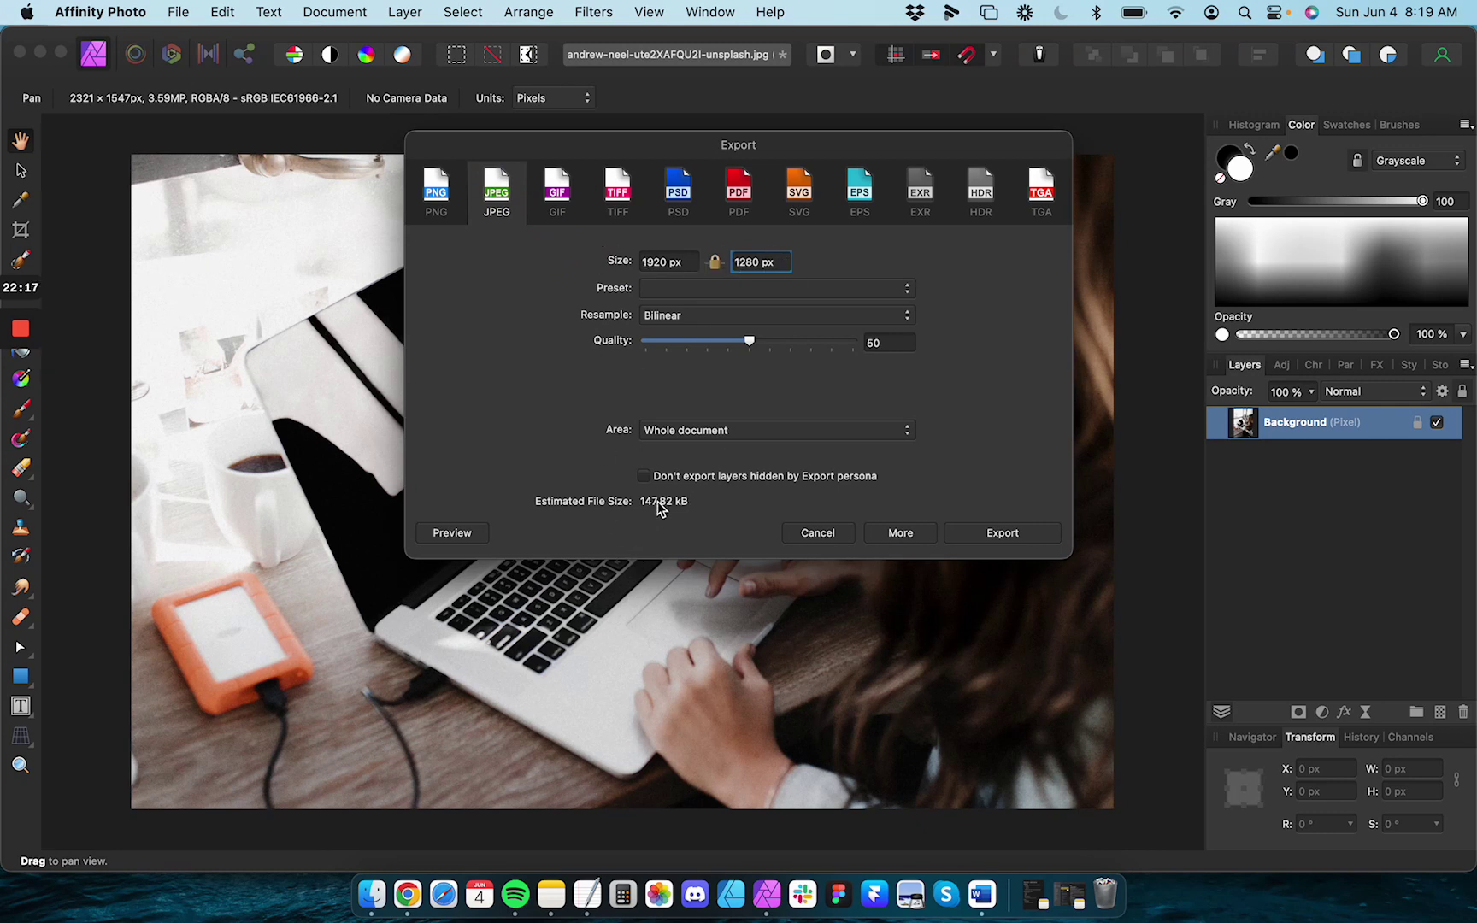
{"action": "left_click", "coordinate": [877, 343]}
{"action": "type", "text": "8"}
{"action": "key", "text": "Tab"}
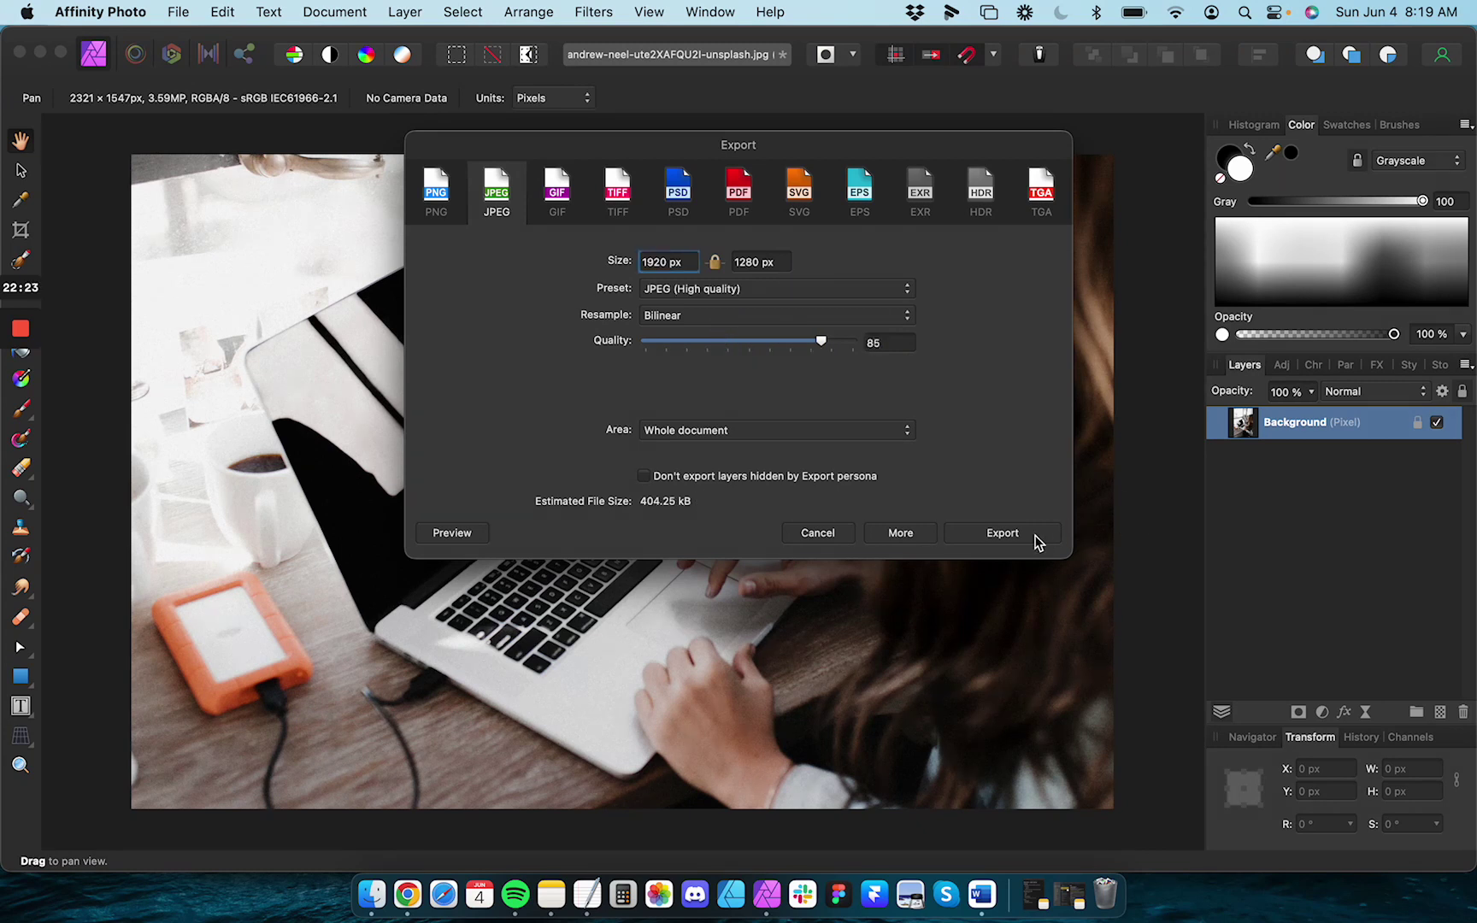
{"action": "left_click", "coordinate": [1035, 535]}
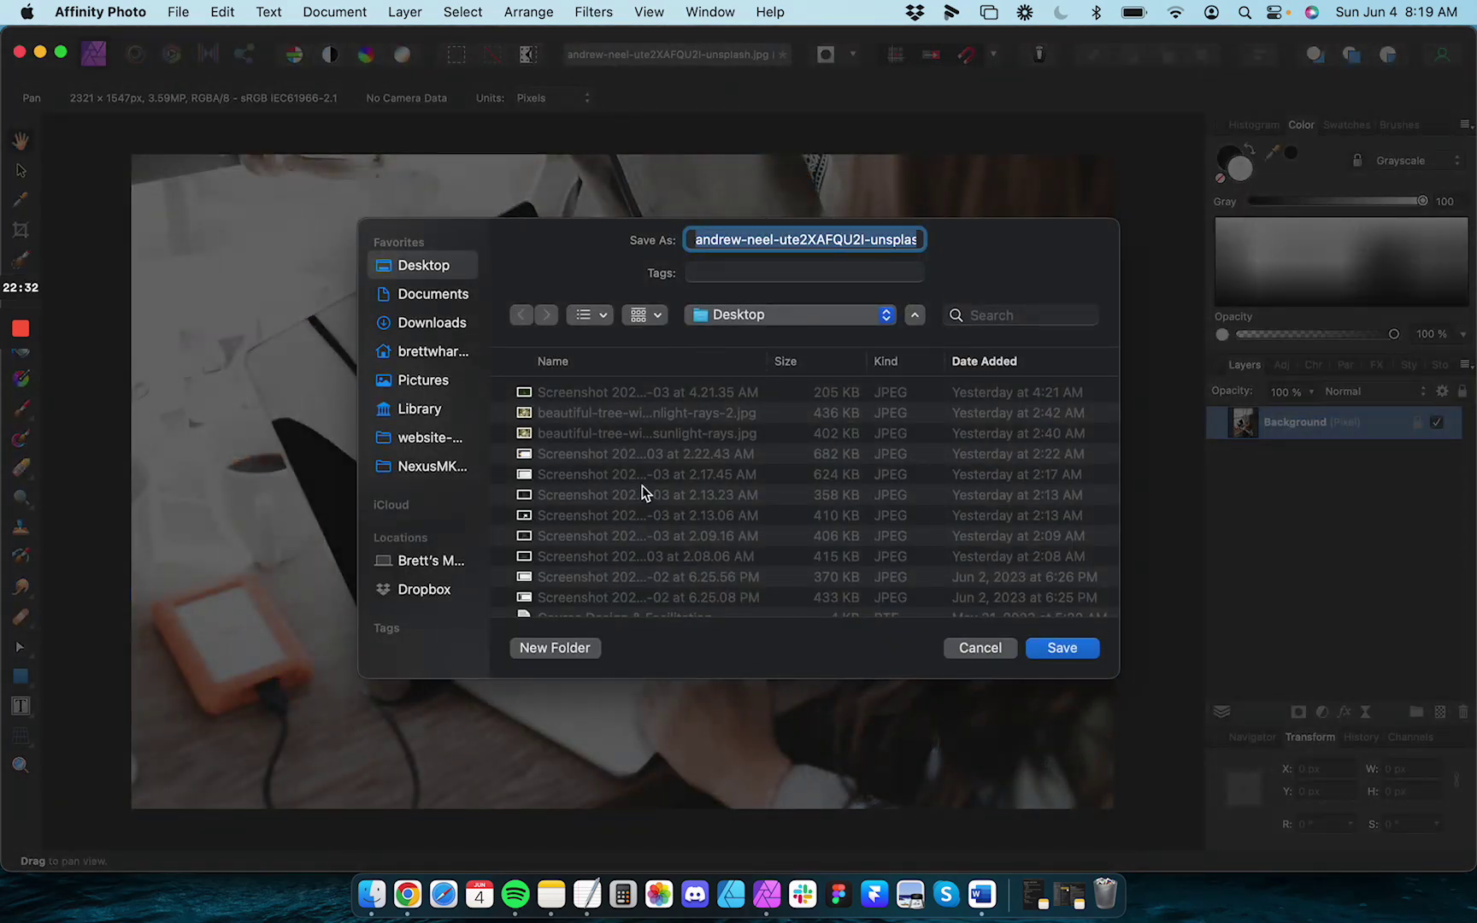
Switch to Chrome and copy the slug build-value-relationships-linkedin from the live LinkedIn post's address
{"action": "left_click", "coordinate": [408, 894]}
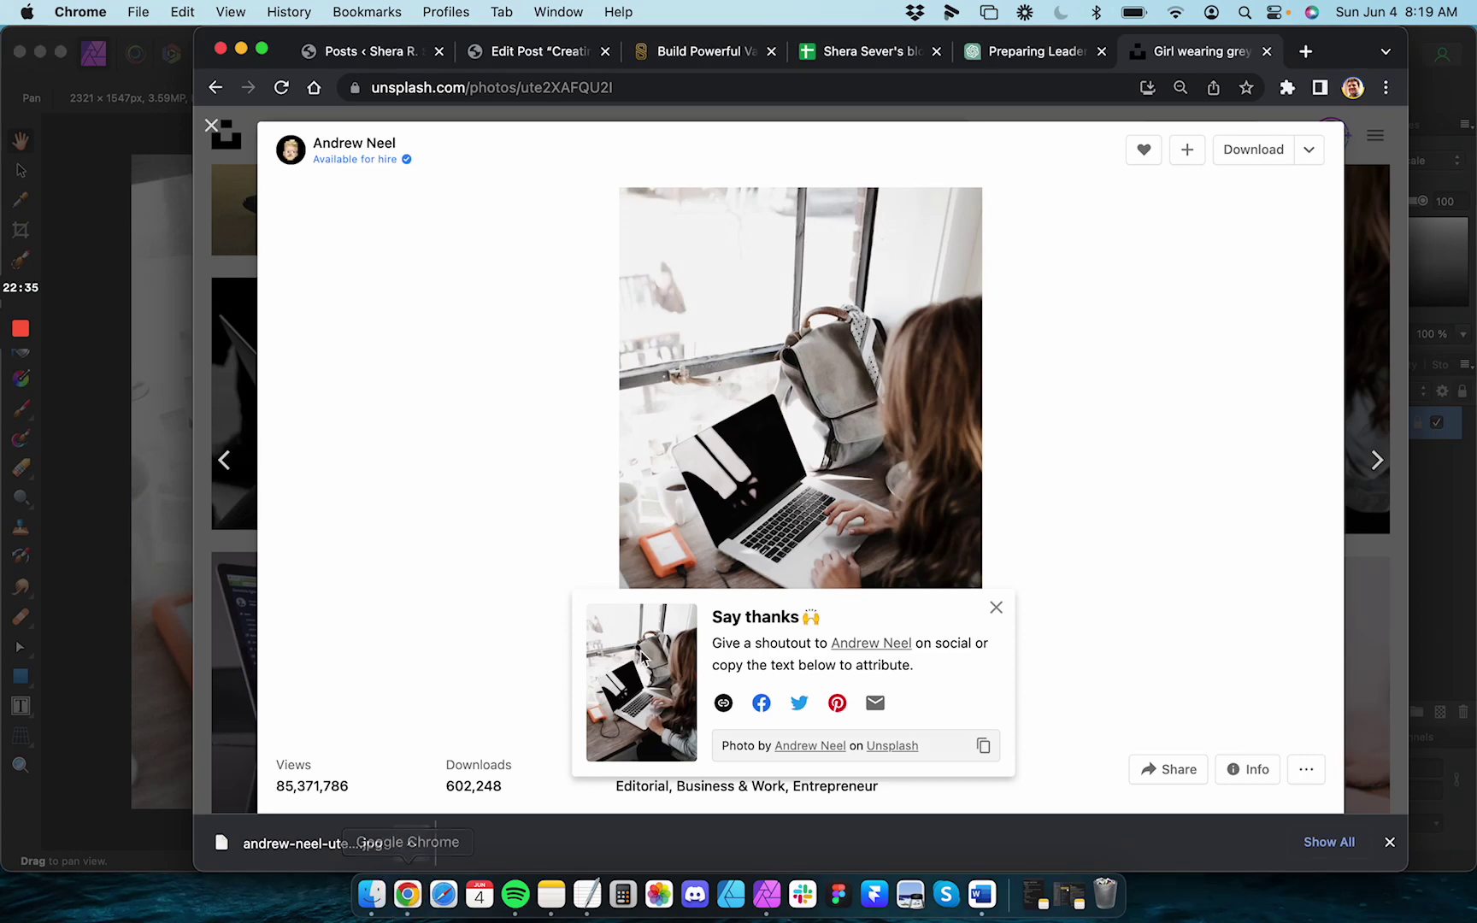
{"action": "left_click", "coordinate": [211, 126]}
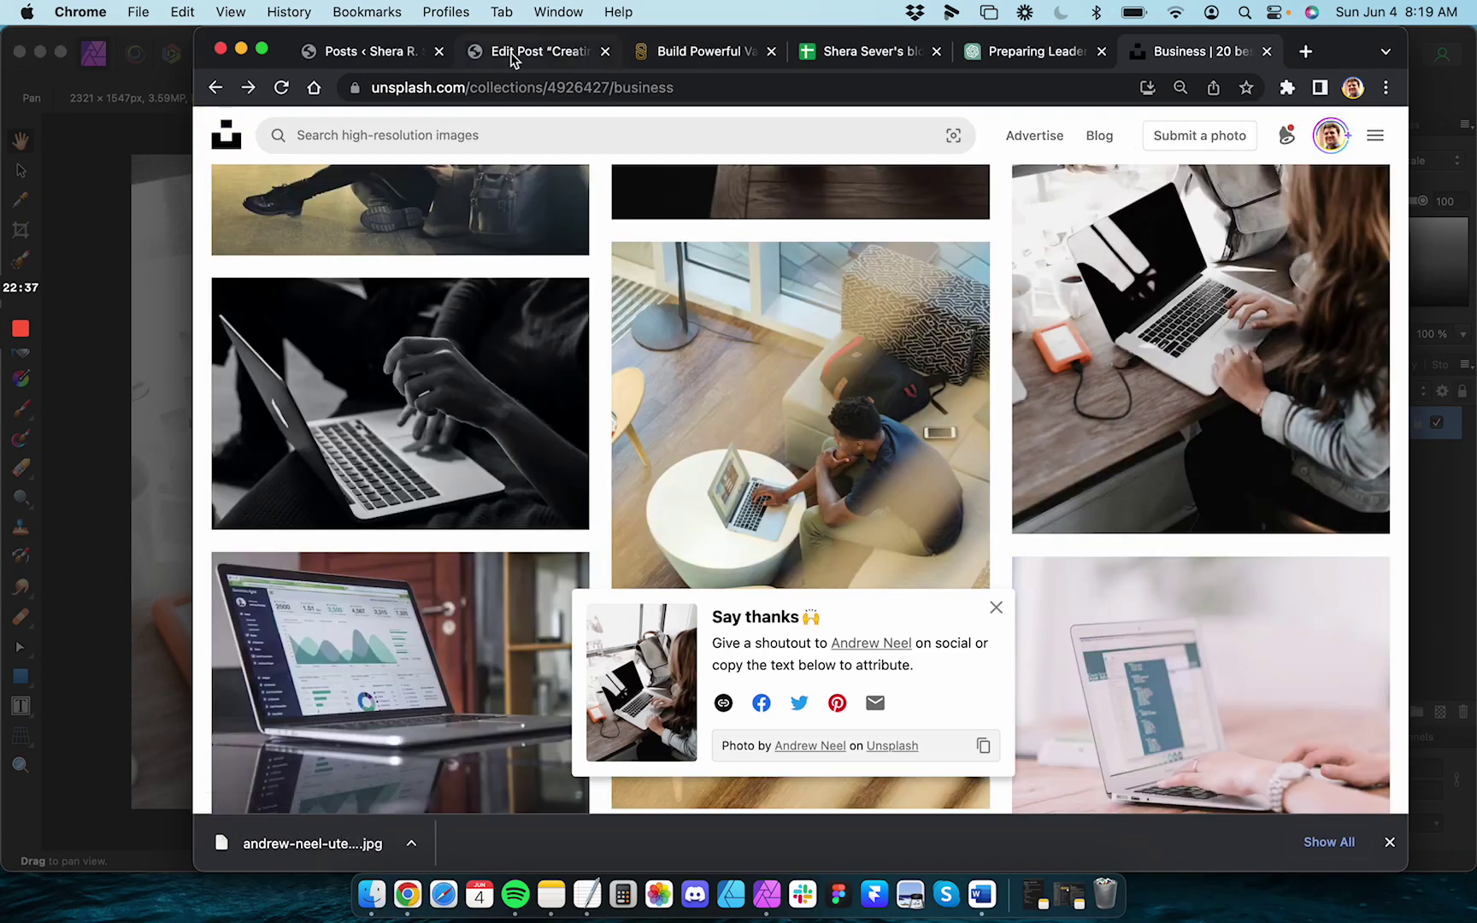
{"action": "left_click", "coordinate": [517, 56]}
{"action": "left_click", "coordinate": [690, 53]}
{"action": "scroll", "coordinate": [603, 552], "scroll_direction": "down", "scroll_amount": 2}
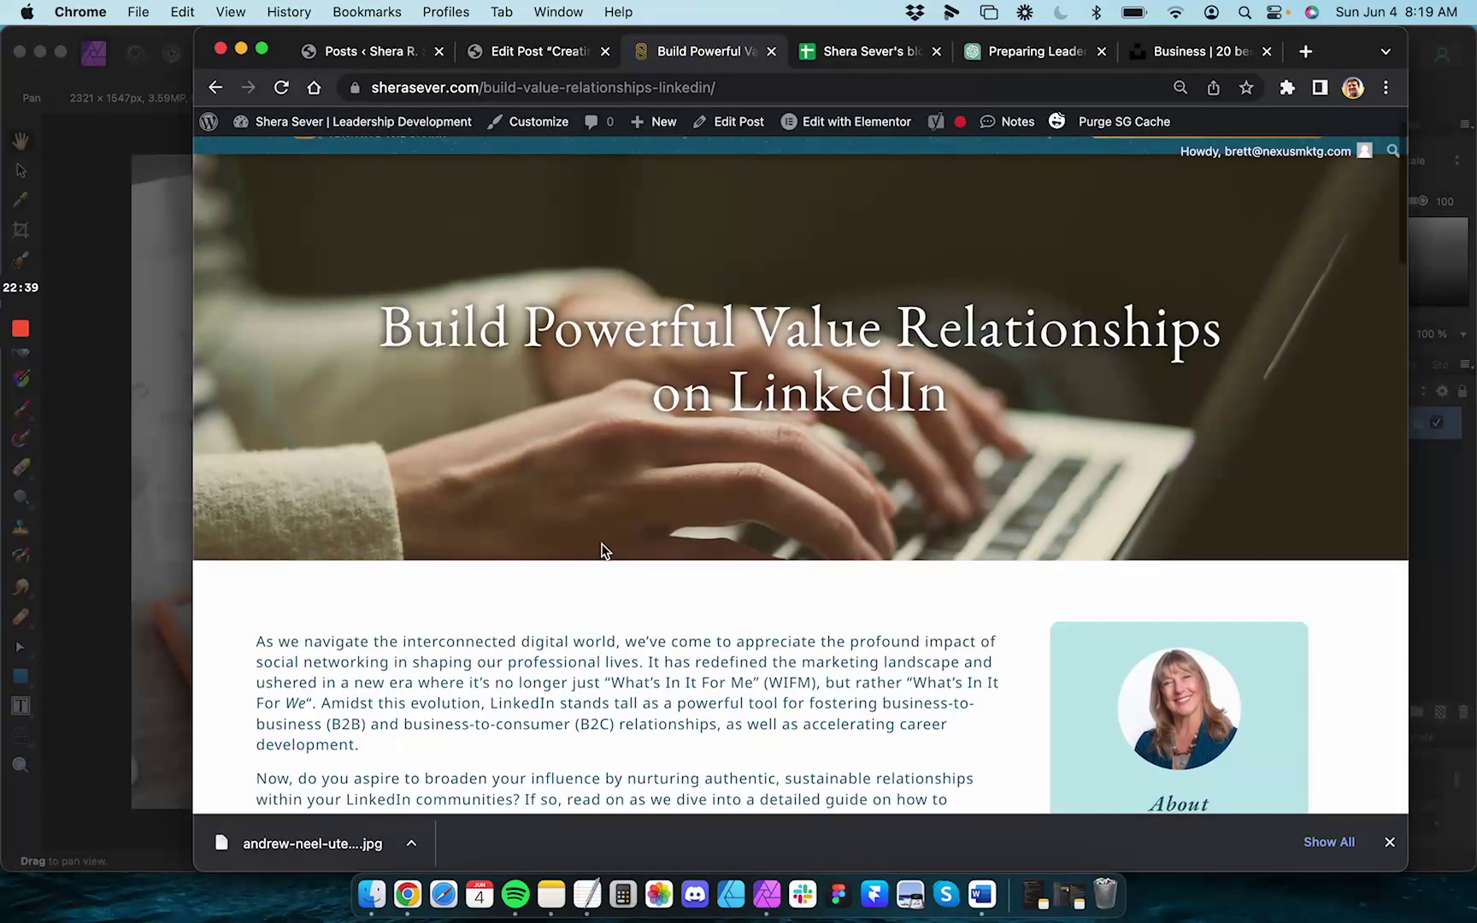
{"action": "left_click_drag", "start_coordinate": [484, 87], "coordinate": [710, 92]}
{"action": "key", "text": "super+c"}
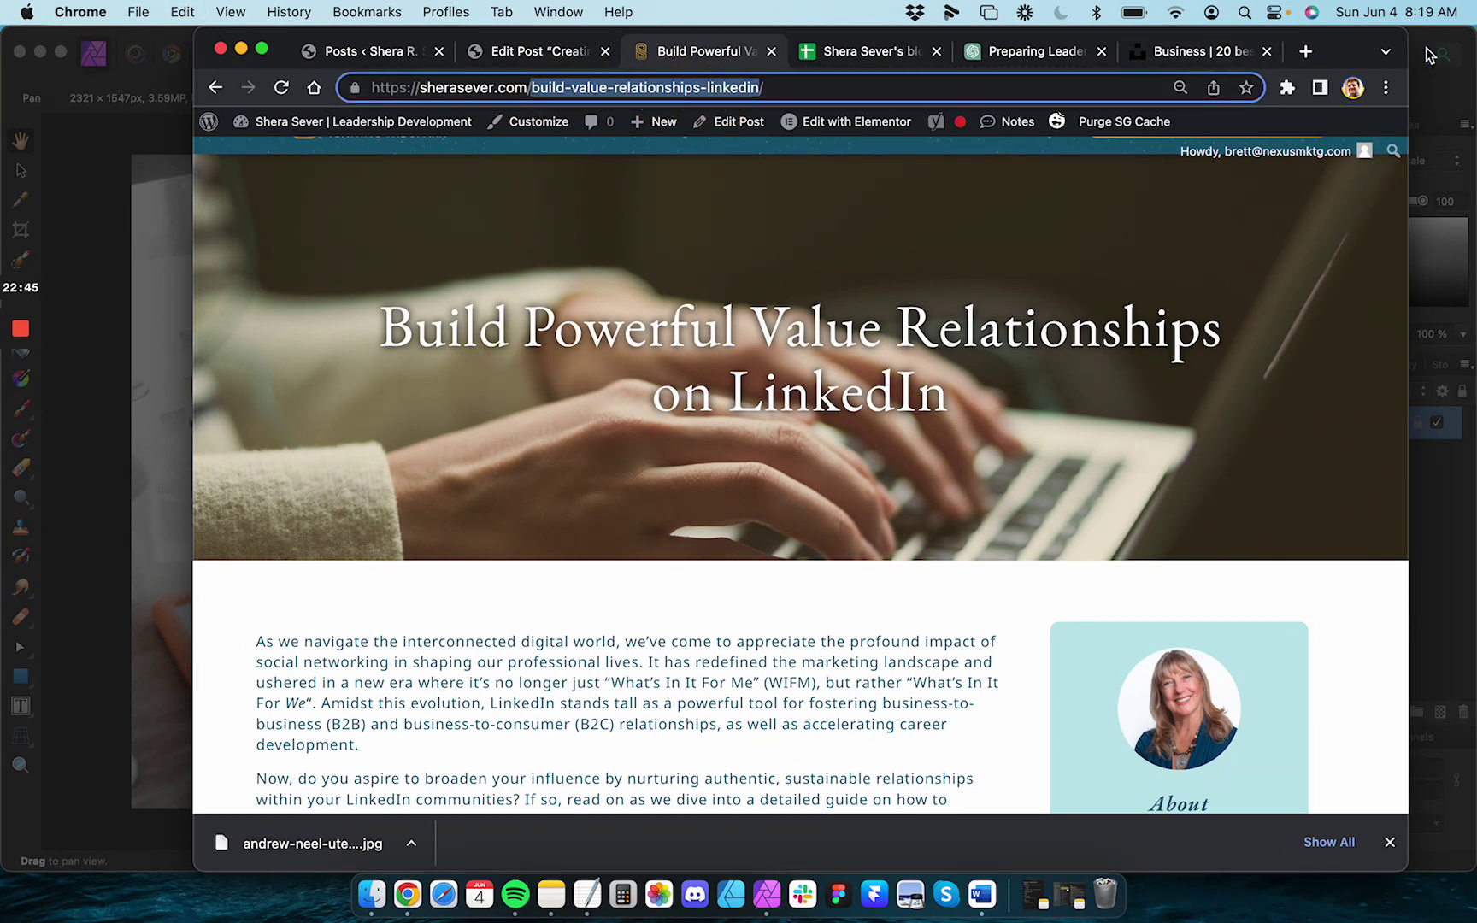
Return to Affinity Photo and save the export to the Desktop as build-value-relationships-linkedin-2
{"action": "left_click", "coordinate": [1444, 54]}
{"action": "key", "text": "super+v"}
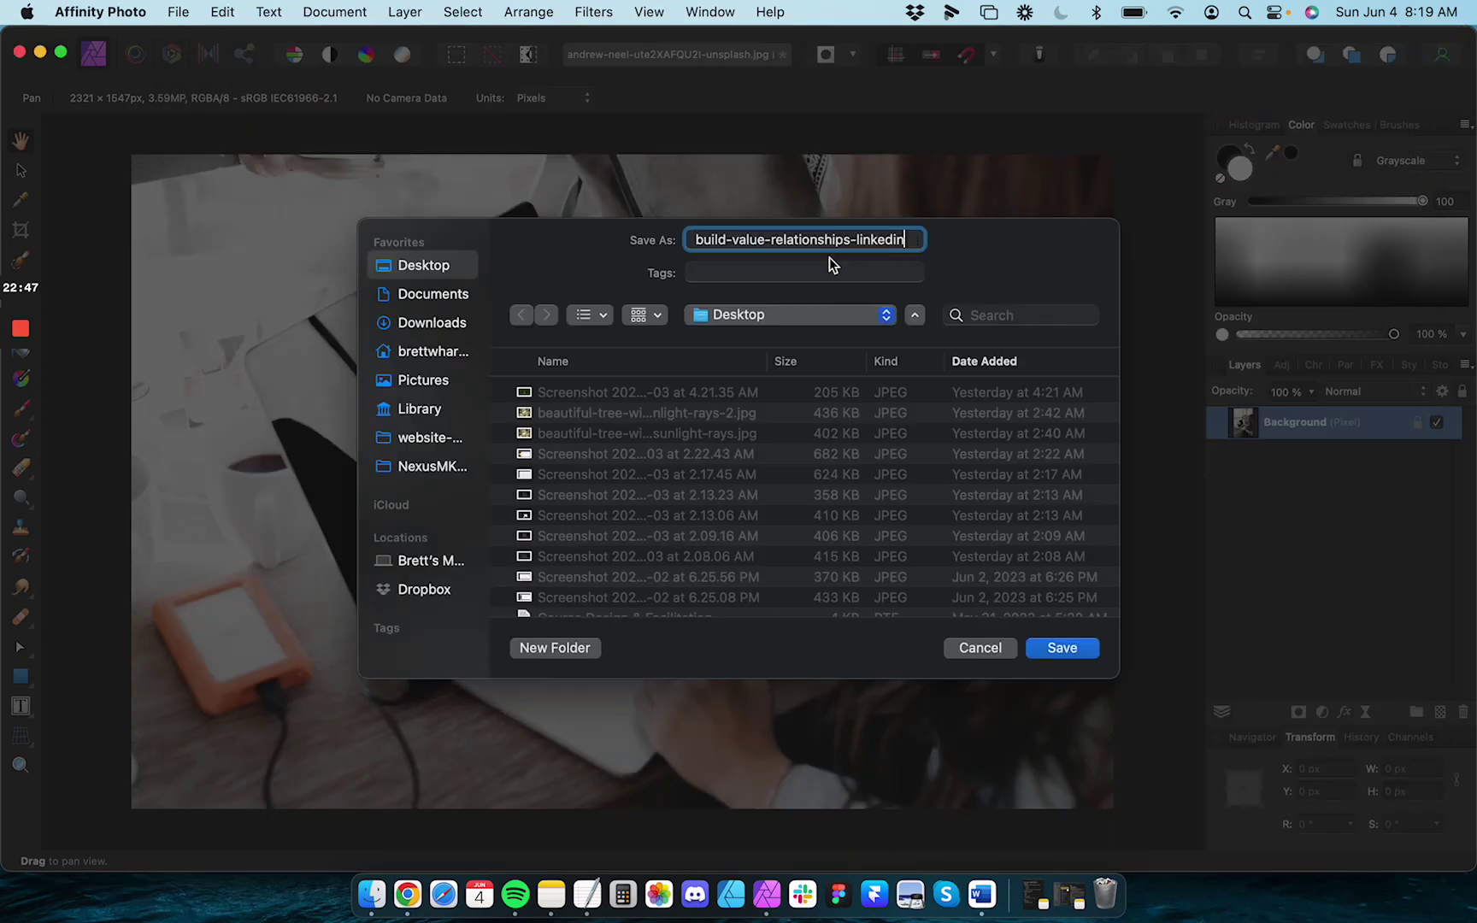
{"action": "left_click", "coordinate": [594, 241]}
{"action": "type", "text": "2"}
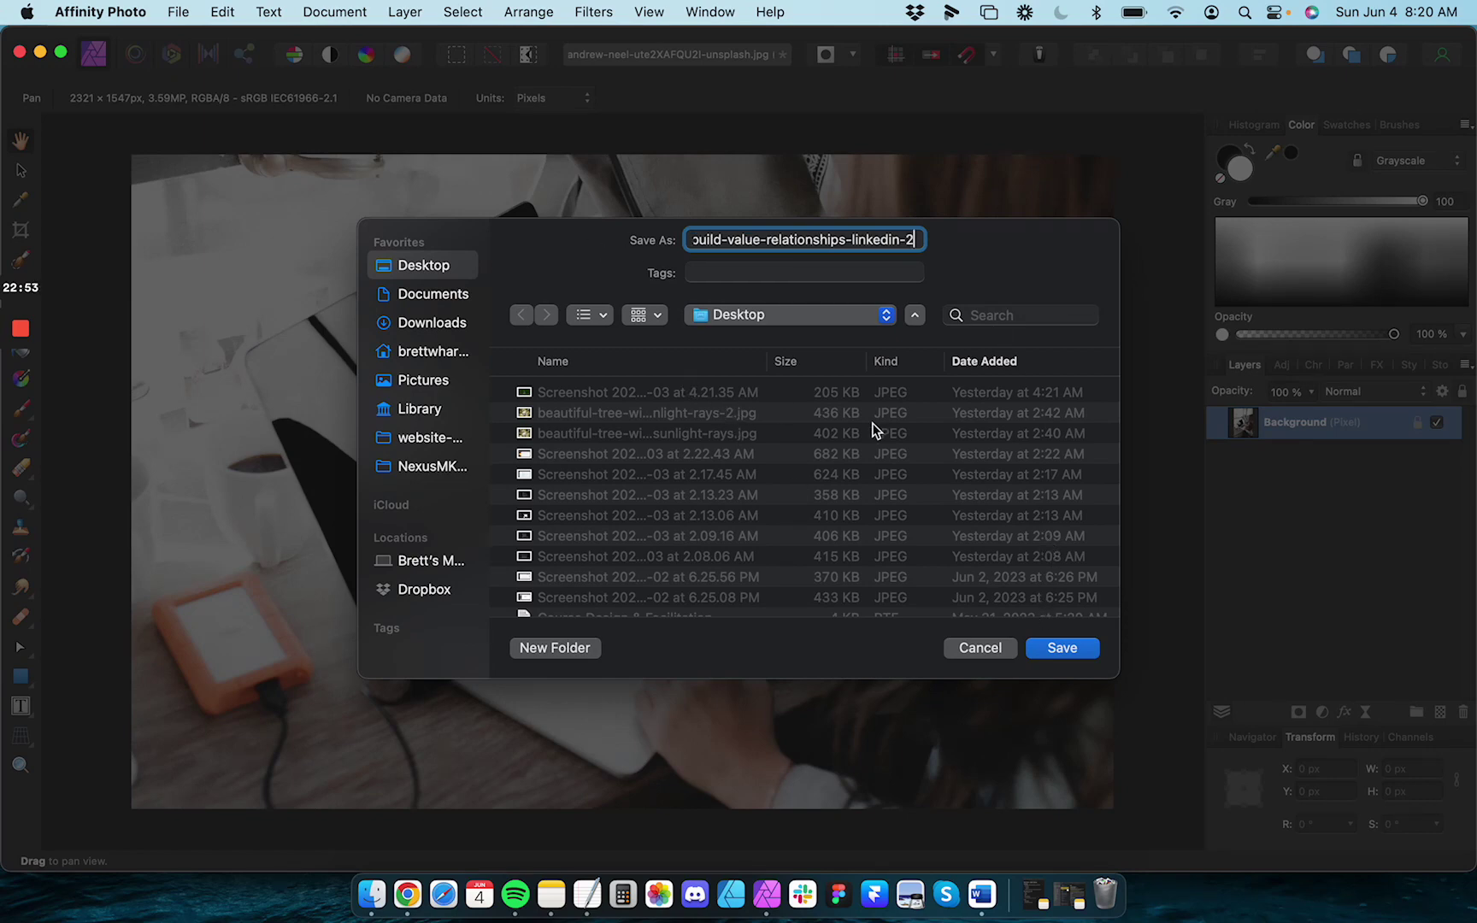
{"action": "left_click", "coordinate": [1046, 655]}
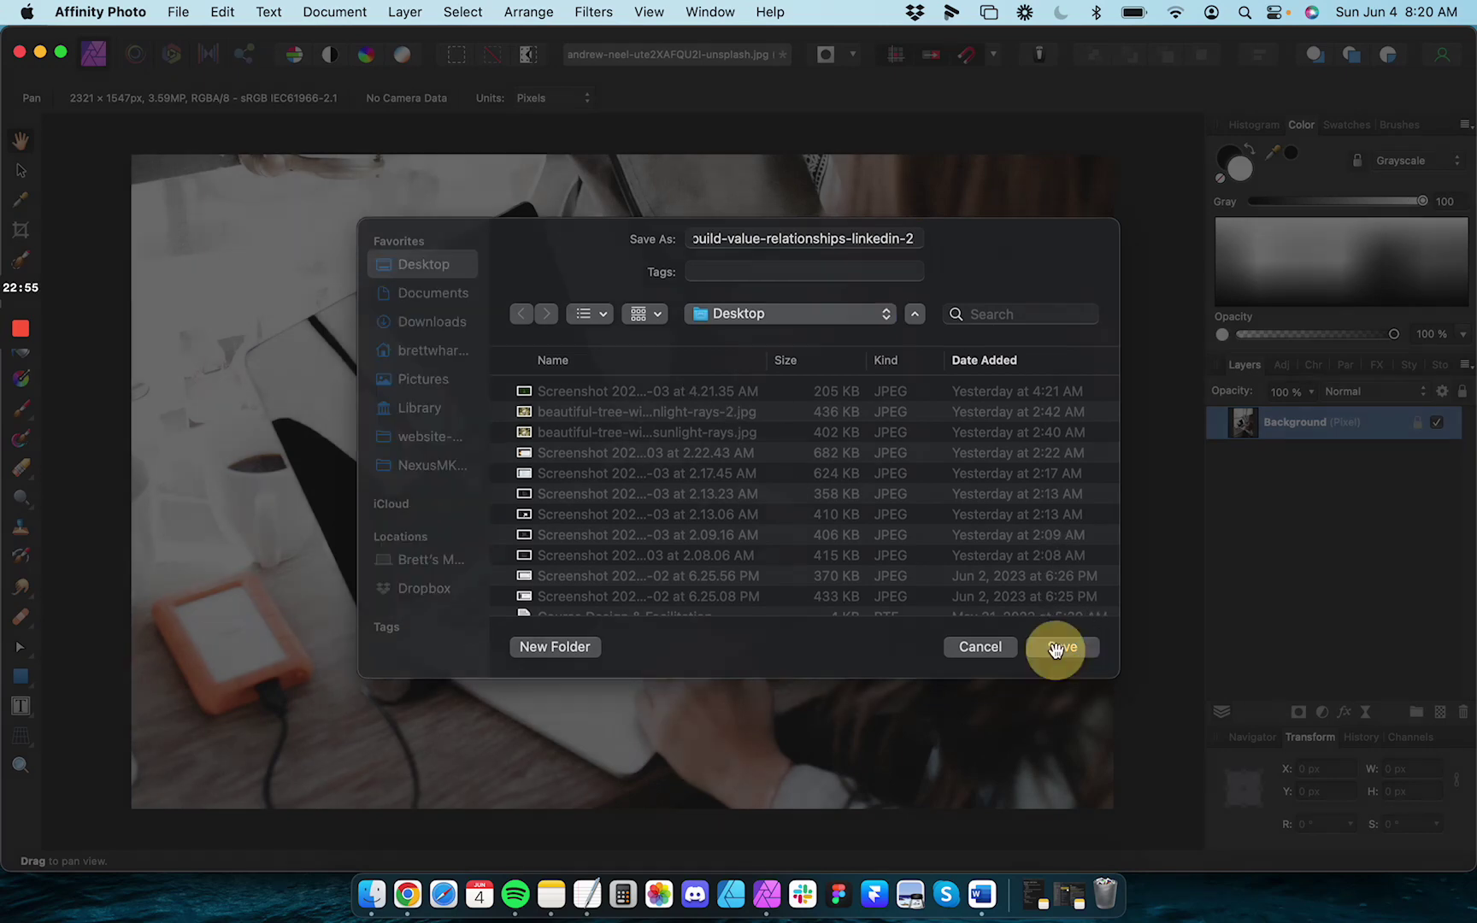
Switch back to Chrome and open the live LinkedIn post for editing in WordPress
{"action": "left_click", "coordinate": [413, 910]}
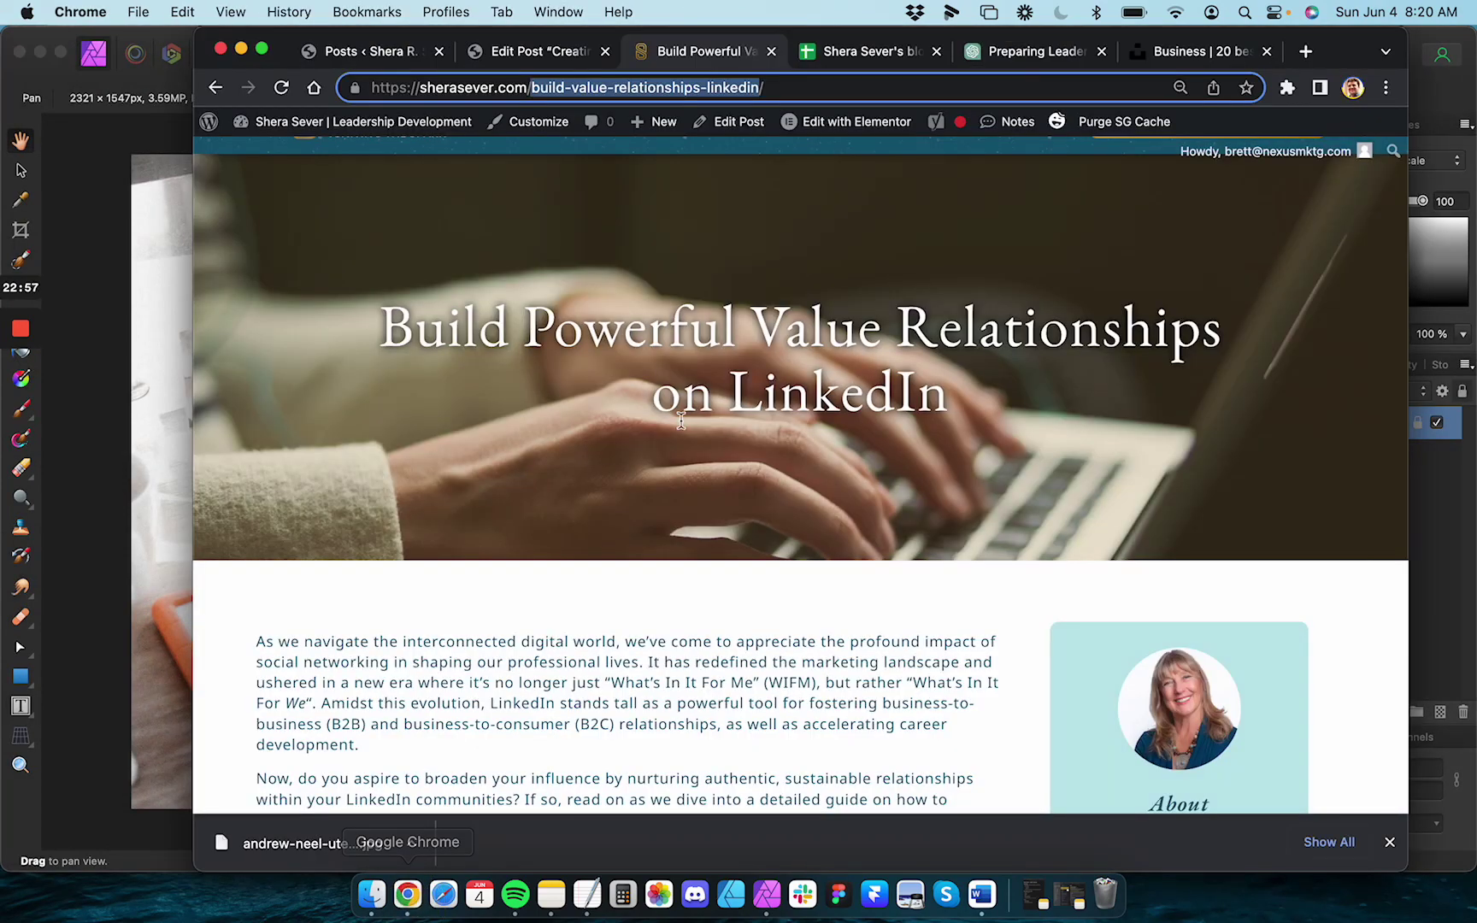
{"action": "left_click", "coordinate": [540, 53]}
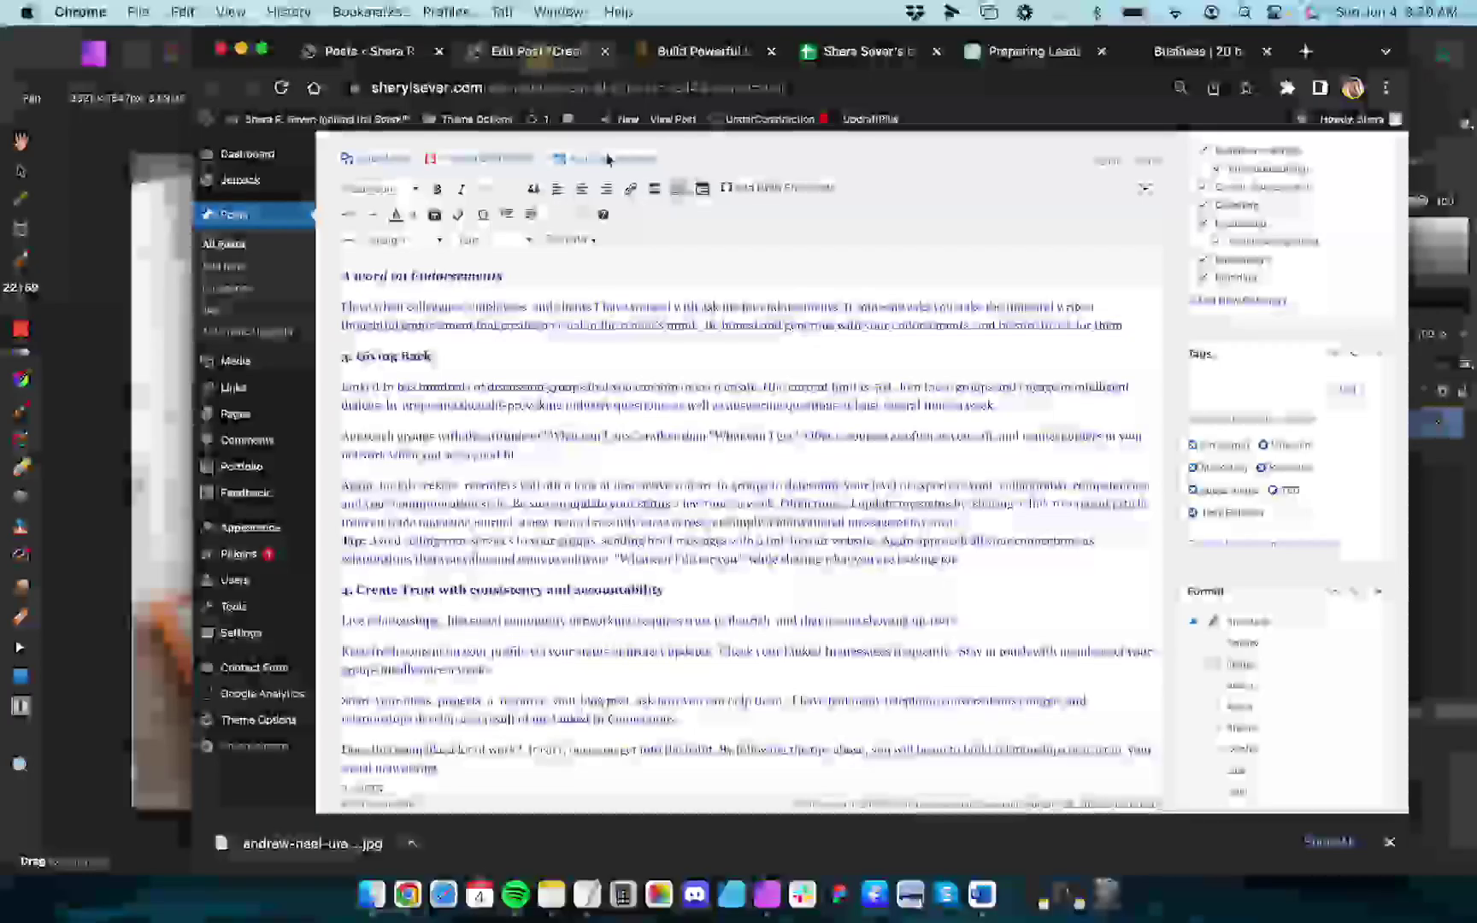
{"action": "left_click", "coordinate": [694, 53]}
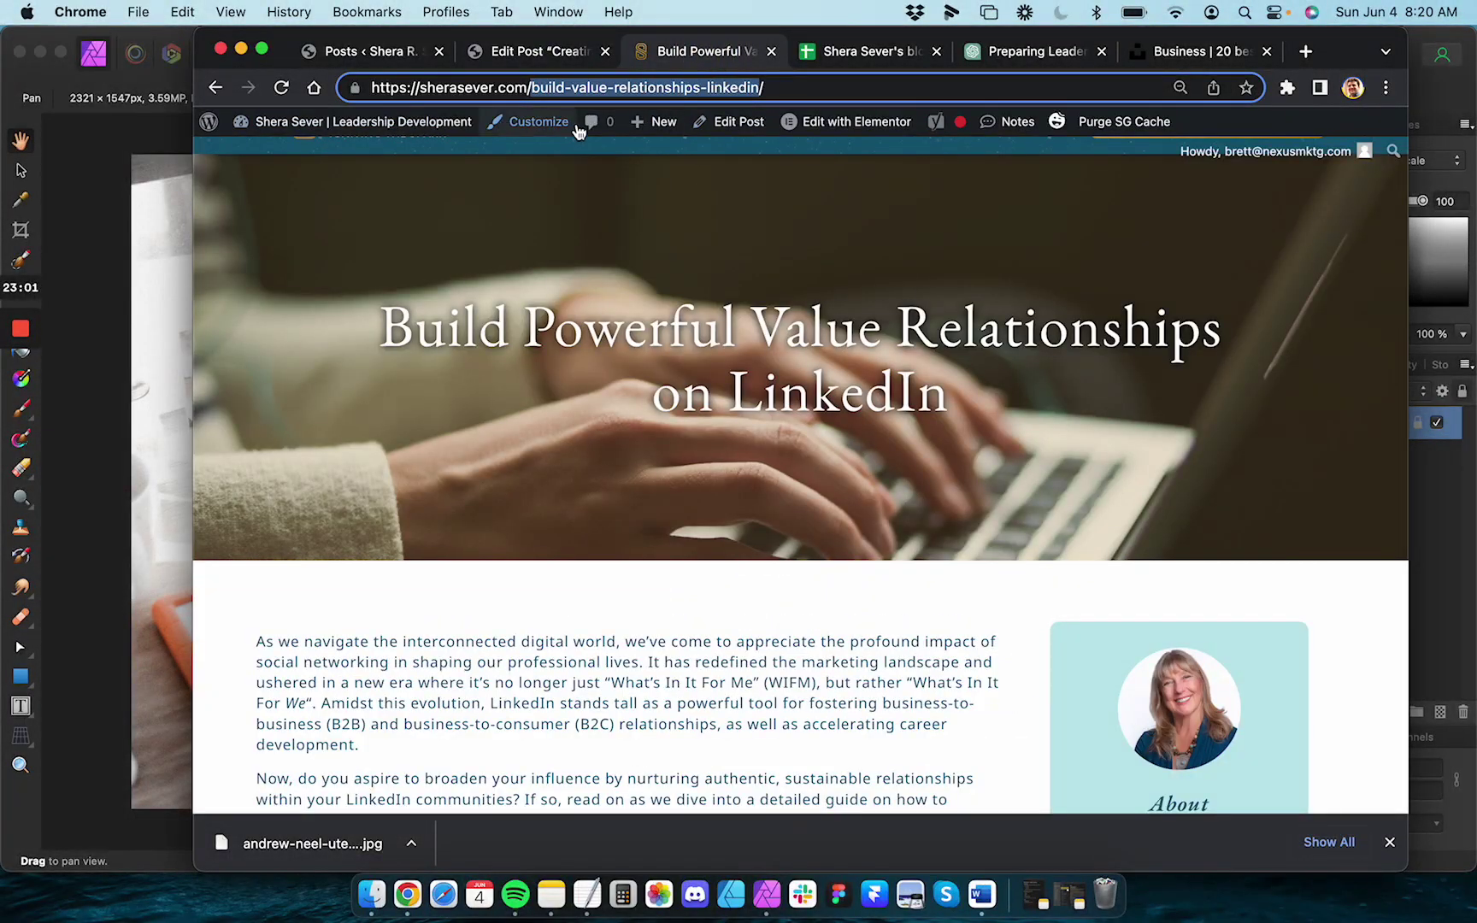
{"action": "scroll", "coordinate": [741, 126], "scroll_direction": "up", "scroll_amount": 5}
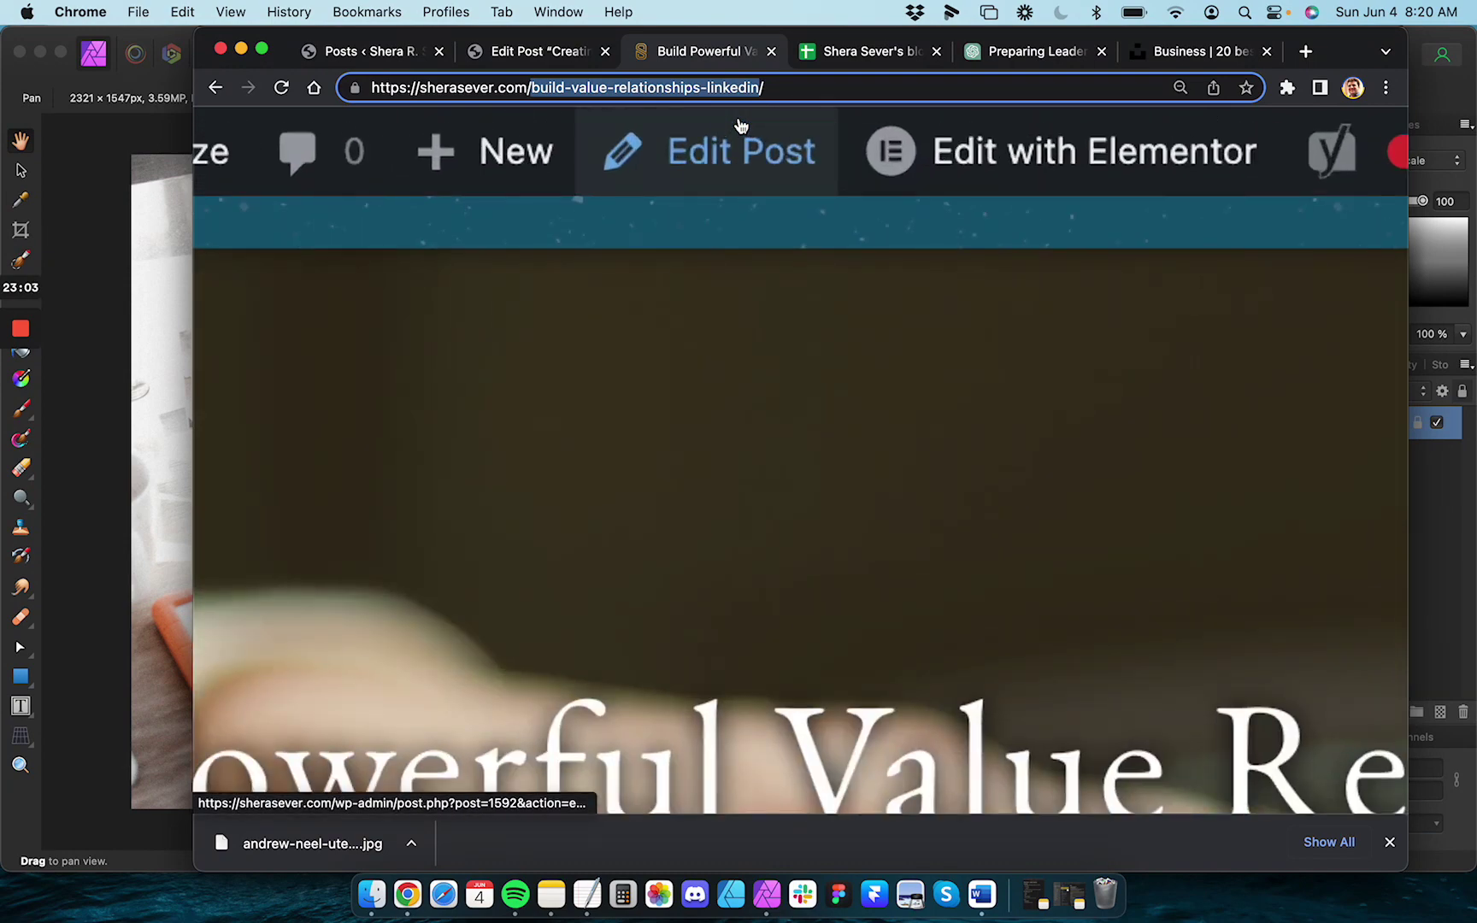
{"action": "left_click", "coordinate": [741, 164]}
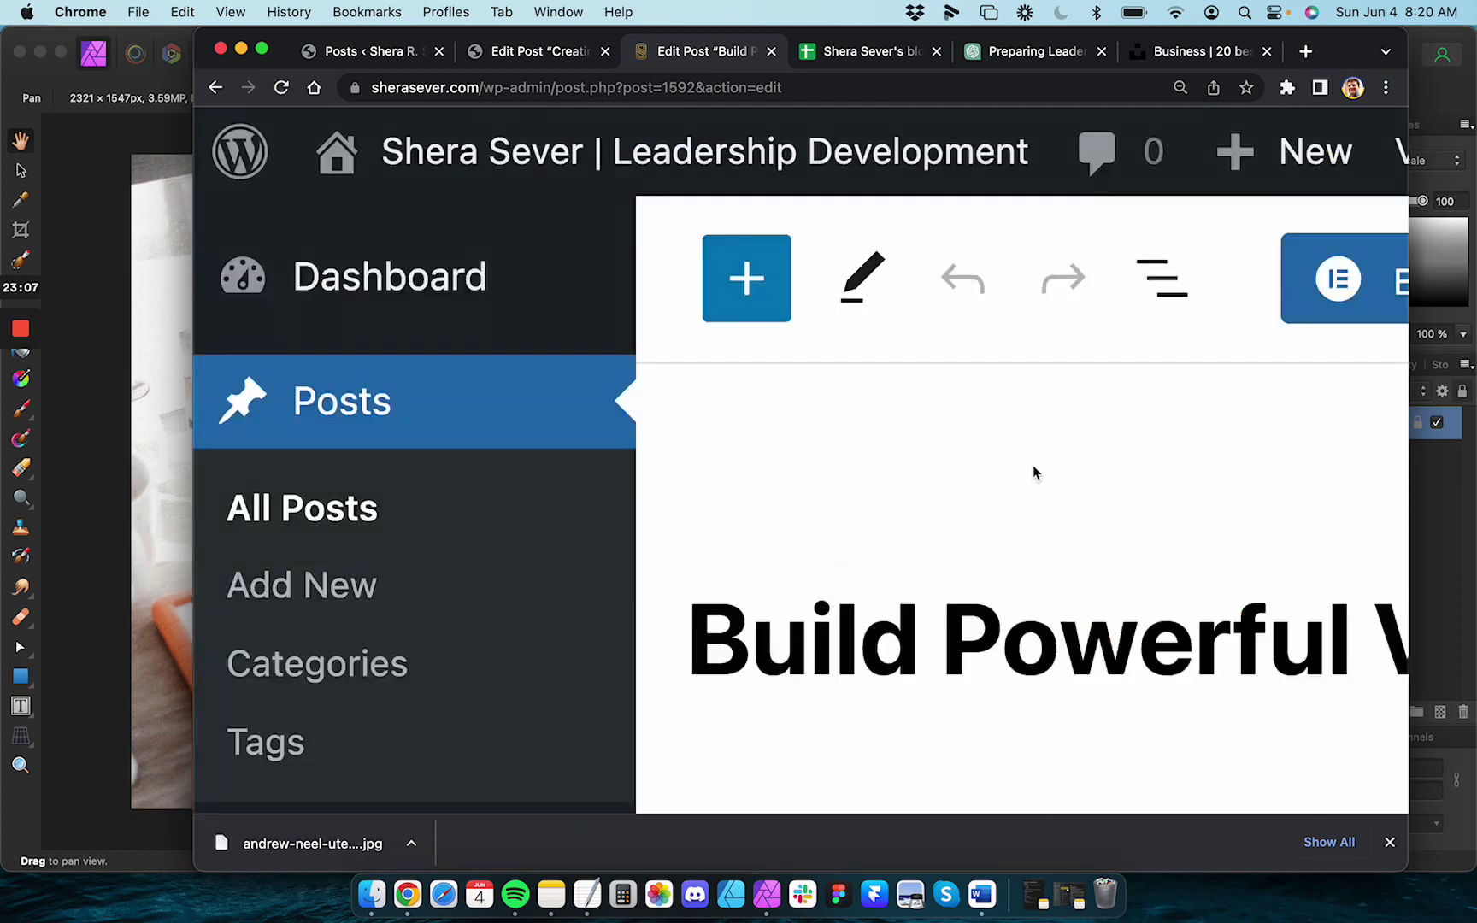
Upload build-value-relationships-linkedin-2.jpg from the Desktop through the post's featured image chooser
{"action": "scroll", "coordinate": [1255, 664], "scroll_direction": "down", "scroll_amount": 10}
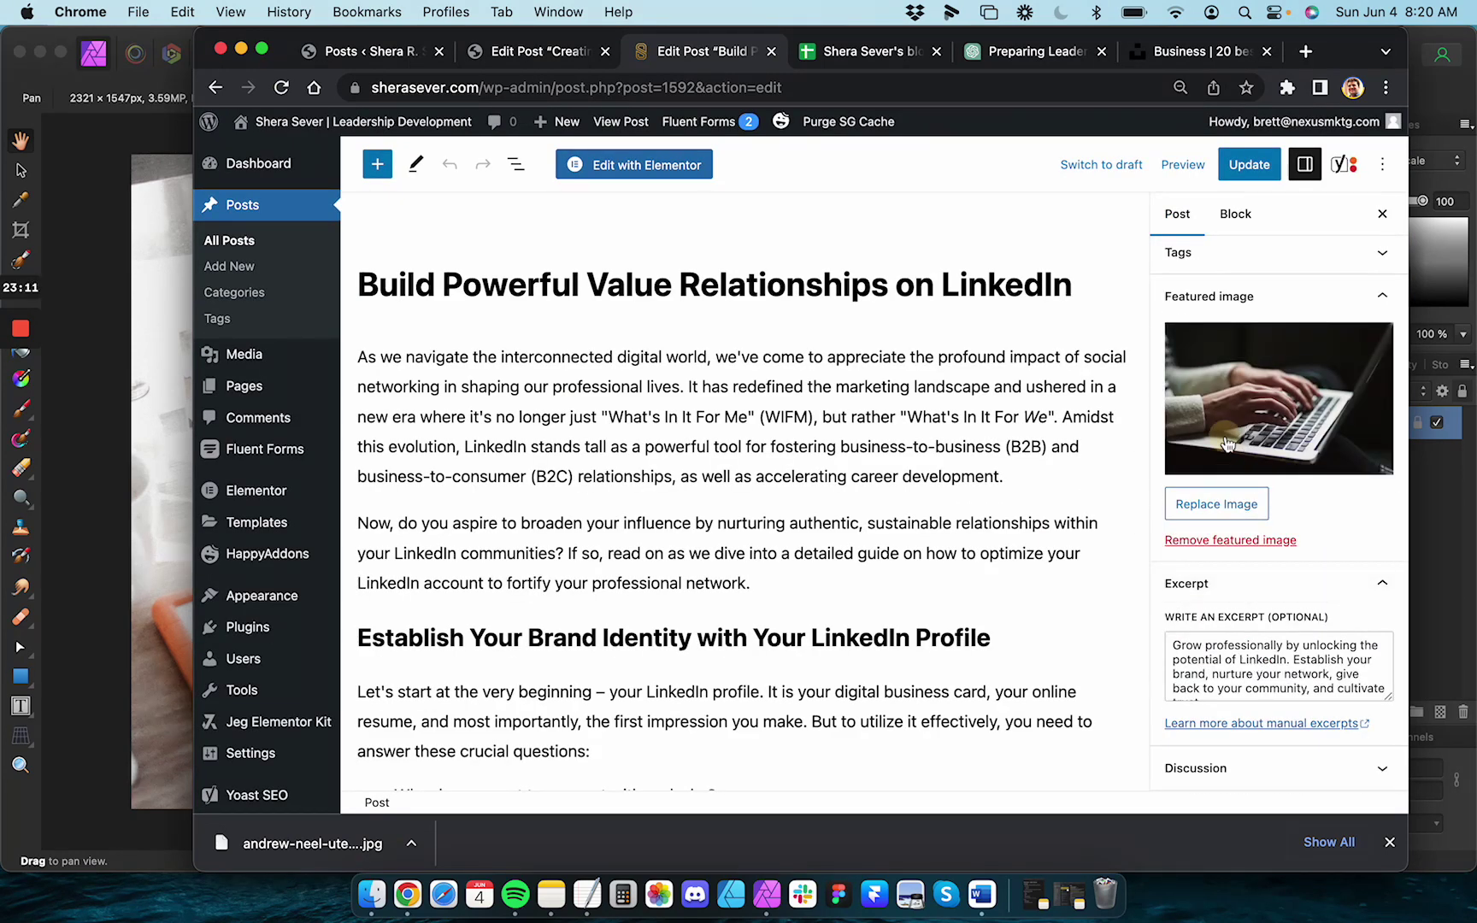
{"action": "left_click", "coordinate": [1223, 436]}
{"action": "left_click", "coordinate": [292, 199]}
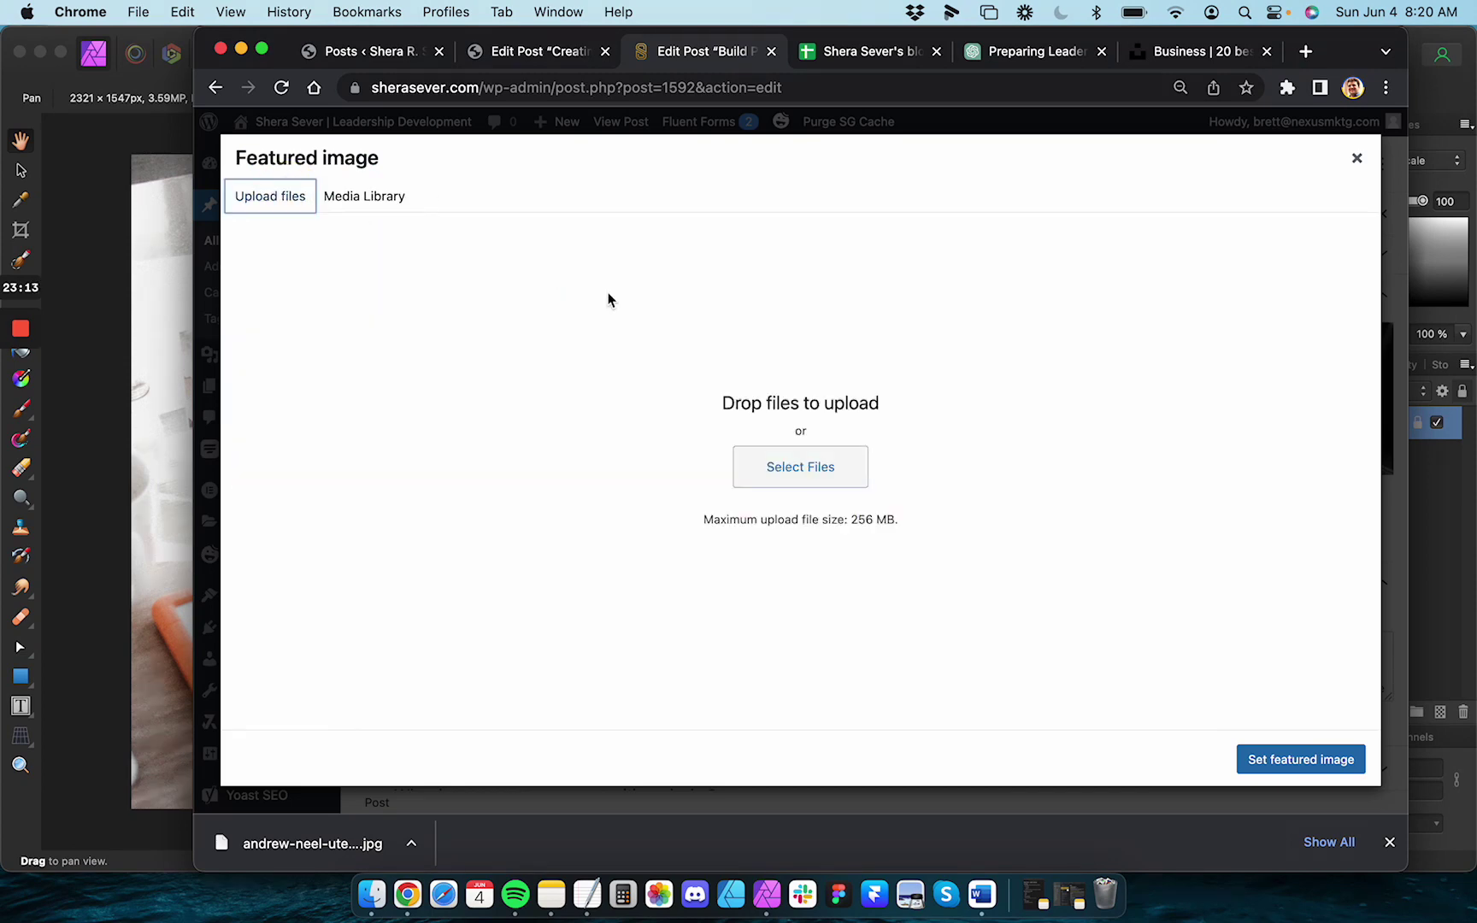
{"action": "left_click", "coordinate": [767, 475]}
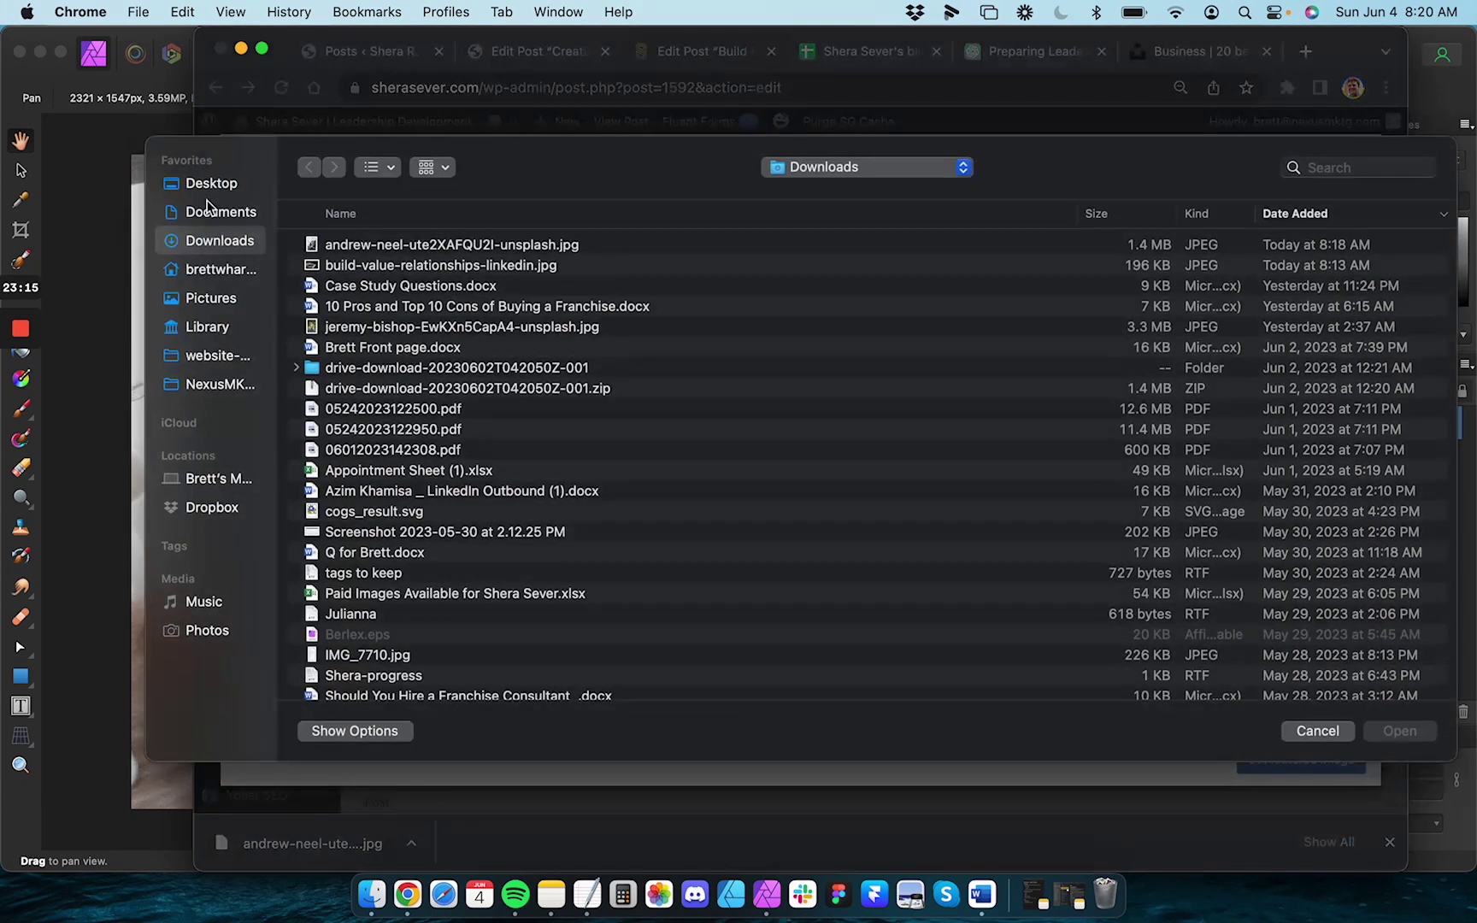
{"action": "left_click", "coordinate": [204, 185]}
{"action": "left_click", "coordinate": [481, 248]}
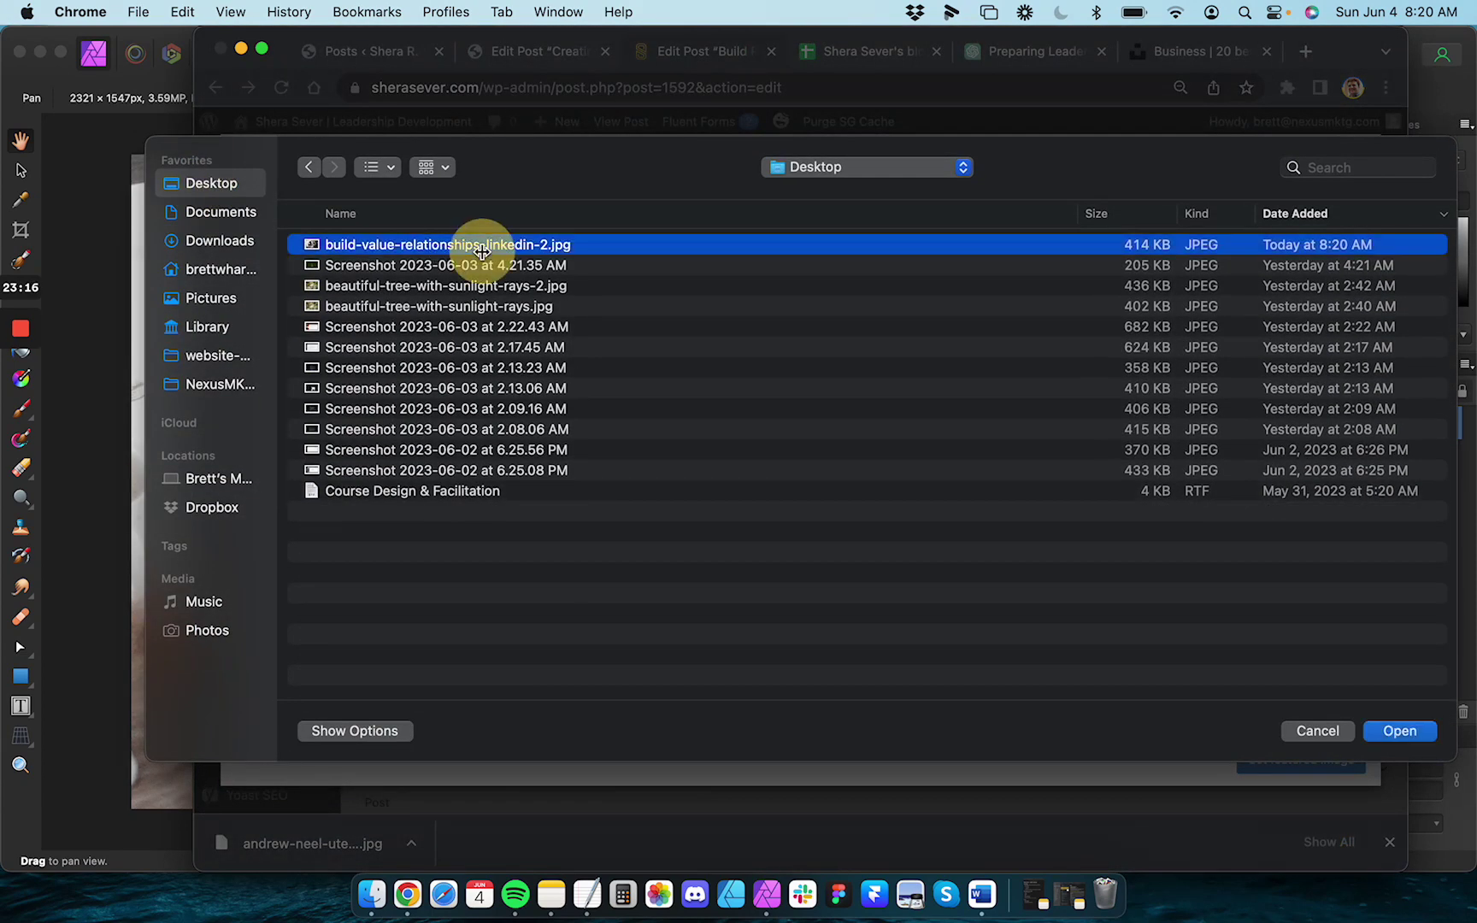
{"action": "double_click", "coordinate": [430, 246]}
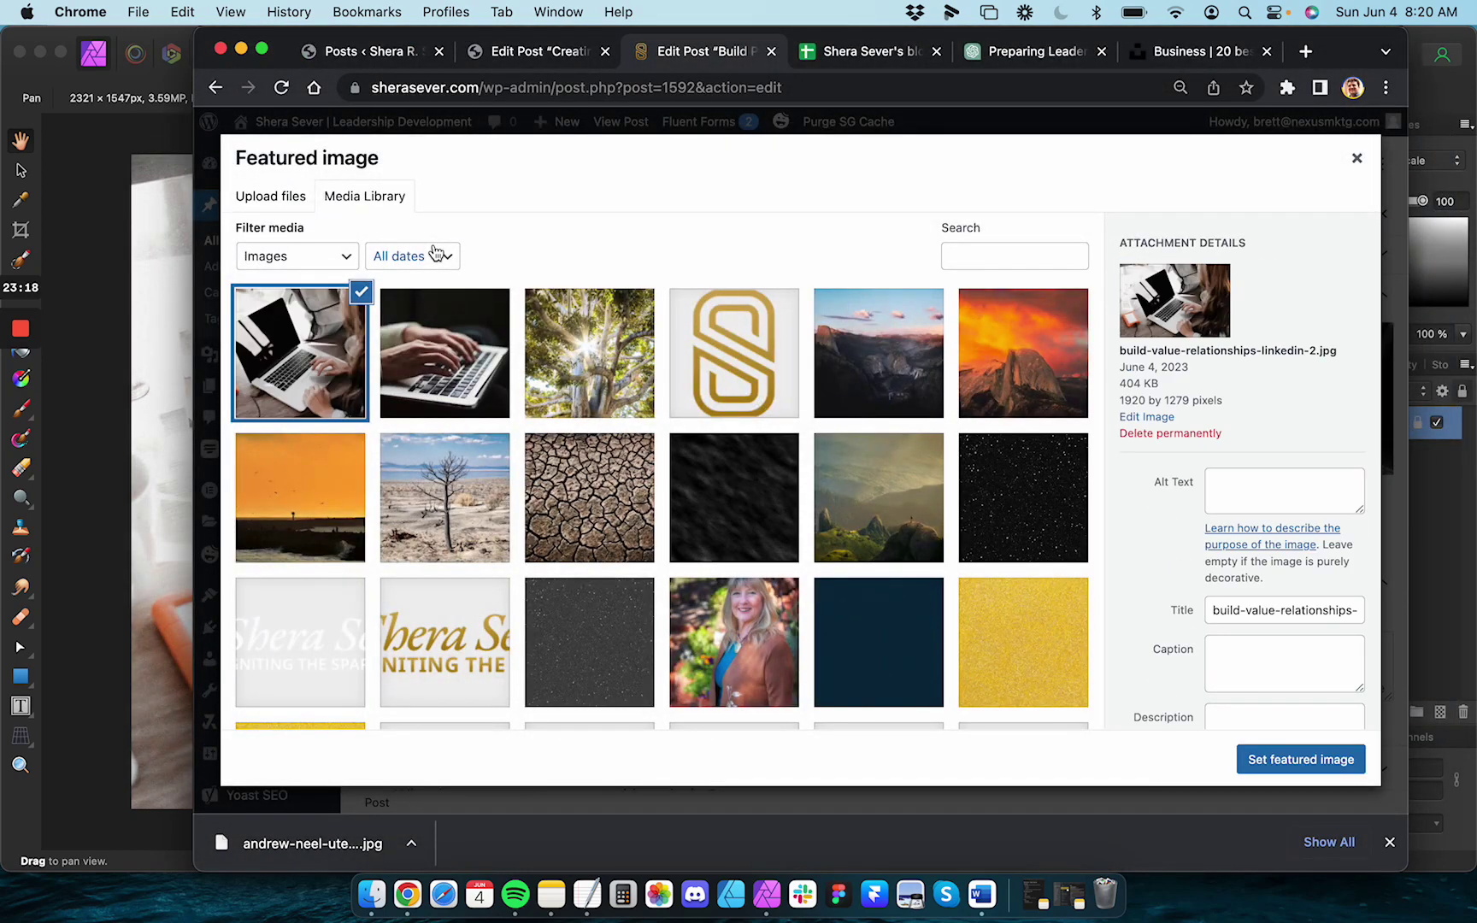
Set build-value-relationships-linkedin.jpg as the featured image and update the post
{"action": "left_click", "coordinate": [444, 352]}
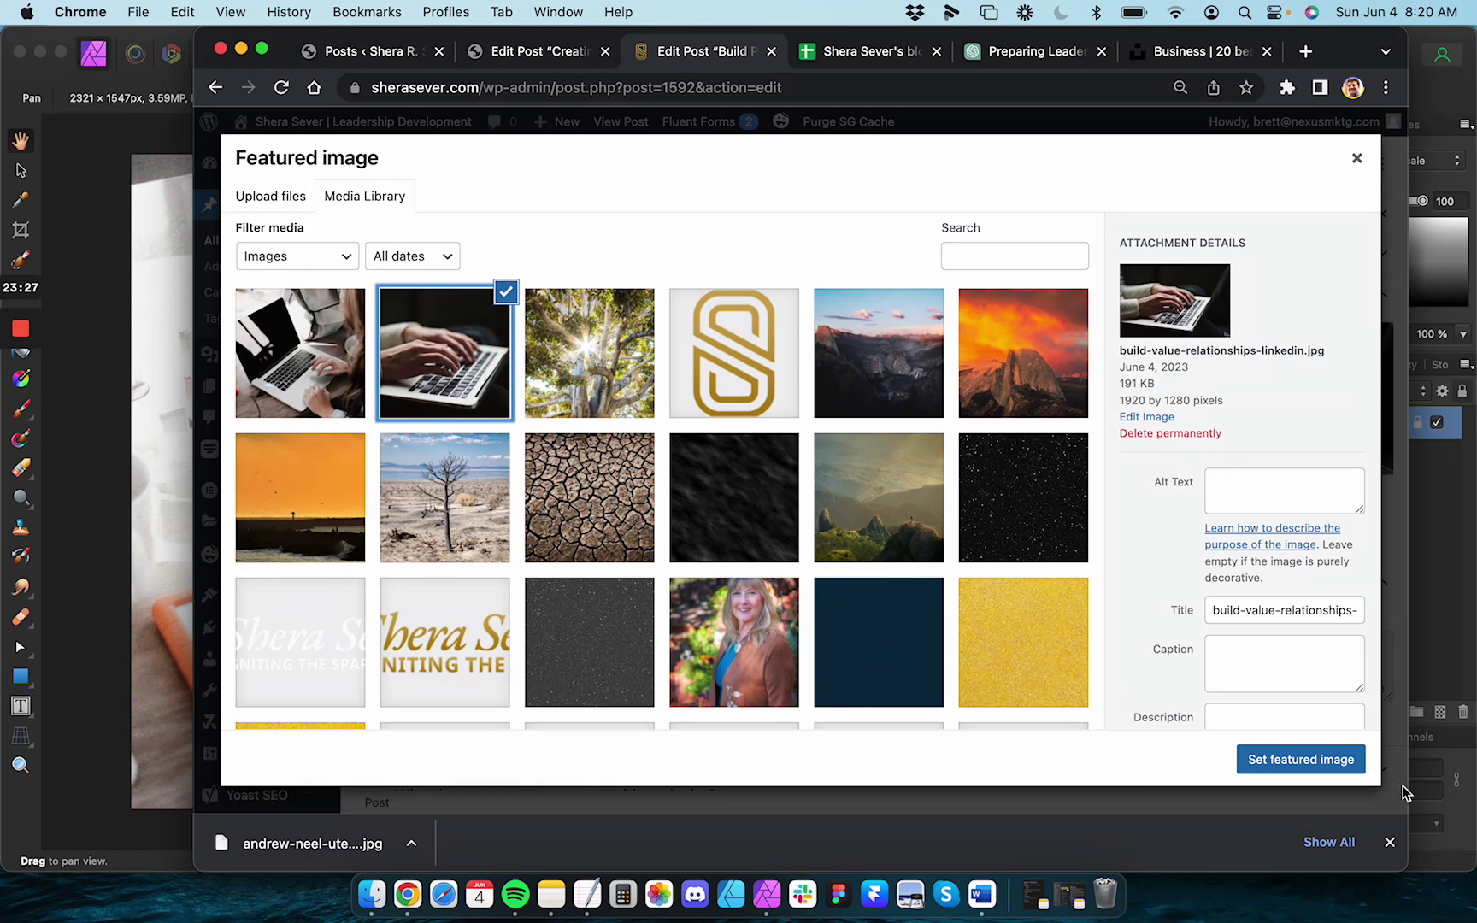
{"action": "left_click", "coordinate": [1323, 765]}
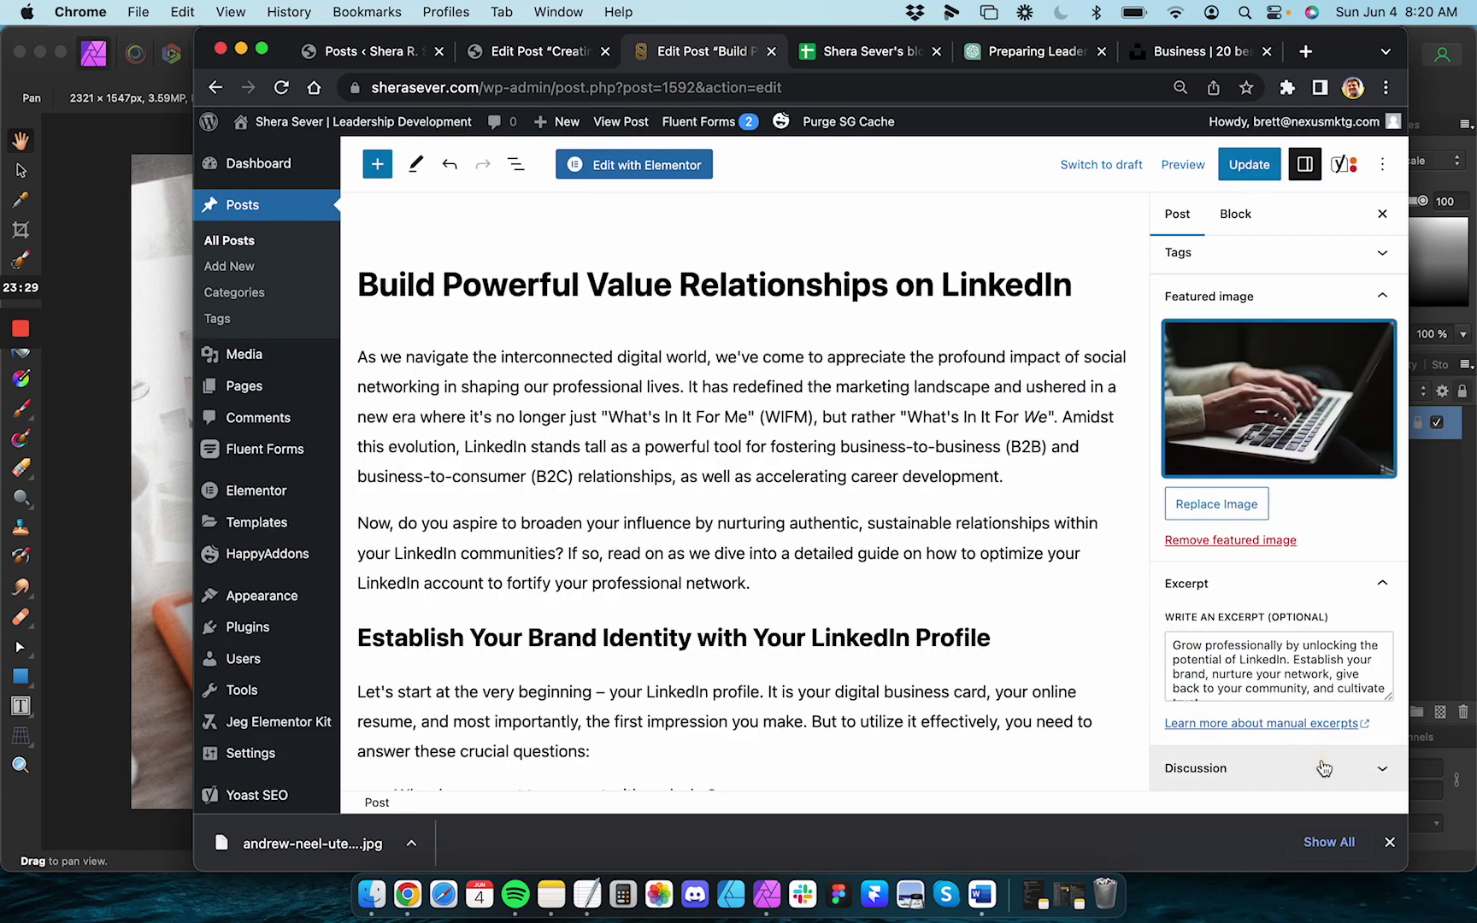
{"action": "left_click", "coordinate": [1250, 165]}
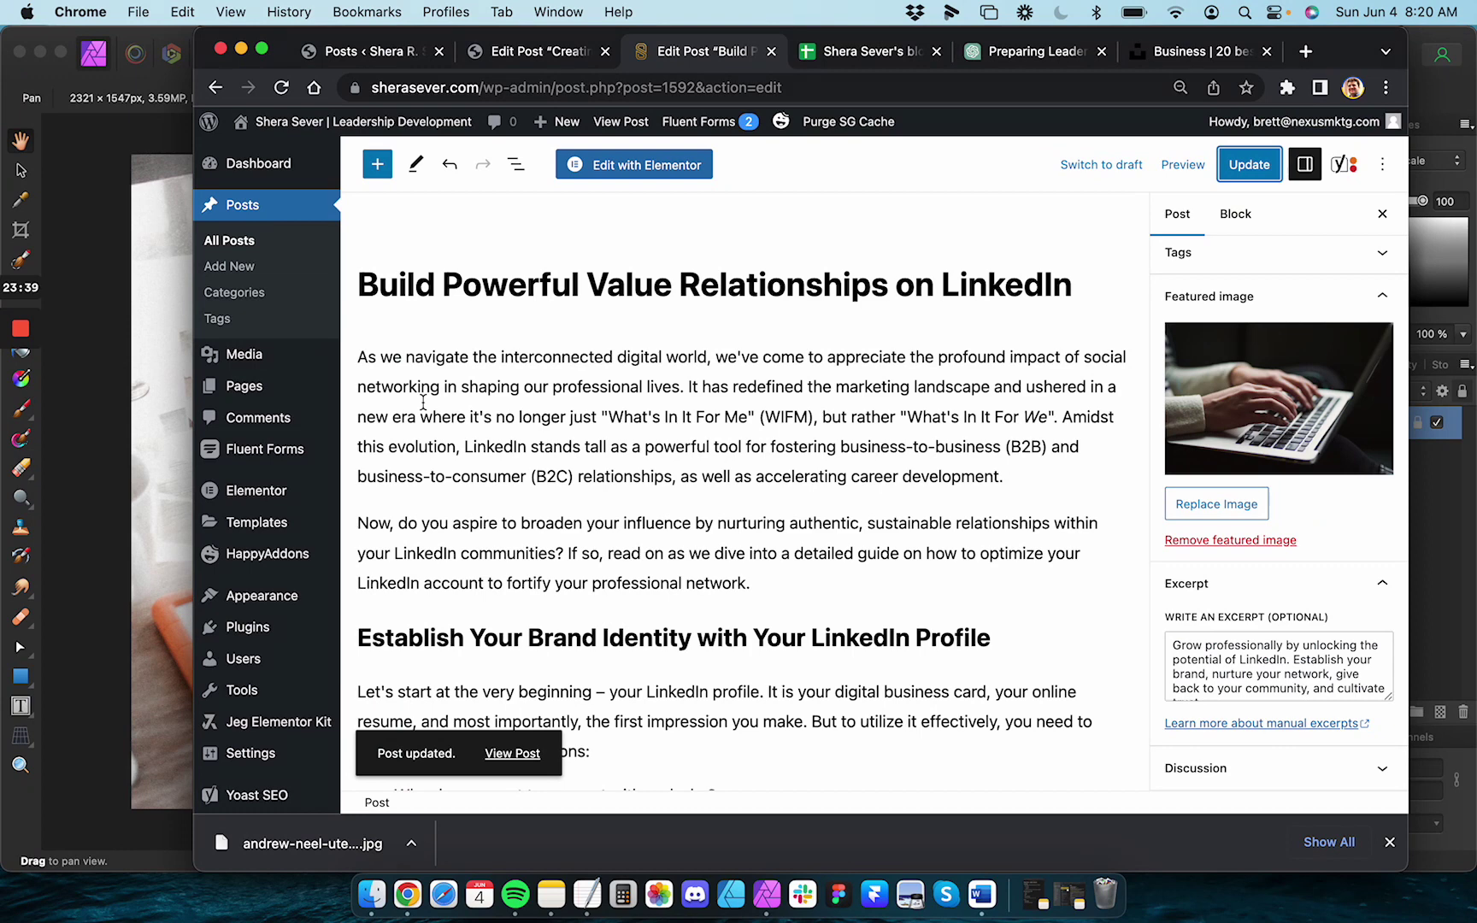
{"action": "mouse_move", "coordinate": [20, 332]}
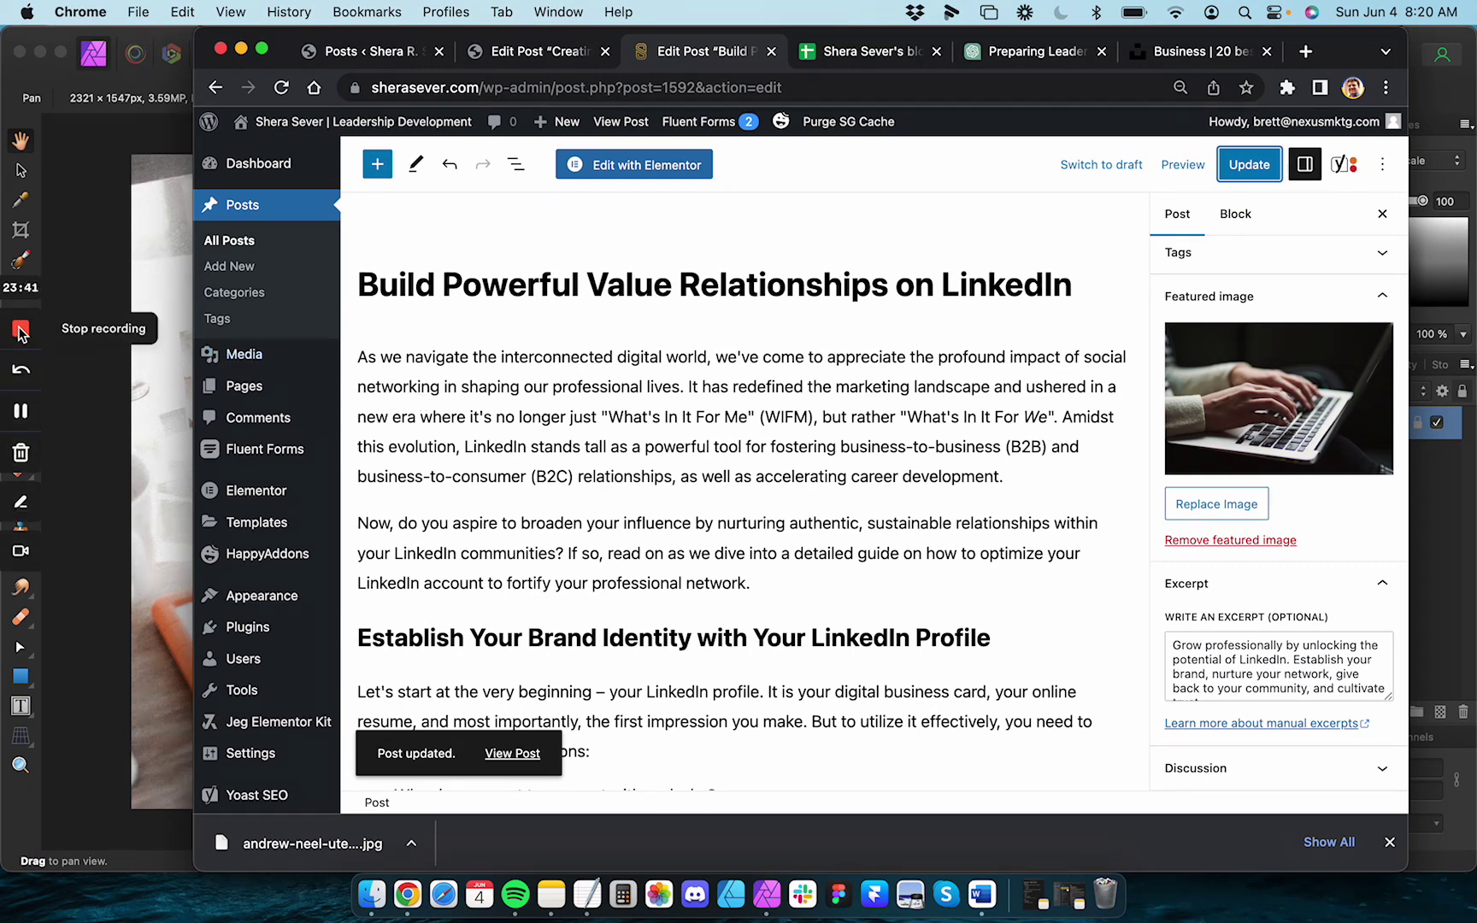